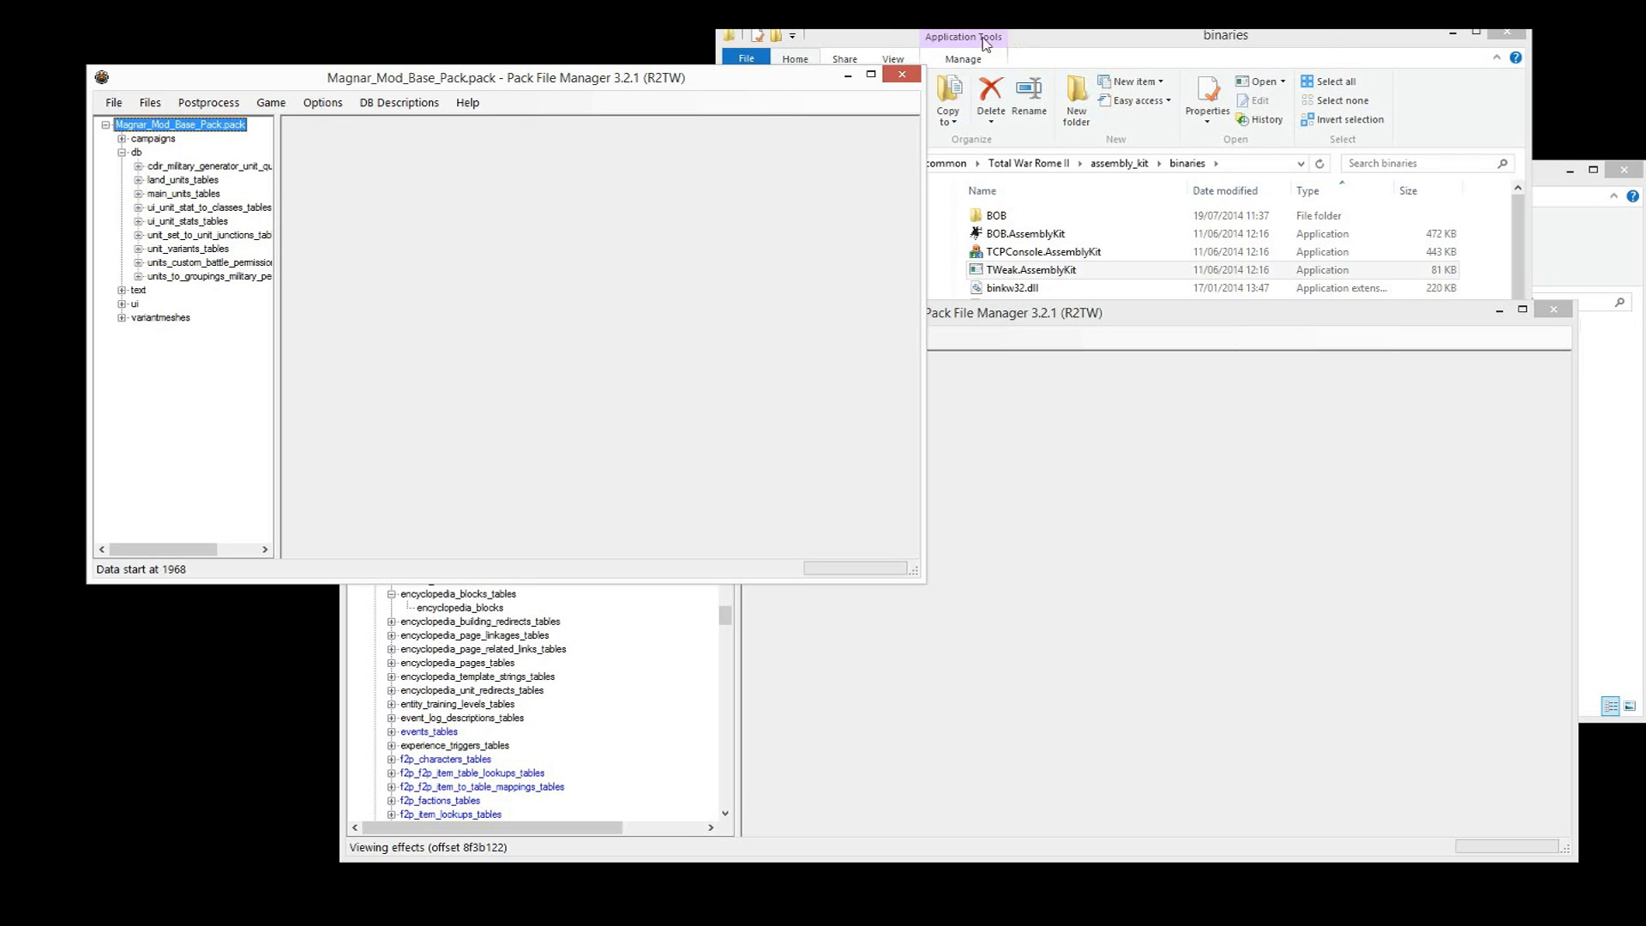
# Switch to File Explorer and open the data folder of Total War Rome II.
pyautogui.click(1009, 617)
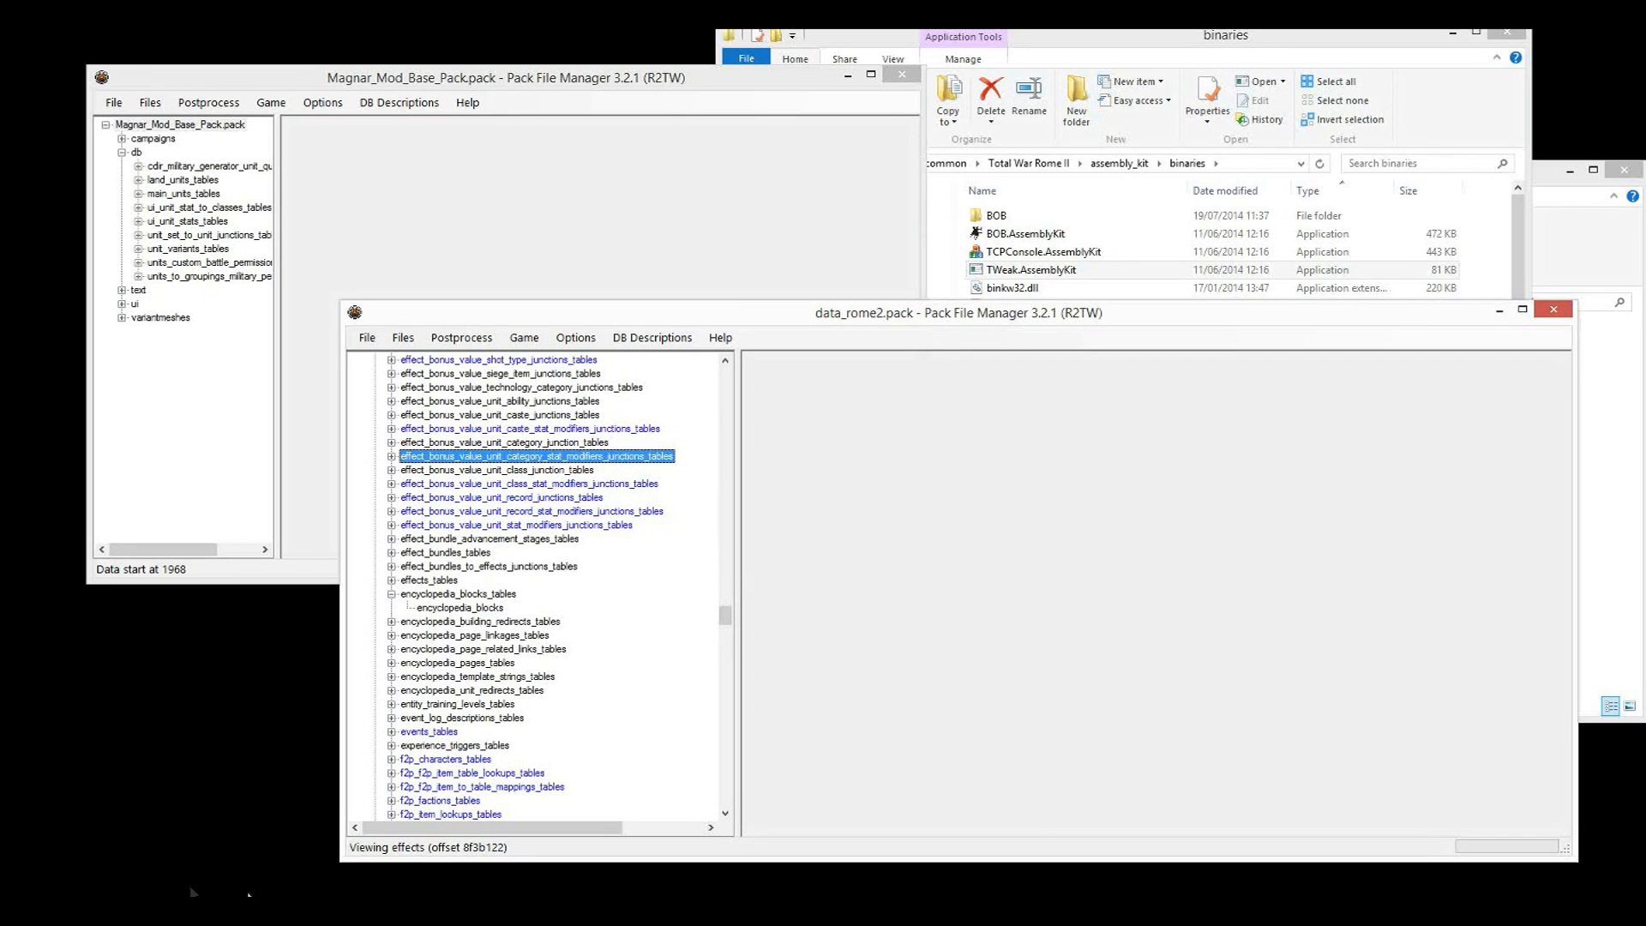
pyautogui.click(1192, 46)
pyautogui.click(1084, 164)
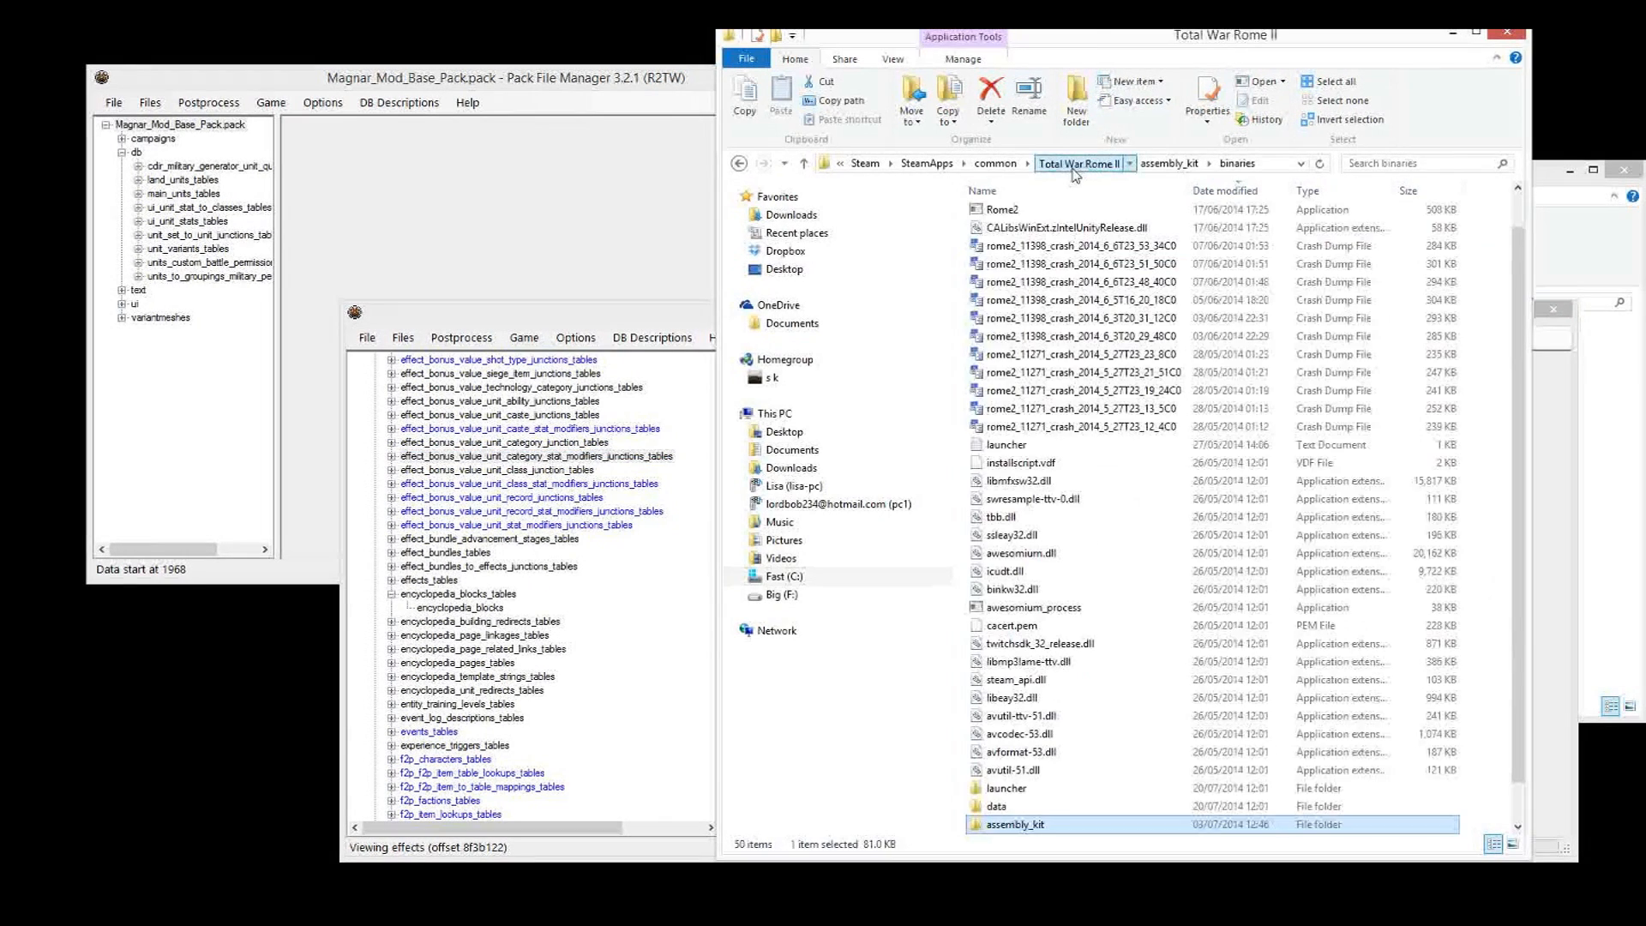
pyautogui.doubleClick(1021, 806)
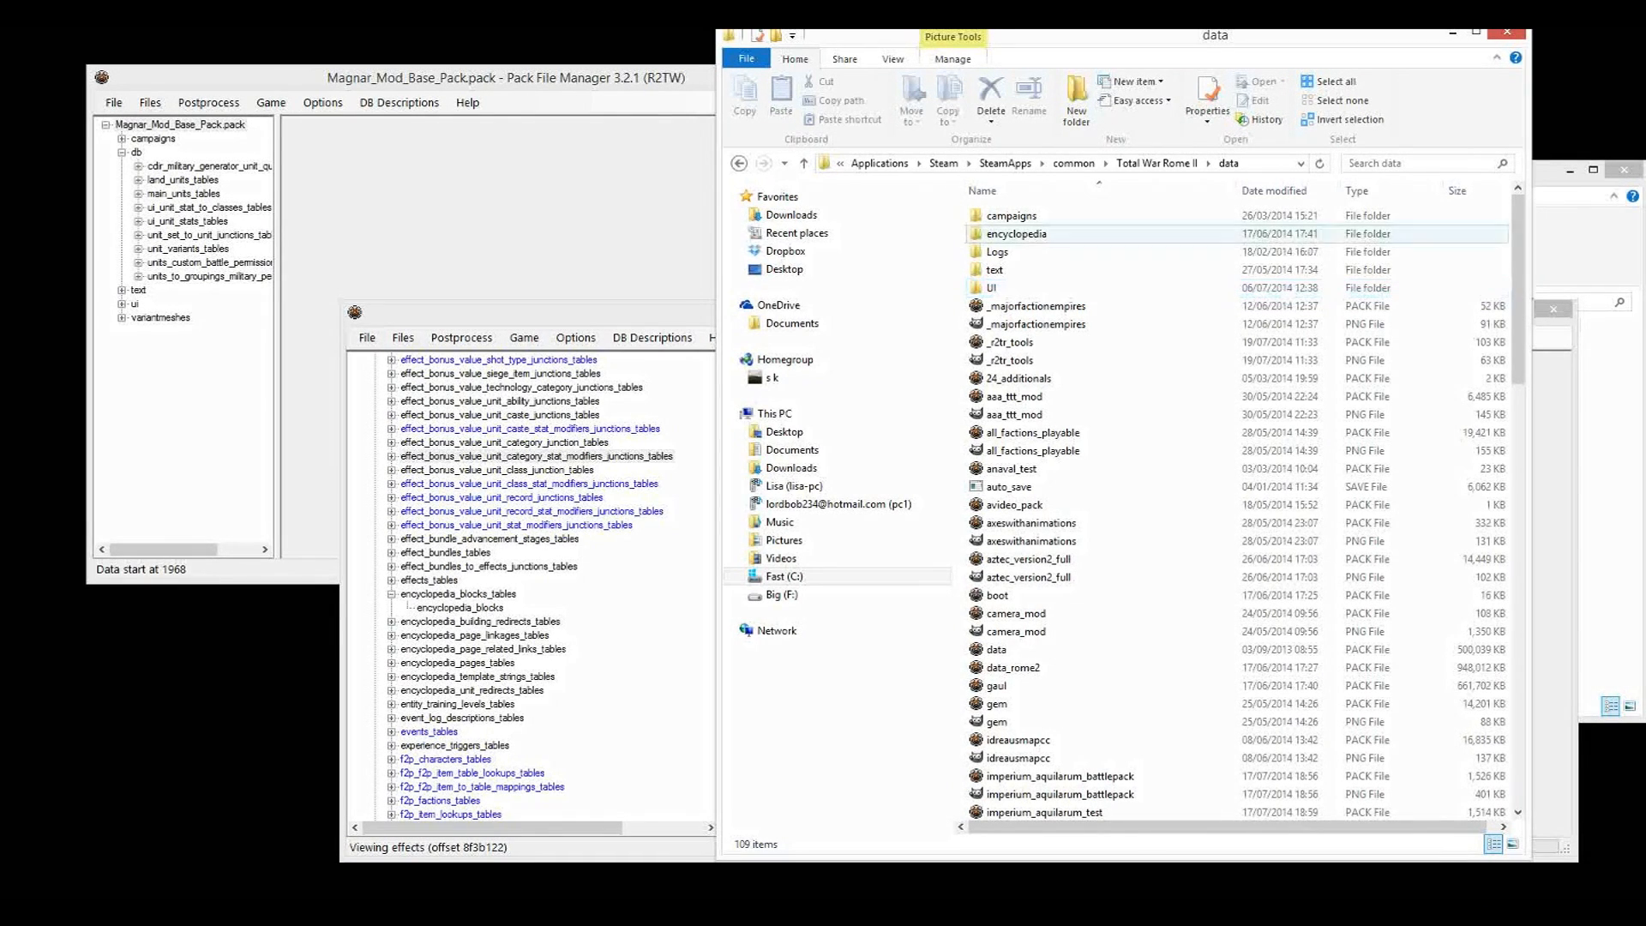
# Switch to the data_rome2.pack window in Pack File Manager and open the campaign_stances table under campaign_stances_tables.
pyautogui.click(510, 81)
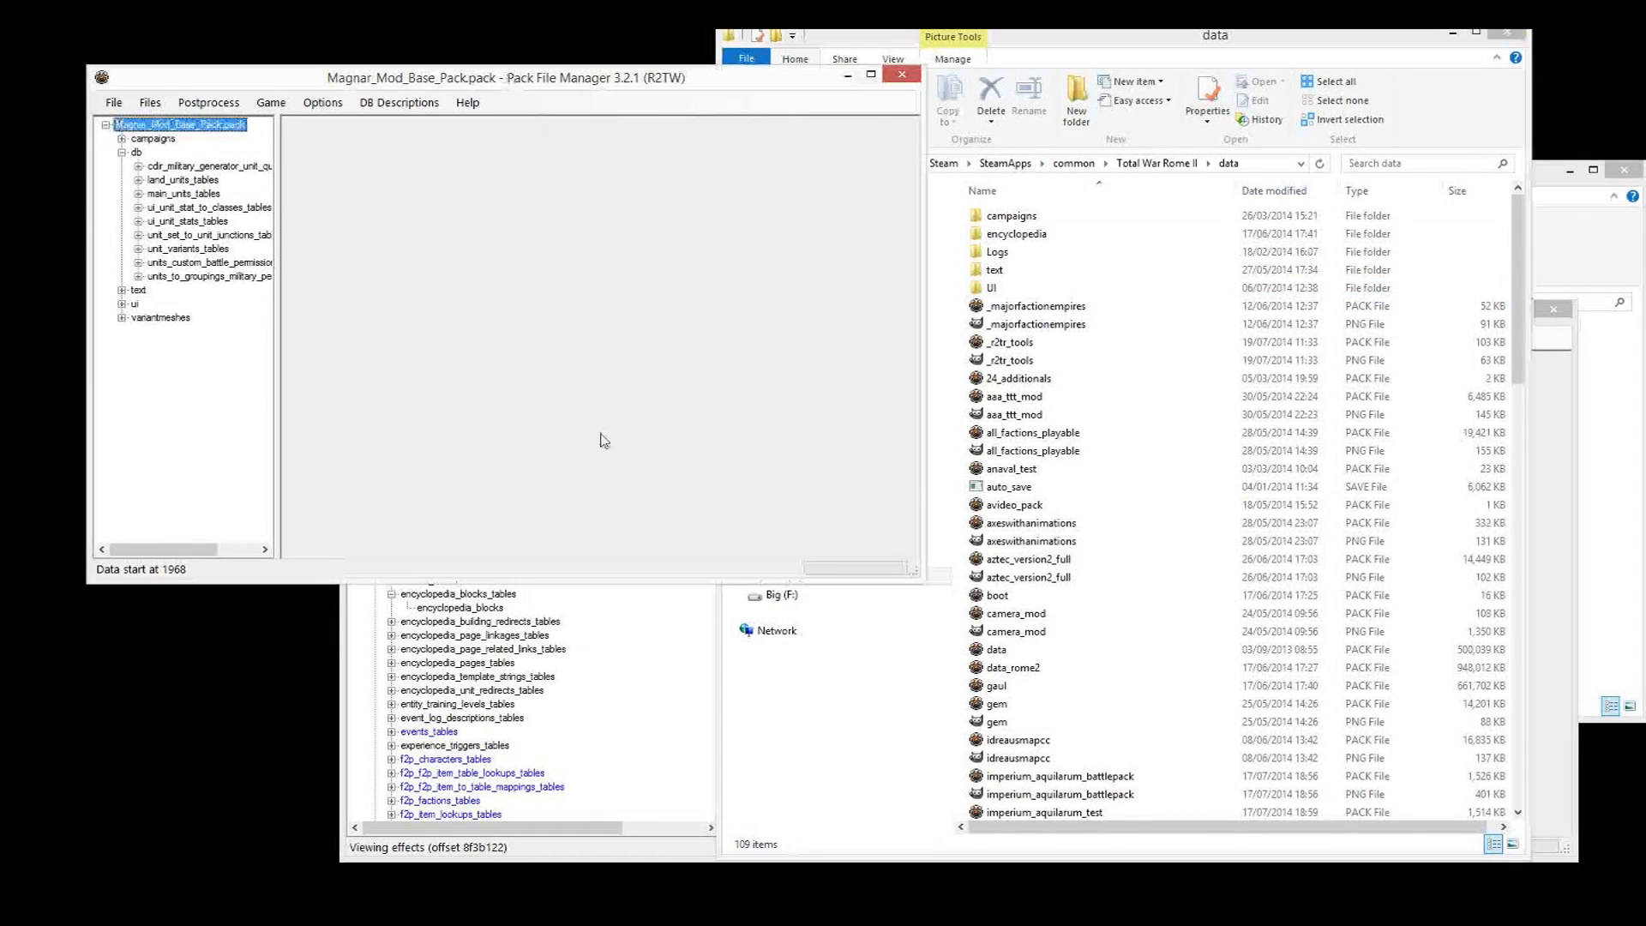
pyautogui.click(638, 662)
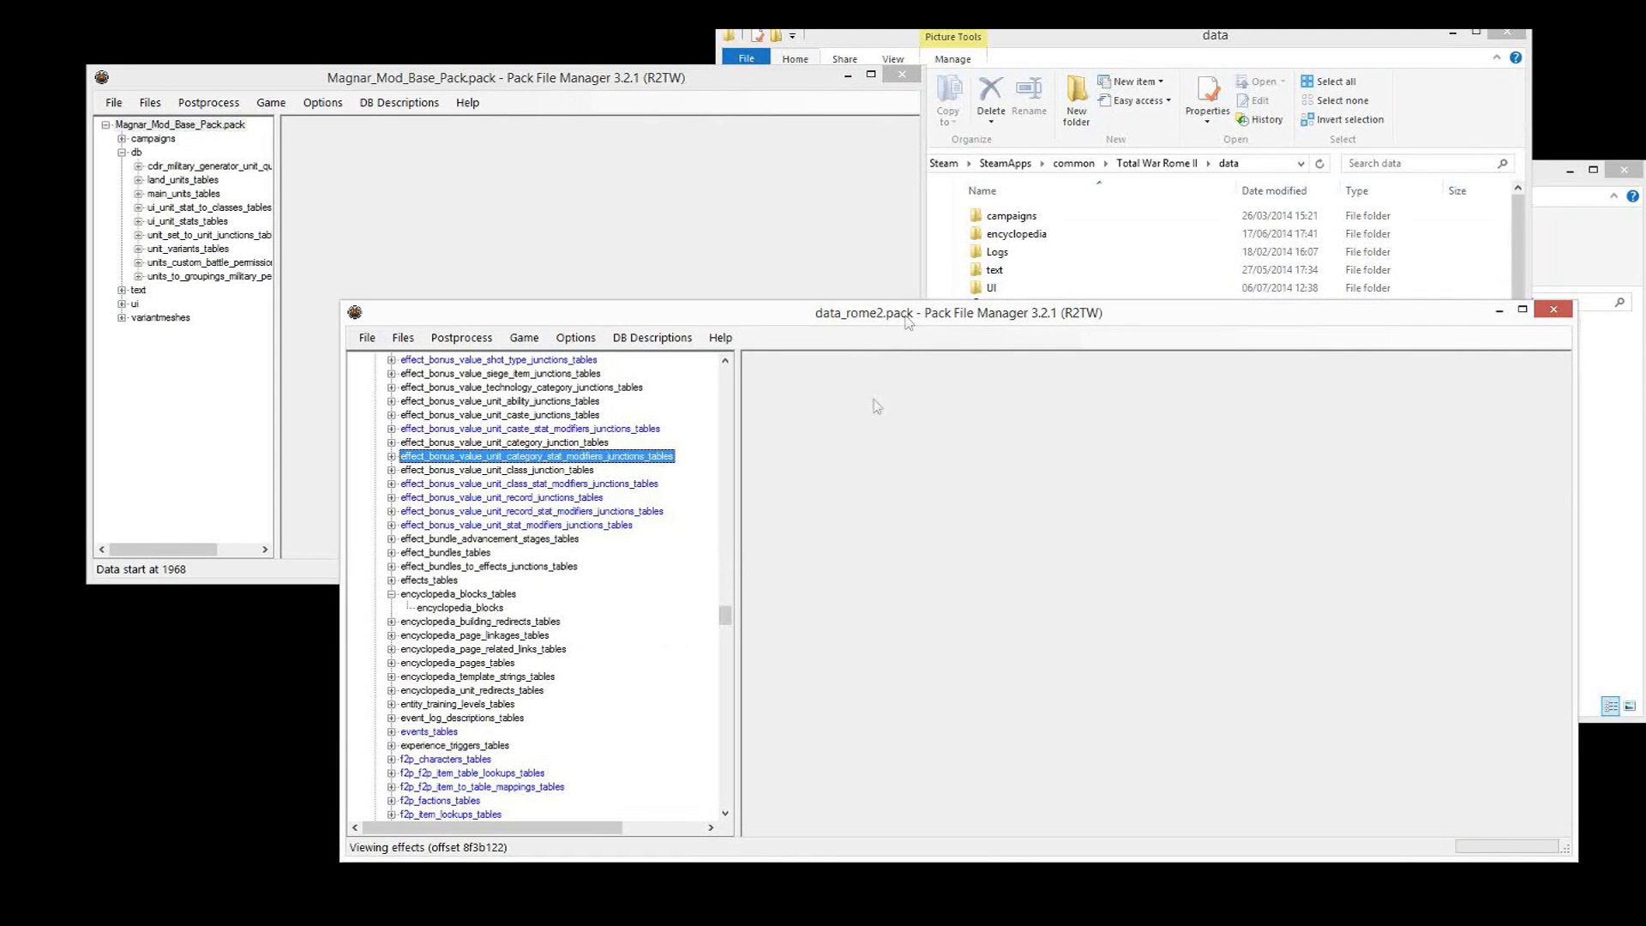
pyautogui.click(391, 594)
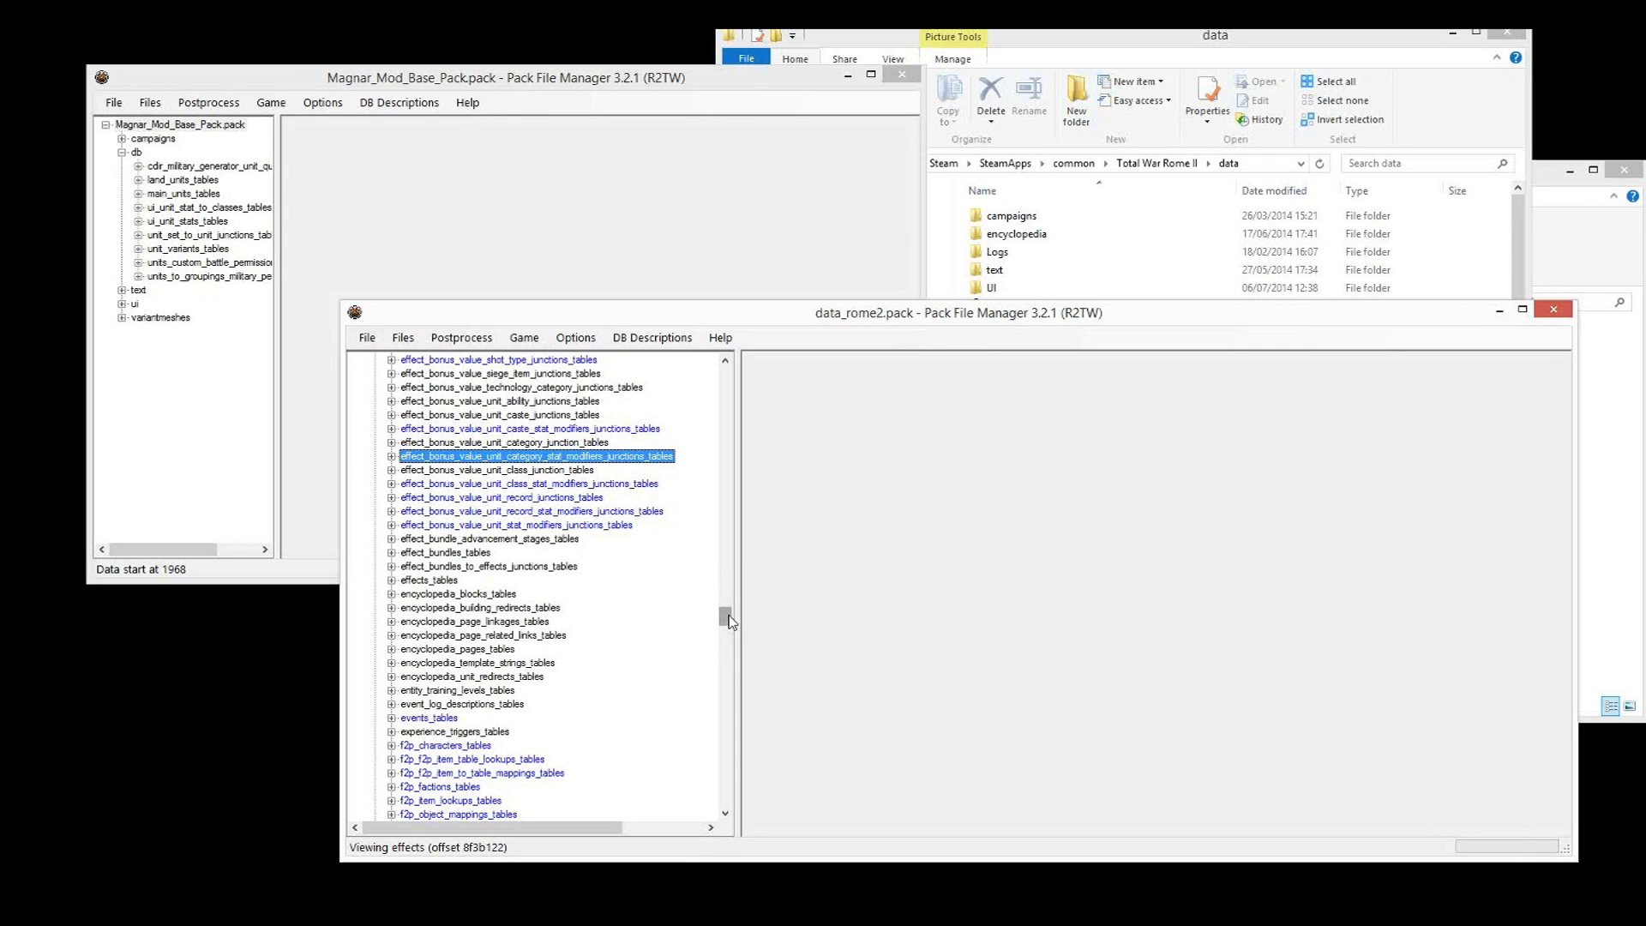
pyautogui.moveTo(728, 622); pyautogui.dragTo(727, 377)
pyautogui.scroll(-20, 600, 552)
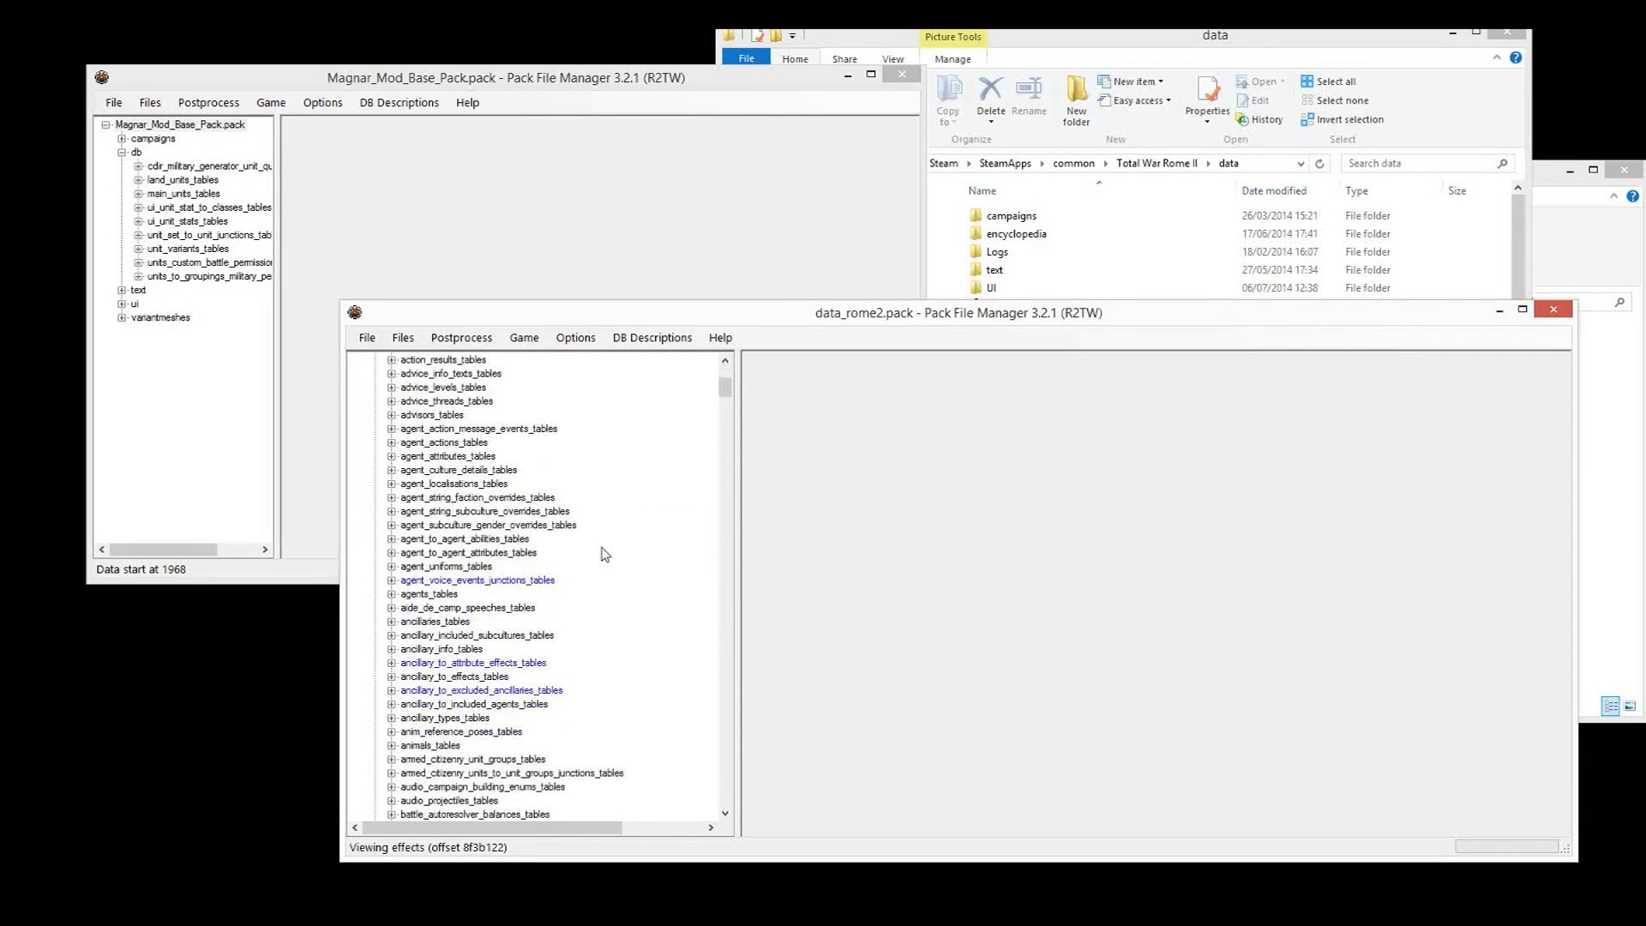
pyautogui.scroll(-20, 598, 555)
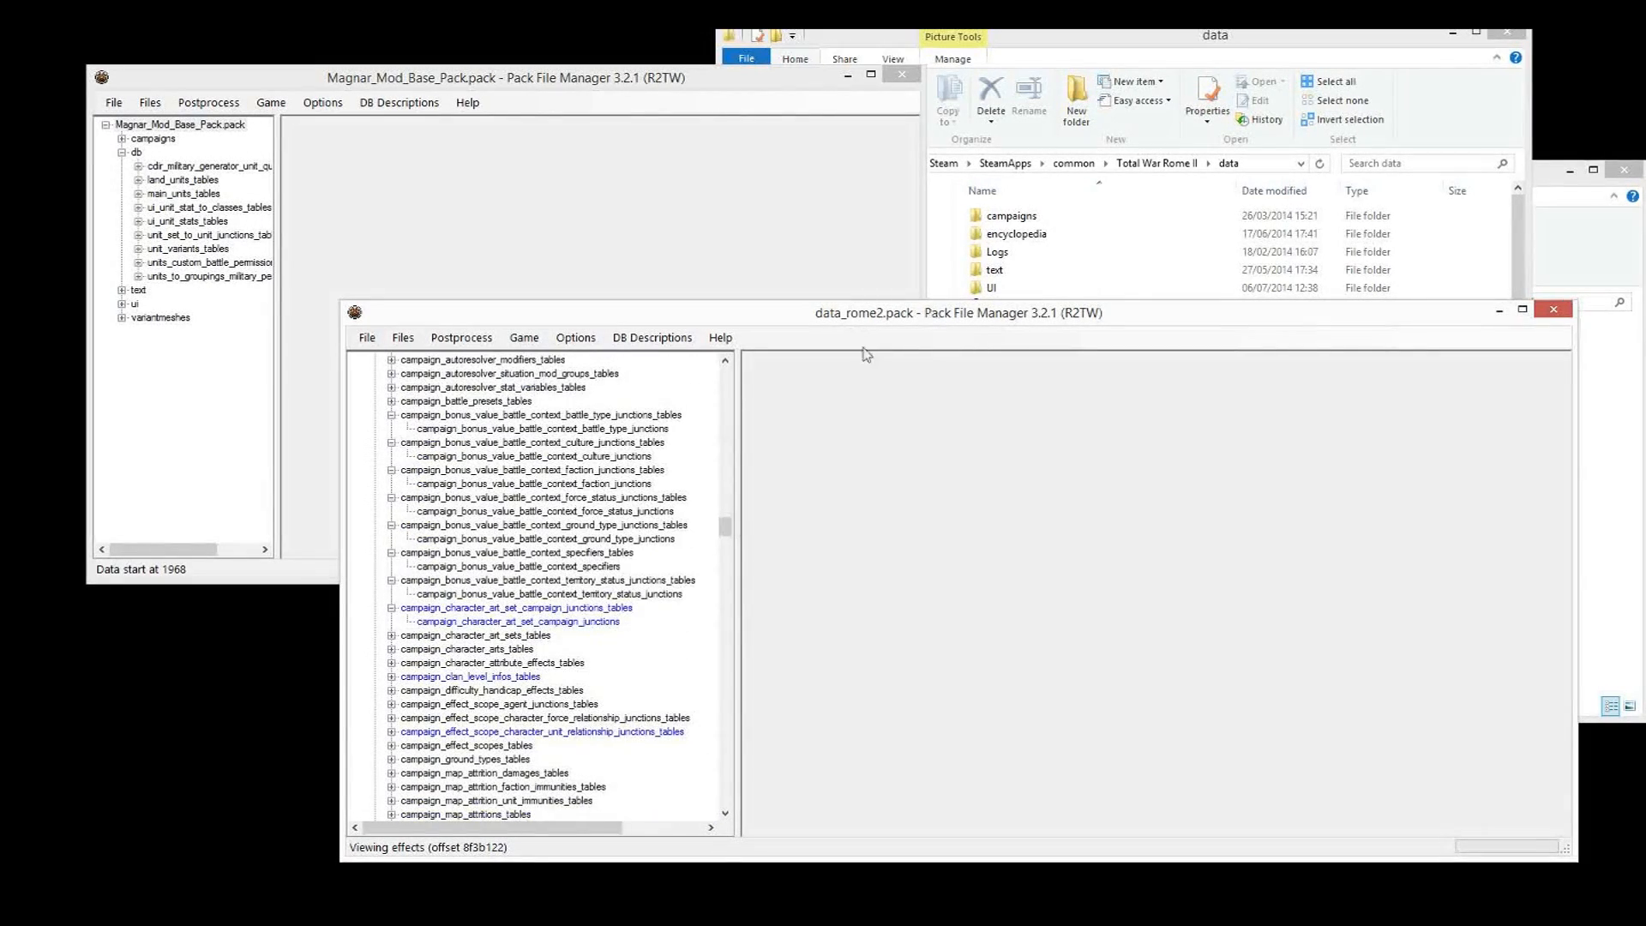
pyautogui.scroll(-6, 656, 642)
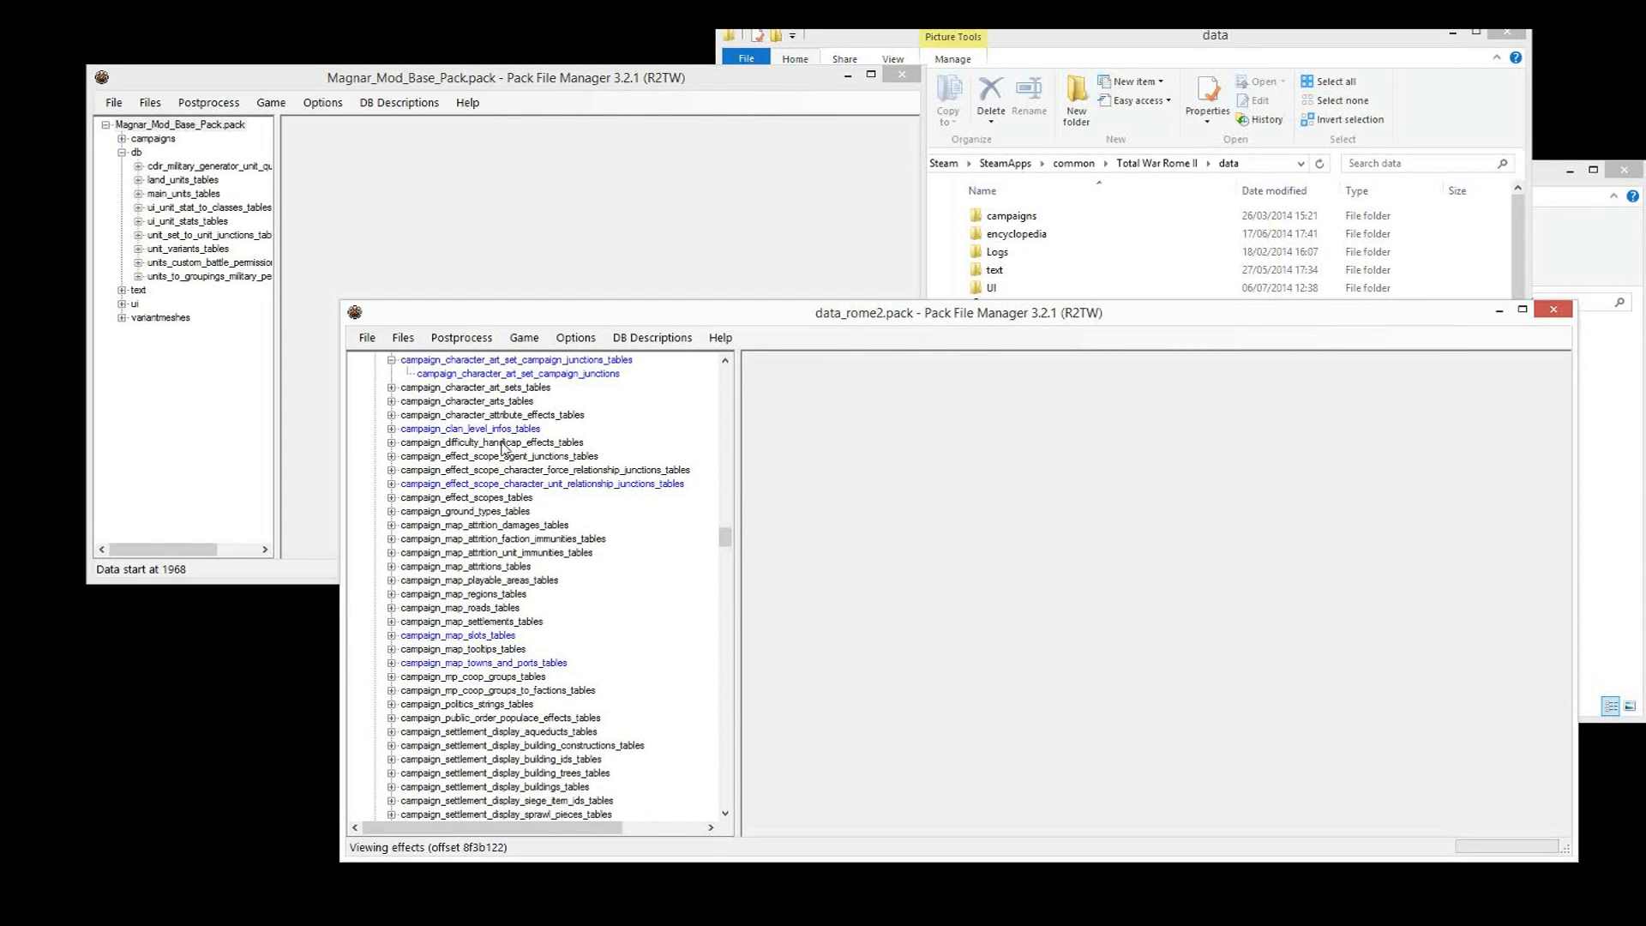
pyautogui.scroll(-7, 531, 467)
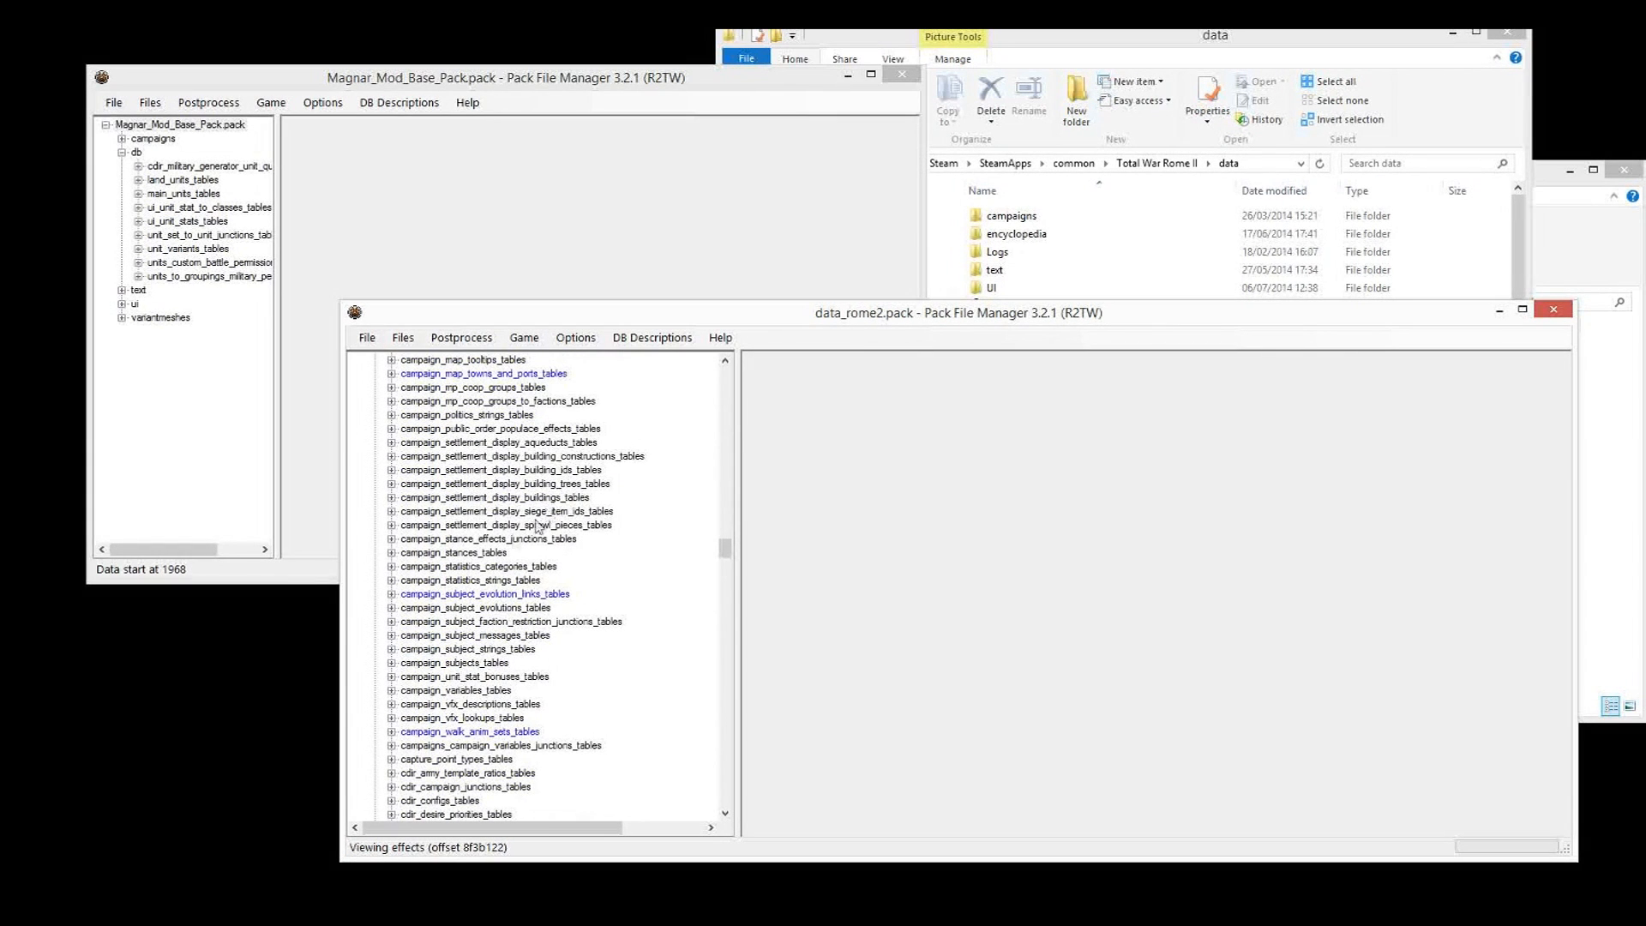
pyautogui.click(391, 553)
pyautogui.click(442, 568)
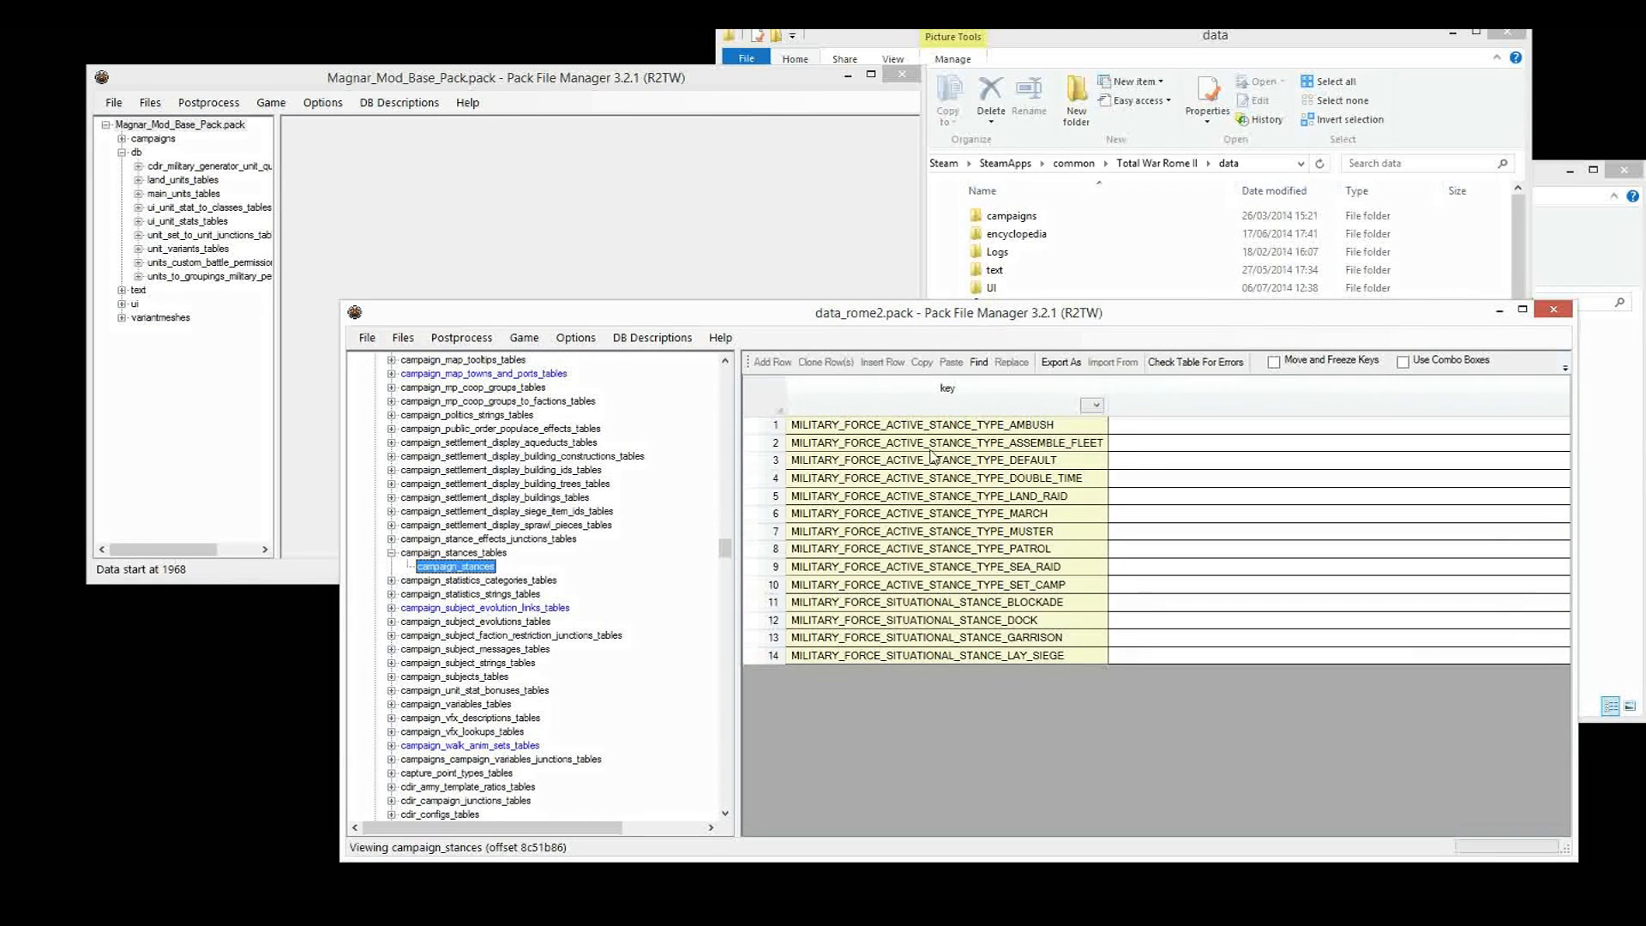
# Examine the stance keys in the campaign_stances table, covering both the active stance types and the situational stances.
pyautogui.moveTo(937, 431); pyautogui.dragTo(921, 677)
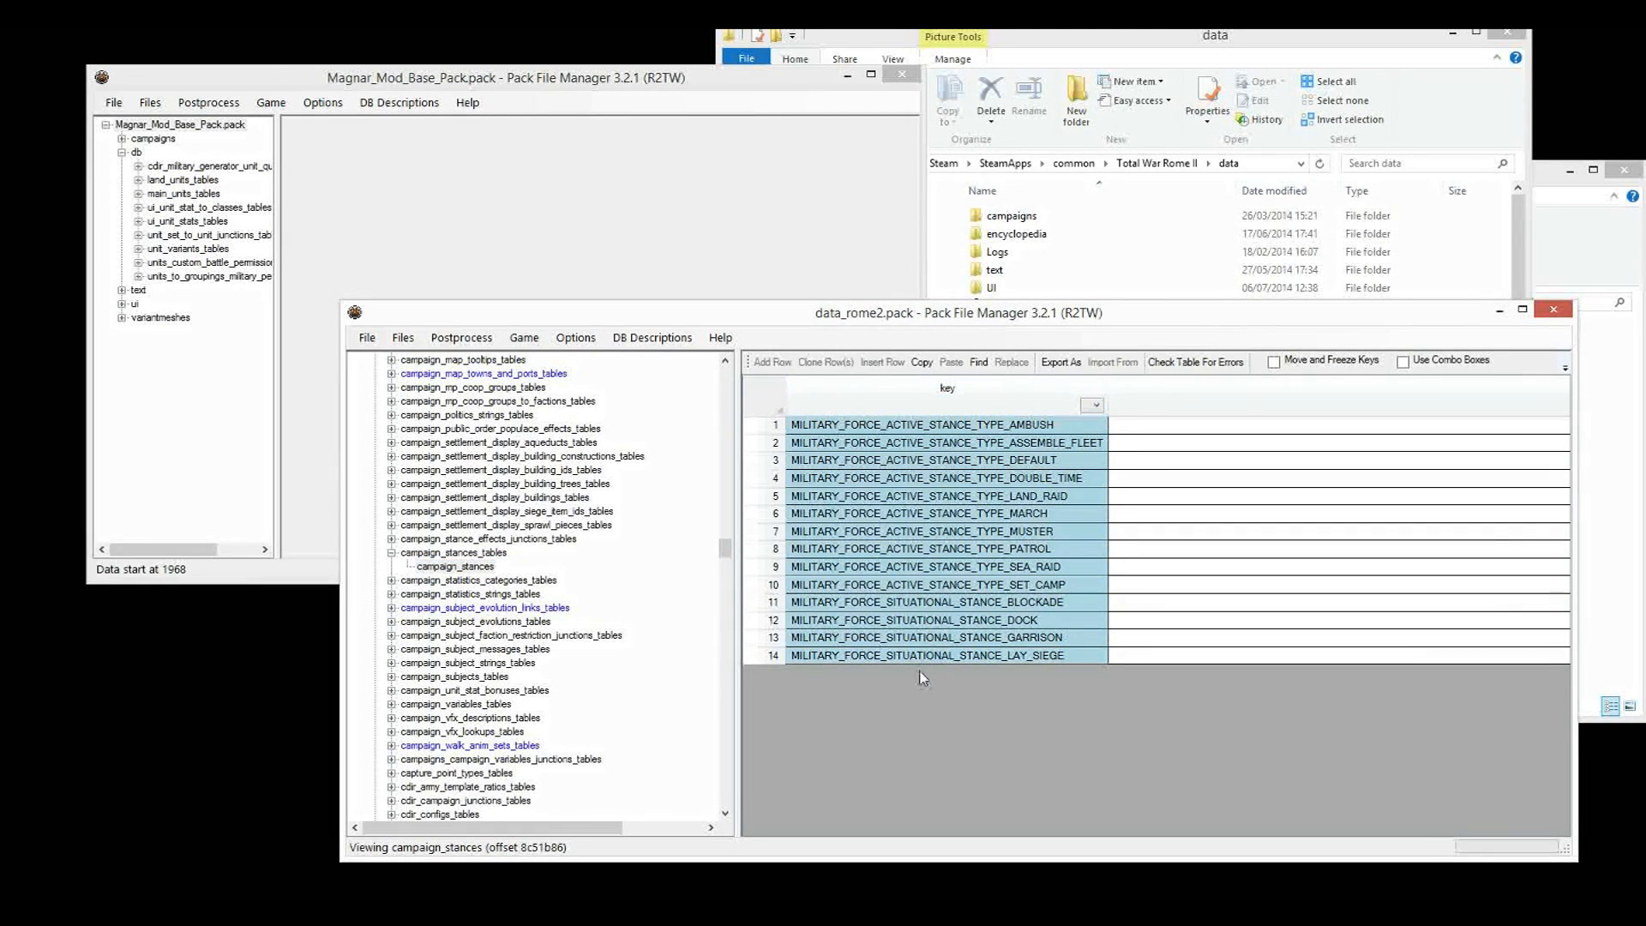
pyautogui.click(1024, 551)
pyautogui.click(990, 659)
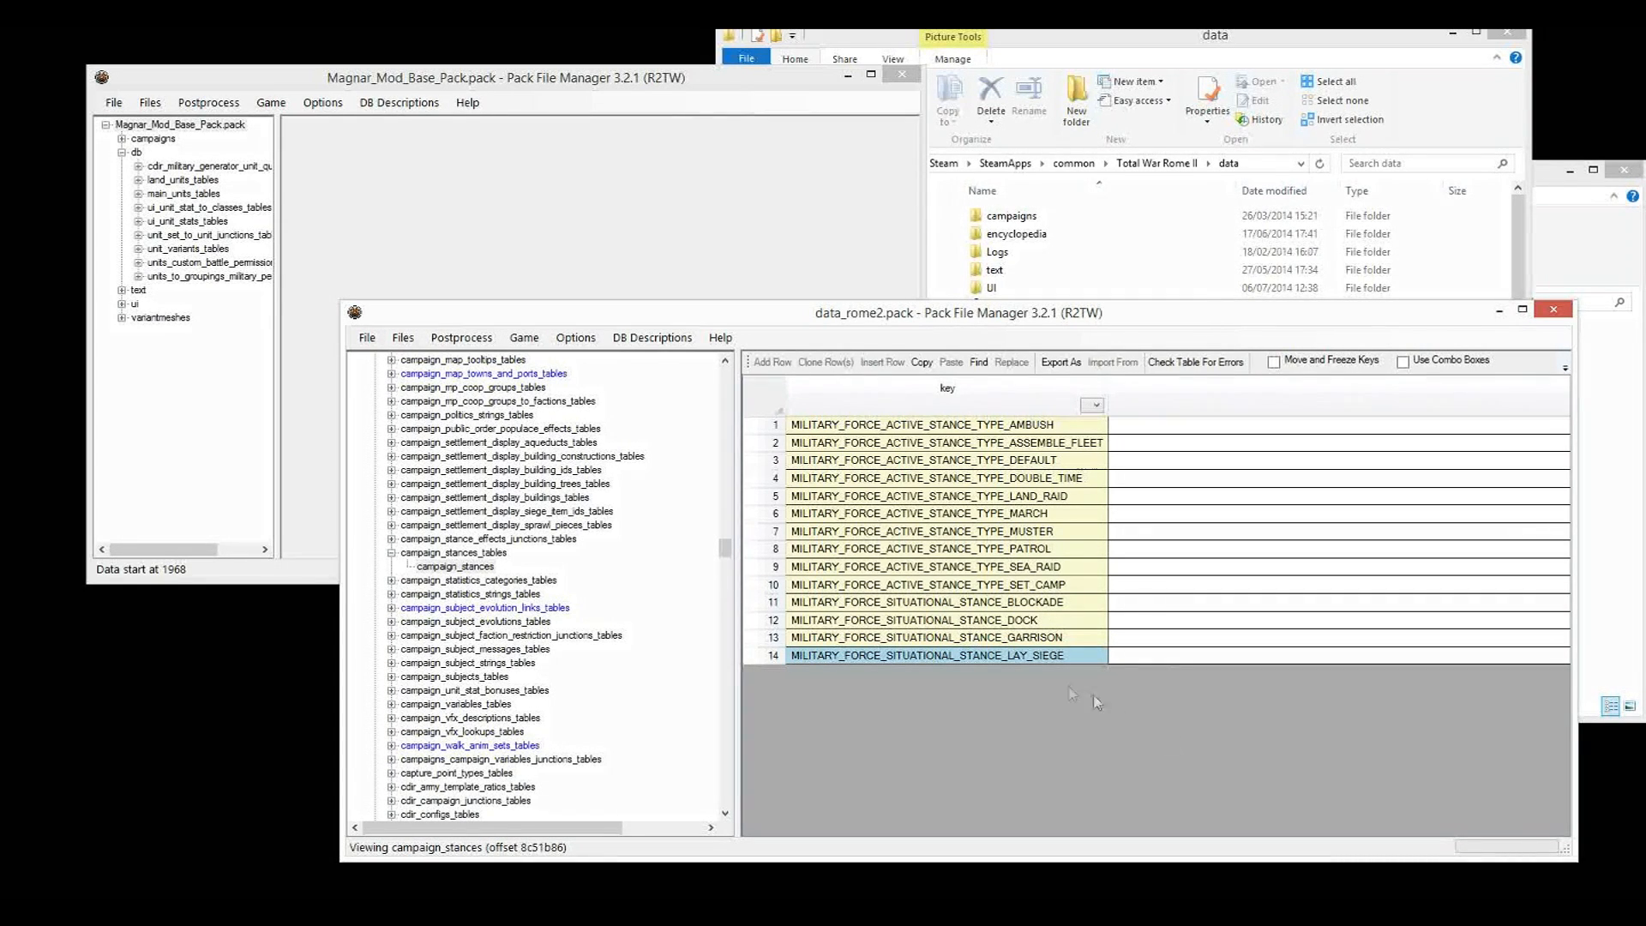
pyautogui.click(1057, 639)
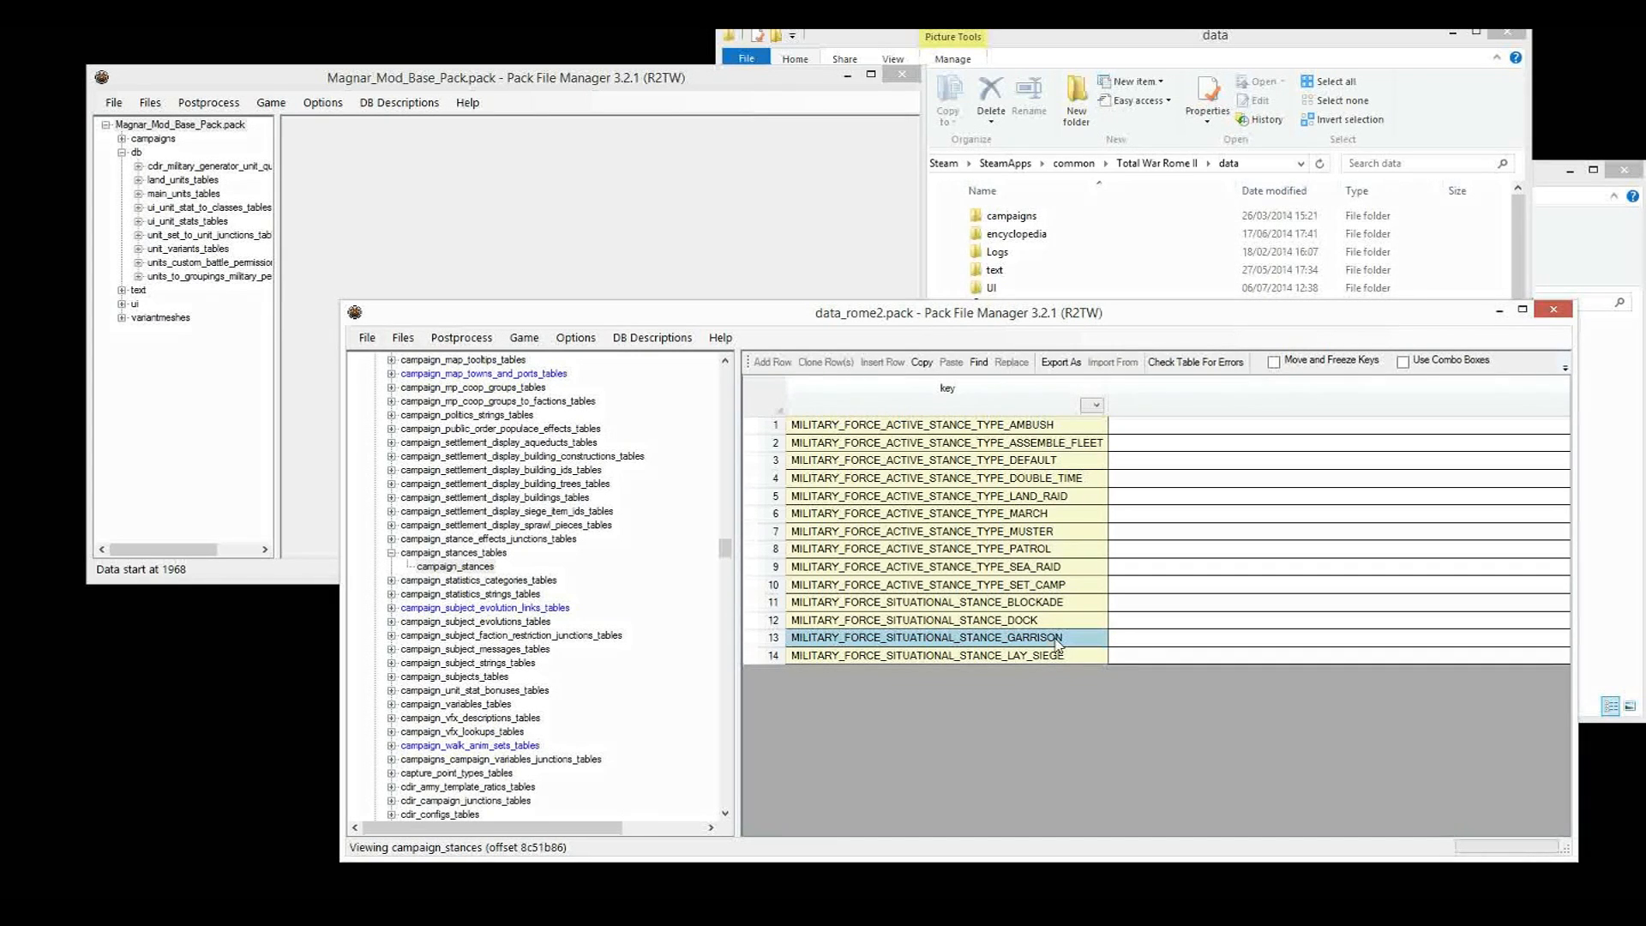
pyautogui.click(1052, 624)
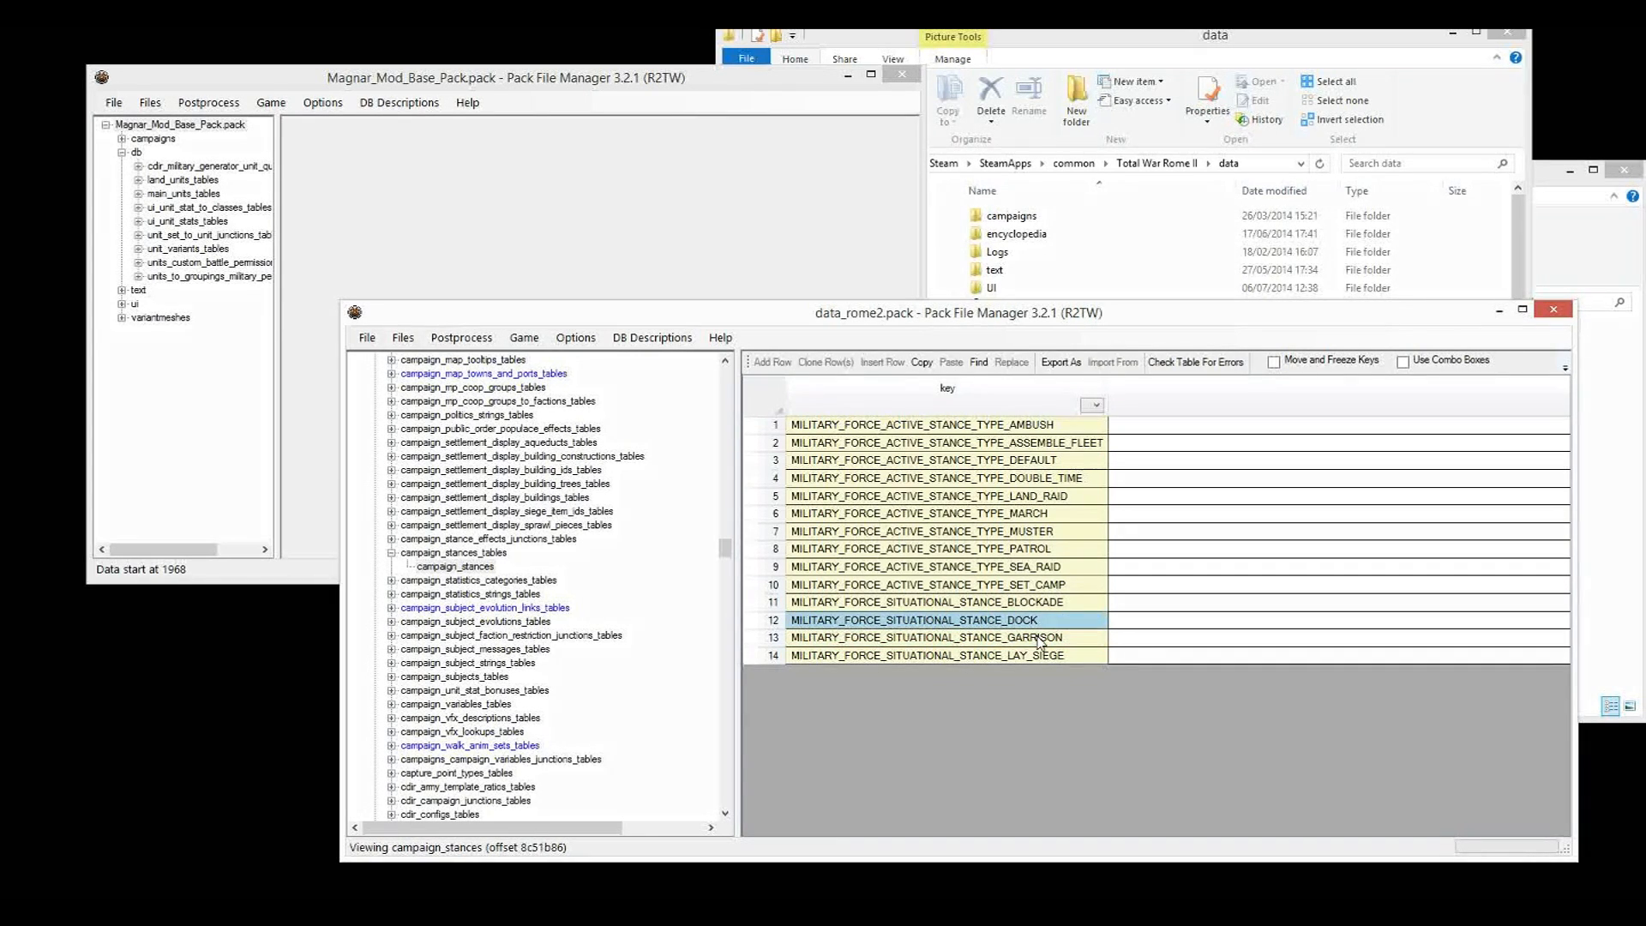
pyautogui.click(1058, 604)
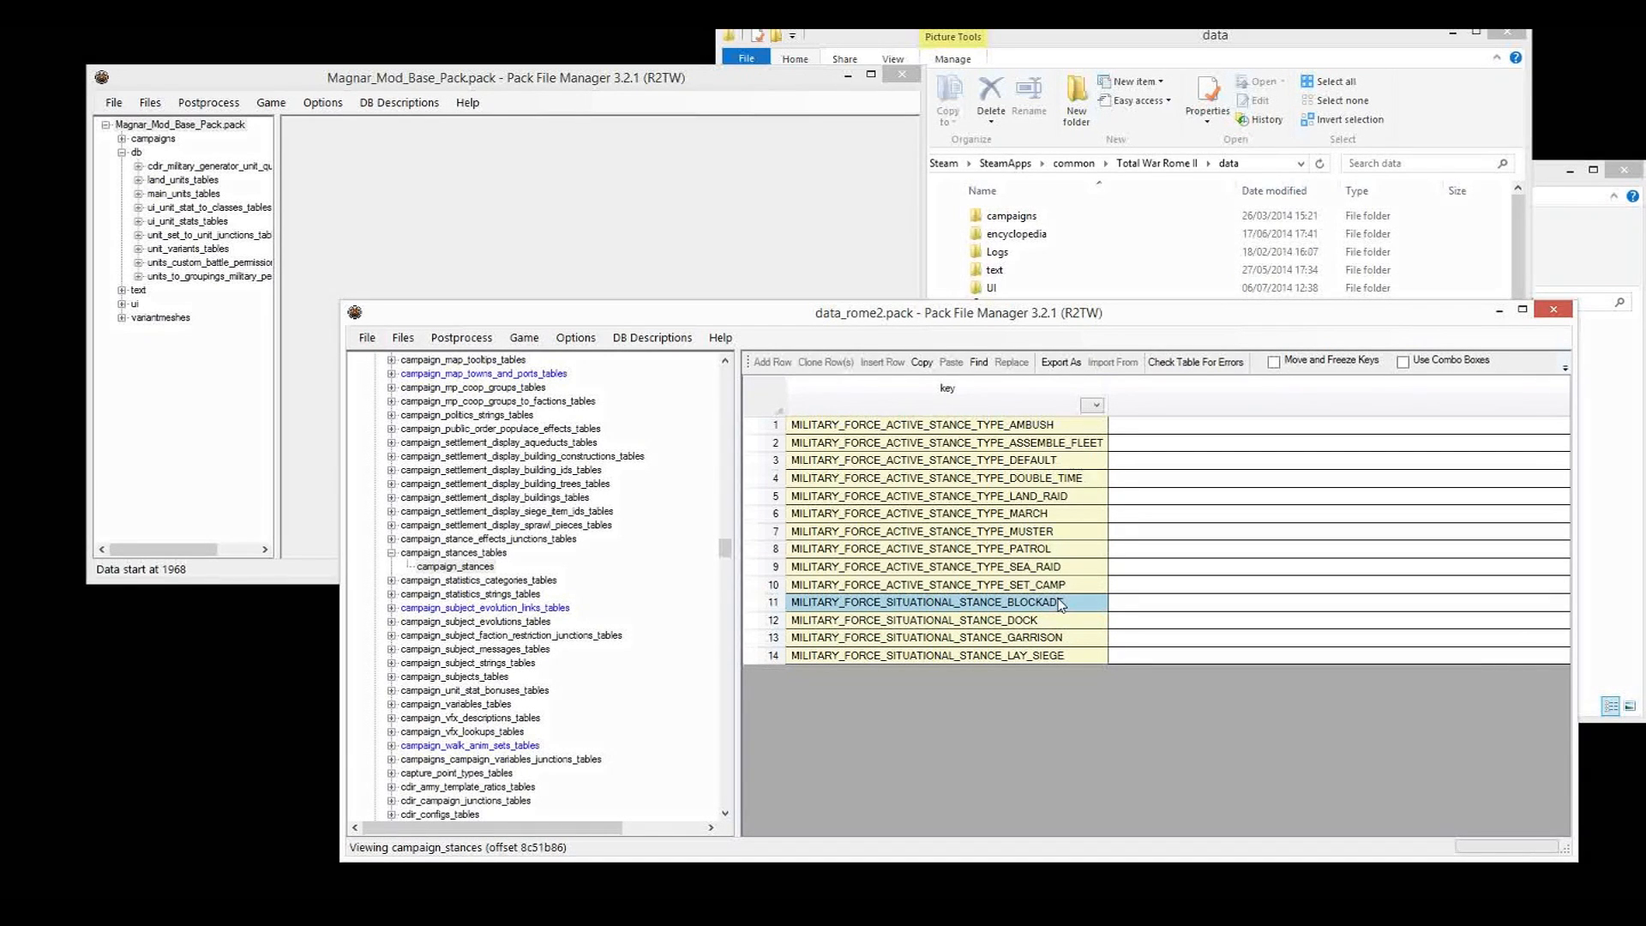
pyautogui.click(1059, 584)
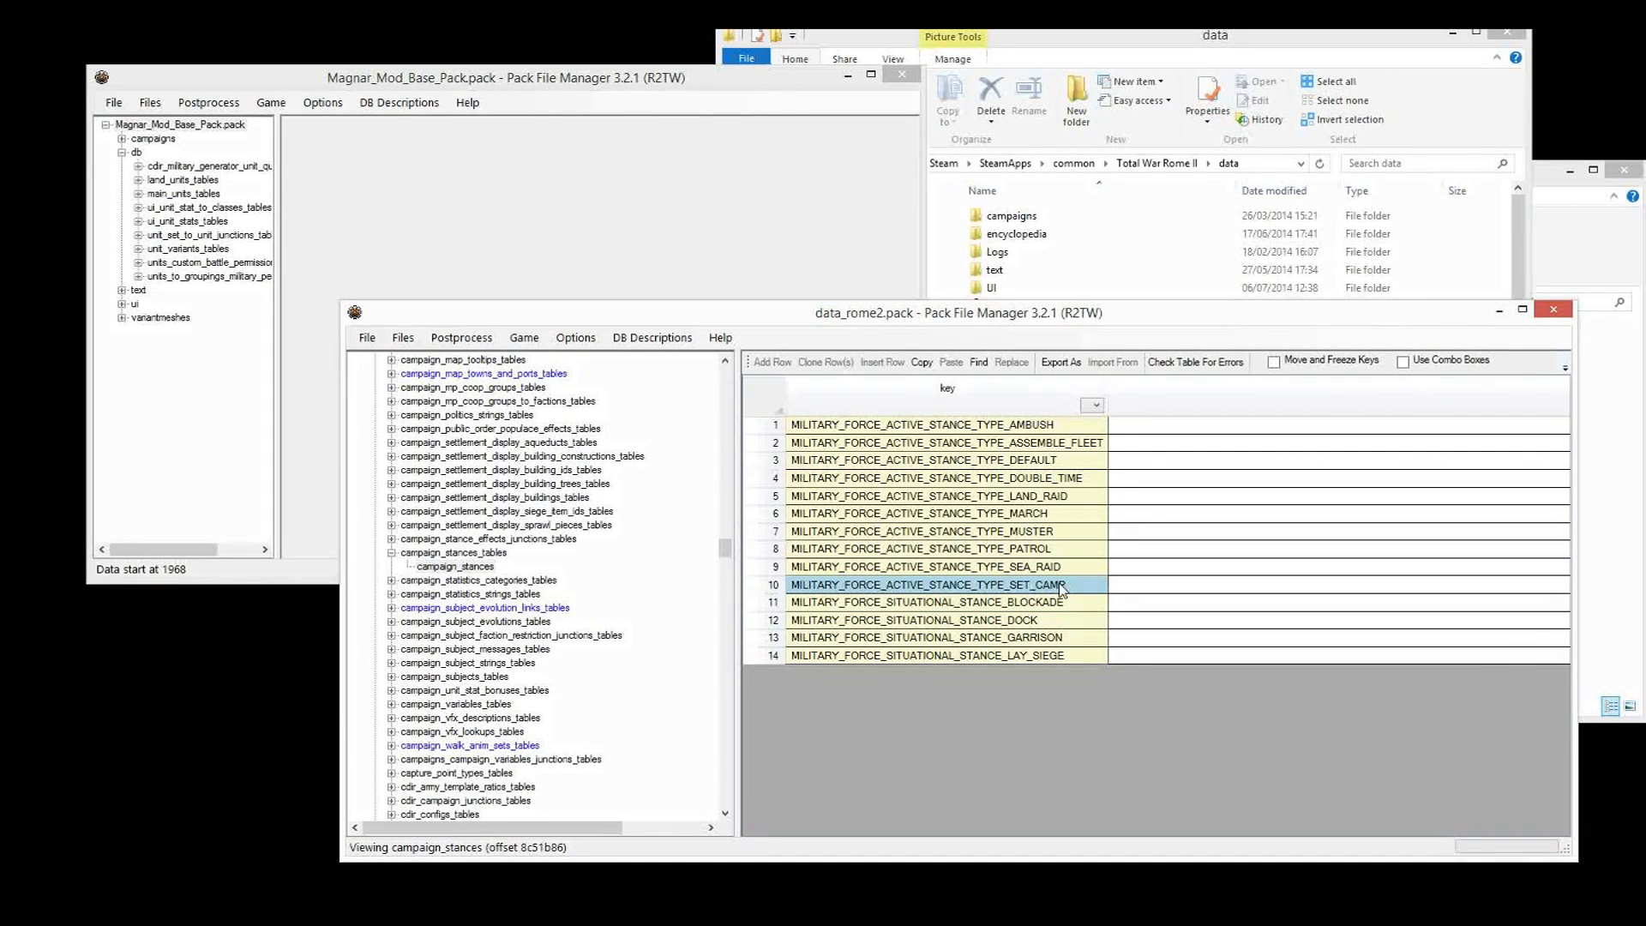
pyautogui.click(1019, 570)
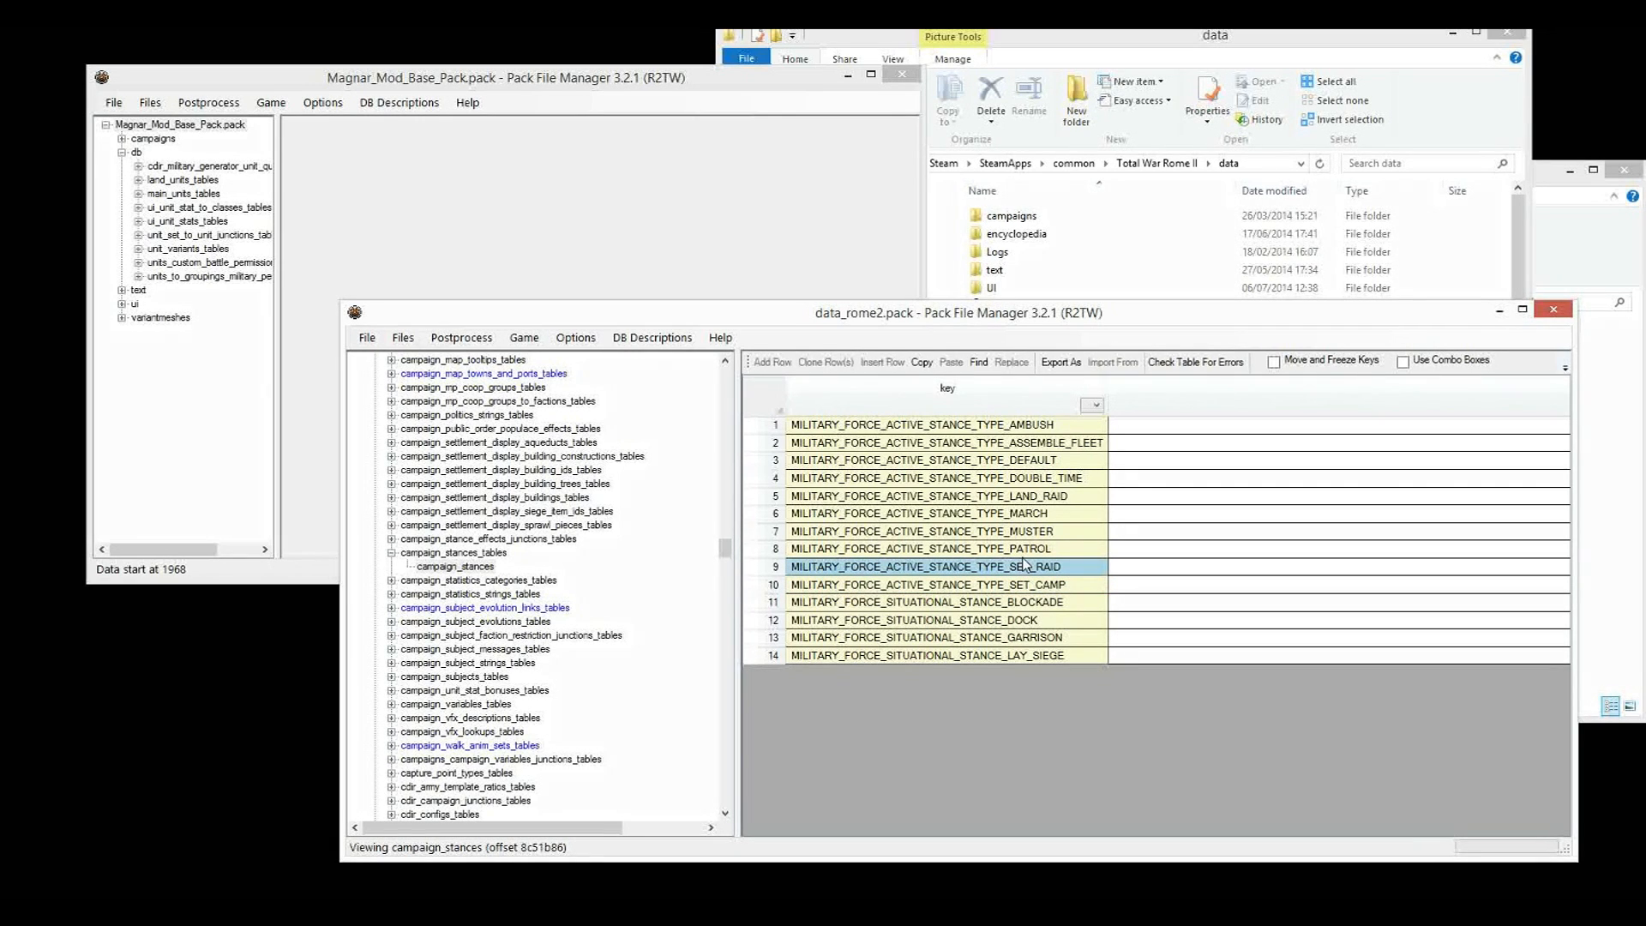
pyautogui.click(1027, 551)
pyautogui.click(1042, 533)
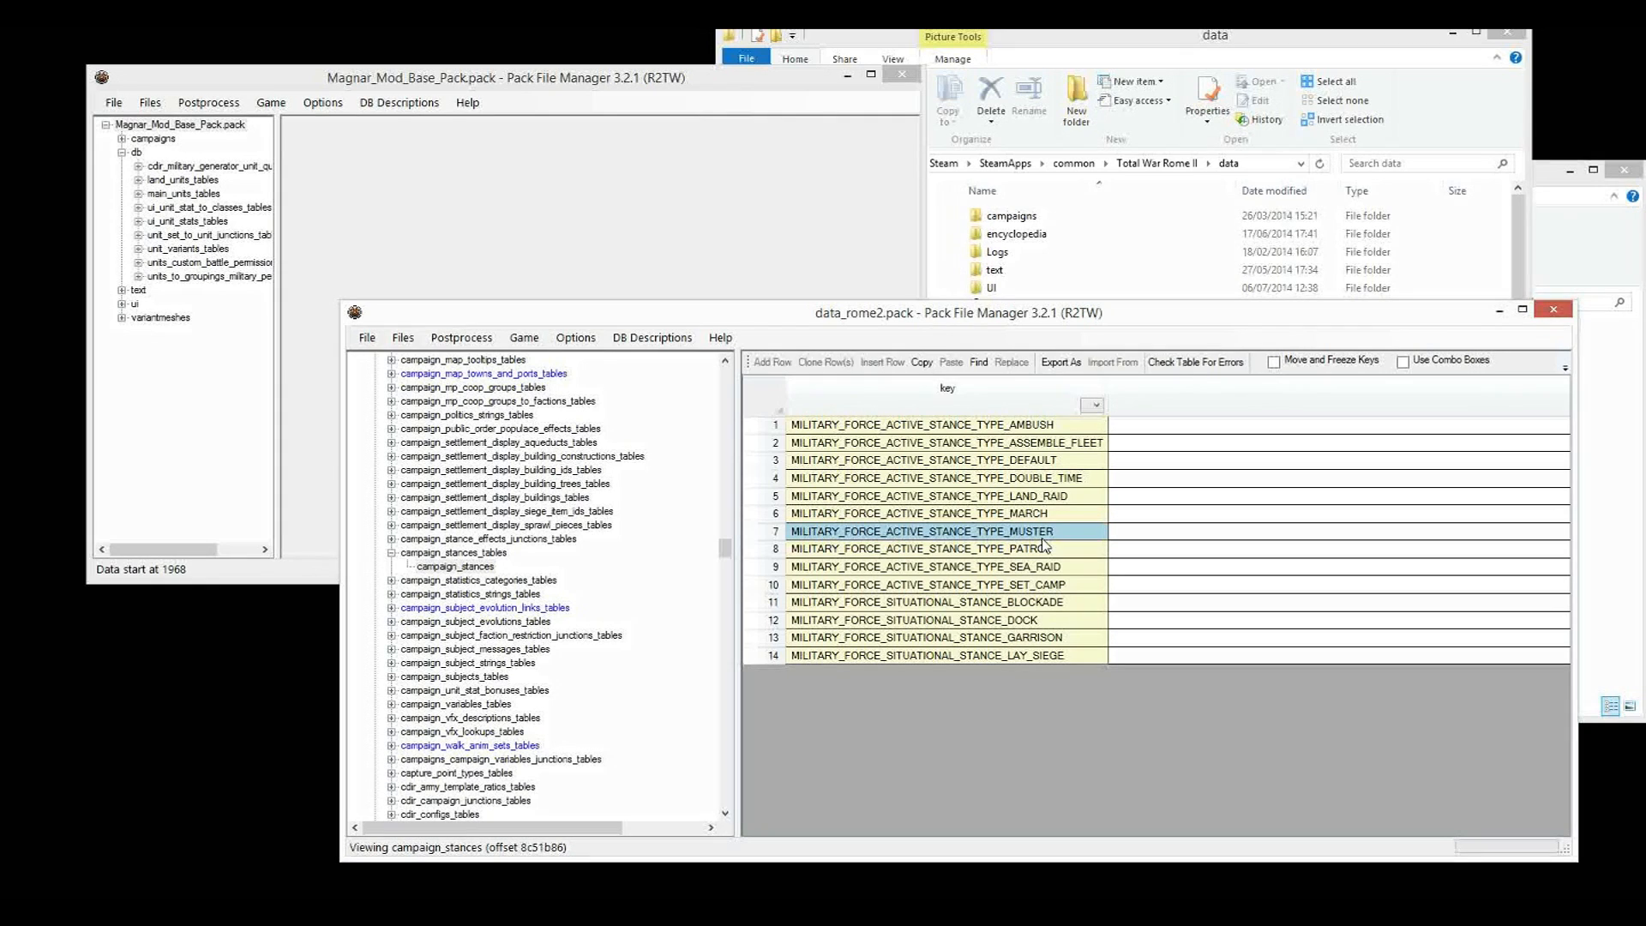
pyautogui.click(1063, 513)
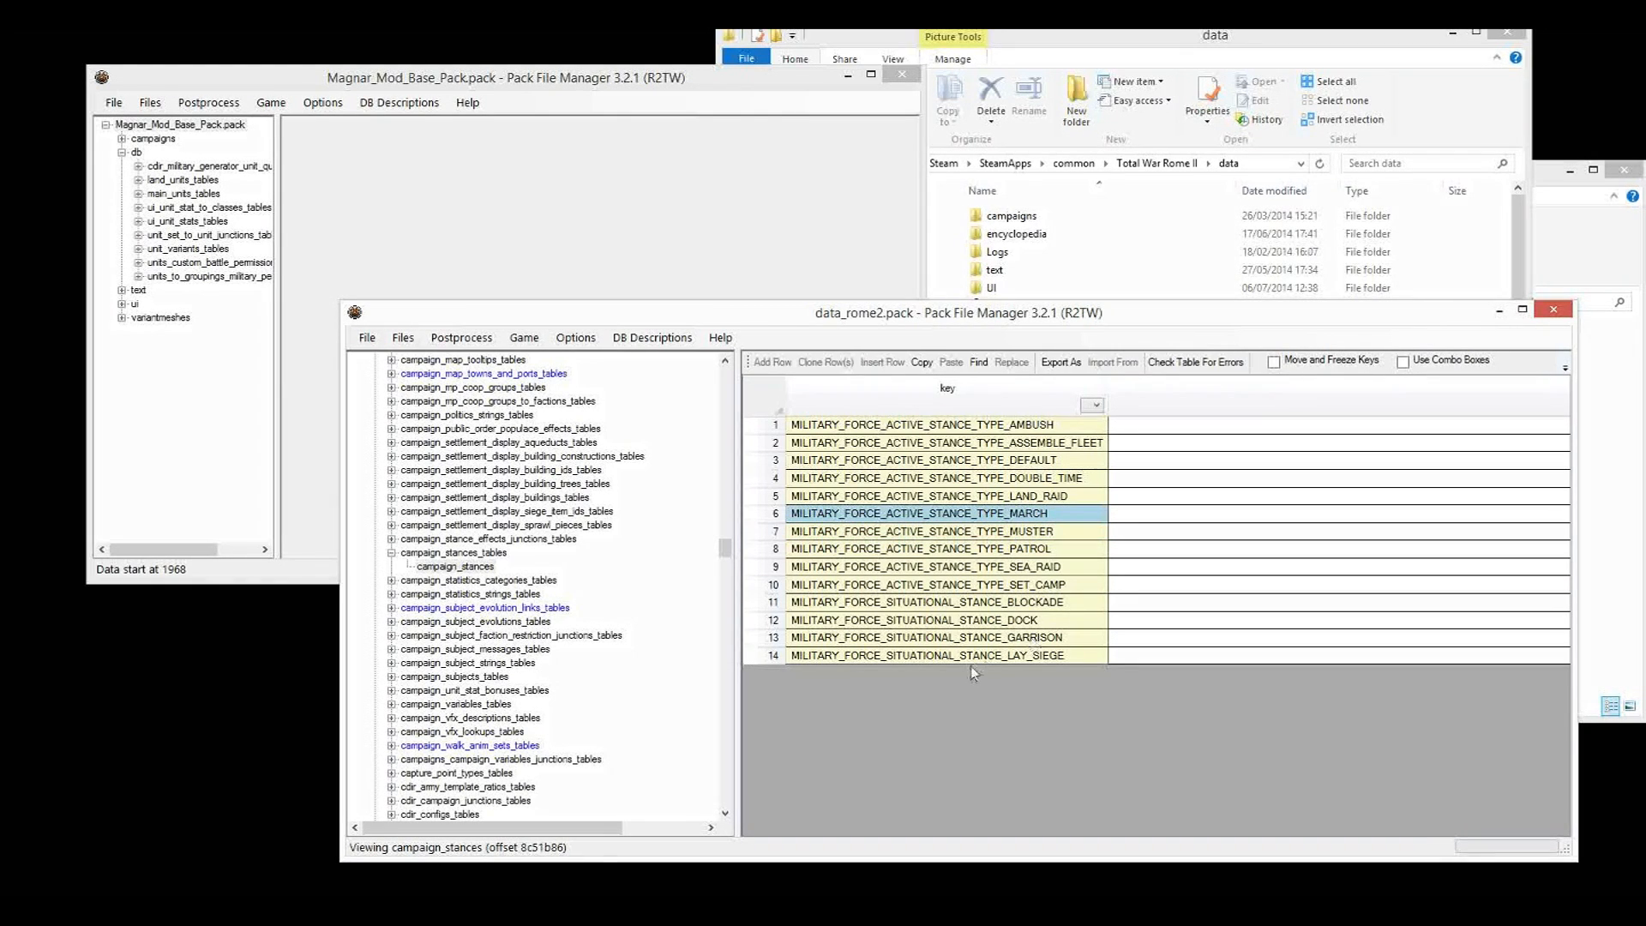
pyautogui.click(1078, 495)
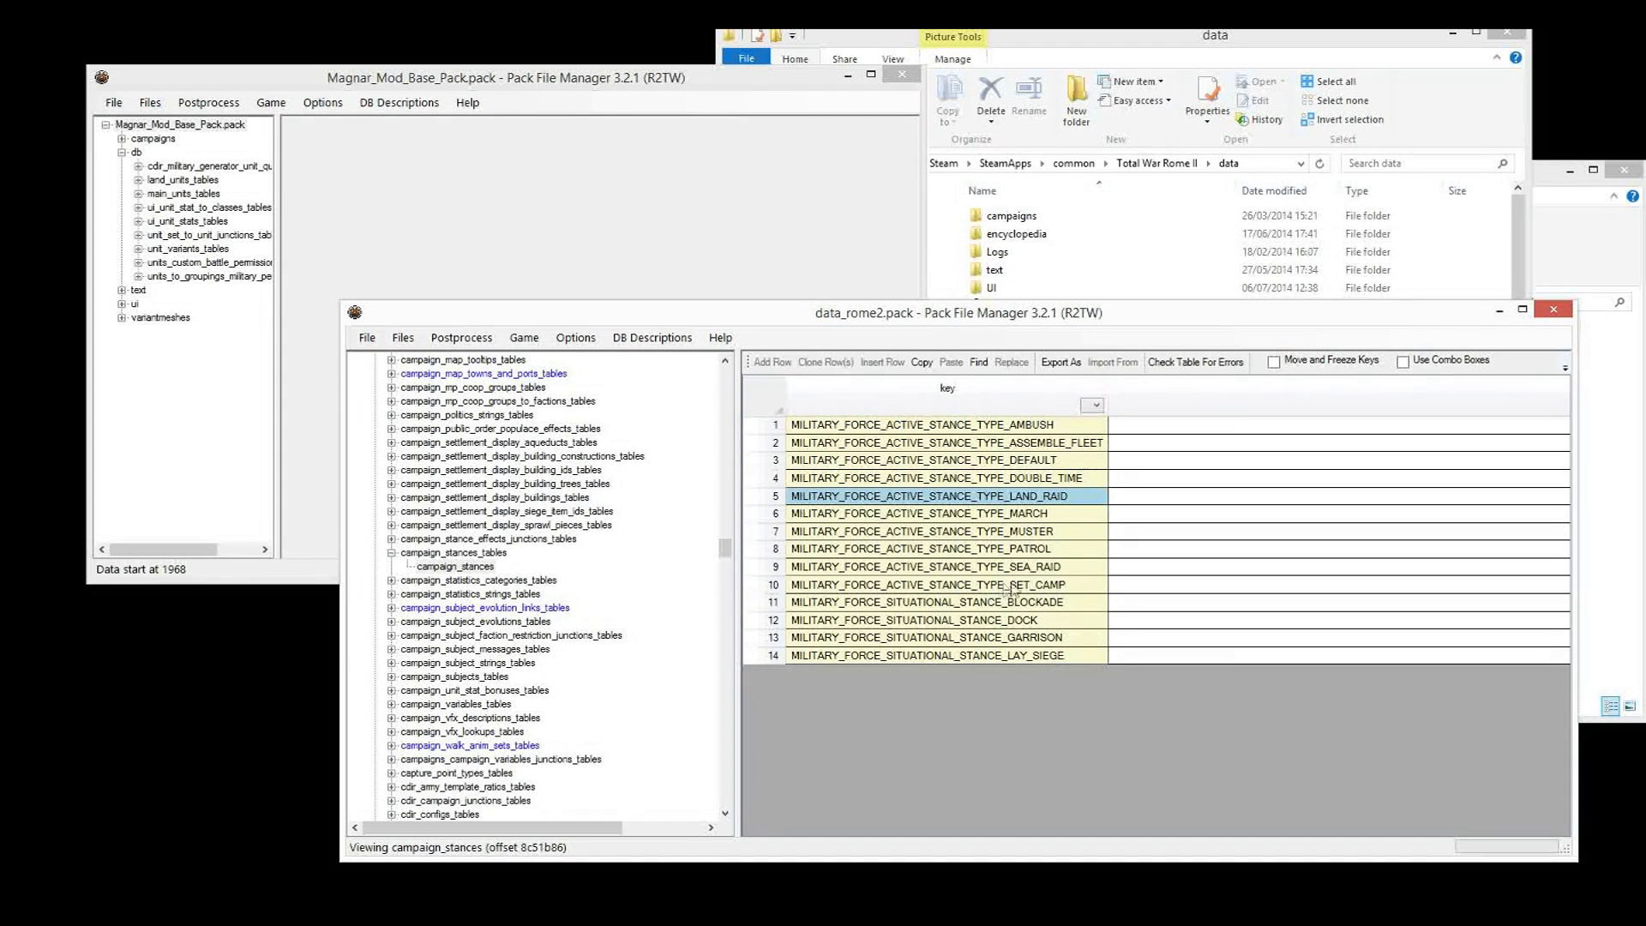
pyautogui.click(1045, 569)
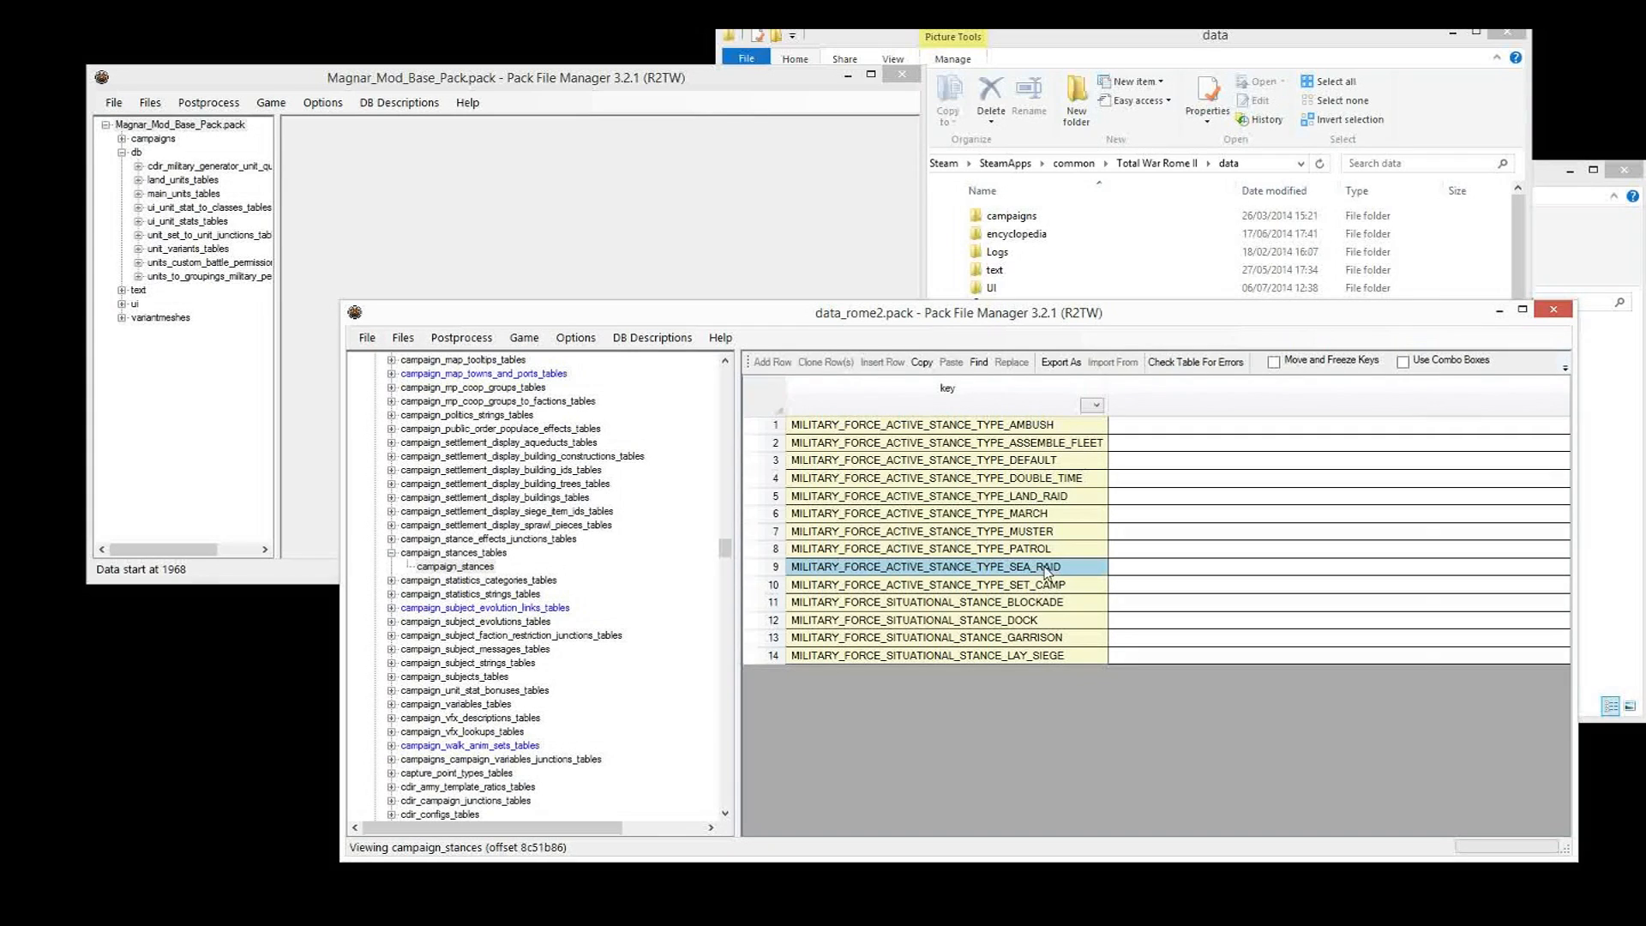
pyautogui.click(1045, 518)
pyautogui.click(1054, 496)
pyautogui.click(1055, 466)
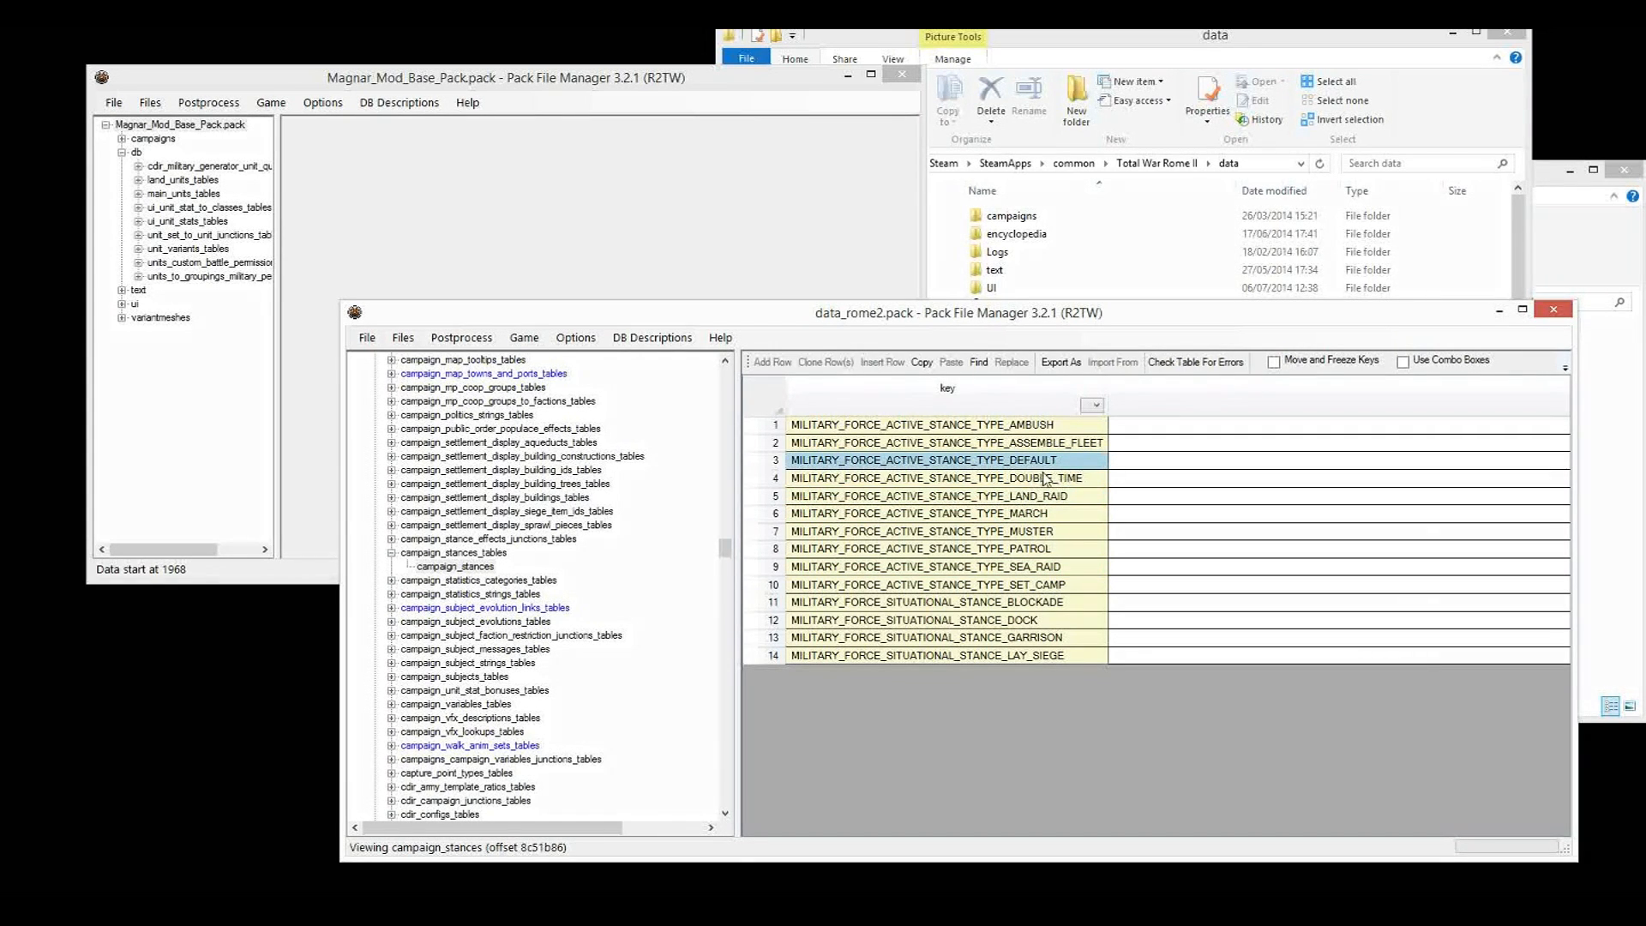
pyautogui.click(1041, 476)
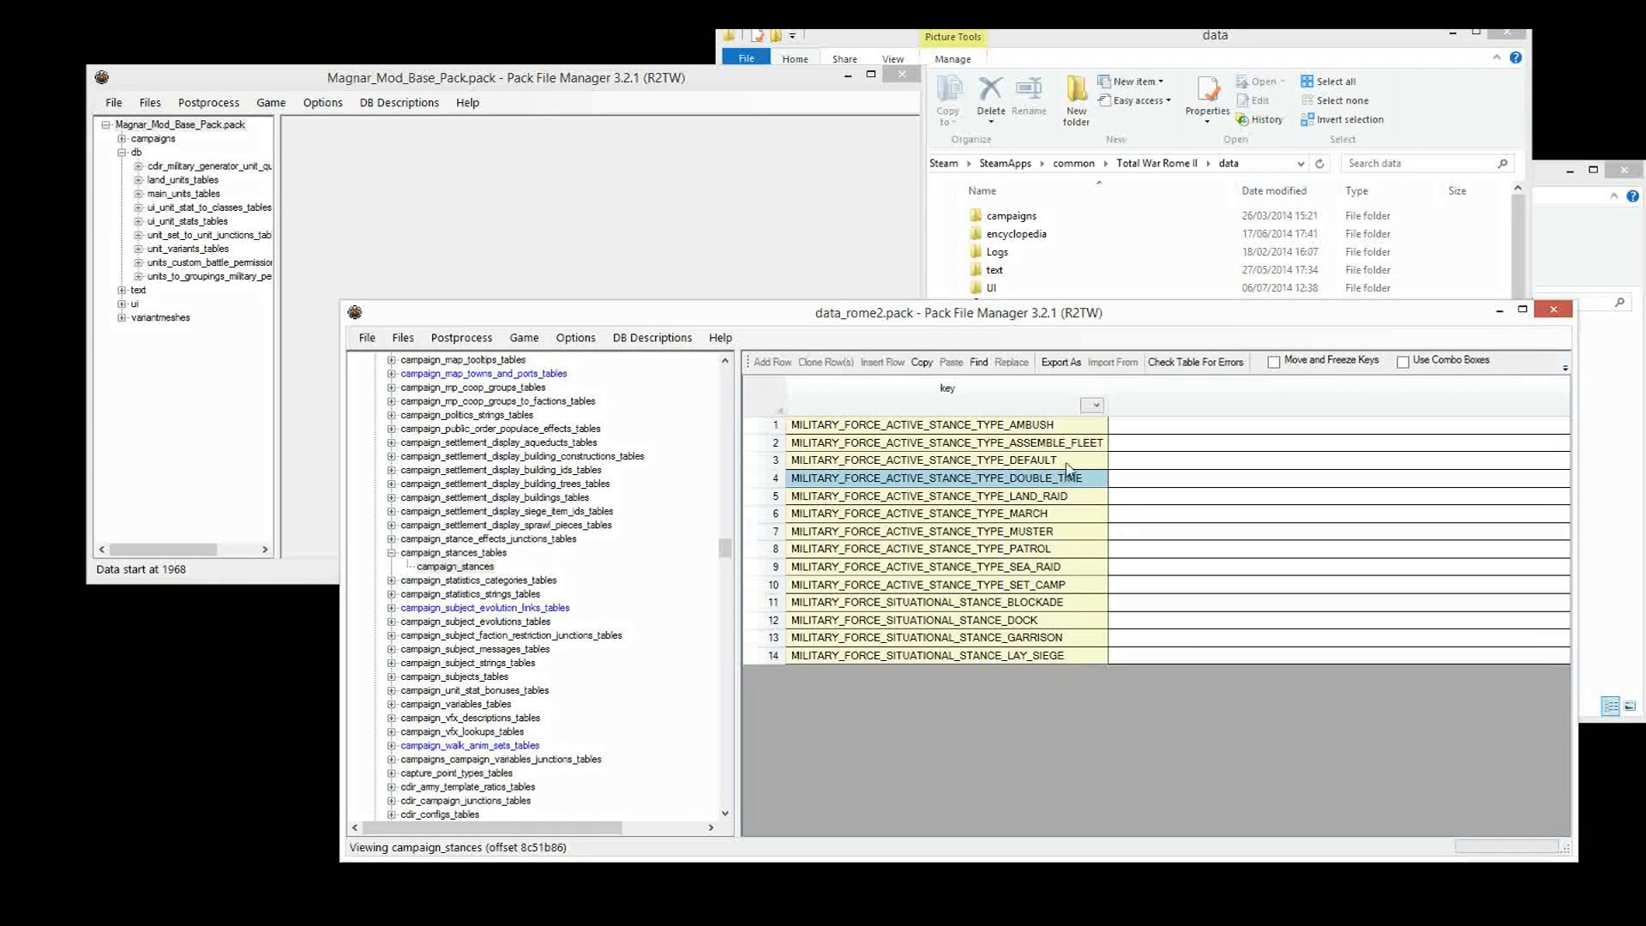
pyautogui.click(1069, 463)
pyautogui.click(1069, 449)
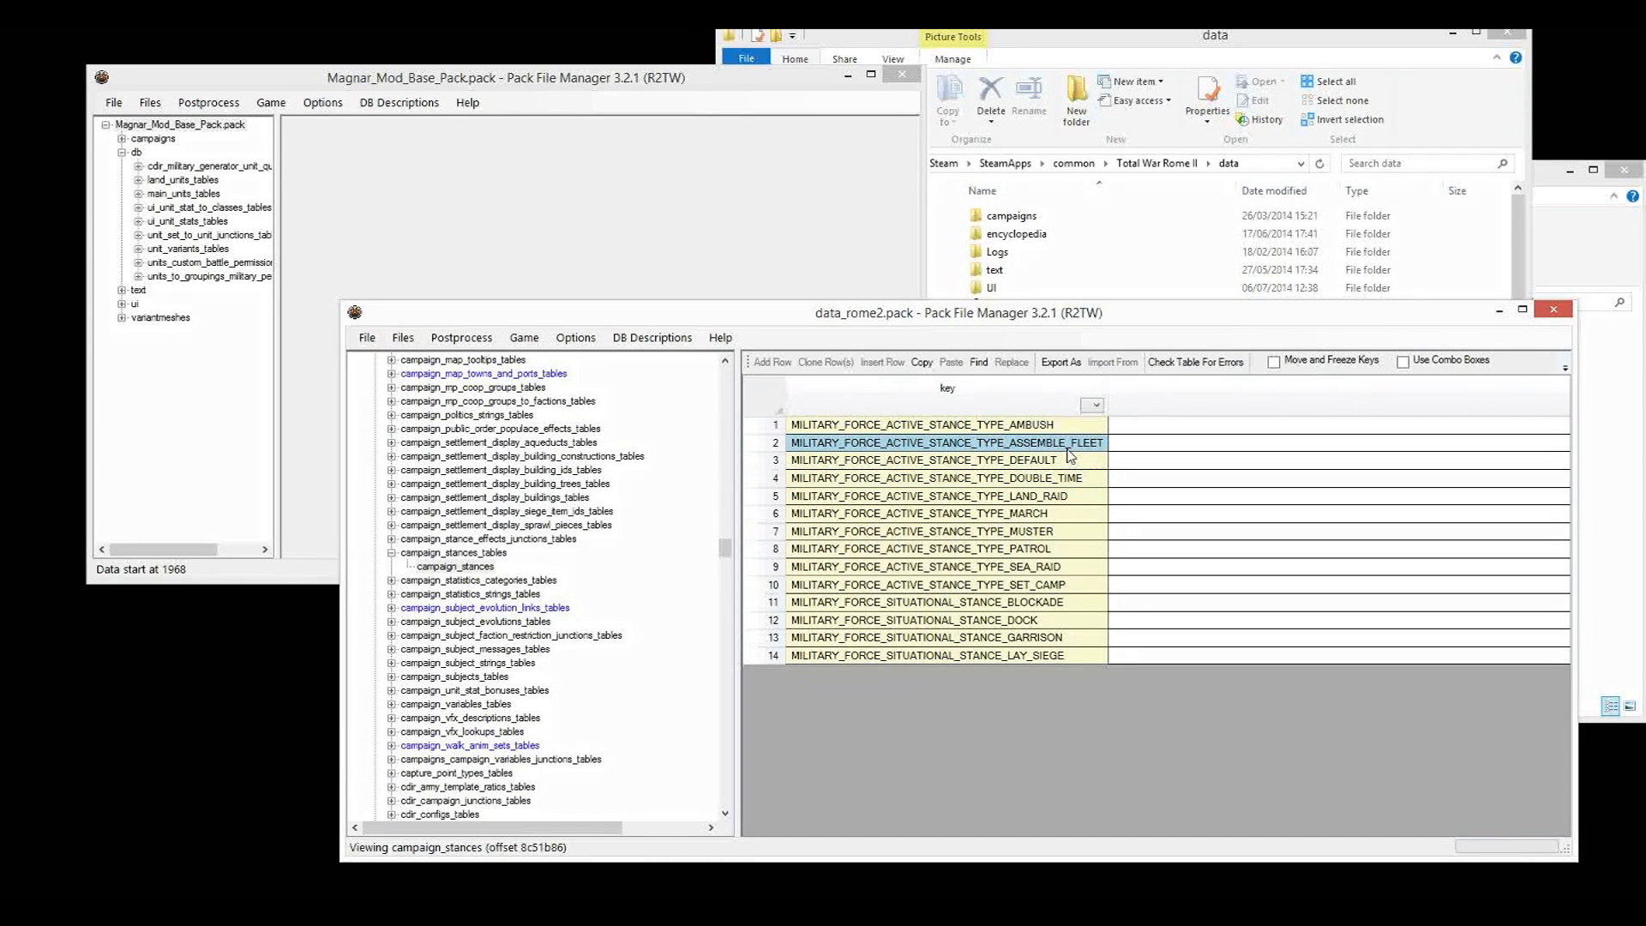
pyautogui.click(1065, 461)
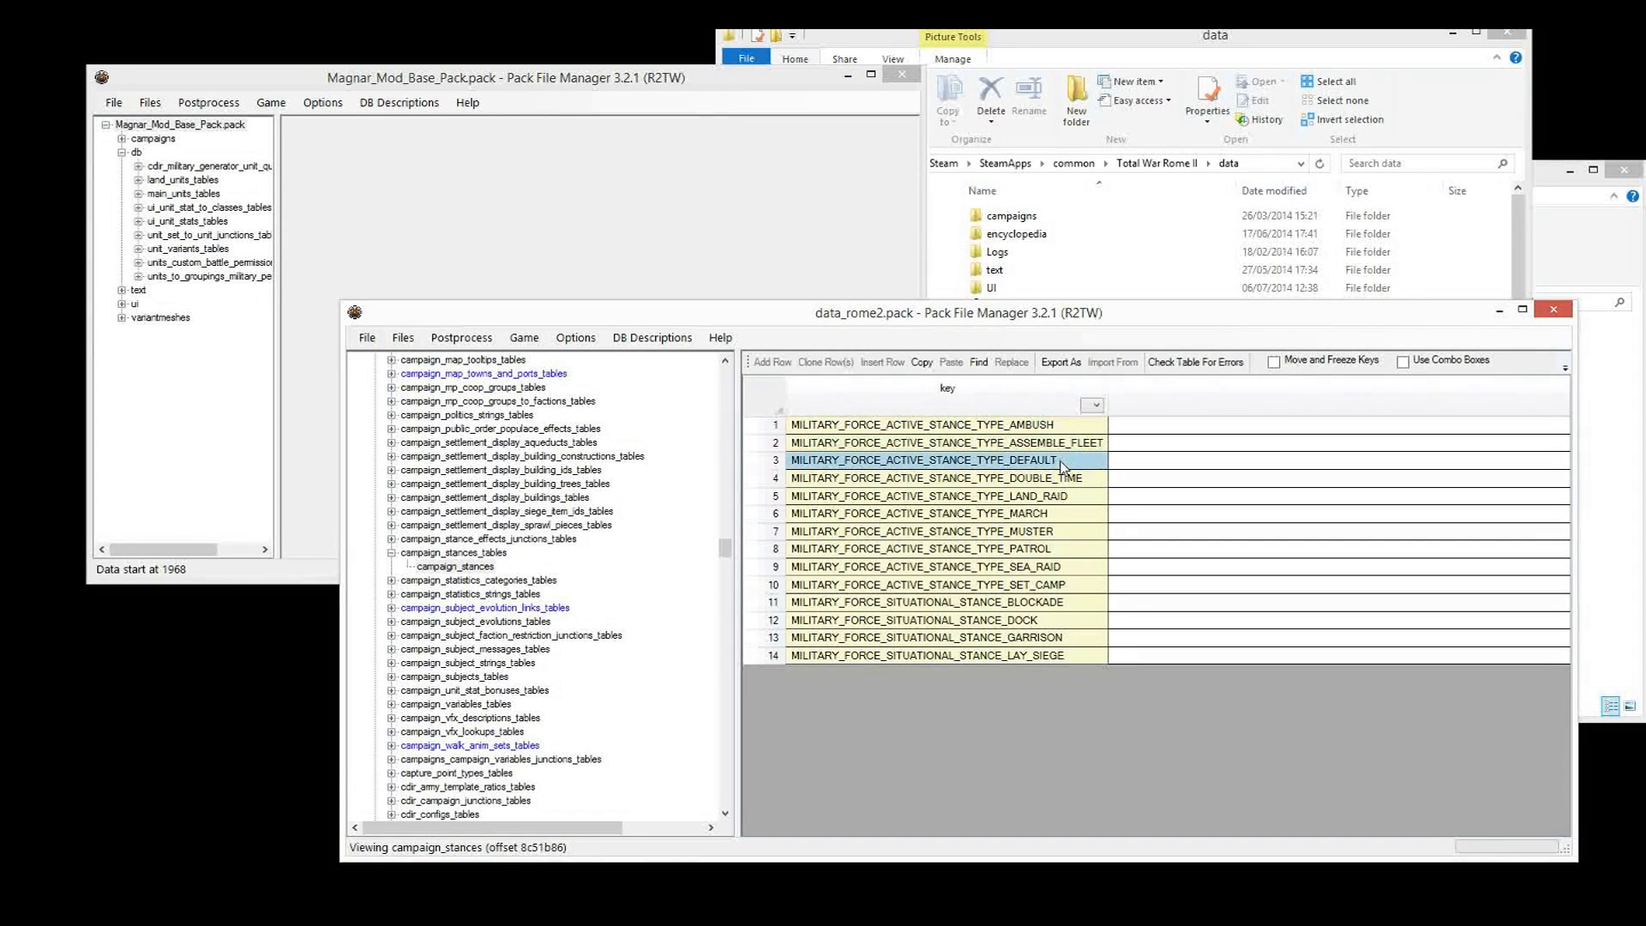
pyautogui.click(1063, 427)
pyautogui.click(1054, 461)
pyautogui.click(1033, 637)
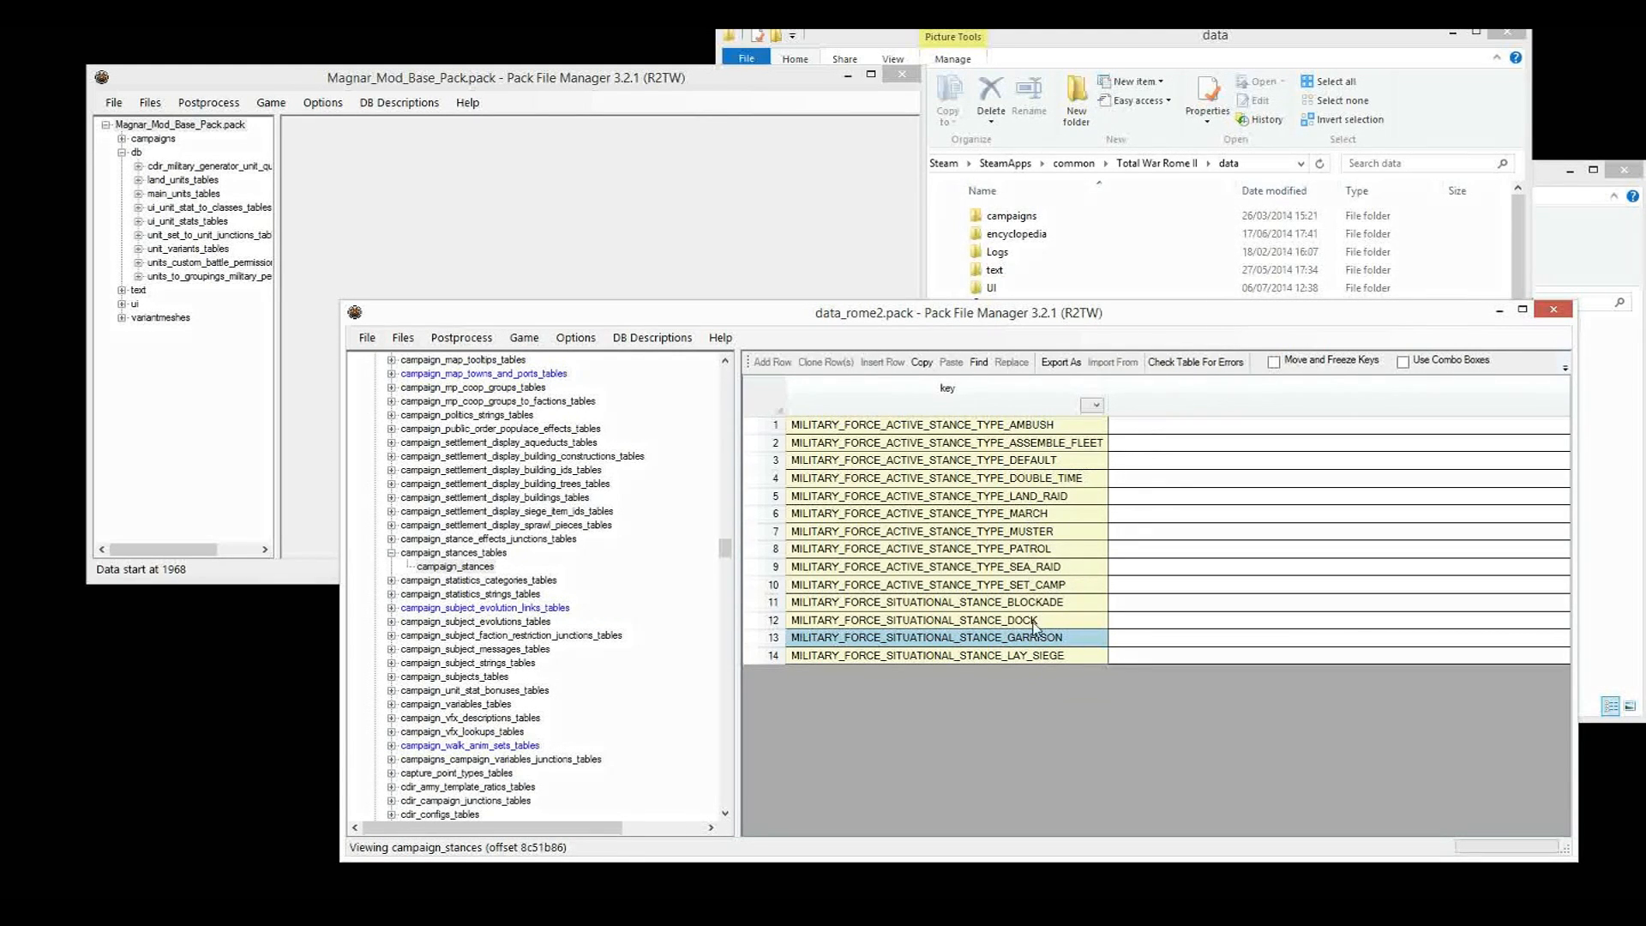
pyautogui.click(1021, 466)
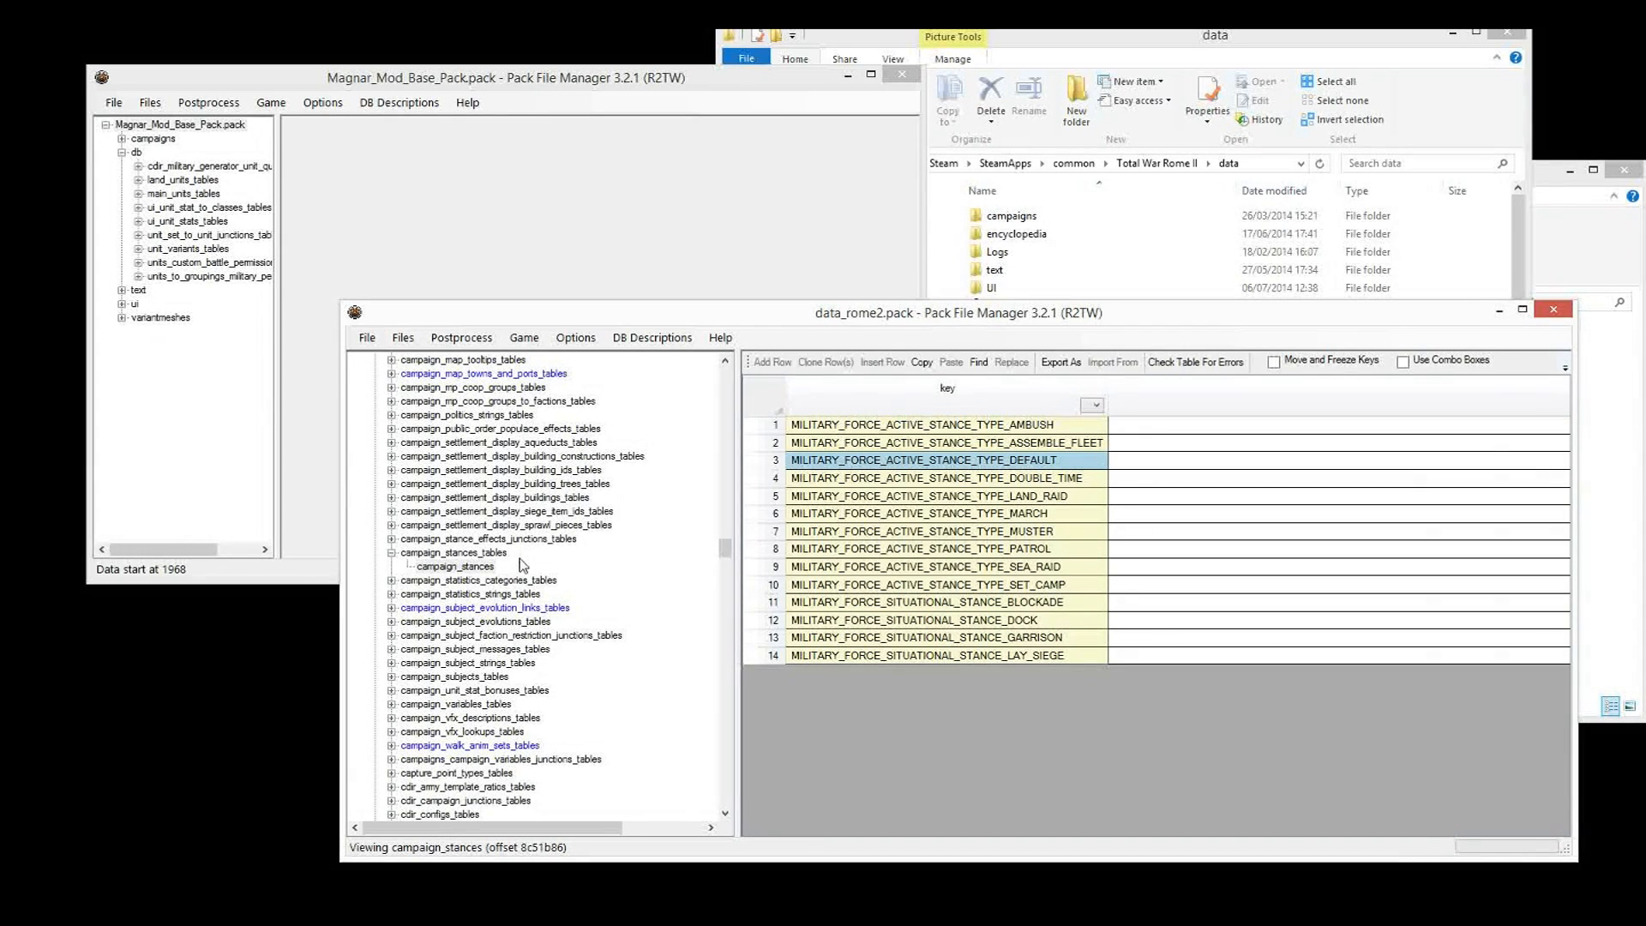
pyautogui.moveTo(1039, 426); pyautogui.dragTo(1041, 658)
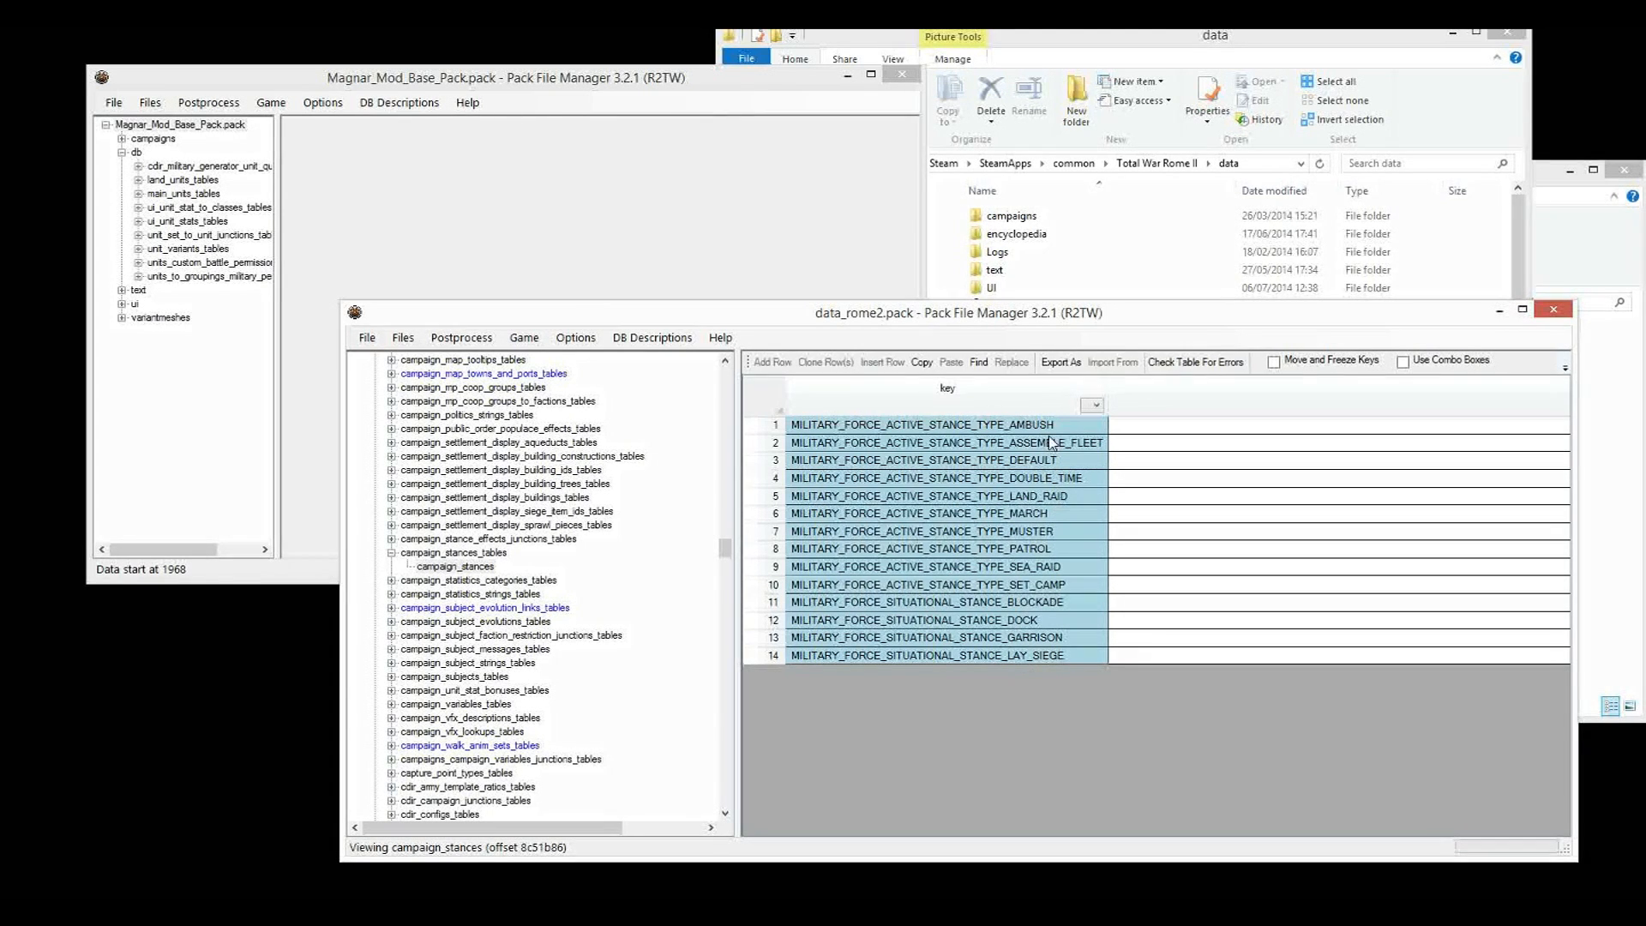
pyautogui.click(637, 535)
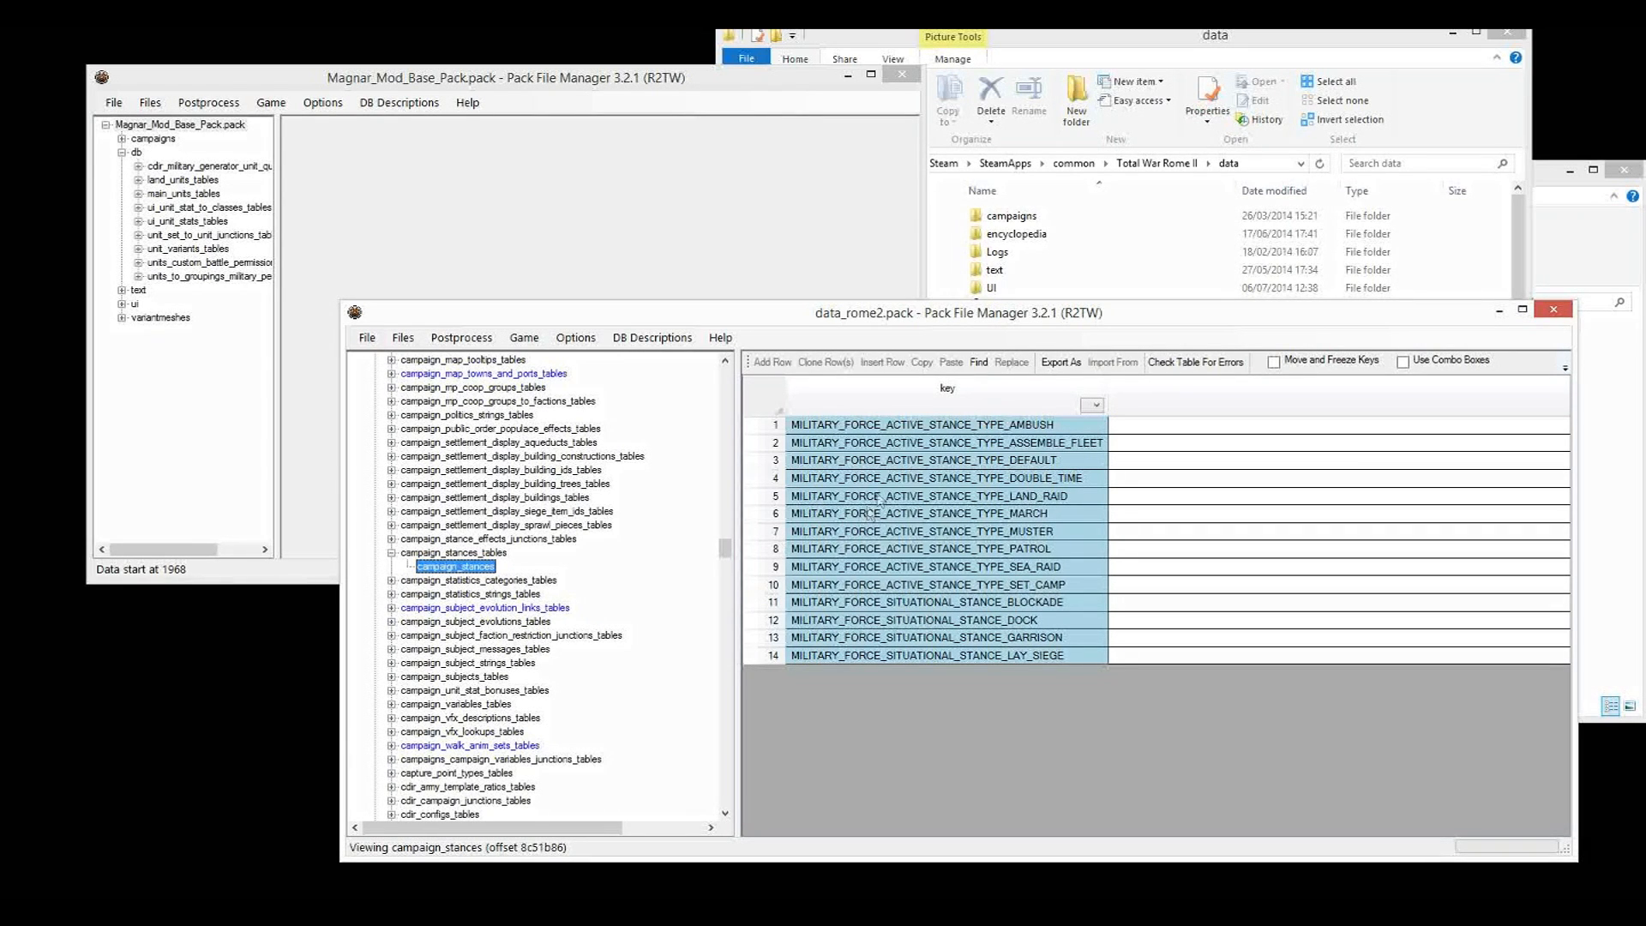
pyautogui.click(1020, 426)
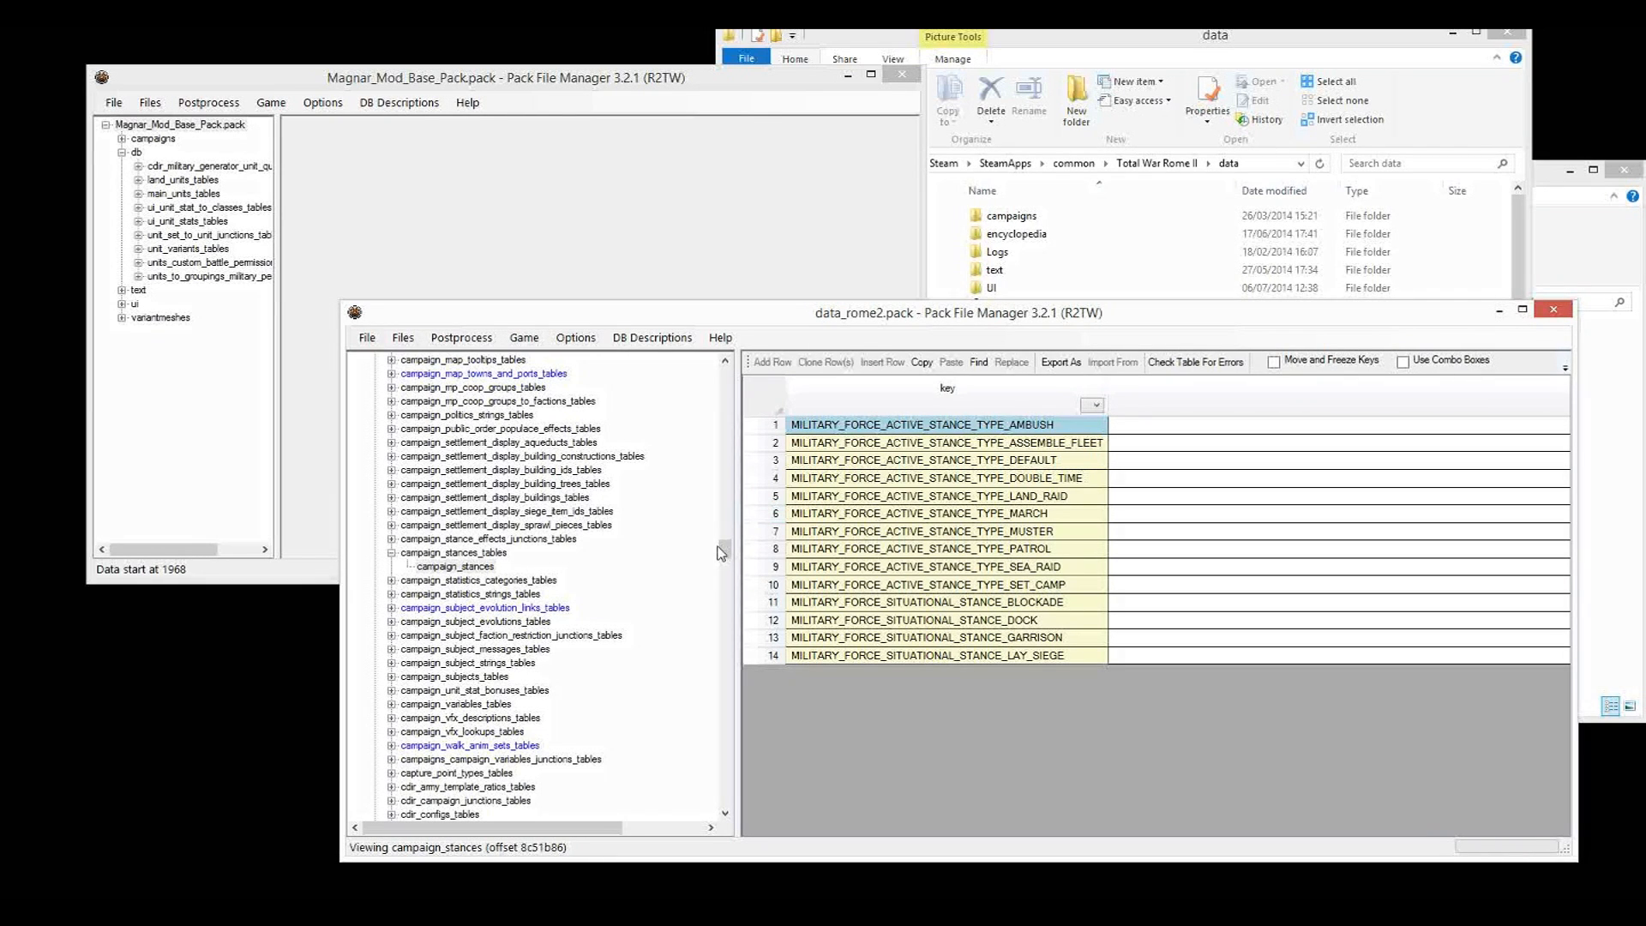
# Open the campaign_stance_effects_junctions table under campaign_stance_effects_junctions_tables in data_rome2.pack.
pyautogui.click(696, 586)
pyautogui.scroll(-1, 696, 585)
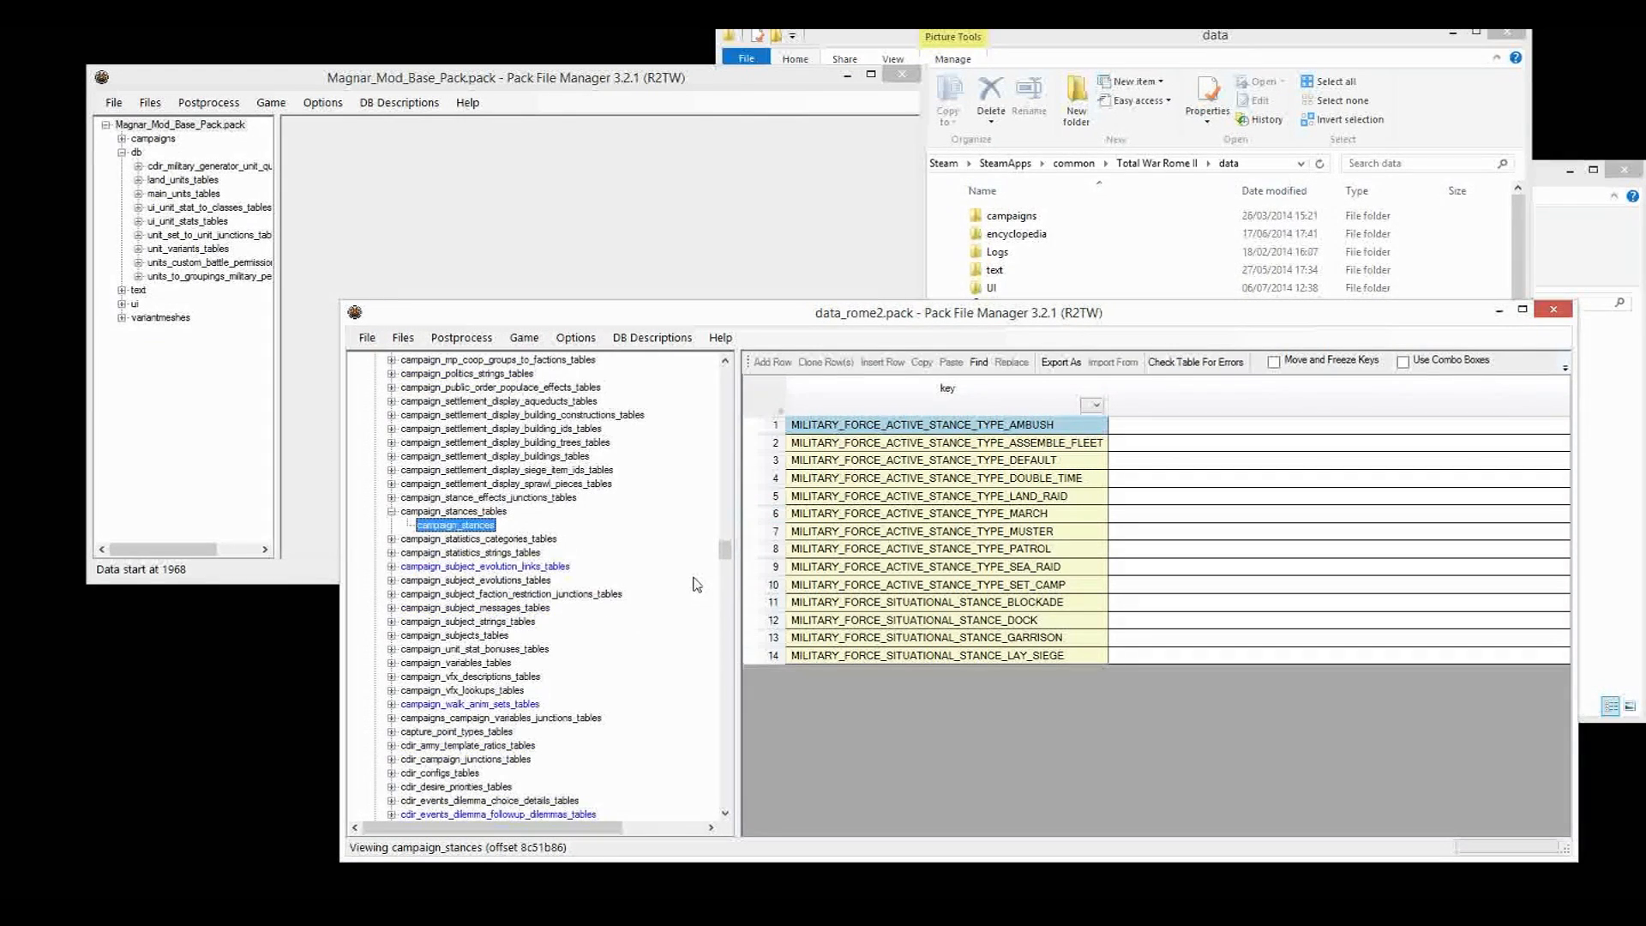
pyautogui.scroll(-5, 520, 593)
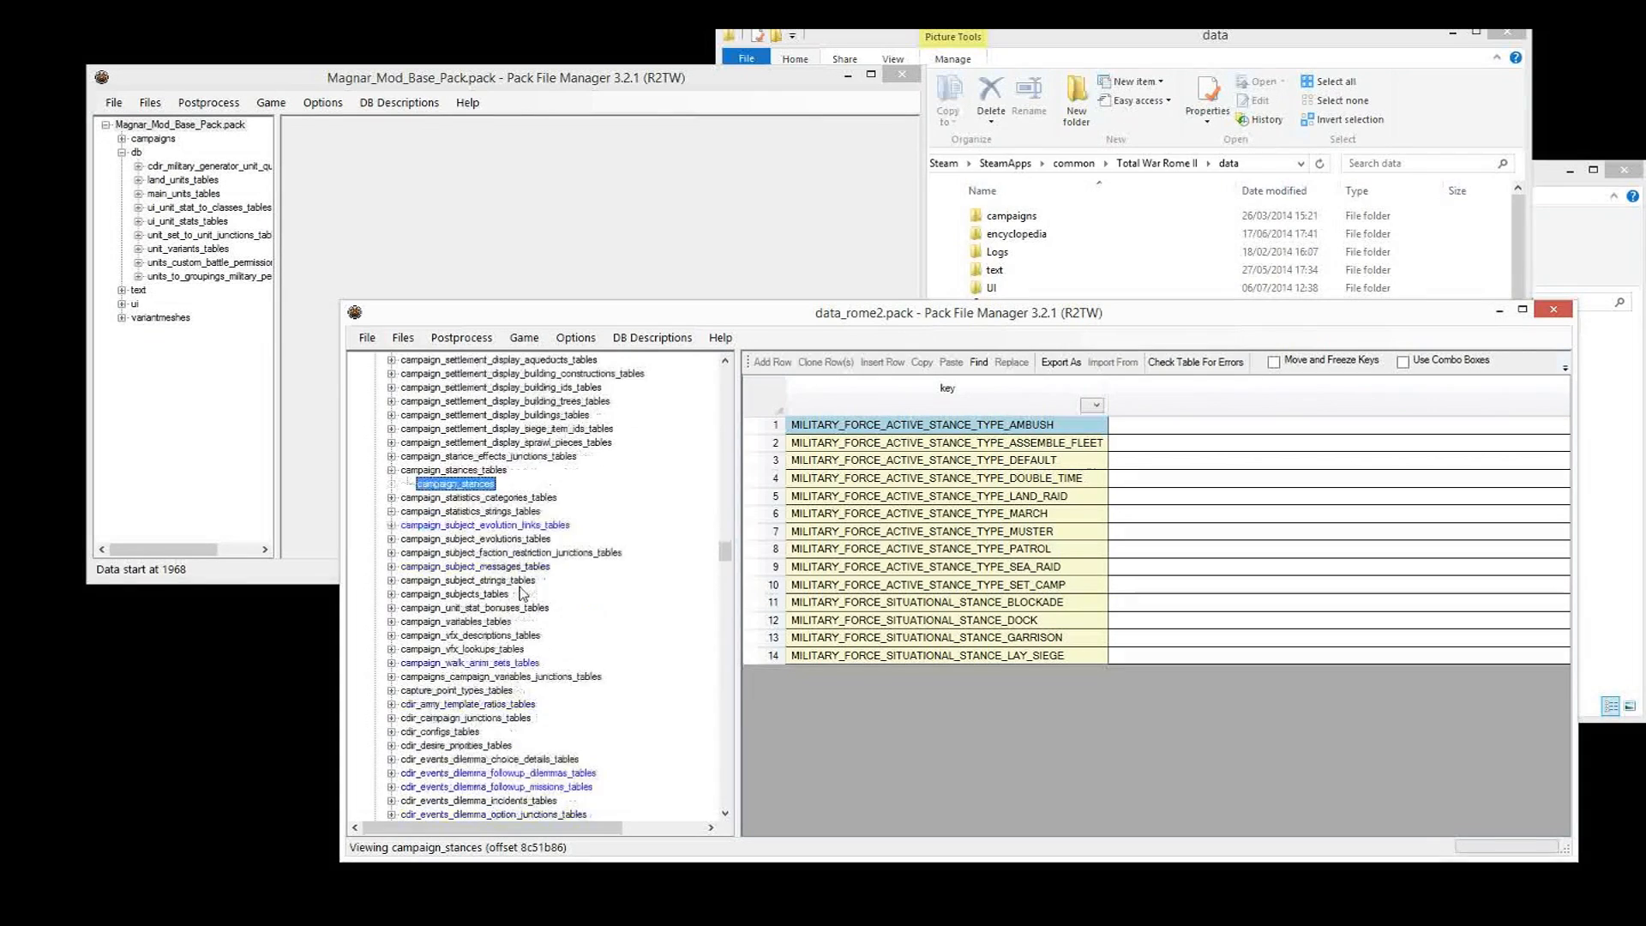
pyautogui.scroll(-4, 520, 593)
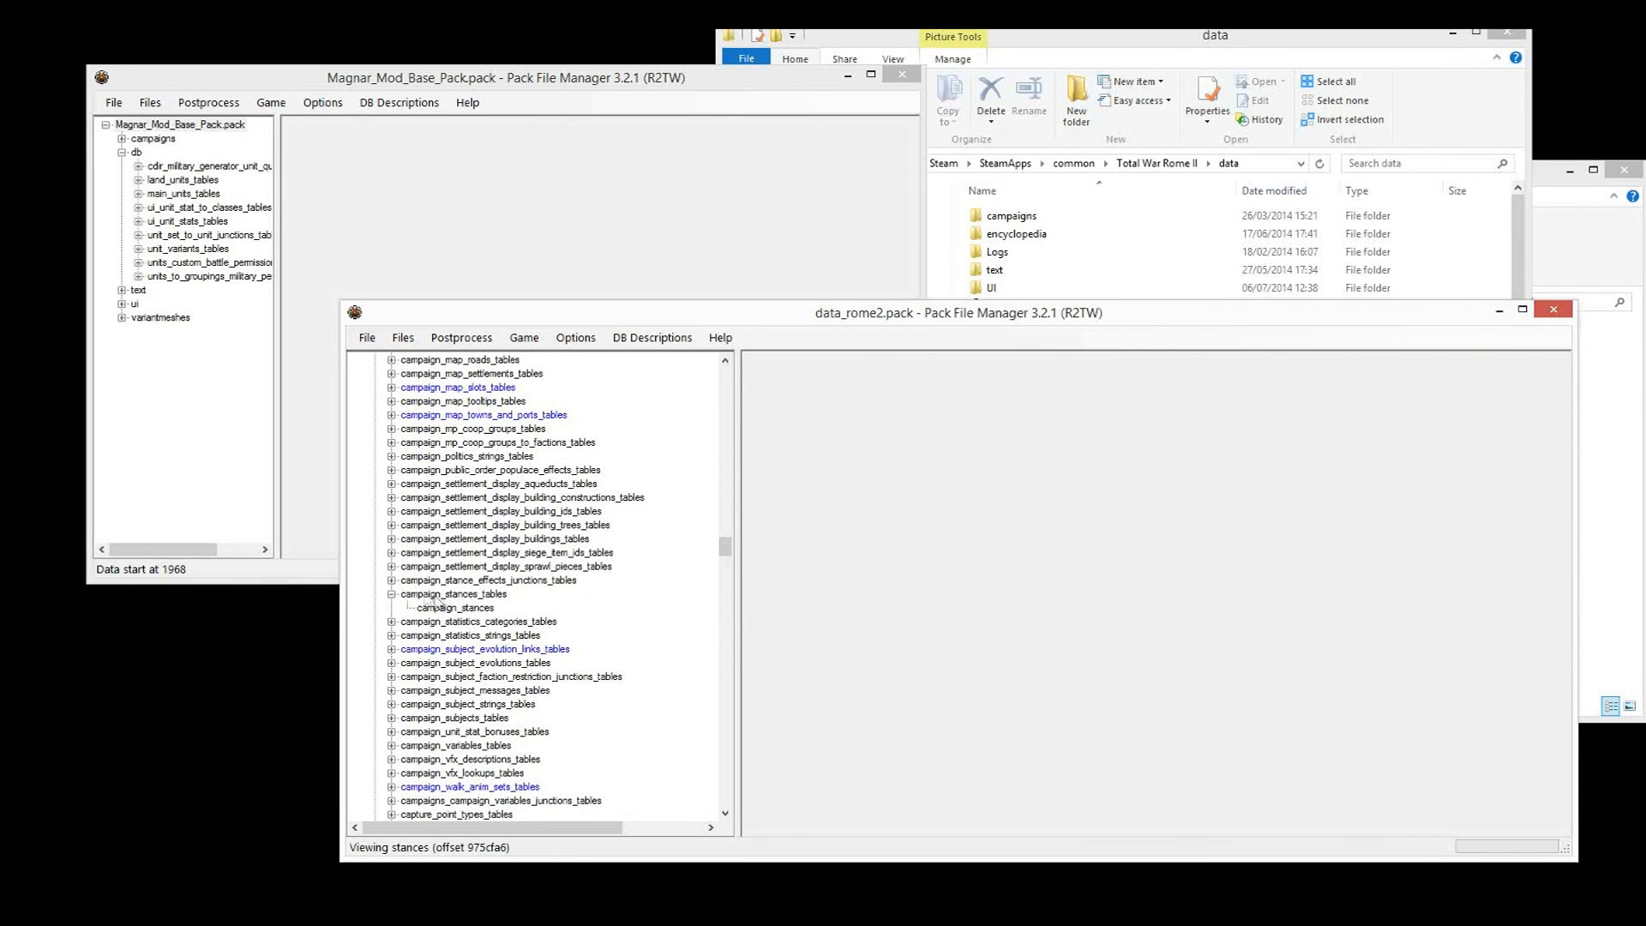
pyautogui.click(390, 581)
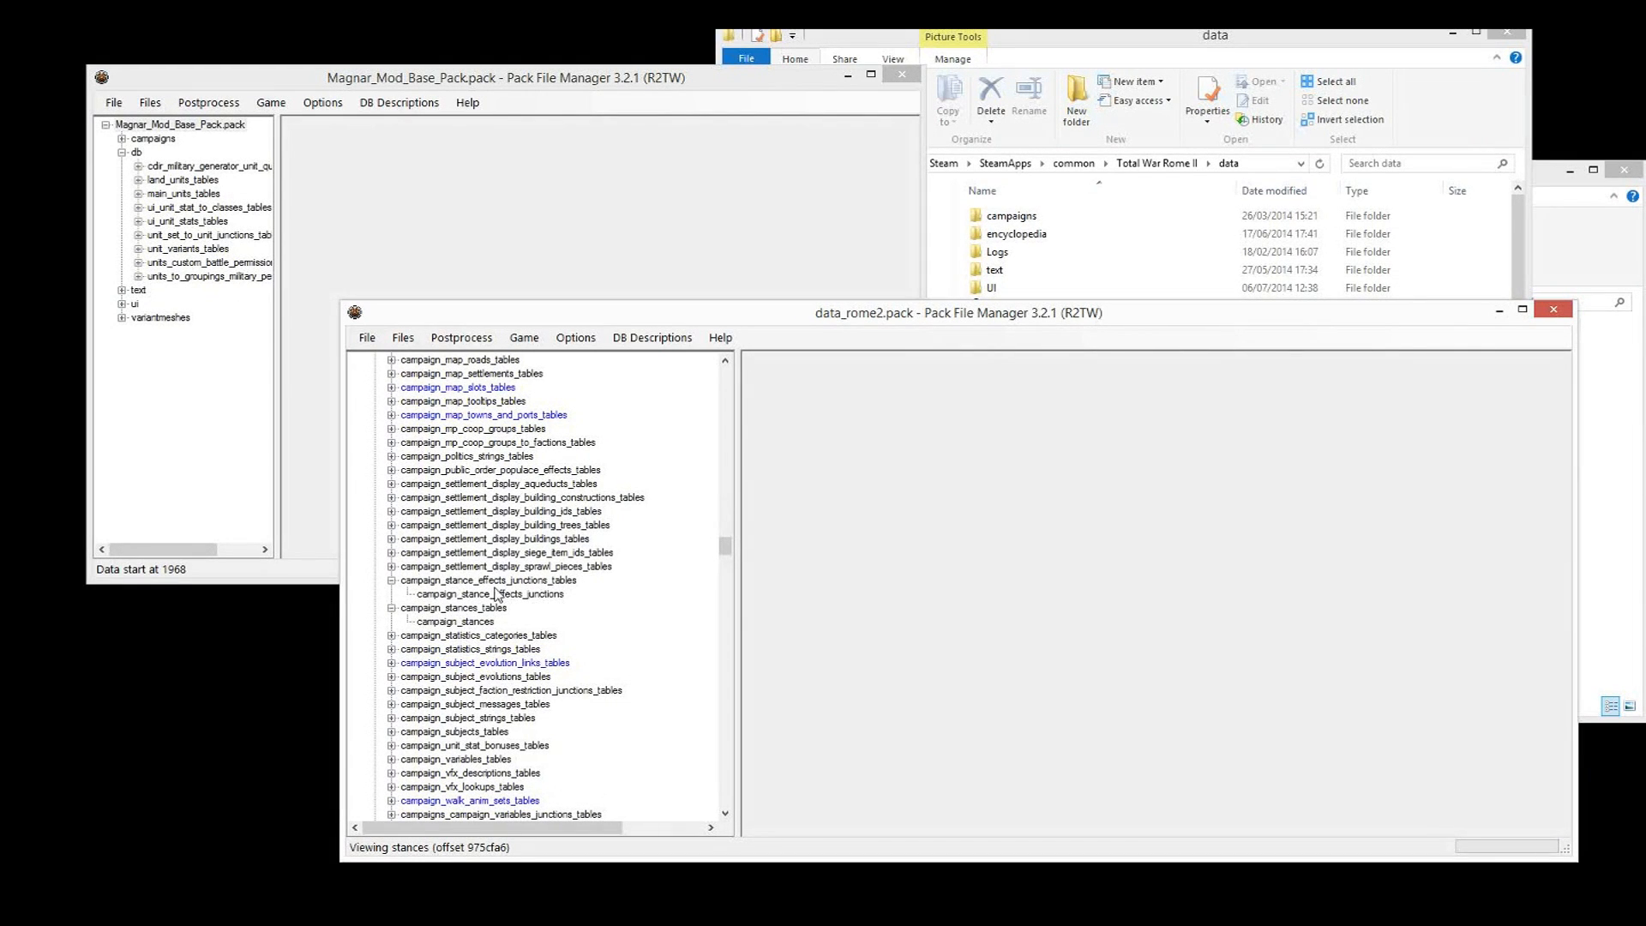
pyautogui.click(547, 594)
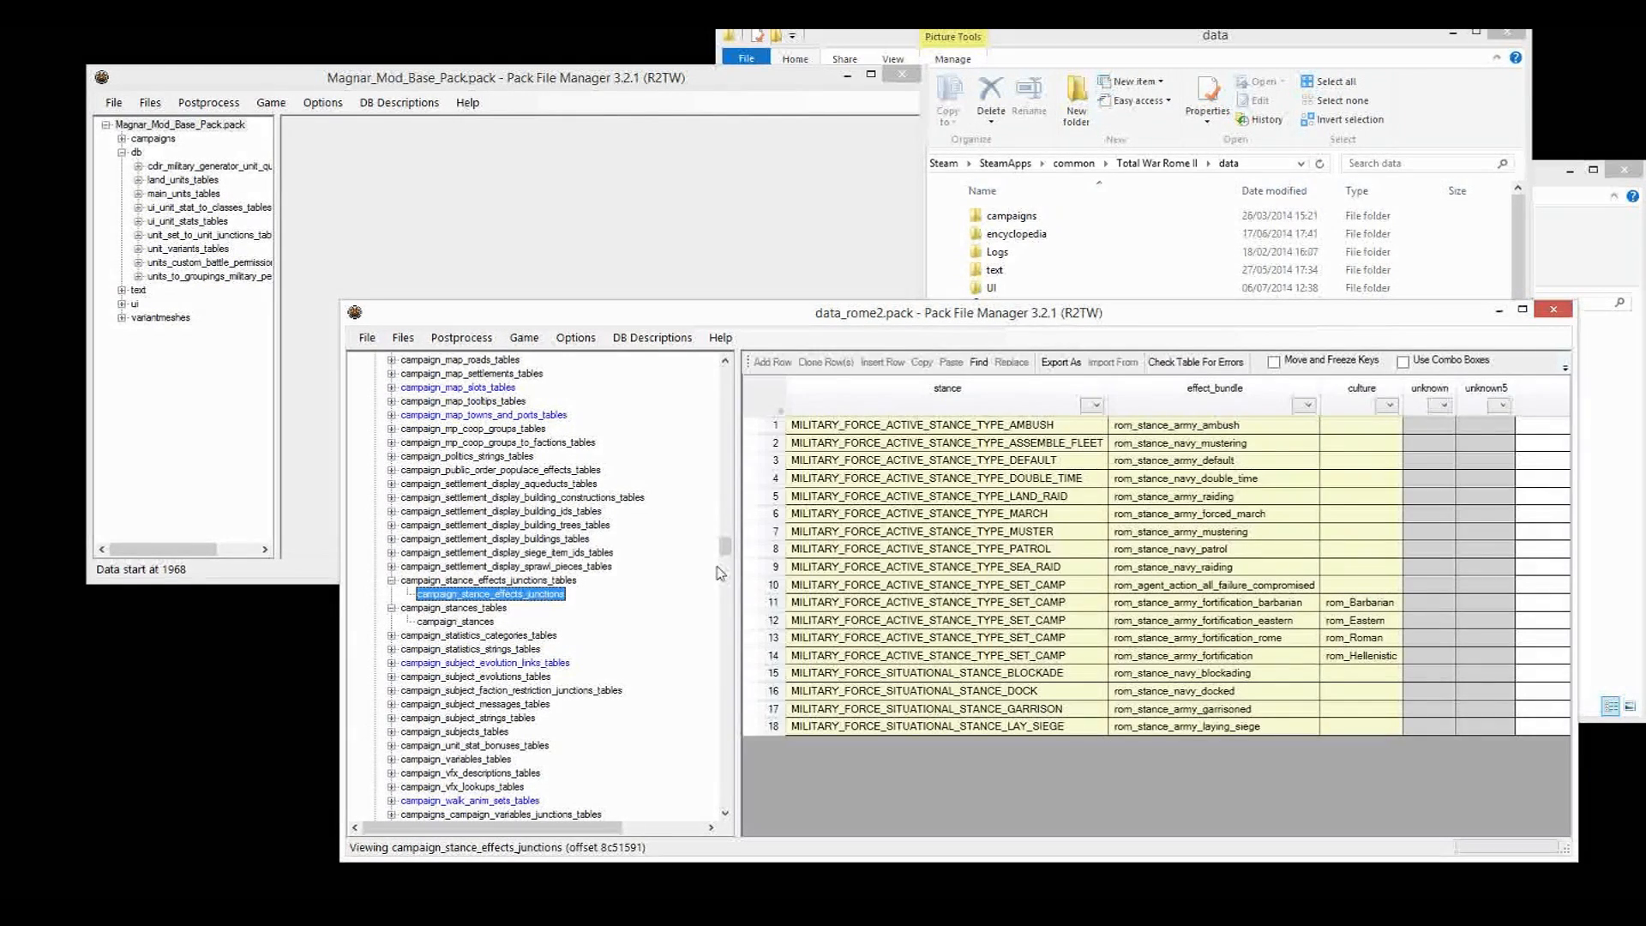
# Examine the stance, effect_bundle, culture and unknown columns of the campaign_stance_effects_junctions table.
pyautogui.moveTo(929, 424); pyautogui.dragTo(898, 729)
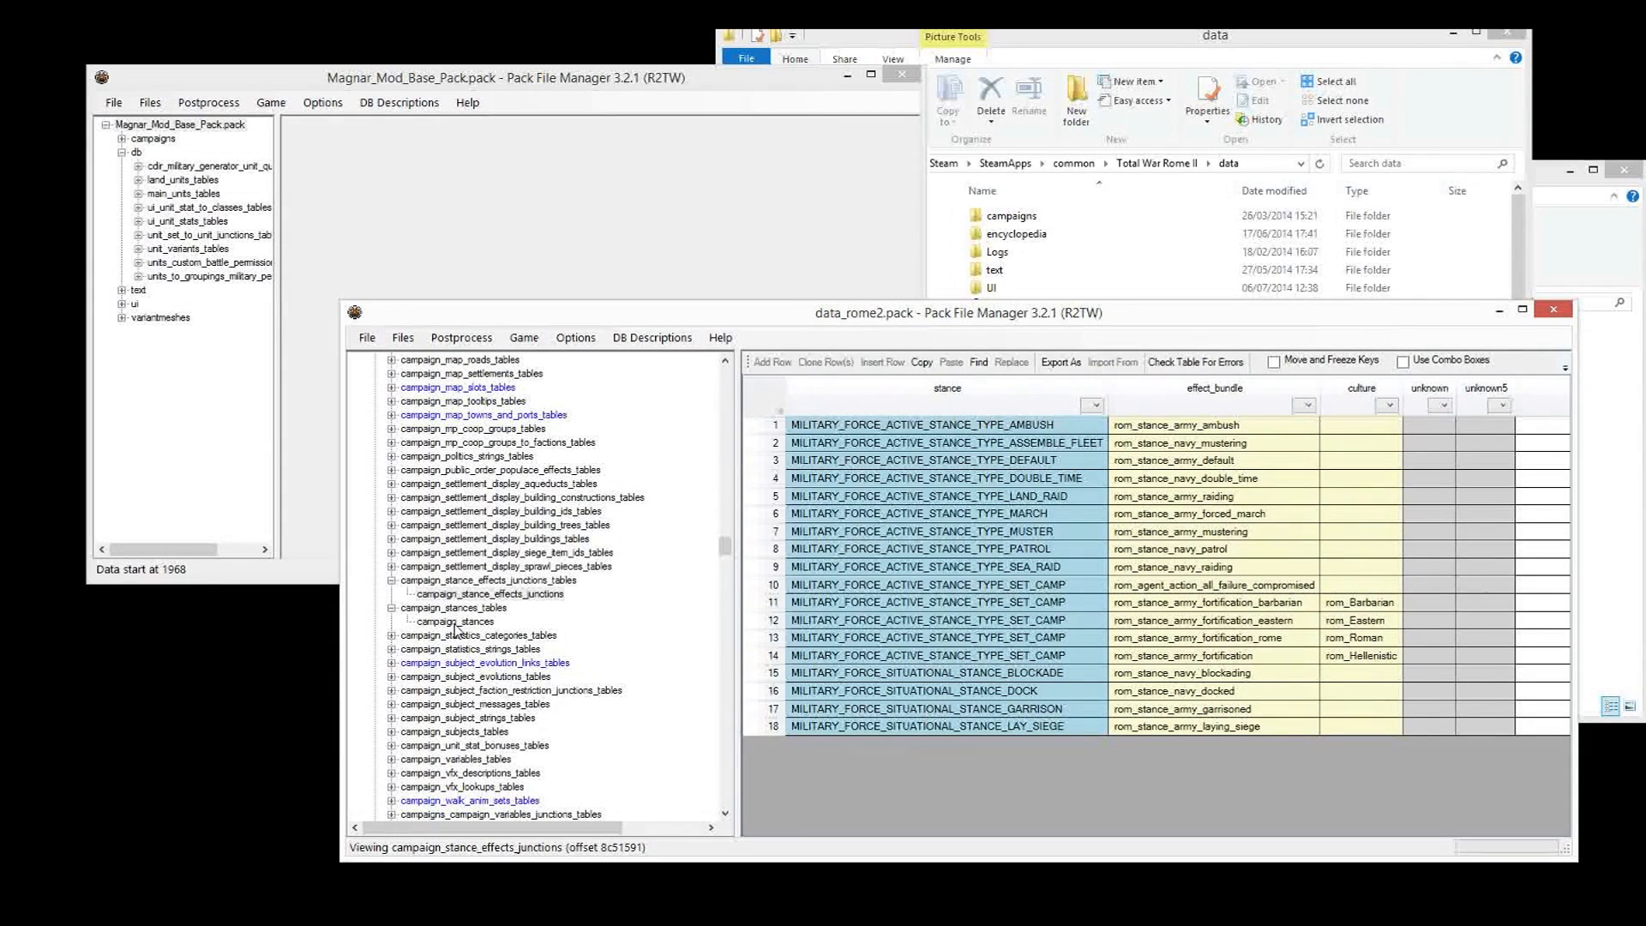
pyautogui.click(1239, 427)
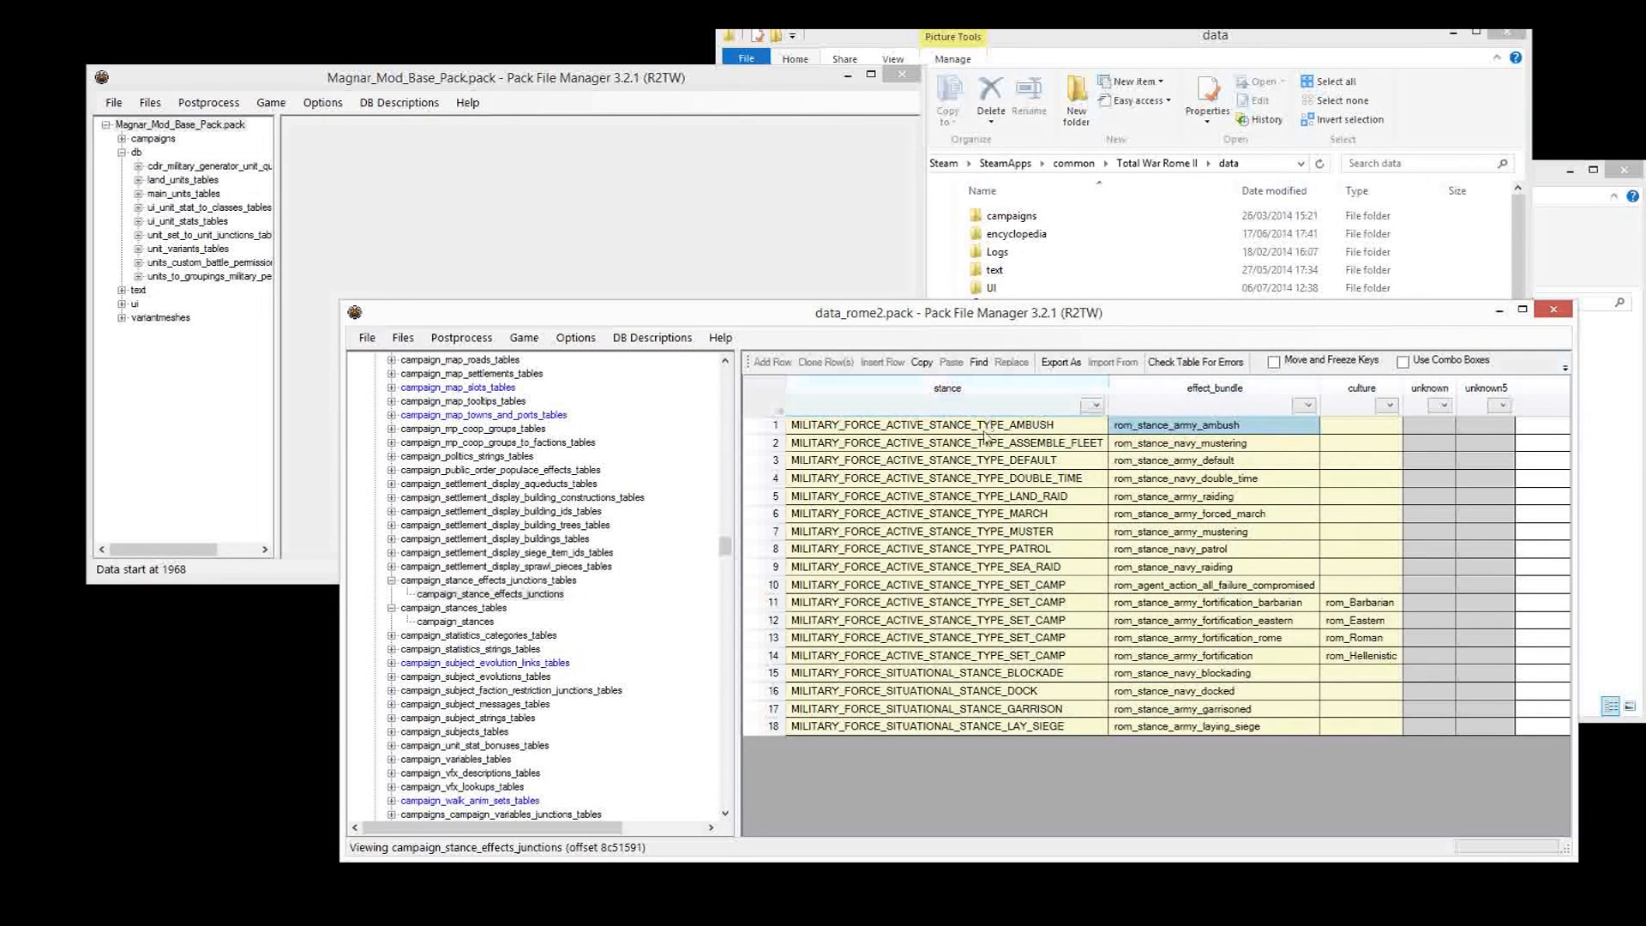
pyautogui.click(934, 426)
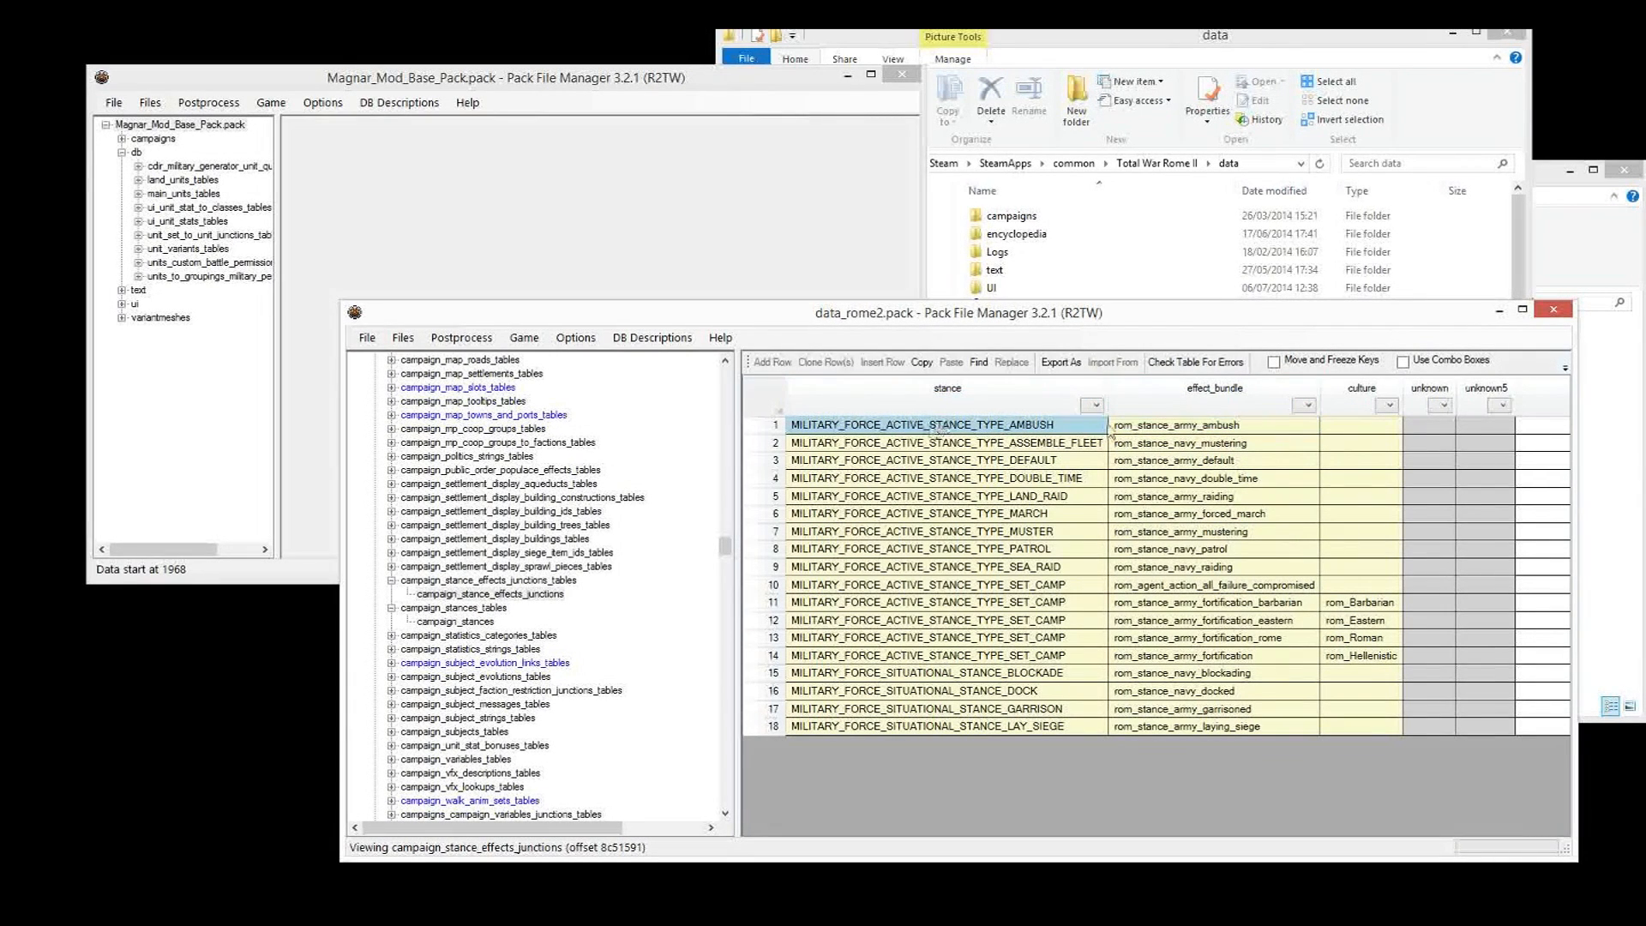
pyautogui.click(1363, 428)
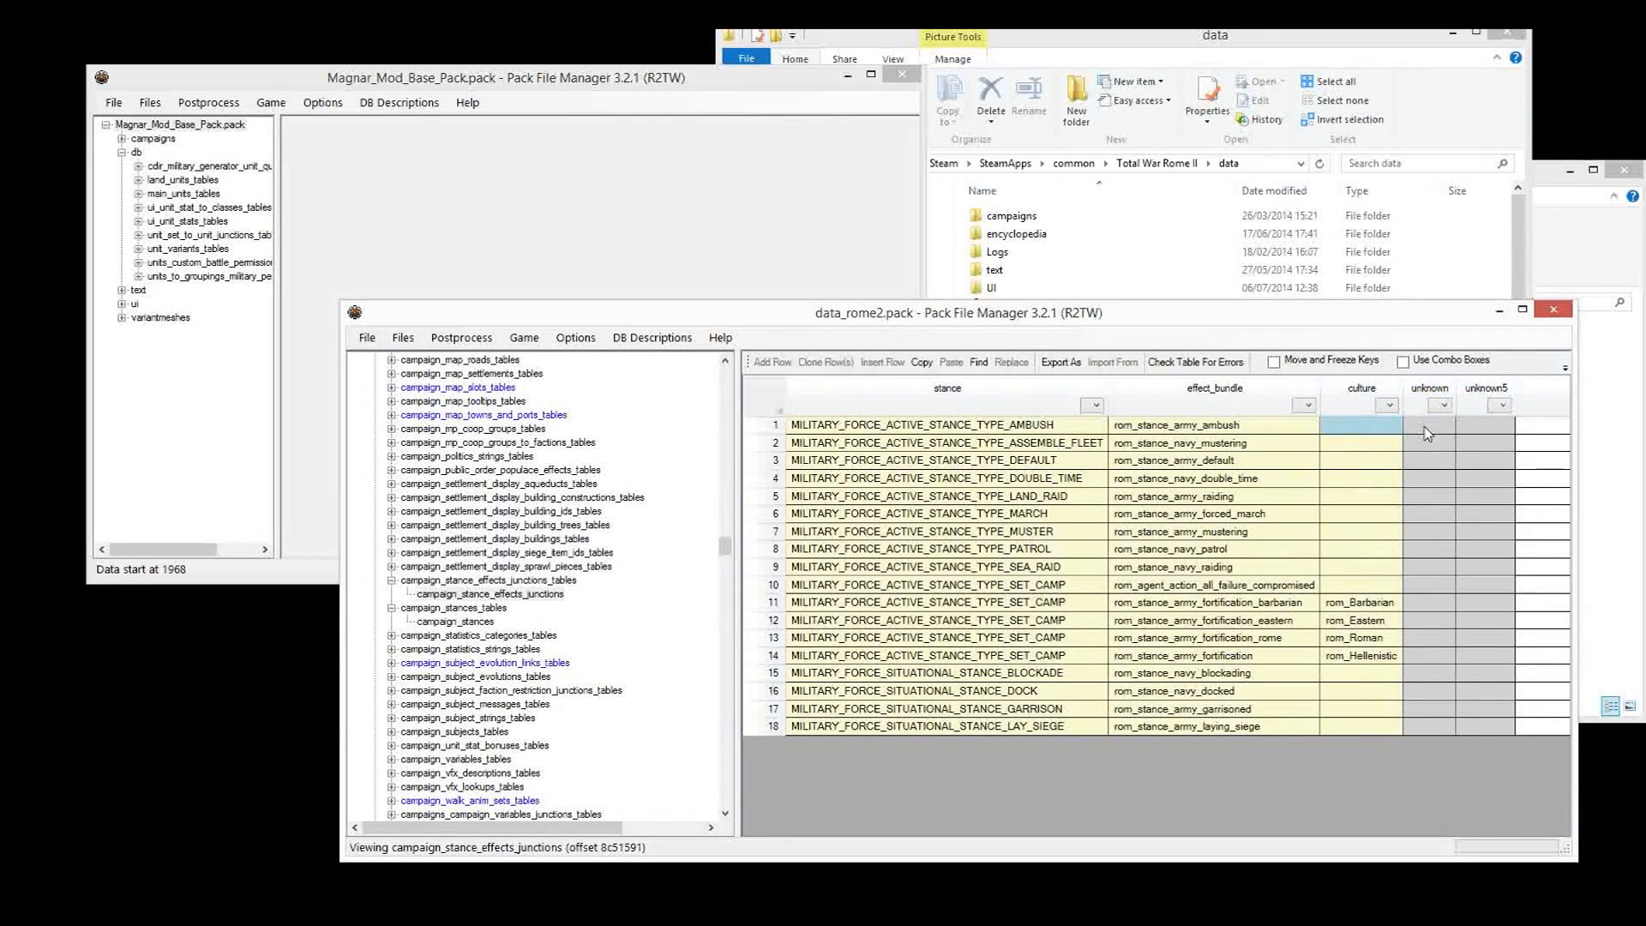
pyautogui.moveTo(1427, 426); pyautogui.dragTo(1477, 425)
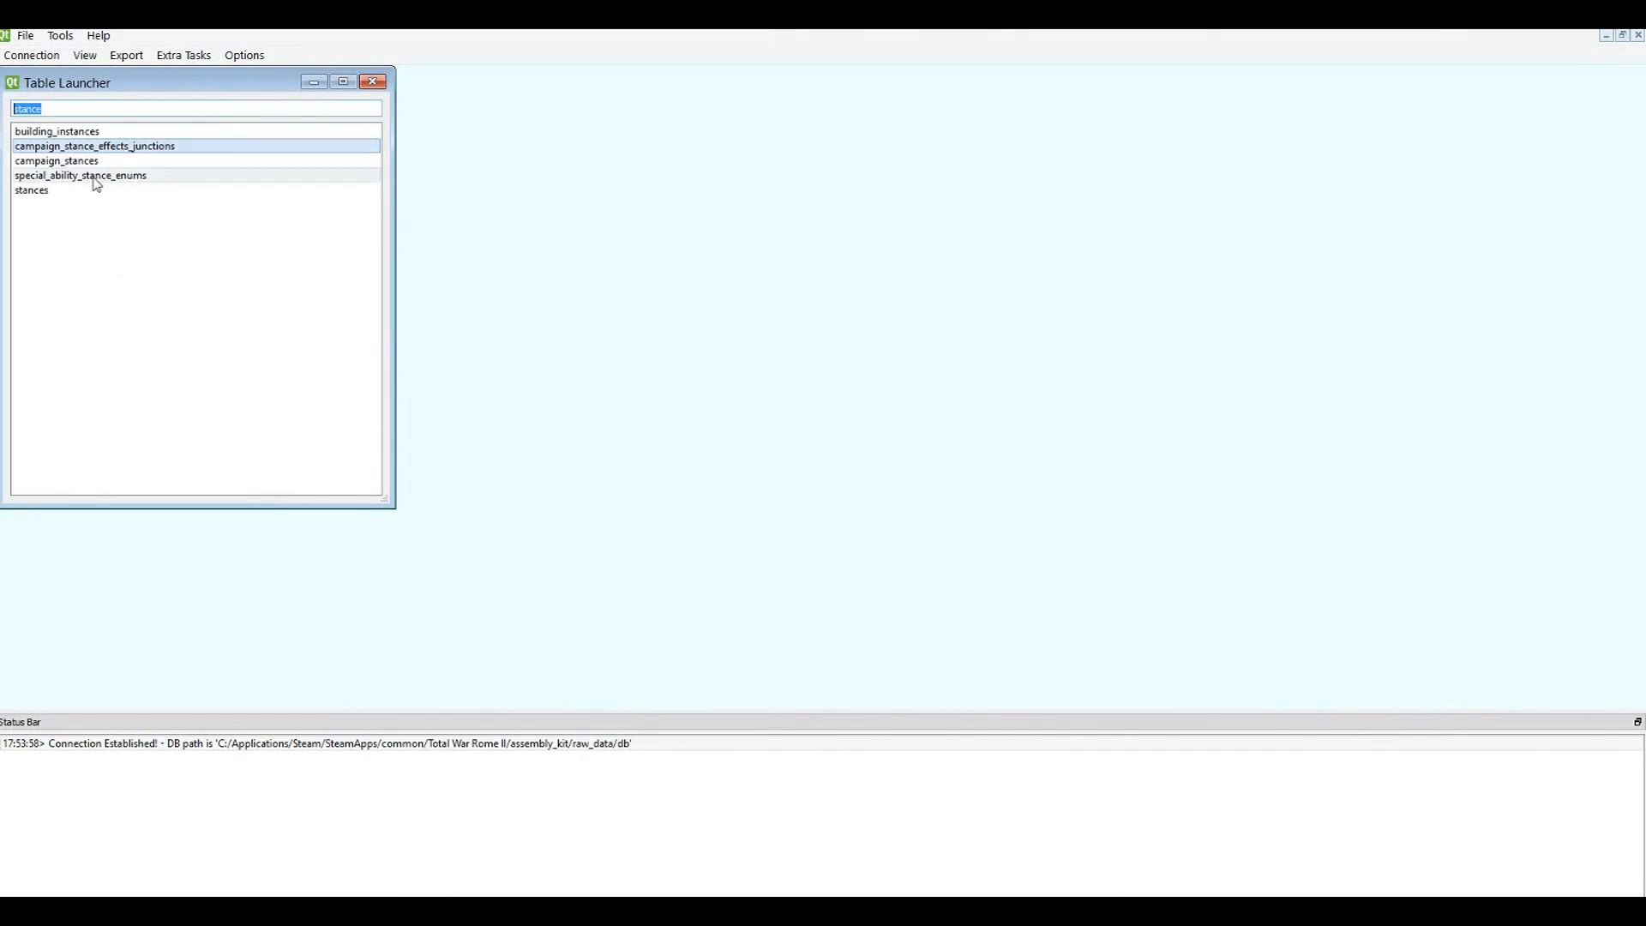
# Switch to the Assembly Kit database editor, open campaign_stance_effects_junctions in an enlarged window and look over its columns.
pyautogui.doubleClick(130, 146)
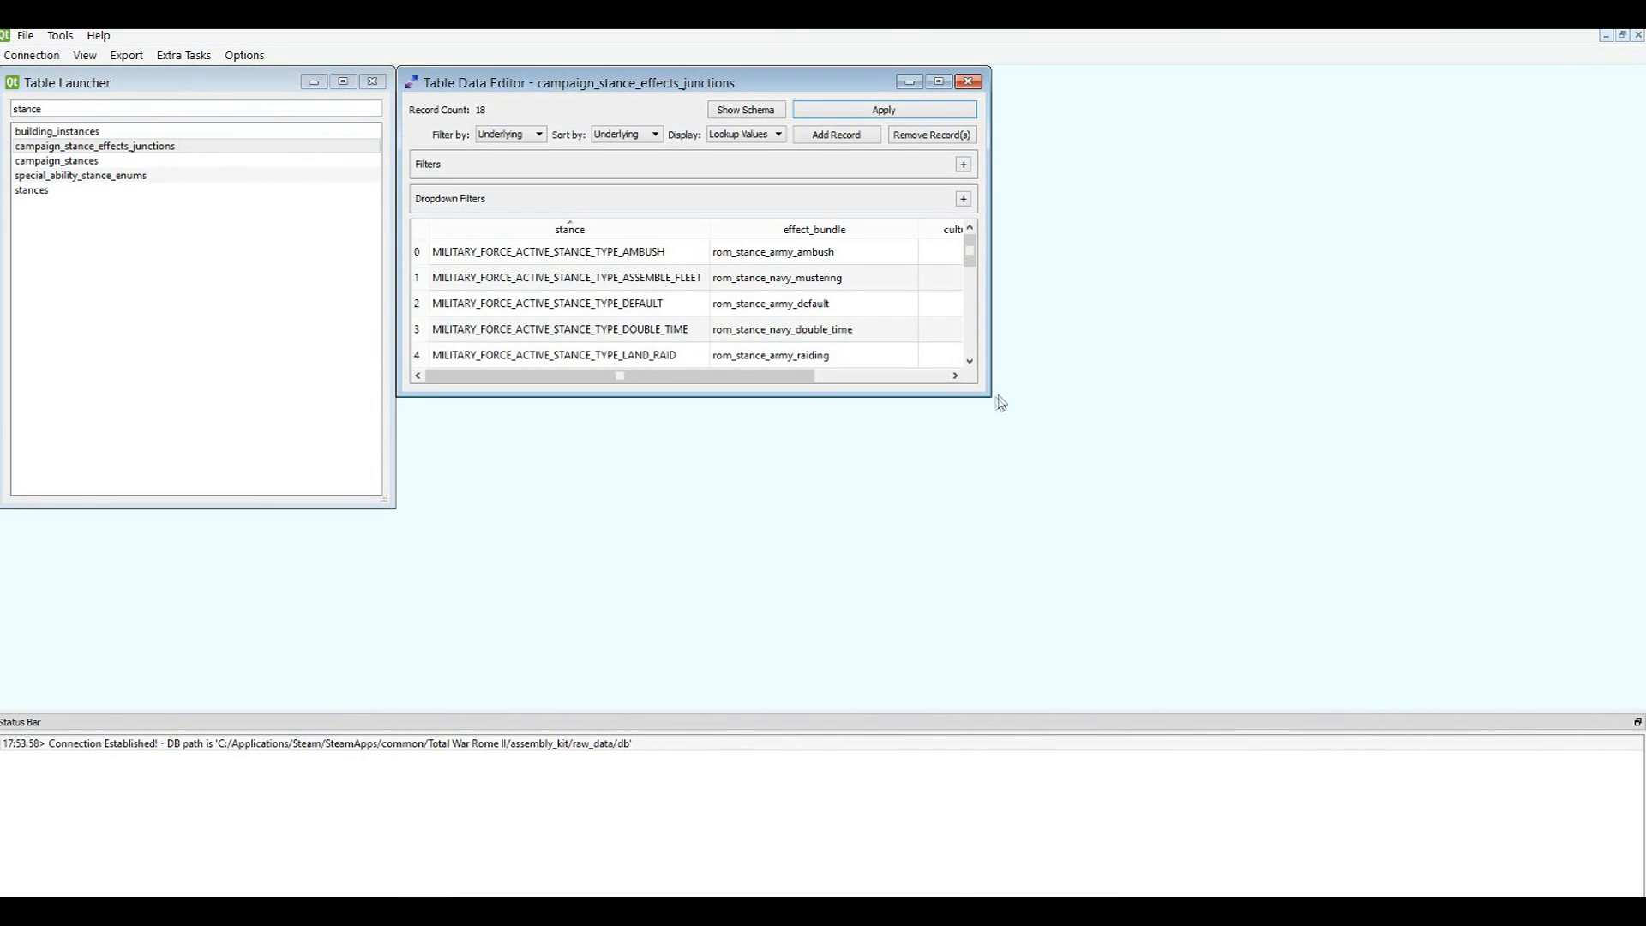
pyautogui.moveTo(990, 396); pyautogui.dragTo(1570, 706)
pyautogui.moveTo(1041, 252); pyautogui.dragTo(1066, 443)
pyautogui.moveTo(1116, 272); pyautogui.dragTo(1118, 407)
pyautogui.moveTo(1549, 268)
pyautogui.mouseDown()
pyautogui.moveTo(1538, 293)
pyautogui.moveTo(1534, 262)
pyautogui.mouseUp()
pyautogui.moveTo(1099, 254); pyautogui.dragTo(814, 355)
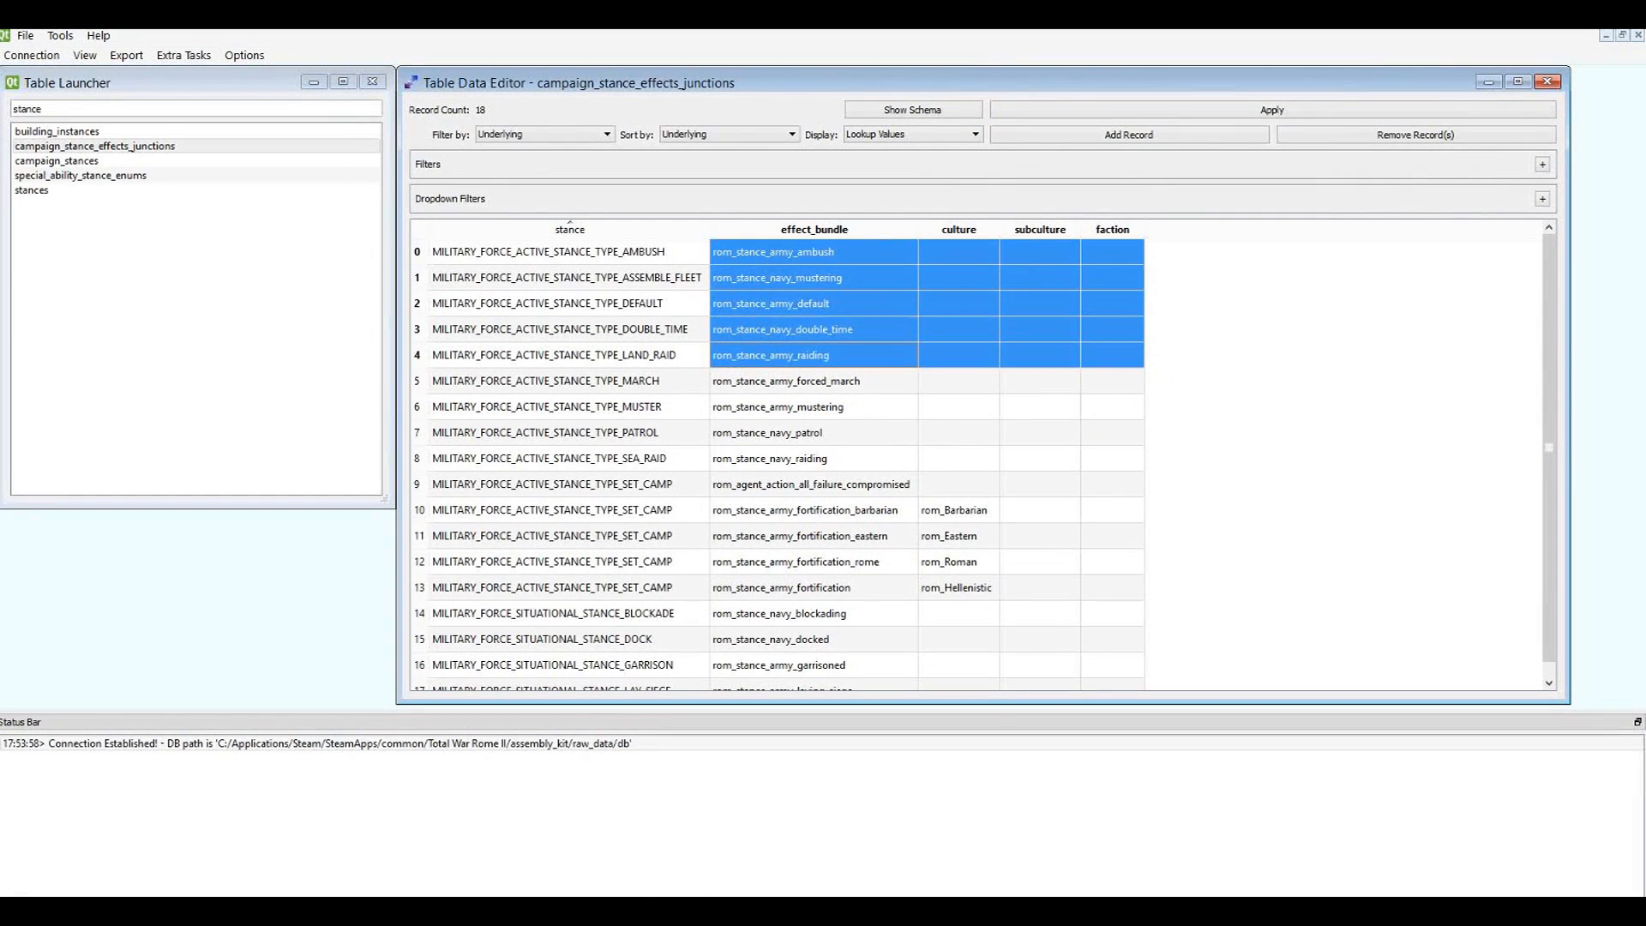
# Switch back to the data_rome2.pack window in Pack File Manager and check the unknown and unknown5 columns.
pyautogui.moveTo(553, 909)
pyautogui.click(635, 858)
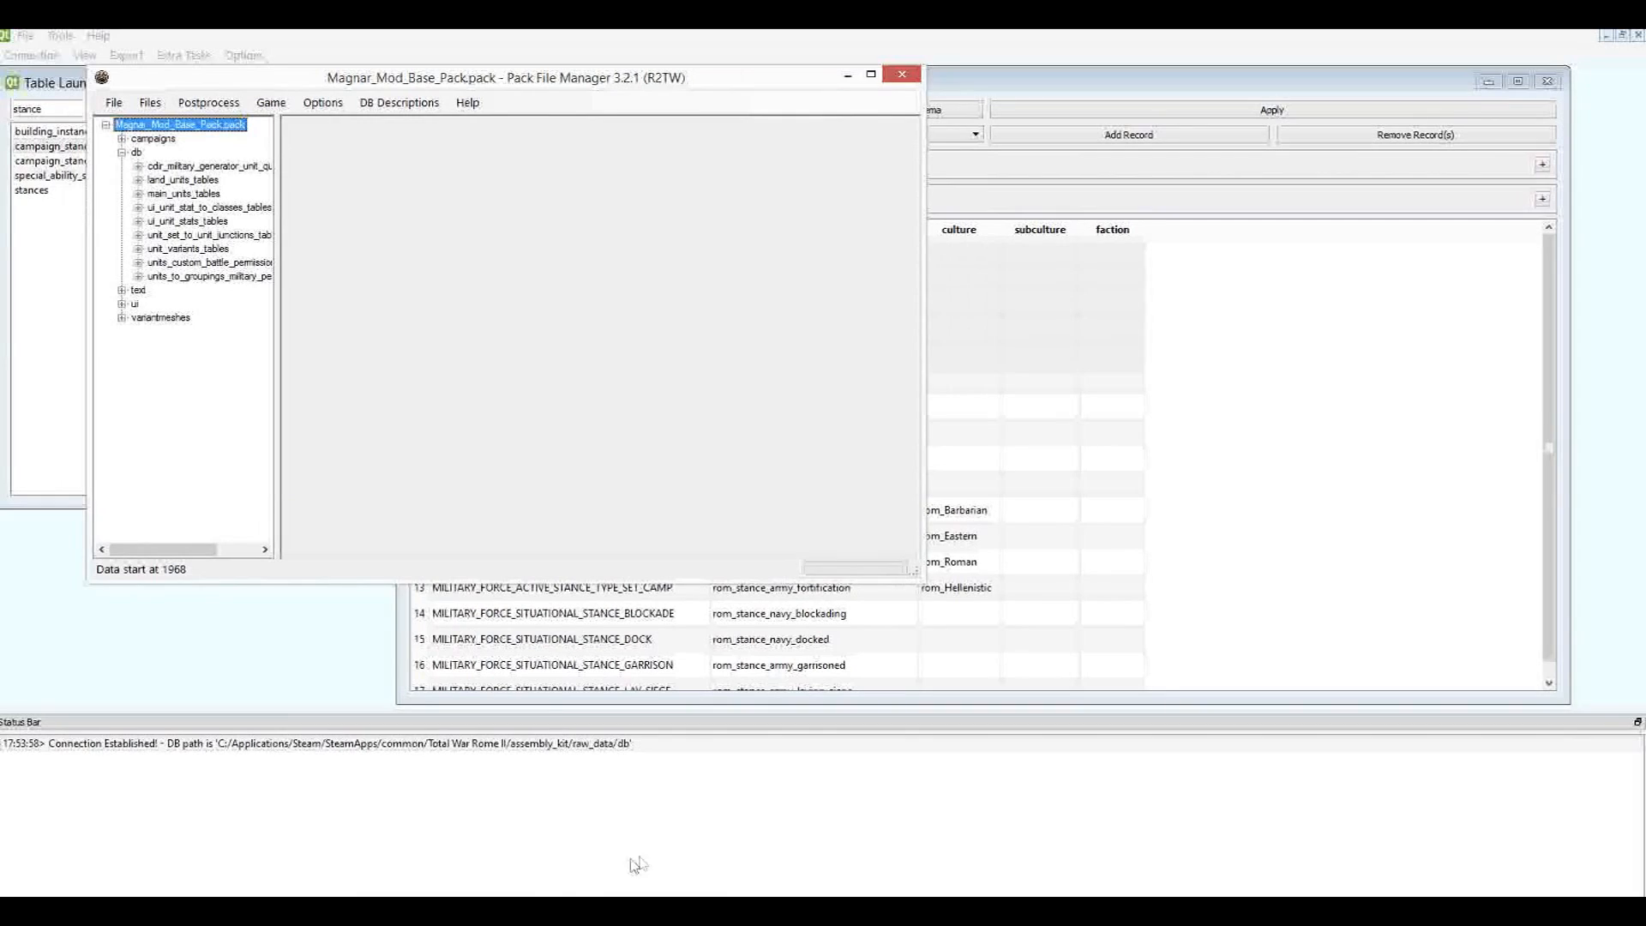
pyautogui.click(549, 908)
pyautogui.click(450, 839)
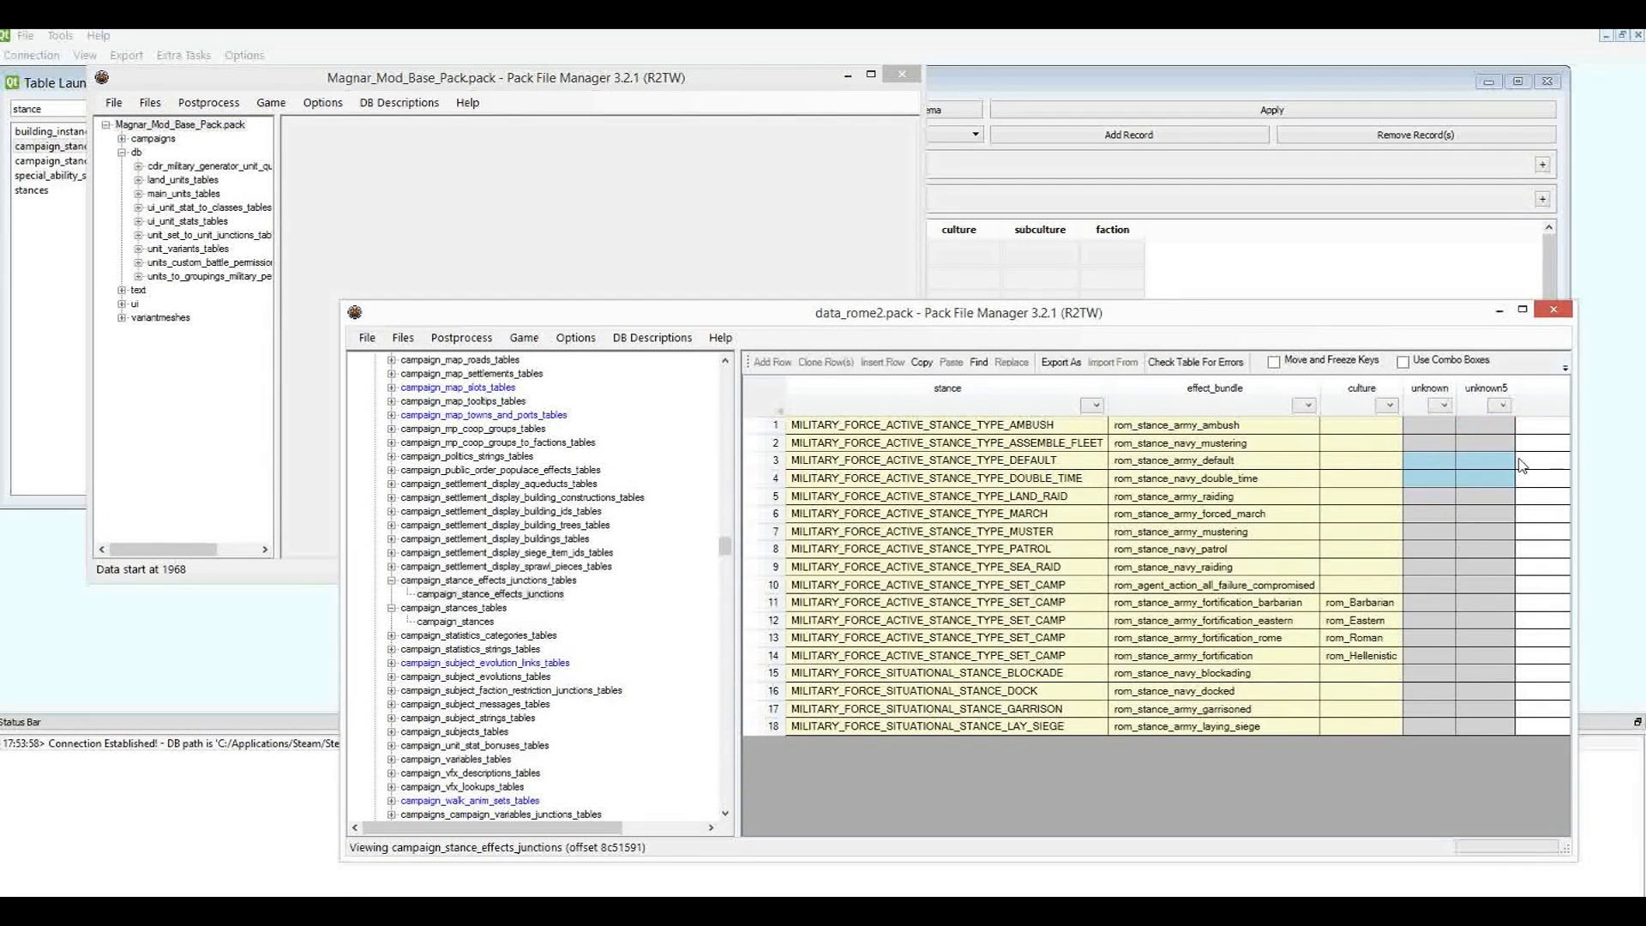
pyautogui.moveTo(1421, 465); pyautogui.dragTo(1478, 457)
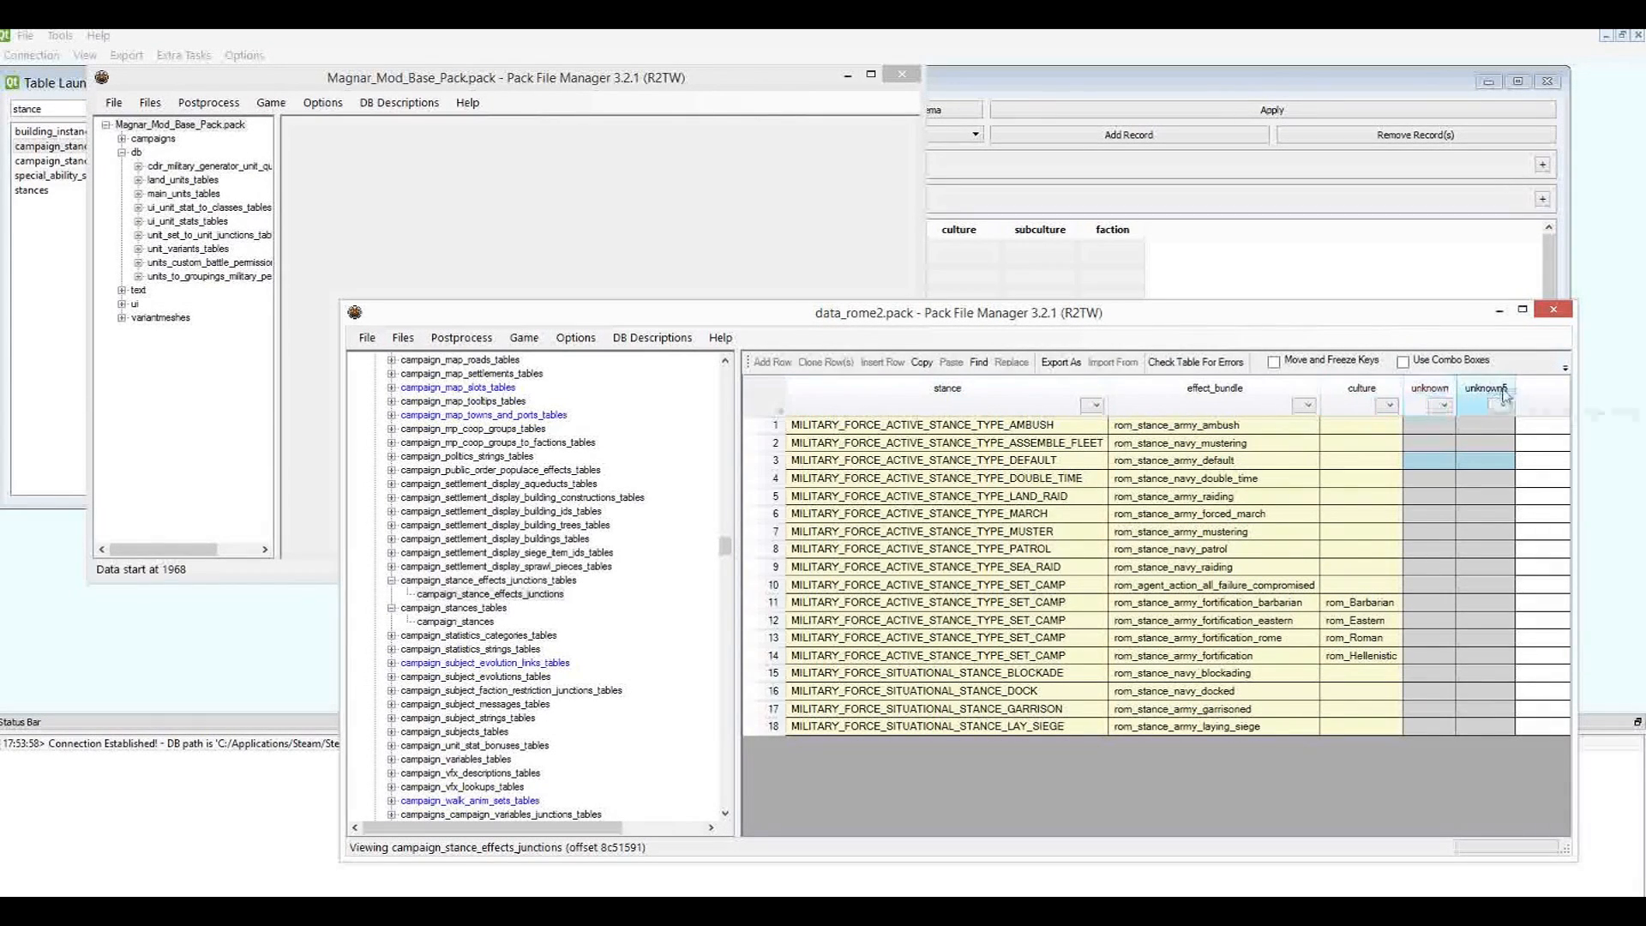
# Return to the Assembly Kit table editor and examine the effect bundles and culture entries, including the four culture-specific SET_CAMP rows.
pyautogui.click(1498, 312)
pyautogui.click(1292, 304)
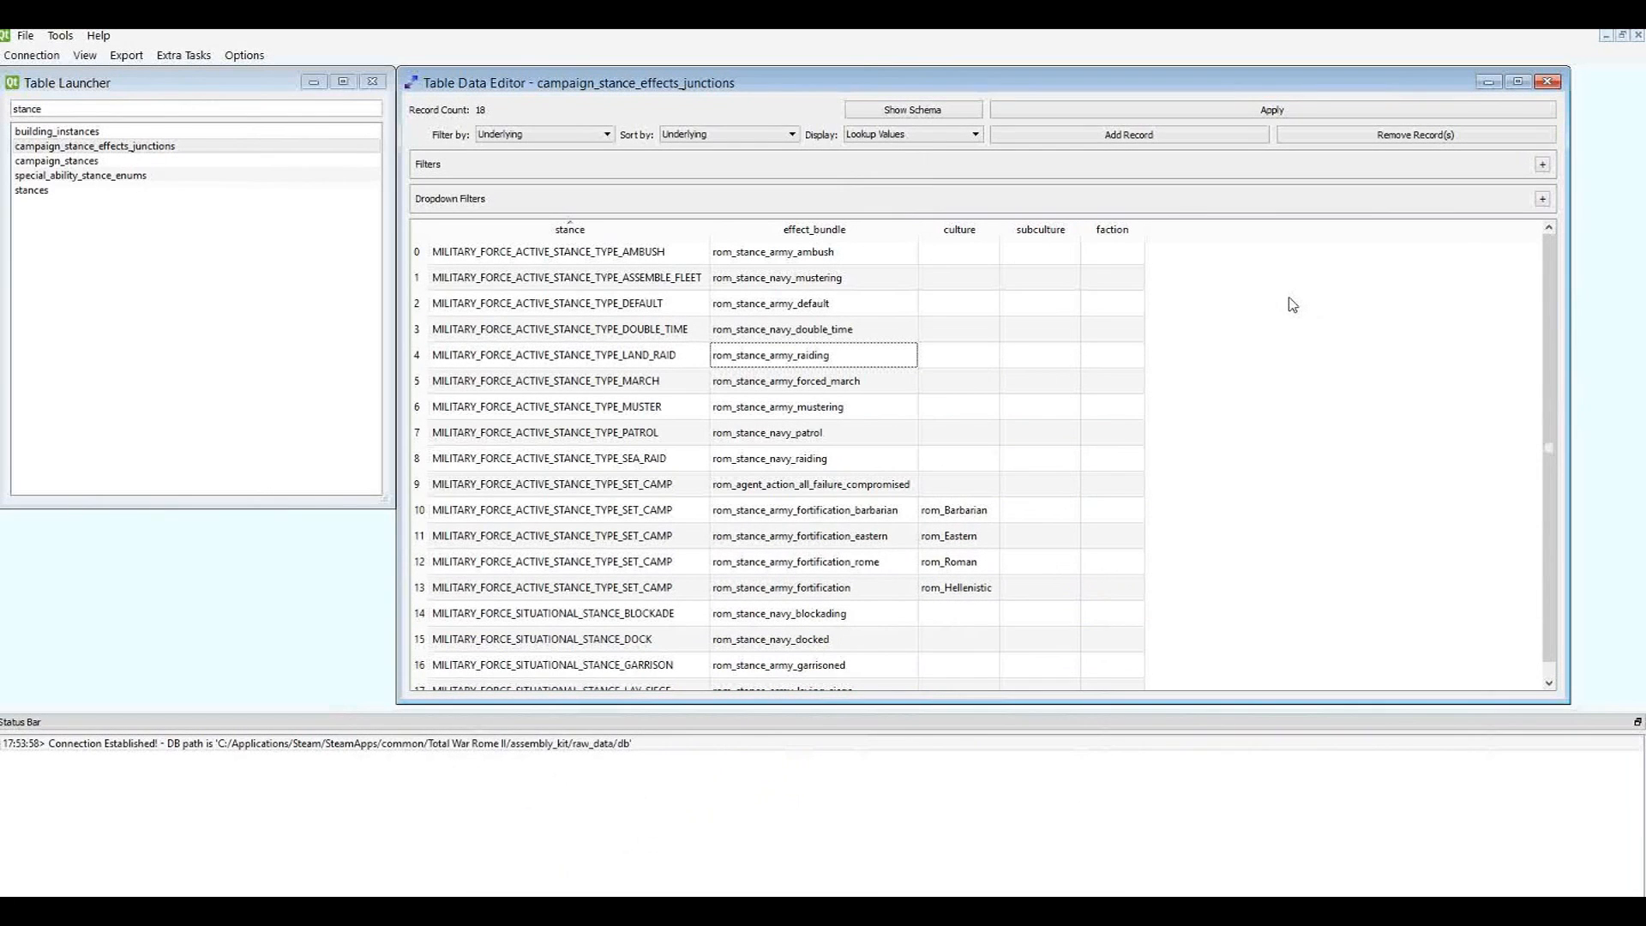
pyautogui.click(803, 257)
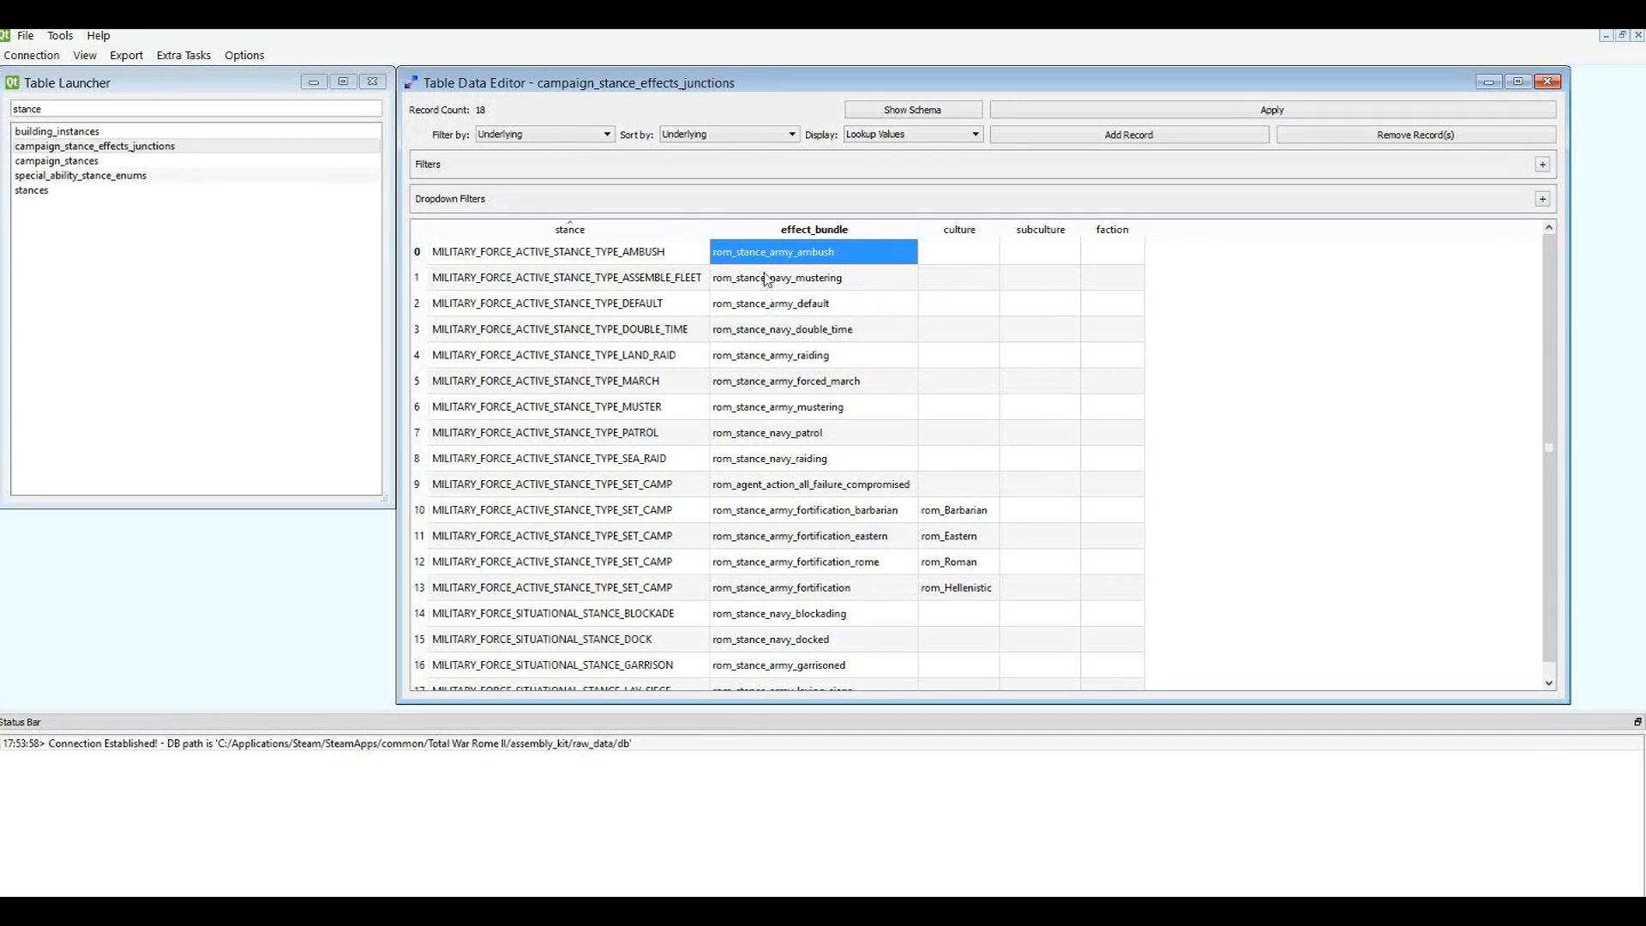
pyautogui.moveTo(767, 278); pyautogui.dragTo(958, 277)
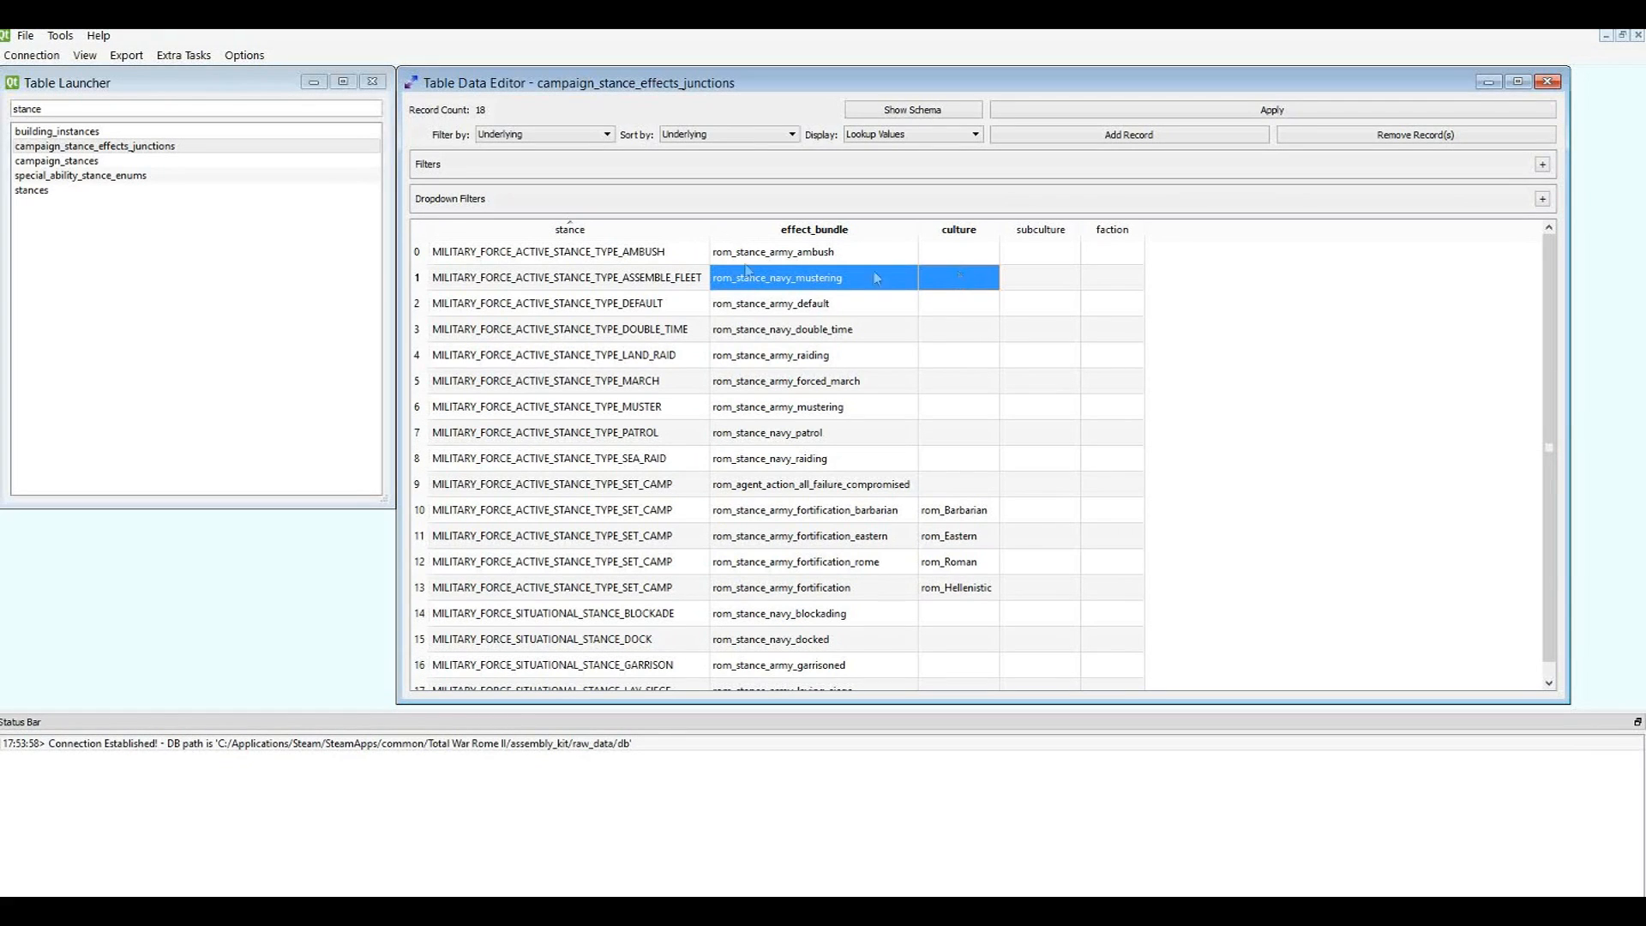
pyautogui.moveTo(749, 255); pyautogui.dragTo(769, 443)
pyautogui.moveTo(958, 251); pyautogui.dragTo(976, 443)
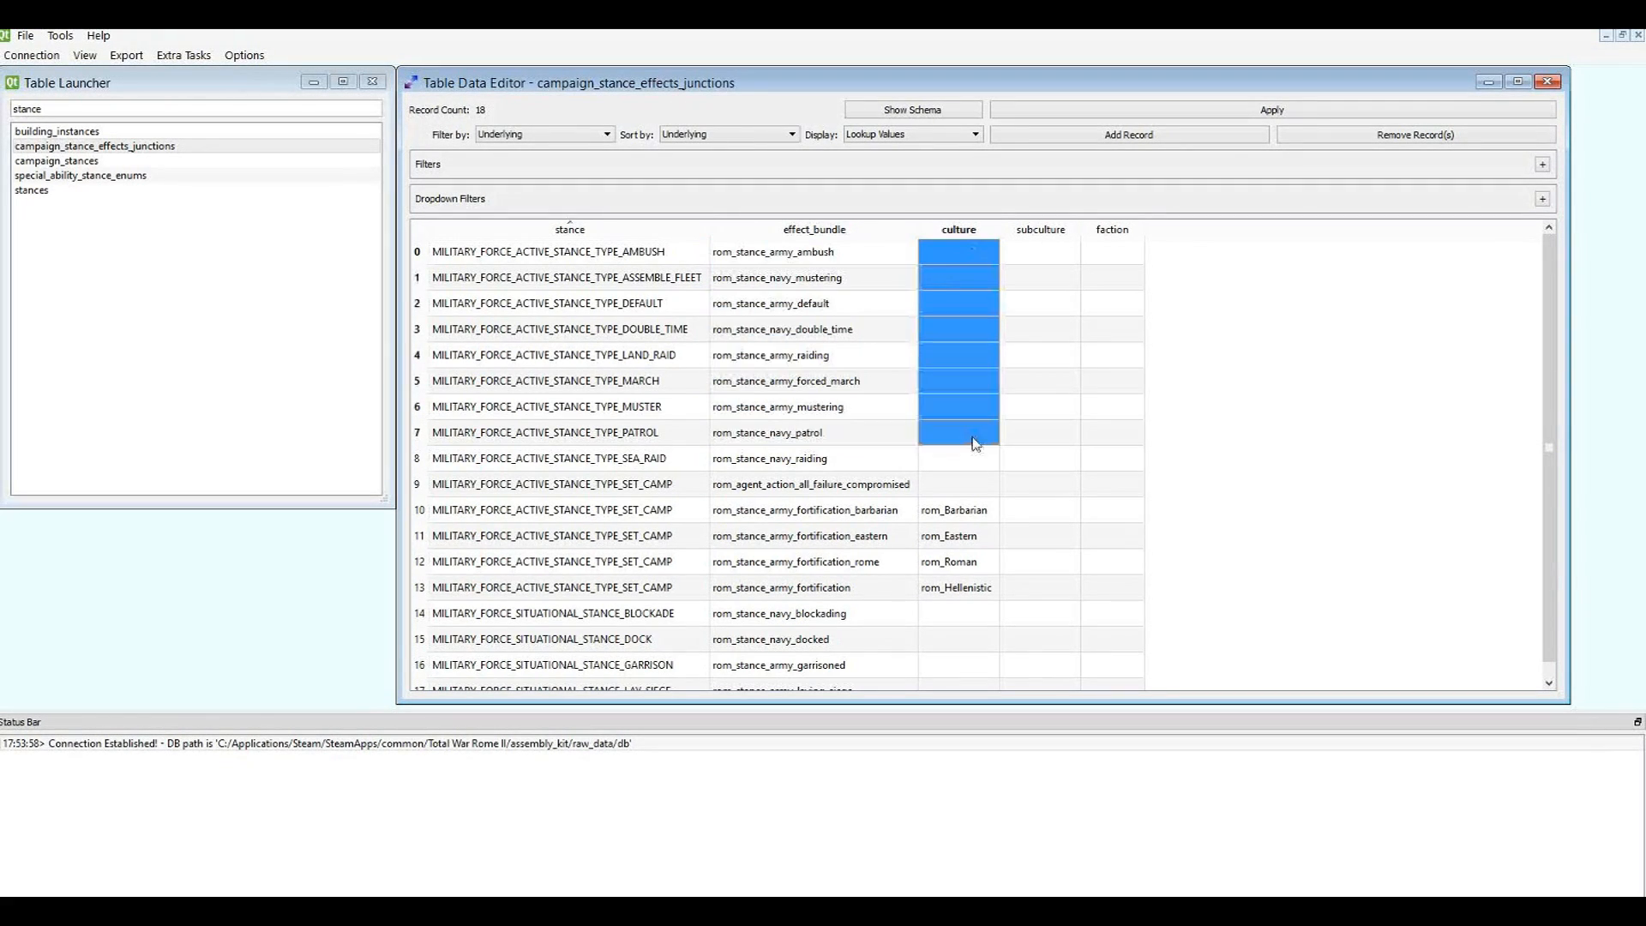
pyautogui.moveTo(973, 639); pyautogui.dragTo(948, 224)
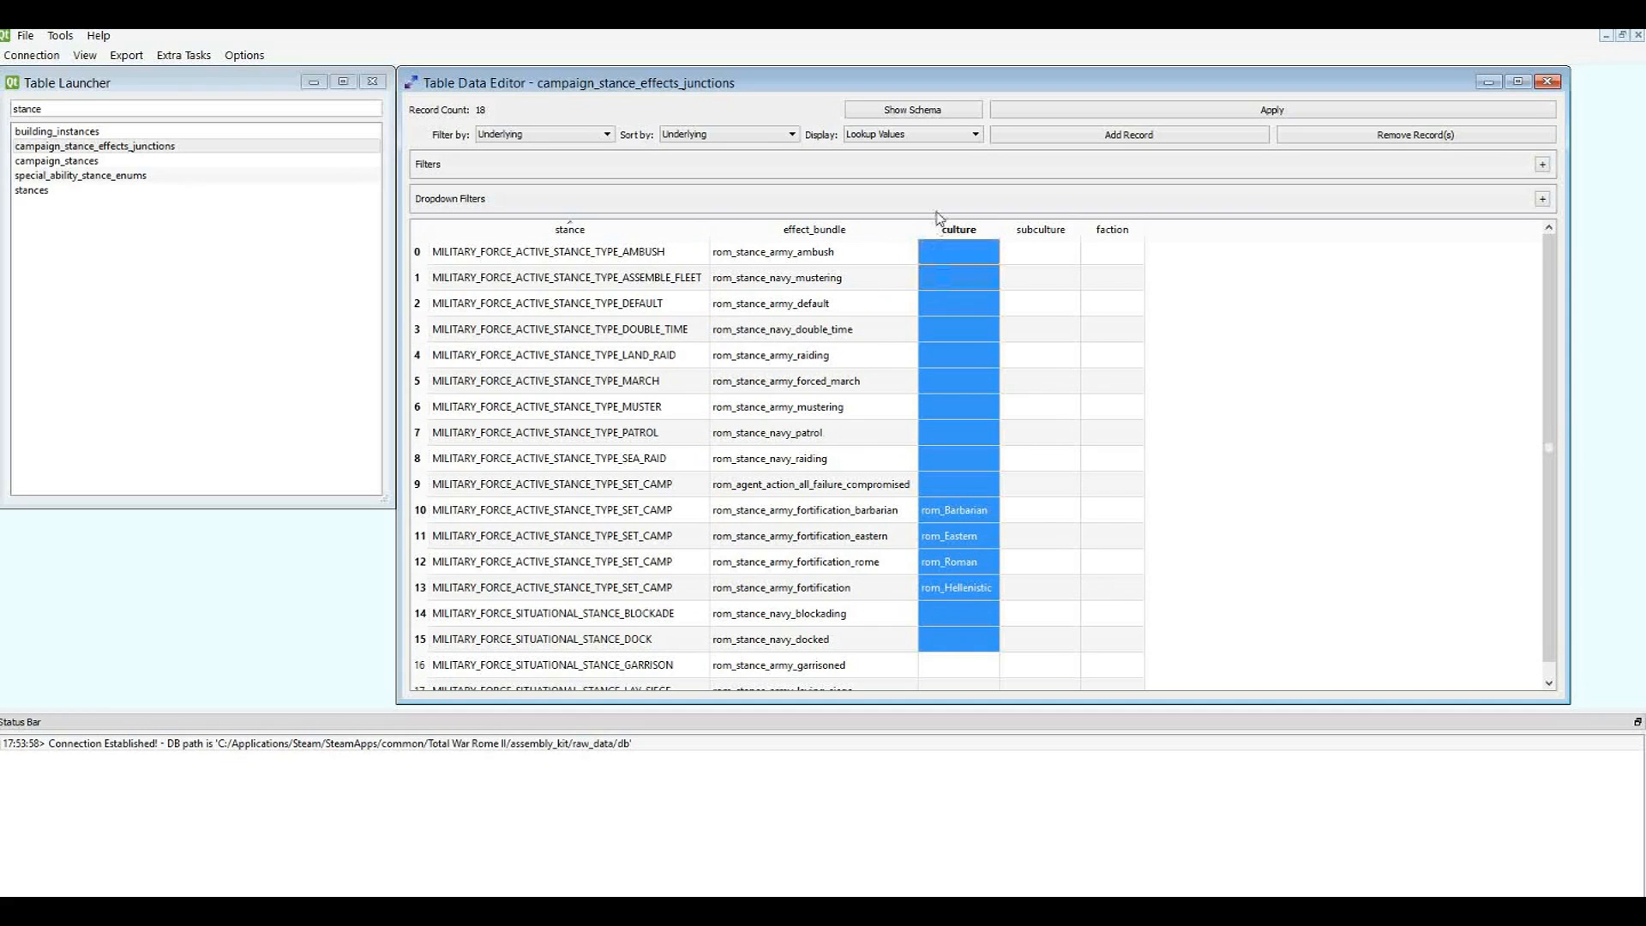
pyautogui.moveTo(954, 489); pyautogui.dragTo(974, 533)
pyautogui.click(961, 612)
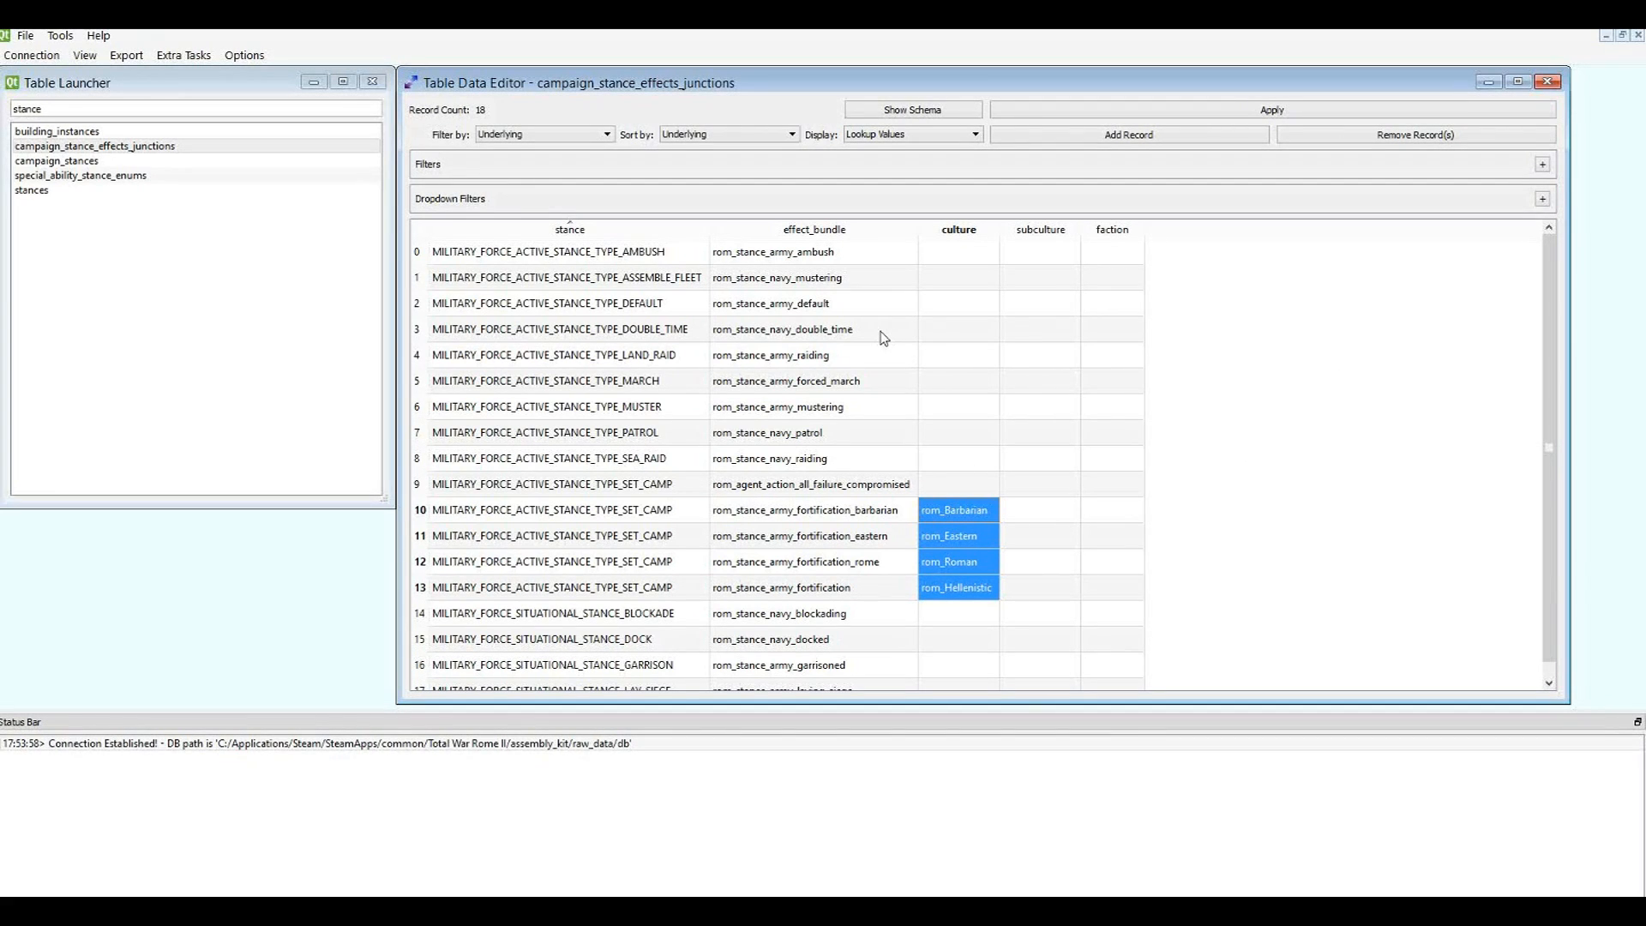
# Compare the stances without a culture, such as DOUBLE_TIME and MUSTER, with the SET_CAMP row assigned to rom_Barbarian.
pyautogui.click(1014, 338)
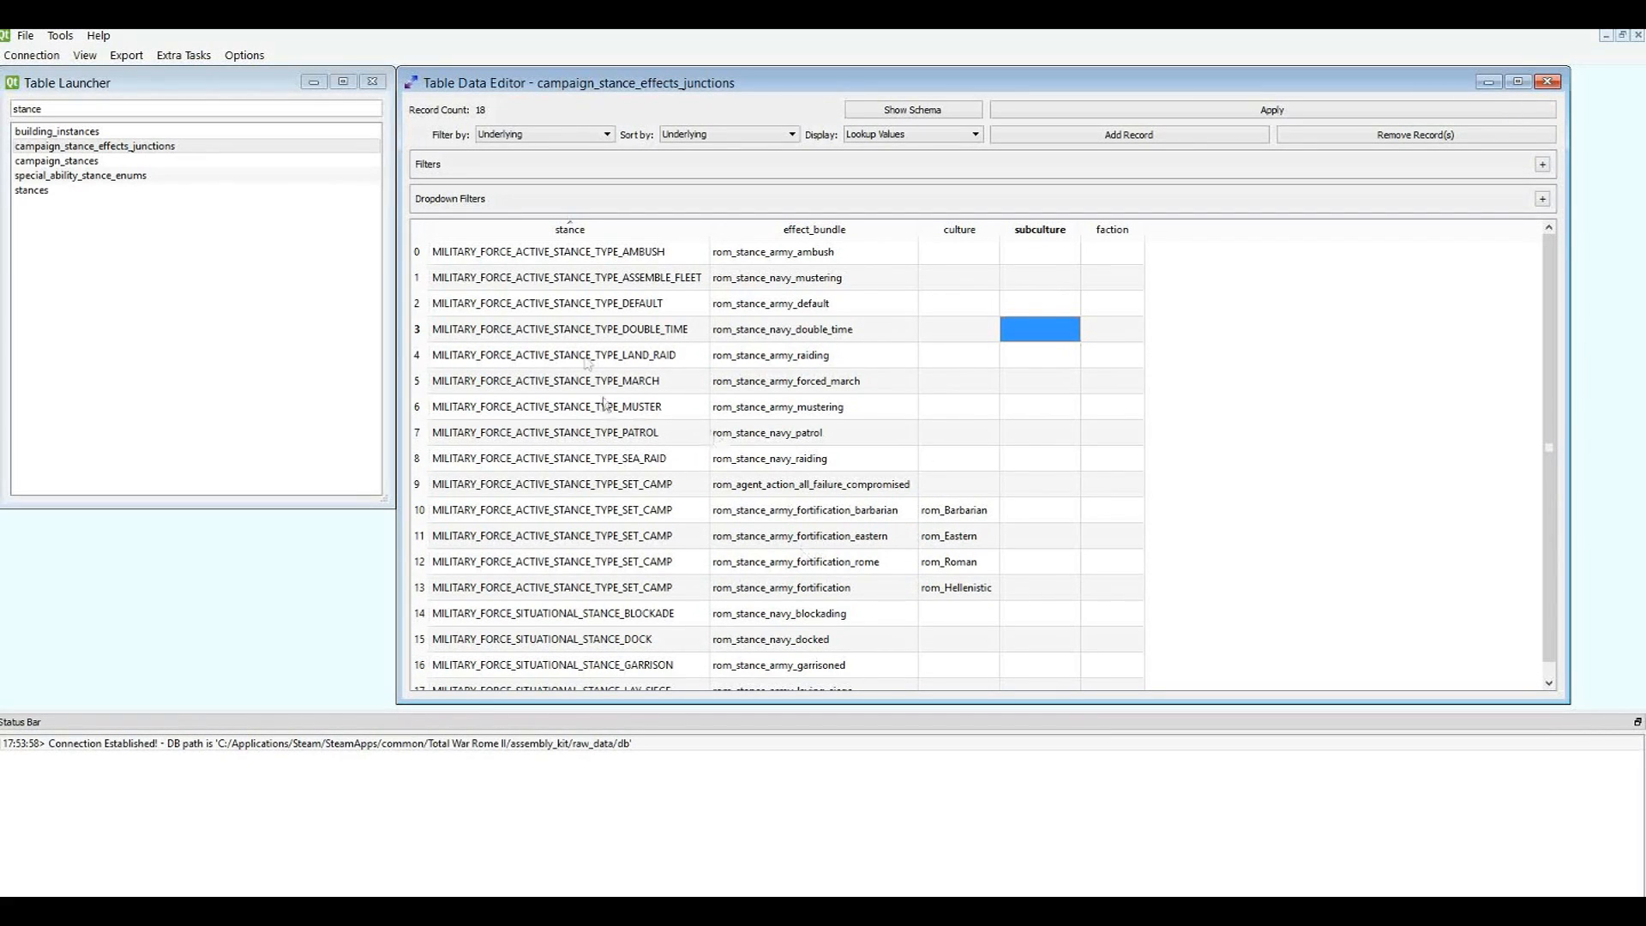
pyautogui.moveTo(605, 281); pyautogui.dragTo(624, 630)
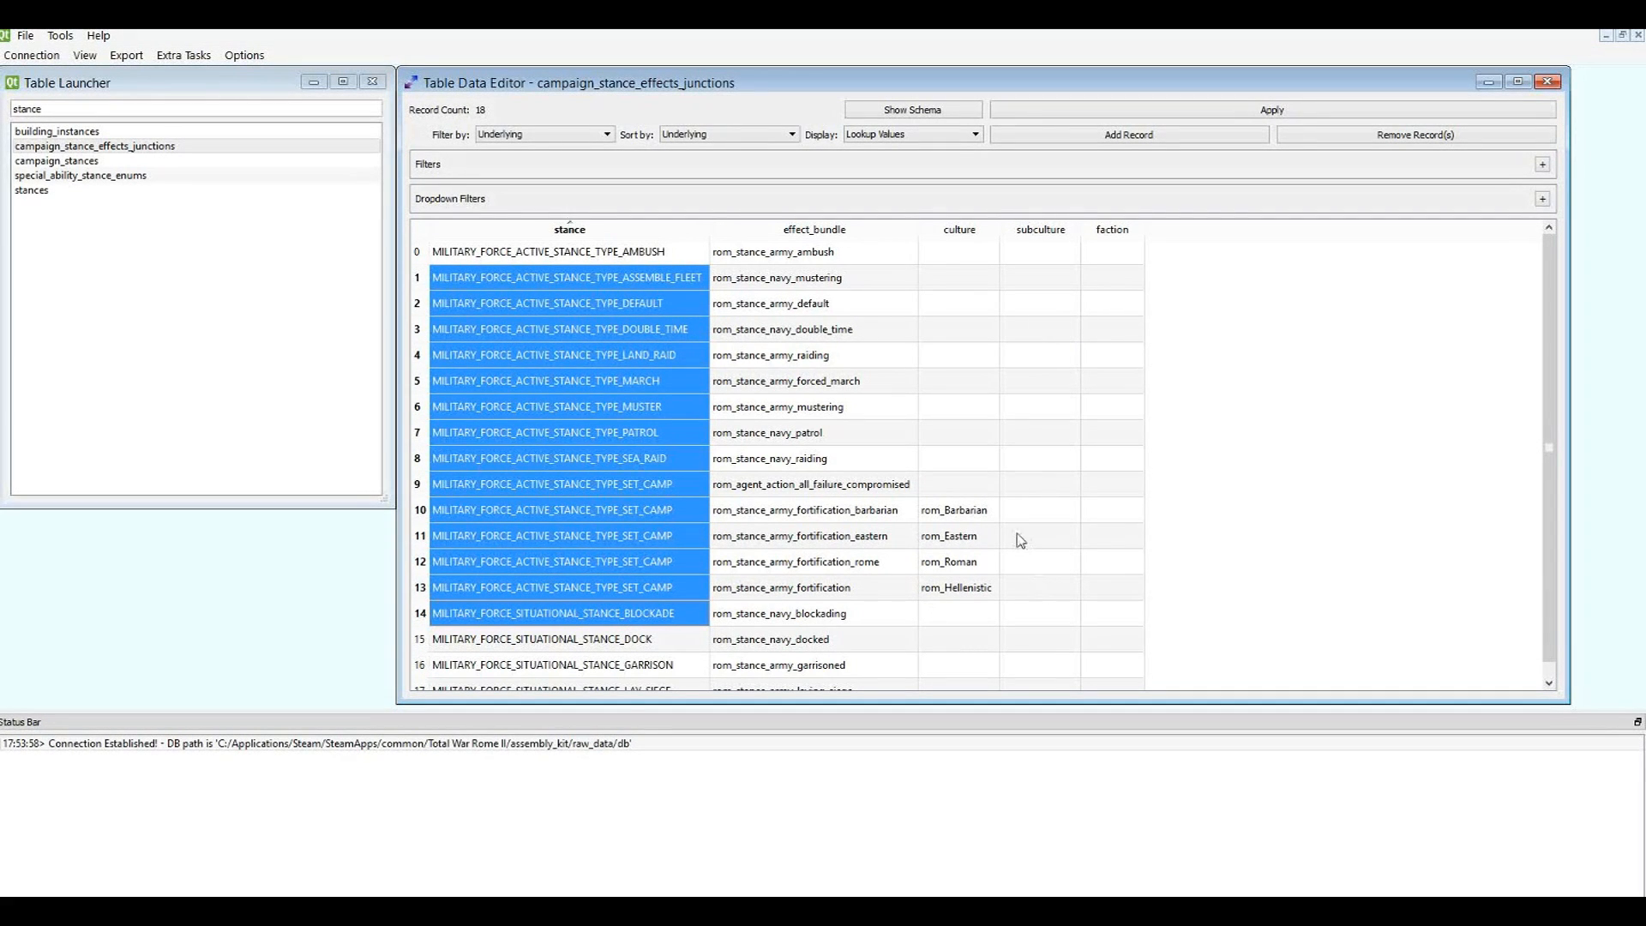
pyautogui.click(992, 412)
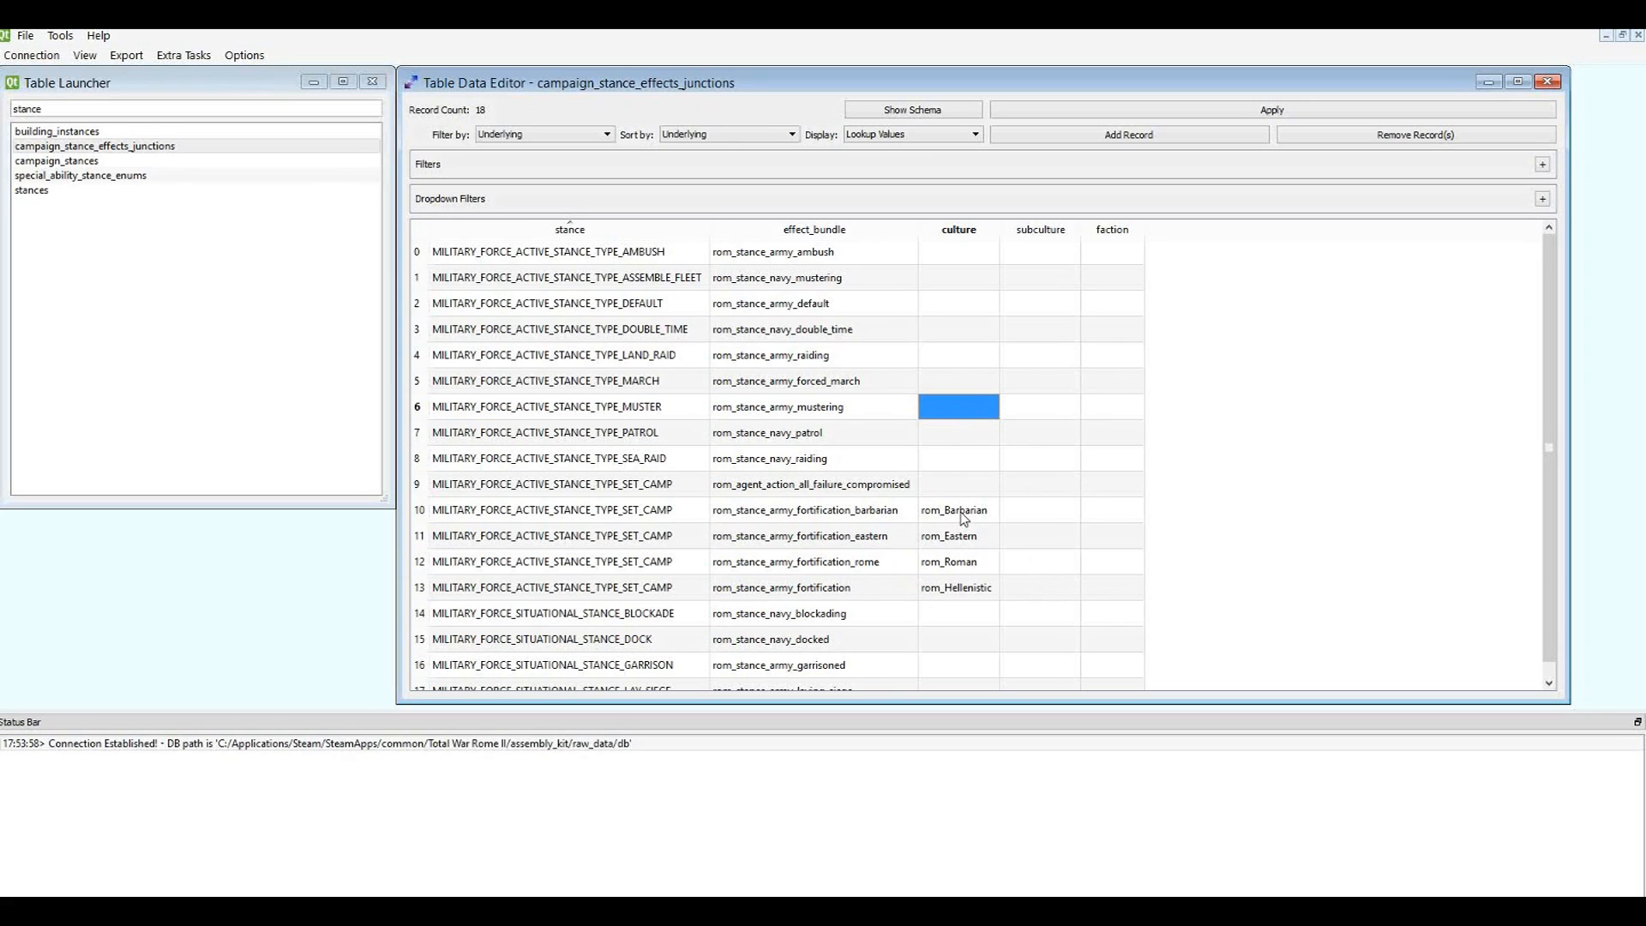
pyautogui.click(973, 336)
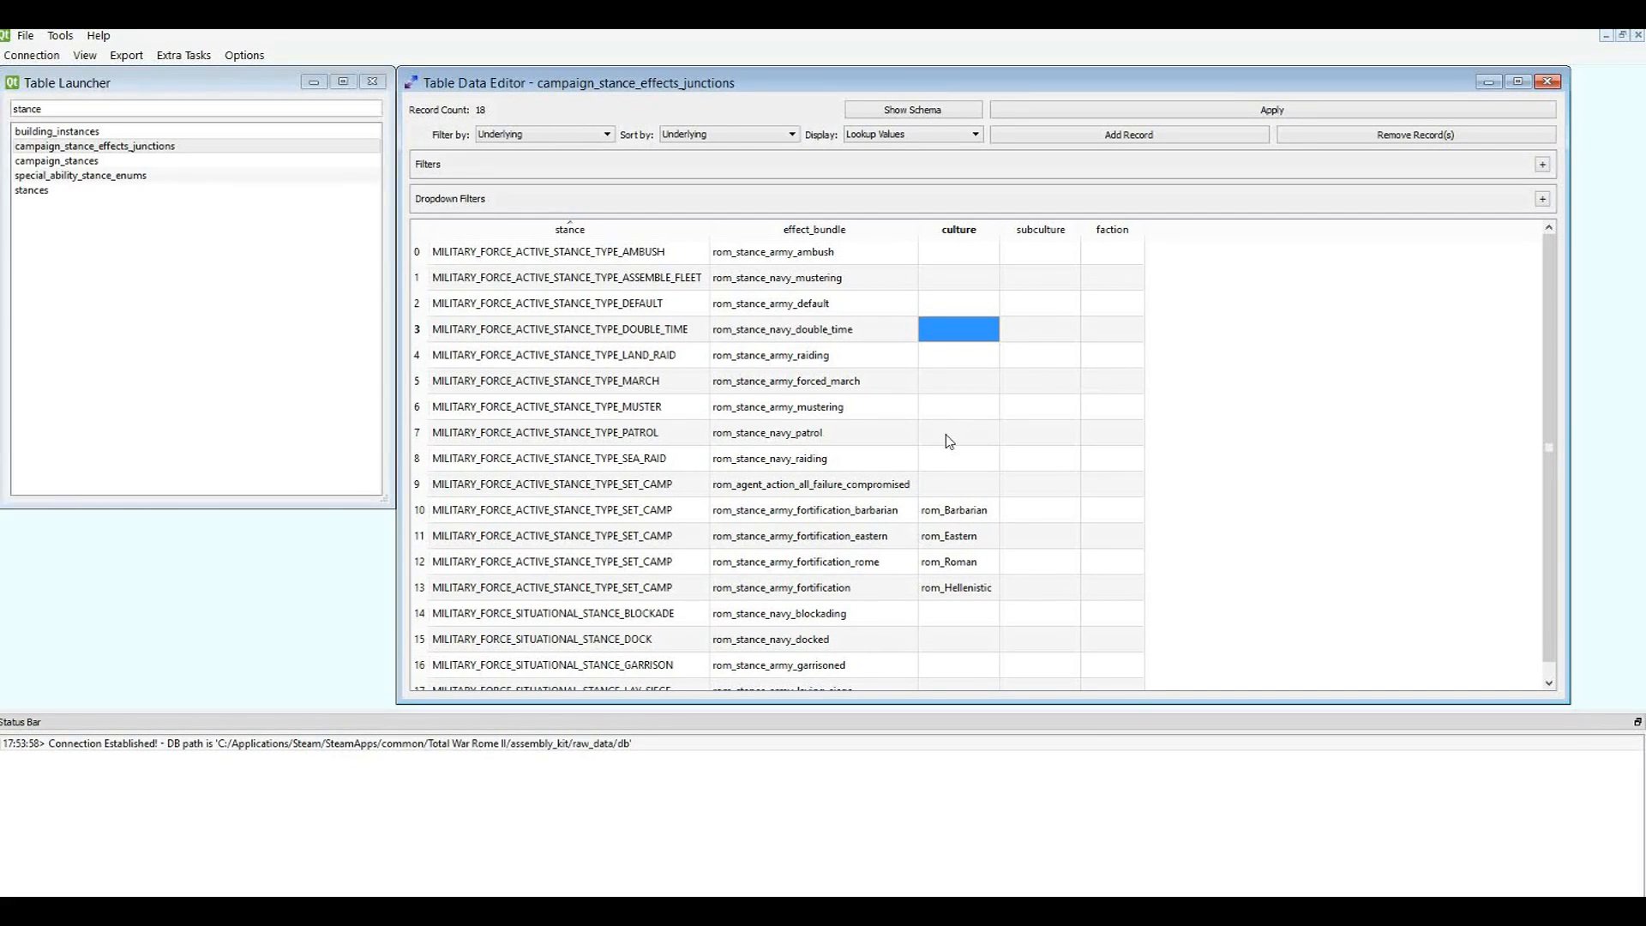
pyautogui.click(981, 514)
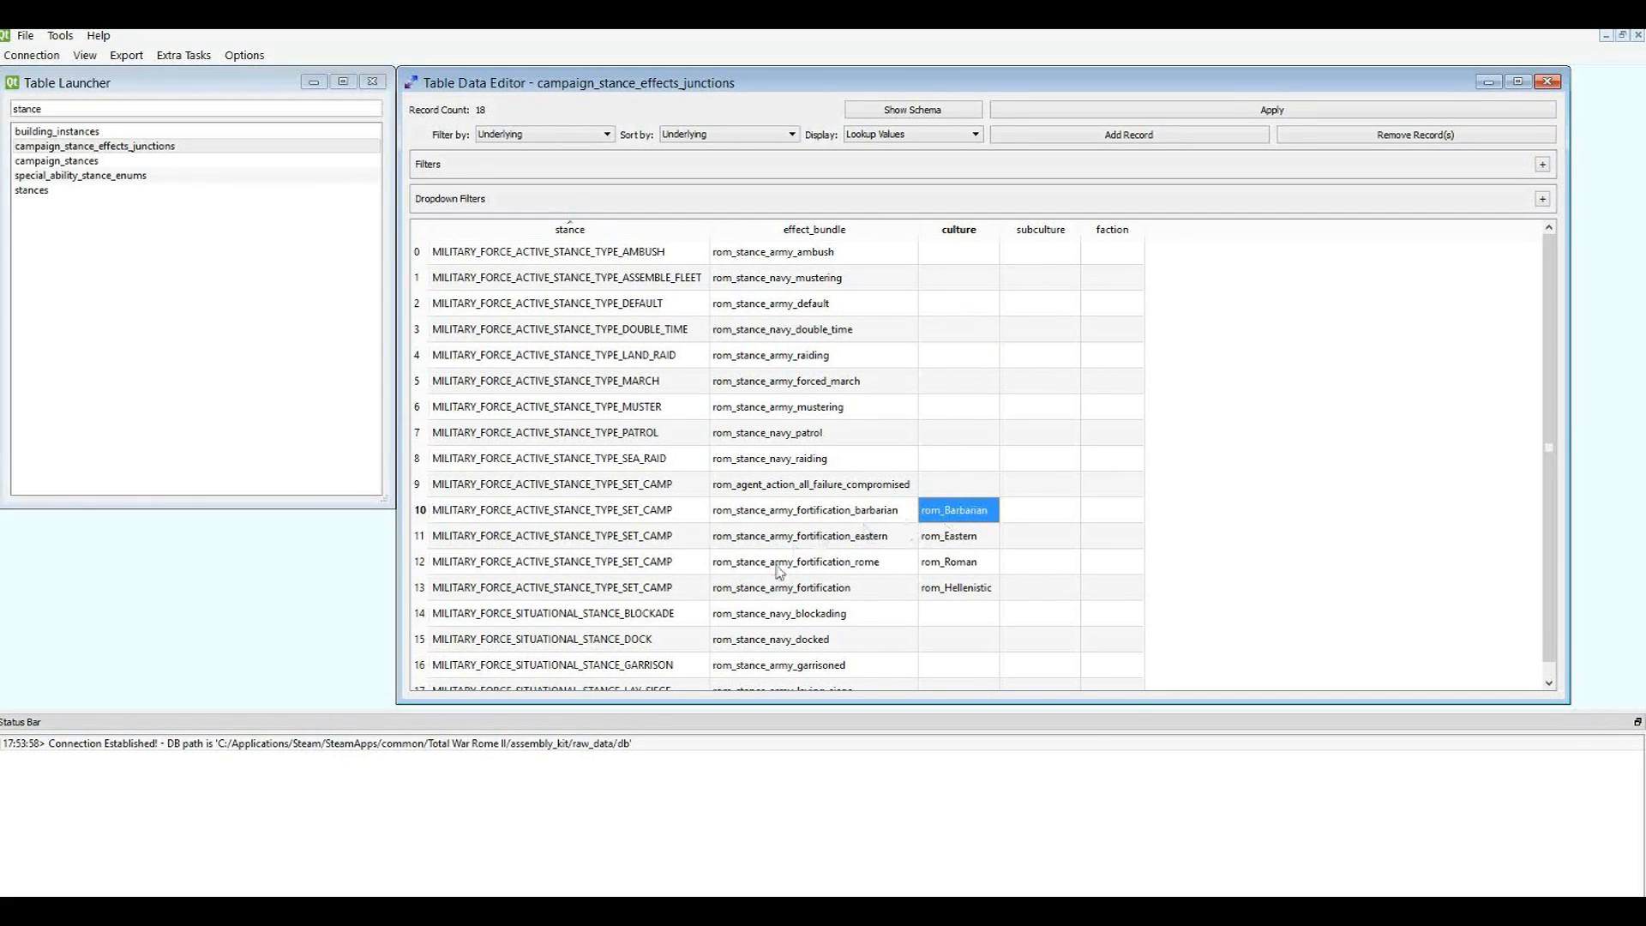
# Examine the MARCH stance row with rom_stance_army_forced_march, checking its culture, subculture and faction cells against neighbouring rows.
pyautogui.moveTo(535, 379); pyautogui.dragTo(1210, 392)
pyautogui.moveTo(940, 383); pyautogui.dragTo(1130, 394)
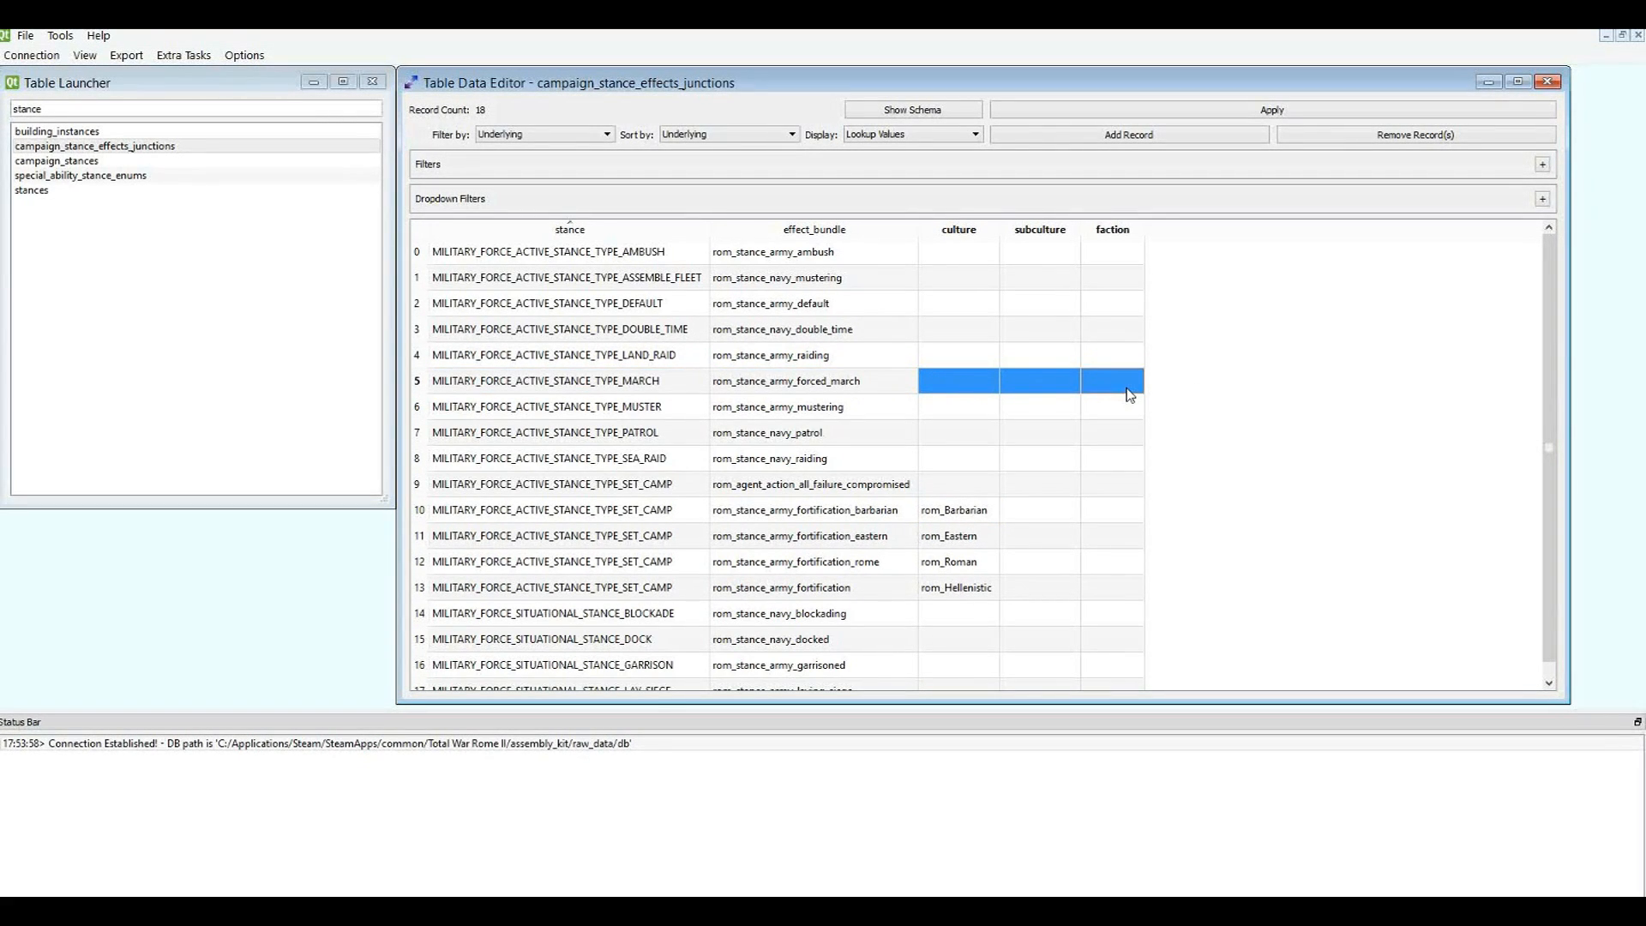
pyautogui.click(760, 338)
pyautogui.click(958, 384)
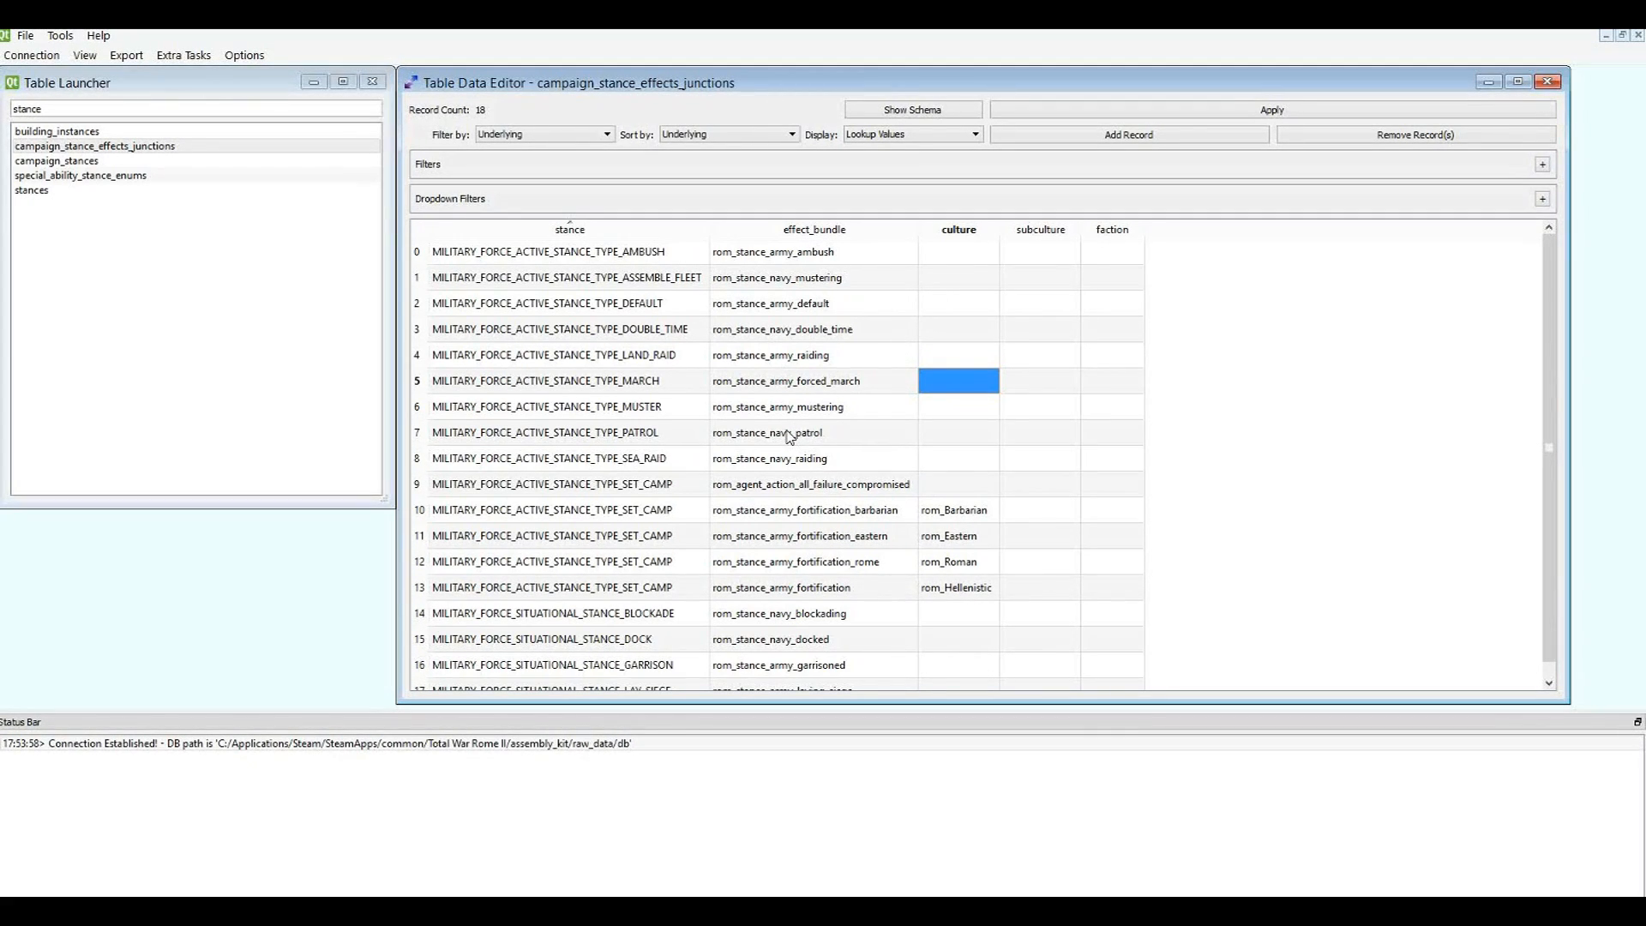
pyautogui.click(1028, 383)
pyautogui.click(966, 384)
pyautogui.click(942, 510)
pyautogui.click(903, 356)
pyautogui.click(977, 377)
pyautogui.click(554, 383)
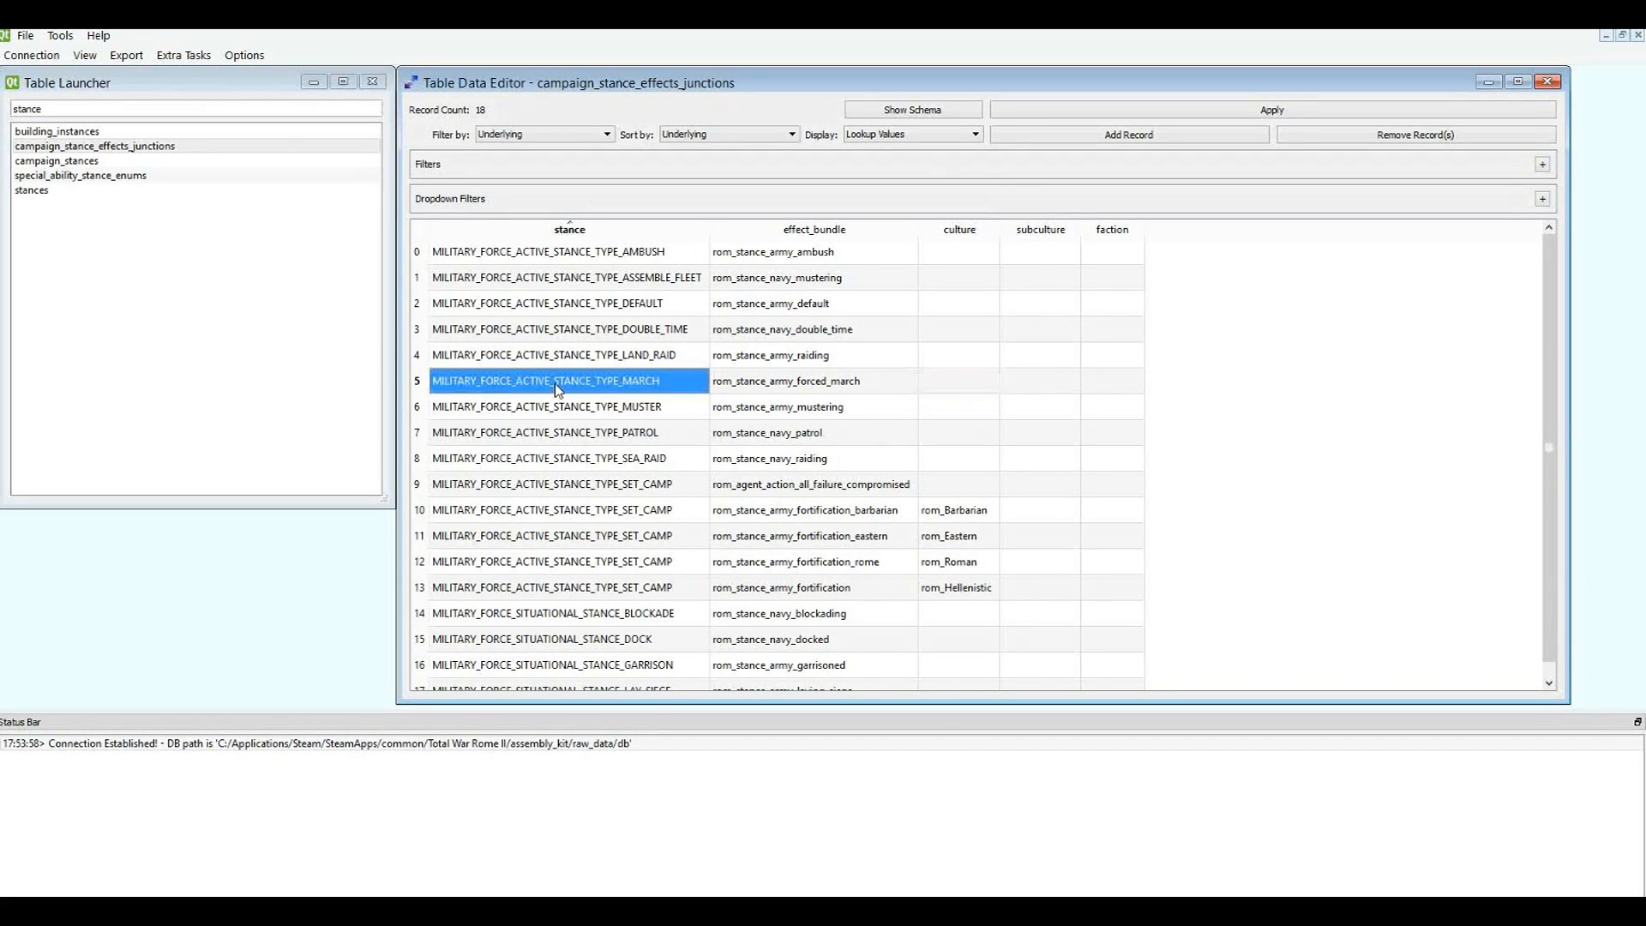
pyautogui.click(1033, 375)
pyautogui.click(948, 388)
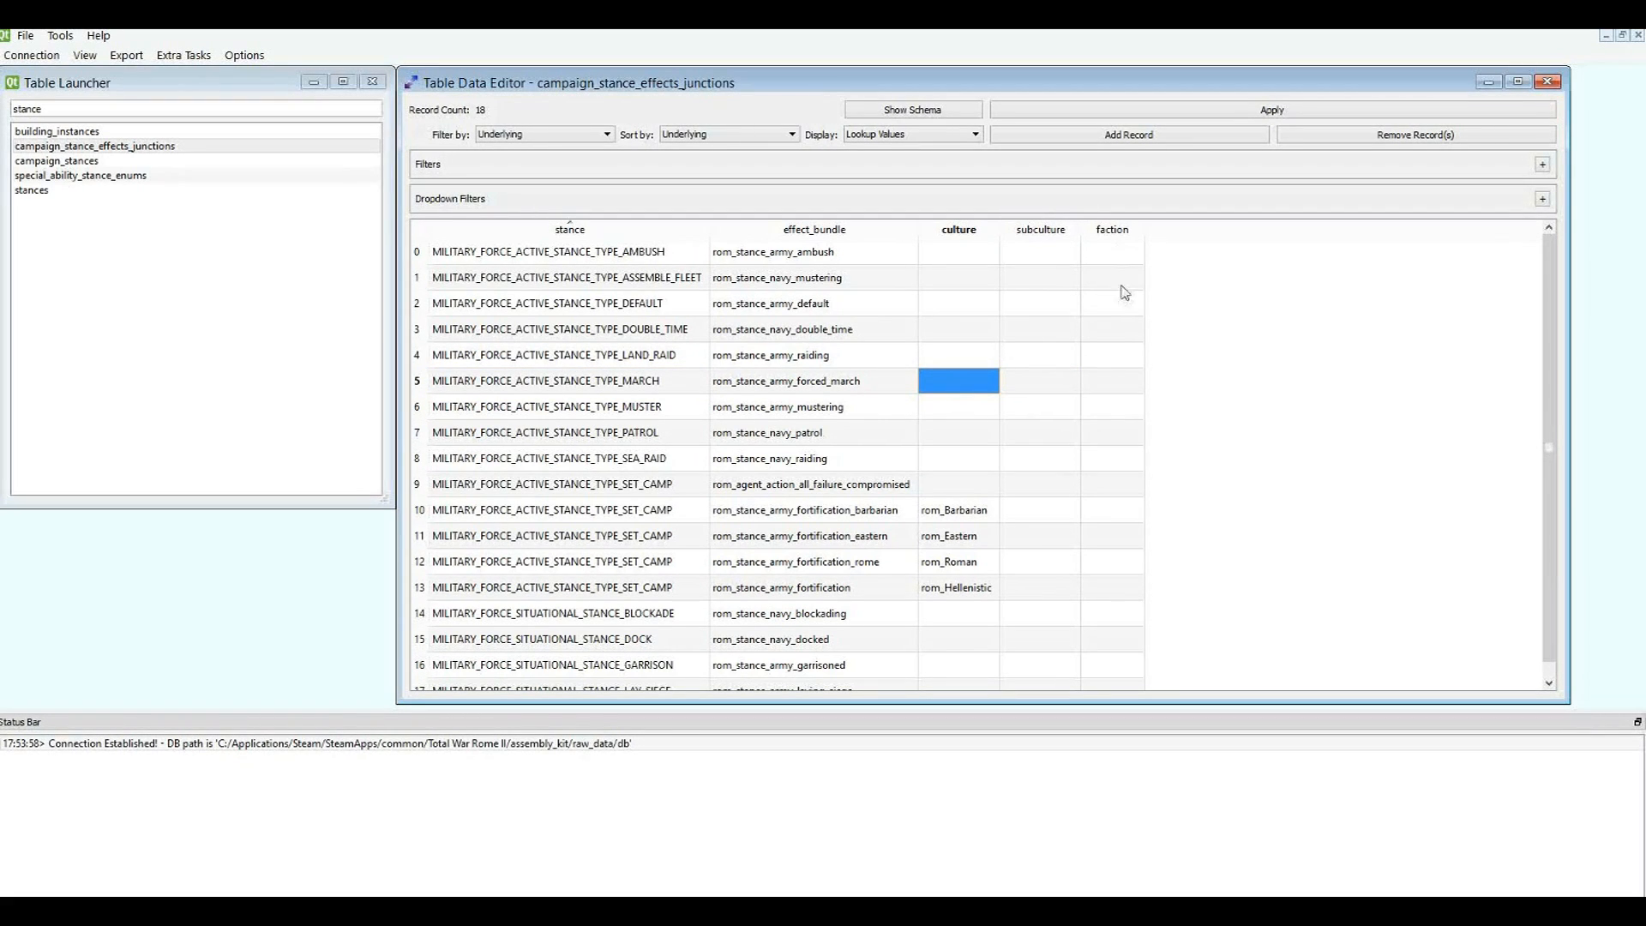
# Review the subculture and faction cells in the ASSEMBLE_FLEET, DEFAULT and DOUBLE_TIME rows.
pyautogui.click(1115, 336)
pyautogui.click(1017, 301)
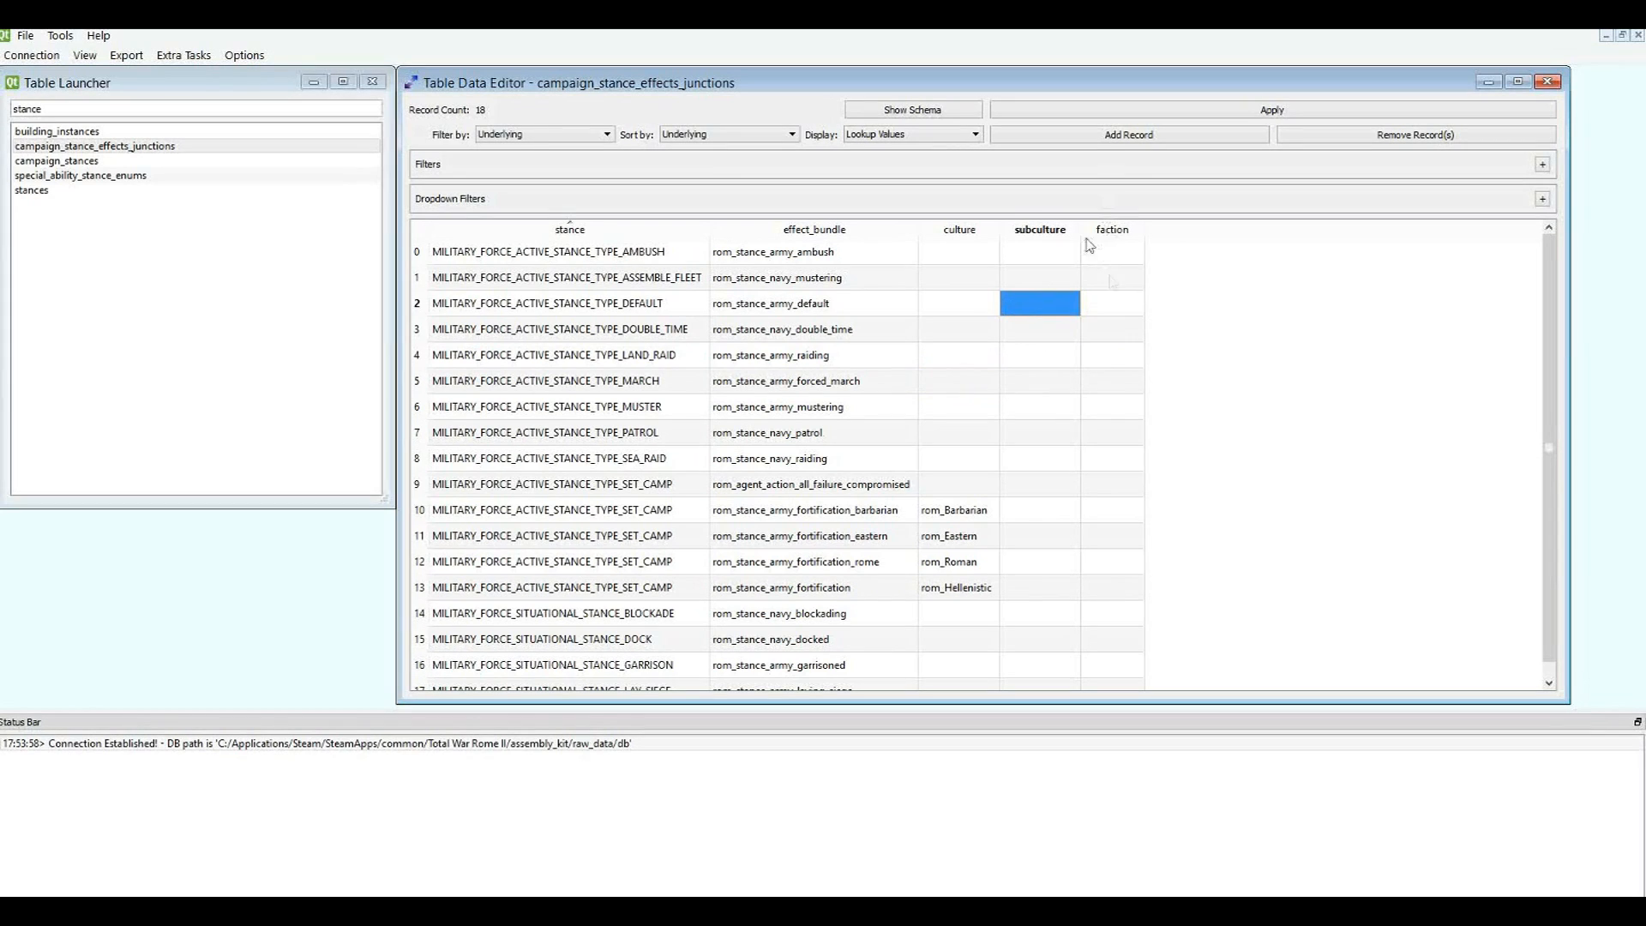
pyautogui.click(1113, 286)
pyautogui.click(1017, 283)
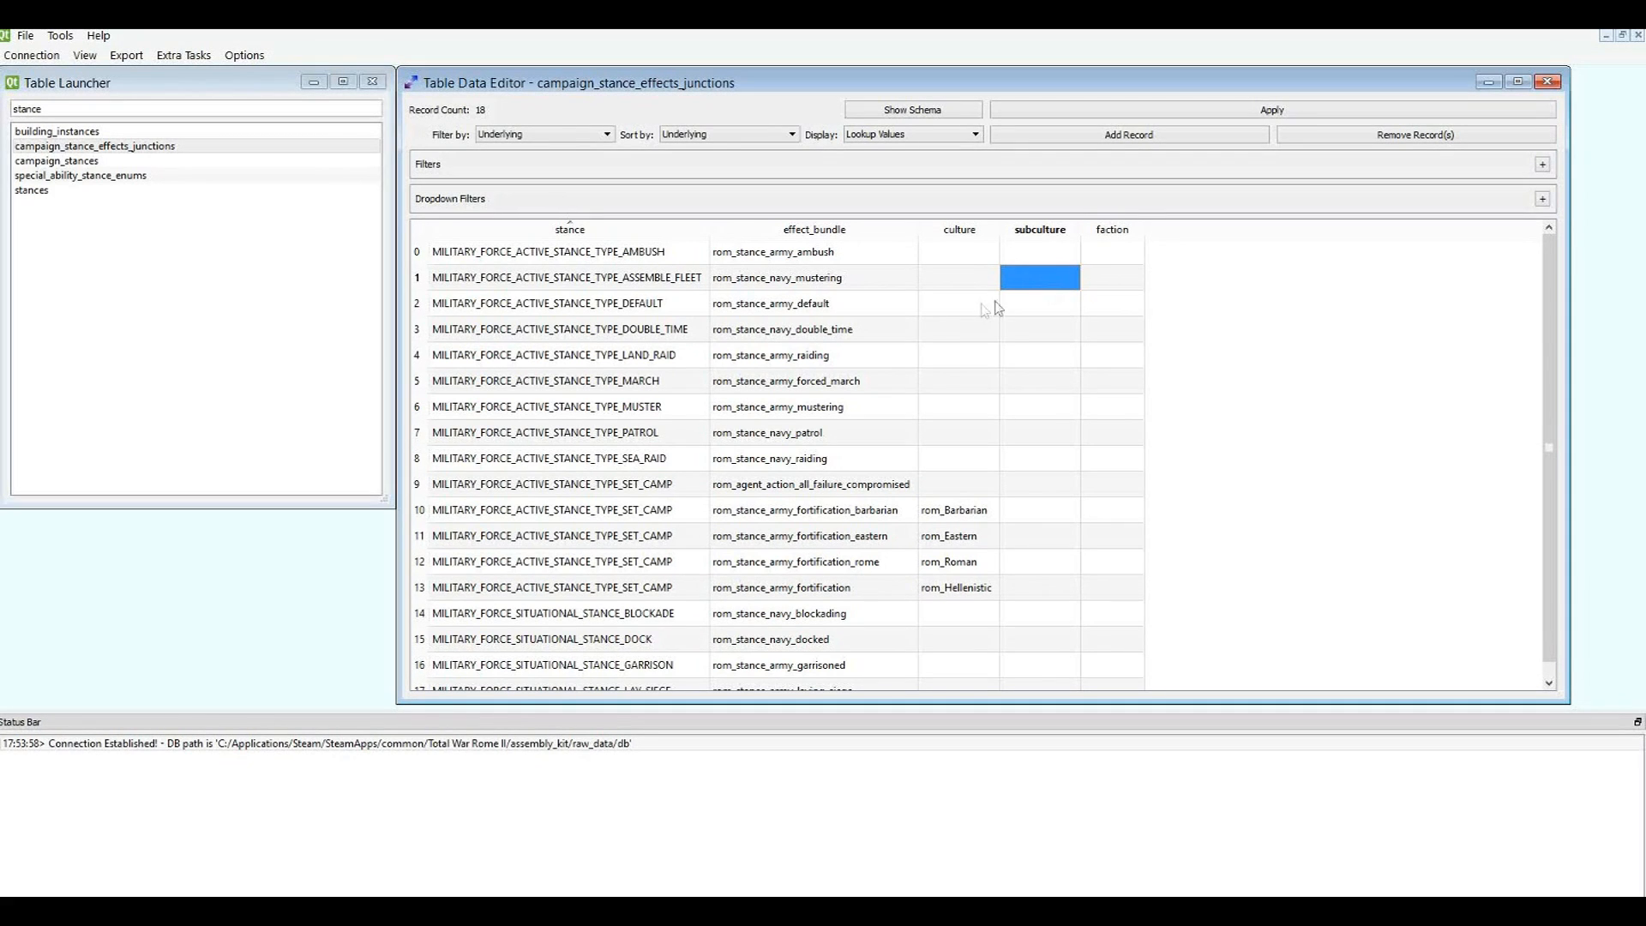
pyautogui.click(1091, 286)
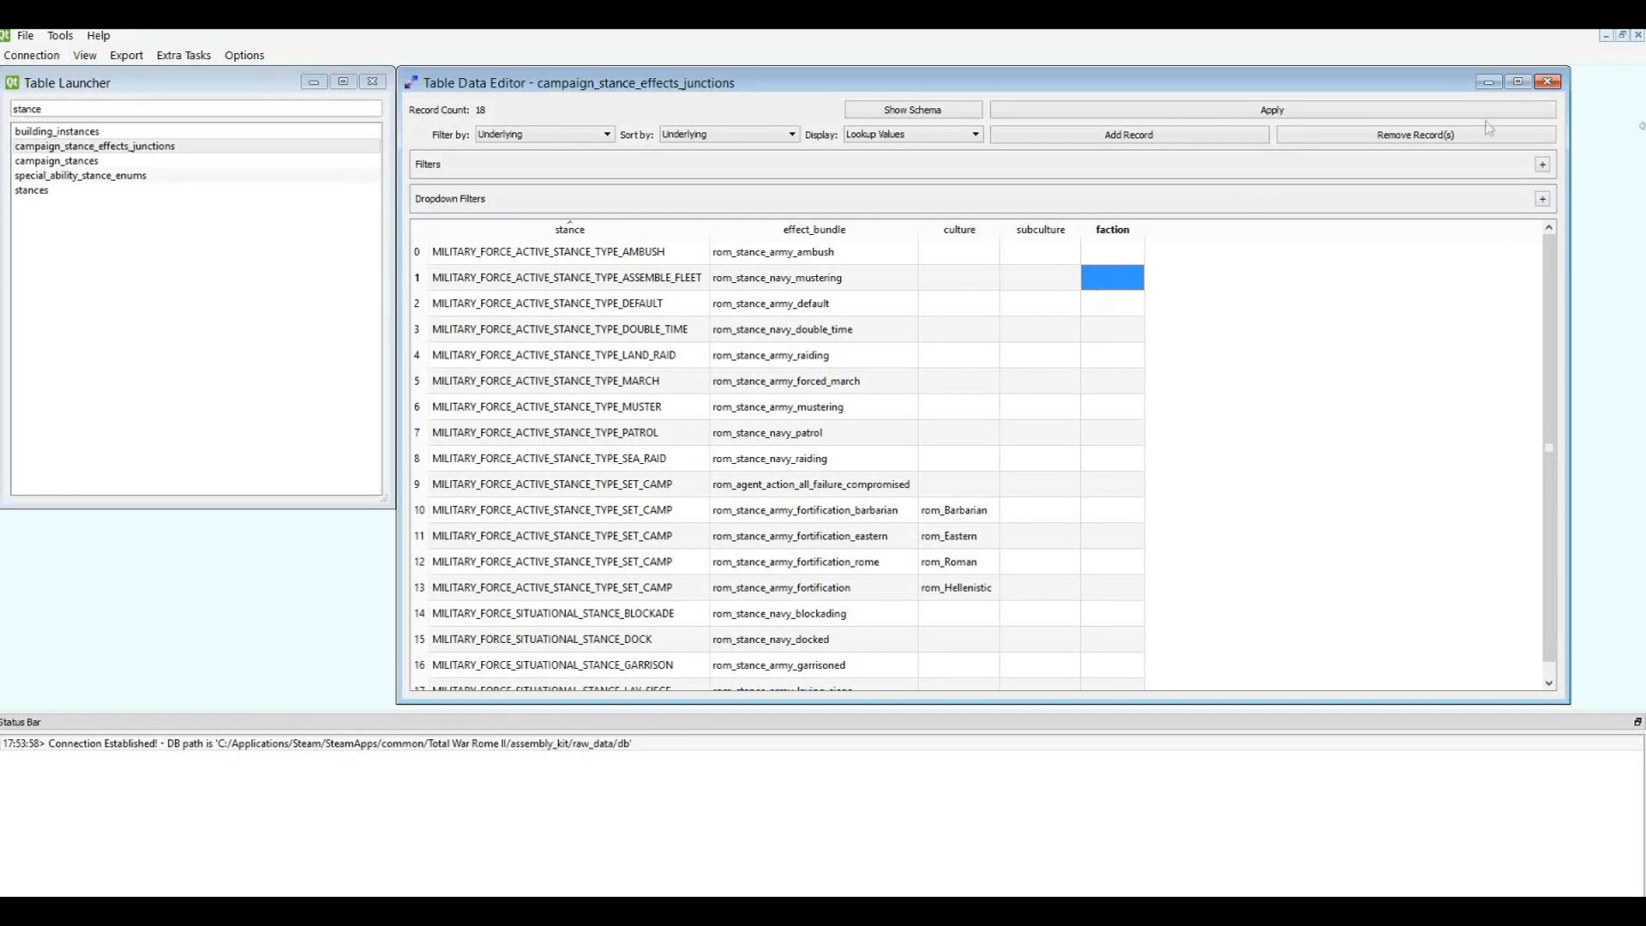
# Close the campaign_stance_effects_junctions table, search the table list for "effect" and open effect_bundles_to_effects_junctions.
pyautogui.click(1548, 83)
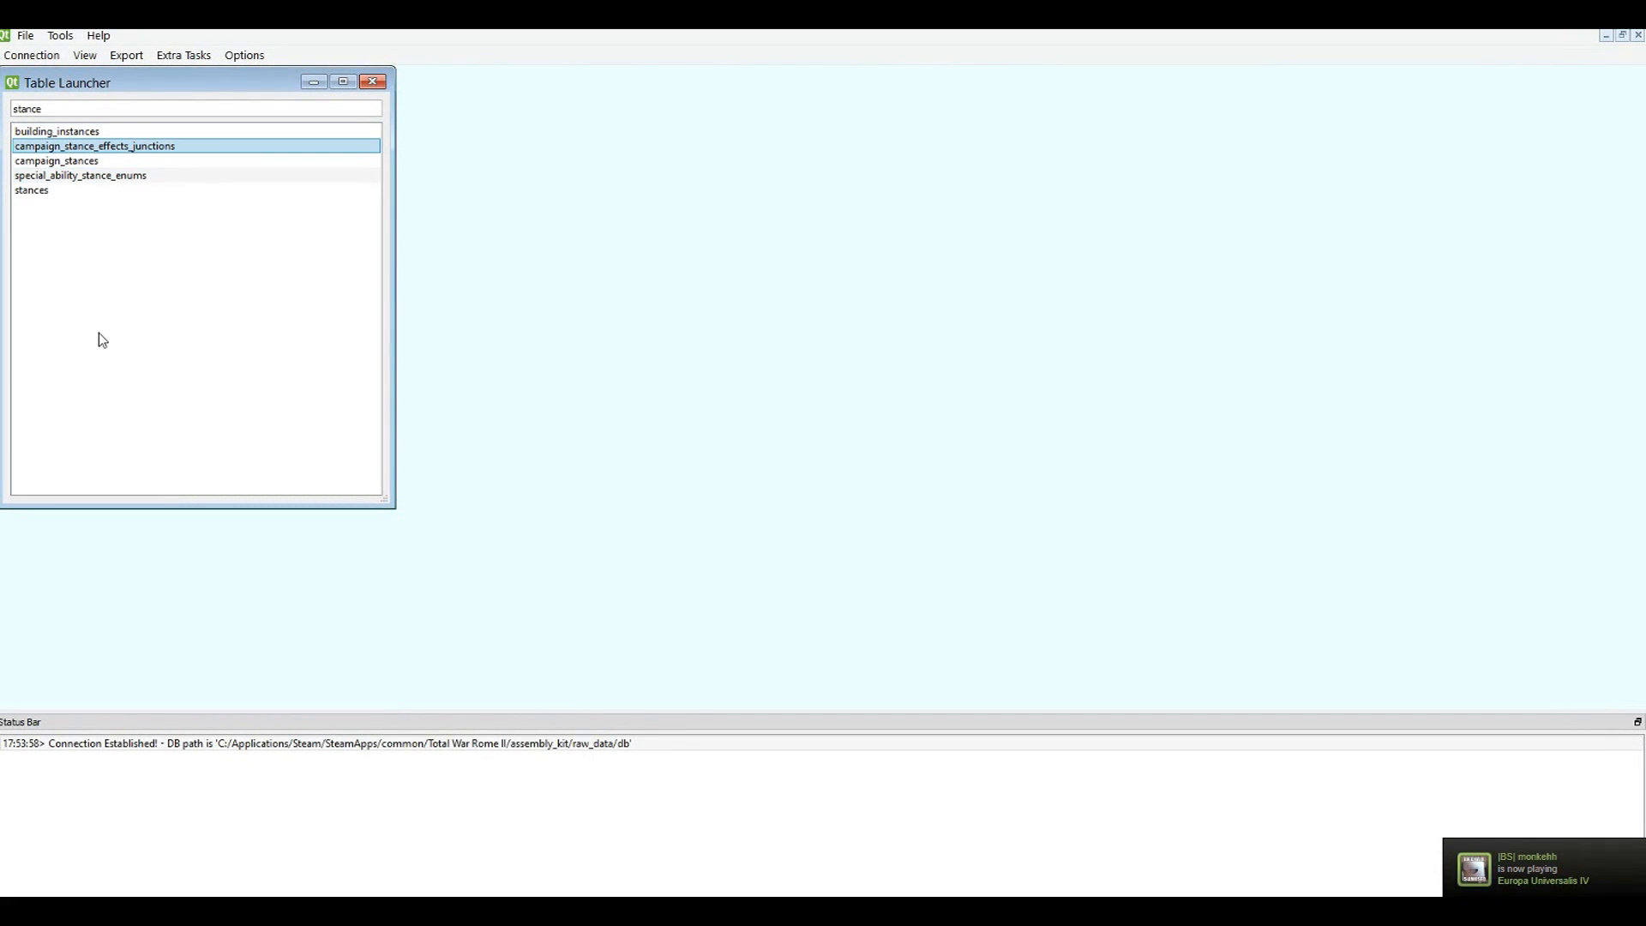
pyautogui.click(67, 191)
pyautogui.moveTo(48, 110); pyautogui.dragTo(3, 46)
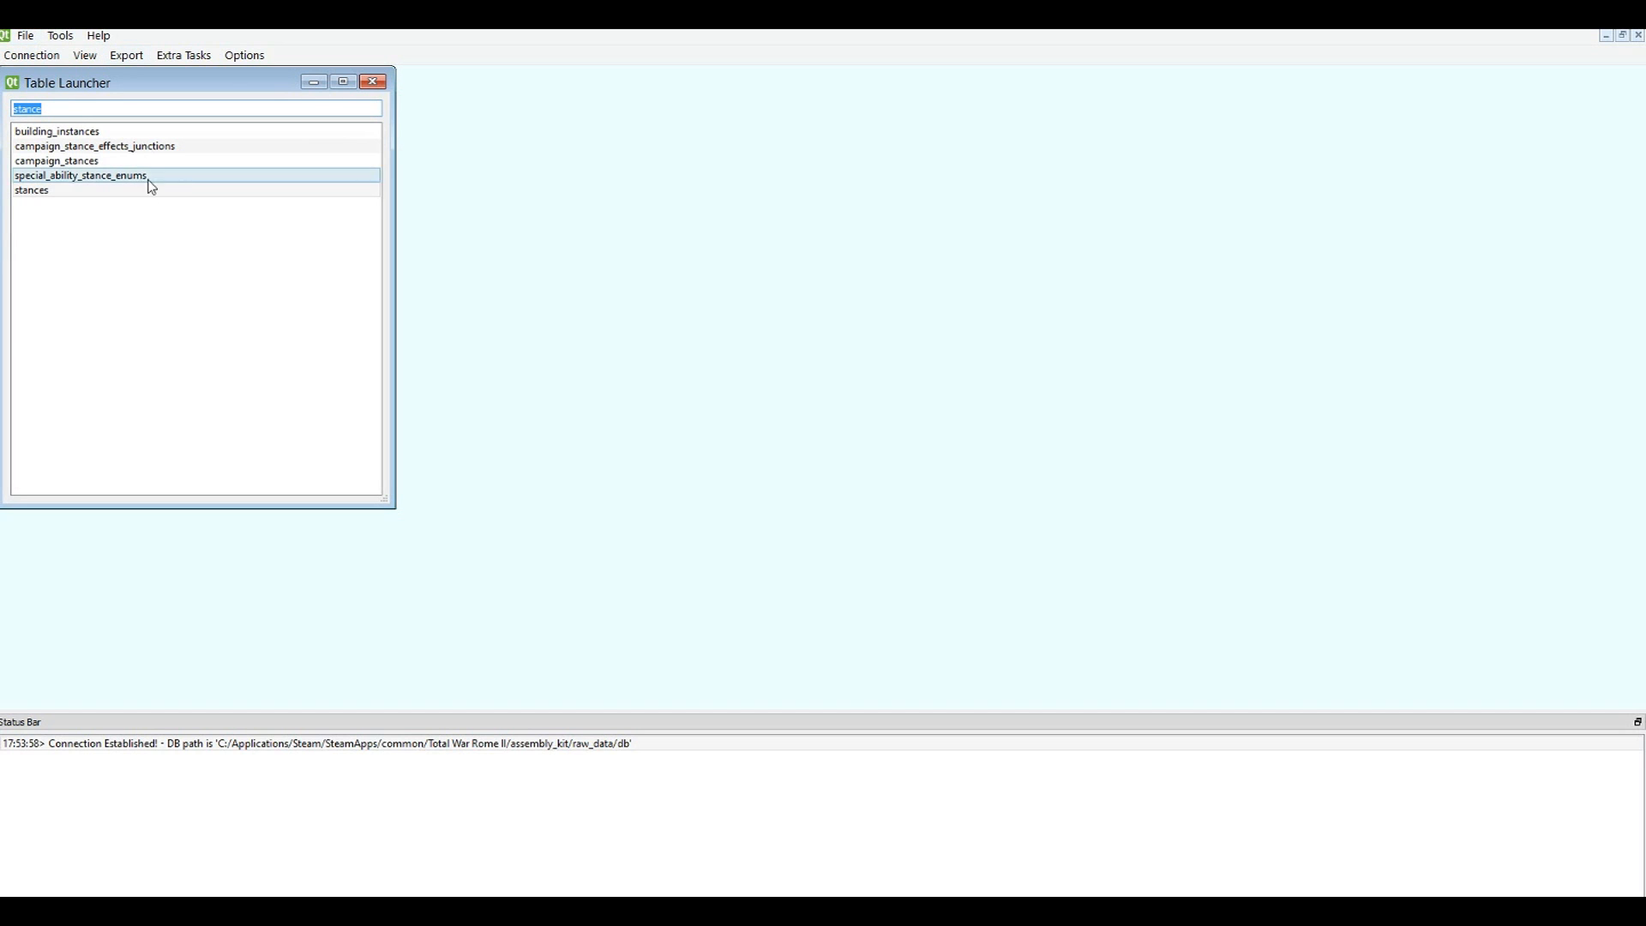
pyautogui.write('effect')
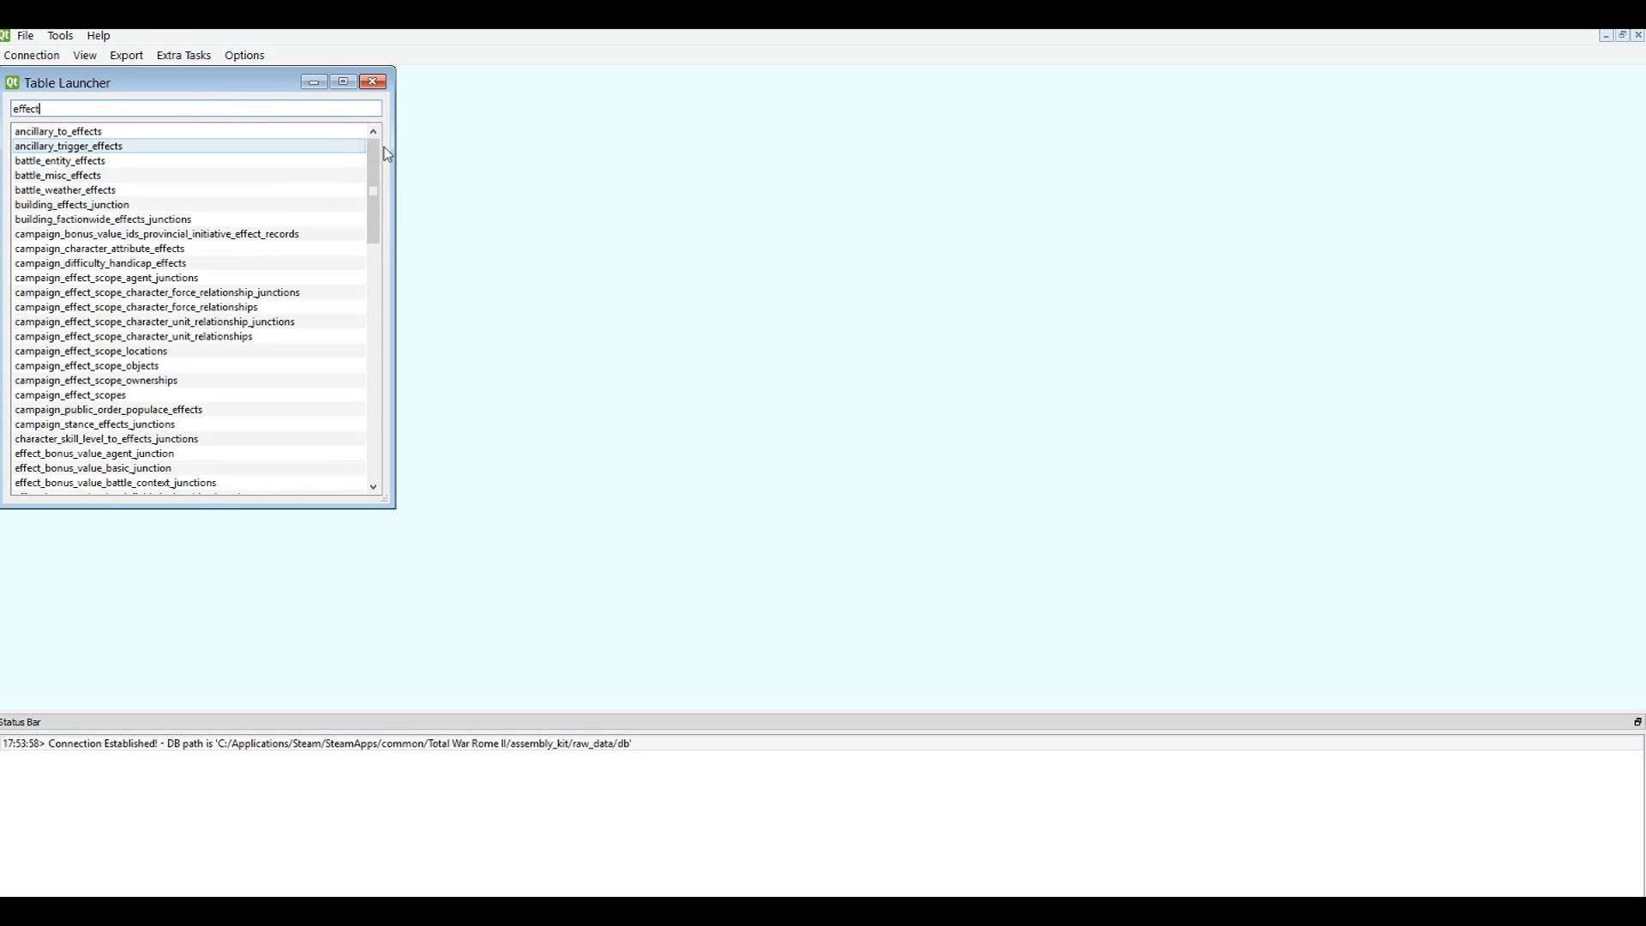
pyautogui.moveTo(373, 151); pyautogui.dragTo(405, 318)
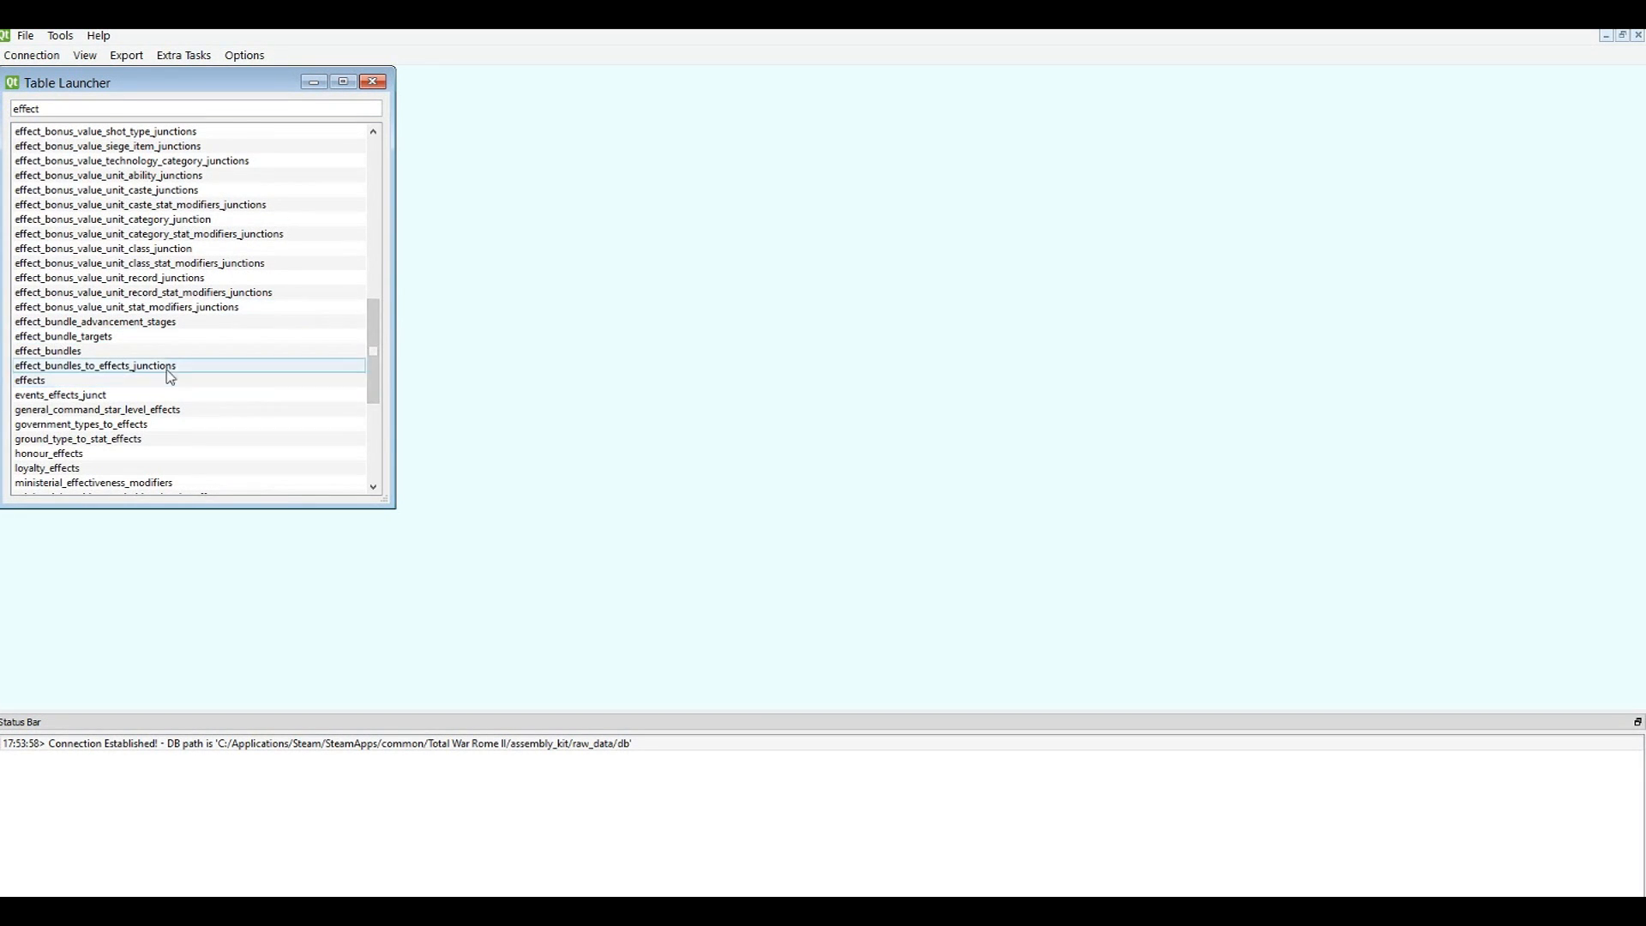
pyautogui.doubleClick(157, 368)
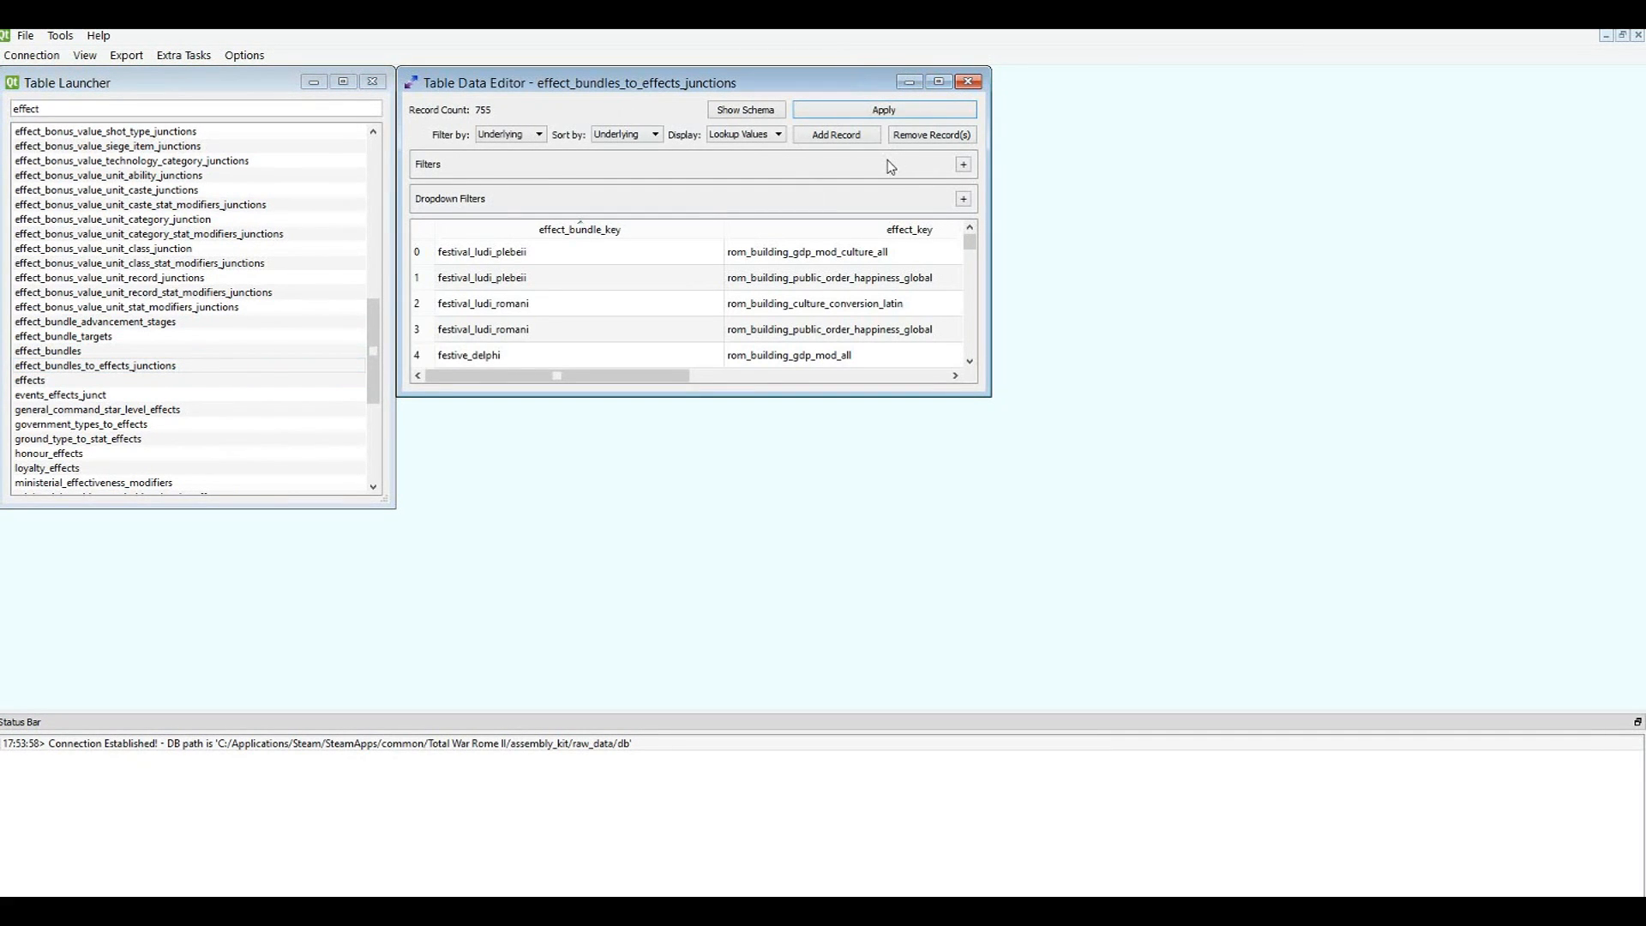
# Switch to Pack File Manager, open effect_bundles_to_effects_junctions in data_rome2.pack and enlarge the window to show its columns.
pyautogui.click(543, 909)
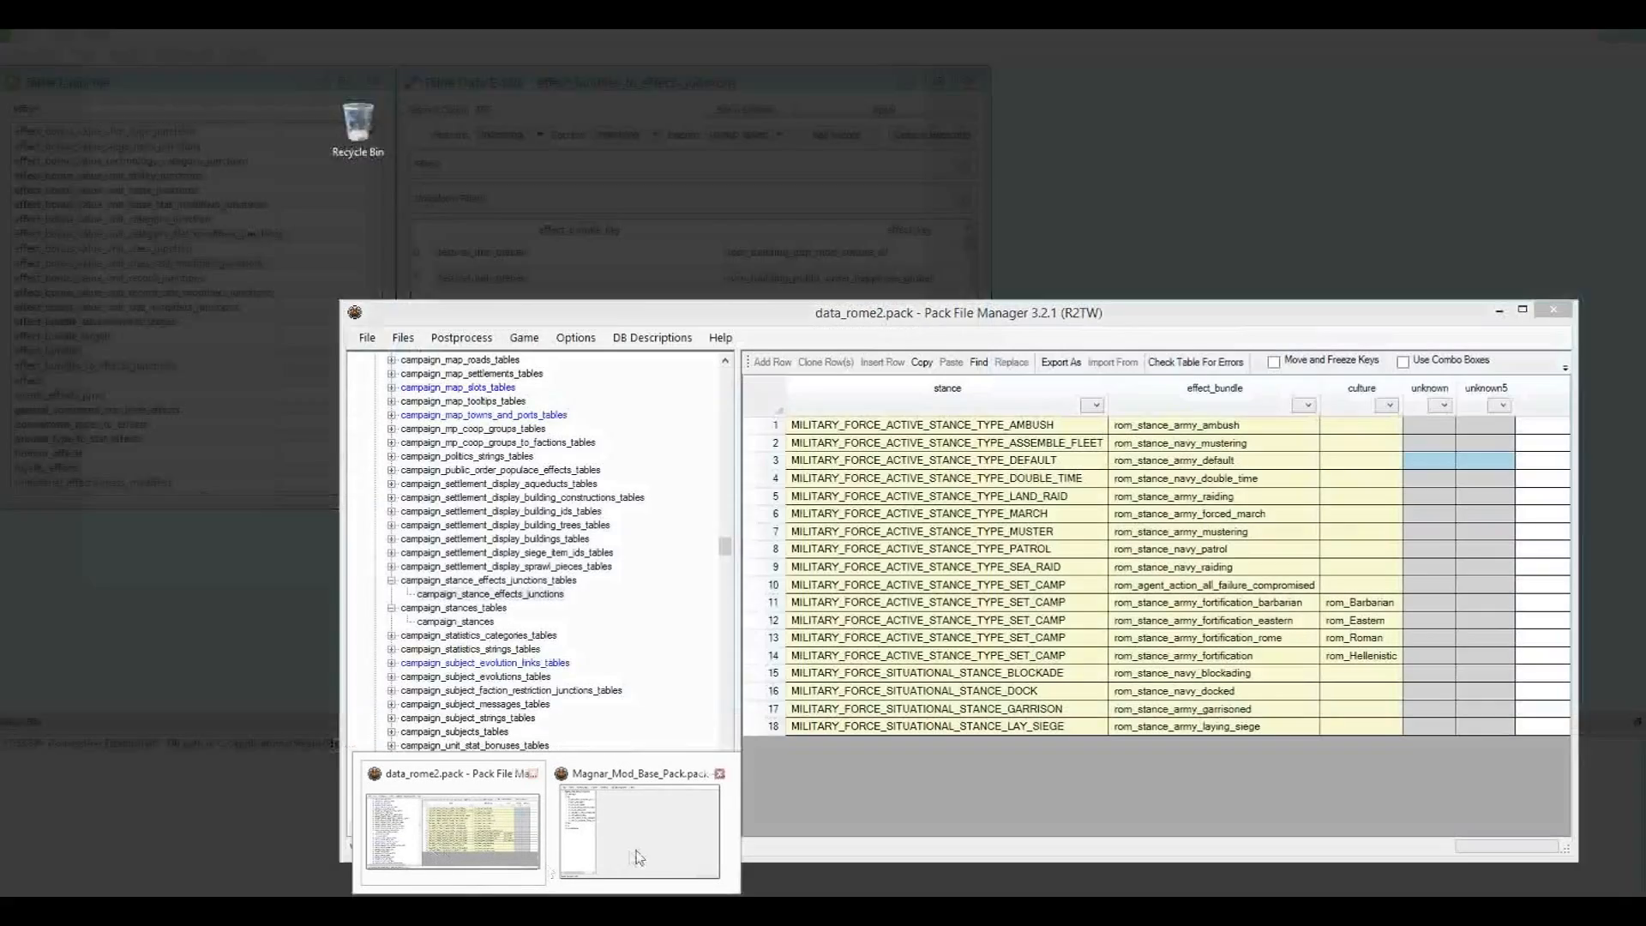
pyautogui.click(635, 856)
pyautogui.click(544, 909)
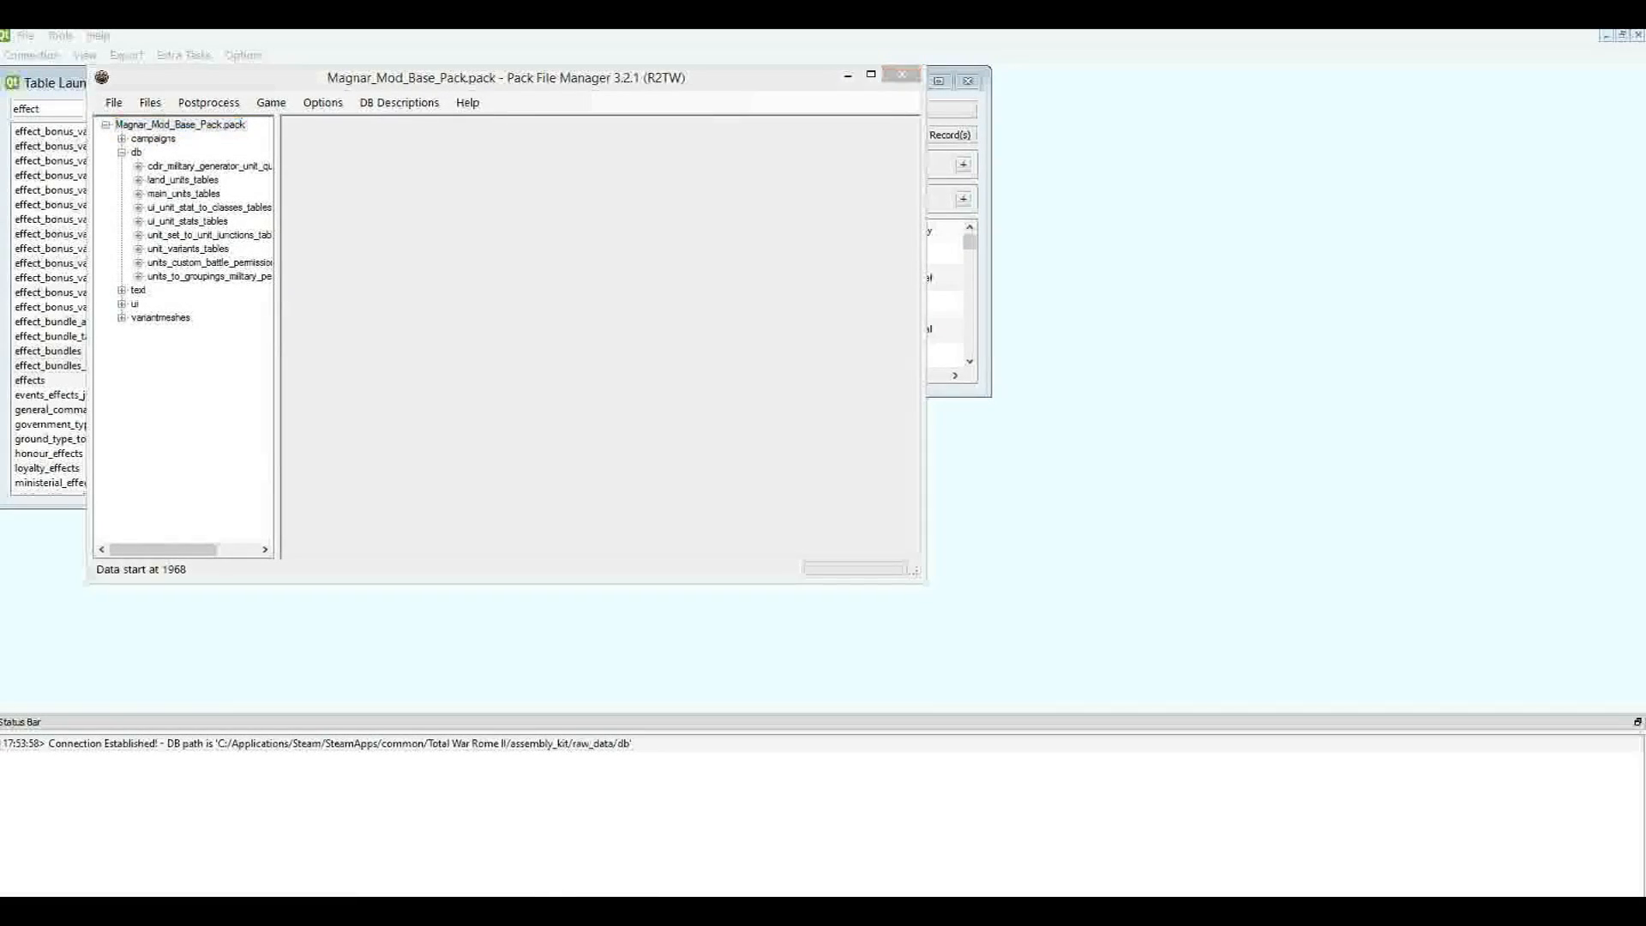
pyautogui.click(433, 825)
pyautogui.moveTo(725, 546); pyautogui.dragTo(741, 617)
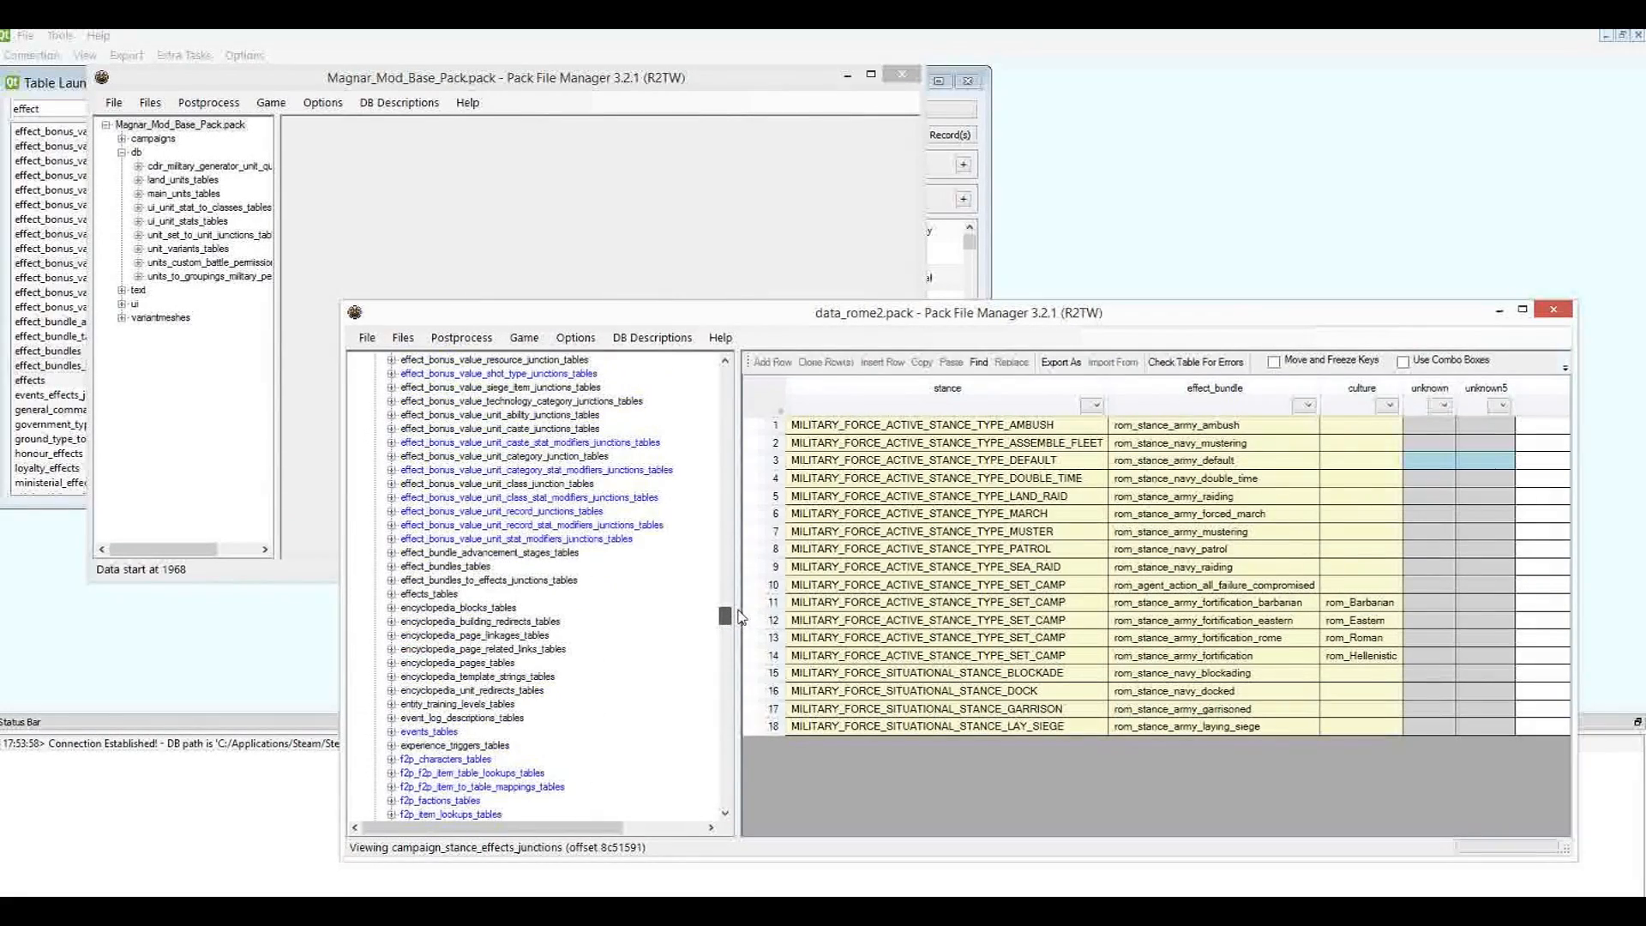
pyautogui.doubleClick(433, 581)
pyautogui.click(480, 593)
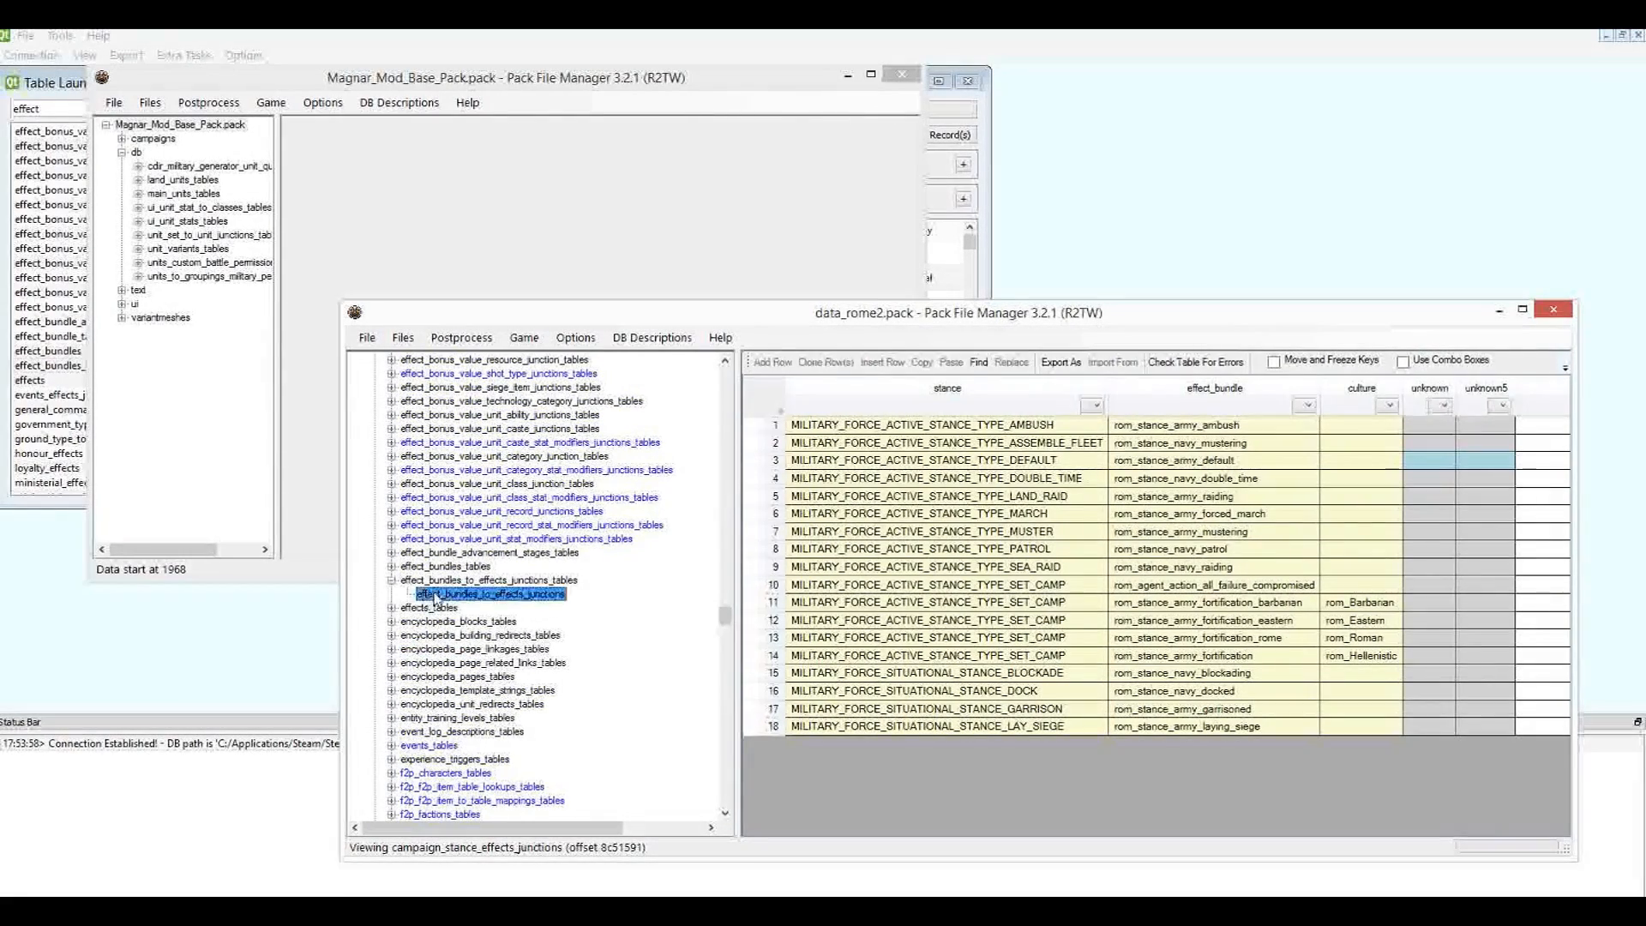
pyautogui.moveTo(341, 302); pyautogui.dragTo(114, 162)
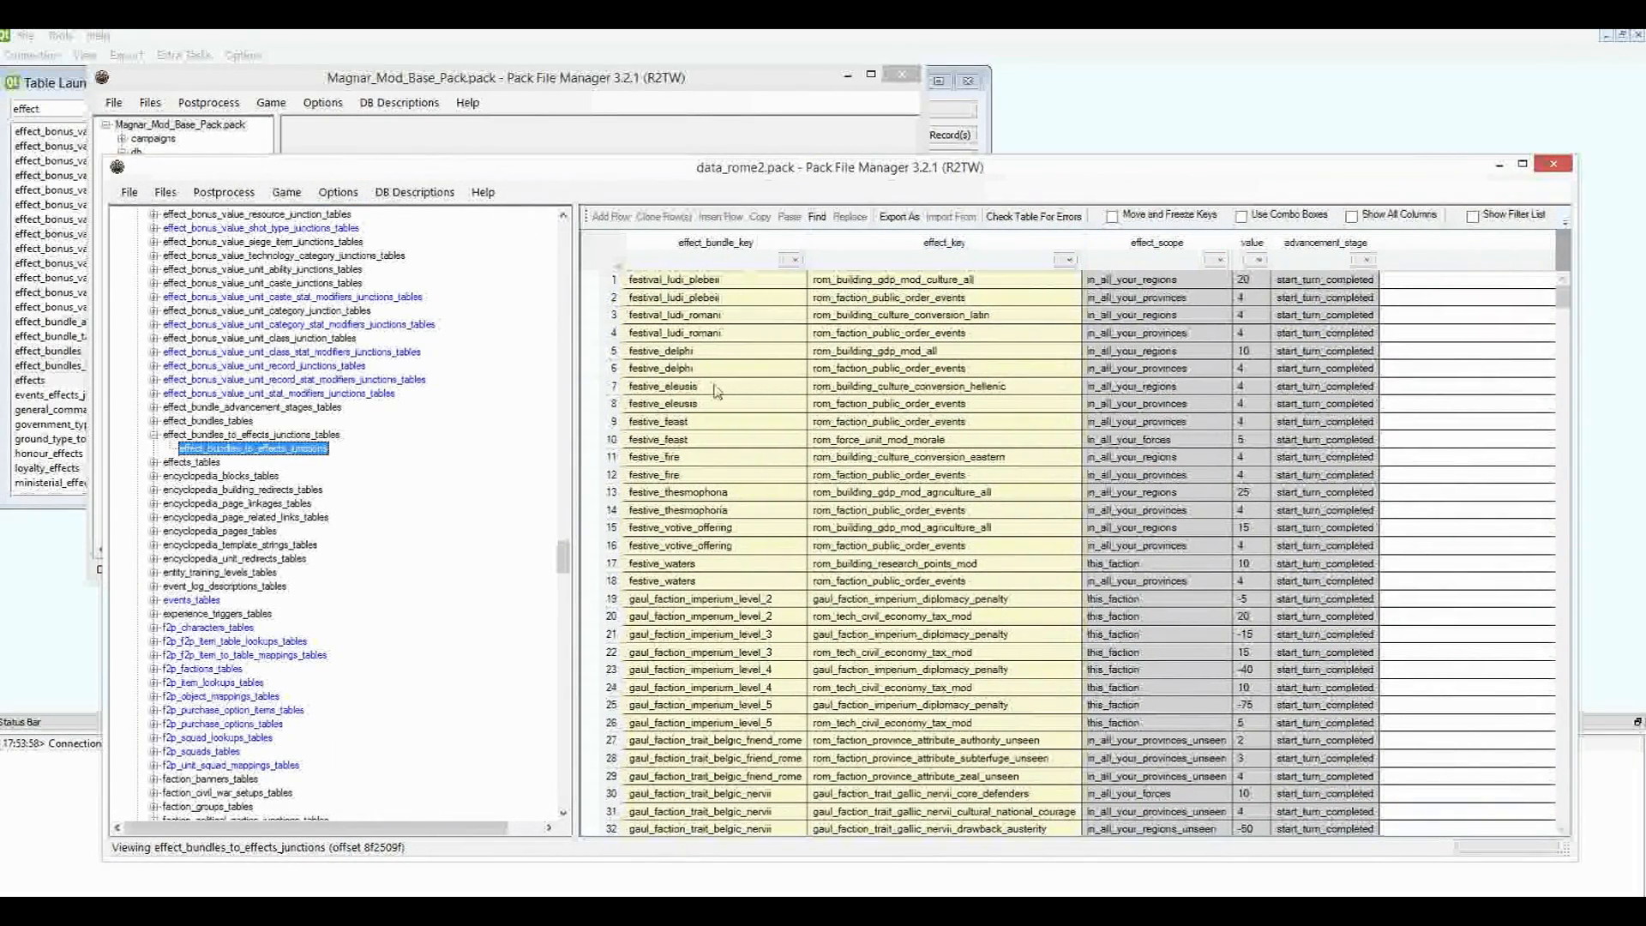
# Filter the effect_bundle_key column to rom_stance_army_forced_march and select the matching key cells.
pyautogui.click(784, 260)
pyautogui.click(786, 260)
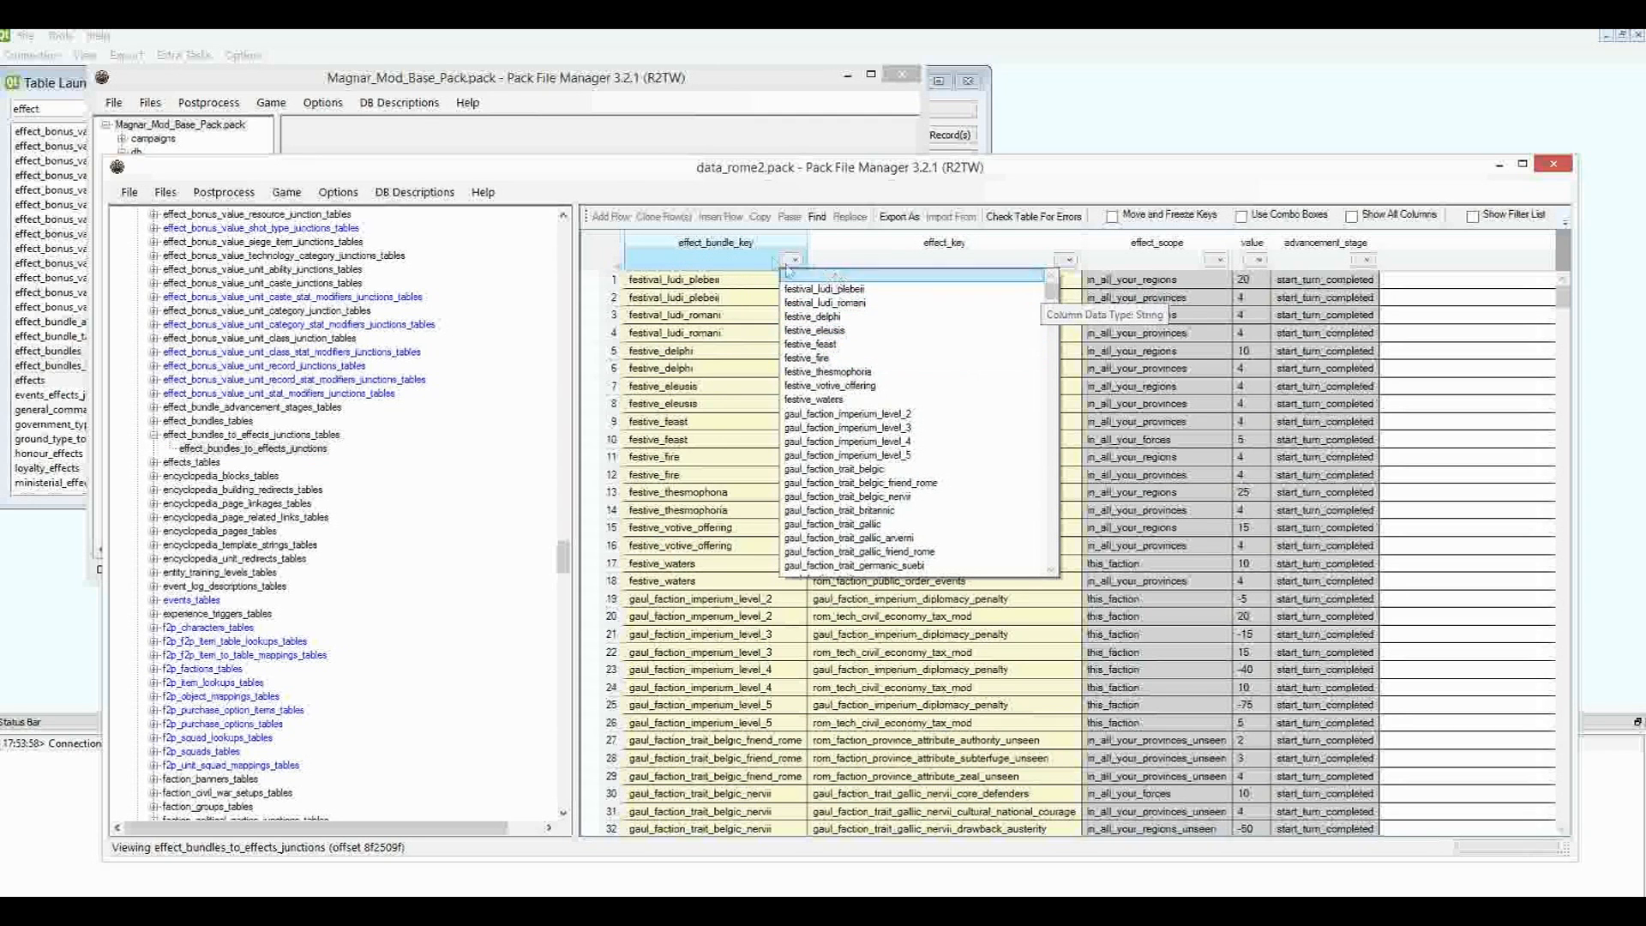
pyautogui.moveTo(1051, 290); pyautogui.dragTo(1070, 509)
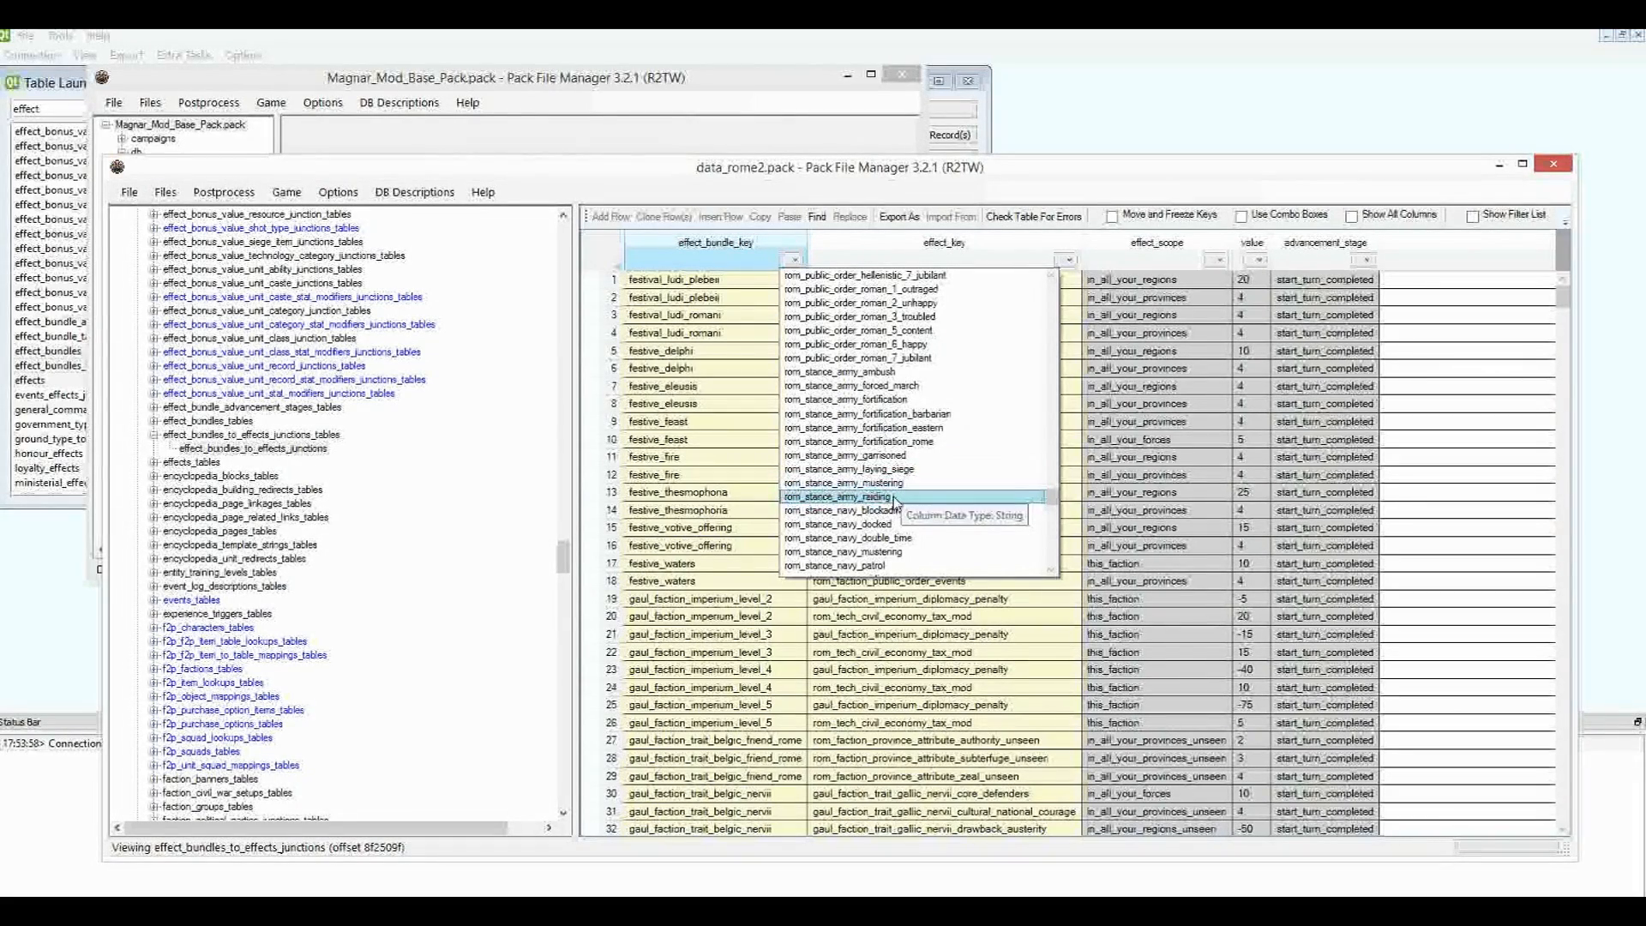
pyautogui.click(916, 387)
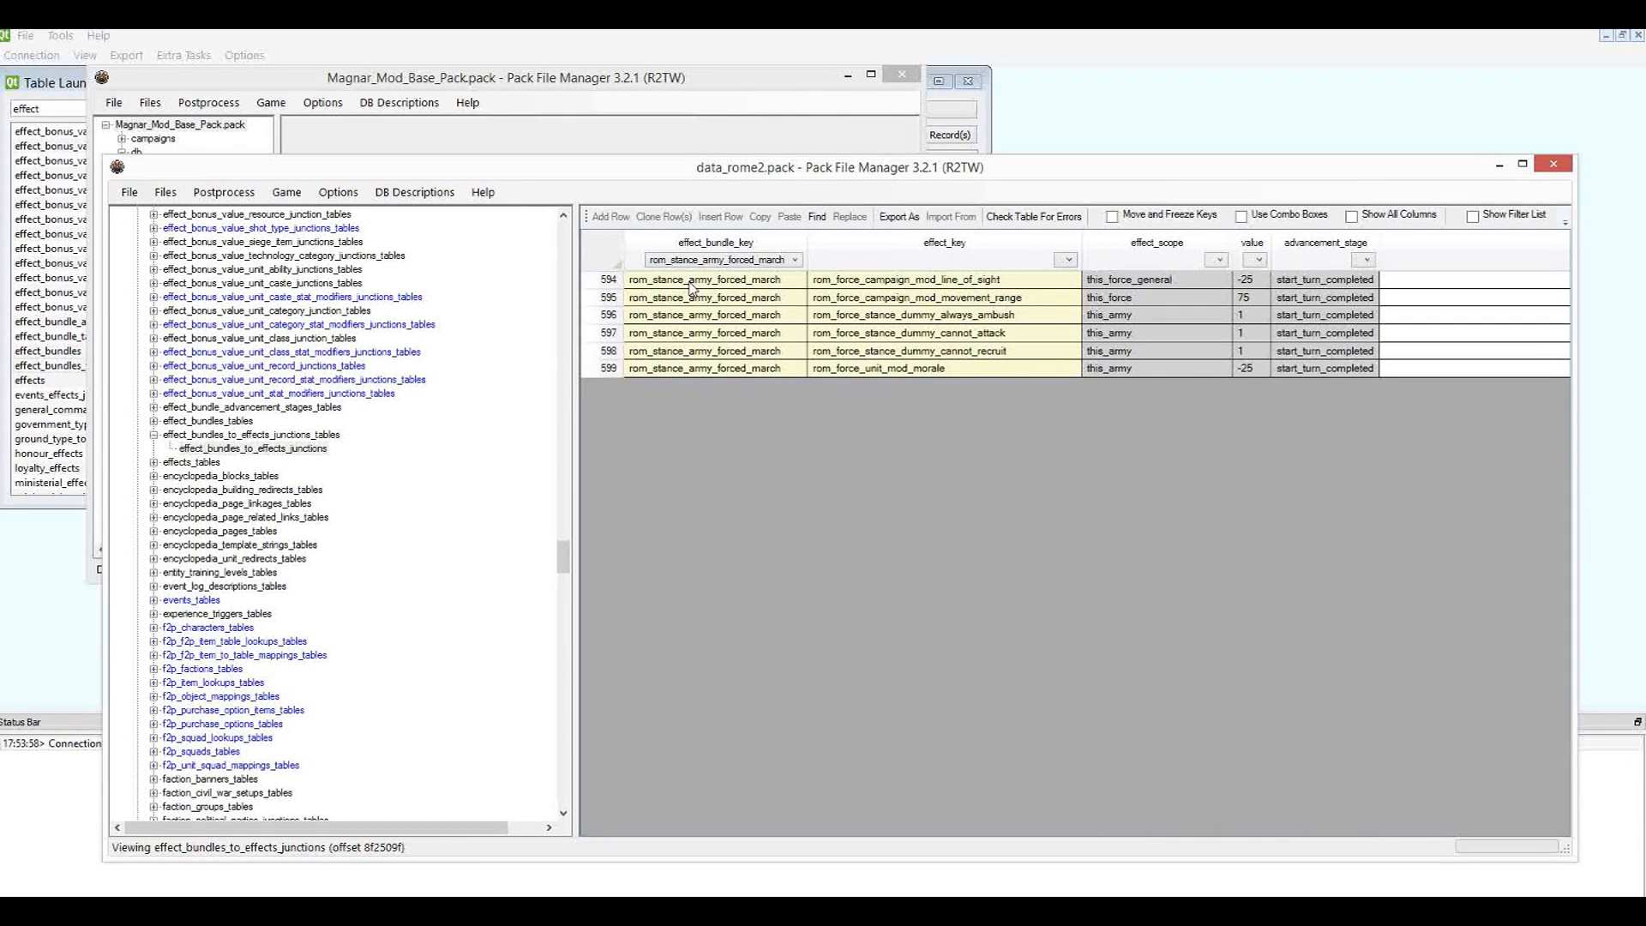
pyautogui.moveTo(691, 286); pyautogui.dragTo(717, 398)
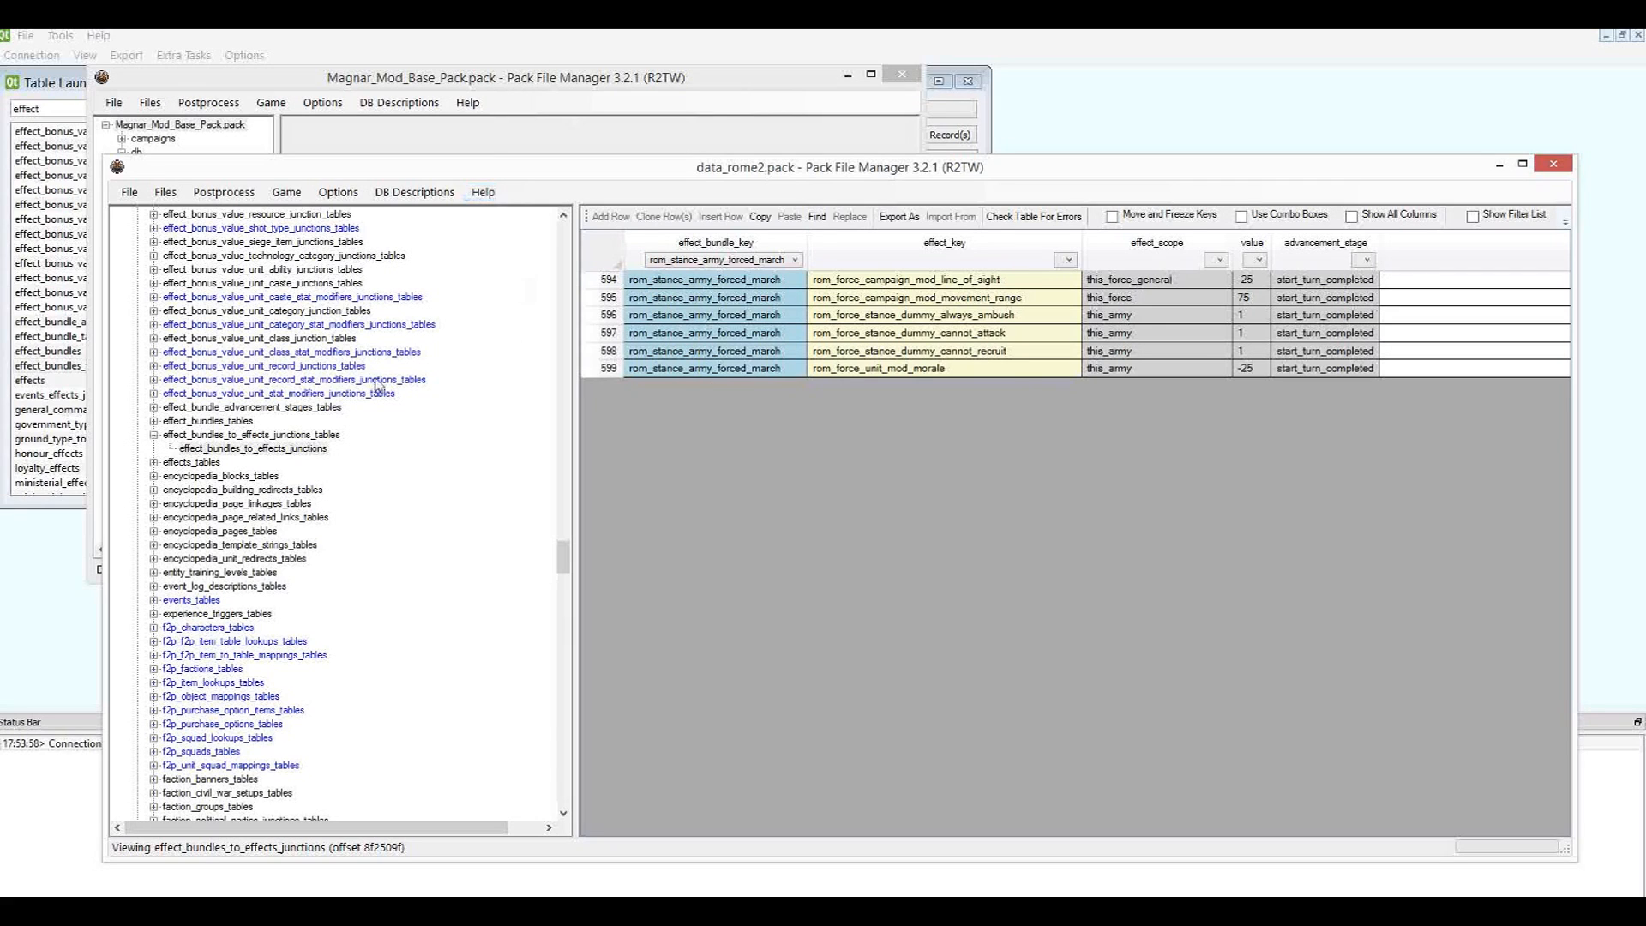
# Return to the Assembly Kit, search the table list for "stance", reopen campaign_stance_effects_junctions and enlarge its window.
pyautogui.click(57, 83)
pyautogui.moveTo(376, 342); pyautogui.dragTo(345, 125)
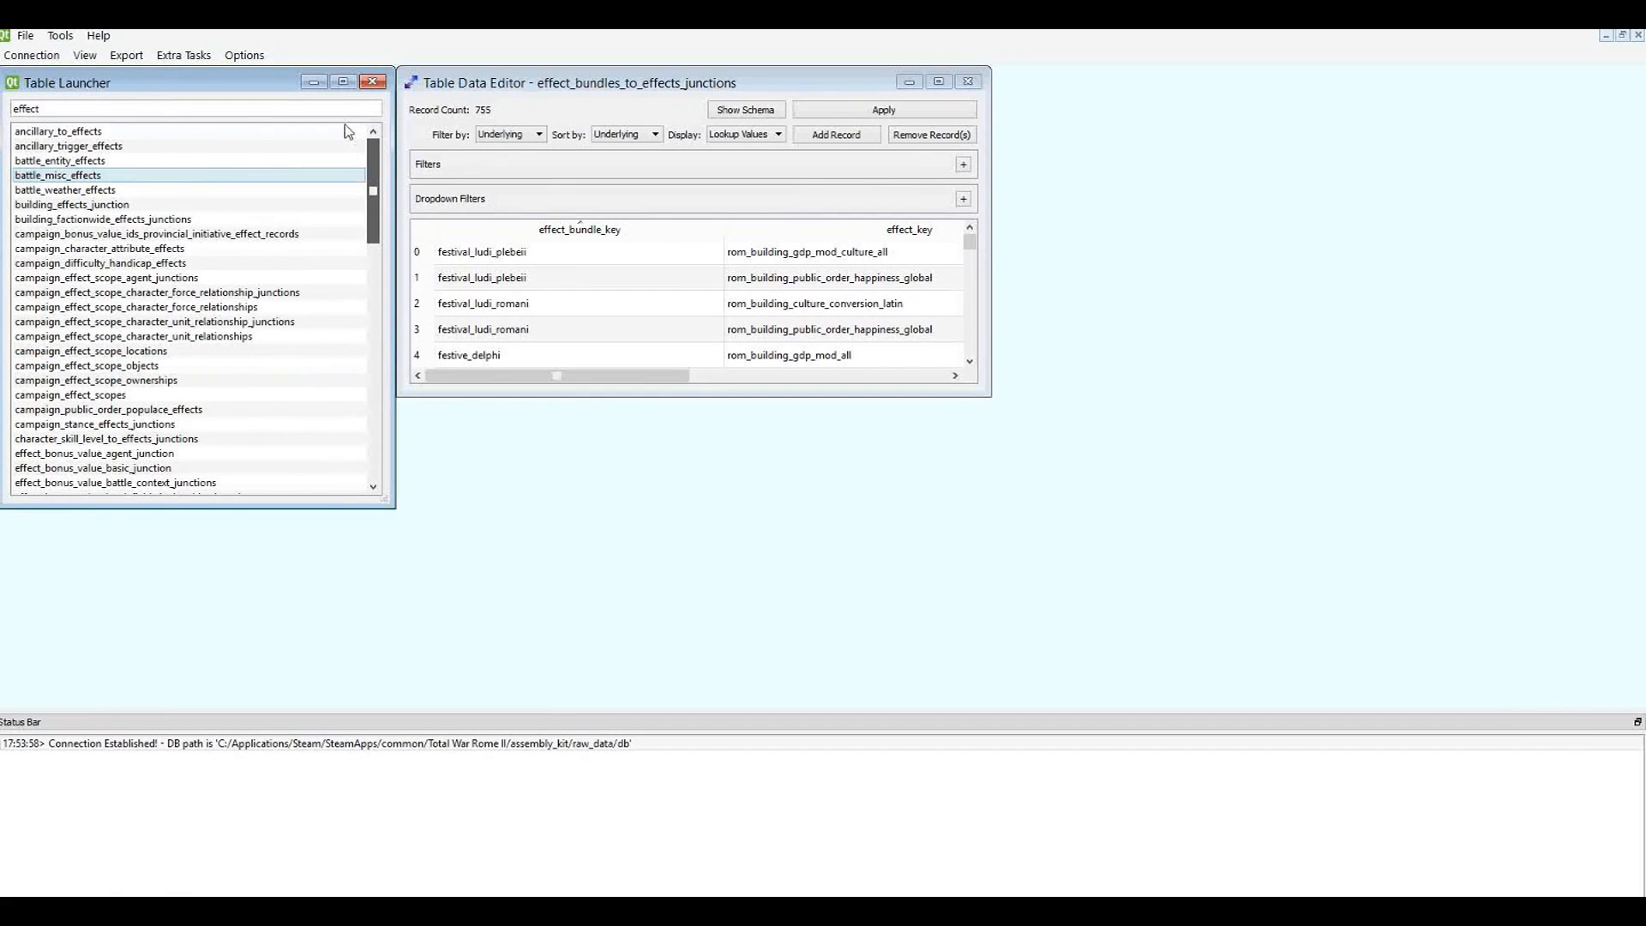
pyautogui.moveTo(62, 110); pyautogui.dragTo(31, 62)
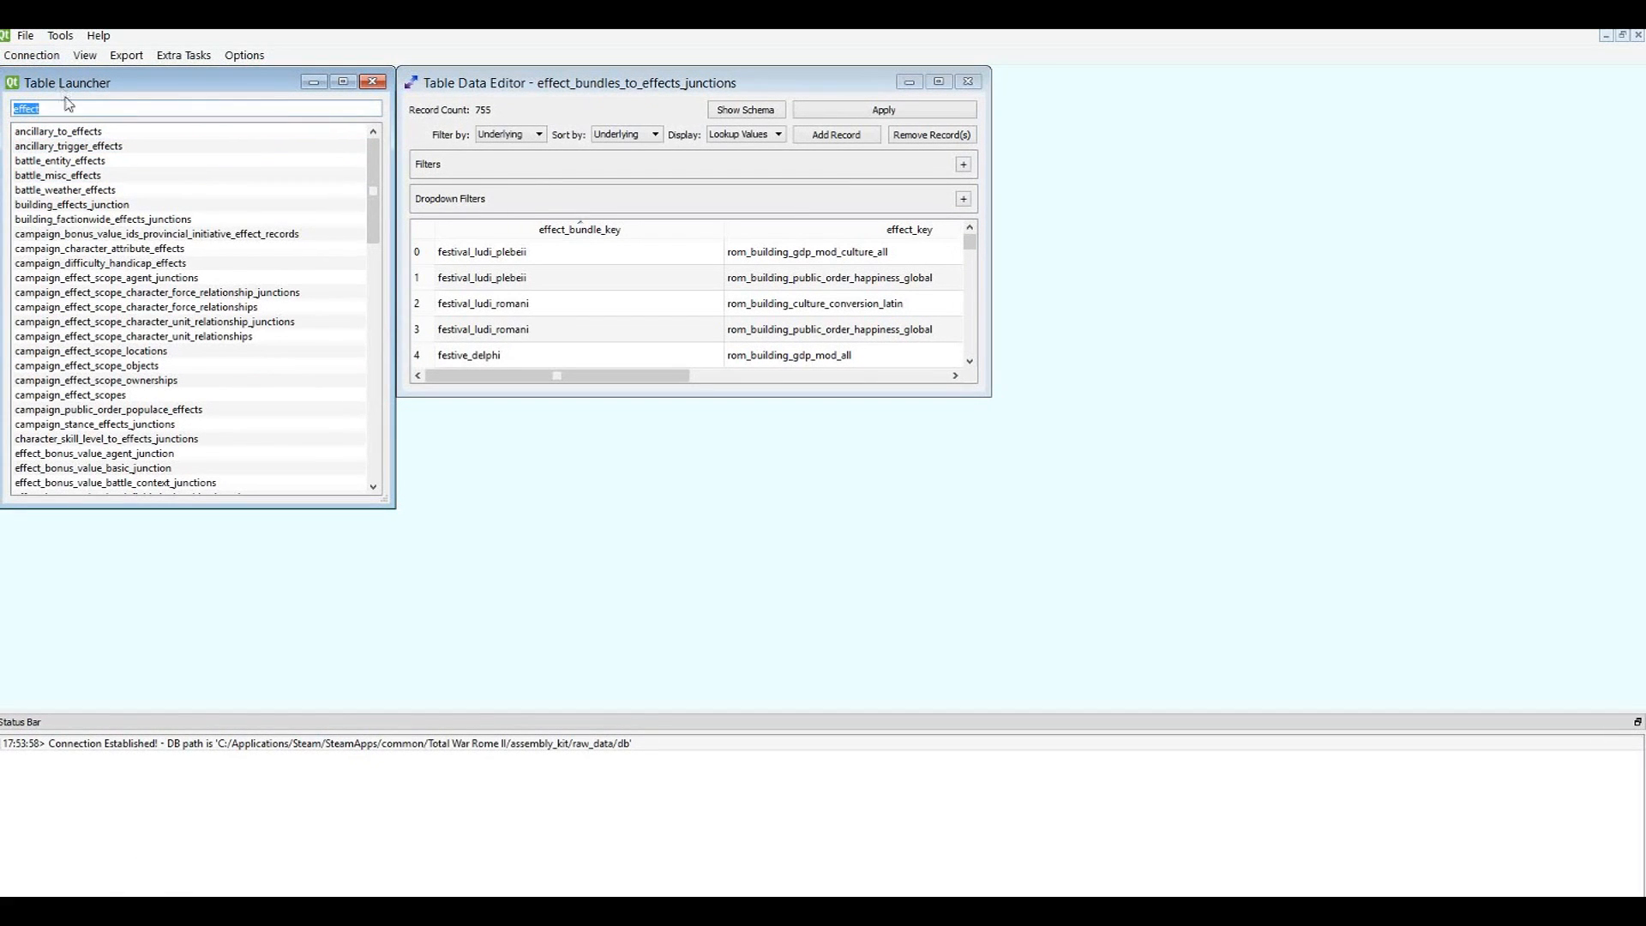
pyautogui.write('stab e')
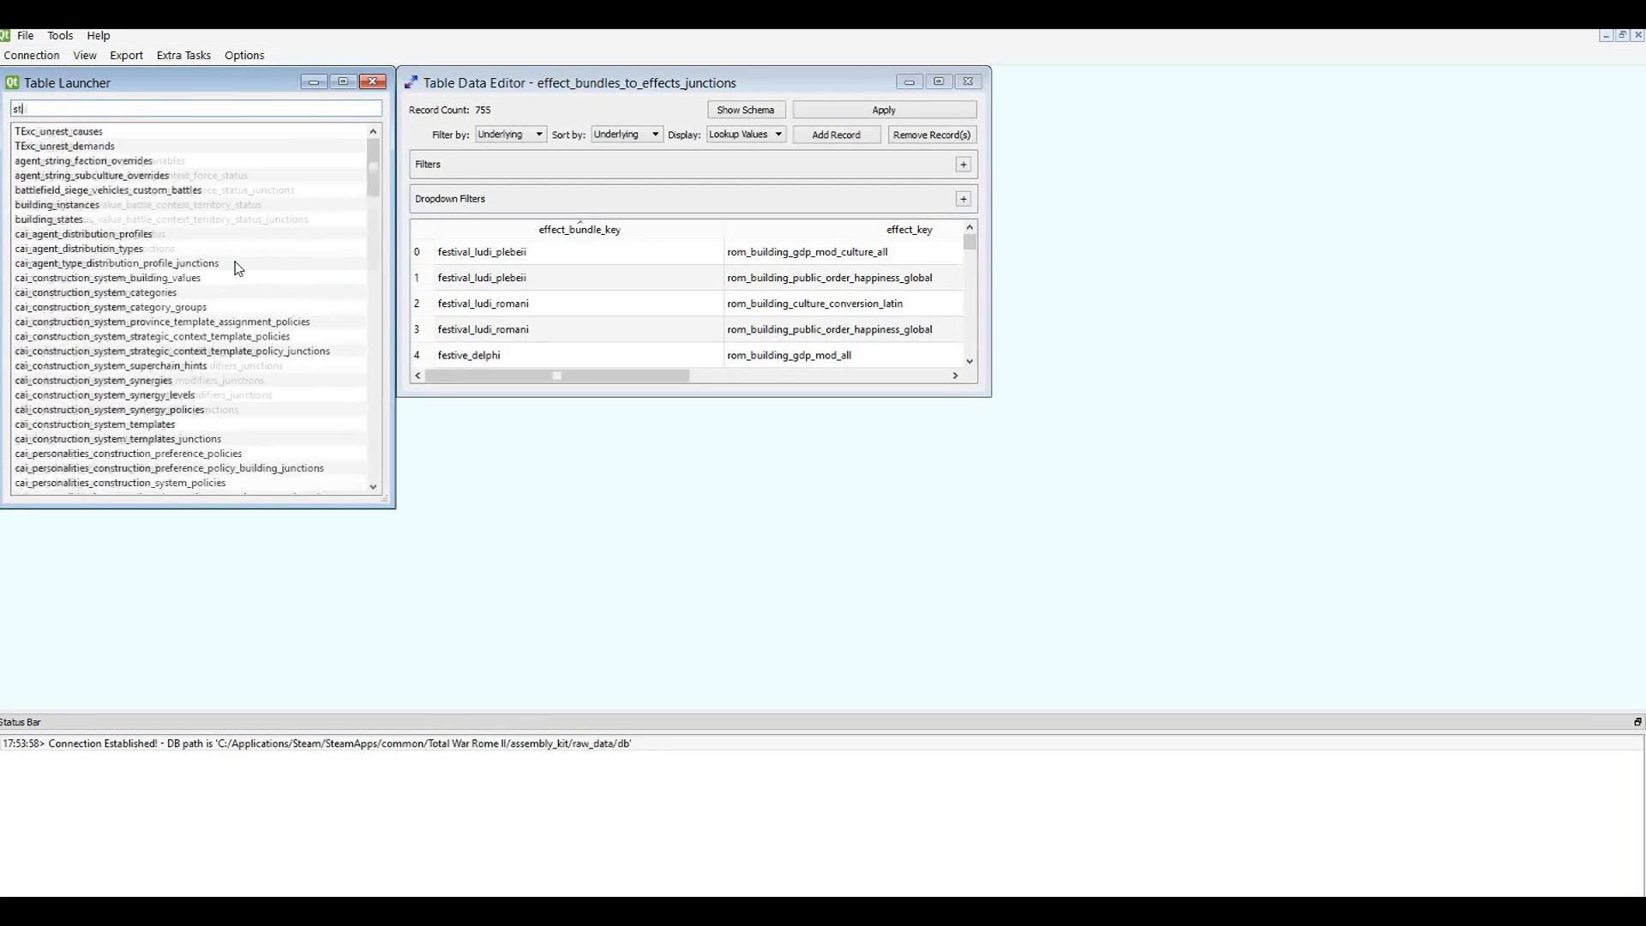
pyautogui.press('BackSpace')
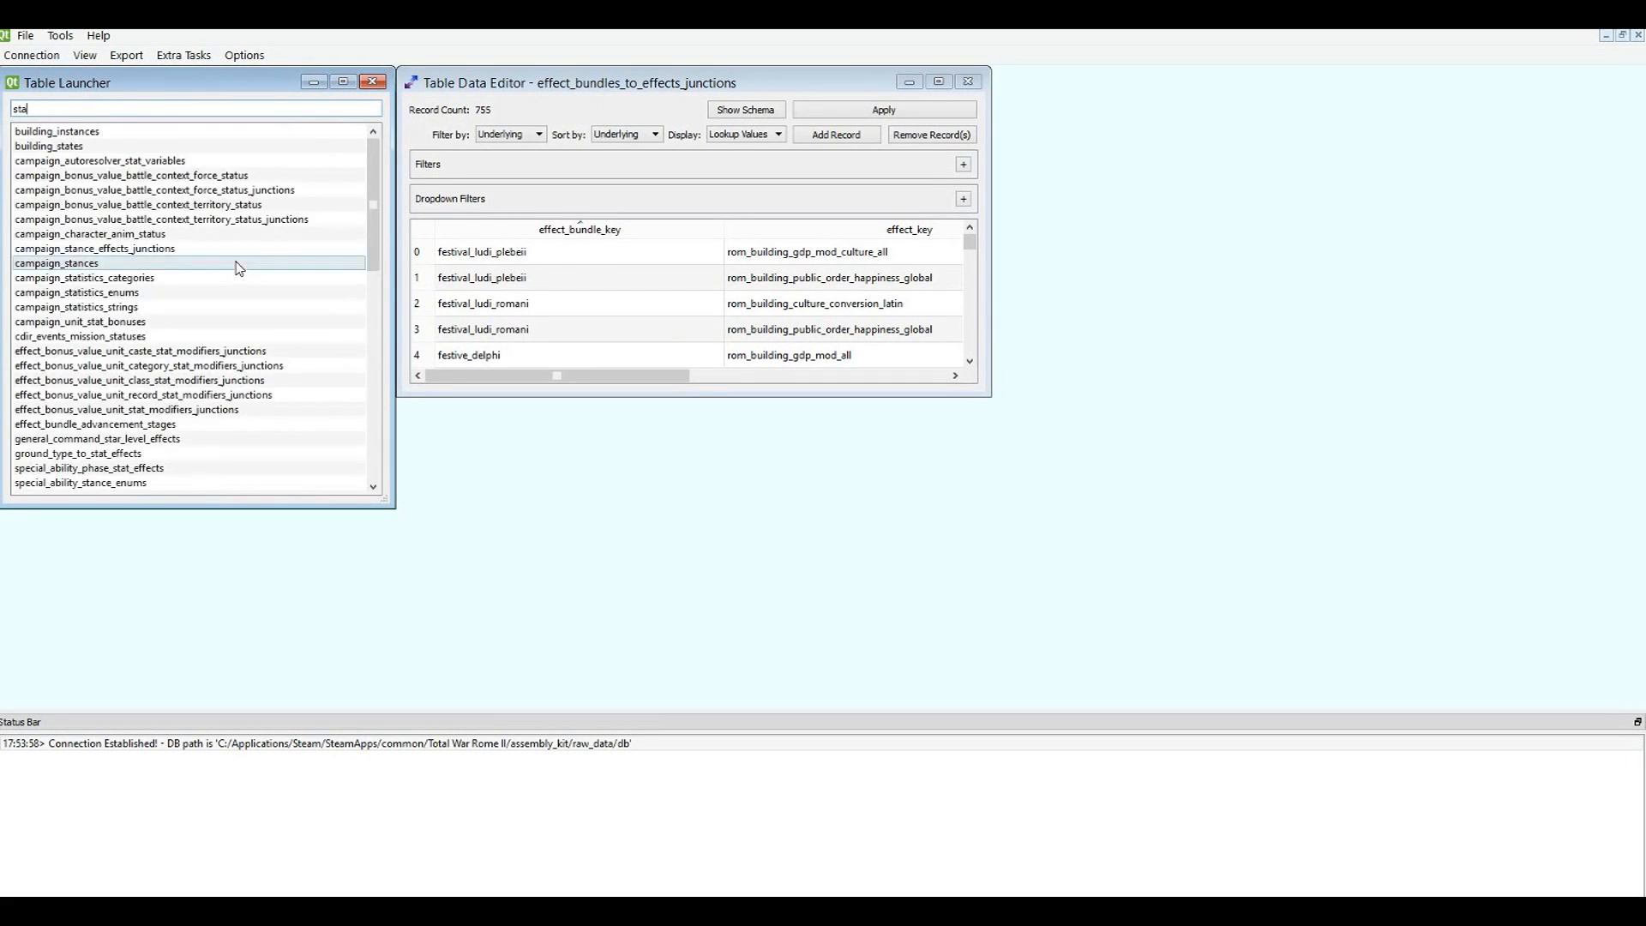
pyautogui.write('nce')
pyautogui.doubleClick(191, 146)
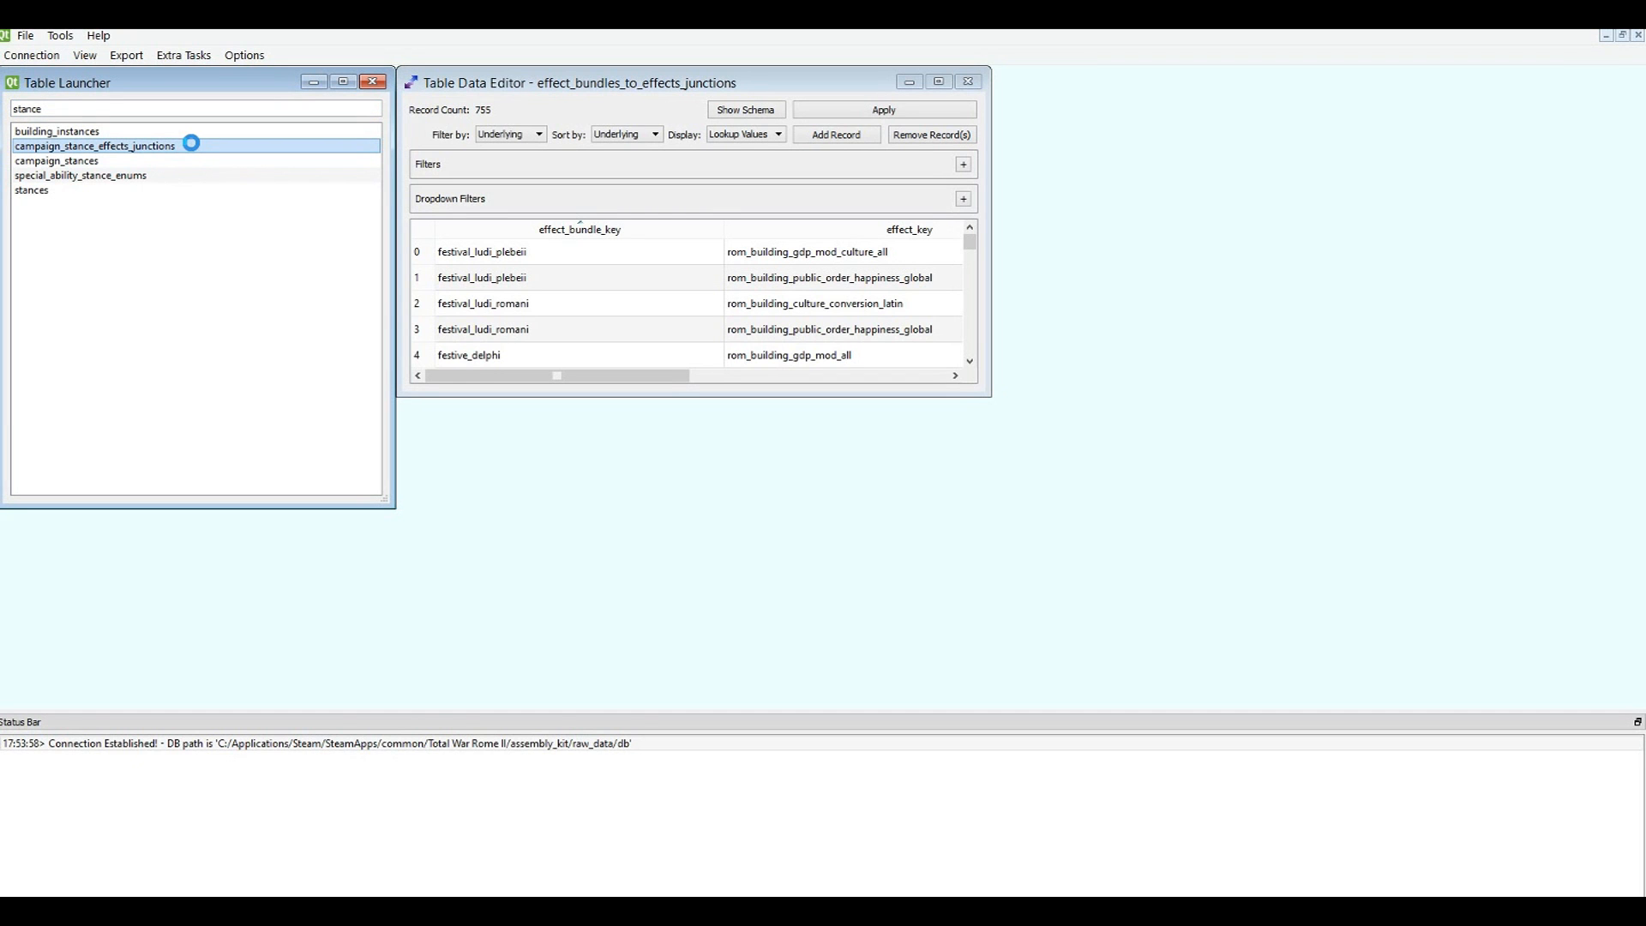
pyautogui.moveTo(996, 393); pyautogui.dragTo(149, 613)
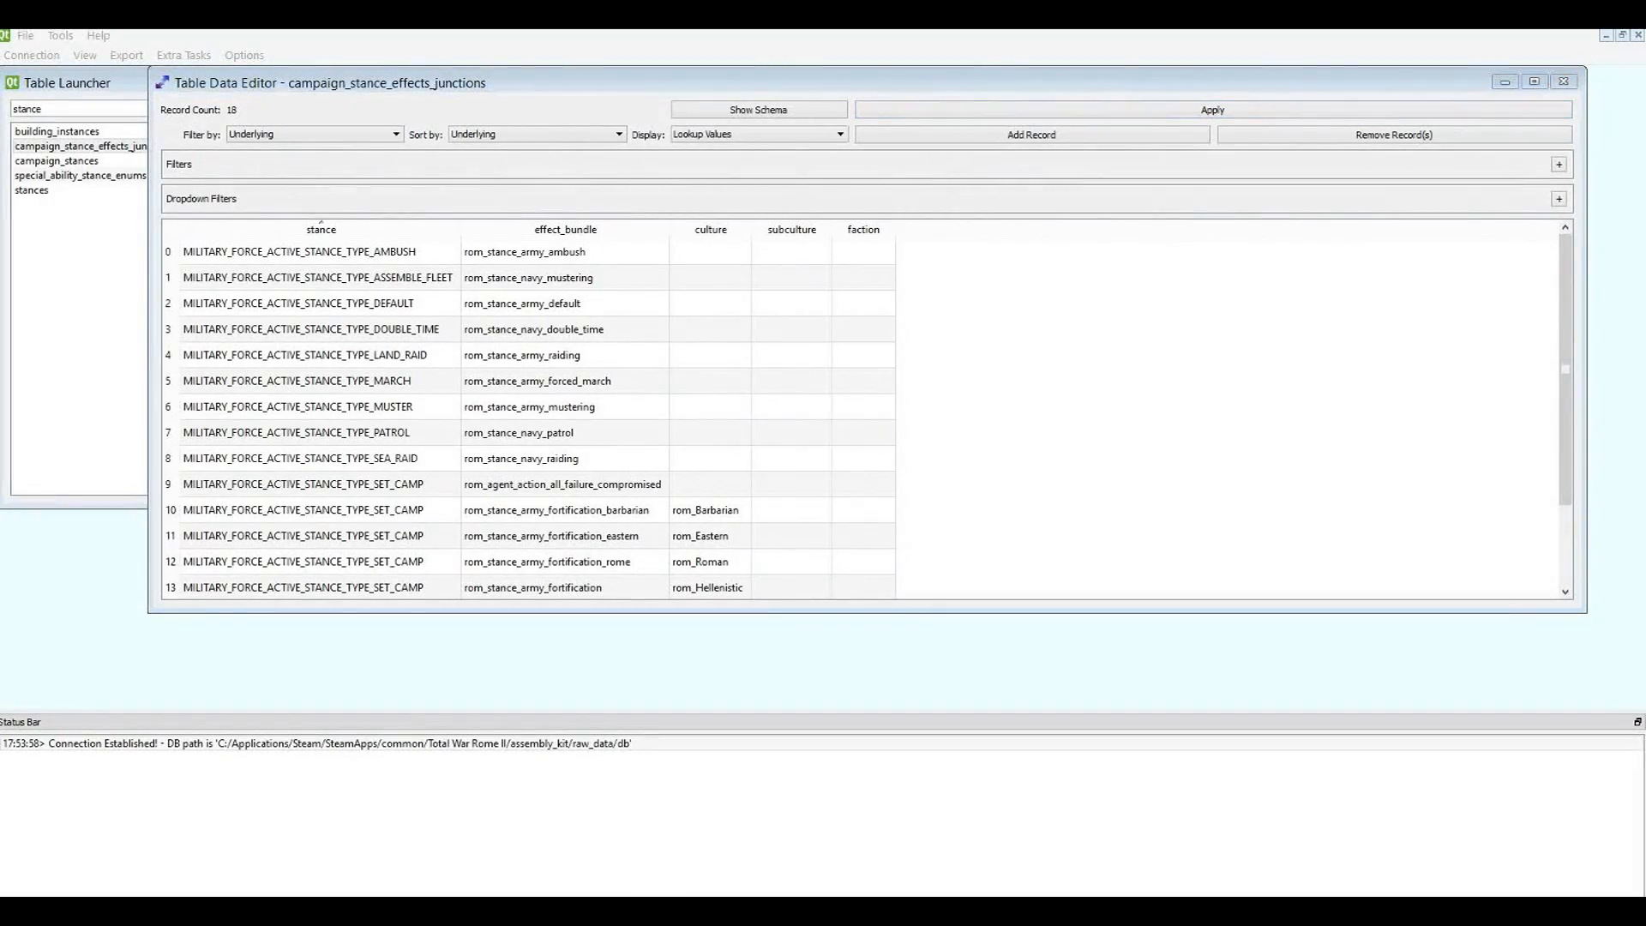
# Switch to the data_rome2.pack window in Pack File Manager and resize it to sit beside the stance table's effect bundles.
pyautogui.moveTo(546, 911)
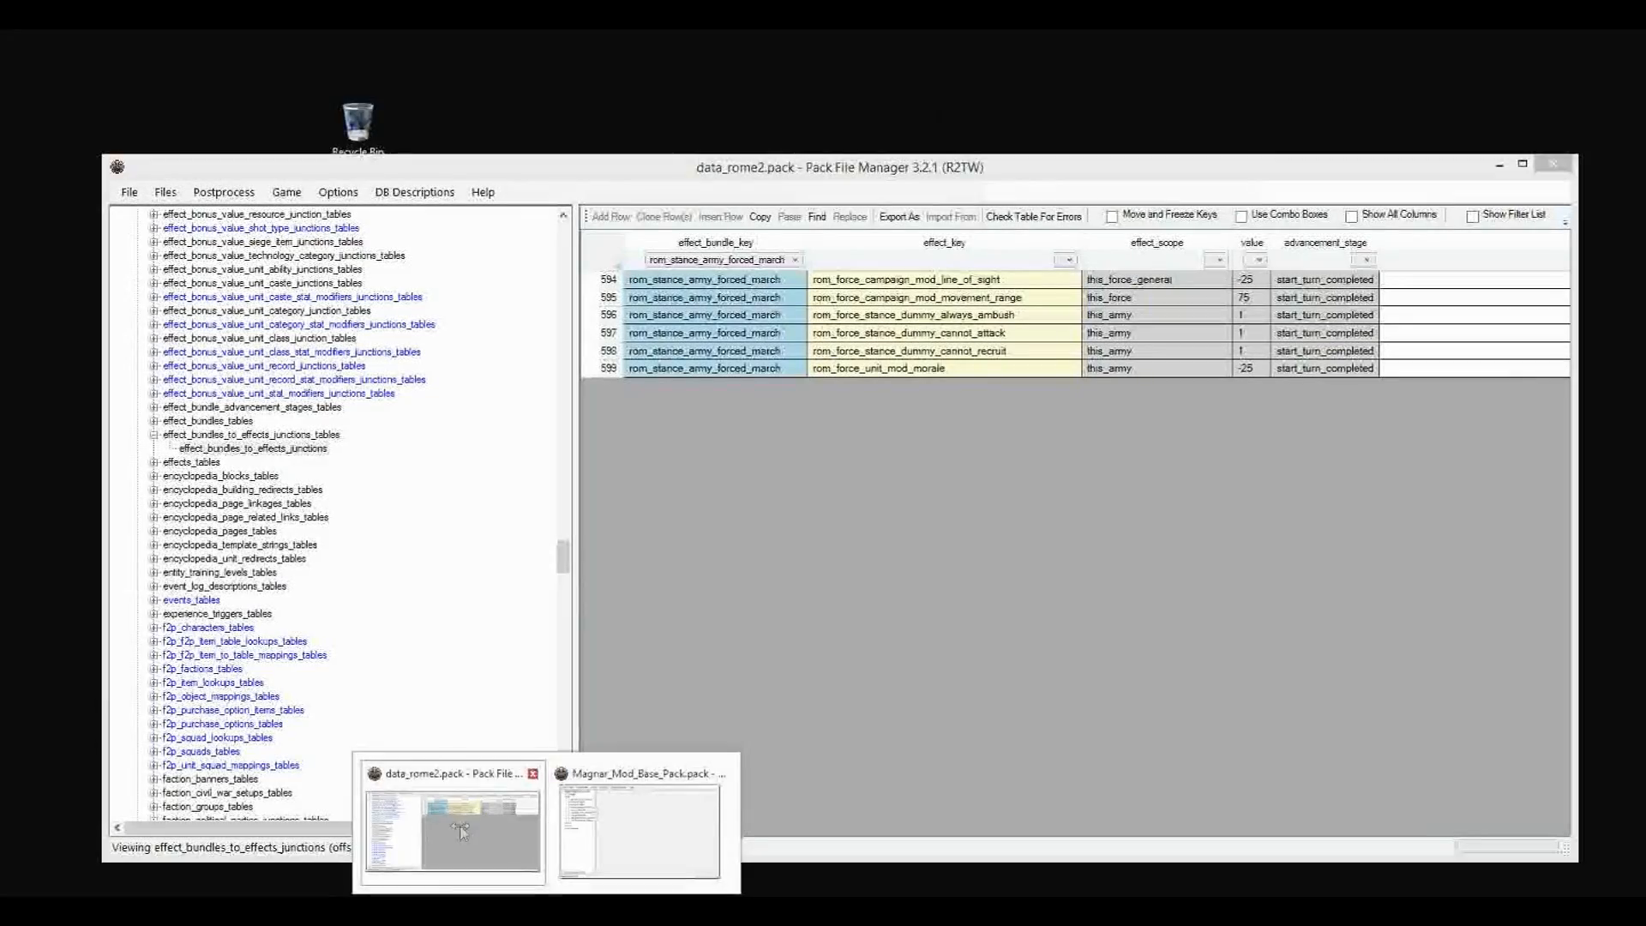
pyautogui.click(461, 832)
pyautogui.moveTo(103, 324); pyautogui.dragTo(641, 317)
pyautogui.moveTo(1050, 187); pyautogui.dragTo(1080, 122)
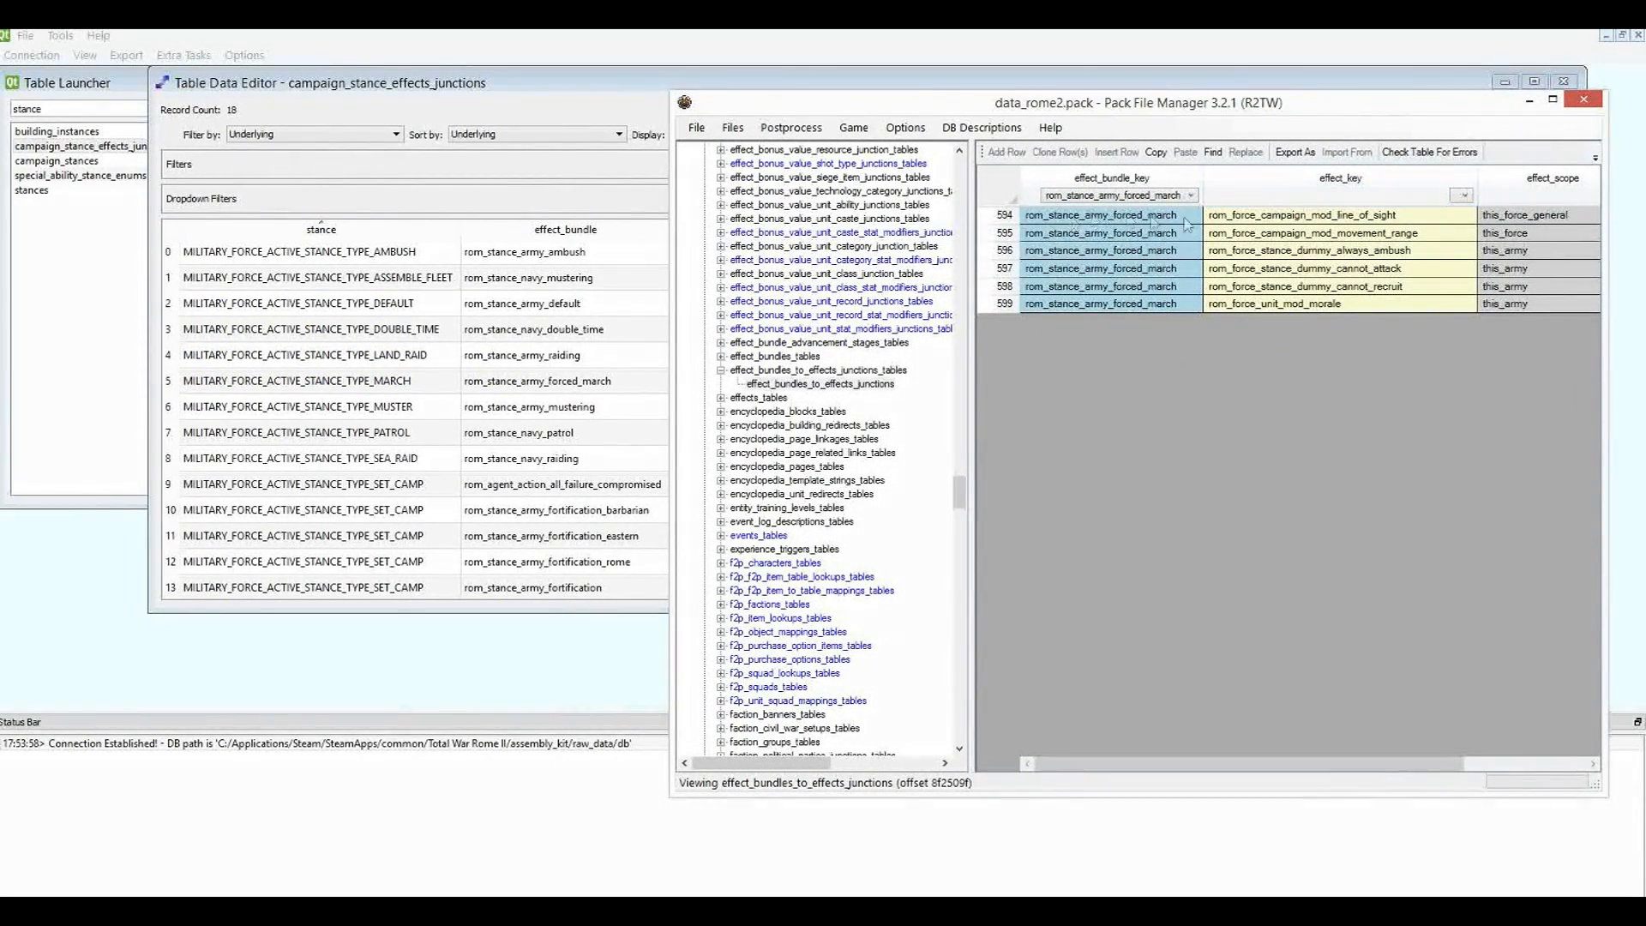
# Switch to the Assembly Kit stance table and locate the rom_stance_army_forced_march bundle in the MARCH row.
pyautogui.doubleClick(460, 86)
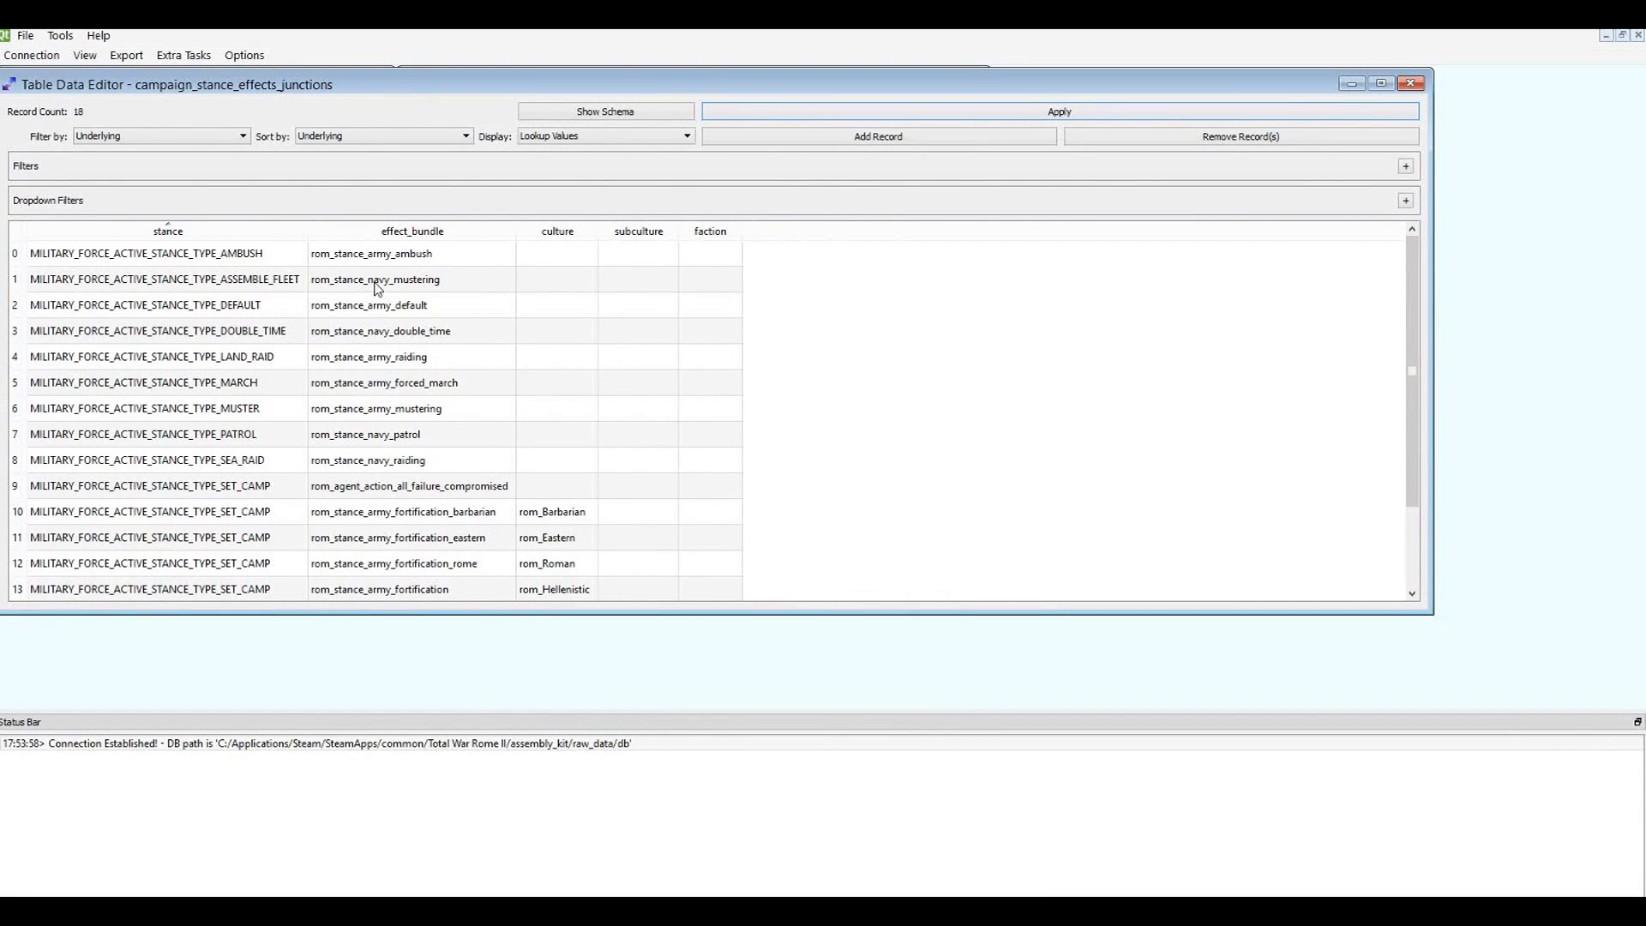
pyautogui.click(353, 461)
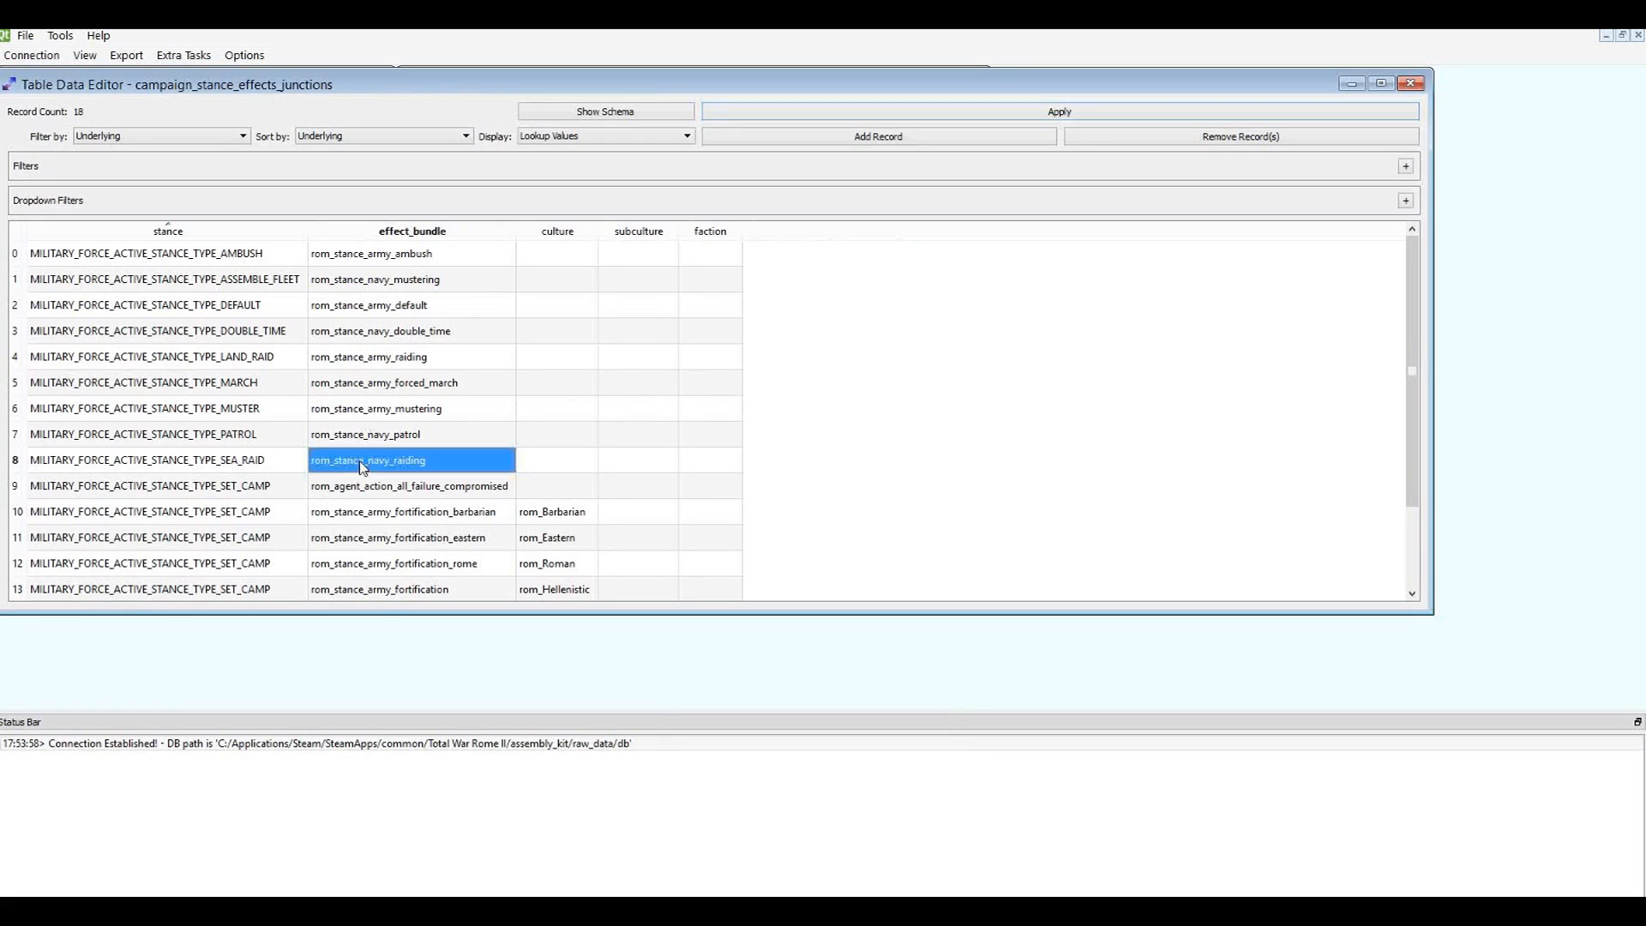
pyautogui.scroll(-2, 257, 558)
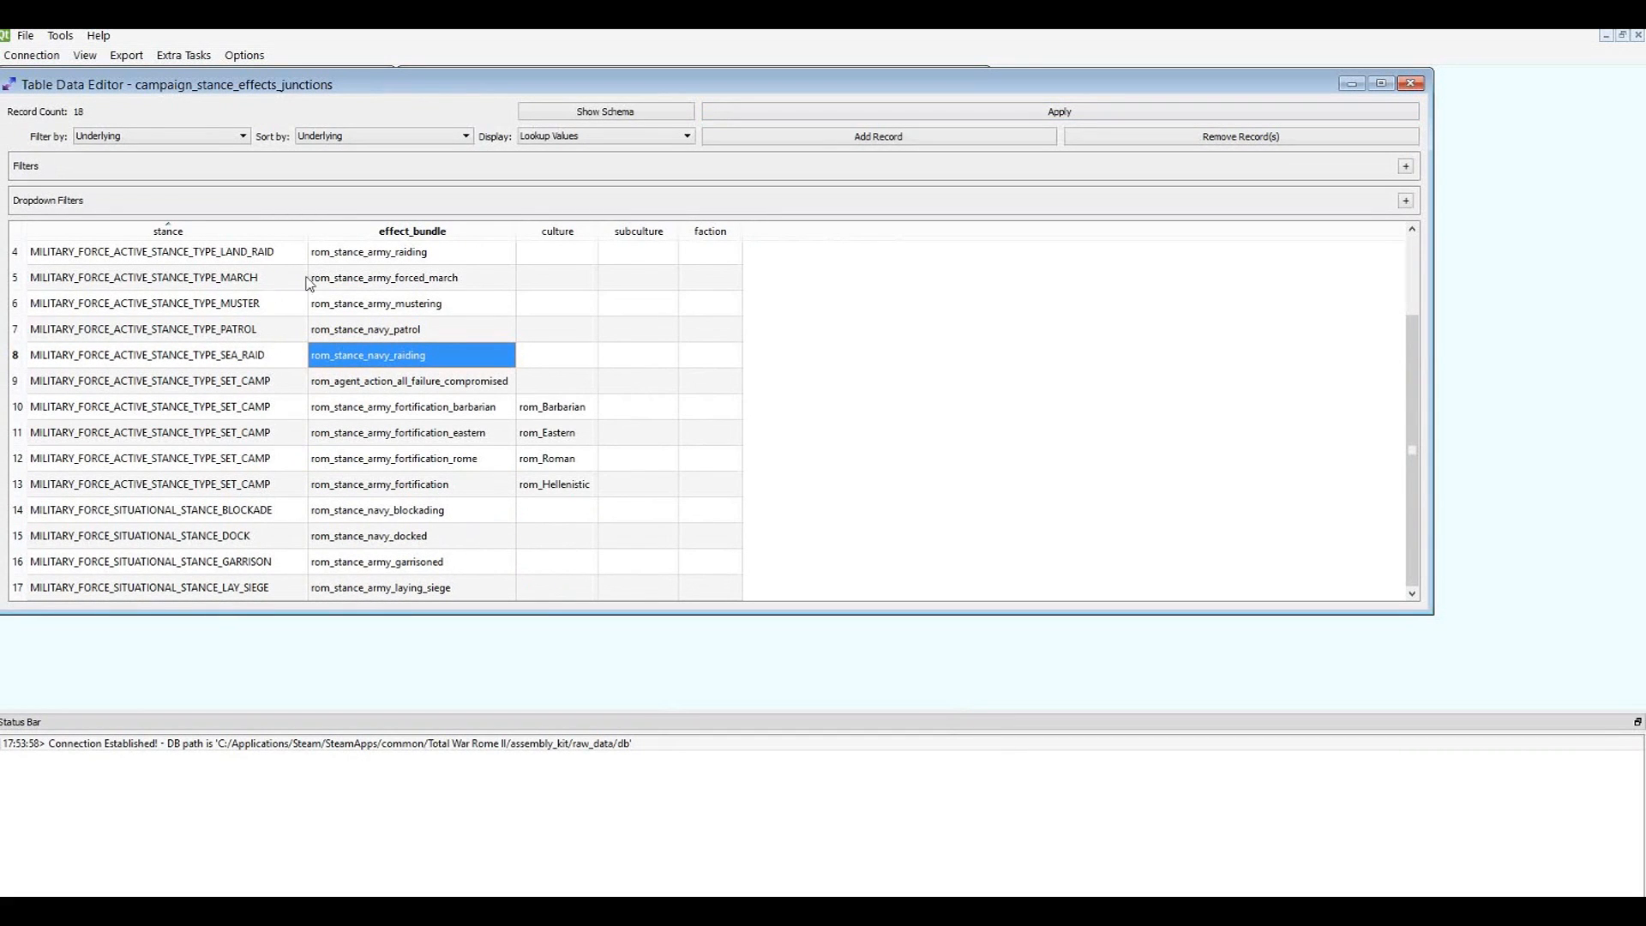
pyautogui.click(329, 277)
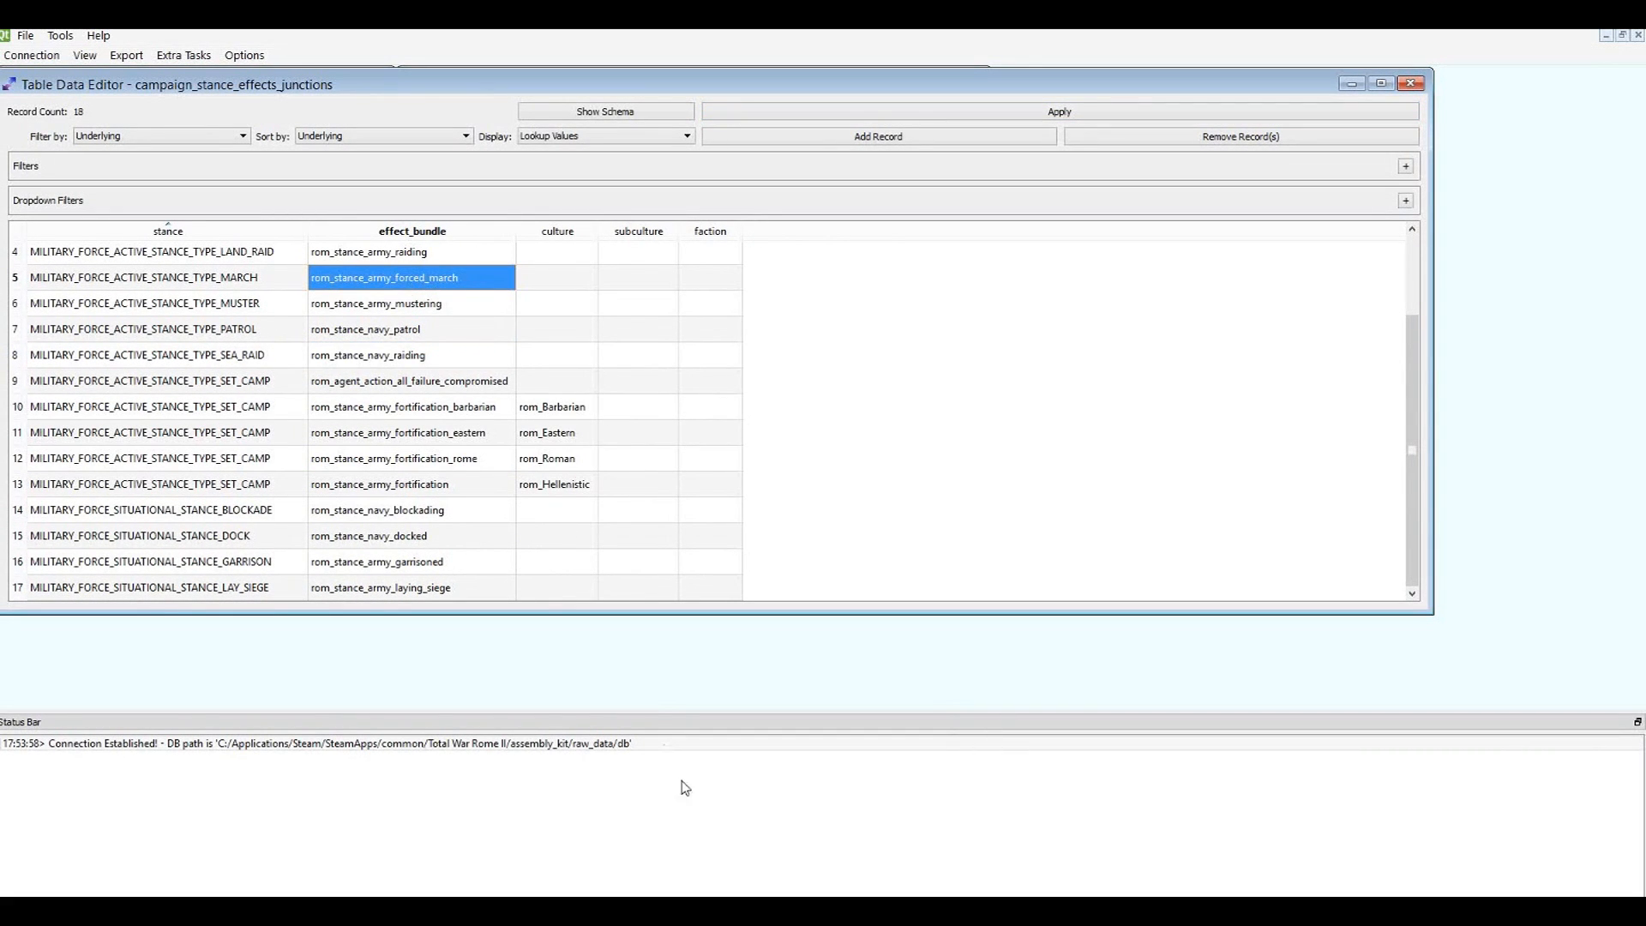
# Return to Pack File Manager and examine the forced march bundle's effect keys and scopes, including the movement range effect's value.
pyautogui.click(583, 894)
pyautogui.click(501, 836)
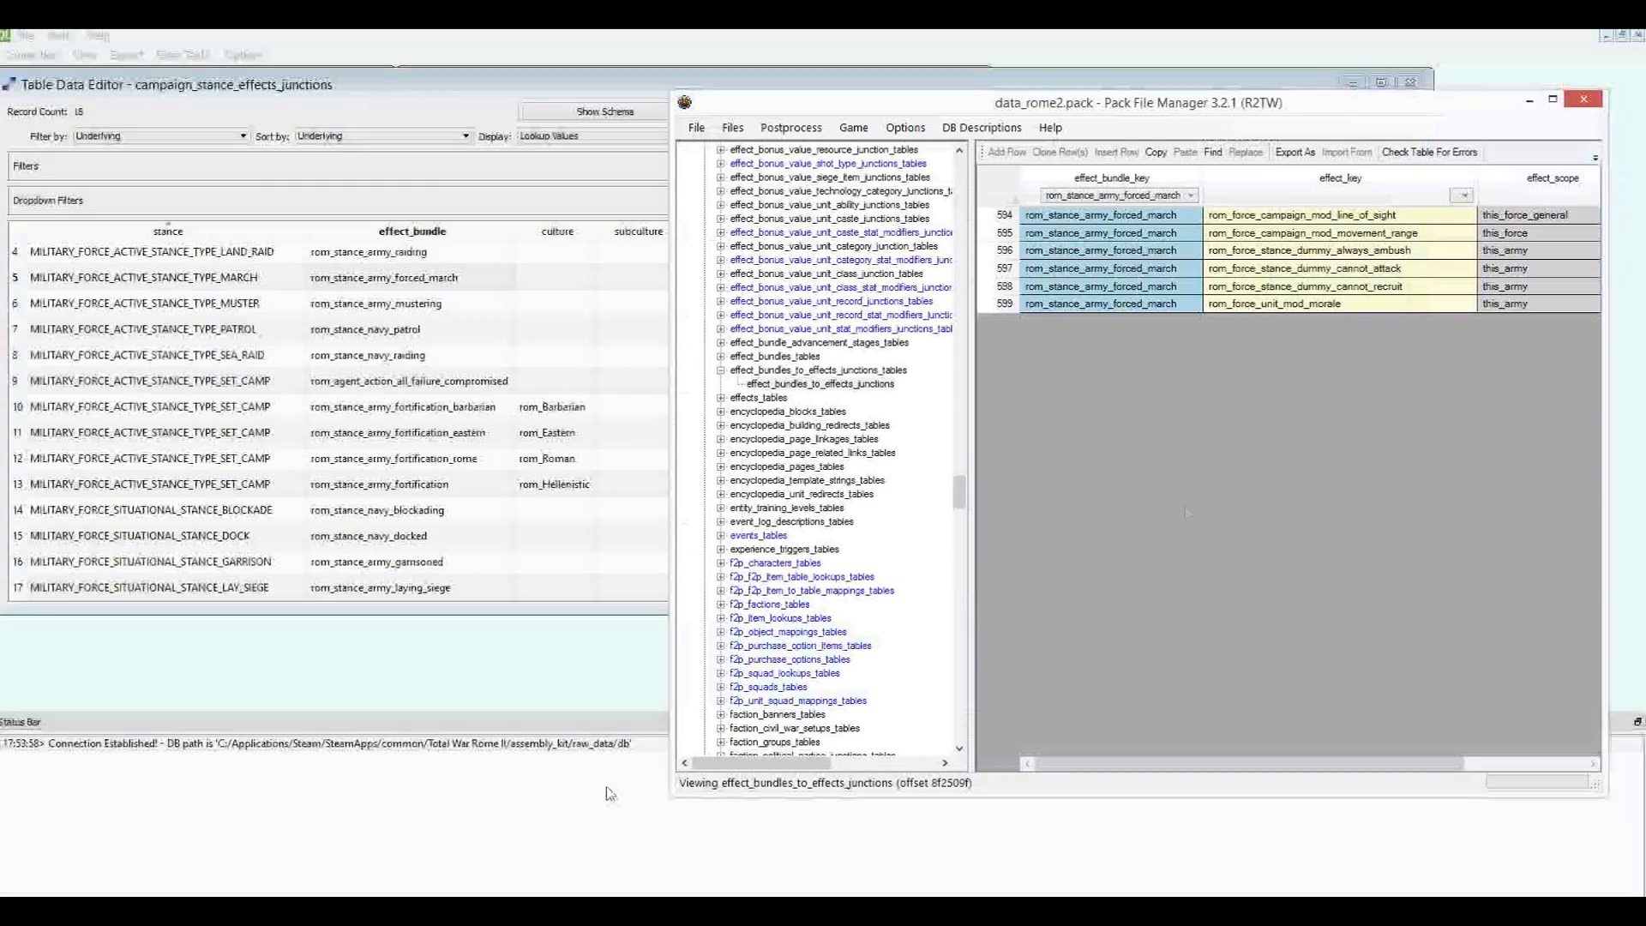
pyautogui.moveTo(1098, 764); pyautogui.dragTo(1349, 763)
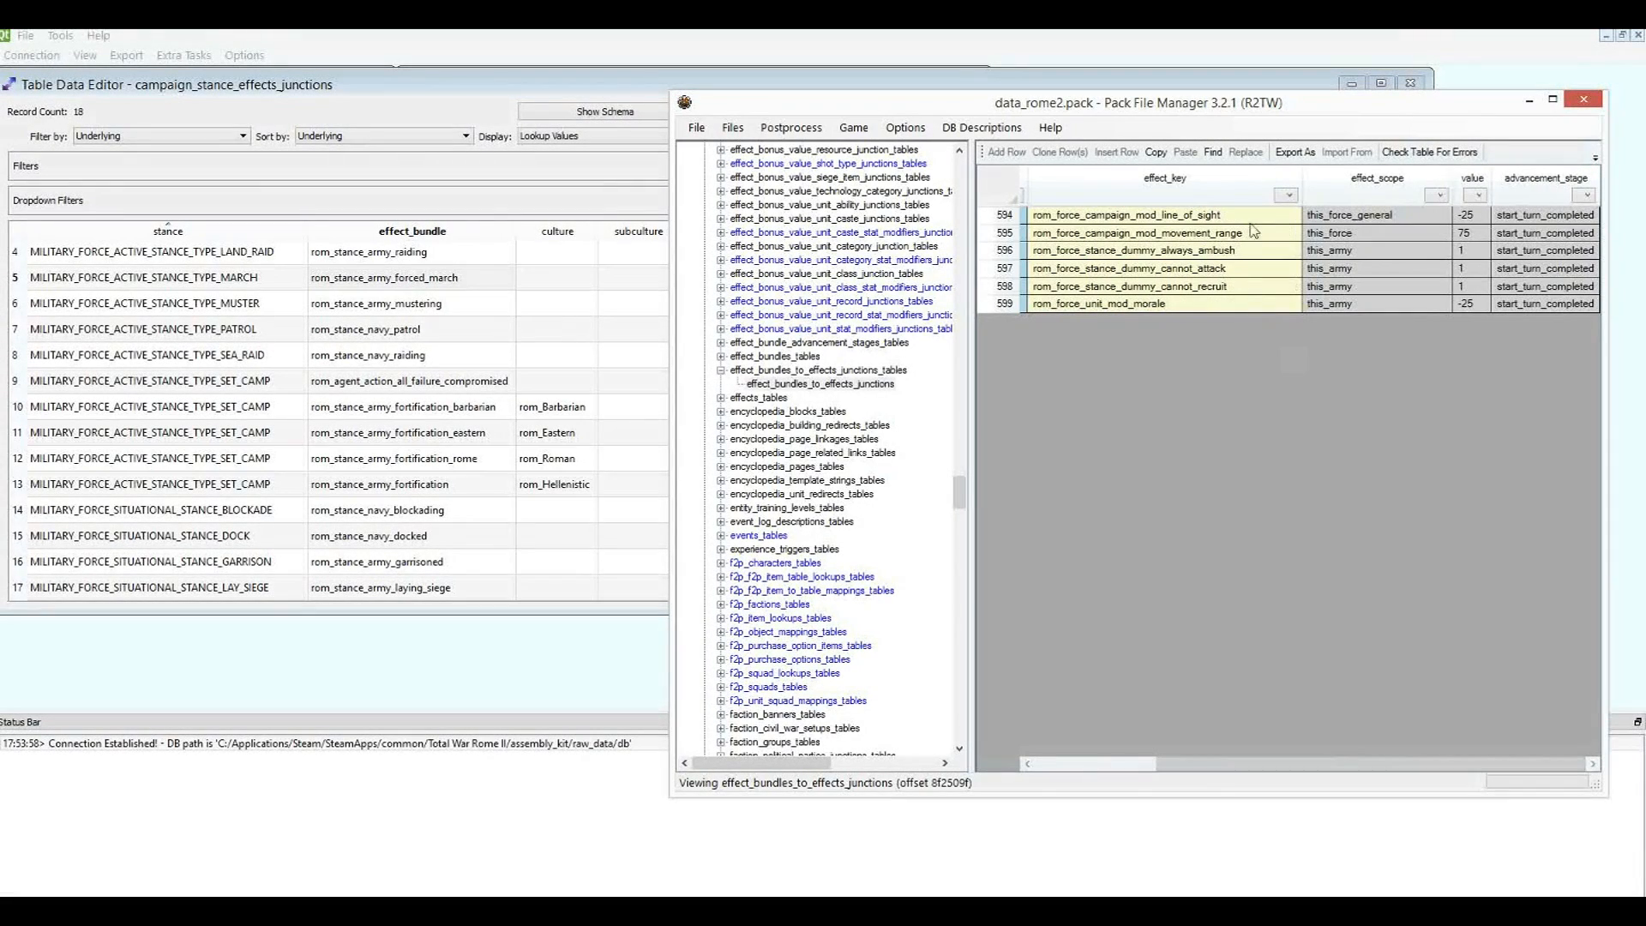
pyautogui.click(1225, 215)
pyautogui.moveTo(1225, 217); pyautogui.dragTo(1228, 306)
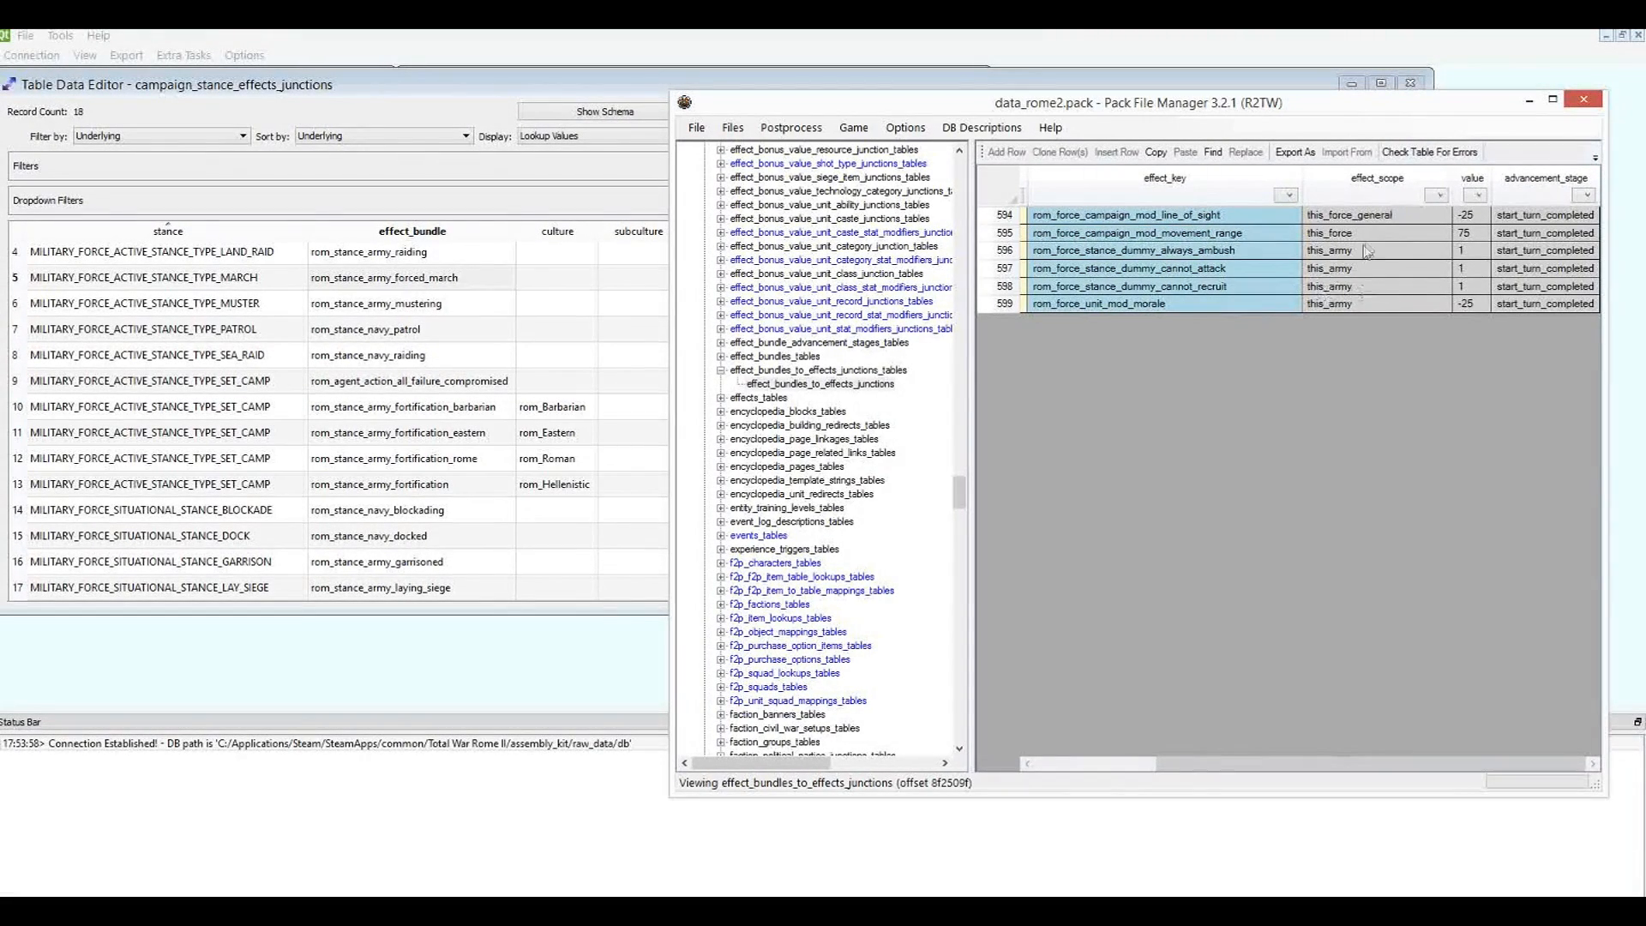
pyautogui.moveTo(1353, 216); pyautogui.dragTo(1364, 303)
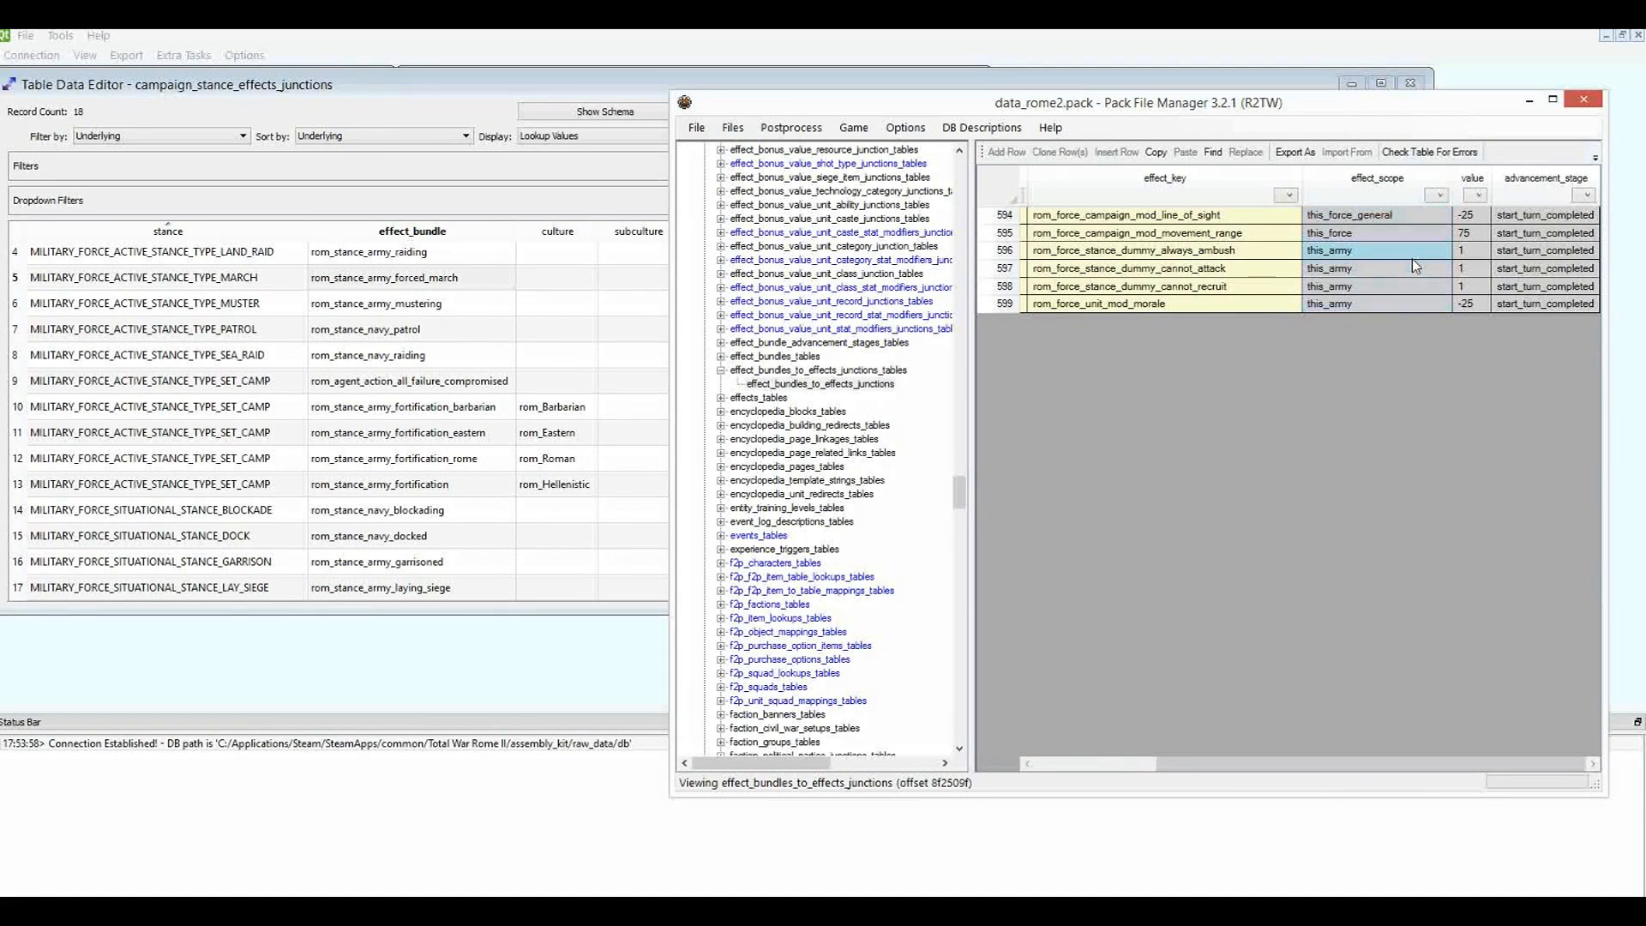
pyautogui.click(1376, 254)
pyautogui.click(1062, 236)
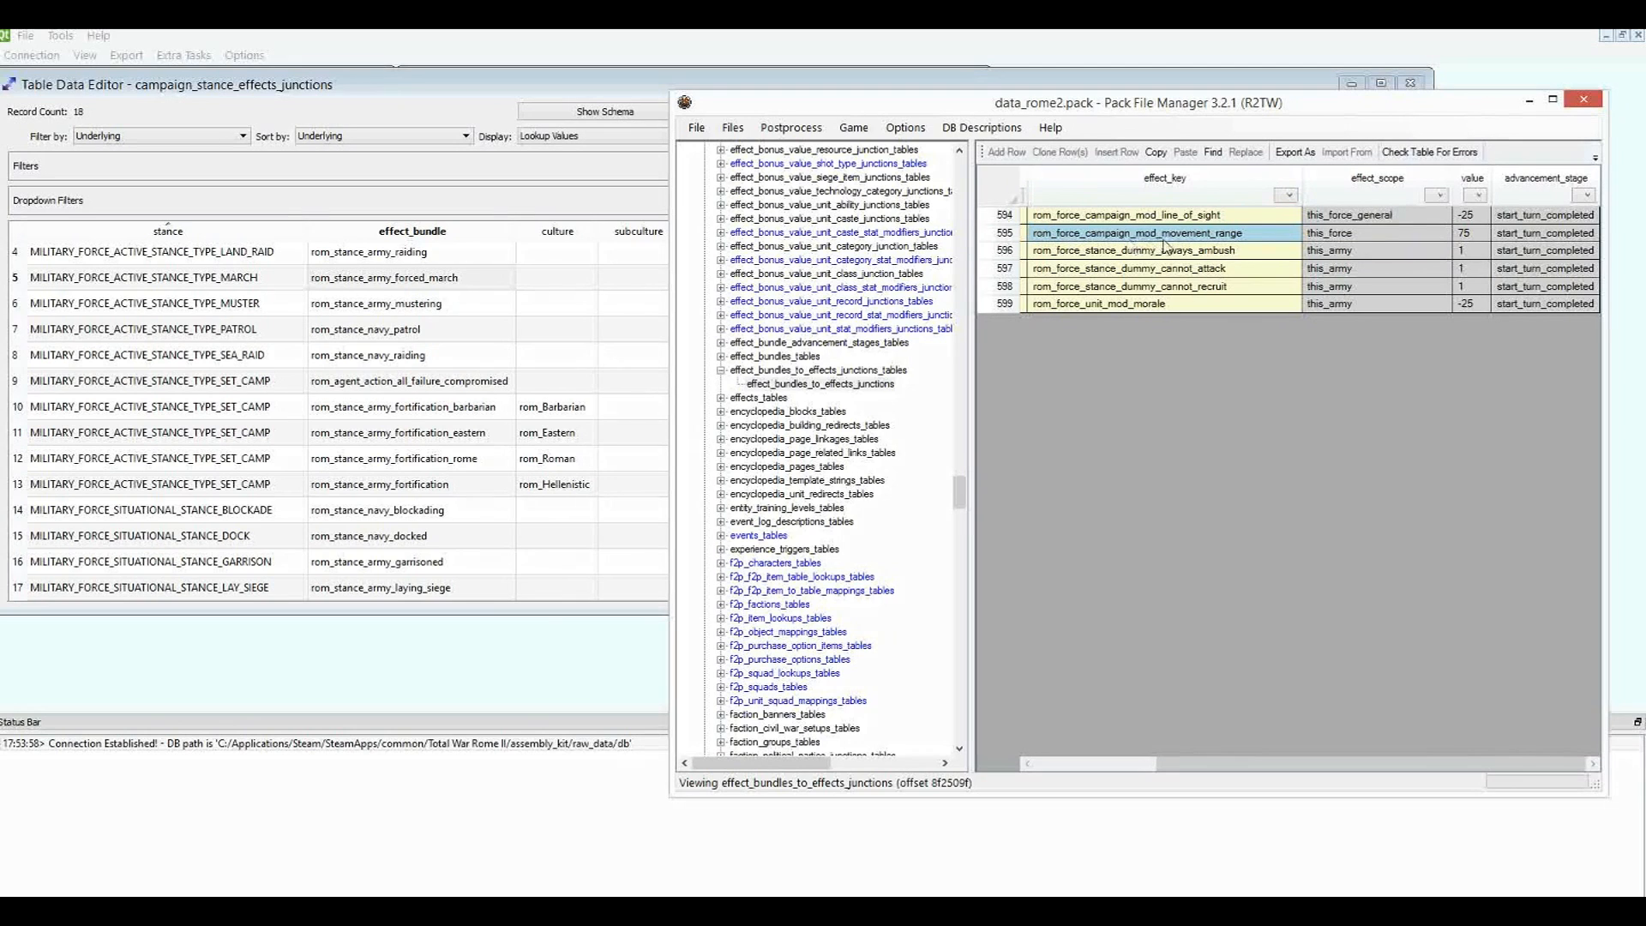
pyautogui.click(1474, 234)
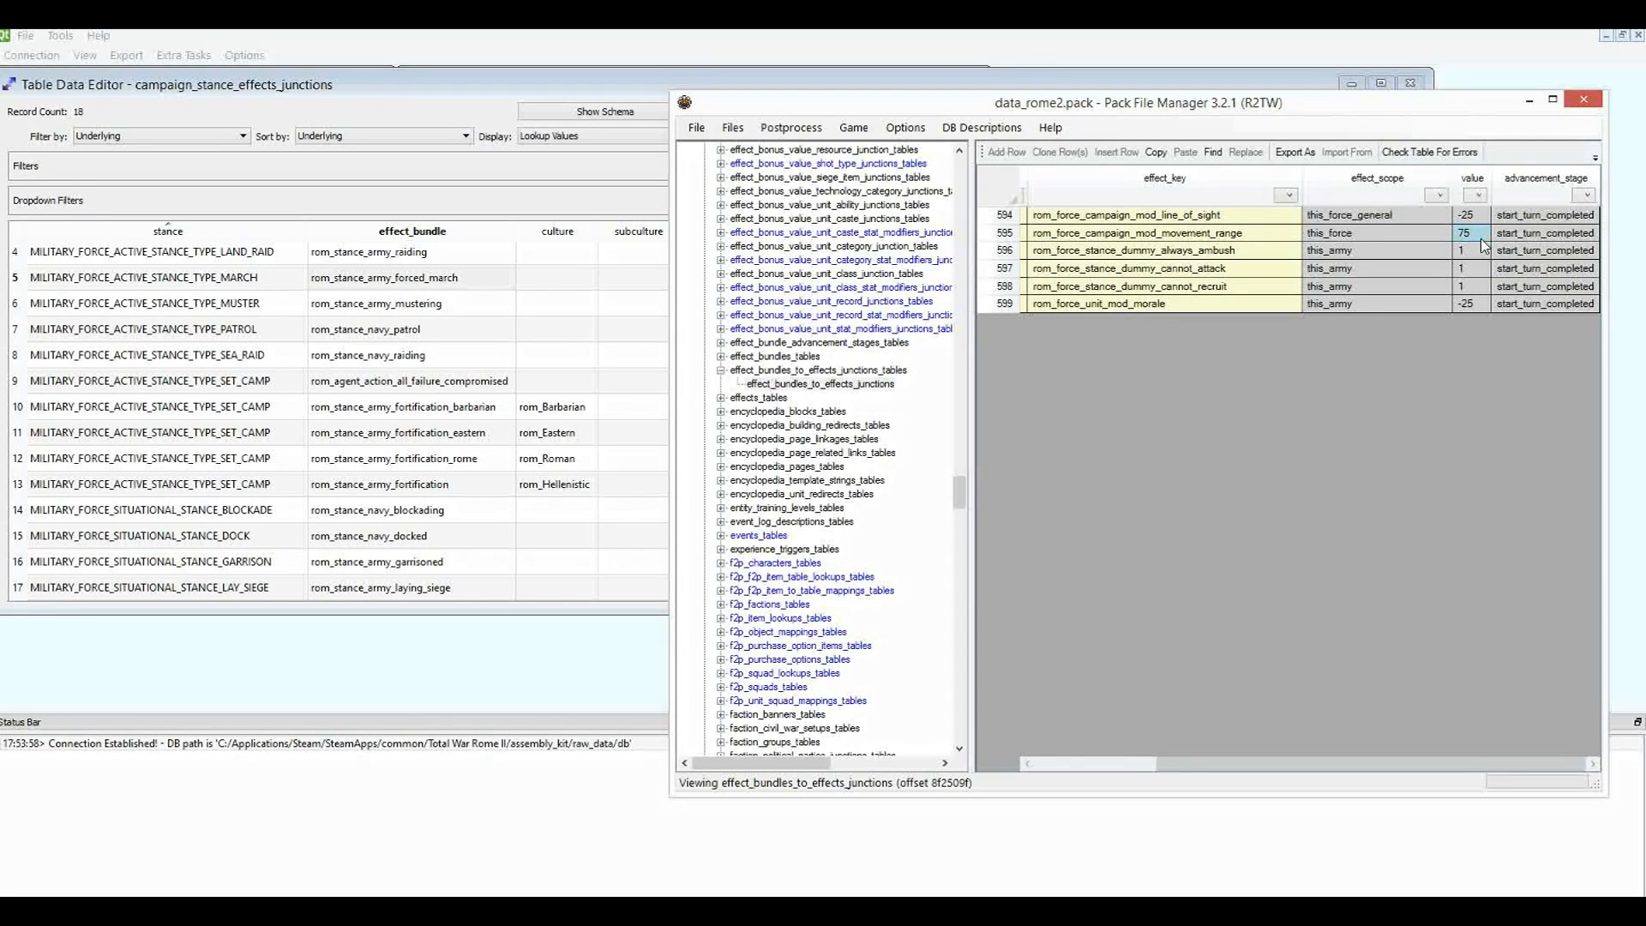
# Widen the data_rome2.pack window and narrow its file tree to show every column of the forced march effects.
pyautogui.moveTo(1204, 762); pyautogui.dragTo(906, 797)
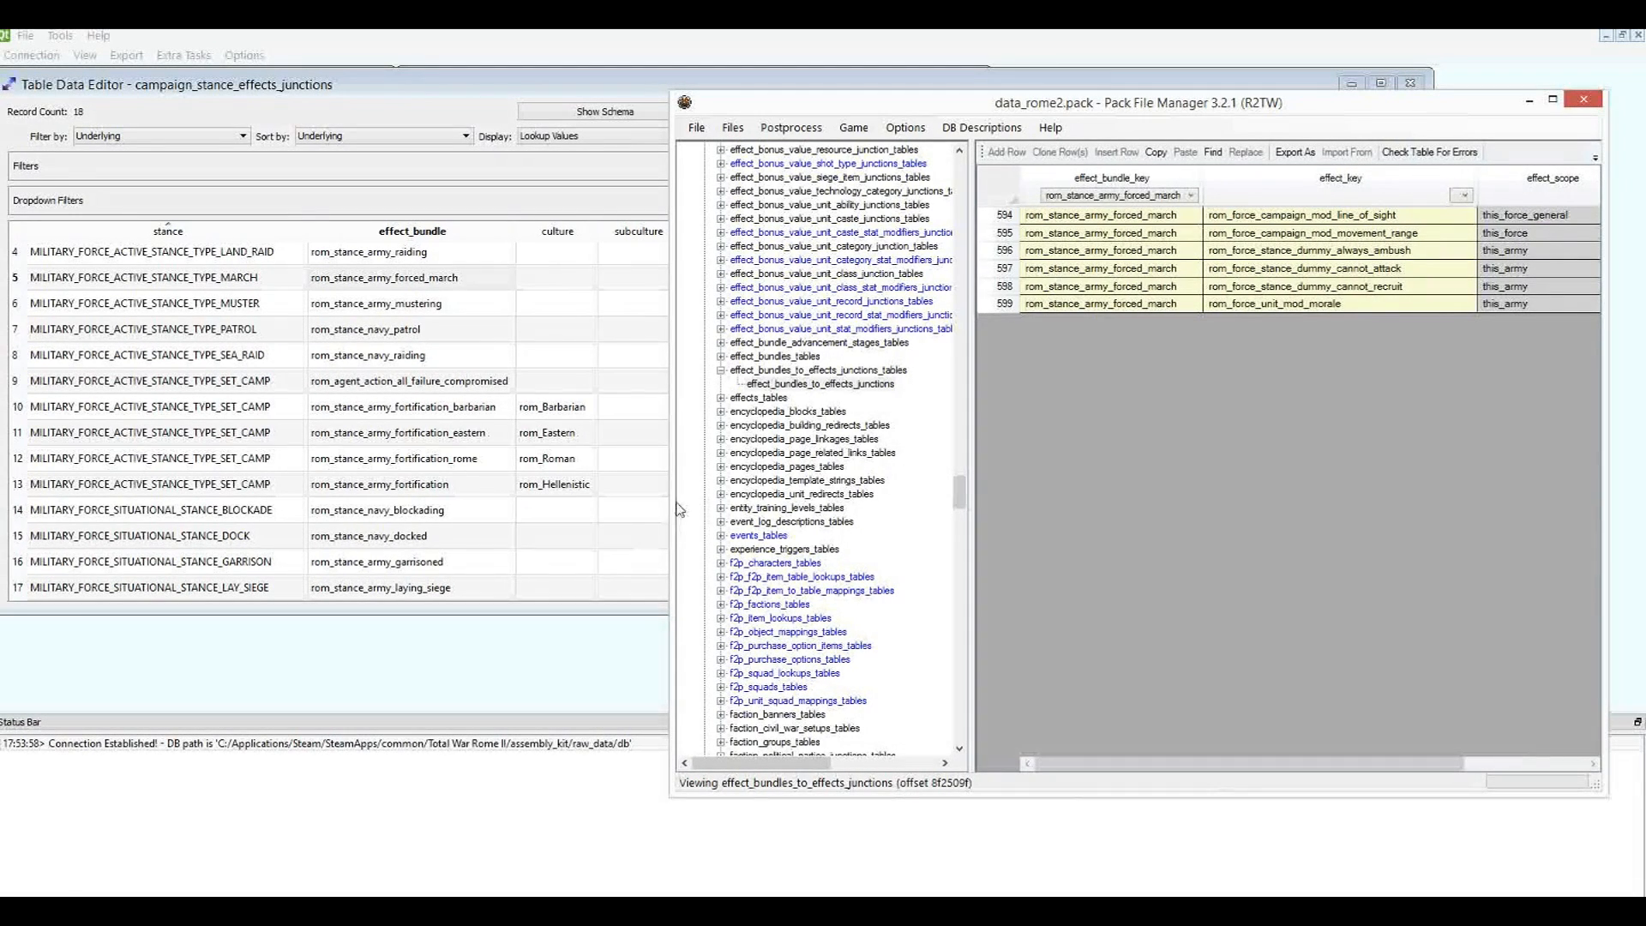
pyautogui.moveTo(673, 513); pyautogui.dragTo(55, 533)
pyautogui.moveTo(551, 455); pyautogui.dragTo(470, 455)
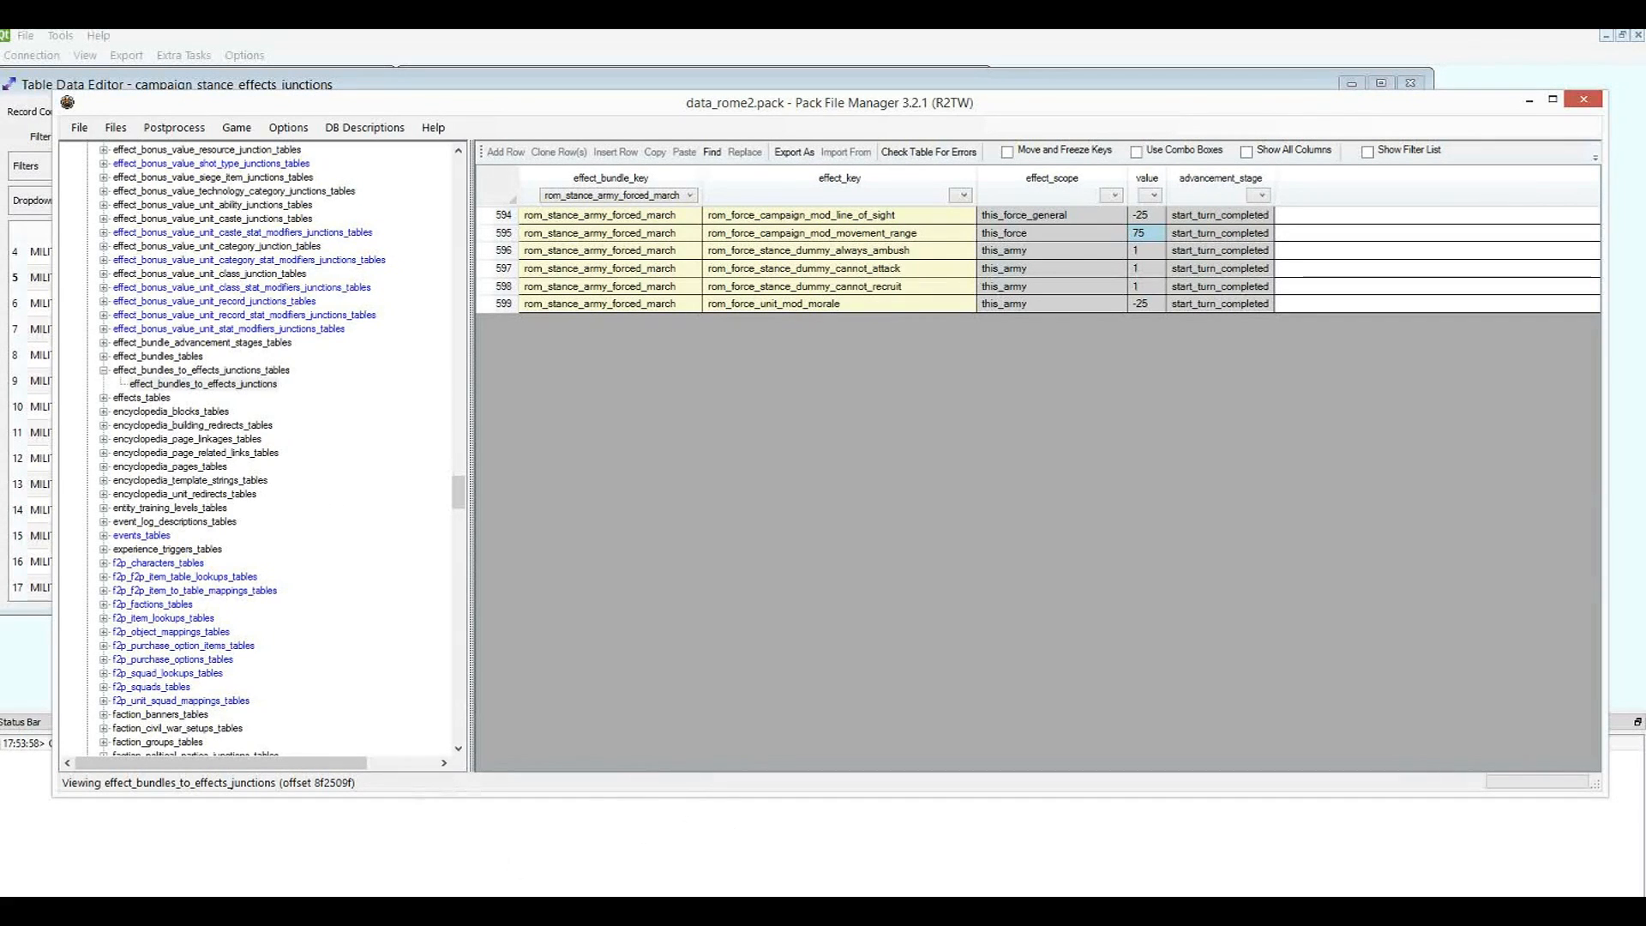
# Switch to the Magnar_Mod_Base_Pack.pack window and reposition it over the data_rome2.pack window.
pyautogui.moveTo(546, 911)
pyautogui.moveTo(605, 891)
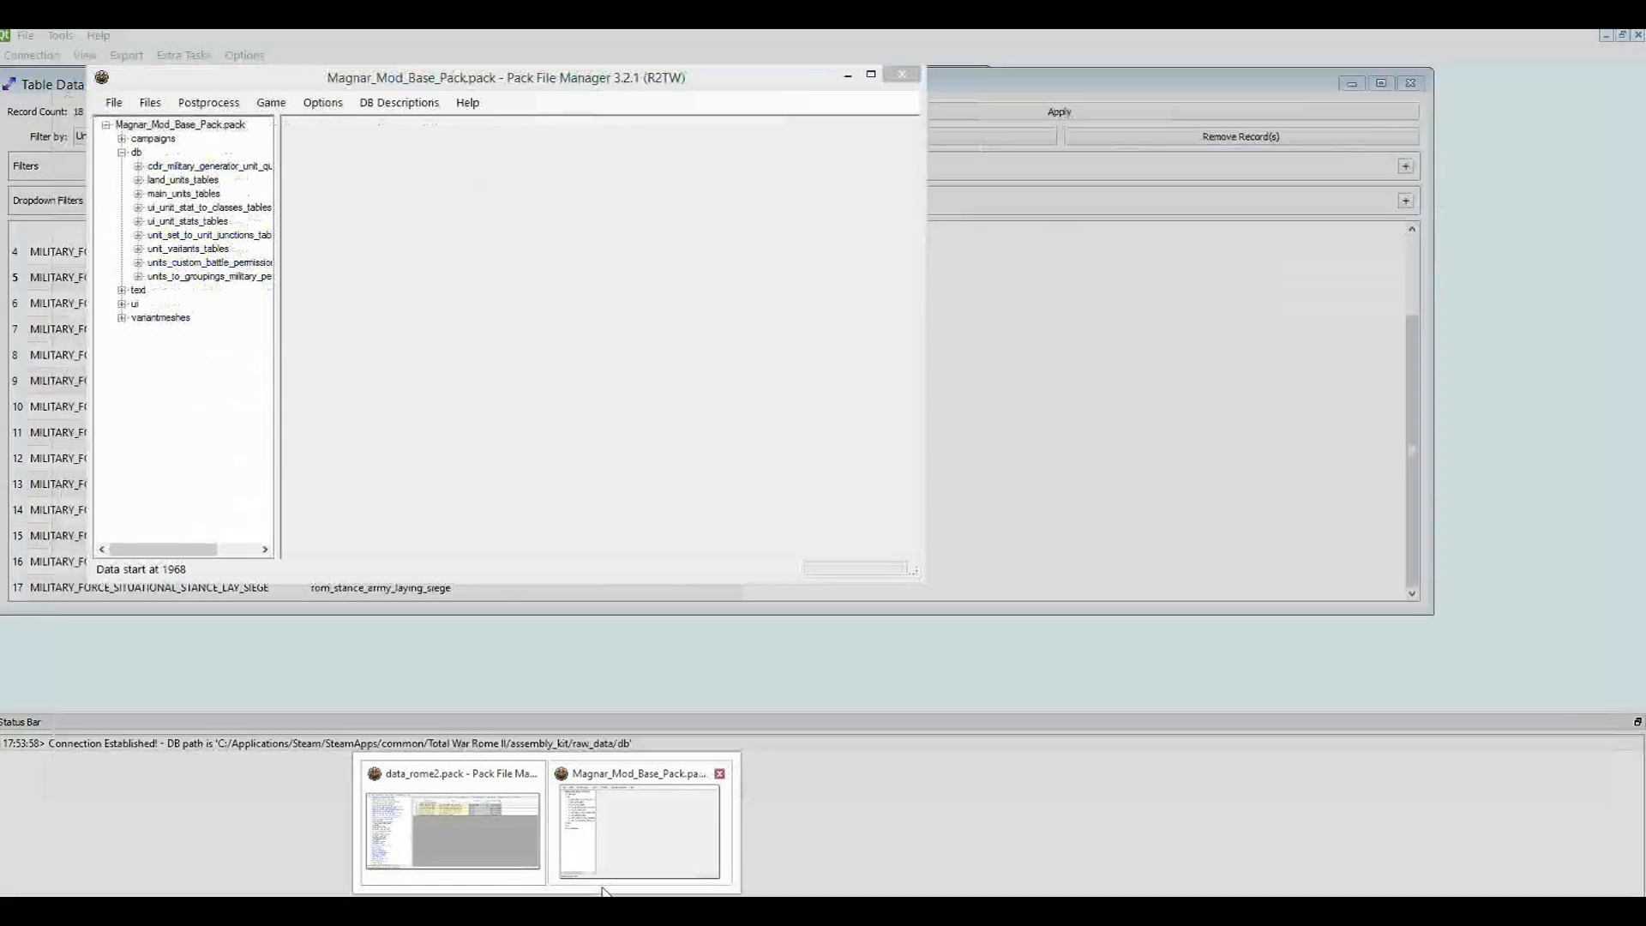
pyautogui.click(604, 891)
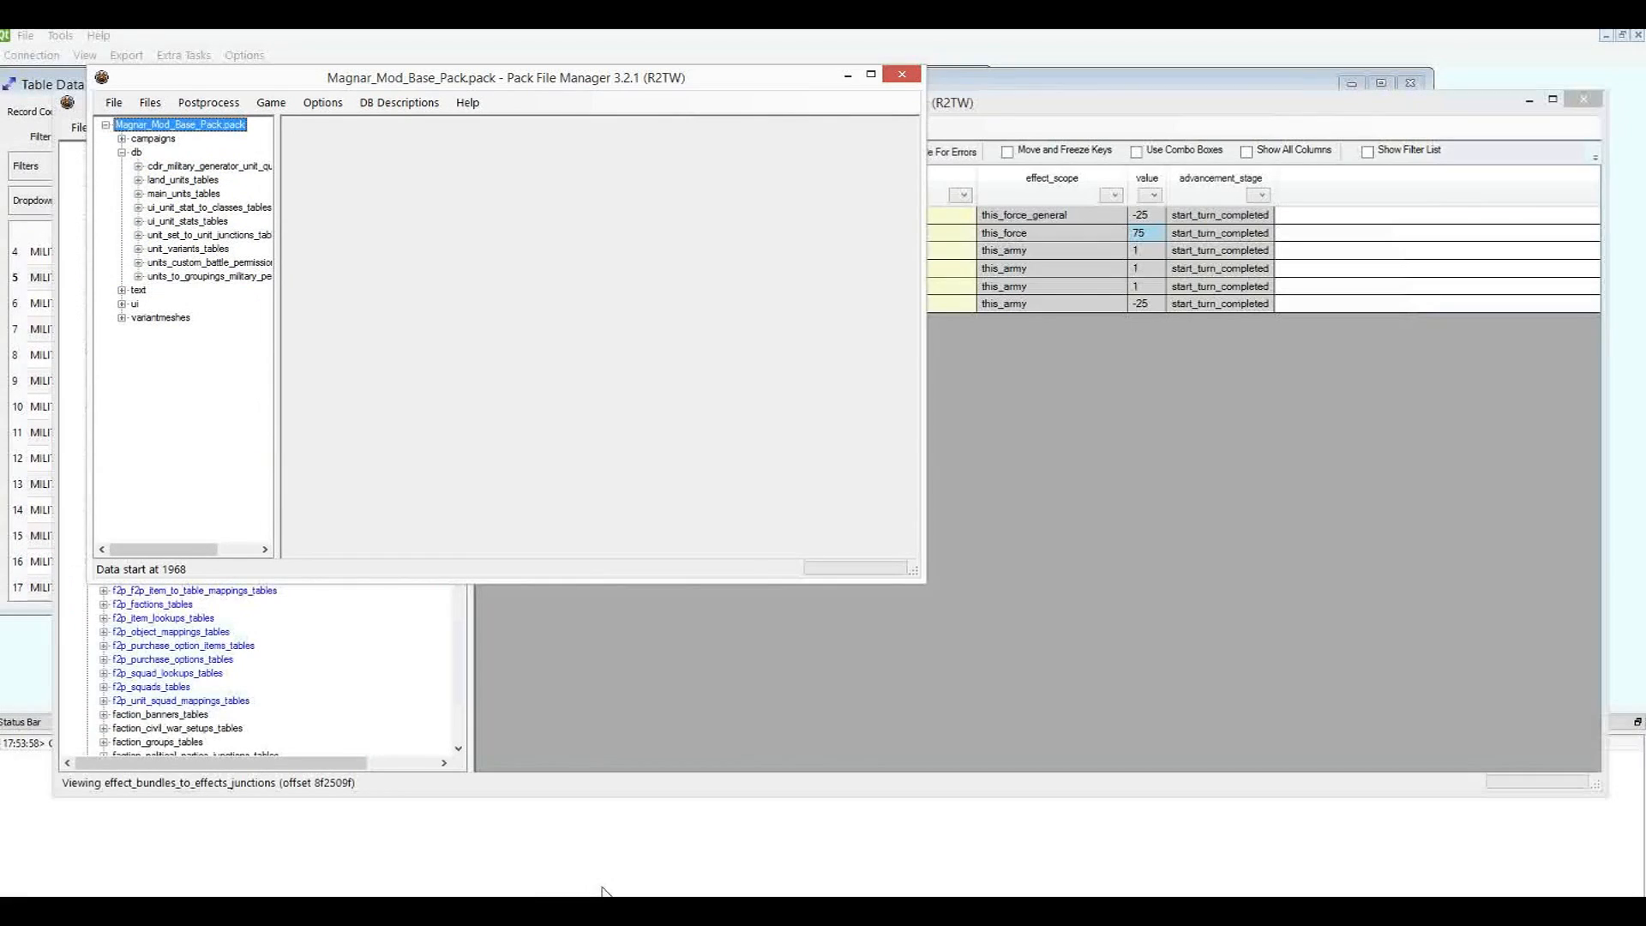
pyautogui.moveTo(292, 85); pyautogui.dragTo(559, 106)
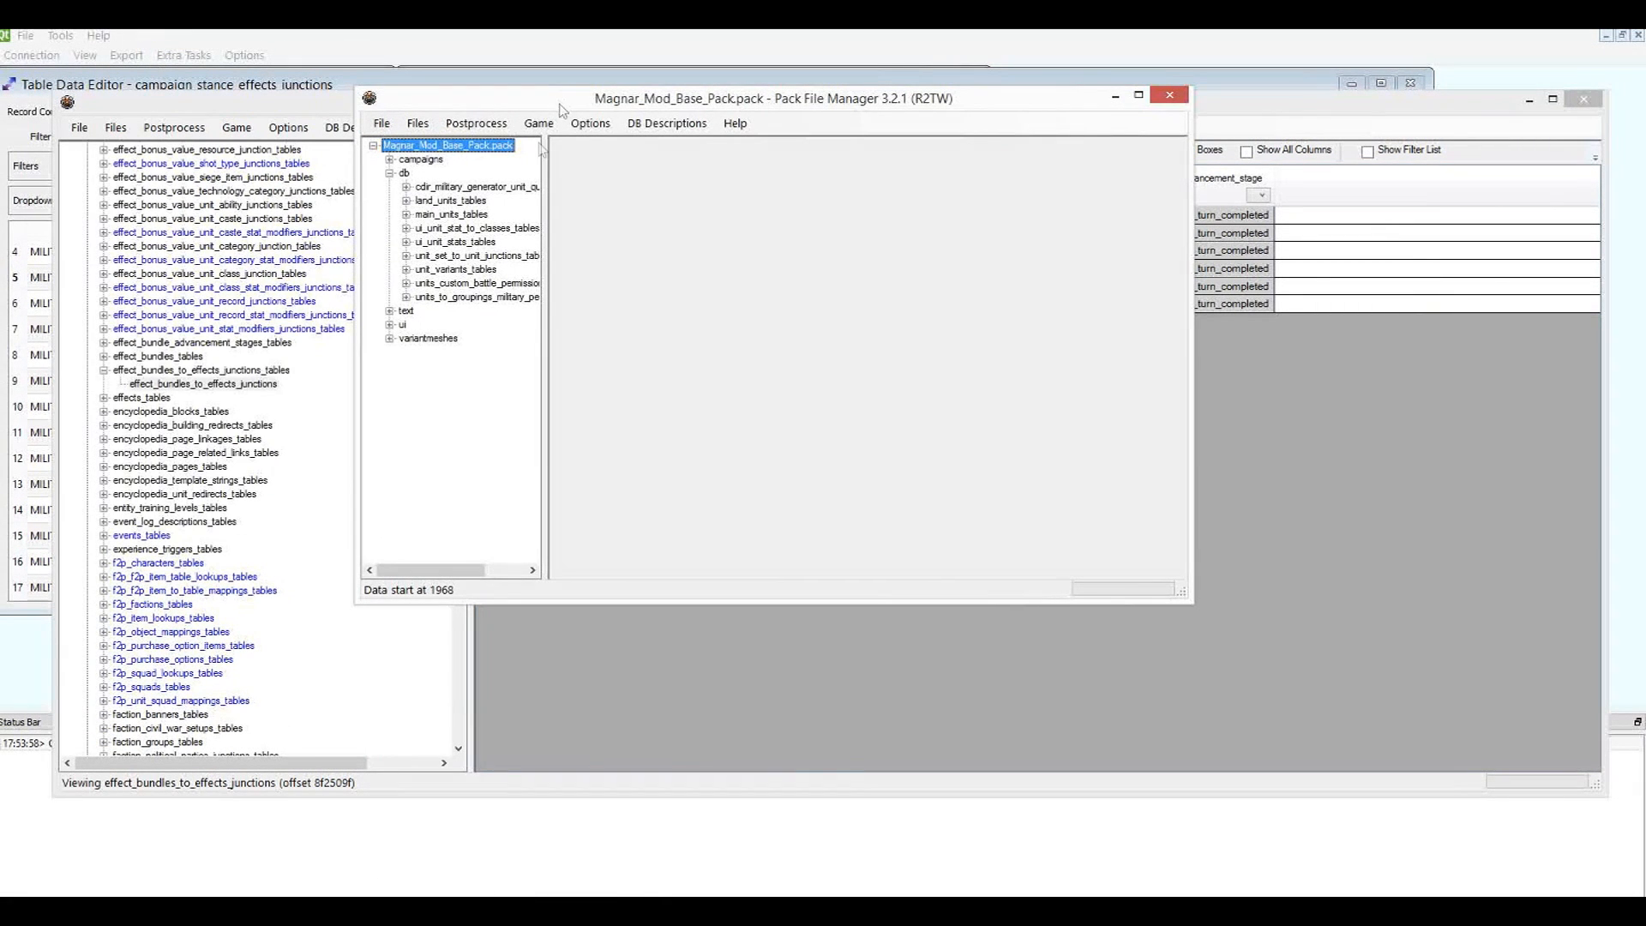
pyautogui.moveTo(893, 110); pyautogui.dragTo(839, 109)
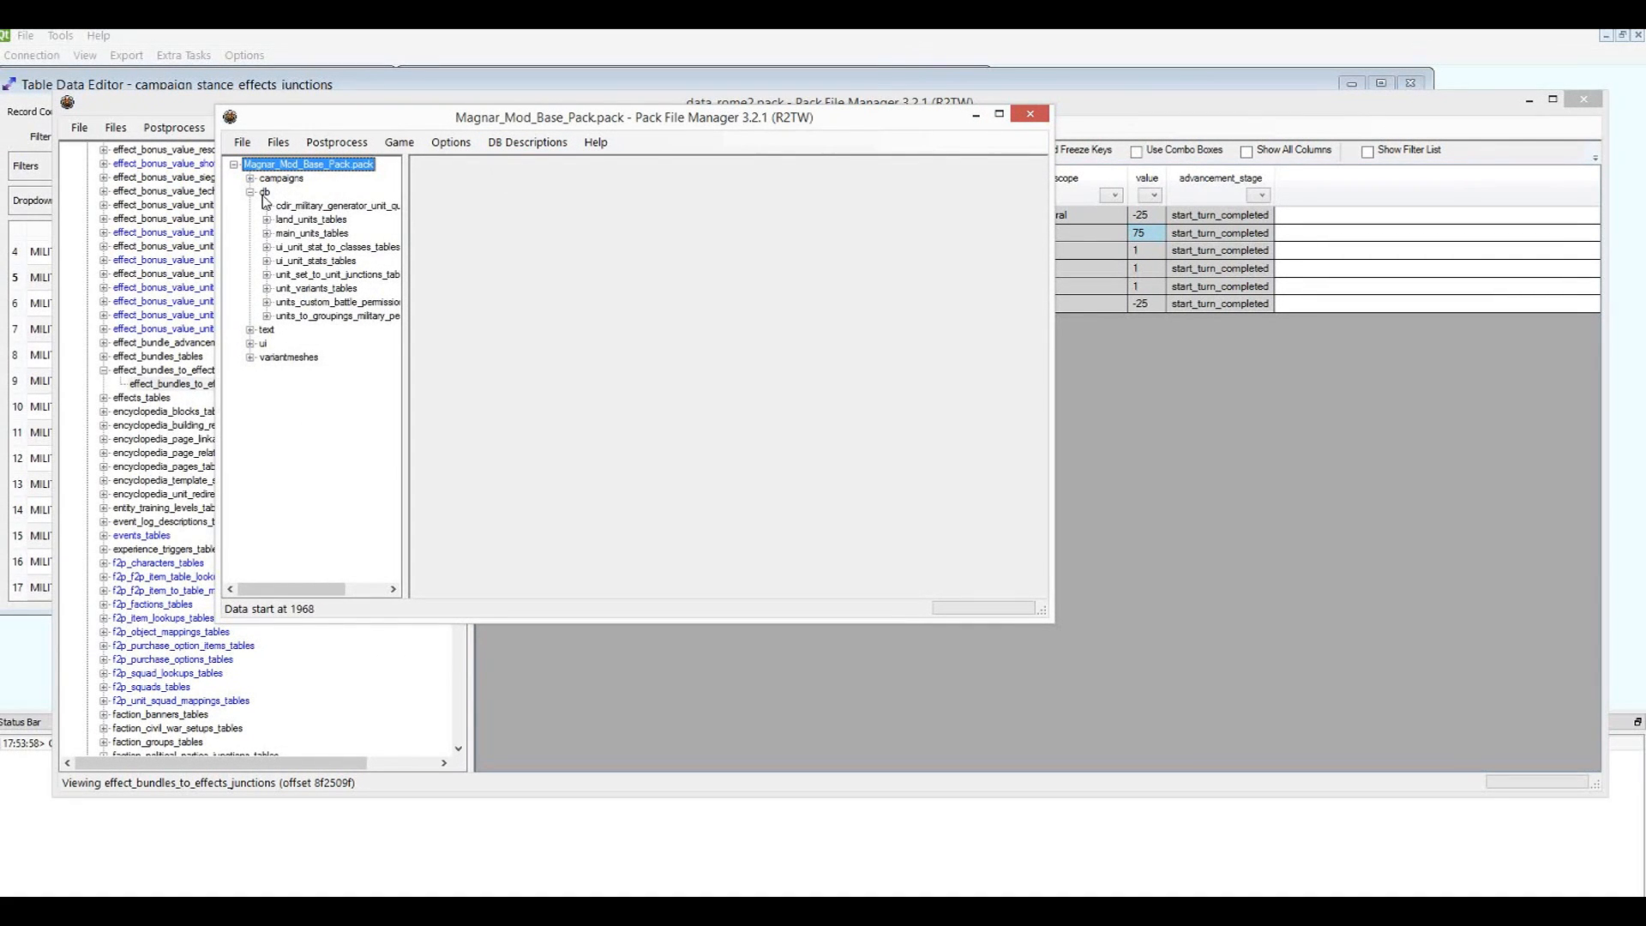
# Start adding files from data_rome2.pack to the mod pack's db folder, expand the source pack and move its browser aside.
pyautogui.rightClick(264, 195)
pyautogui.moveTo(309, 206)
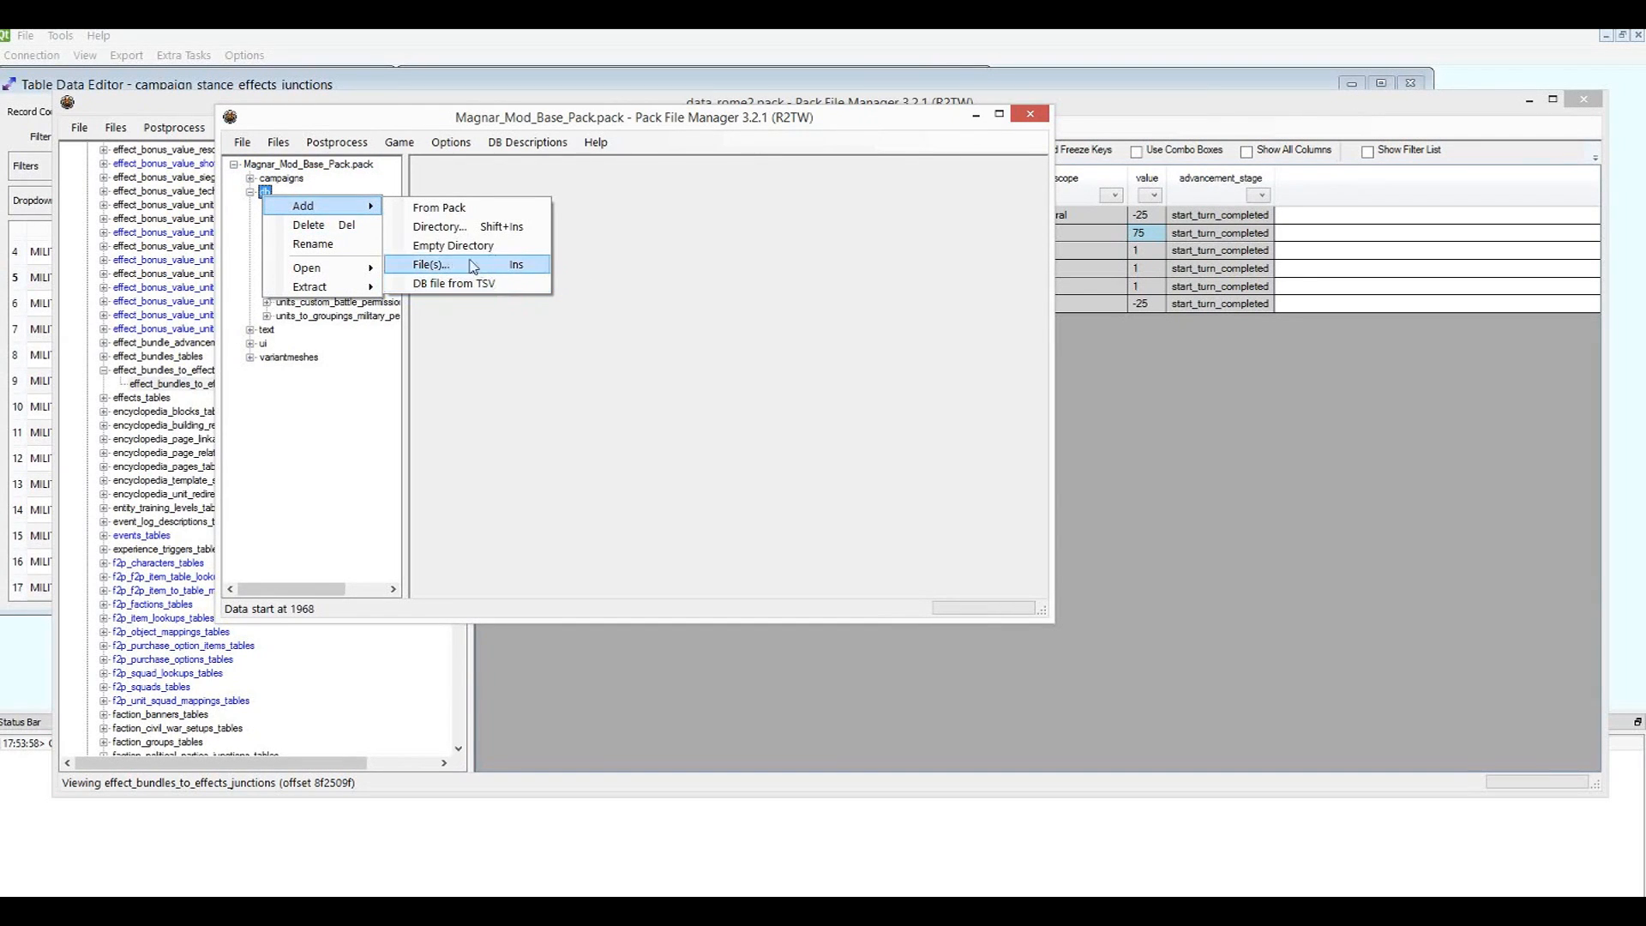
pyautogui.click(440, 208)
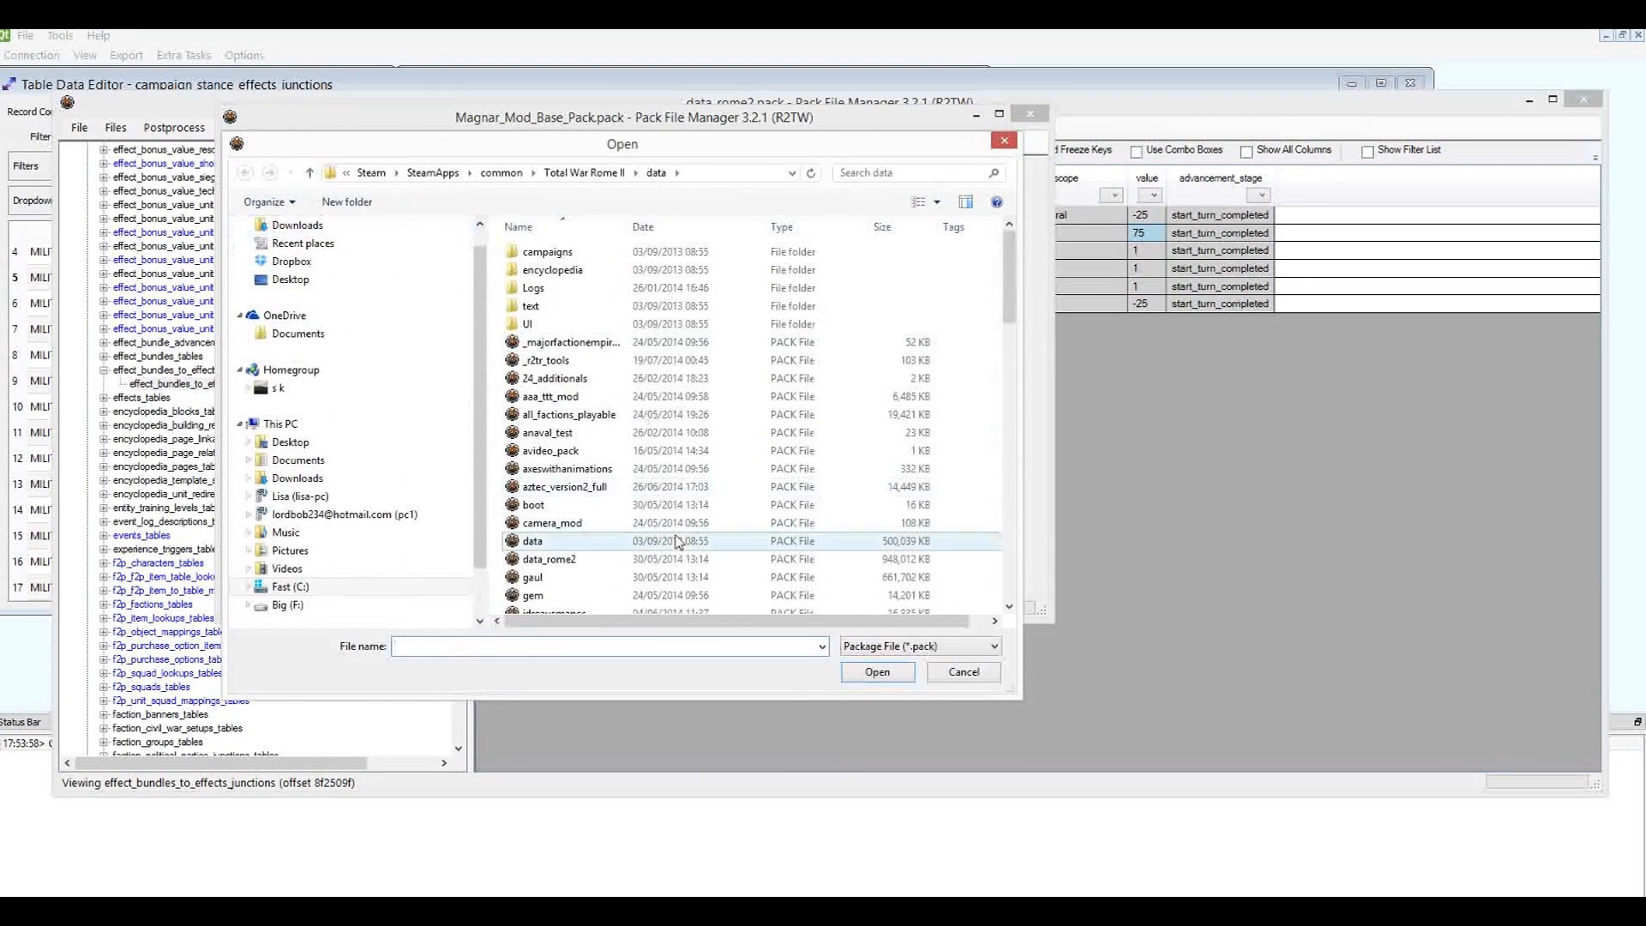
pyautogui.click(573, 559)
pyautogui.doubleClick(574, 559)
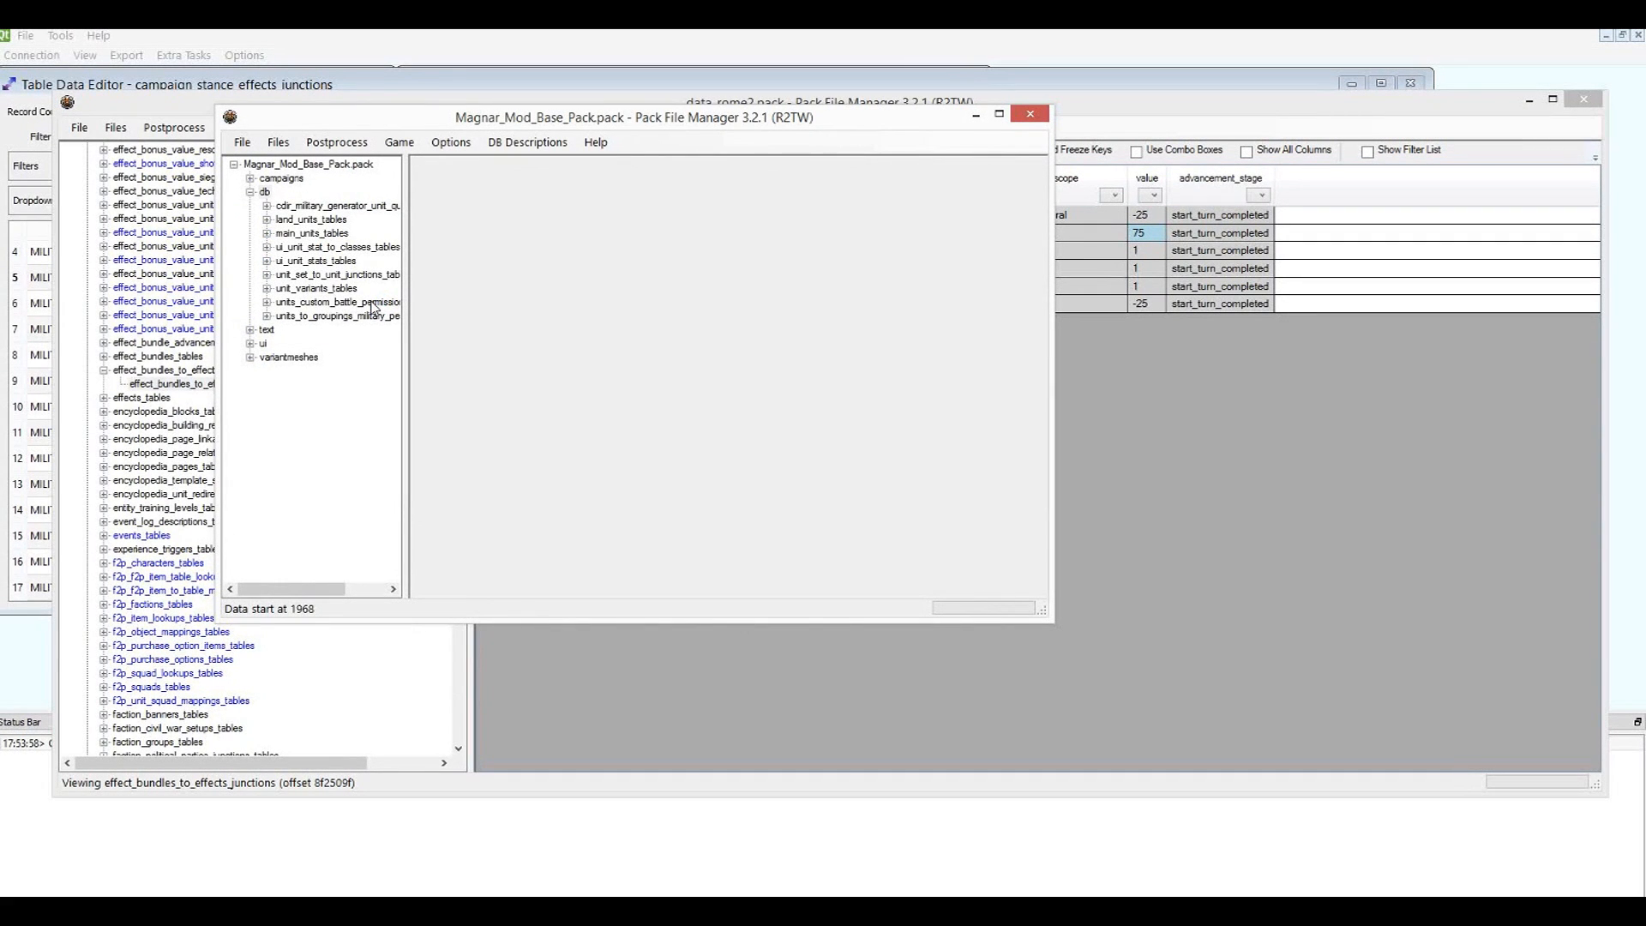
pyautogui.click(118, 142)
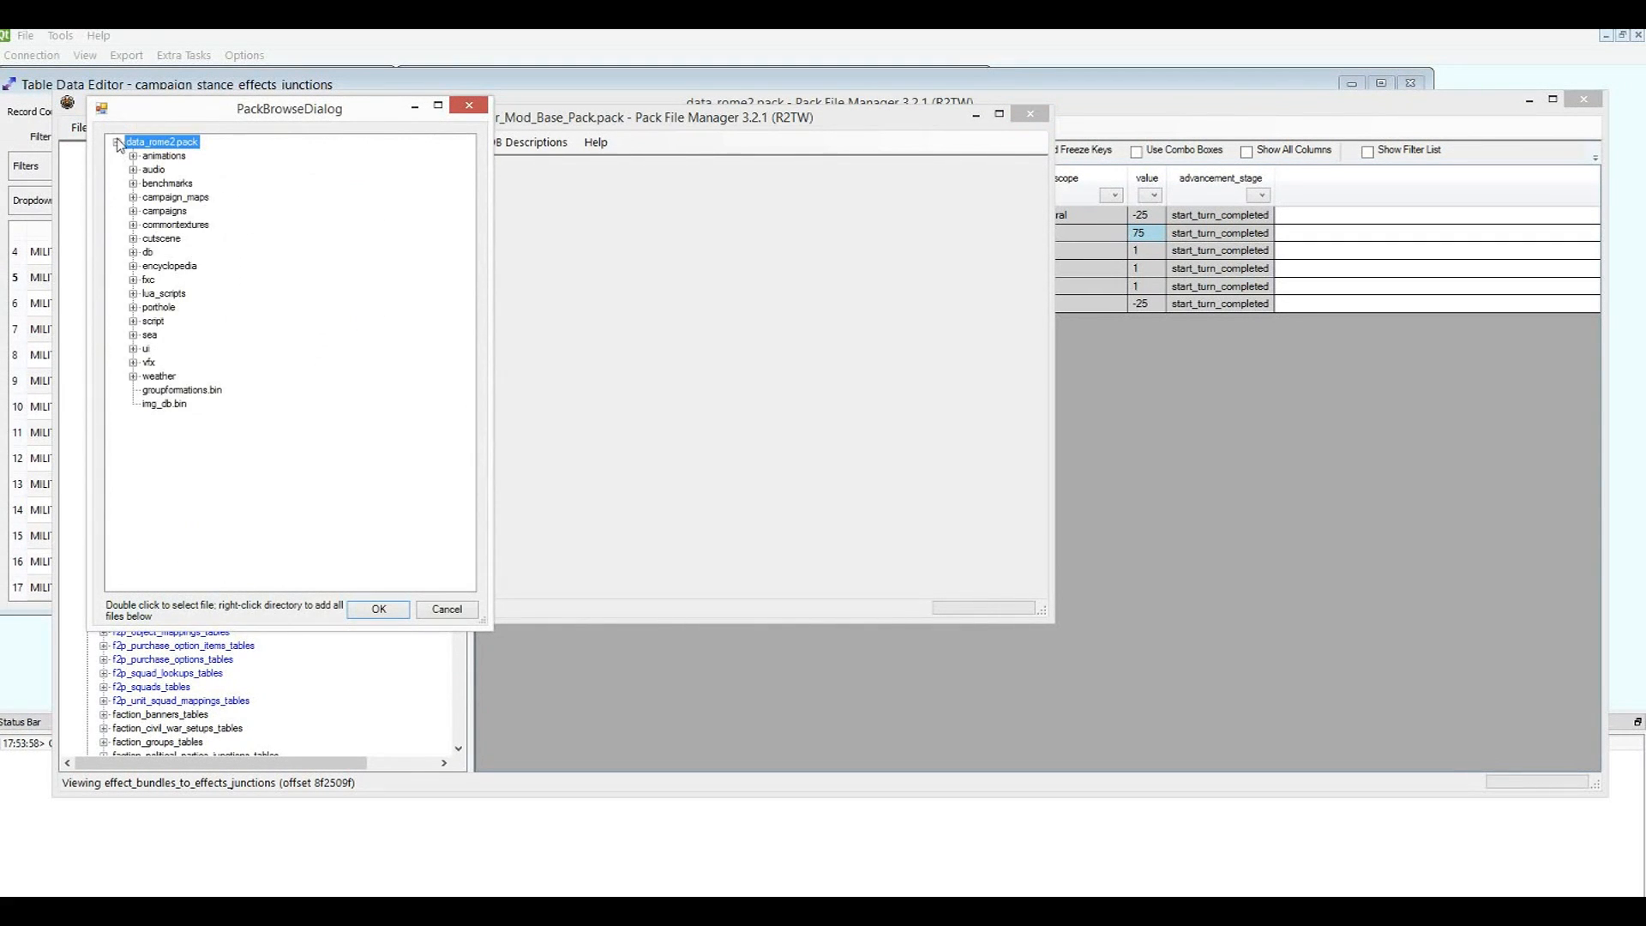
pyautogui.moveTo(158, 112); pyautogui.dragTo(733, 121)
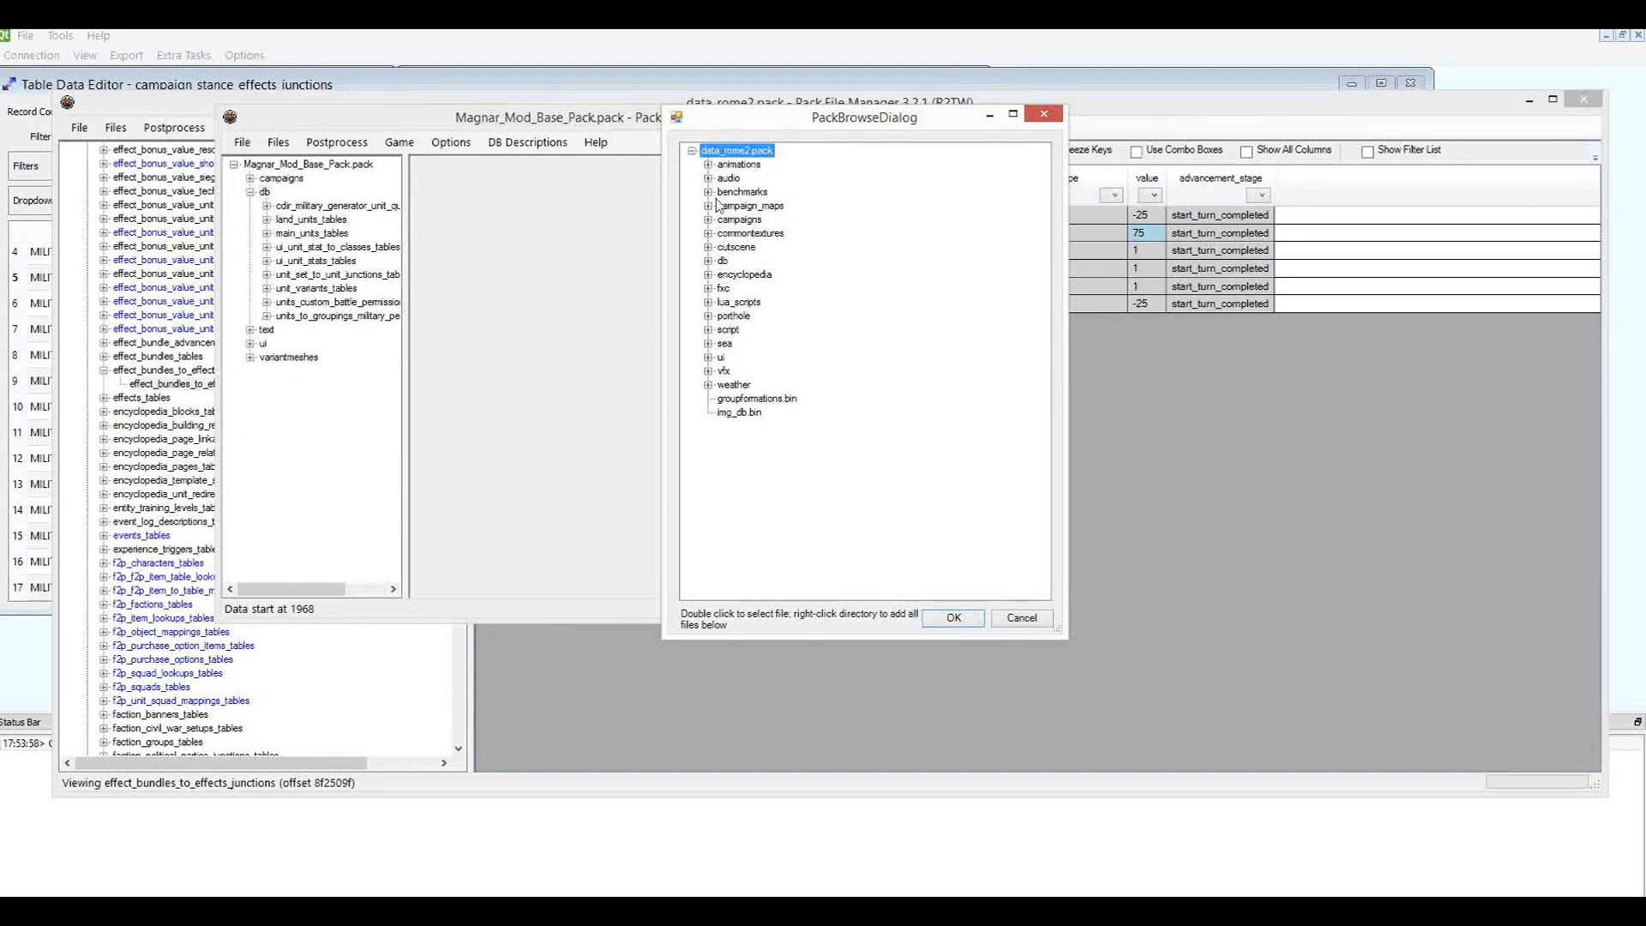
# Add the campaign_stance_effects_junctions table from the source pack's db folder.
pyautogui.click(708, 261)
pyautogui.moveTo(1043, 176); pyautogui.dragTo(1060, 309)
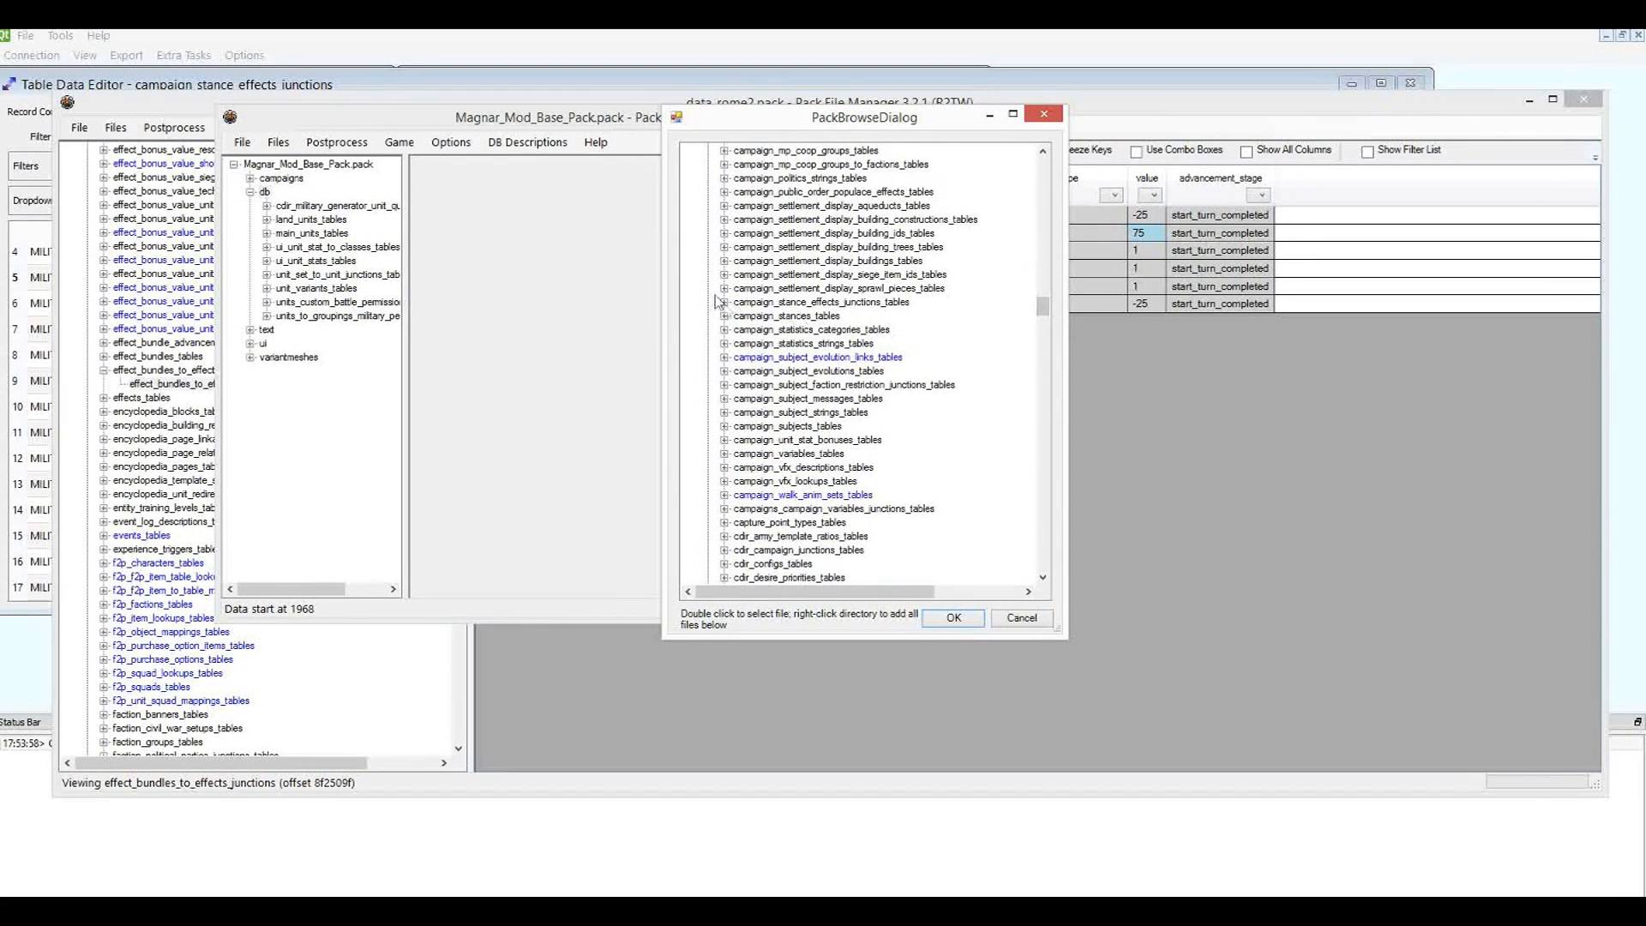
pyautogui.click(794, 303)
pyautogui.doubleClick(758, 305)
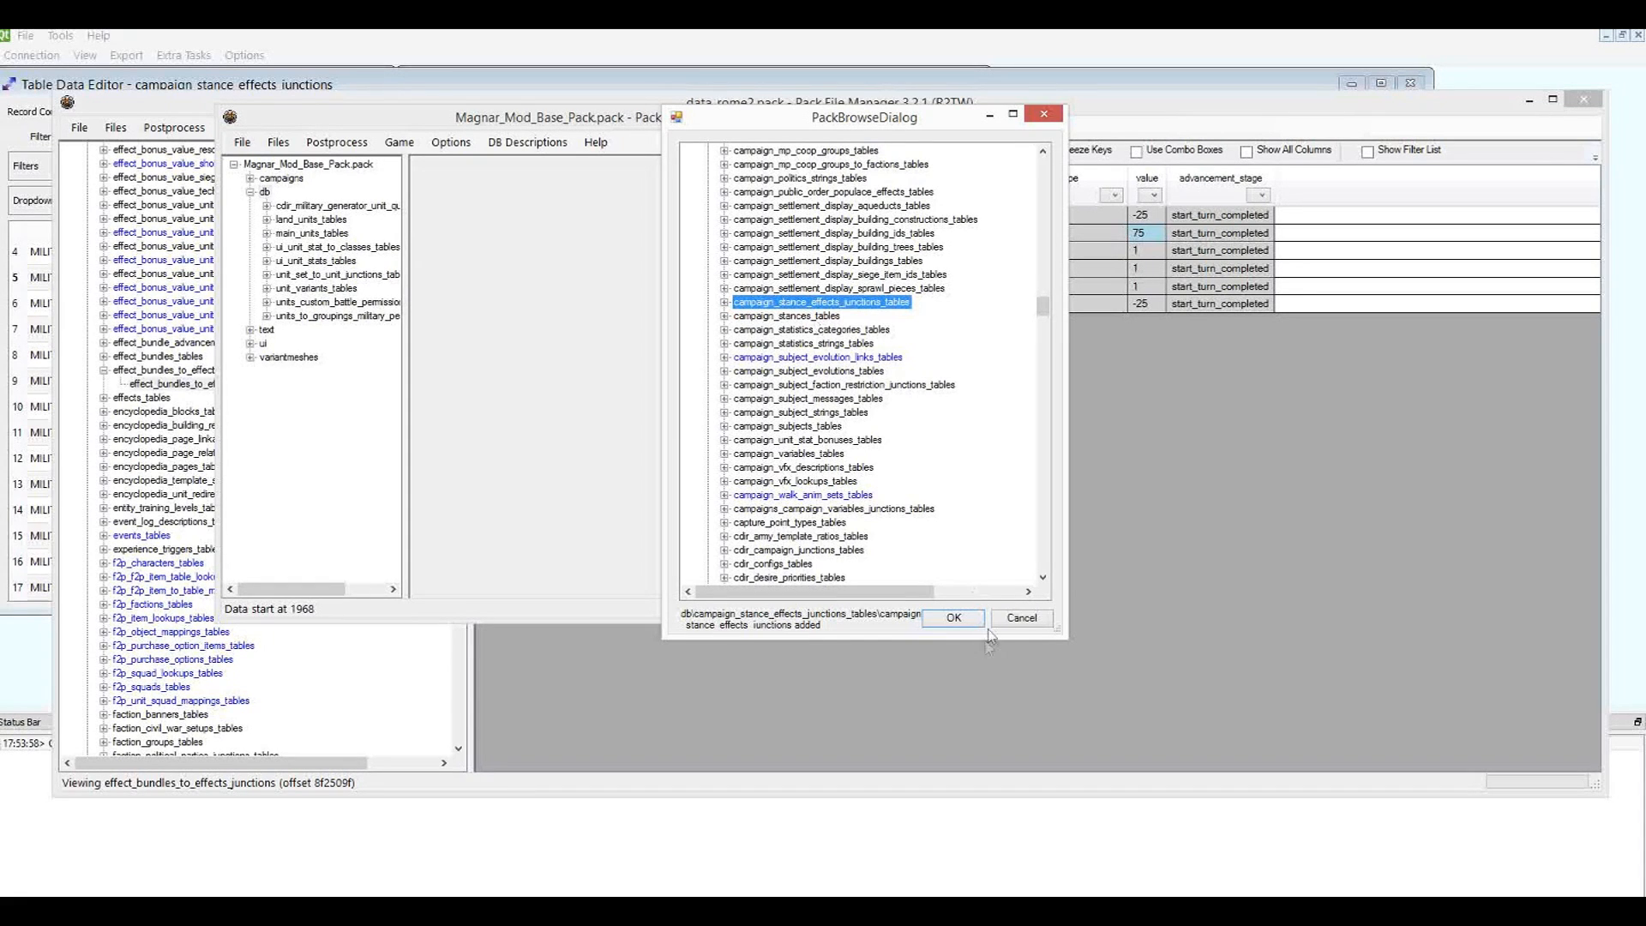
# Add the effect_bundles and effect_bundles_to_effects_junctions tables, confirm the import and save the mod pack.
pyautogui.scroll(-4, 1041, 309)
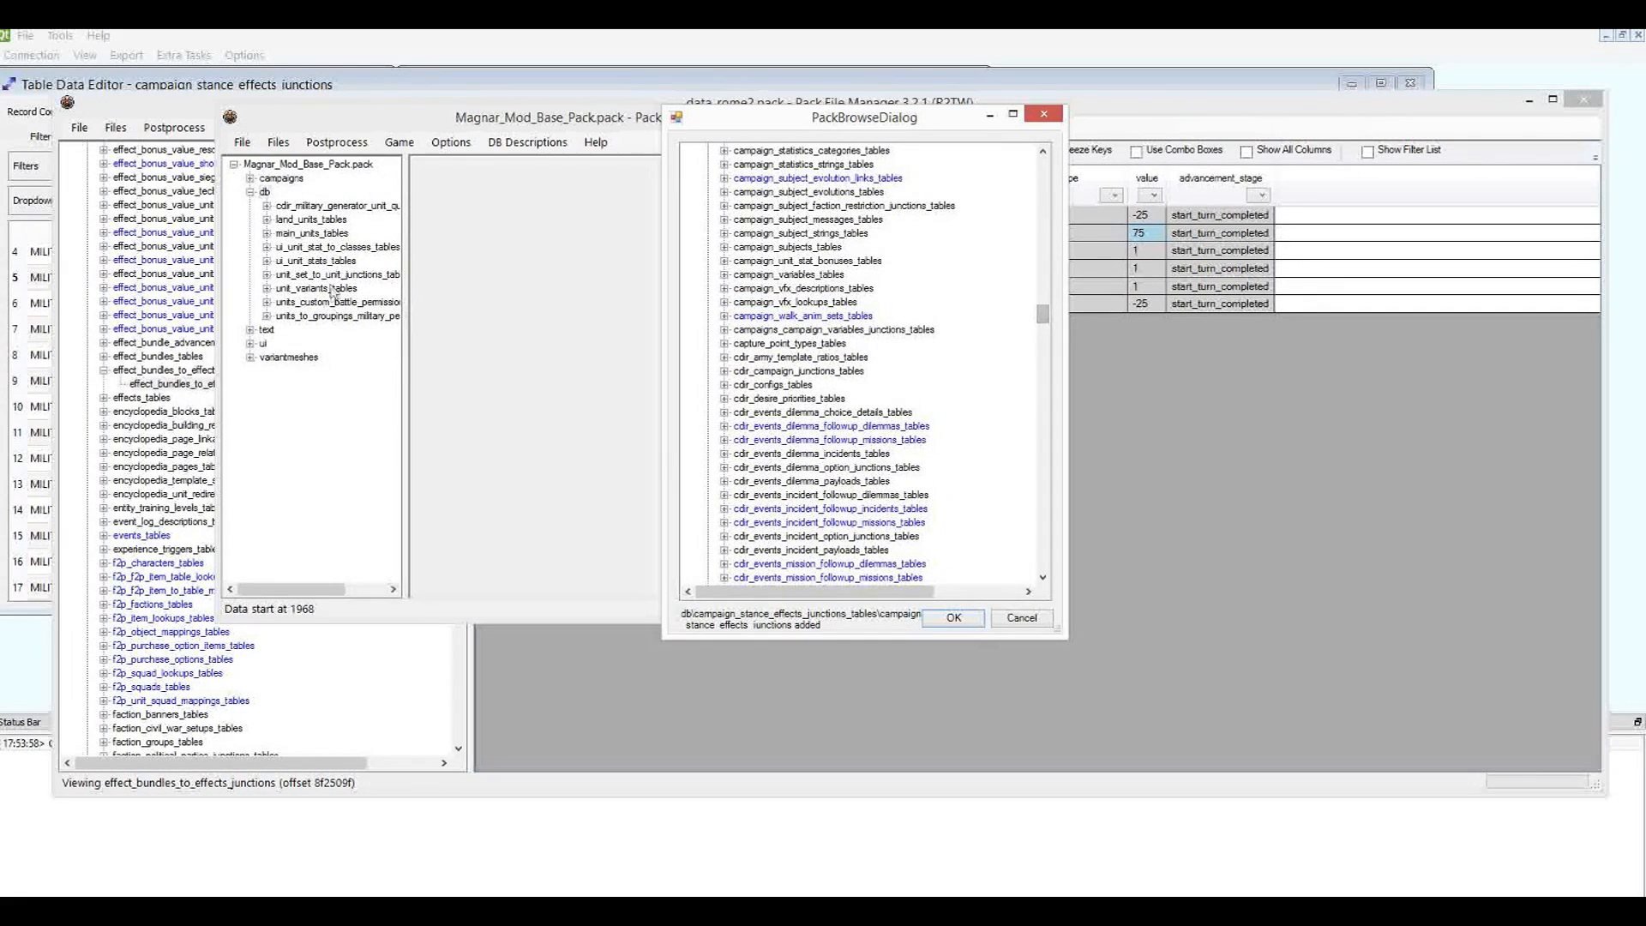
pyautogui.moveTo(1051, 317); pyautogui.dragTo(1053, 377)
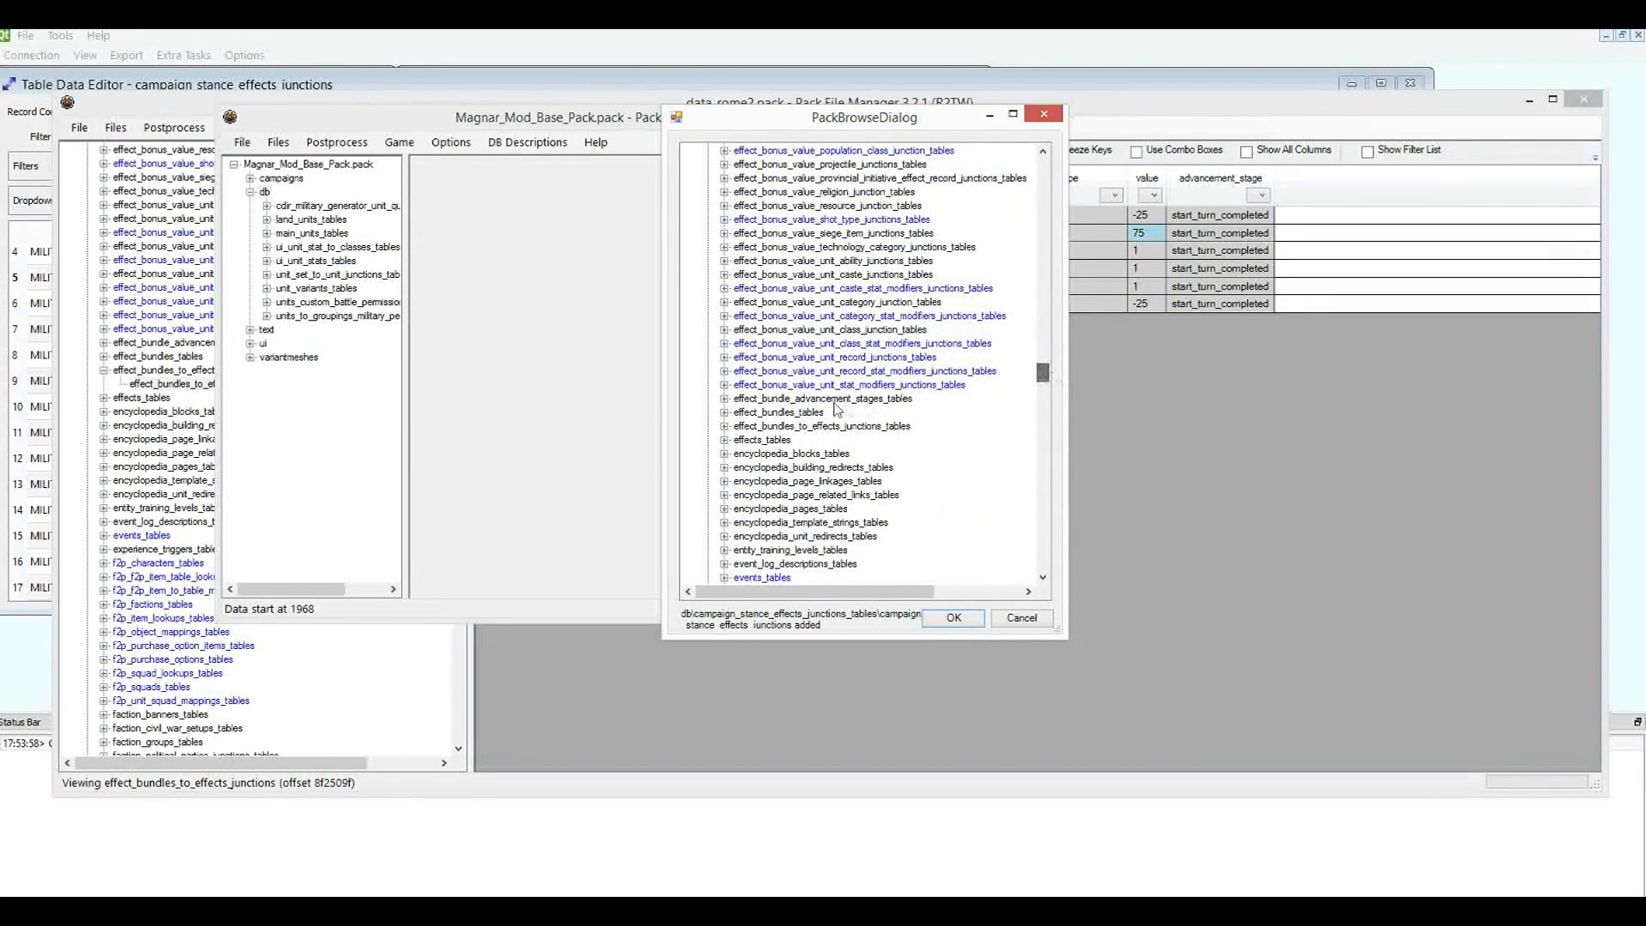
pyautogui.doubleClick(759, 413)
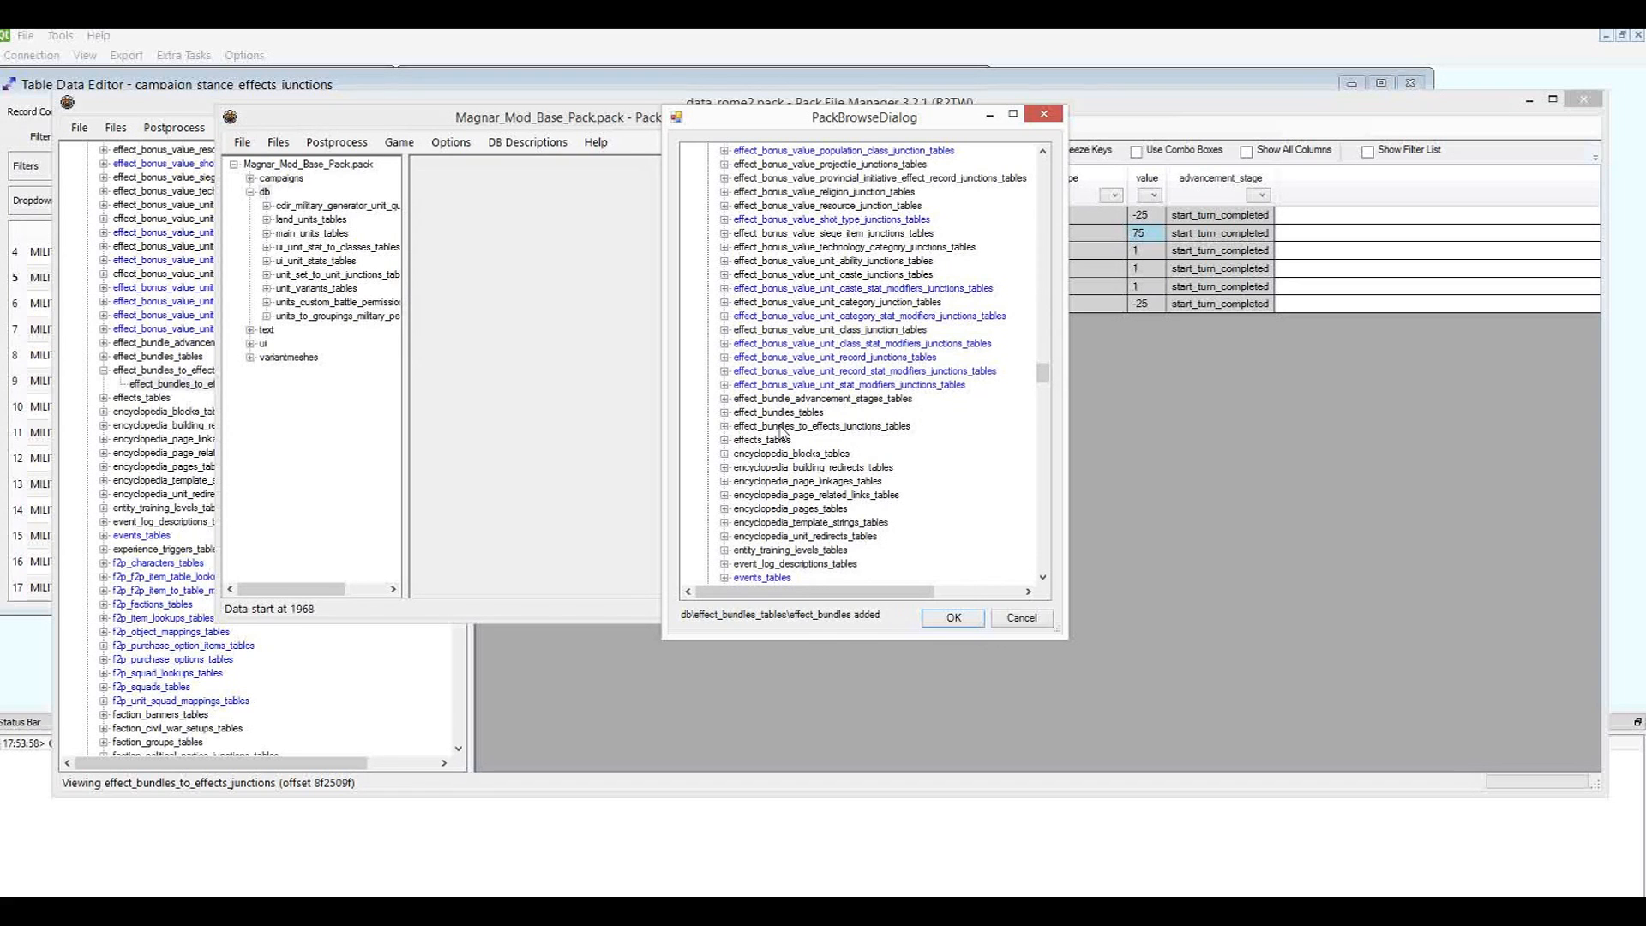
pyautogui.doubleClick(780, 426)
pyautogui.moveTo(1047, 375); pyautogui.dragTo(1056, 367)
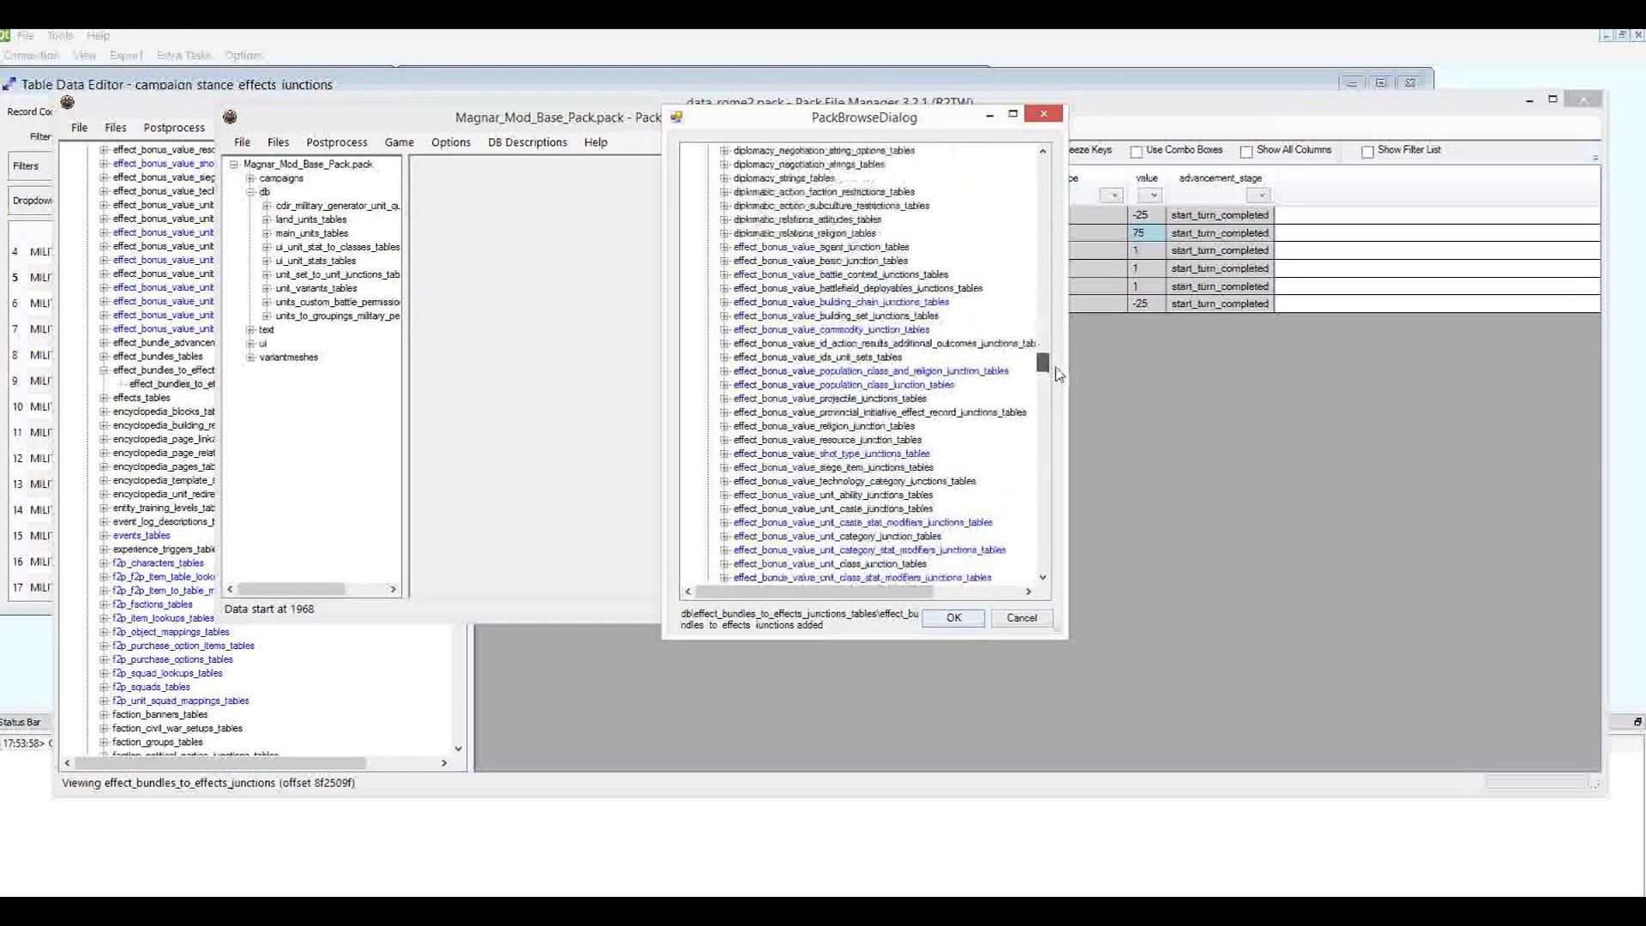
pyautogui.moveTo(1060, 374); pyautogui.dragTo(1042, 319)
pyautogui.click(960, 619)
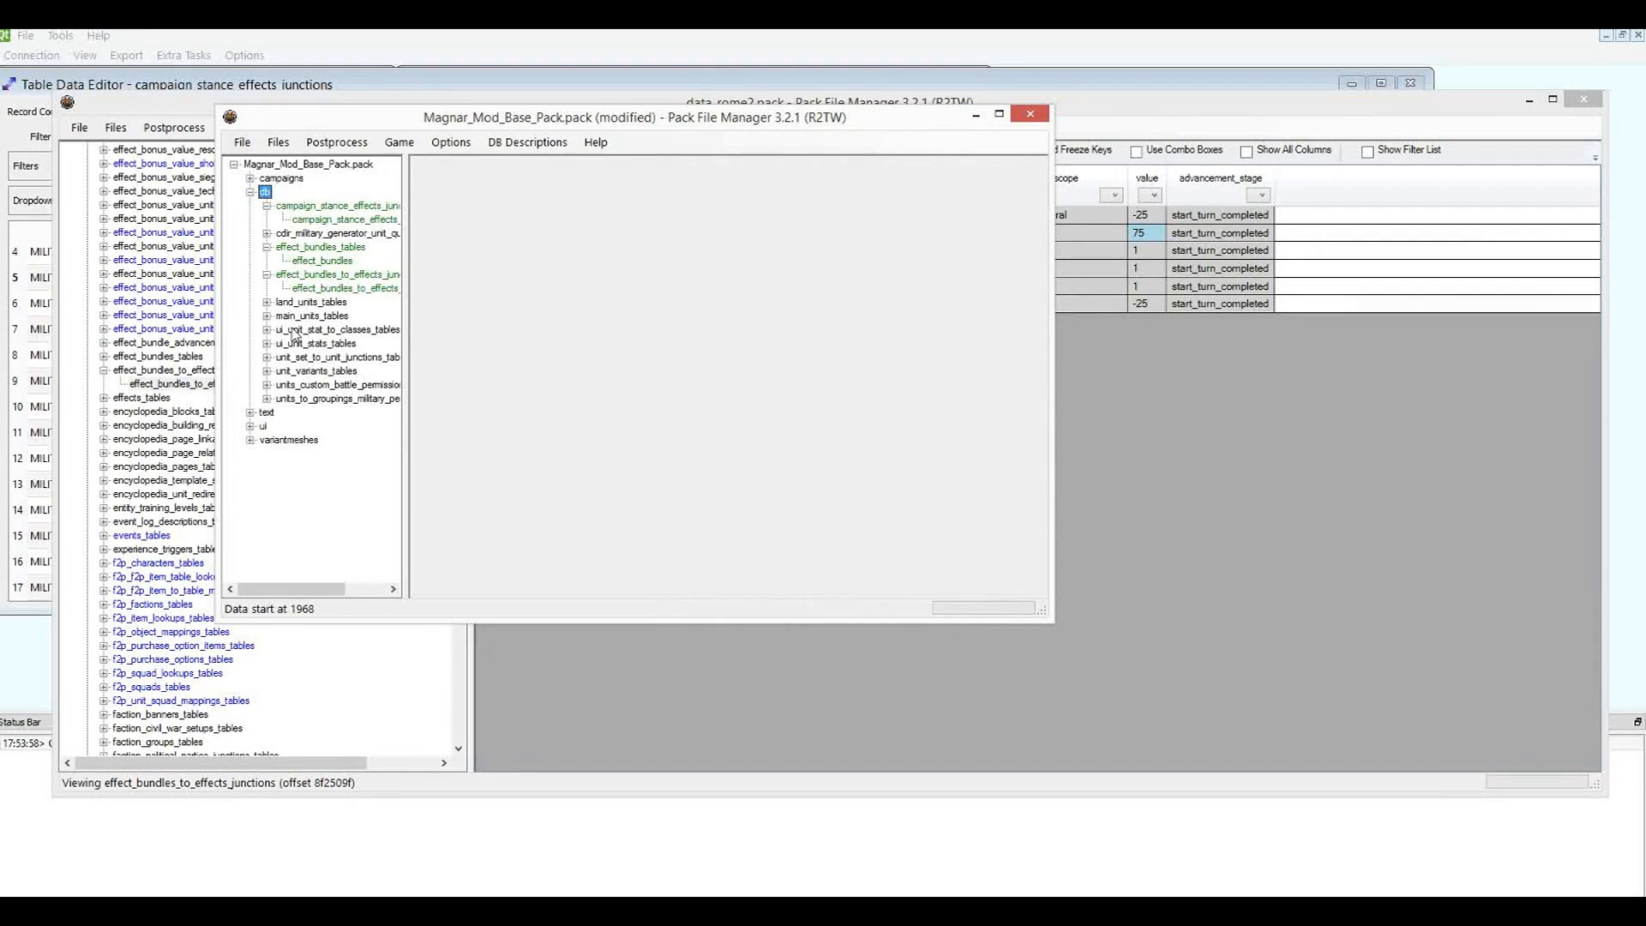
pyautogui.hotkey('ctrl', 's')
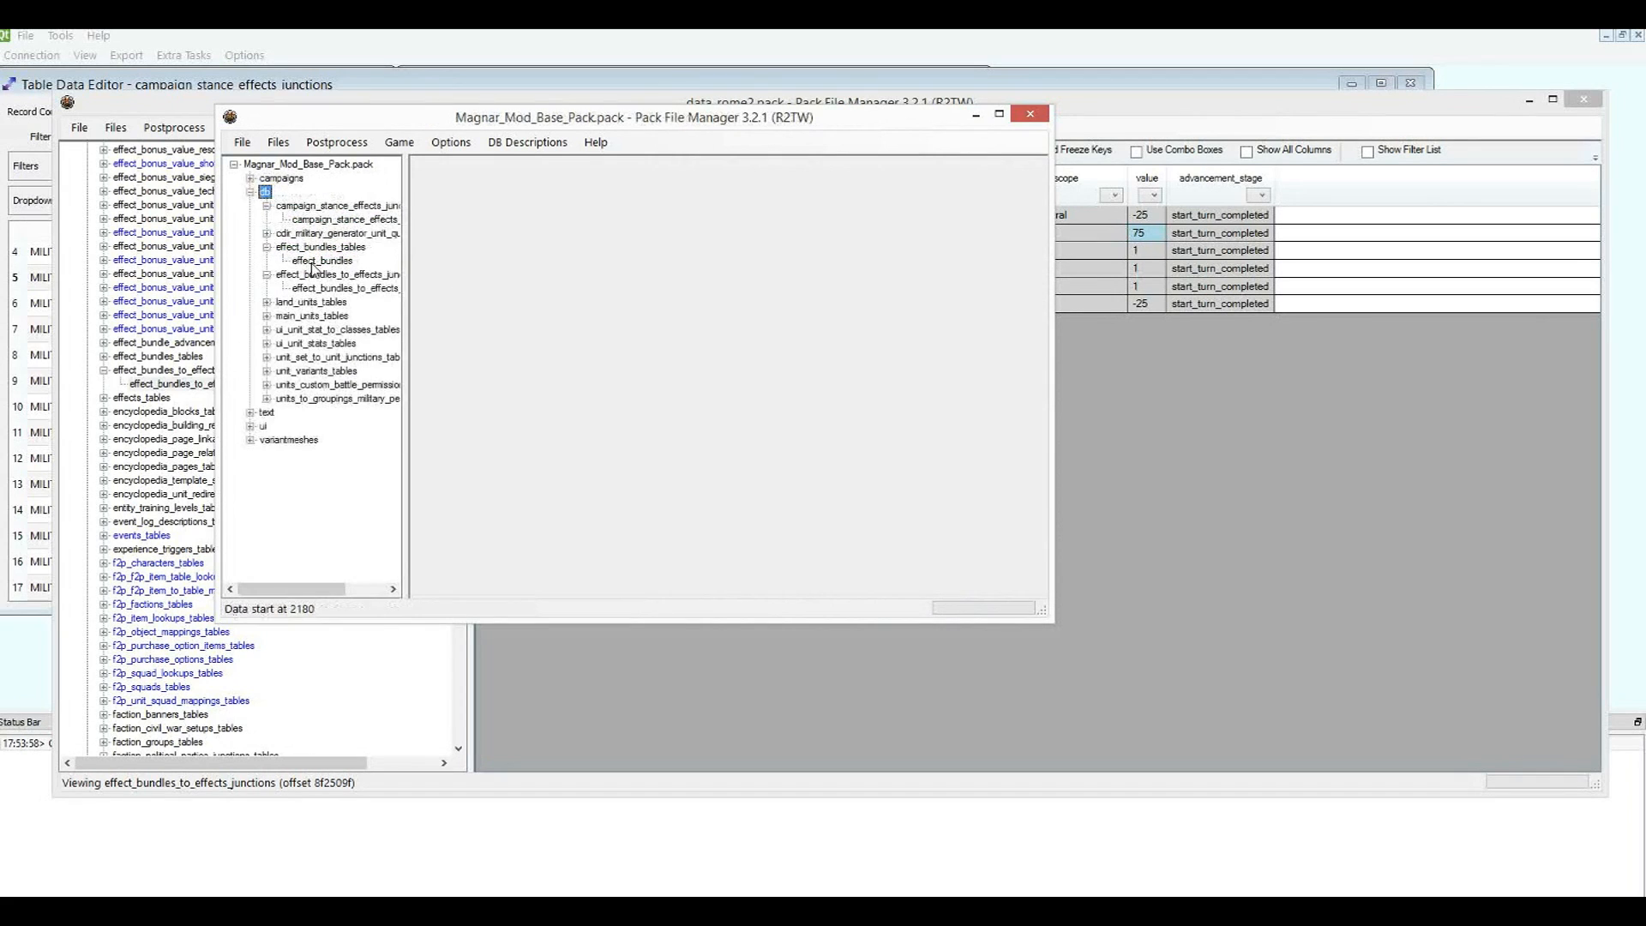
# Rename the imported campaign_stance_effects_junctions file as mag_campaign_stance_effects_junctions.
pyautogui.rightClick(332, 221)
pyautogui.click(371, 271)
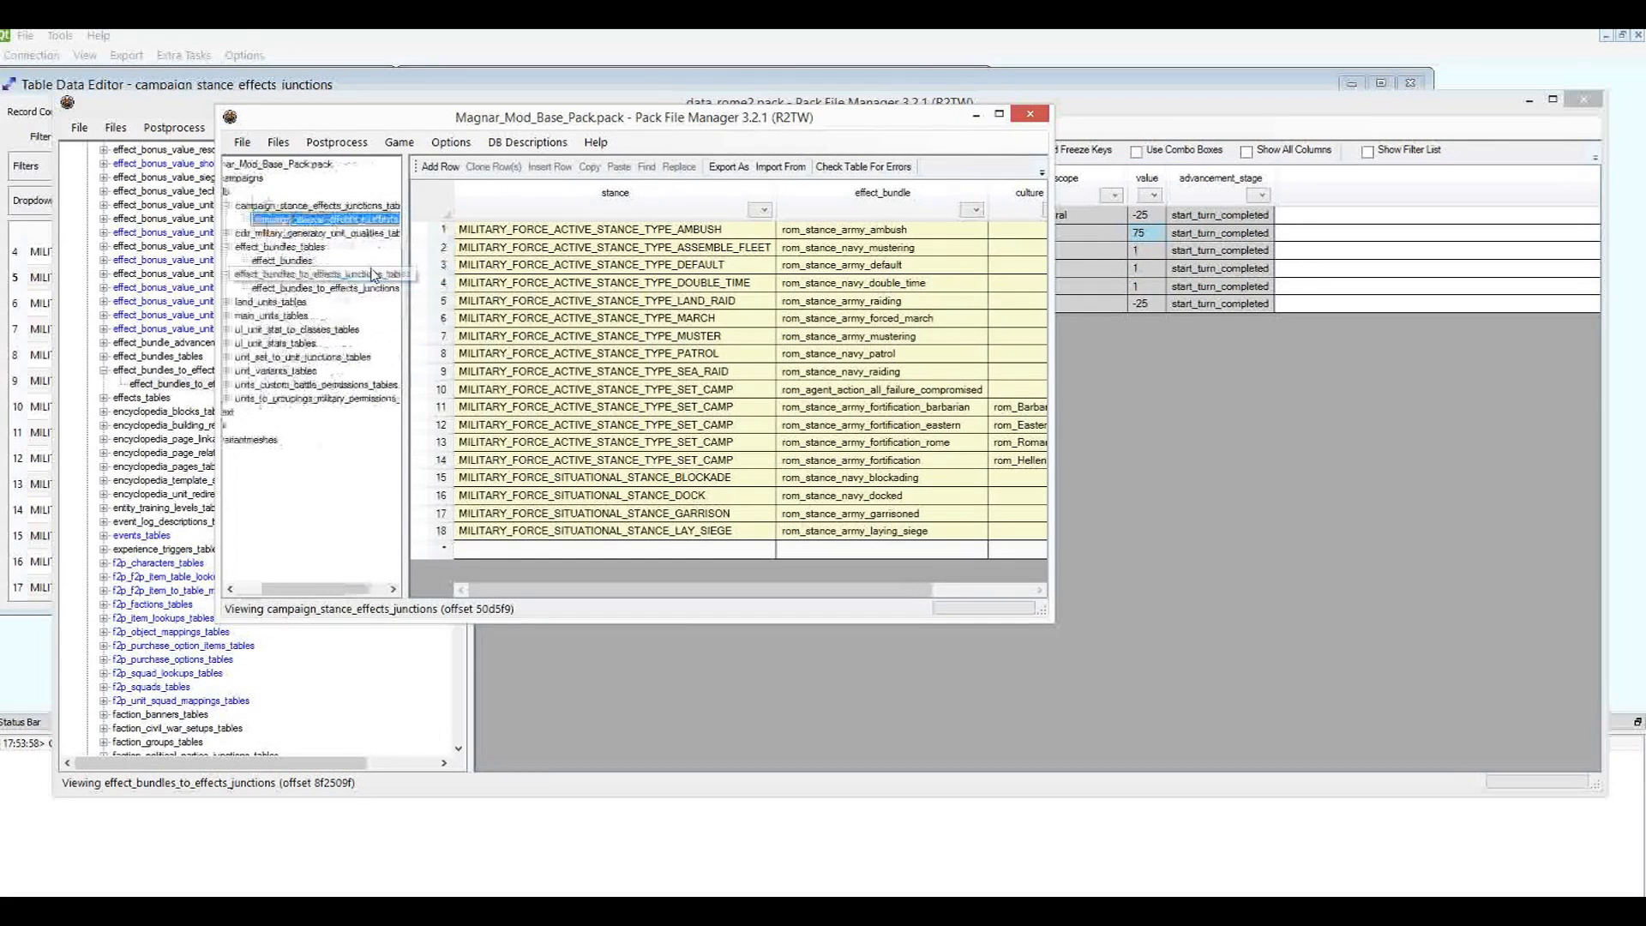
pyautogui.press('Home')
pyautogui.write('mag')
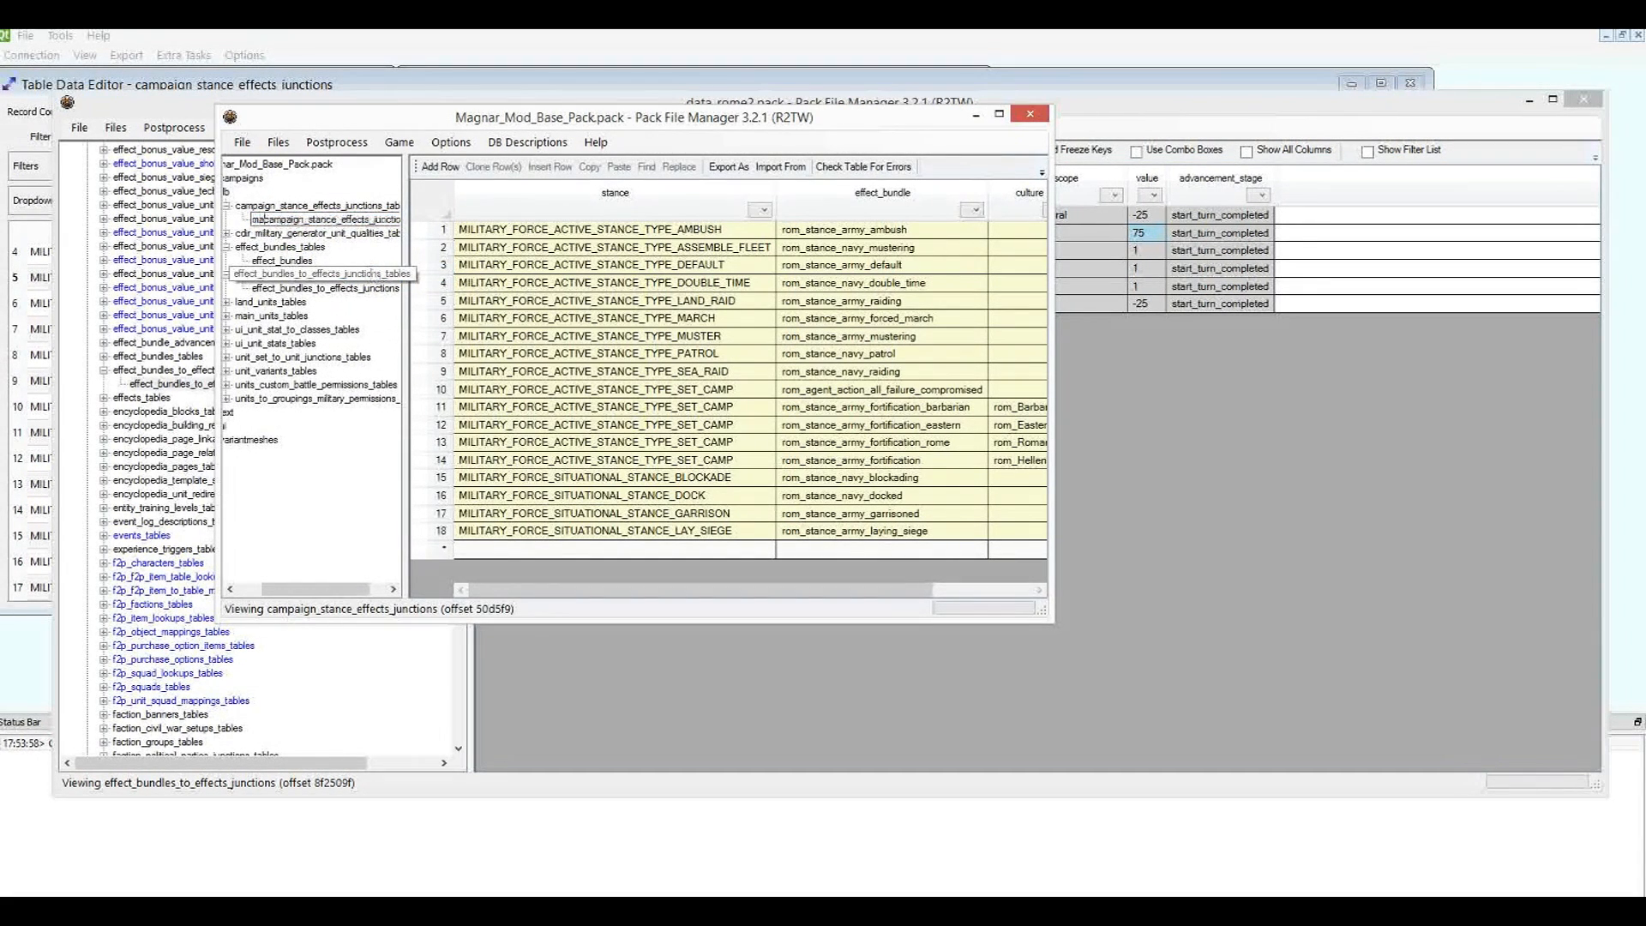
pyautogui.write('_')
pyautogui.press('Return')
# Extend the stance file's prefix with tut_, naming it mag_tut_campaign_stance_effects_junctions.
pyautogui.rightClick(369, 220)
pyautogui.click(411, 273)
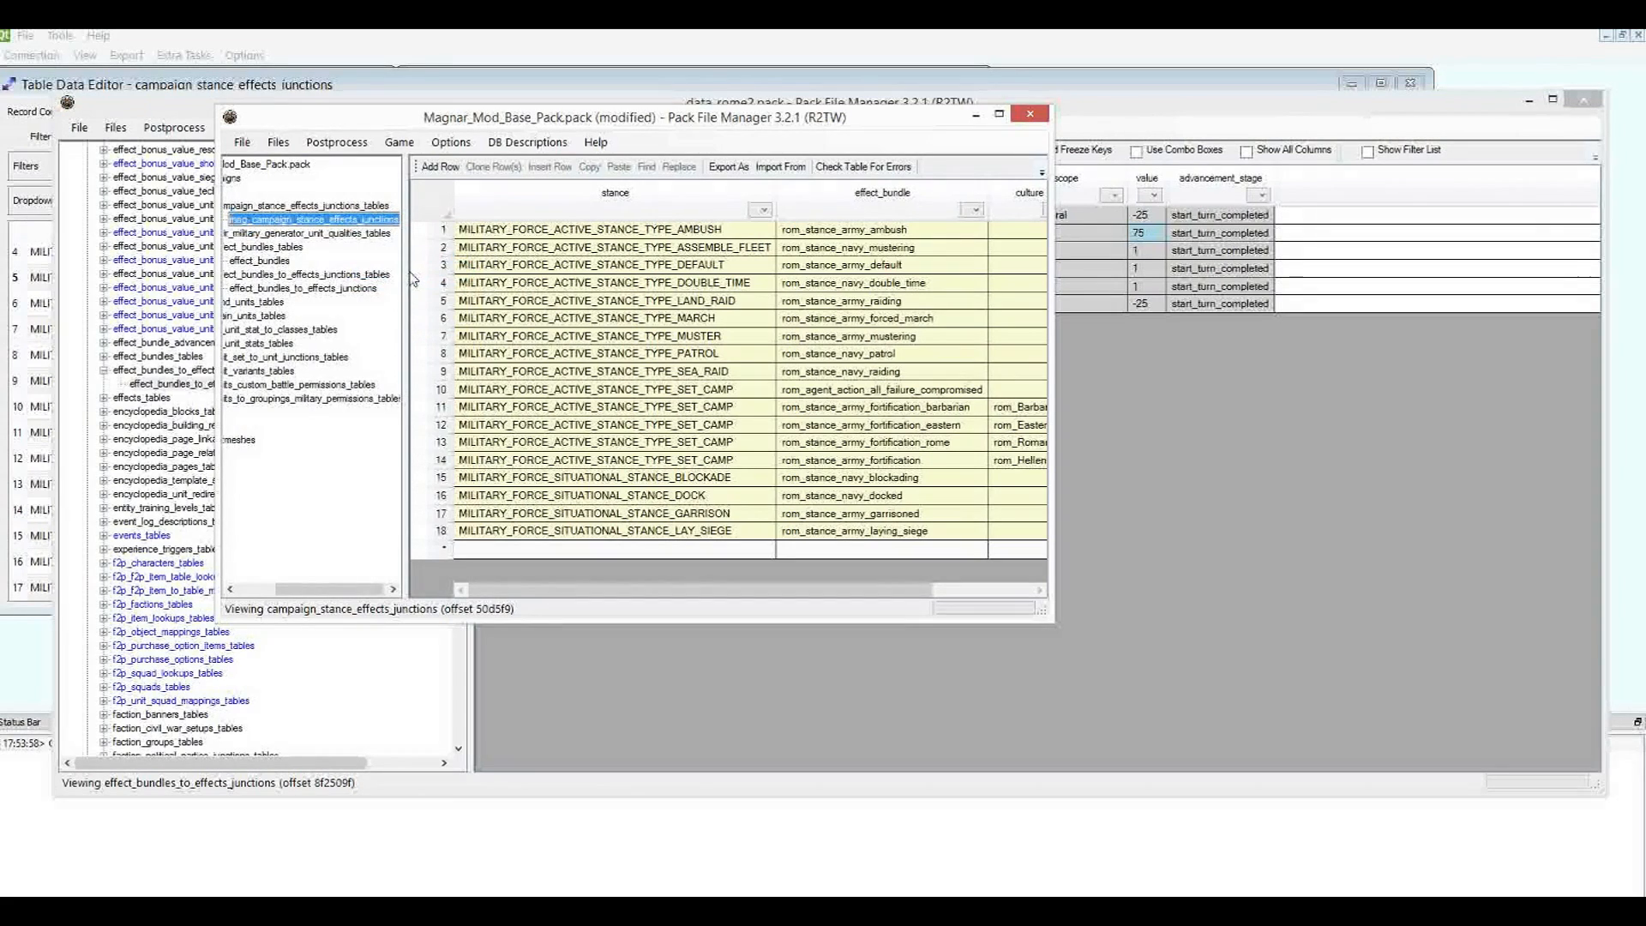
pyautogui.click(251, 218)
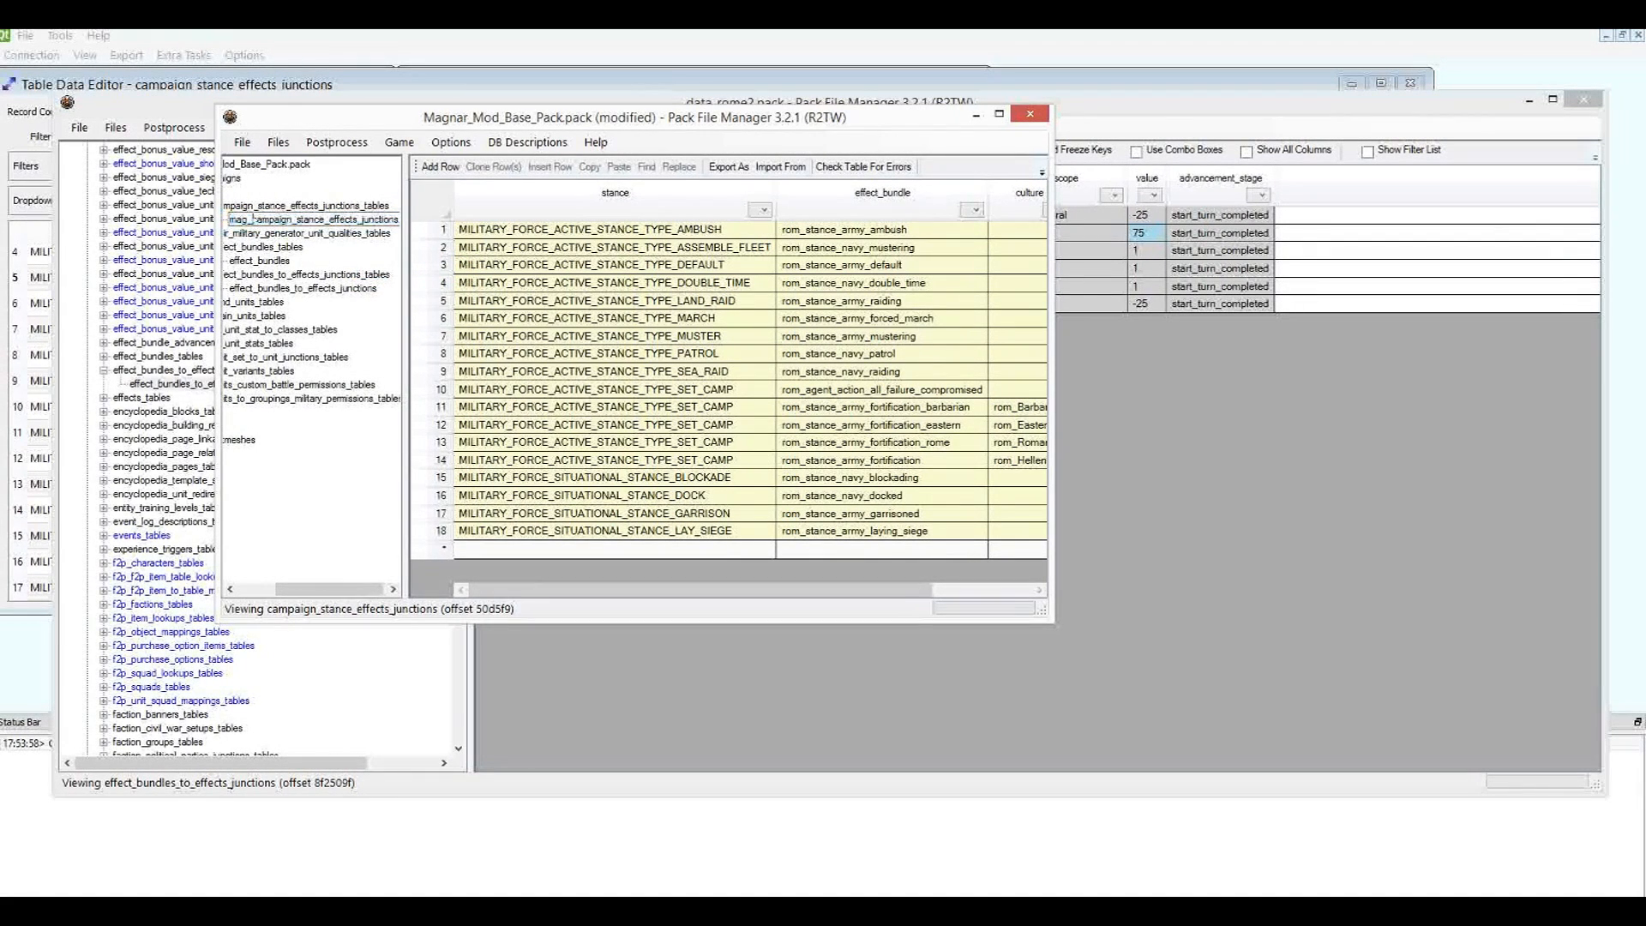
pyautogui.write('tut_')
pyautogui.press('Return')
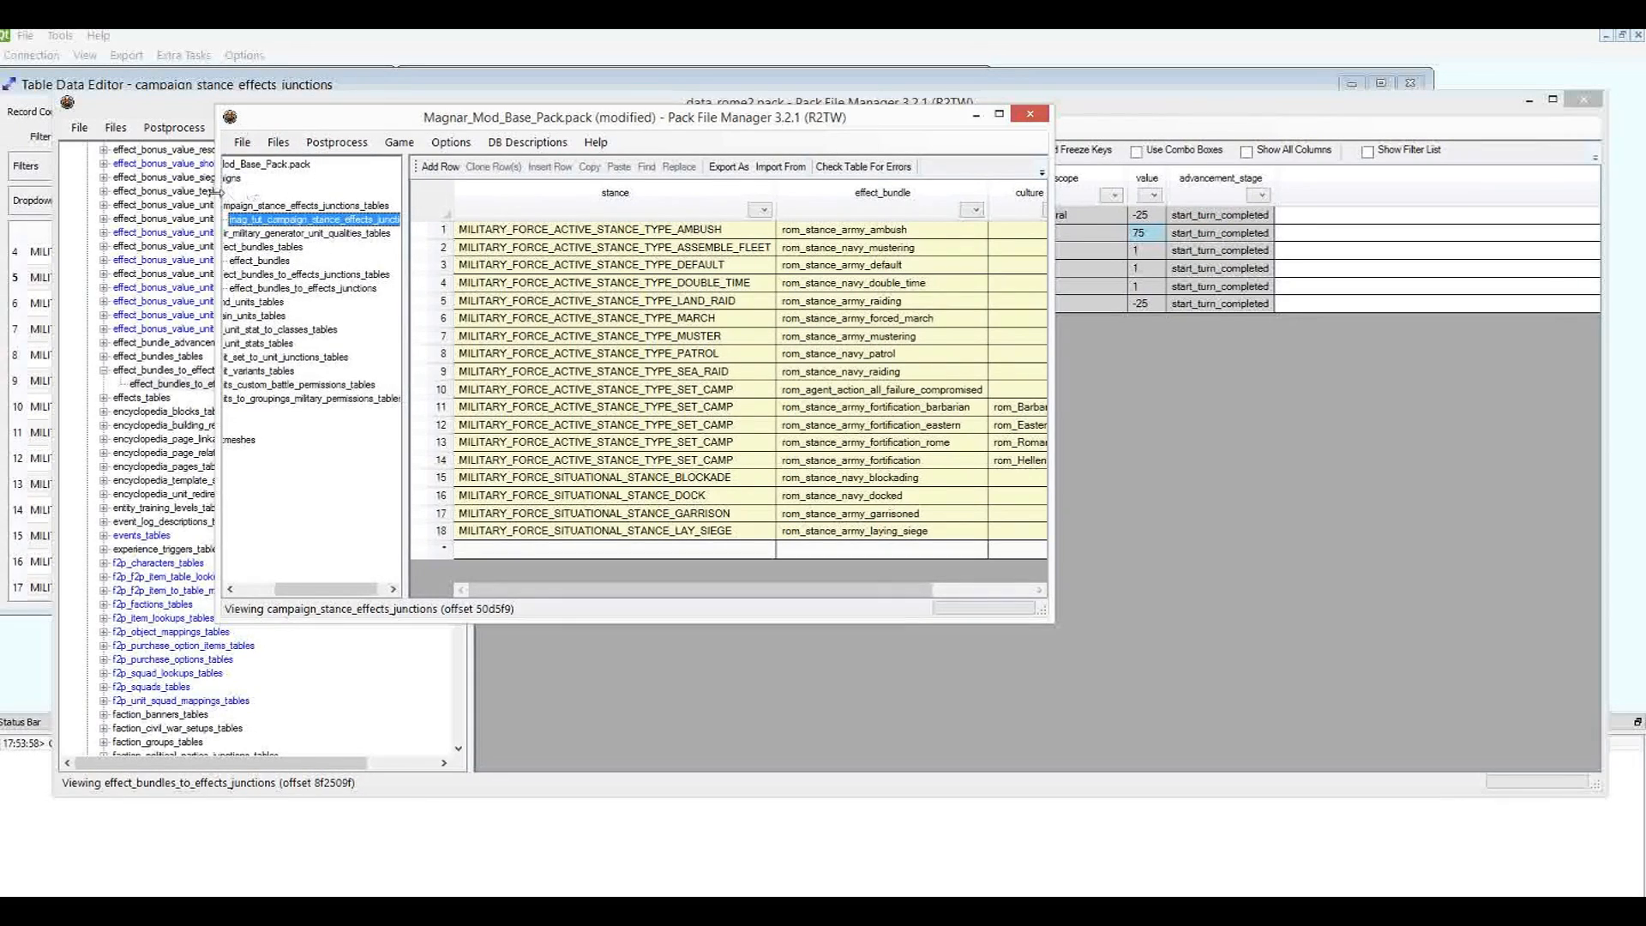
# Widen the mod pack window and rename the effect_bundles file as mag_tut_effect_bundles.
pyautogui.moveTo(56, 200); pyautogui.dragTo(36, 199)
pyautogui.click(84, 260)
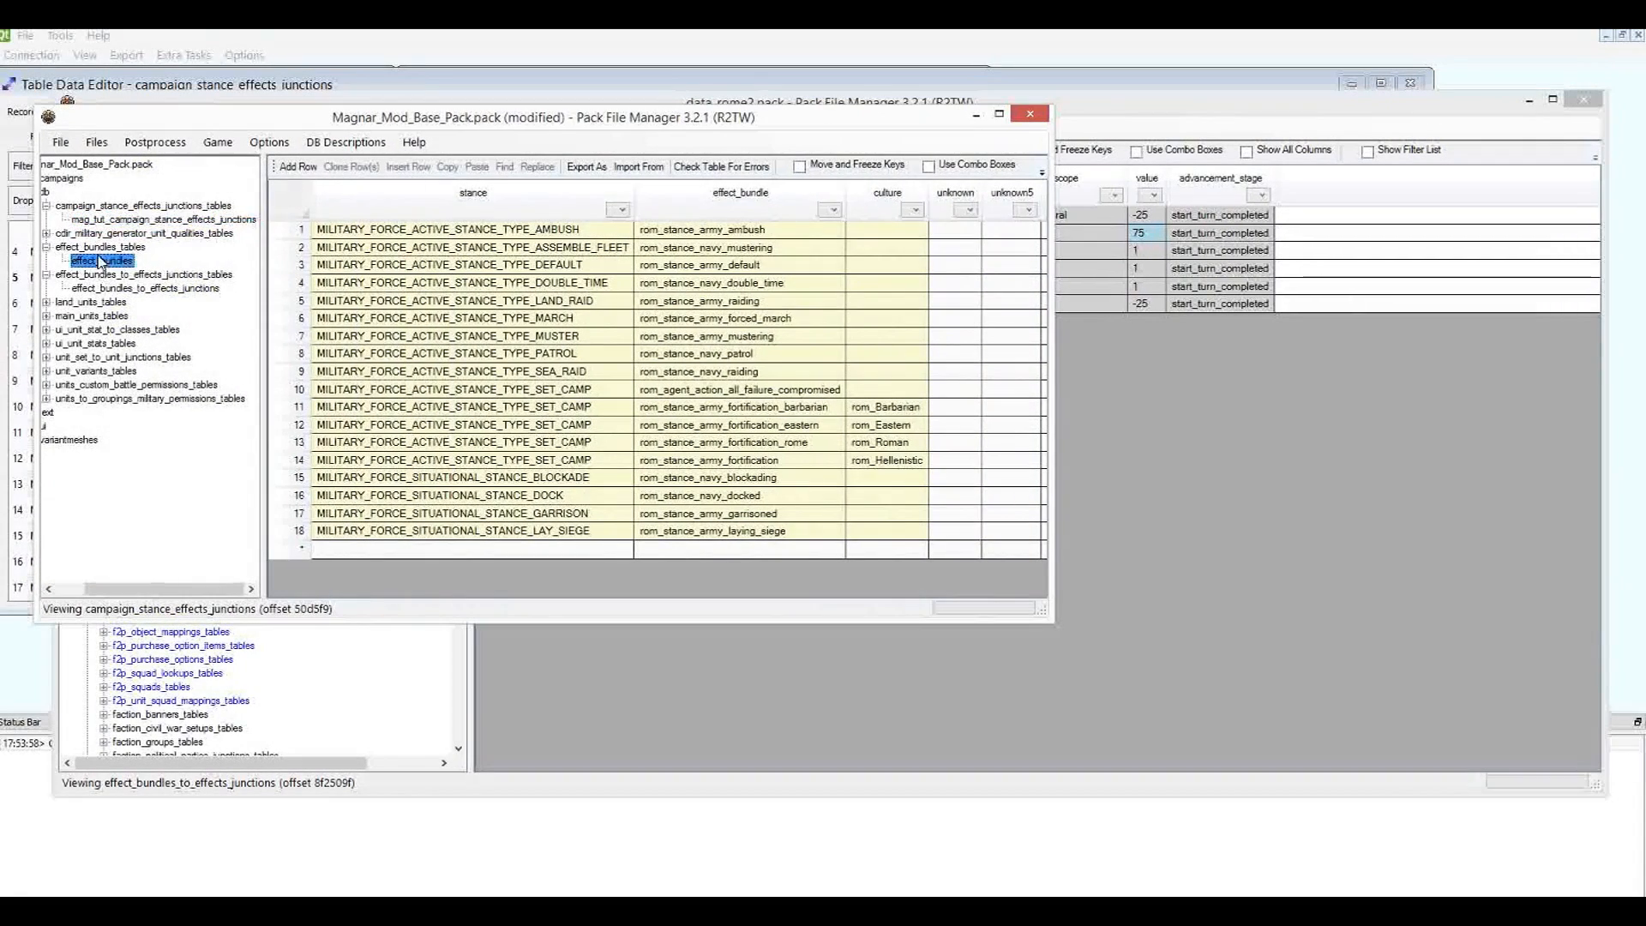
pyautogui.rightClick(100, 261)
pyautogui.click(190, 306)
pyautogui.press('Home')
pyautogui.write('mag_tut')
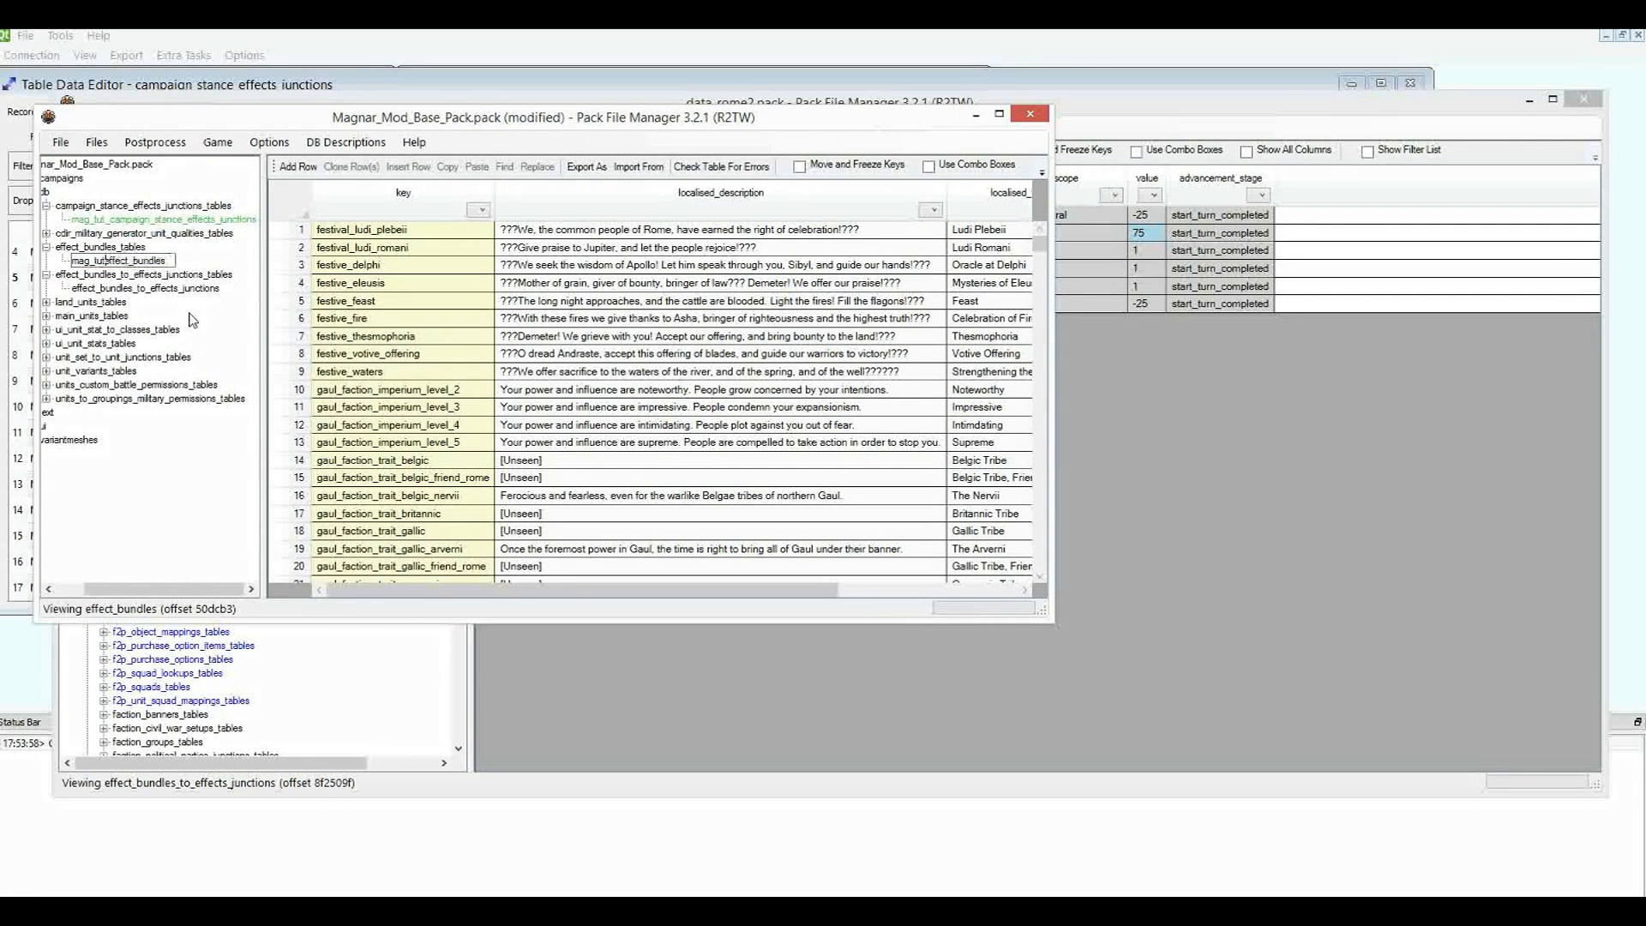
pyautogui.write('_')
pyautogui.press('Return')
# Rename the effect_bundles_to_effects_junctions file as mag_tut_effect_bundles_to_effects_junctions and save the mod pack.
pyautogui.click(210, 289)
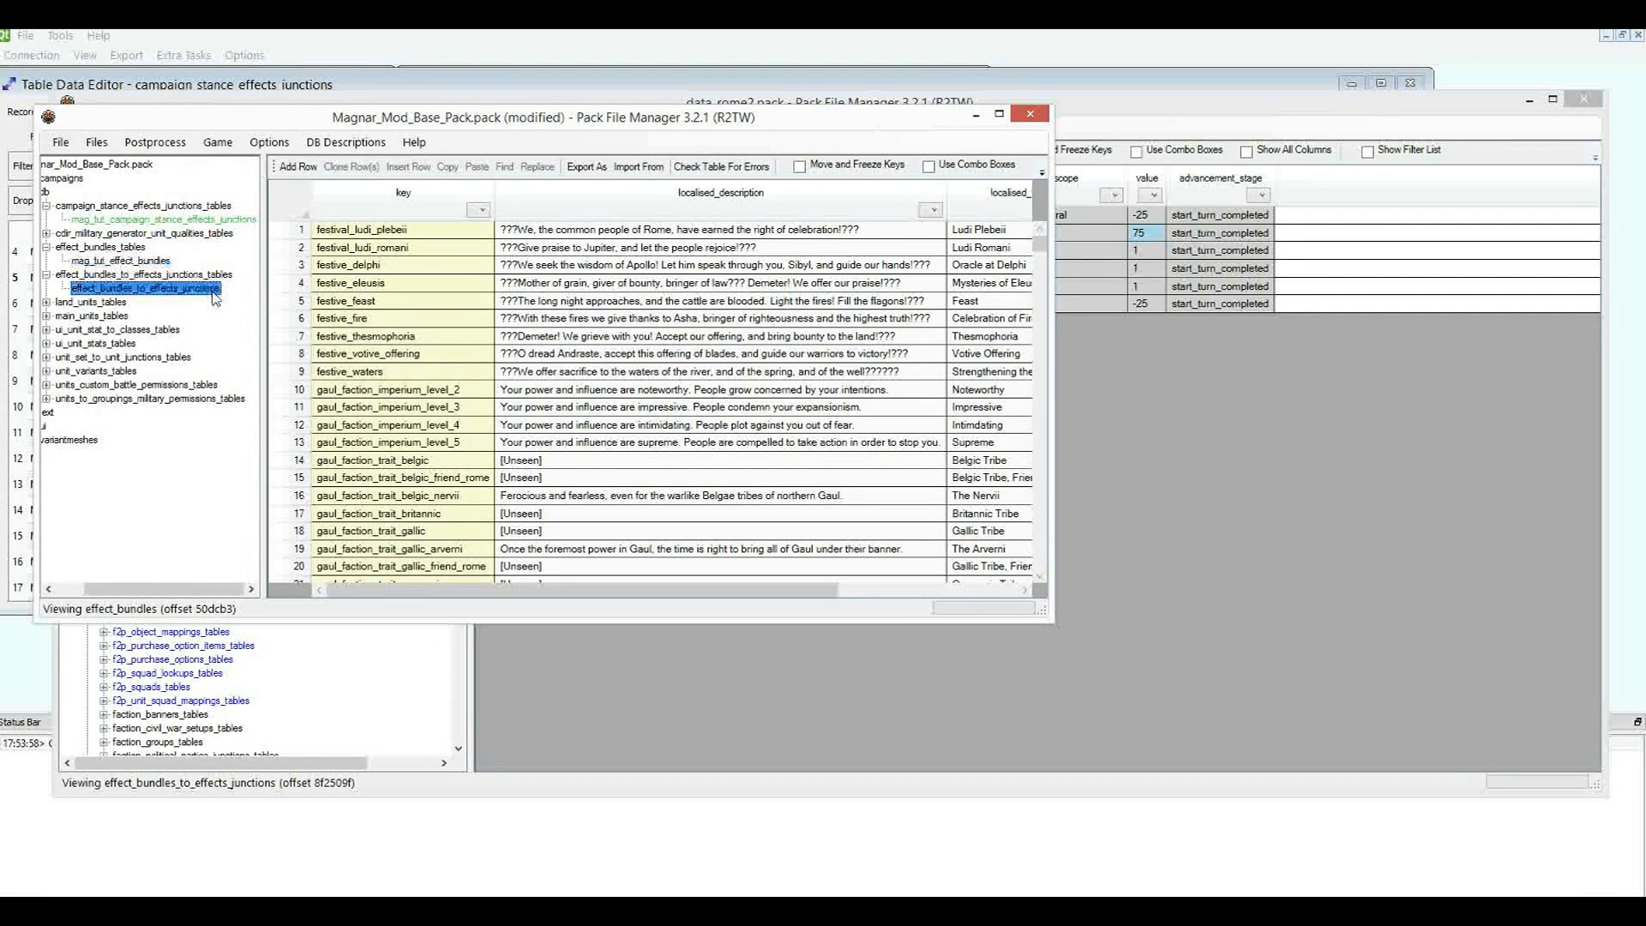
pyautogui.rightClick(210, 291)
pyautogui.click(225, 340)
pyautogui.press('Home')
pyautogui.write('mag_tut')
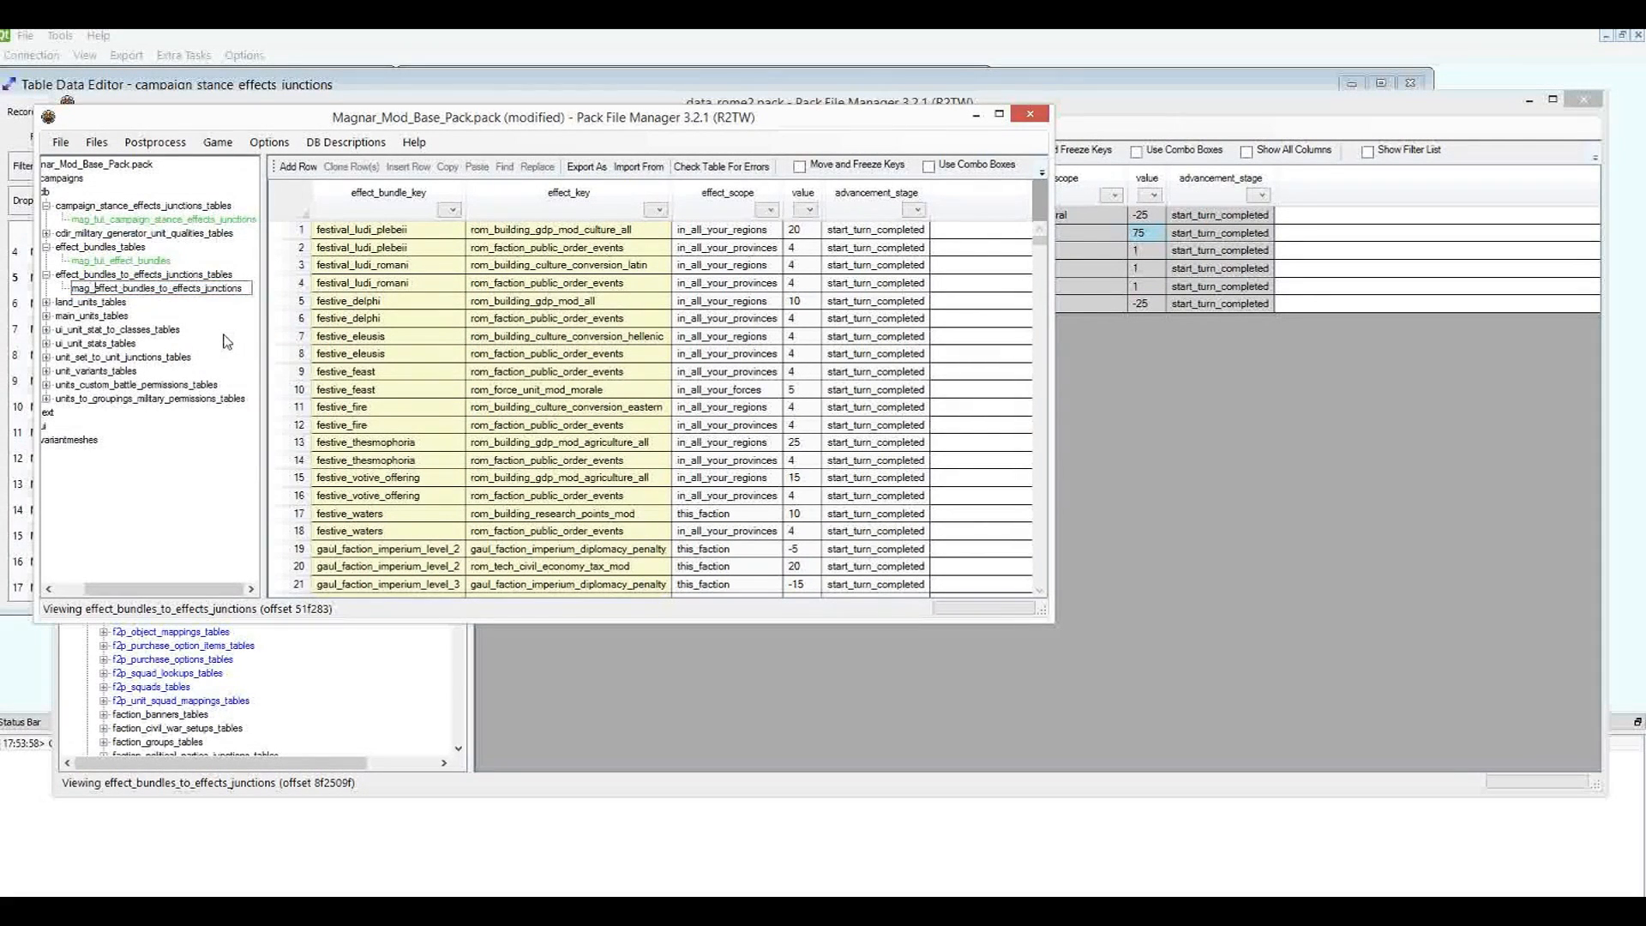
pyautogui.write('_')
pyautogui.press('Return')
pyautogui.hotkey('ctrl', 's')
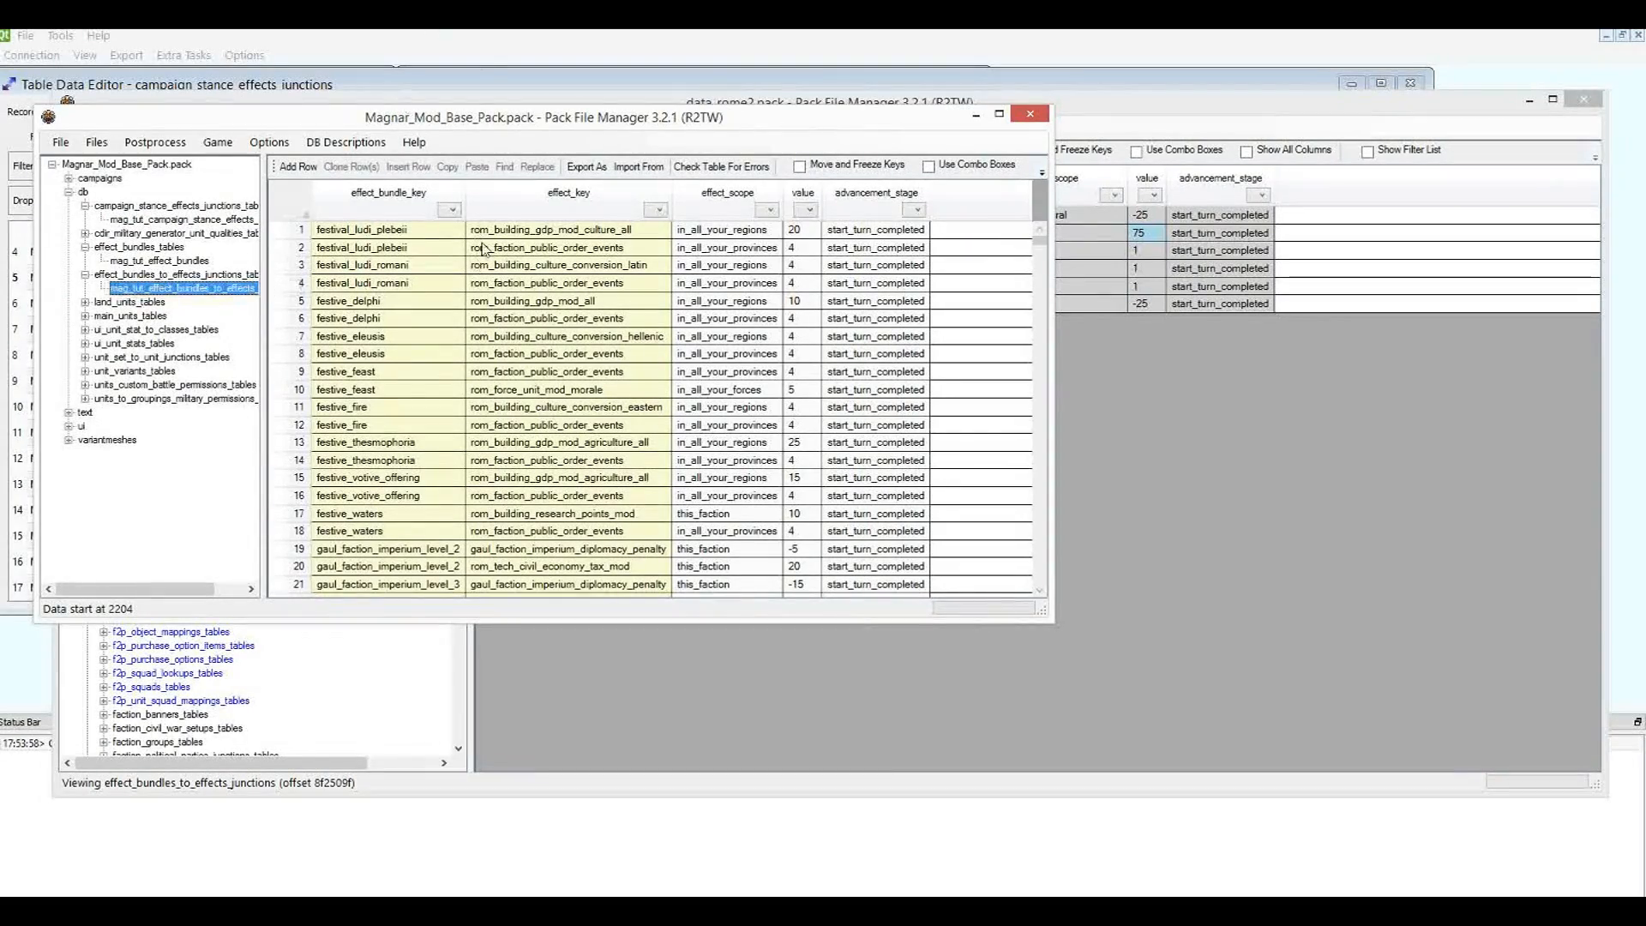
# Move the mod pack window and widen it on both sides to give the tree and table more room.
pyautogui.moveTo(202, 109); pyautogui.dragTo(505, 81)
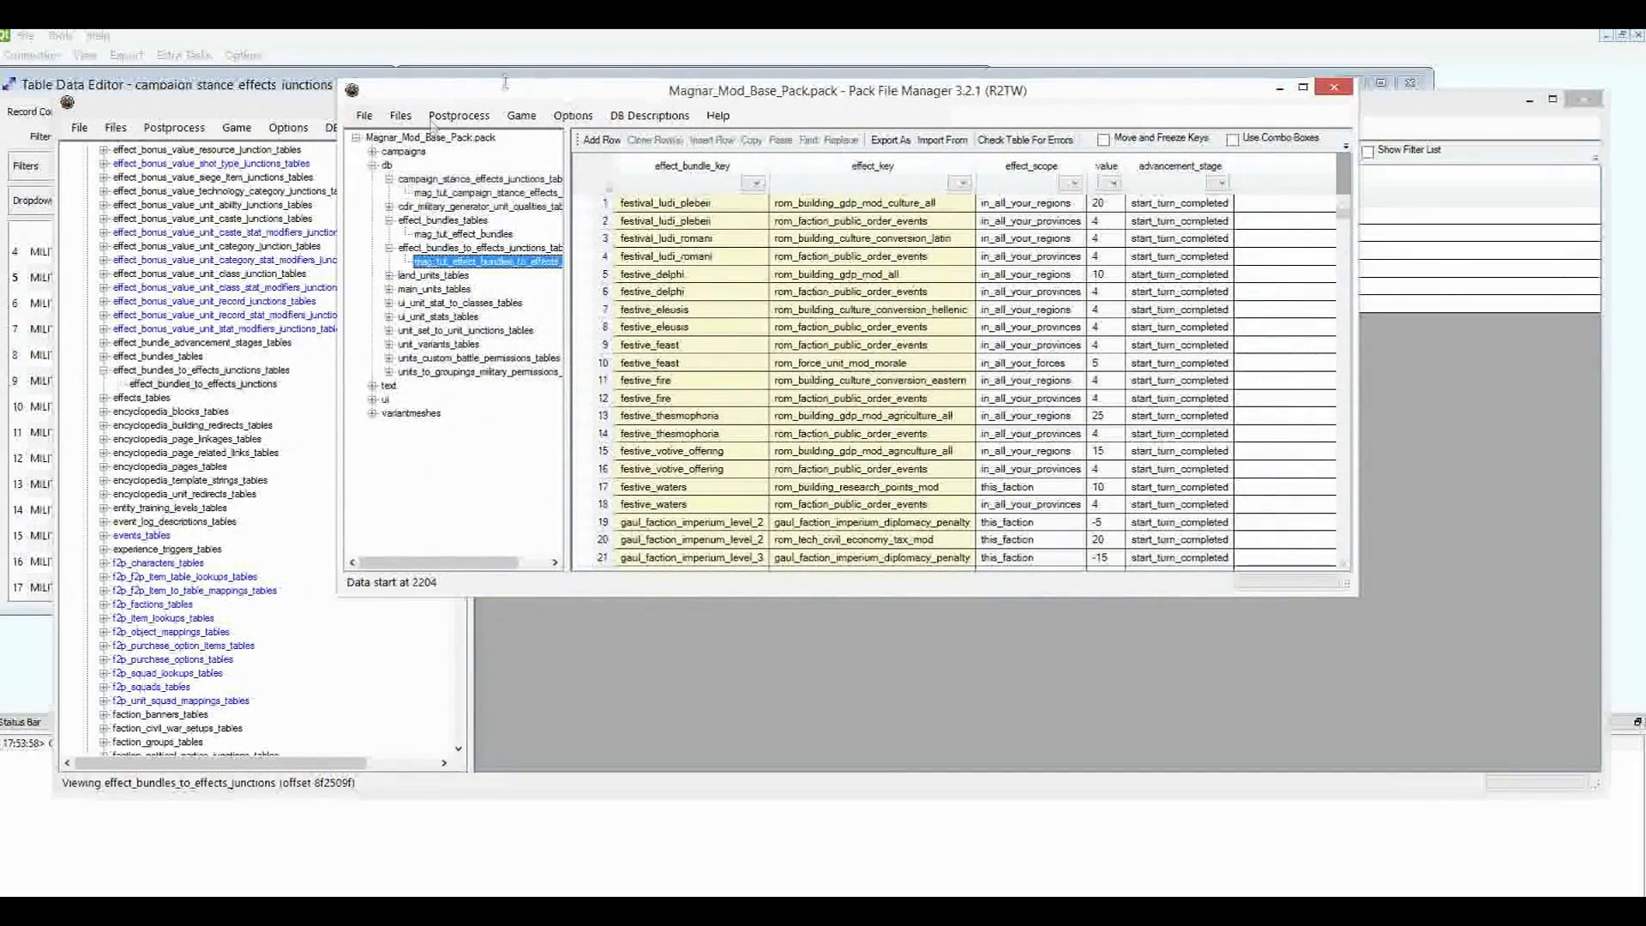
pyautogui.moveTo(337, 154); pyautogui.dragTo(57, 156)
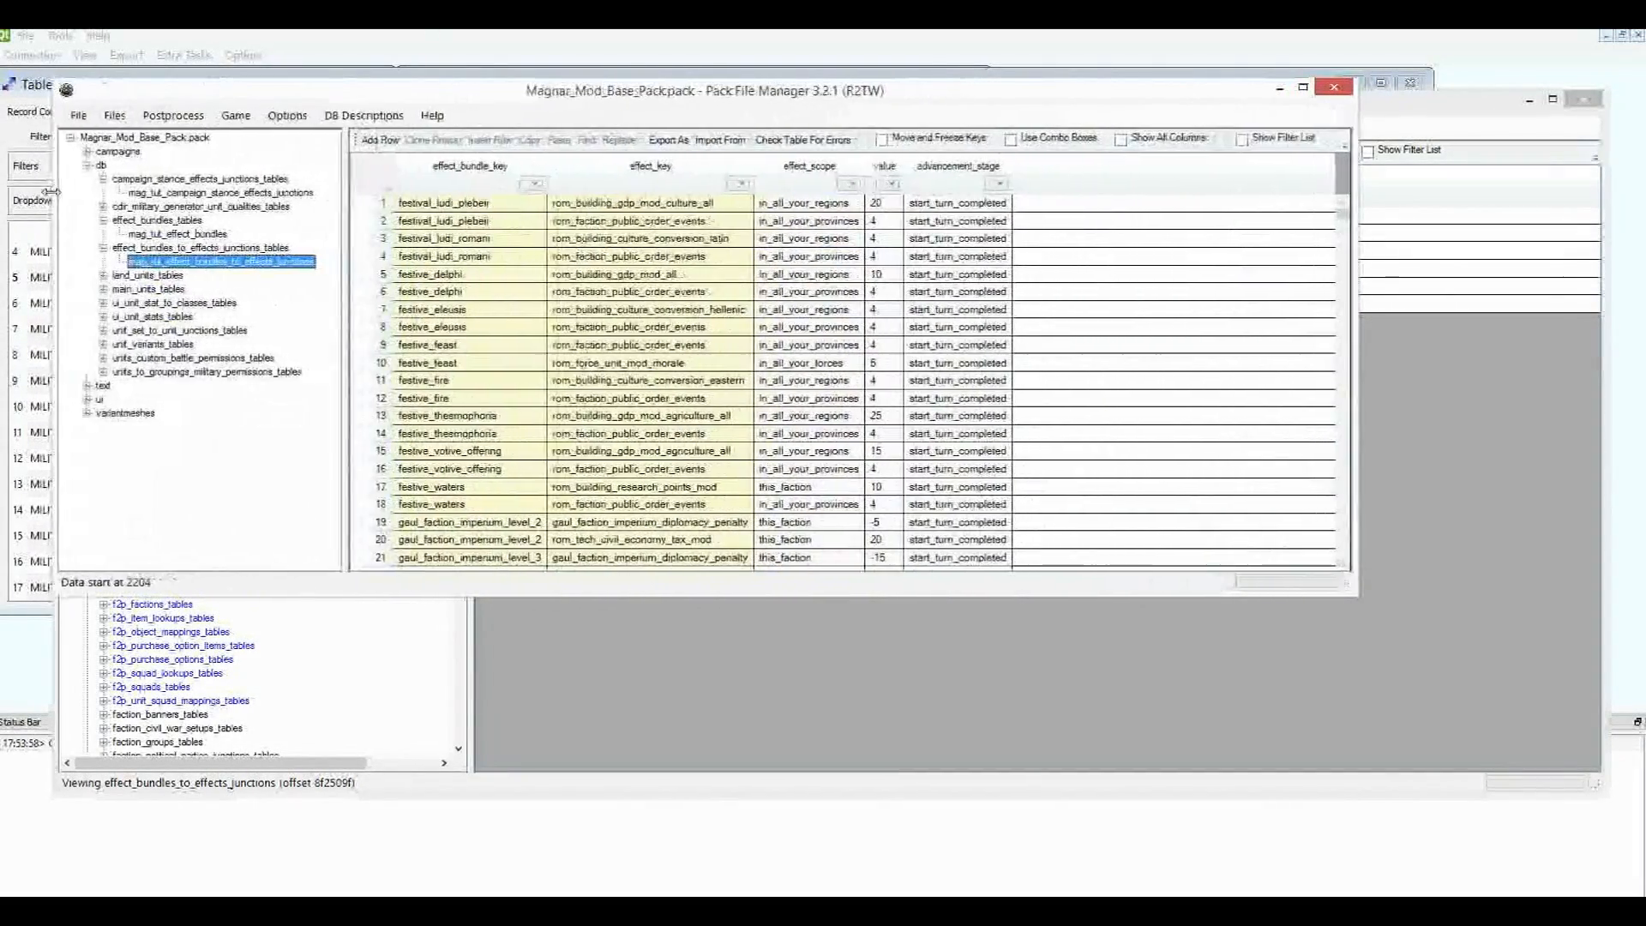
pyautogui.moveTo(1348, 225); pyautogui.dragTo(1629, 225)
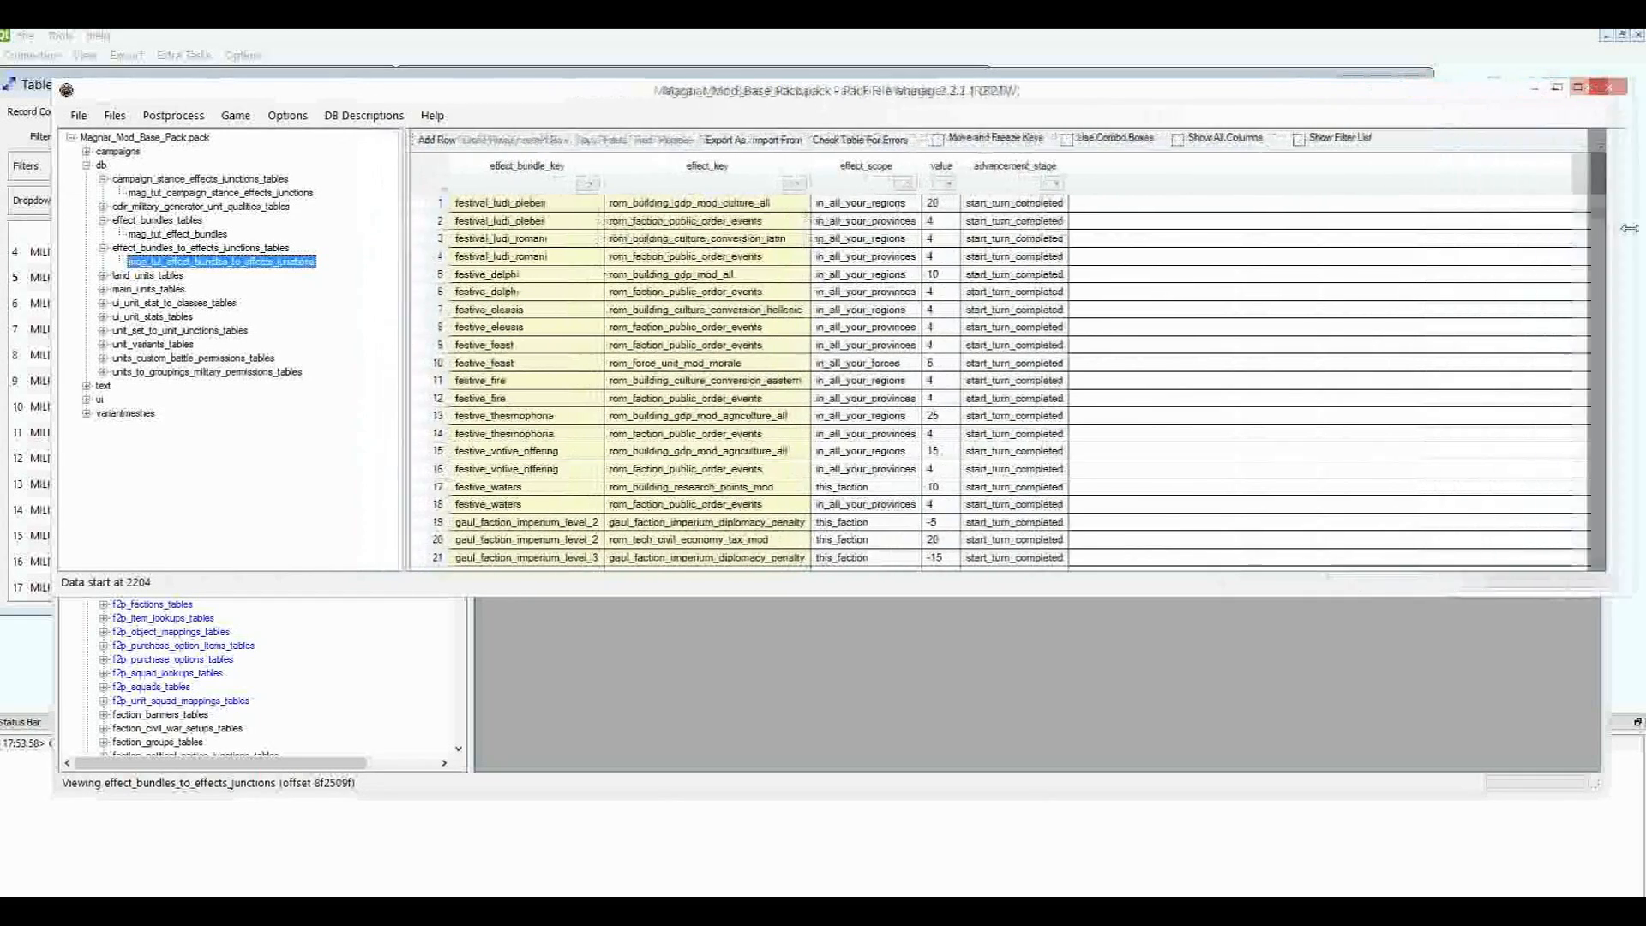
# In the mag_tut_campaign_stance_effects_junctions table, rename the MARCH stance's effect bundle as mag_stance_army_forced_march_rome.
pyautogui.click(182, 193)
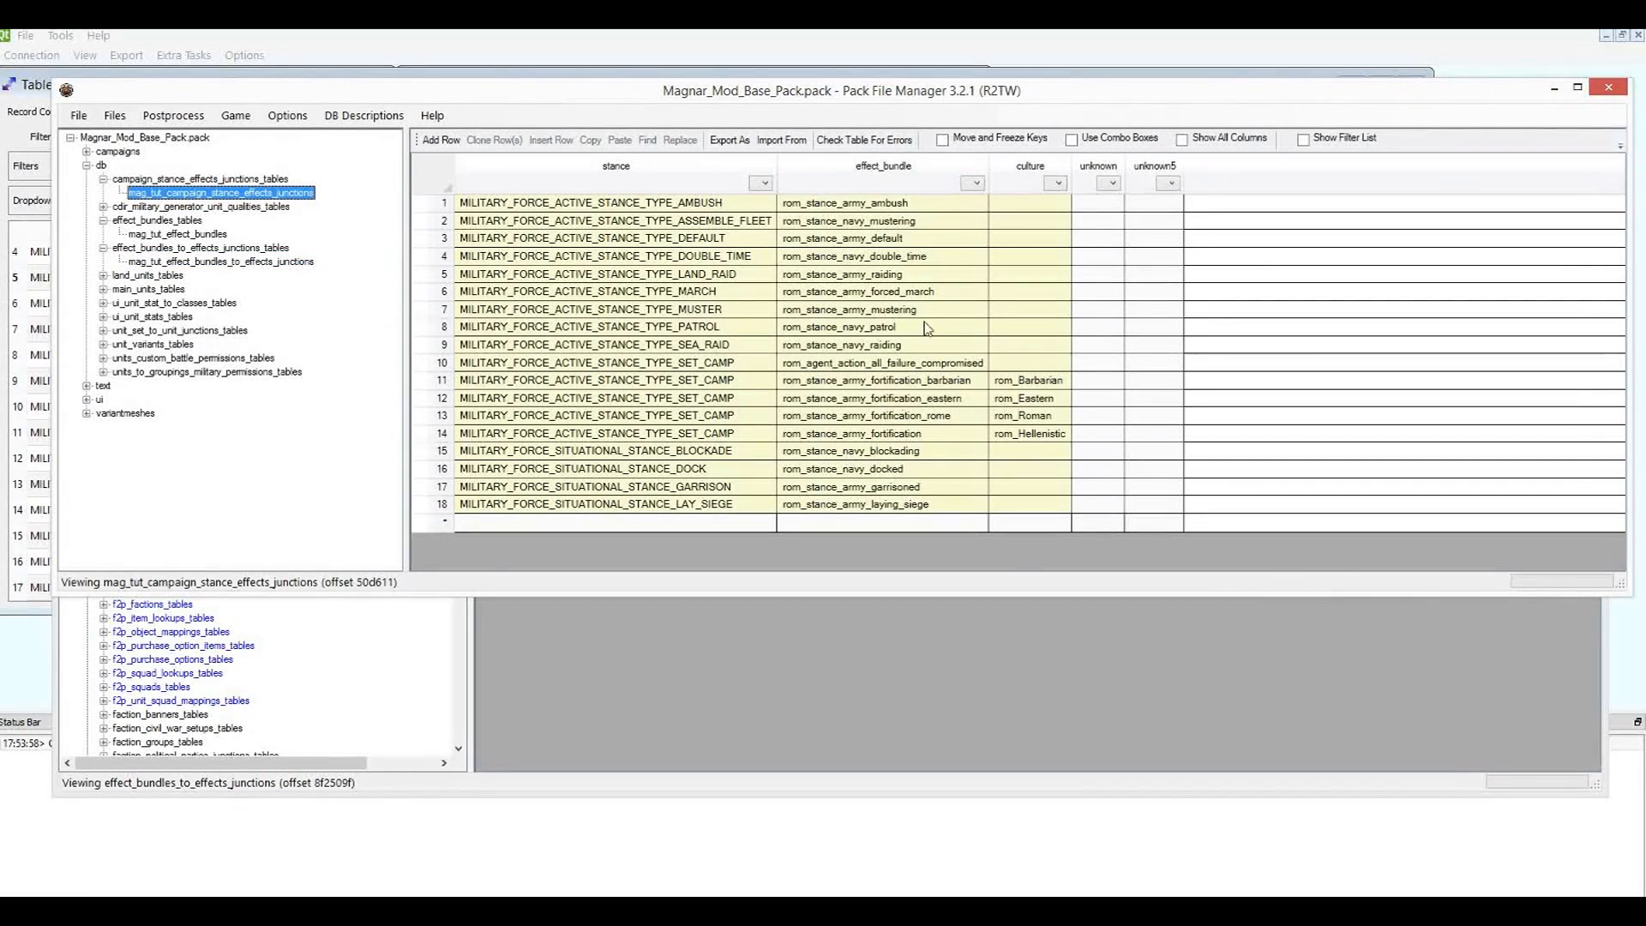
pyautogui.click(717, 259)
pyautogui.click(711, 326)
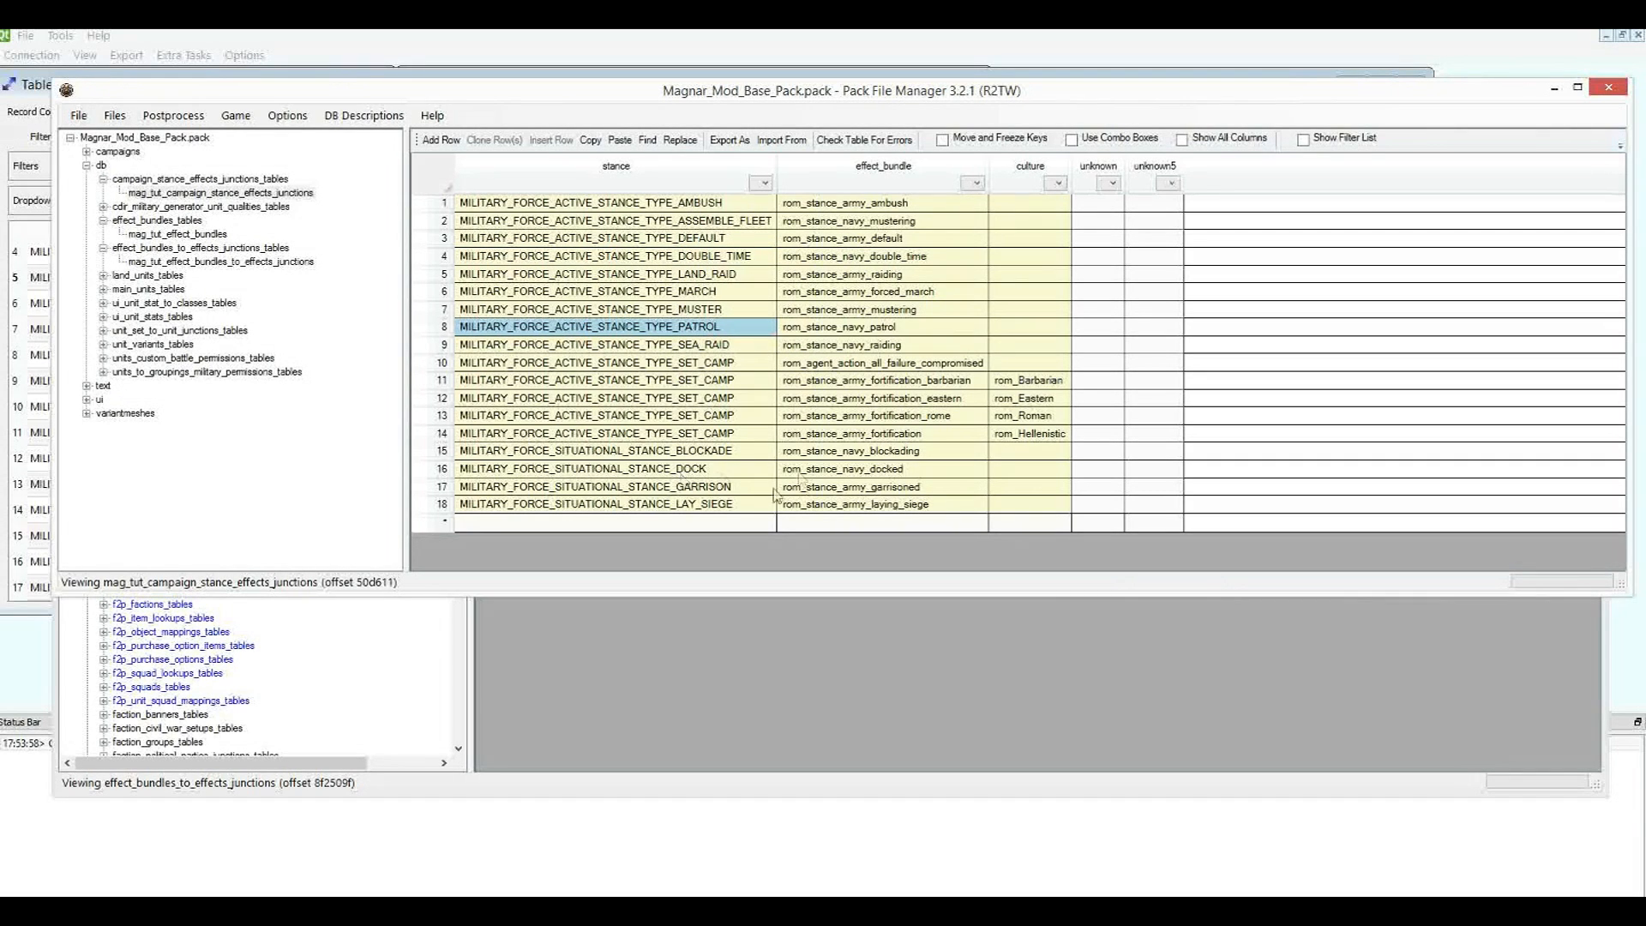
pyautogui.click(708, 292)
pyautogui.click(444, 293)
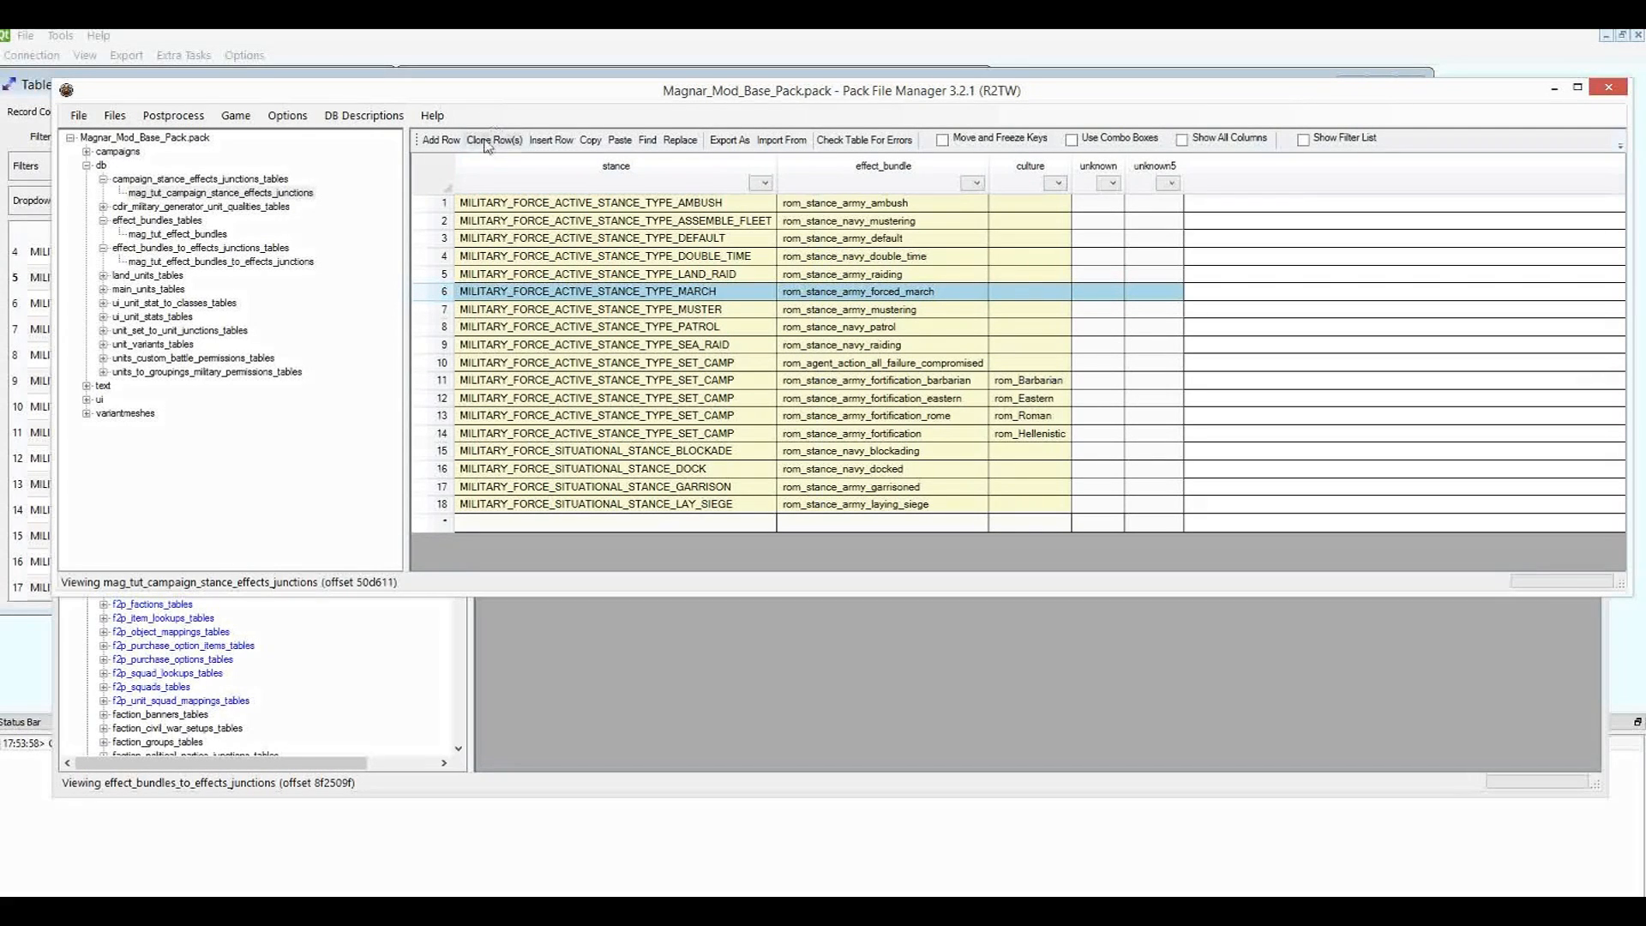
pyautogui.click(914, 295)
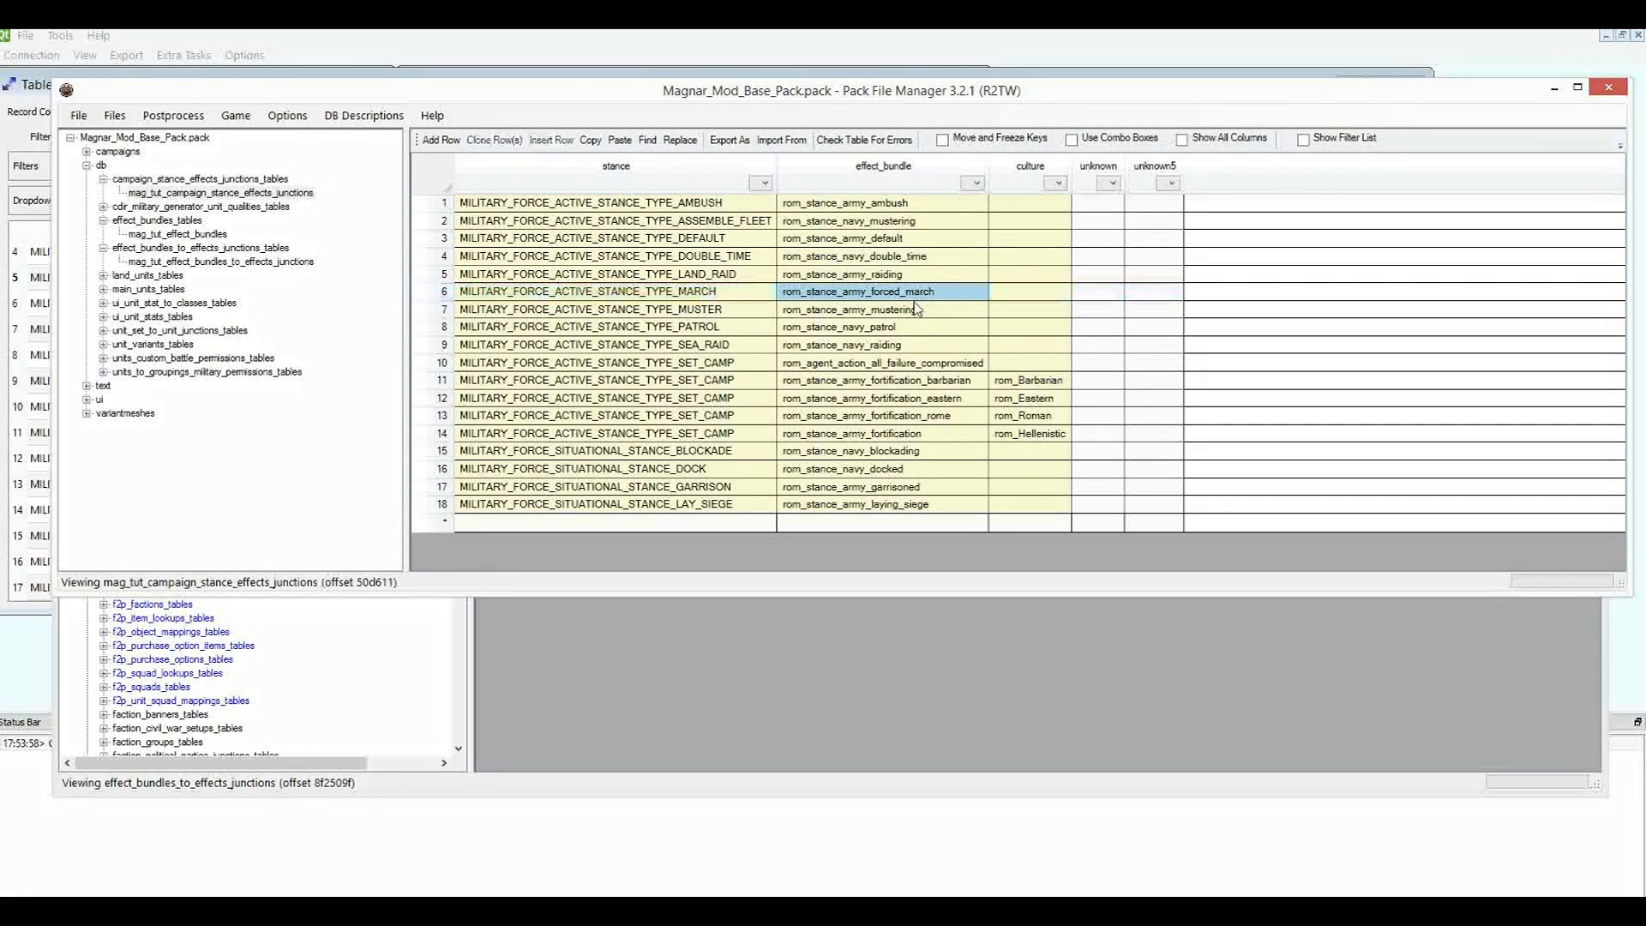
pyautogui.click(824, 305)
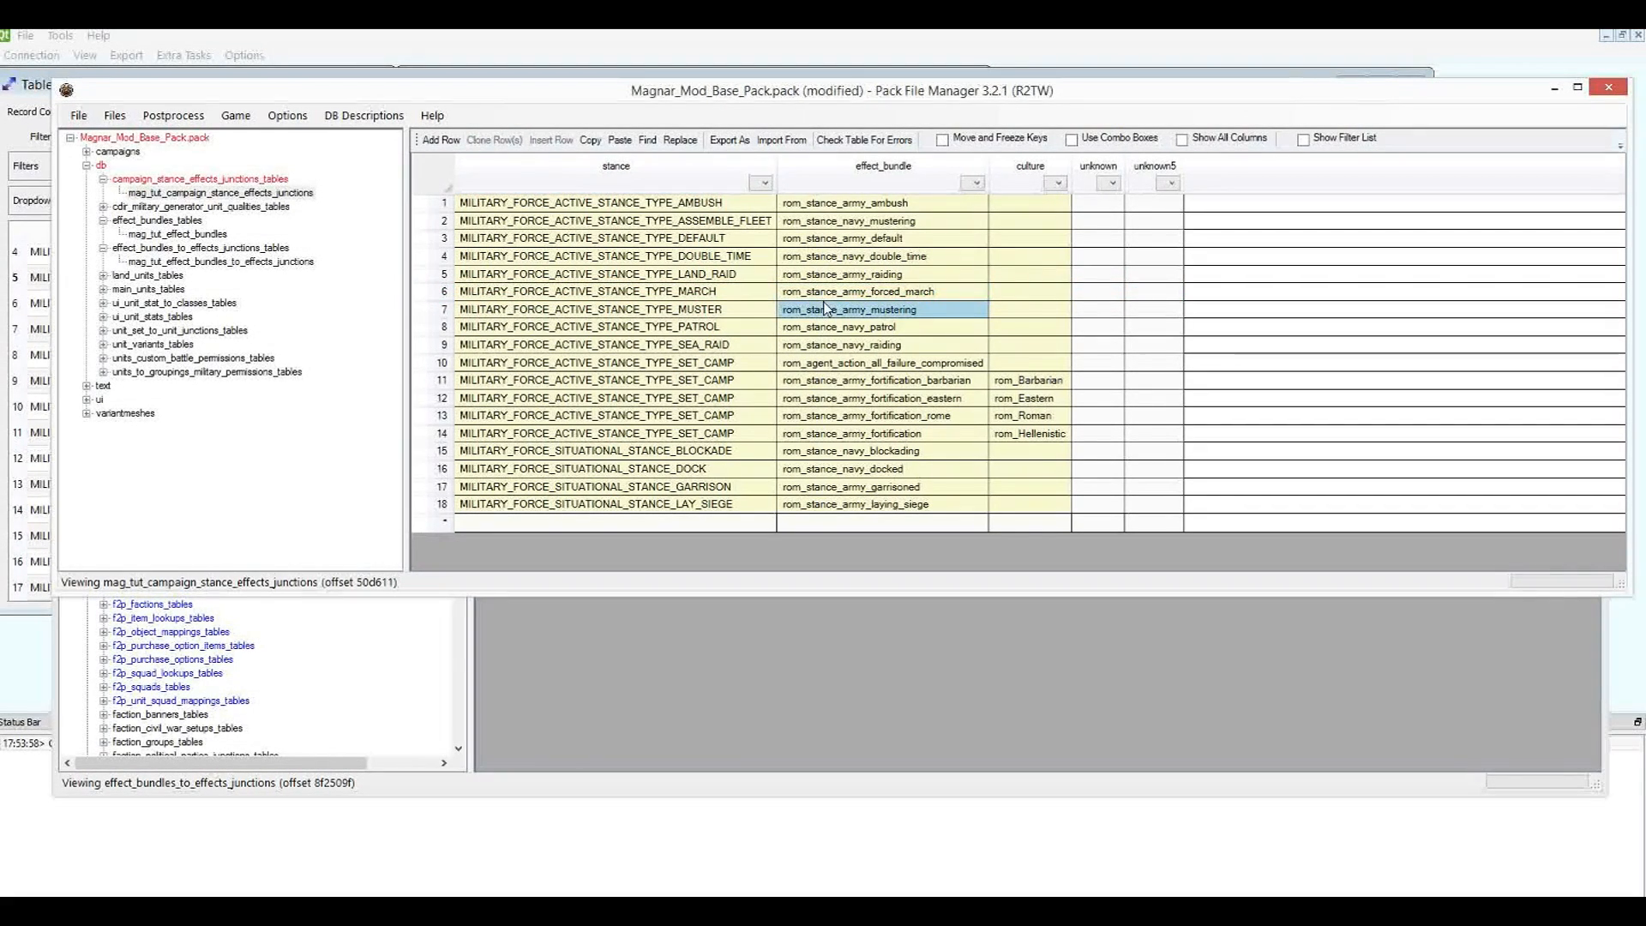
pyautogui.doubleClick(854, 291)
pyautogui.moveTo(801, 292); pyautogui.dragTo(723, 274)
pyautogui.write('mag')
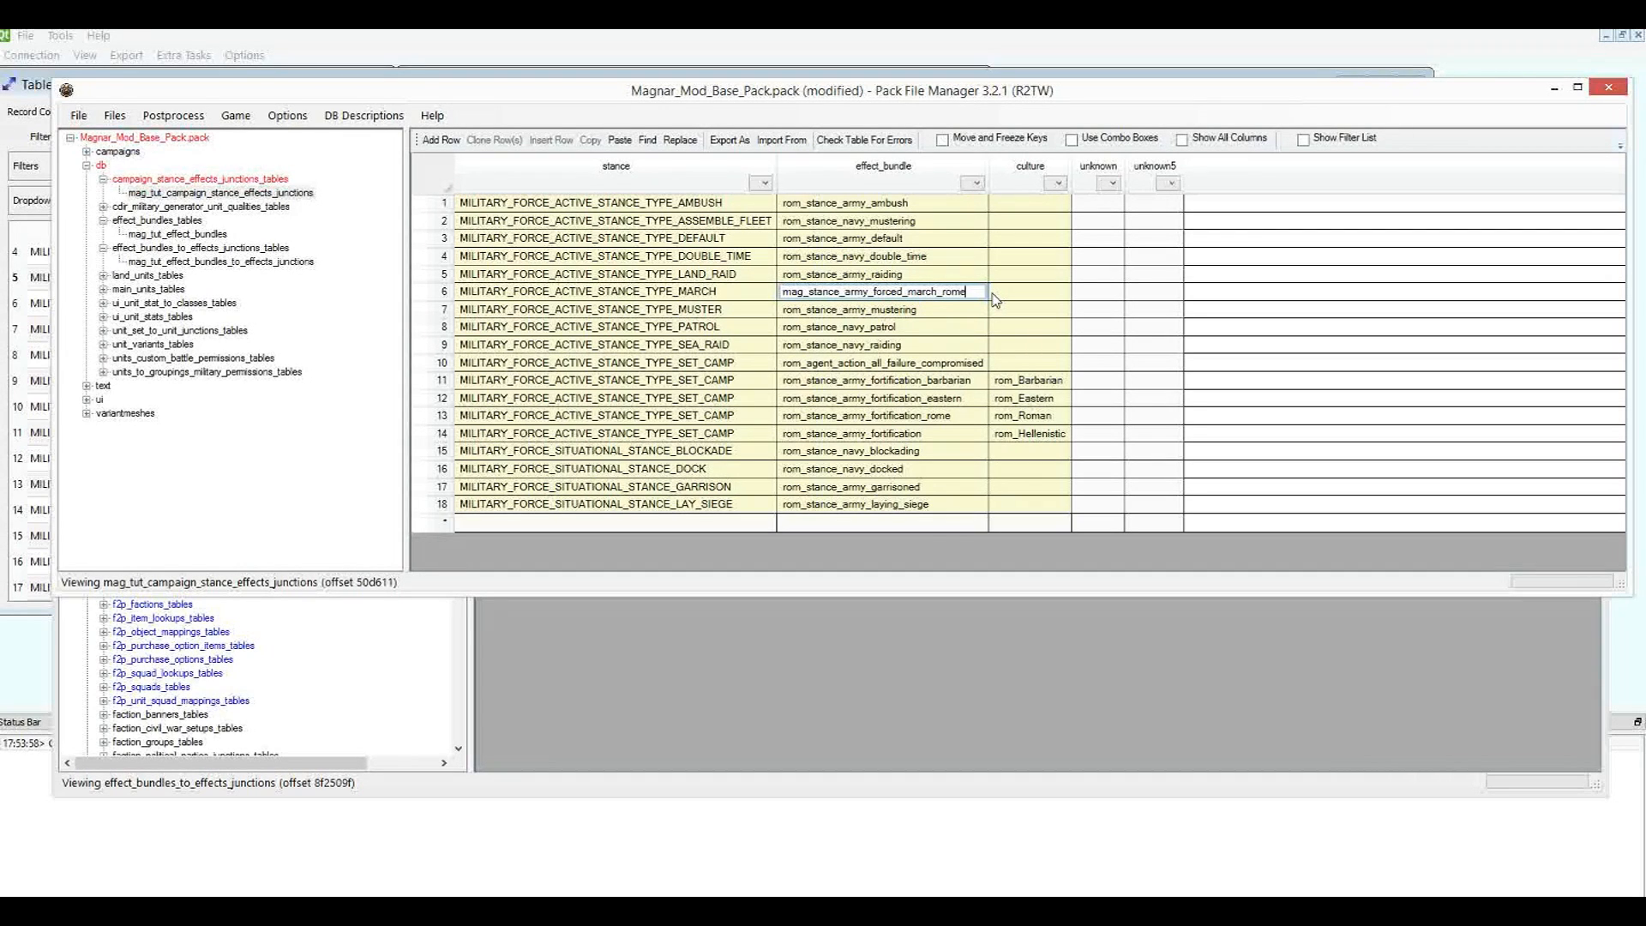
pyautogui.press('Return')
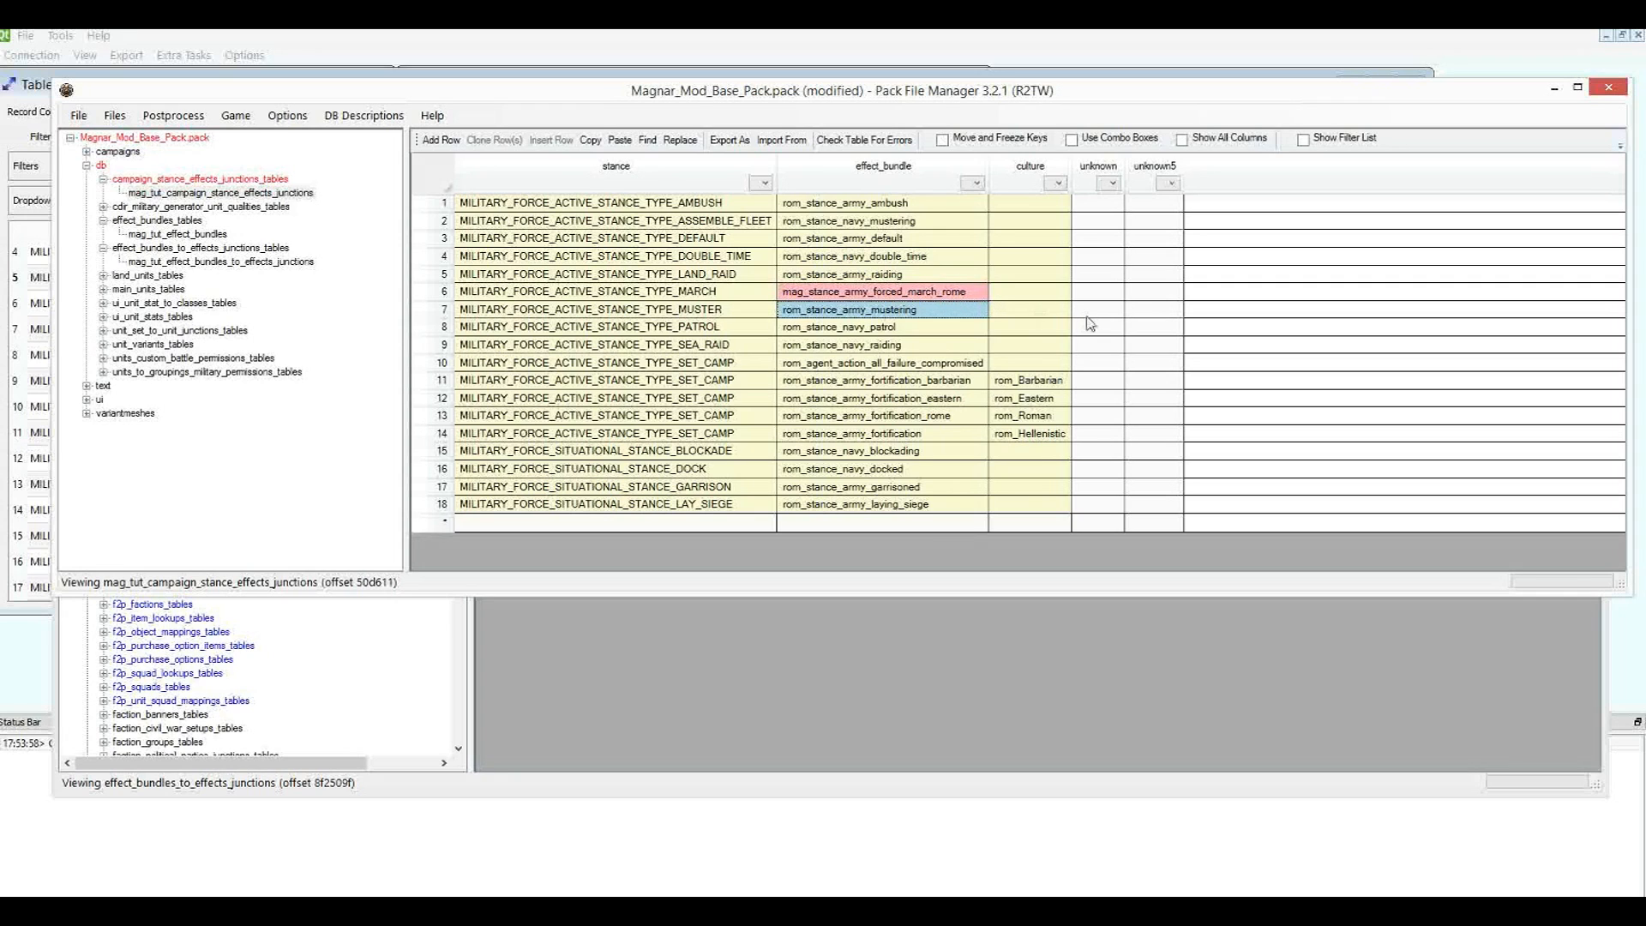
# Copy the rom_Roman culture value into the culture cell of the MARCH stance row.
pyautogui.click(1040, 416)
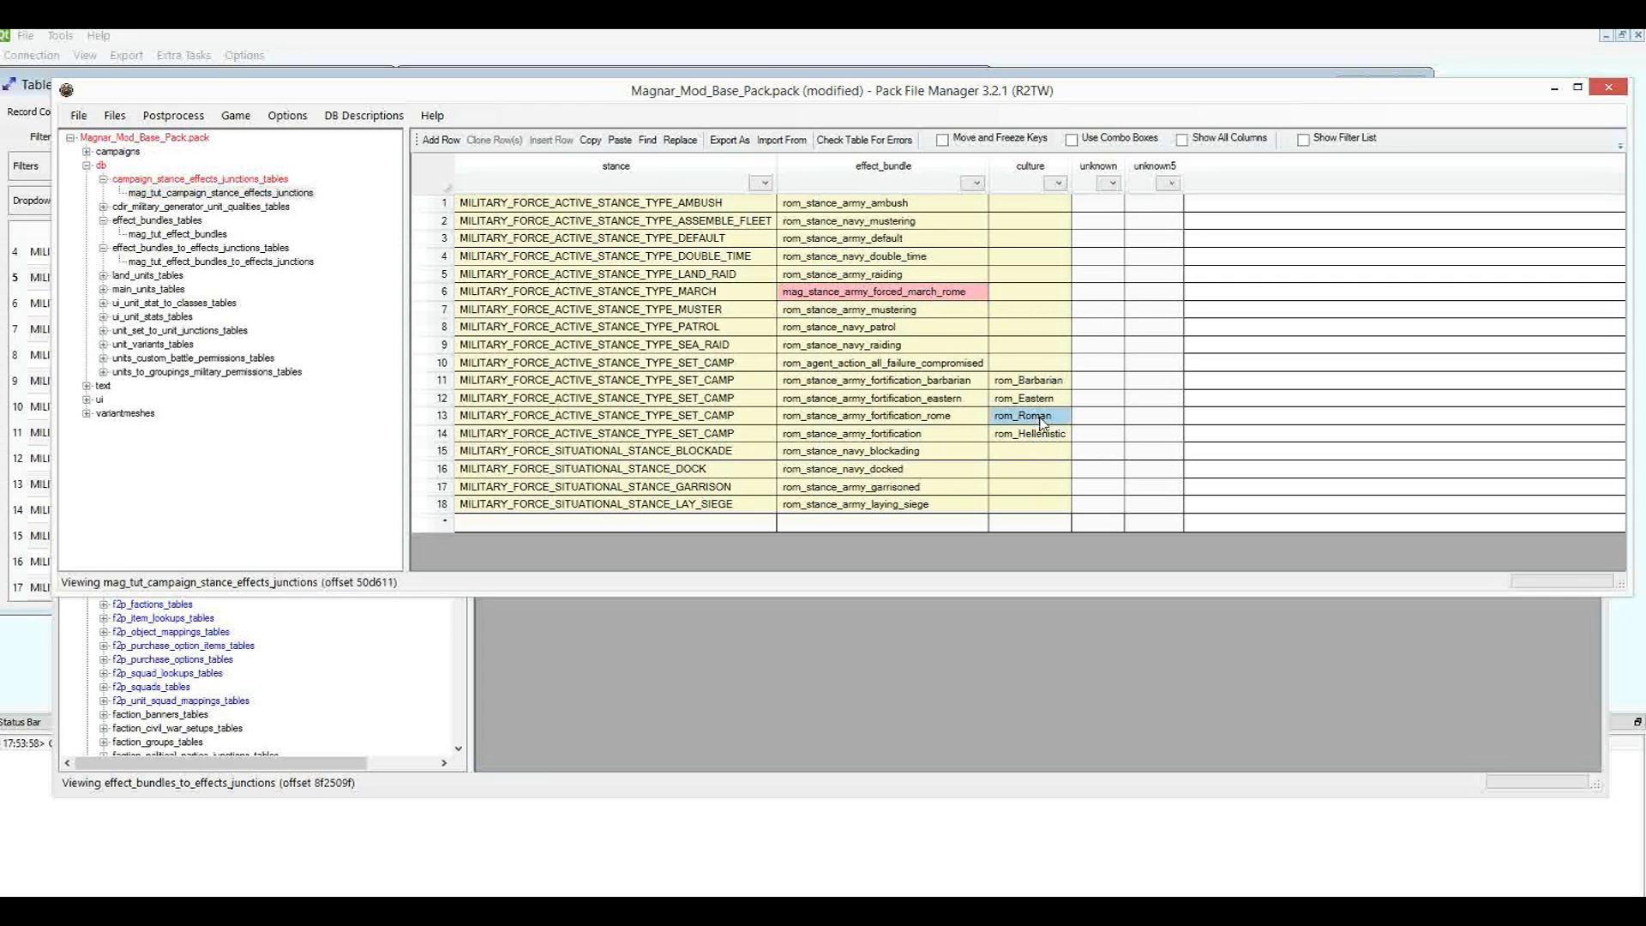
pyautogui.click(1019, 293)
pyautogui.click(1023, 222)
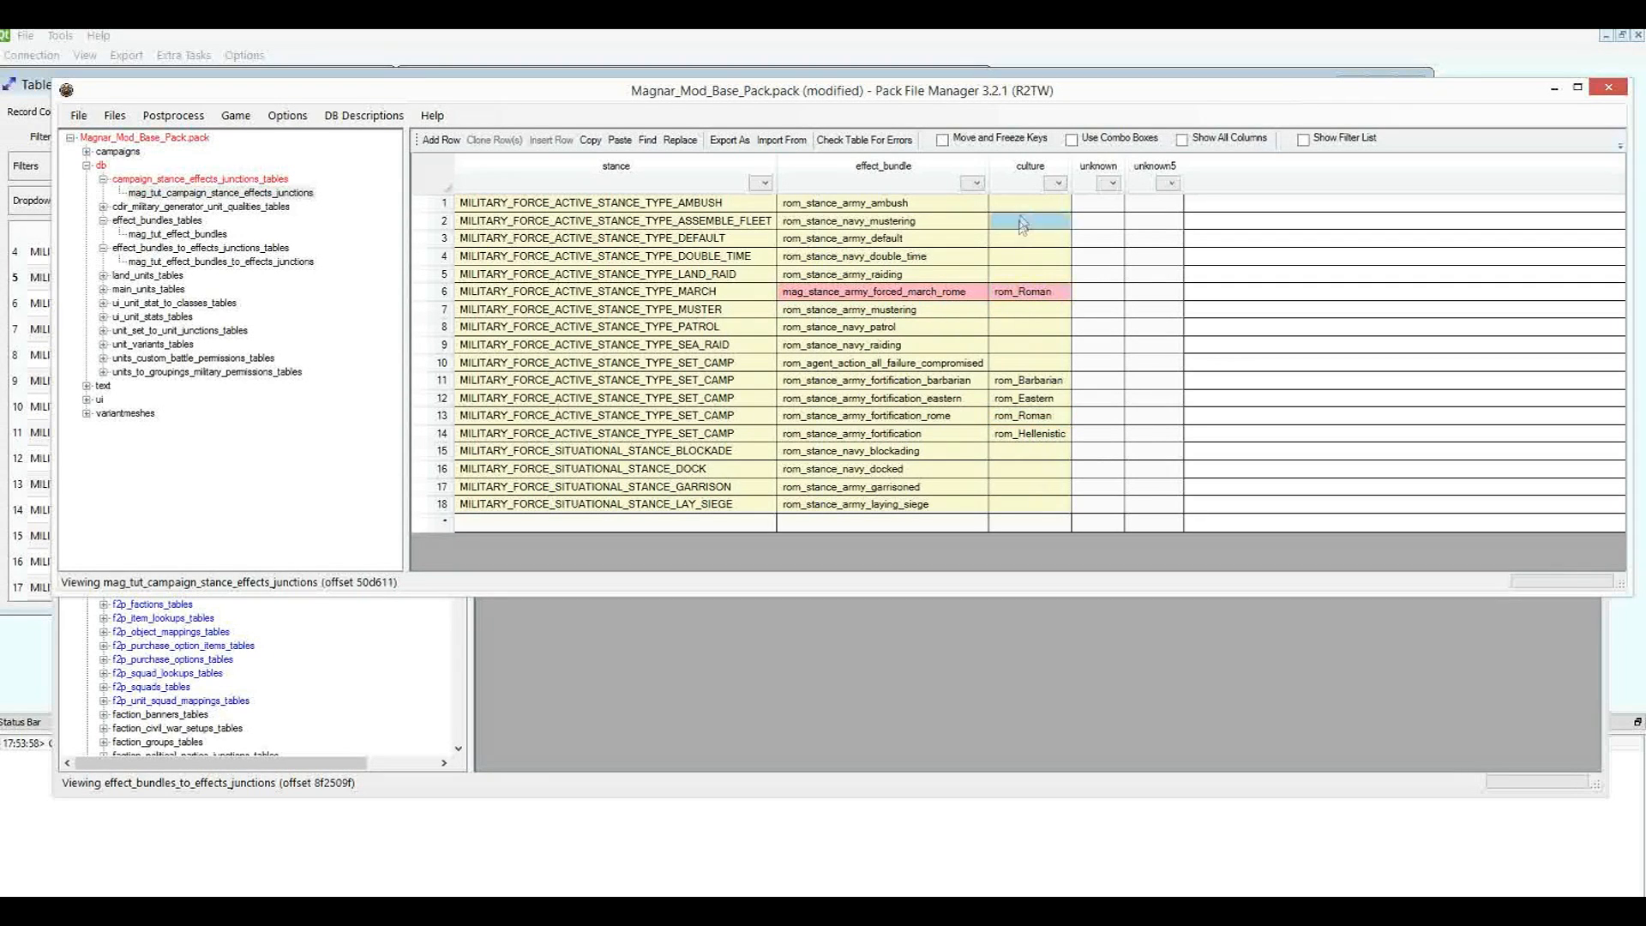
# Delete every row except the MARCH stance from the stance table and save the mod pack.
pyautogui.moveTo(444, 310); pyautogui.dragTo(624, 512)
pyautogui.press('Delete')
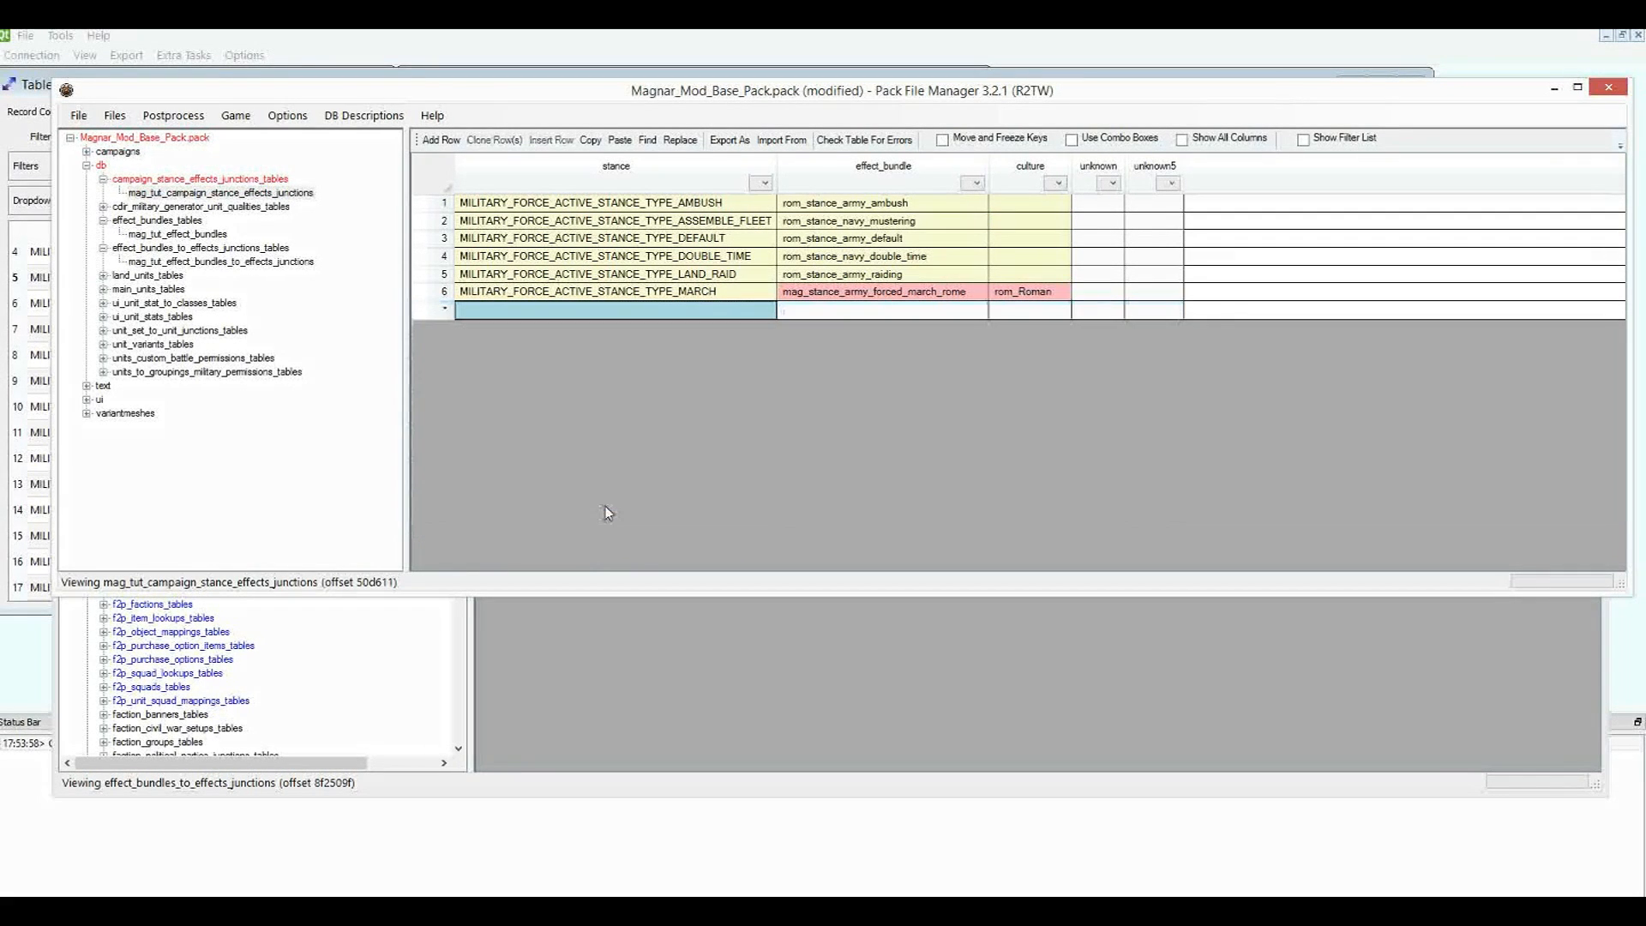
pyautogui.moveTo(444, 275); pyautogui.dragTo(427, 134)
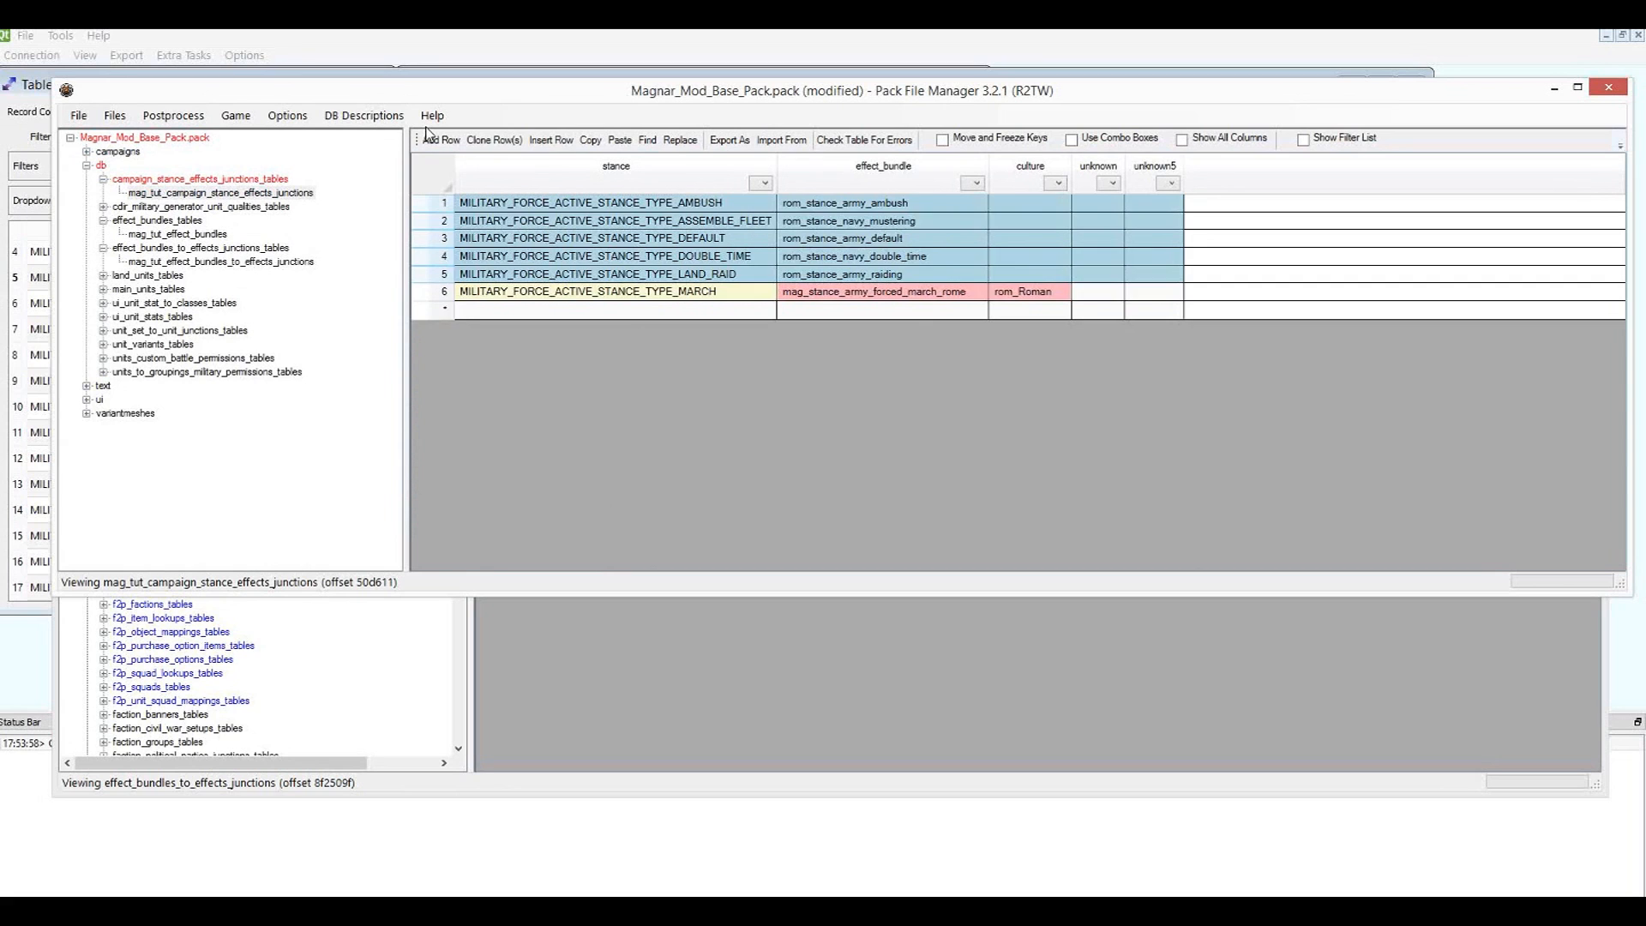
pyautogui.press('Delete')
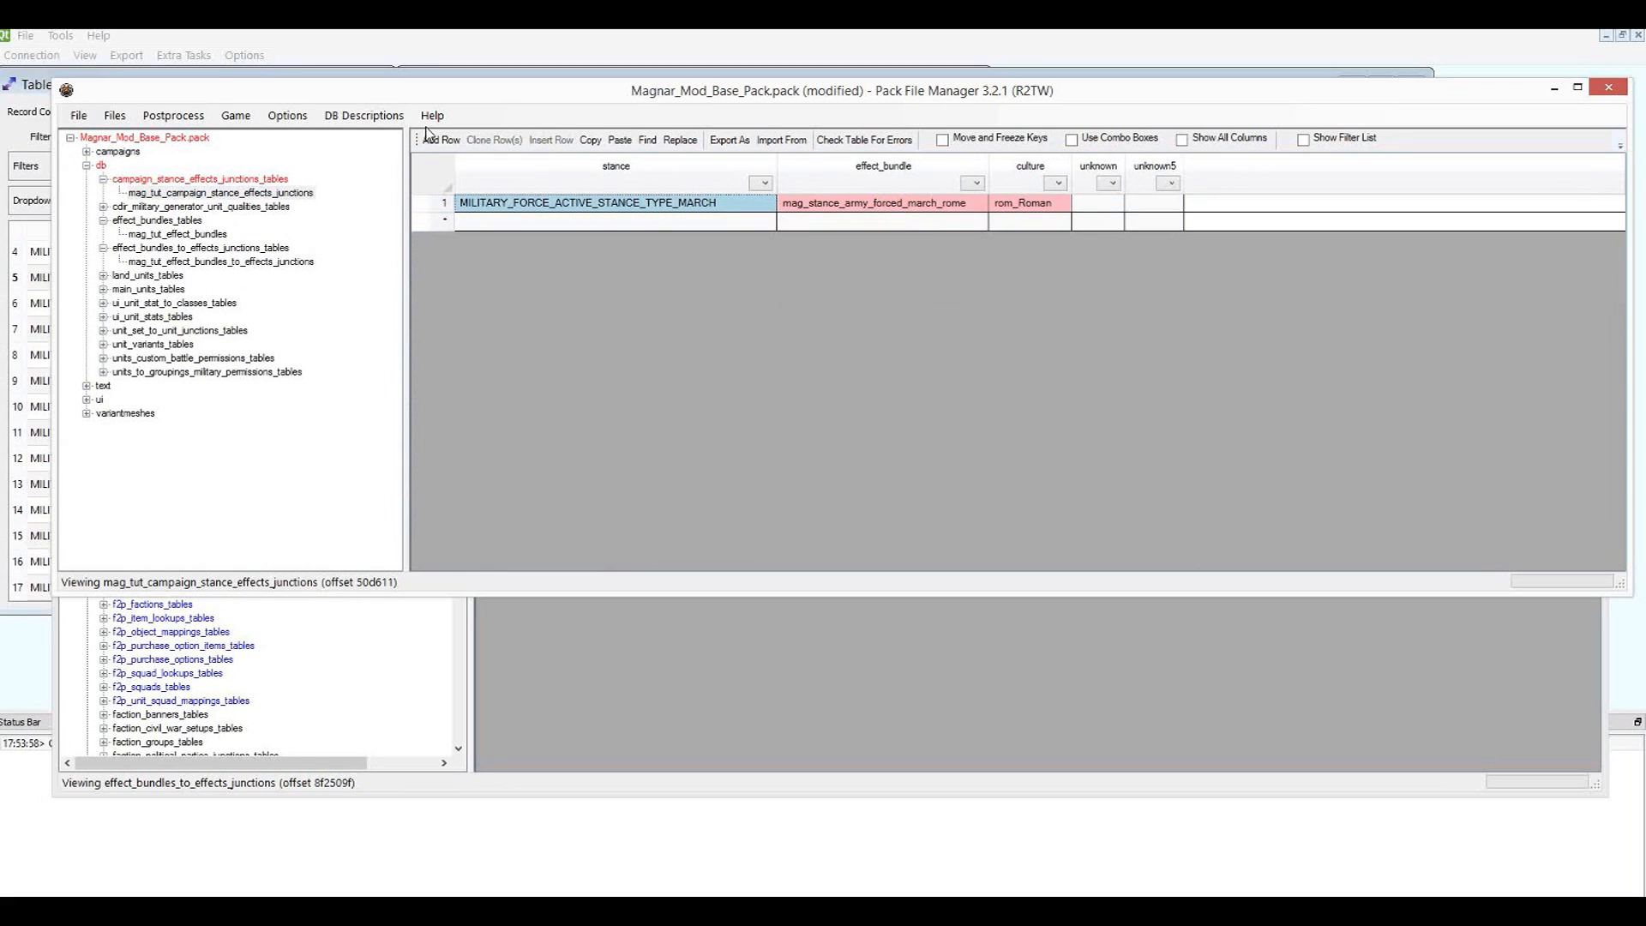
pyautogui.click(624, 222)
pyautogui.hotkey('ctrl', 's')
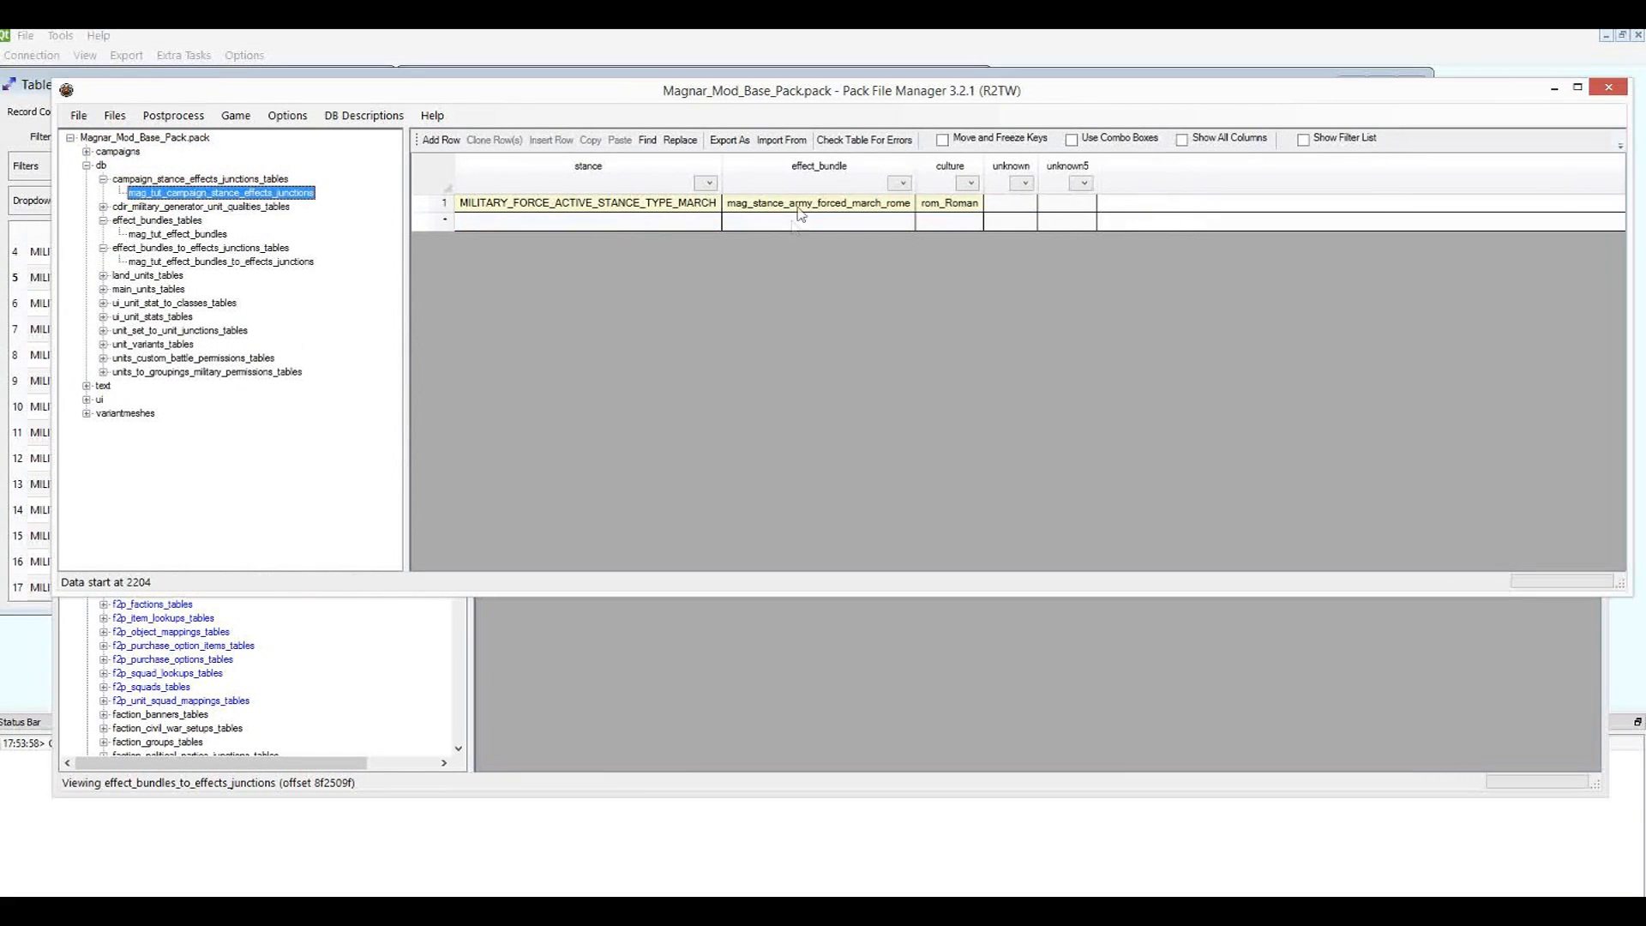
# Copy the new bundle name and make mag_stance_army_forced_march_rome the key of the rom_stance_army_forced_march row in mag_tut_effect_bundles.
pyautogui.click(853, 209)
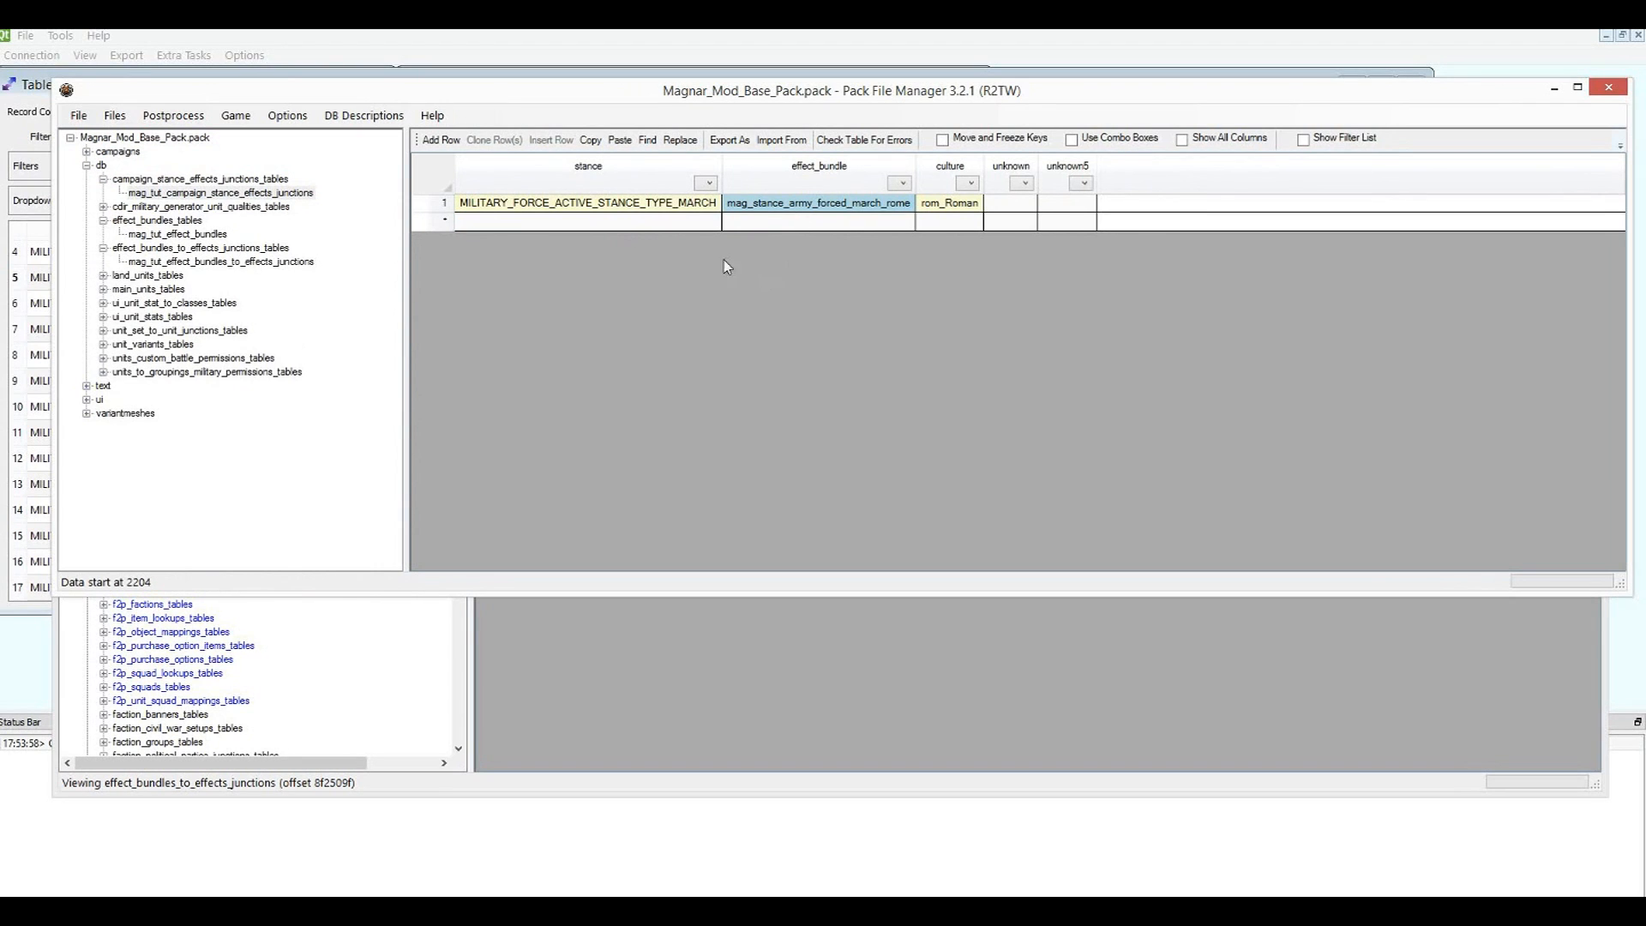
pyautogui.click(176, 234)
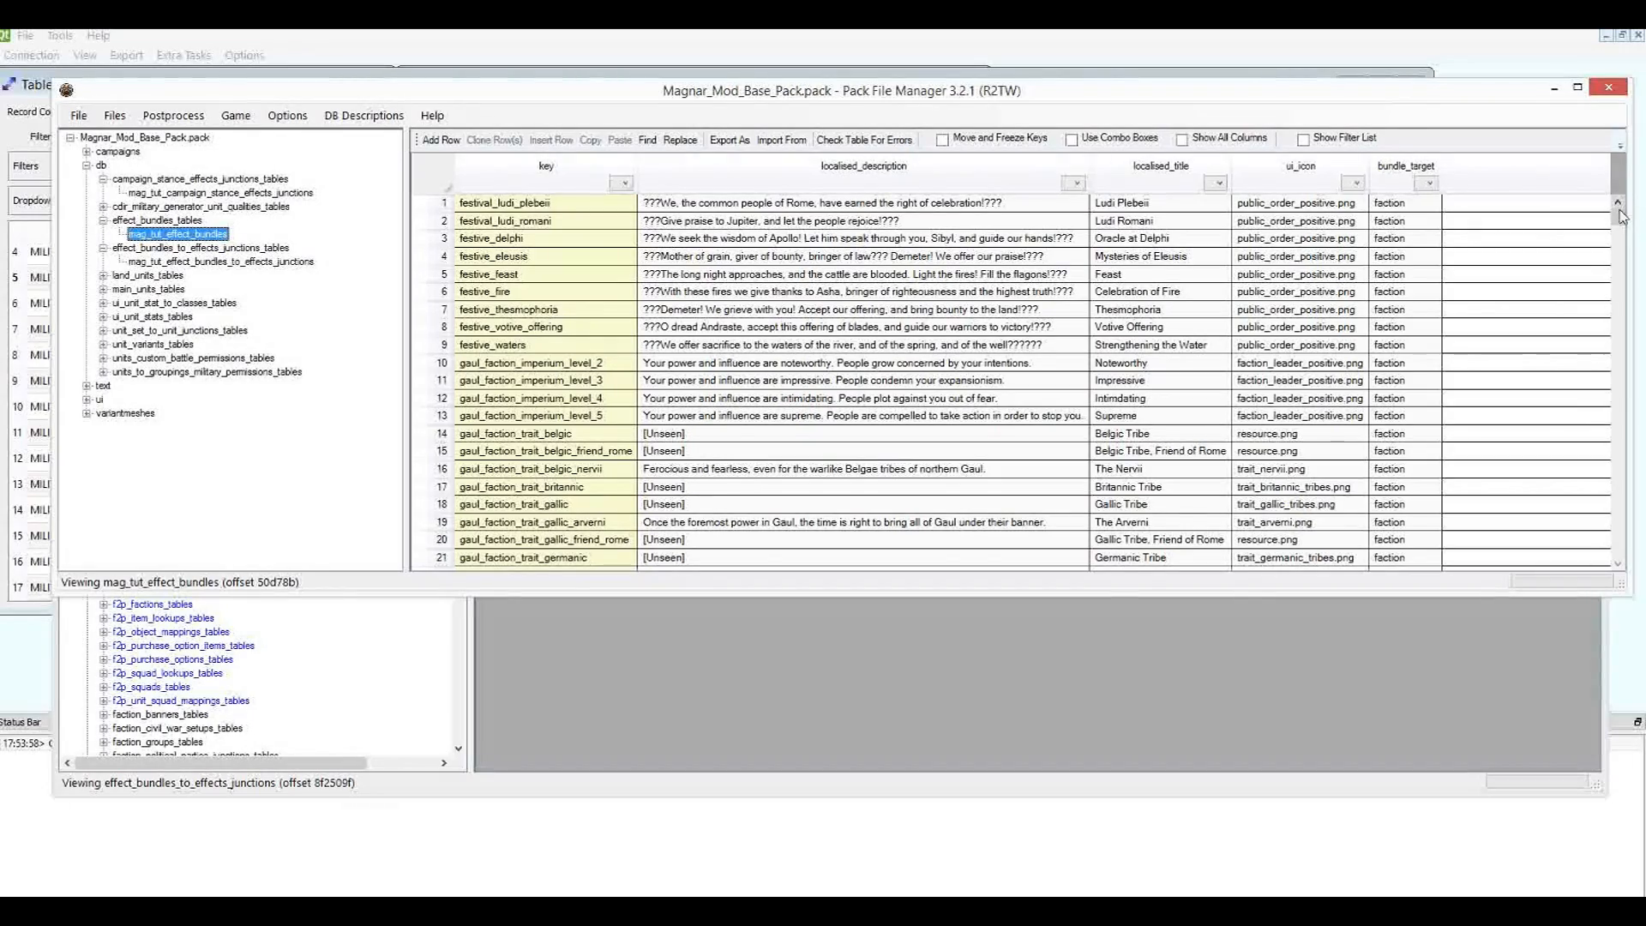
pyautogui.moveTo(1623, 227); pyautogui.dragTo(1581, 482)
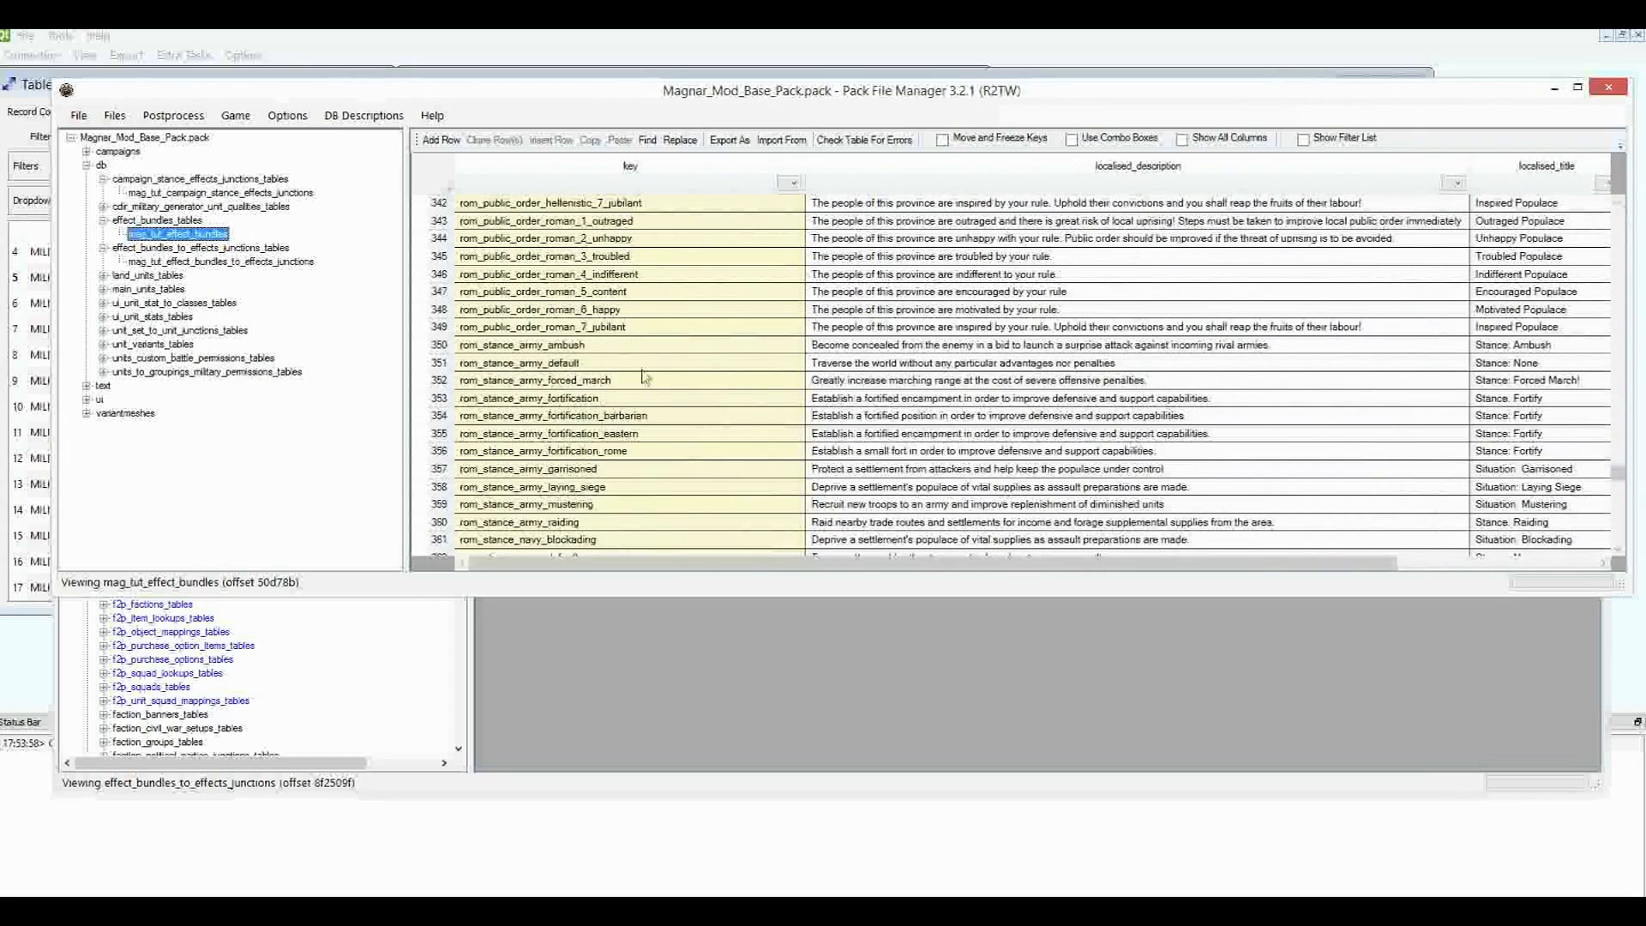
pyautogui.click(568, 384)
pyautogui.write('mag_stance_army_forced_march_rome')
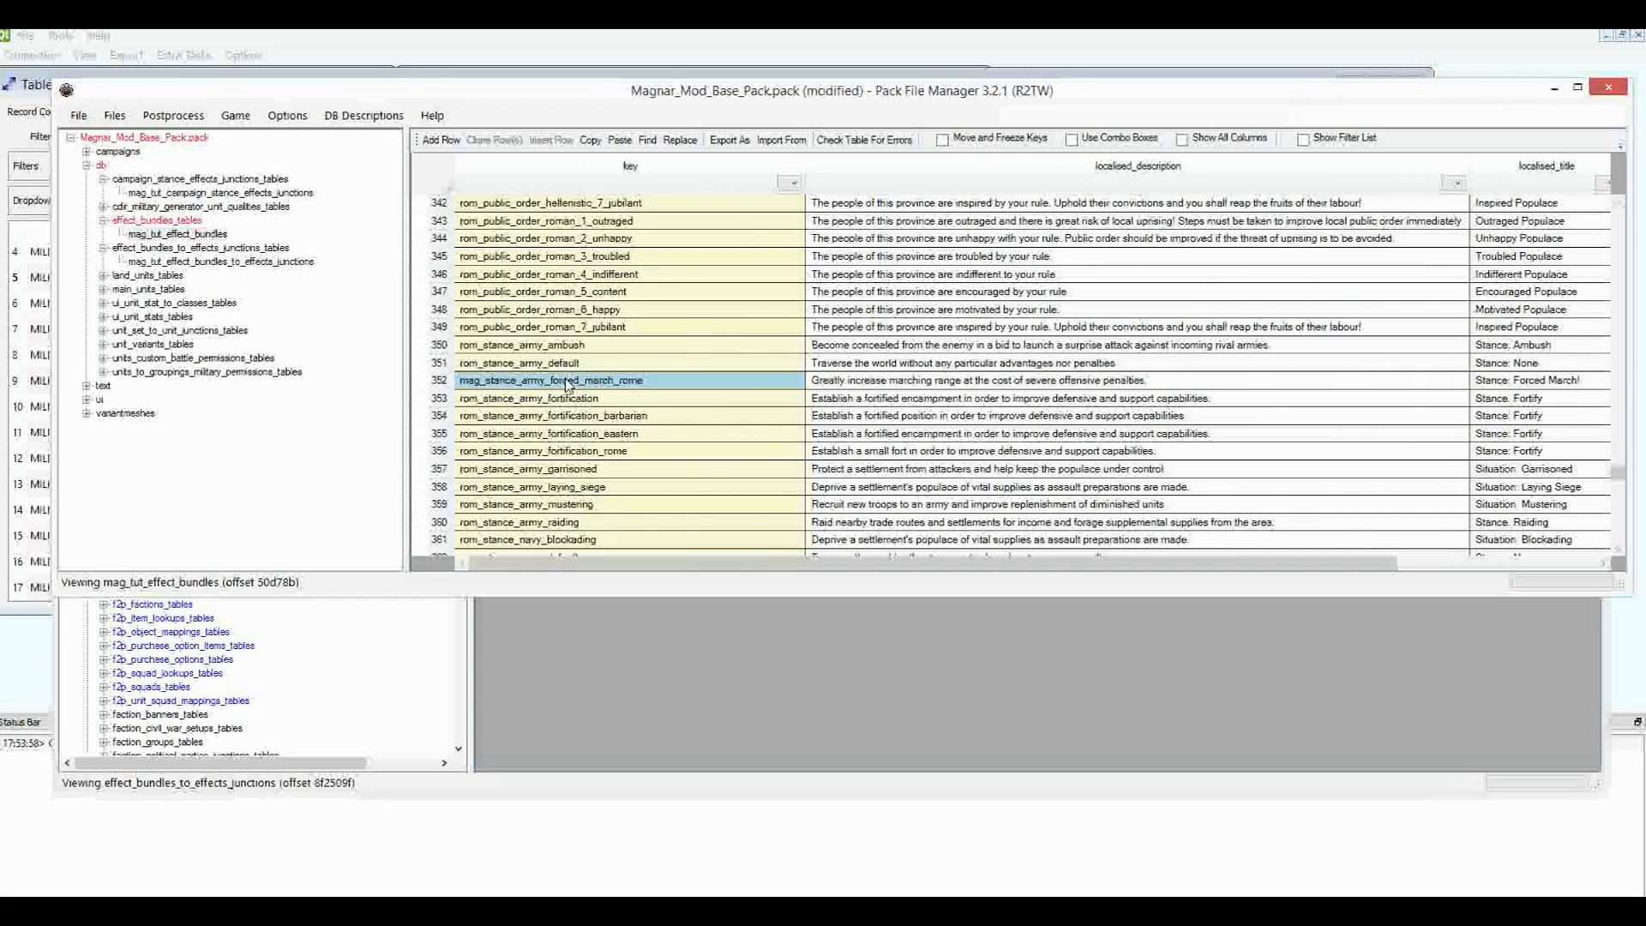
# Delete every effect bundle row except mag_stance_army_forced_march_rome, check its remaining columns and save the mod pack.
pyautogui.moveTo(436, 363); pyautogui.dragTo(666, 146)
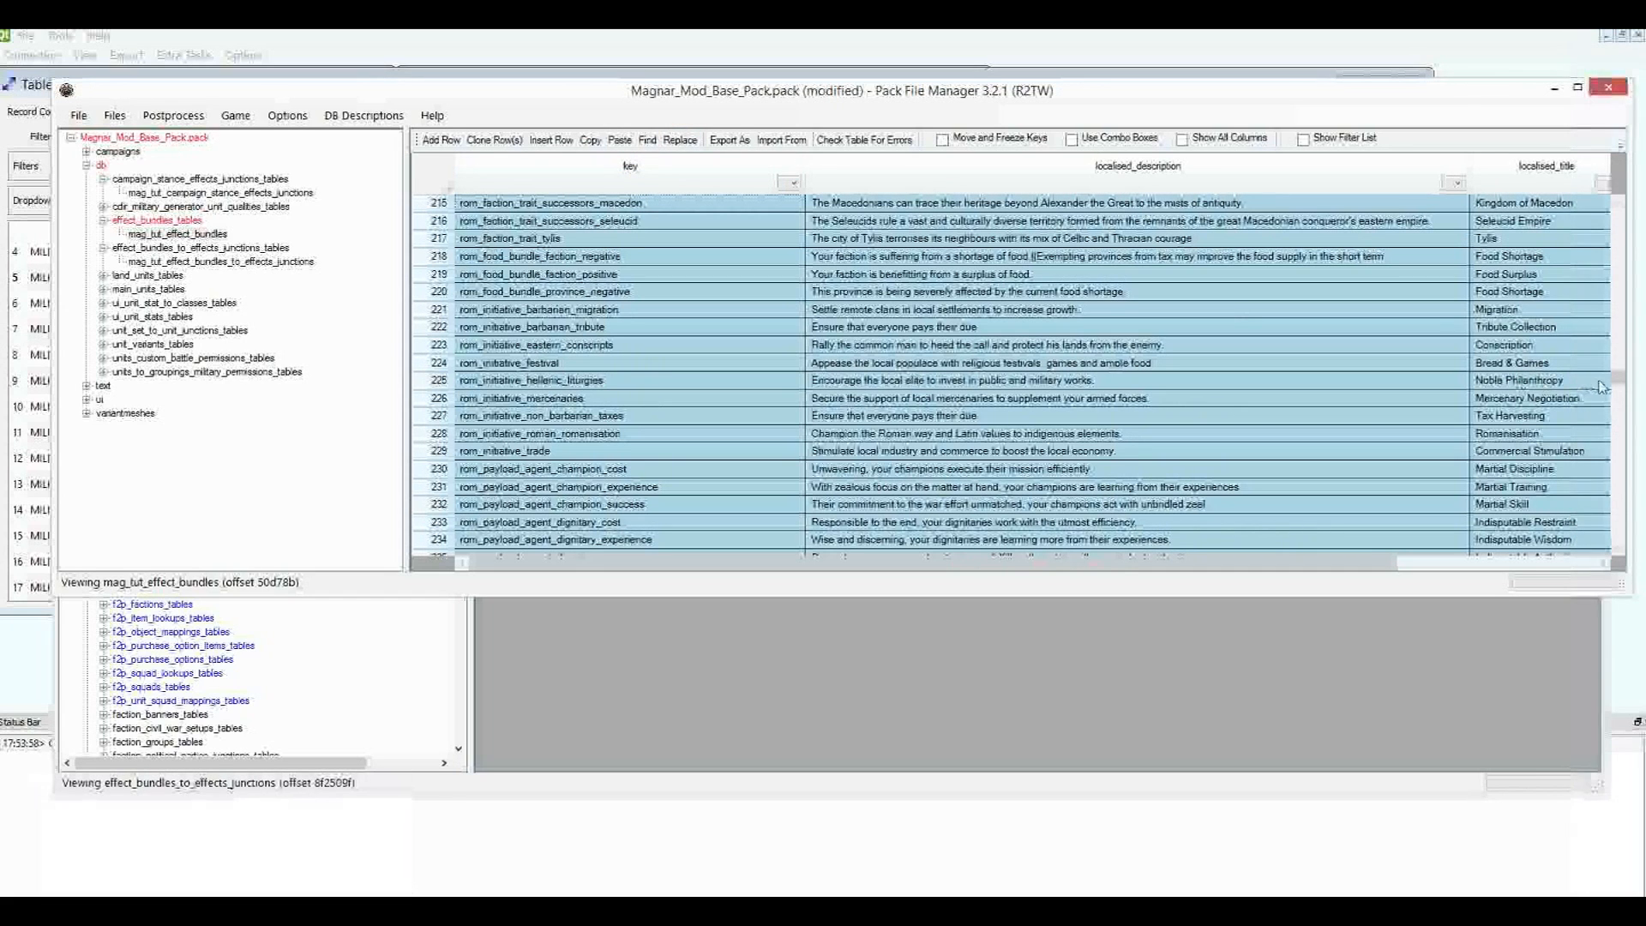
pyautogui.hotkey('ctrl', 'v')
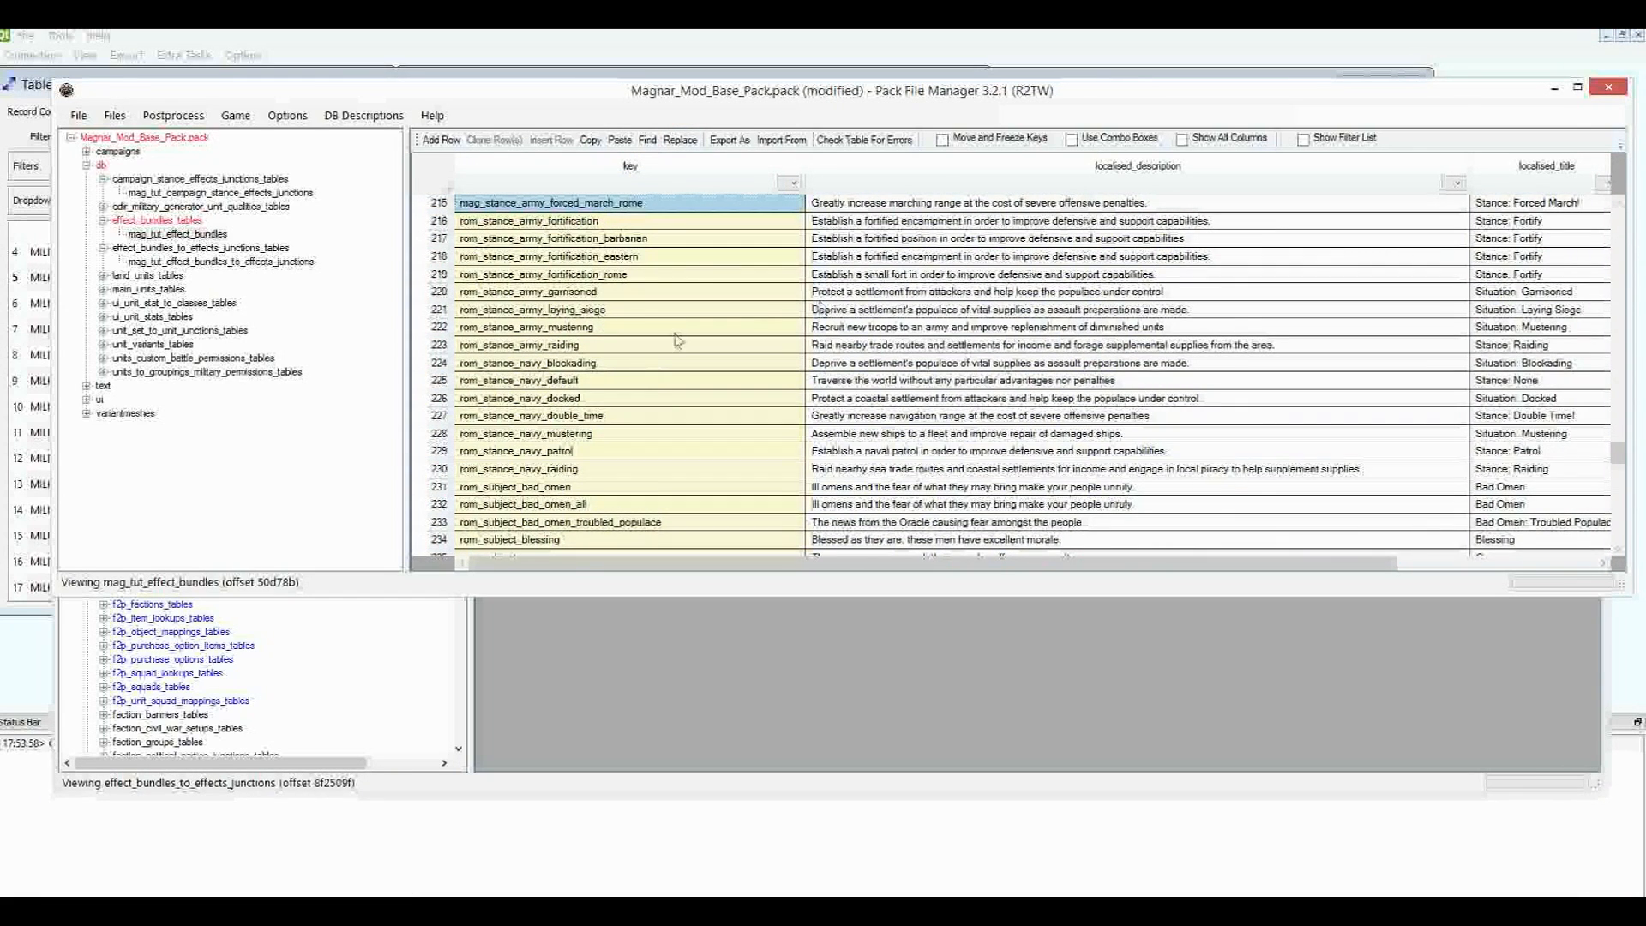
pyautogui.click(440, 222)
pyautogui.hotkey('ctrl', 'shift', 'End')
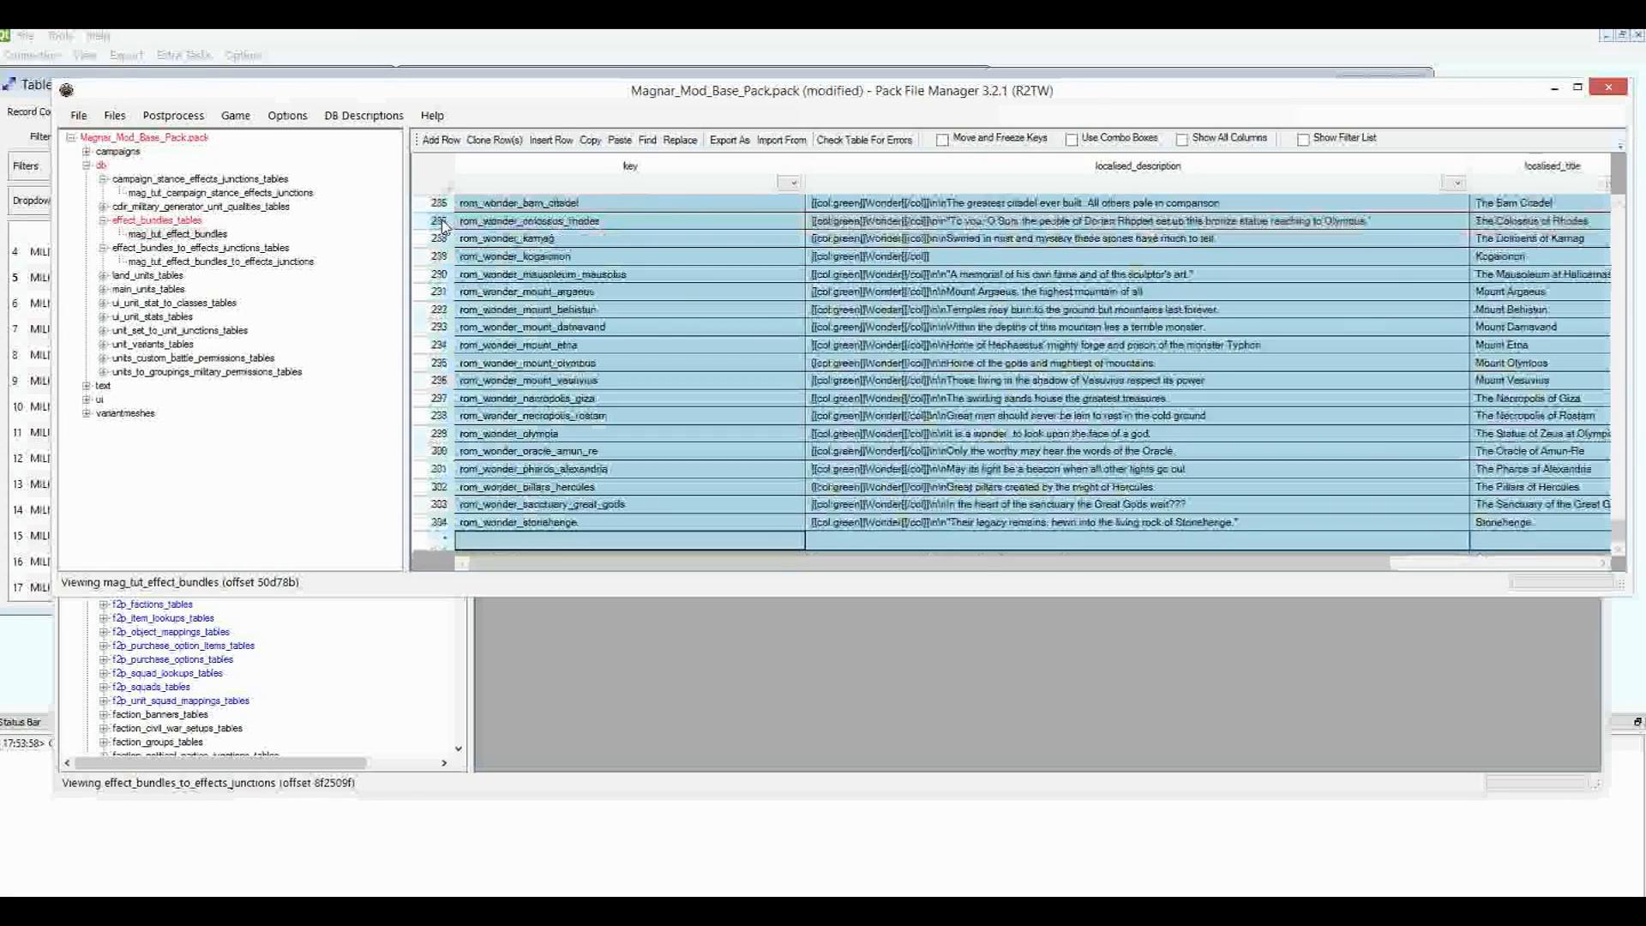
pyautogui.press('Delete')
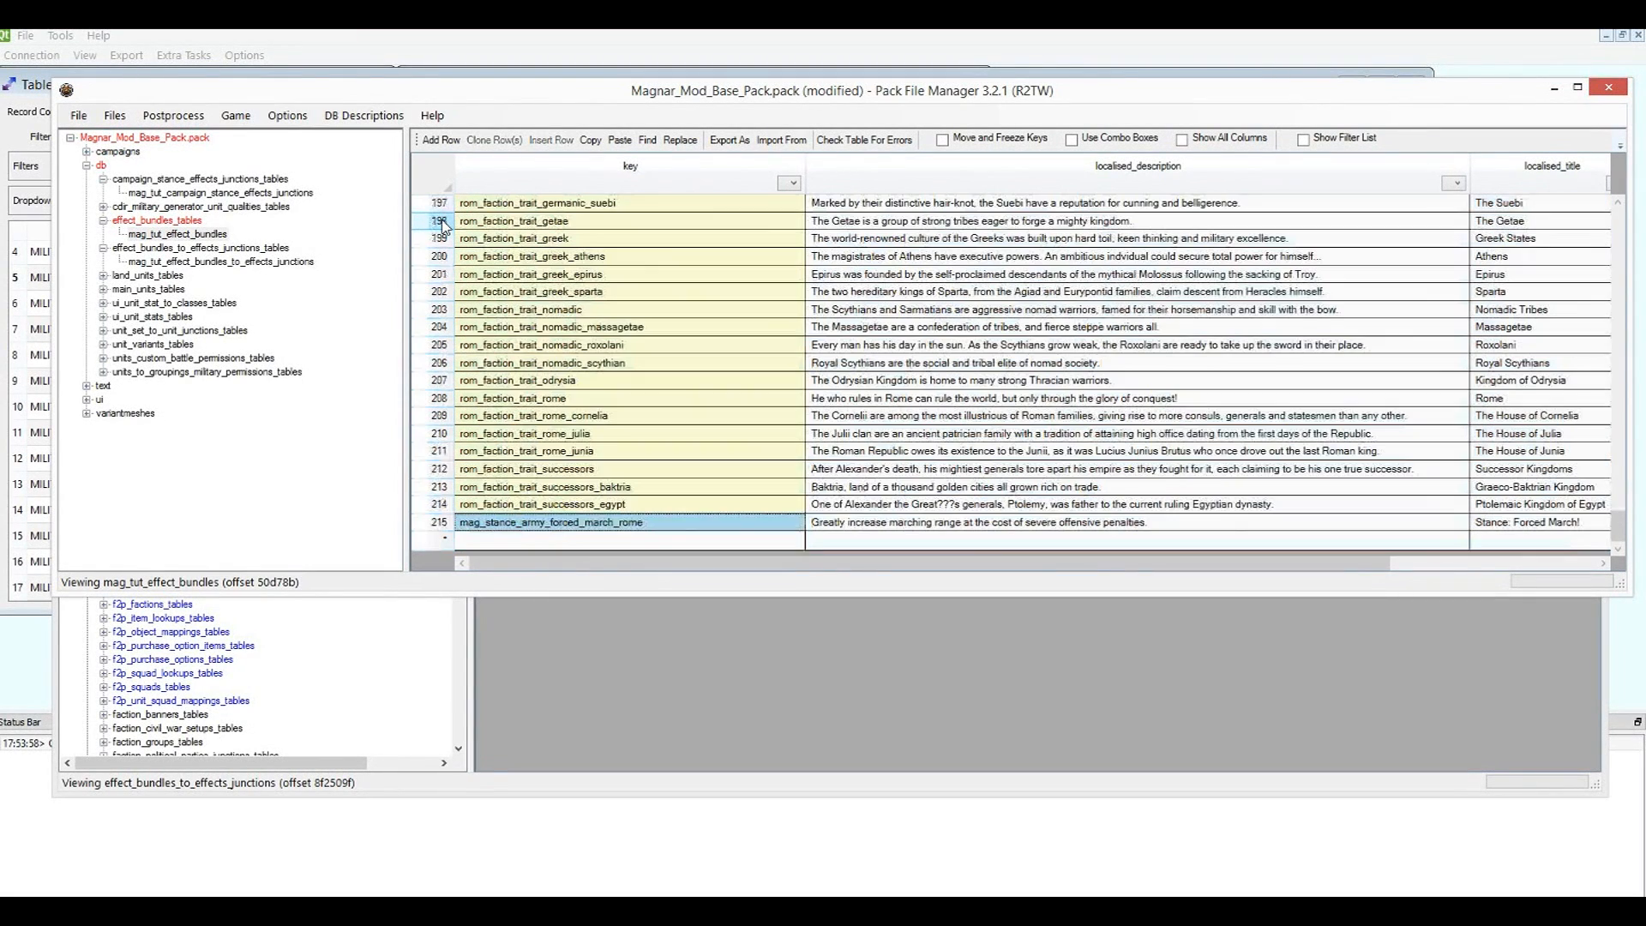
pyautogui.click(440, 504)
pyautogui.hotkey('ctrl', 'shift', 'Home')
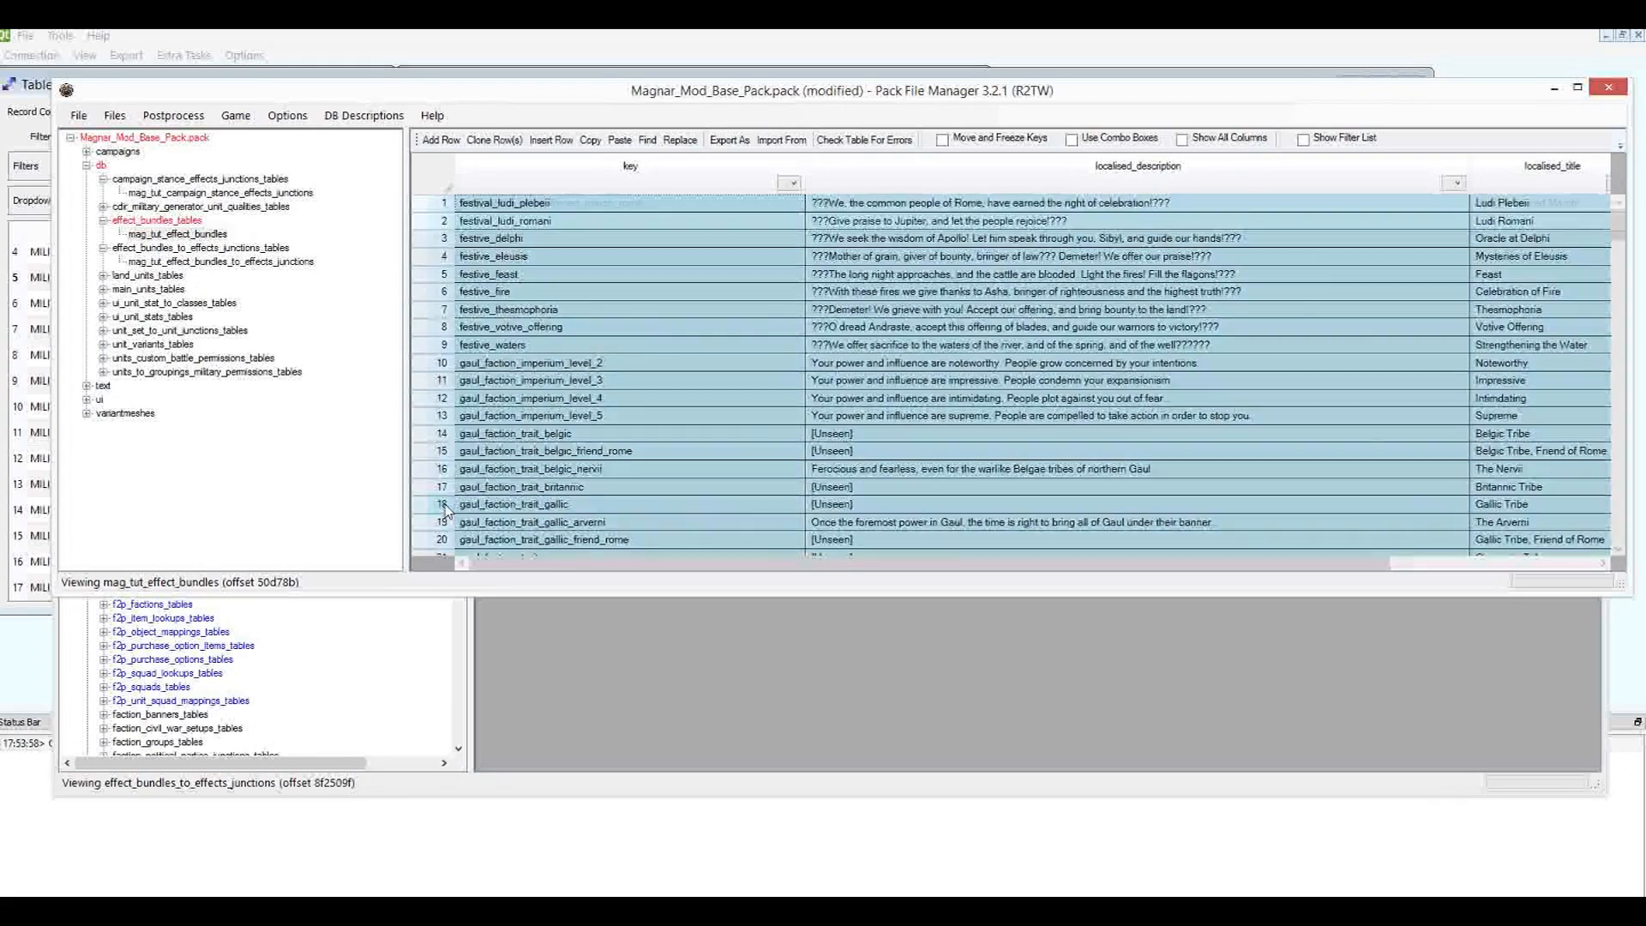
pyautogui.press('Delete')
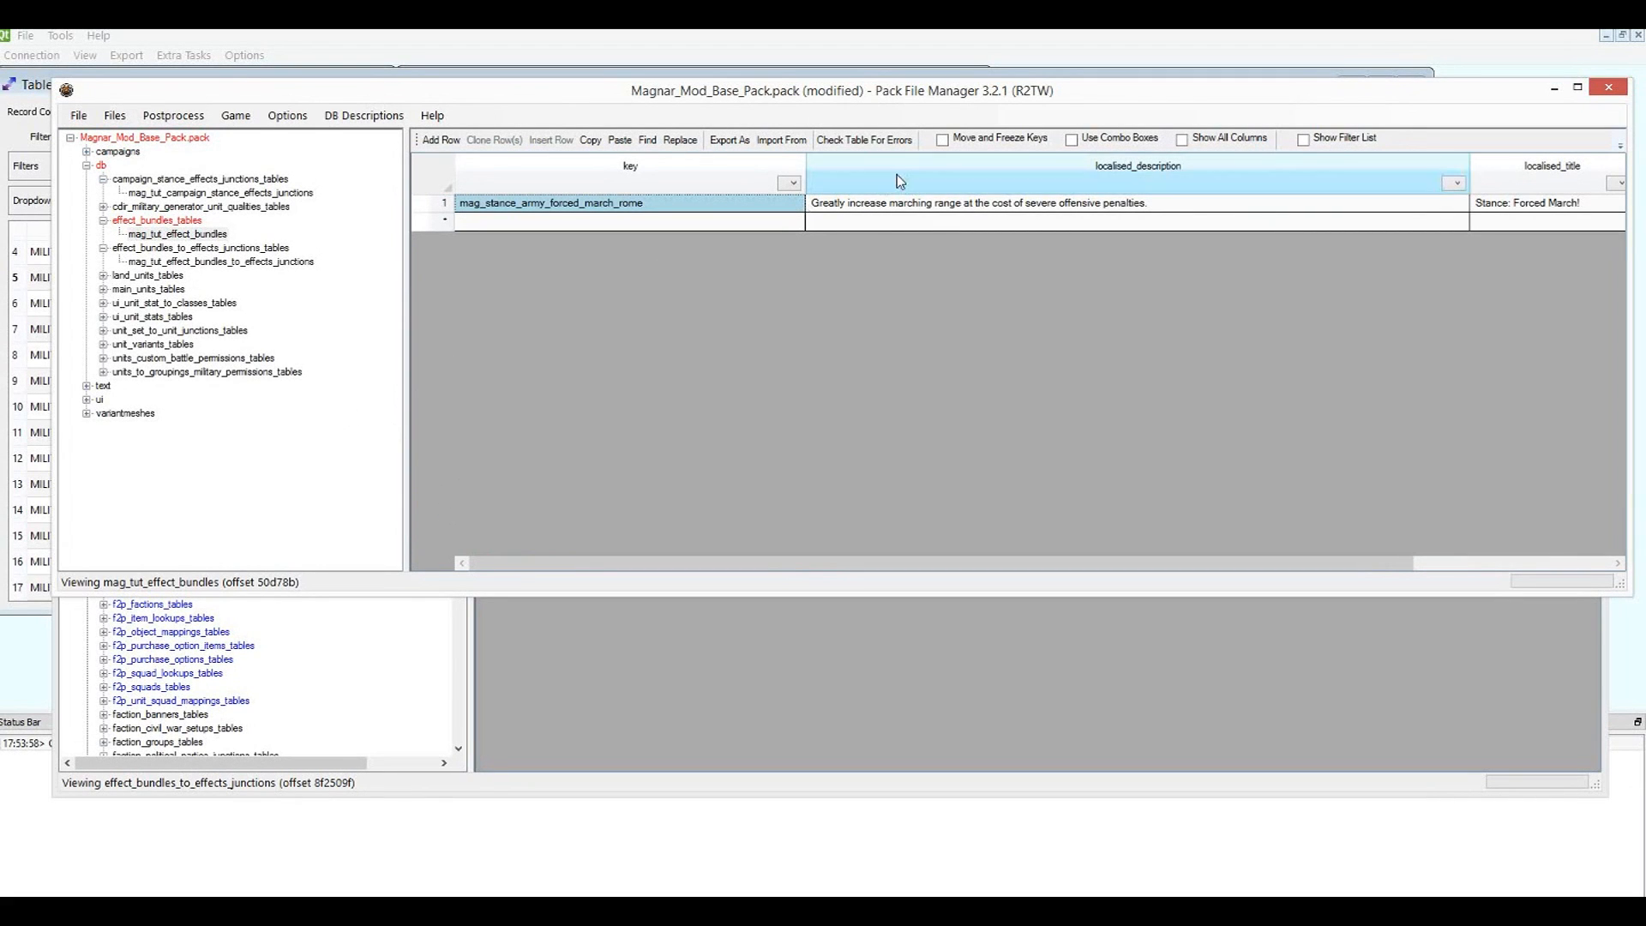
pyautogui.click(875, 209)
pyautogui.moveTo(691, 563); pyautogui.dragTo(1105, 553)
pyautogui.click(1514, 206)
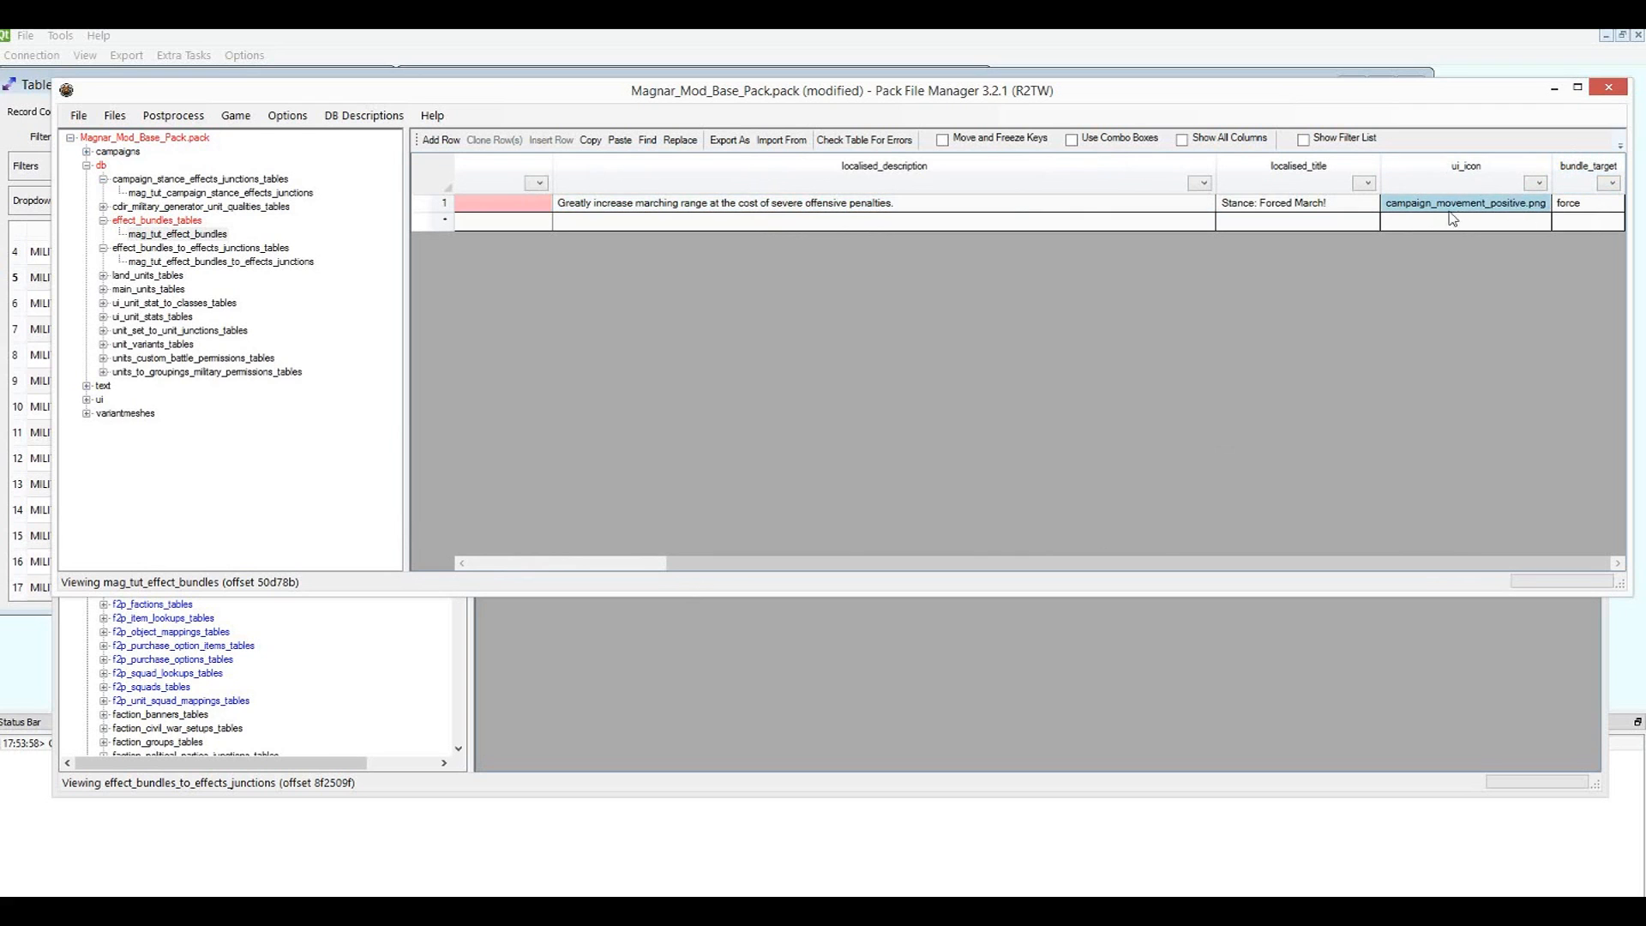
pyautogui.hotkey('ctrl', 's')
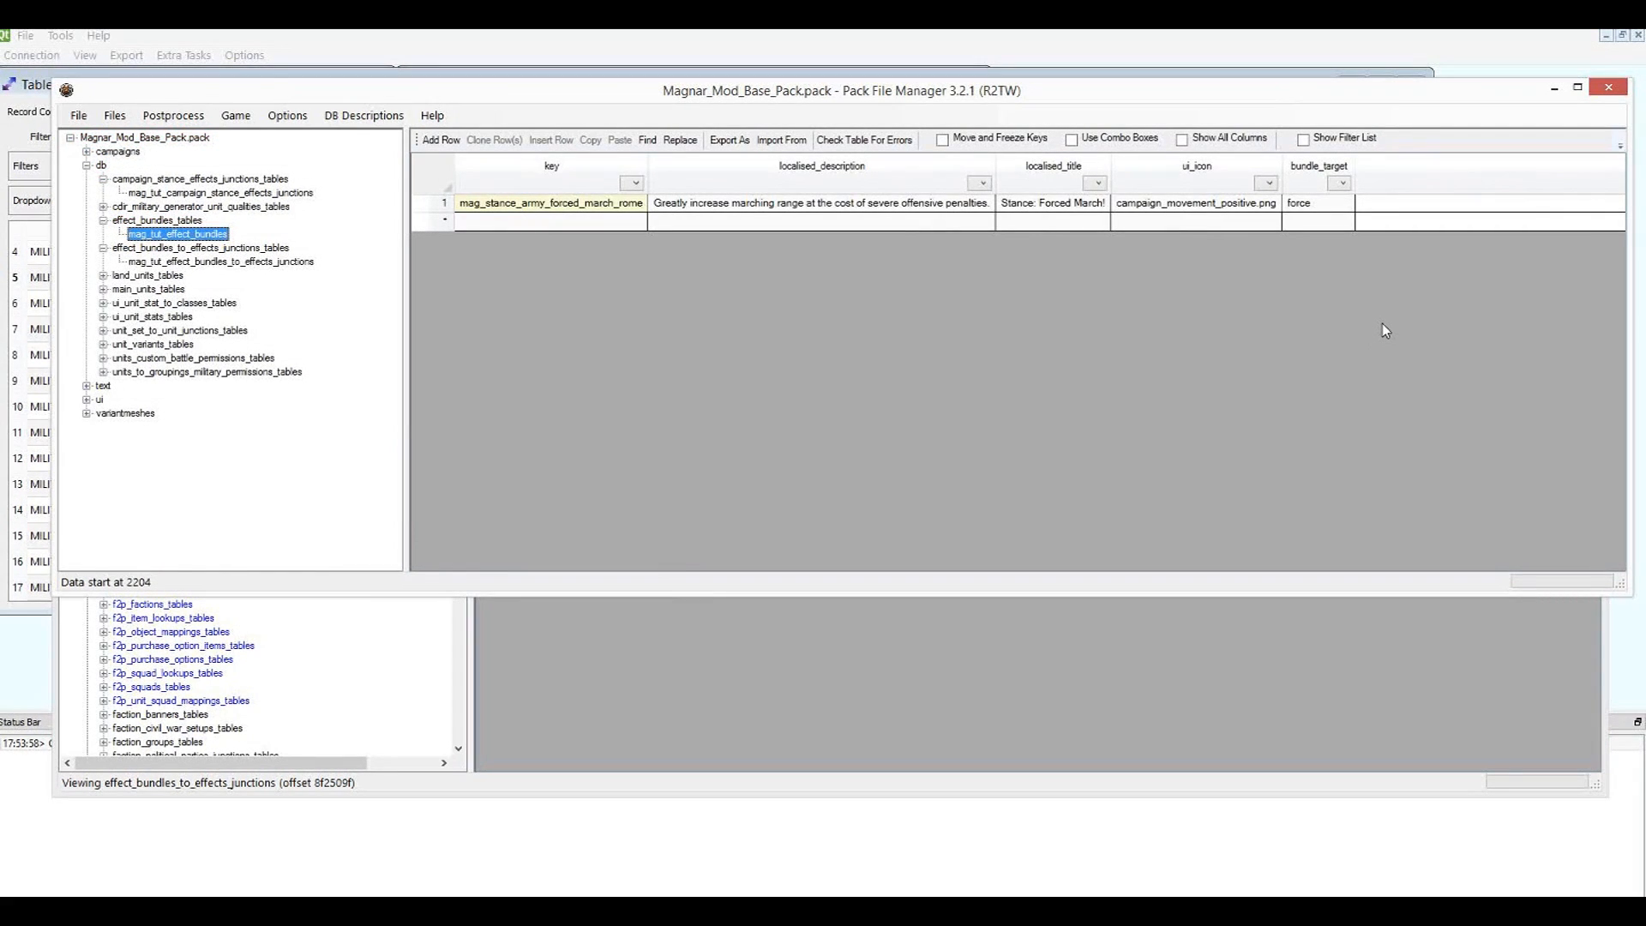
# In the data_rome2.pack window, narrowed and lowered to uncover the mod table, expand ui > skins > default and look through its image files.
pyautogui.click(358, 652)
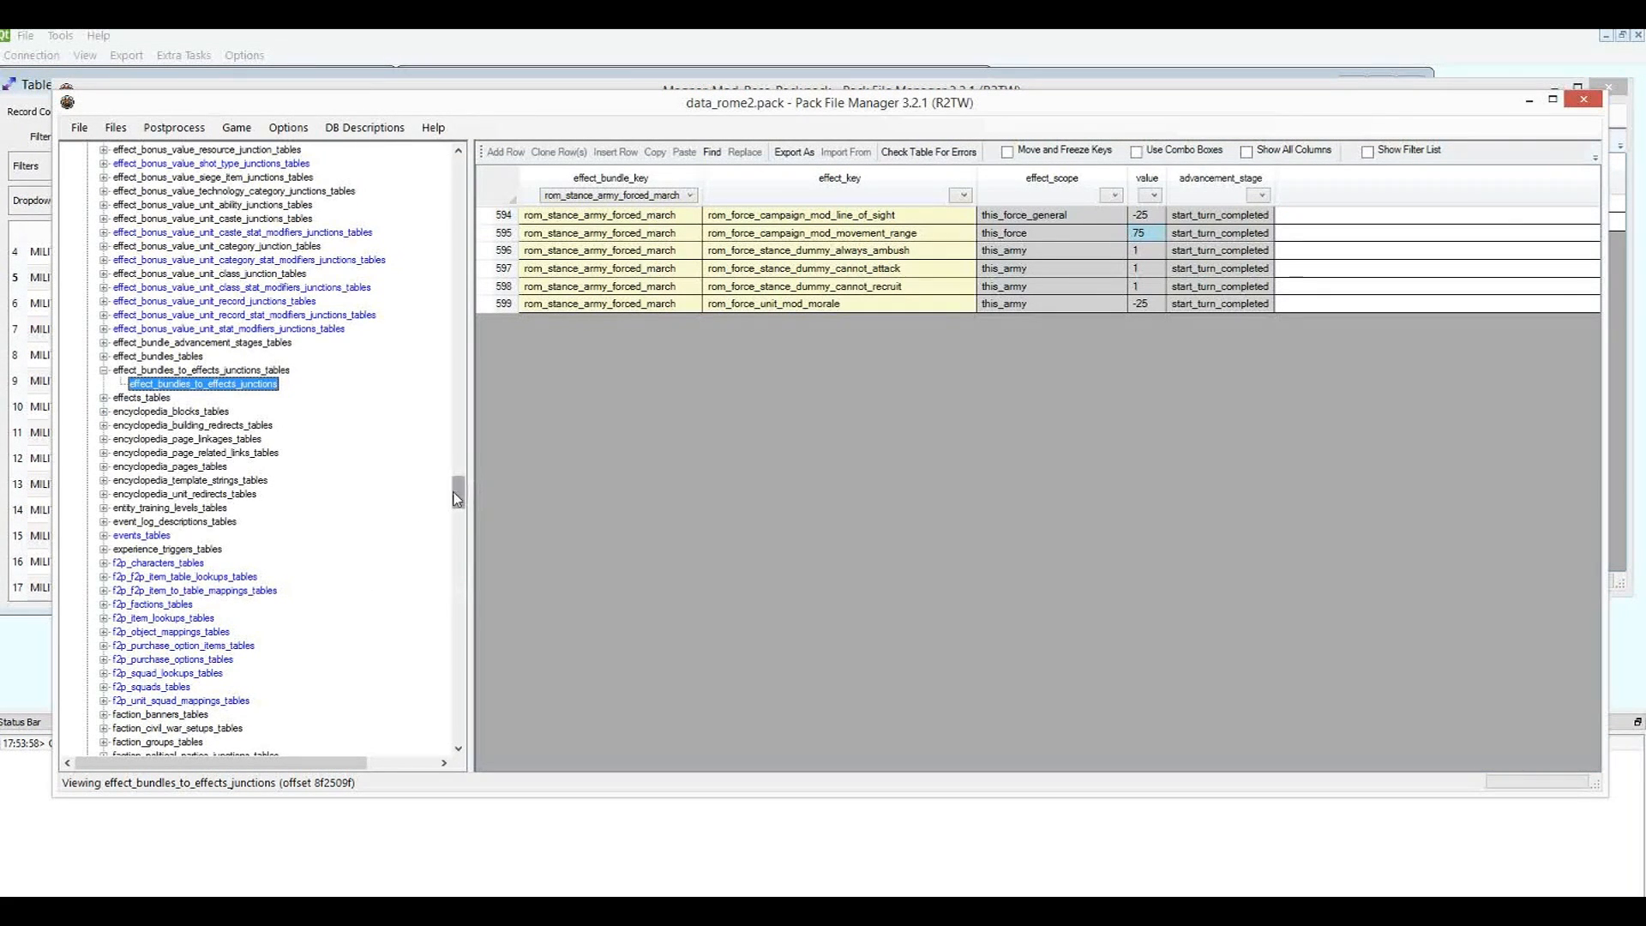
pyautogui.moveTo(57, 362); pyautogui.dragTo(458, 385)
pyautogui.moveTo(754, 502); pyautogui.dragTo(714, 757)
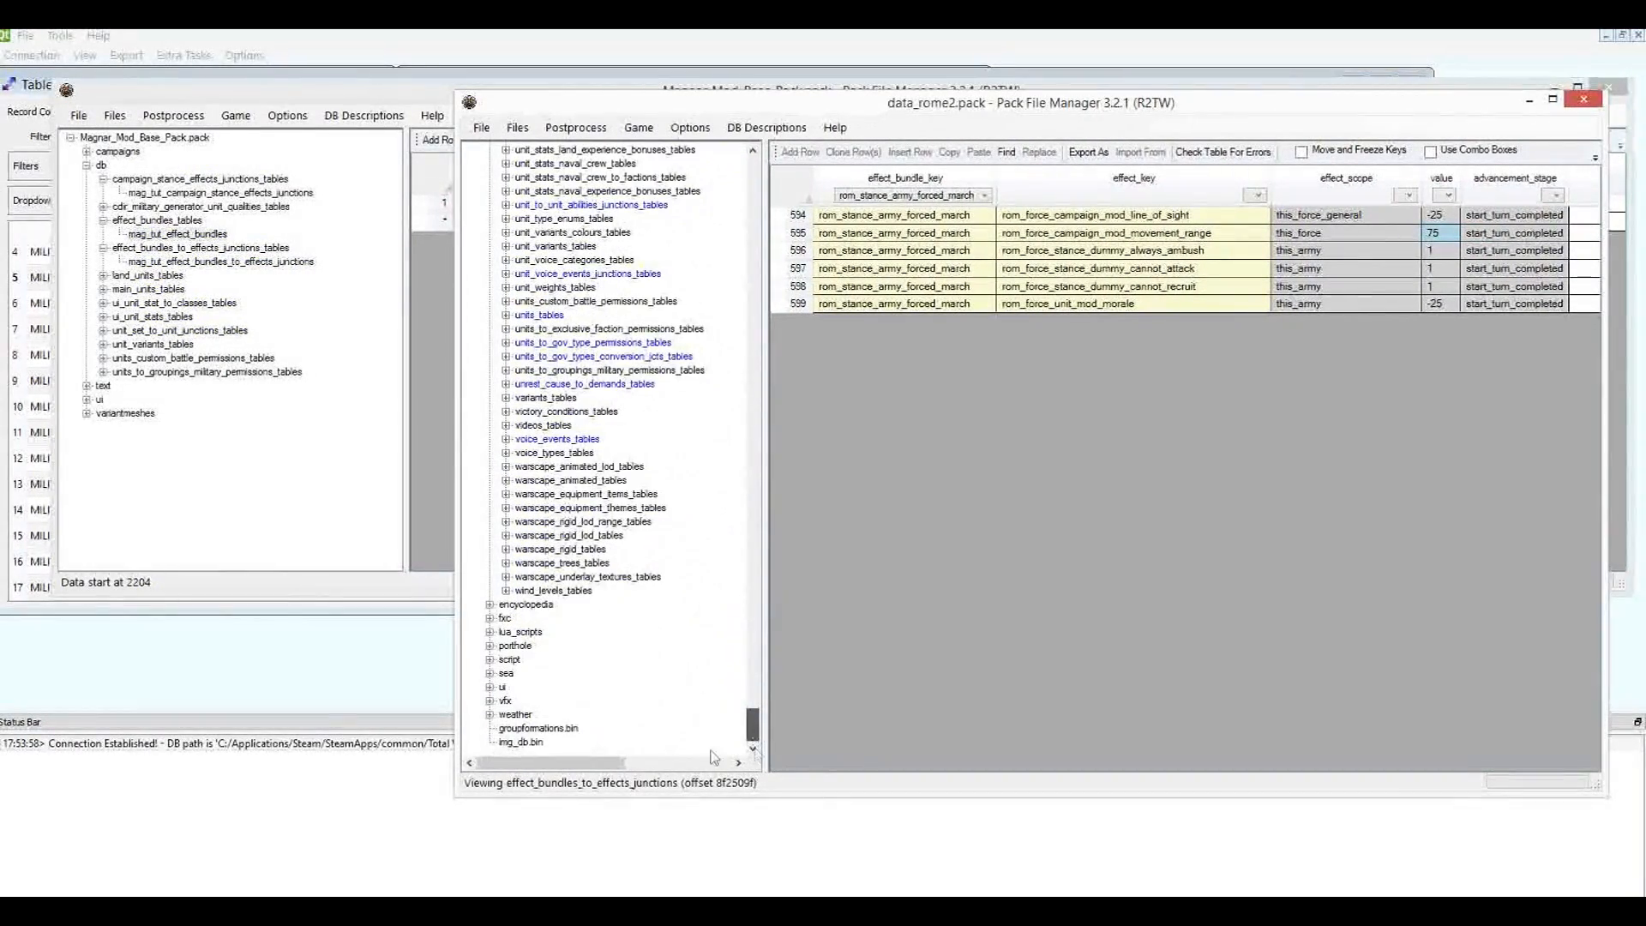
pyautogui.click(490, 687)
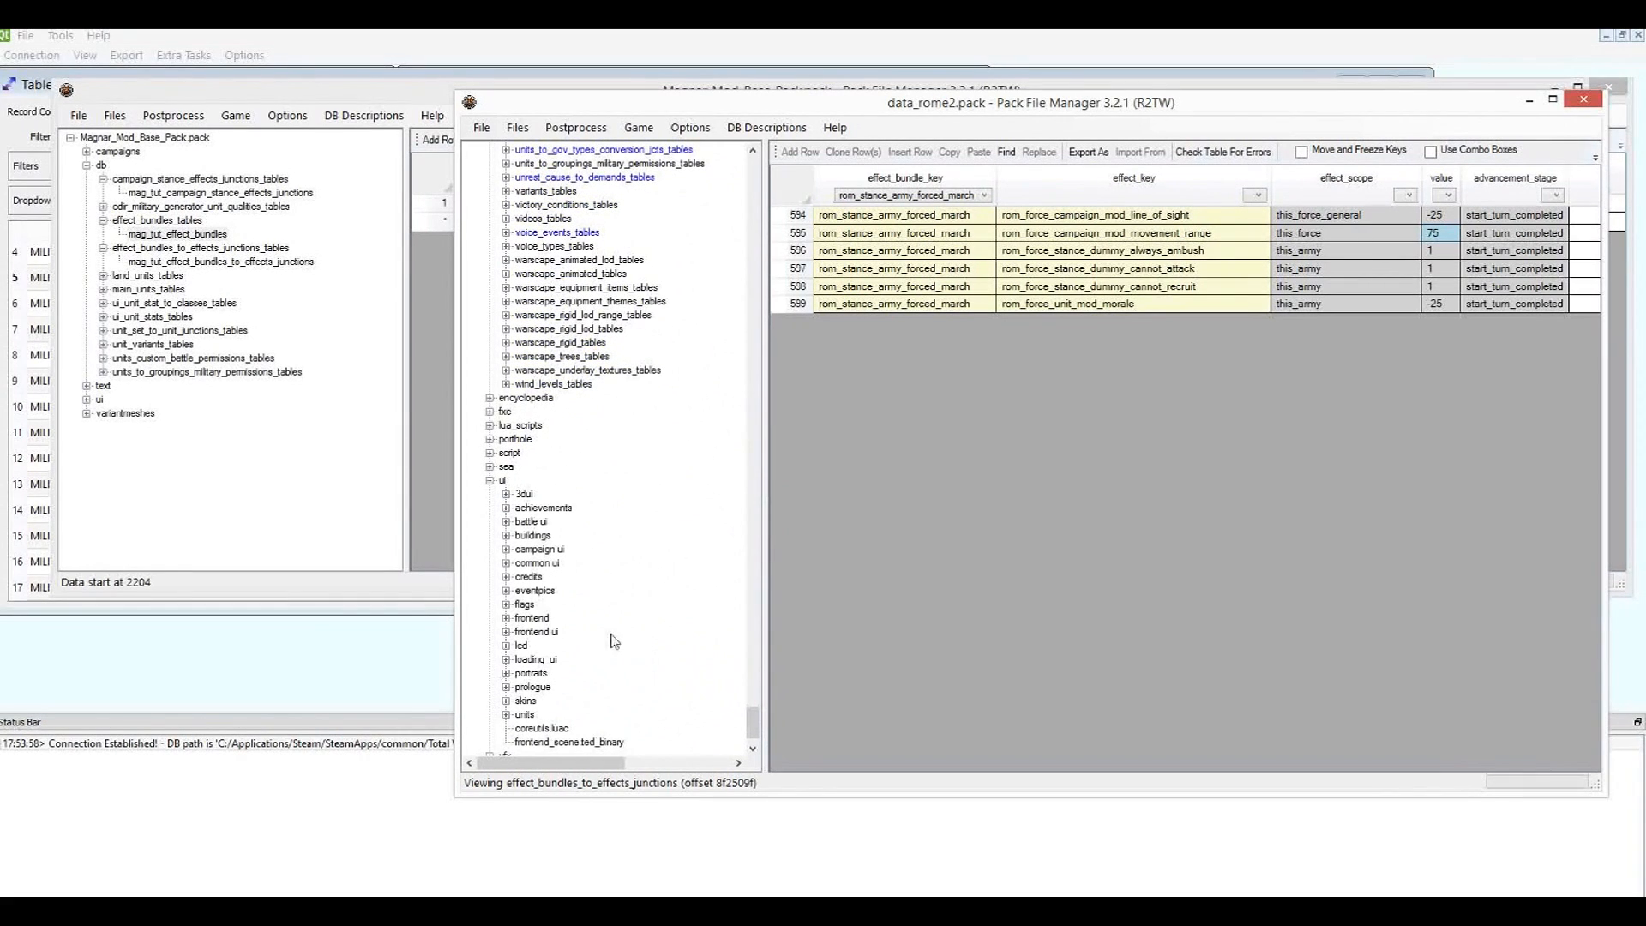
pyautogui.click(506, 700)
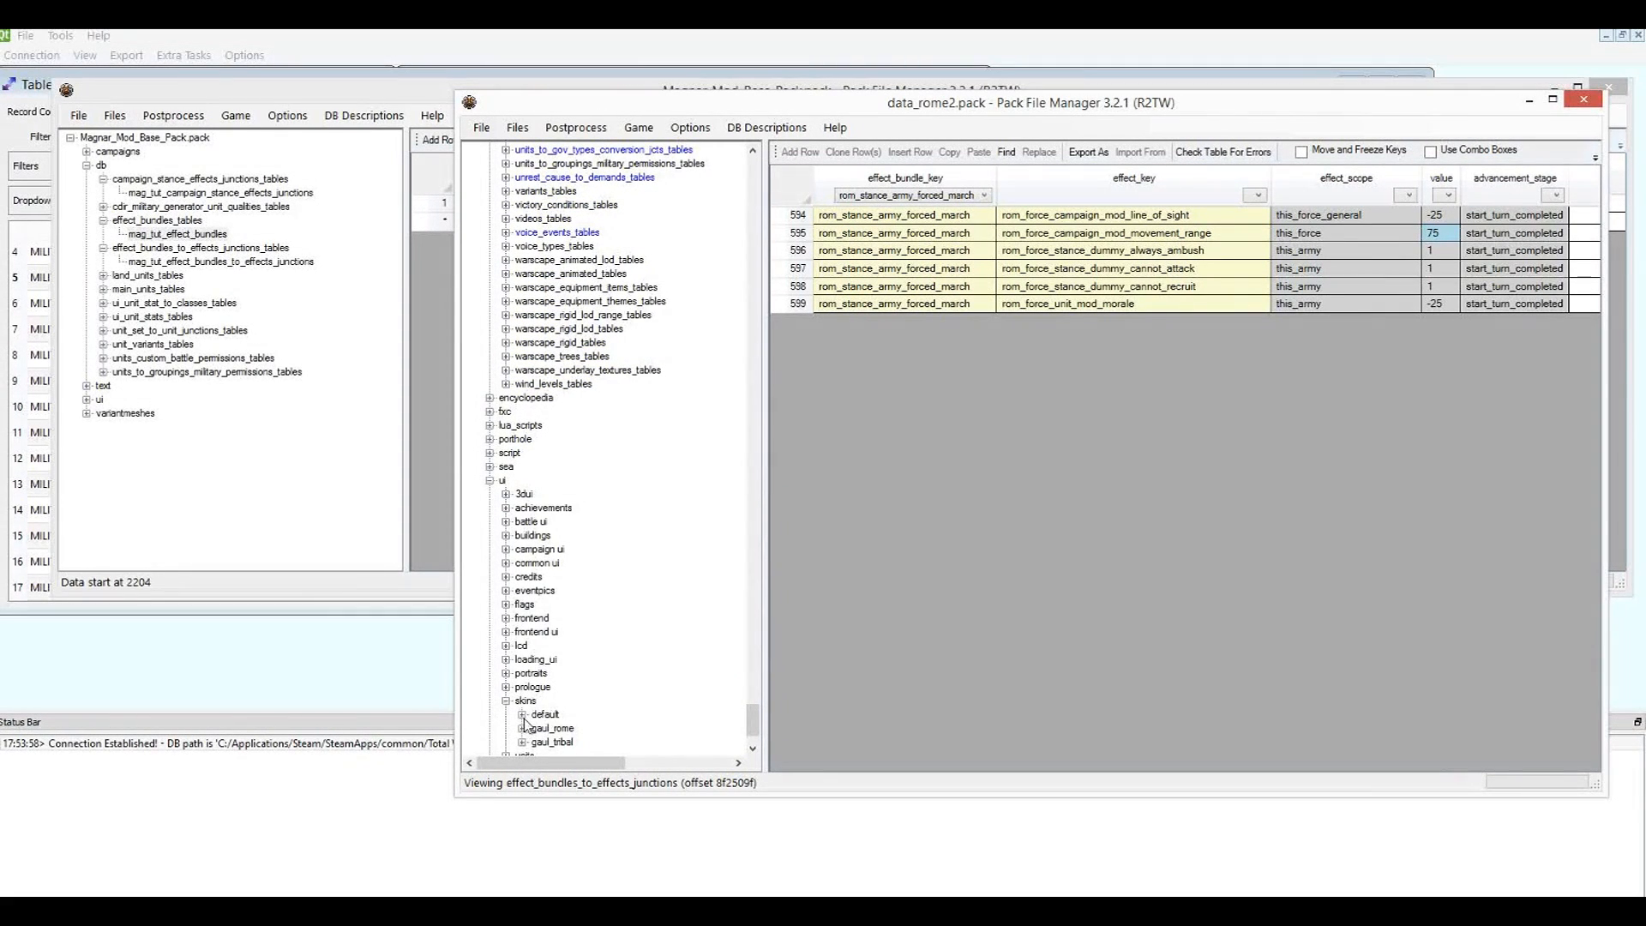
pyautogui.click(522, 715)
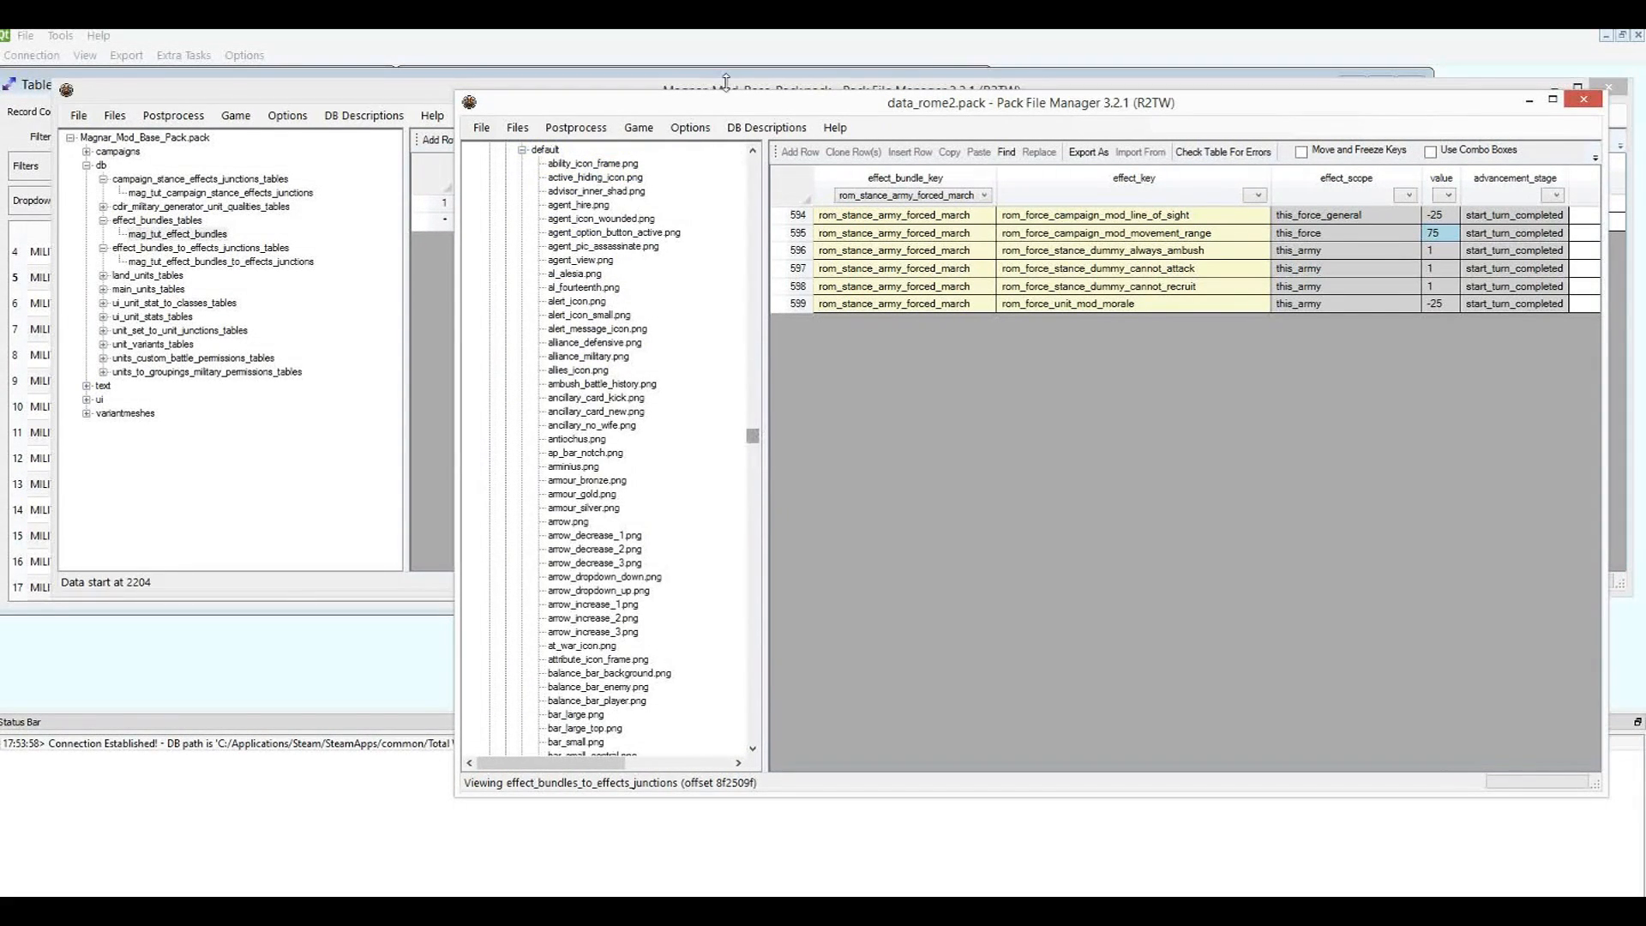
pyautogui.moveTo(734, 95); pyautogui.dragTo(699, 226)
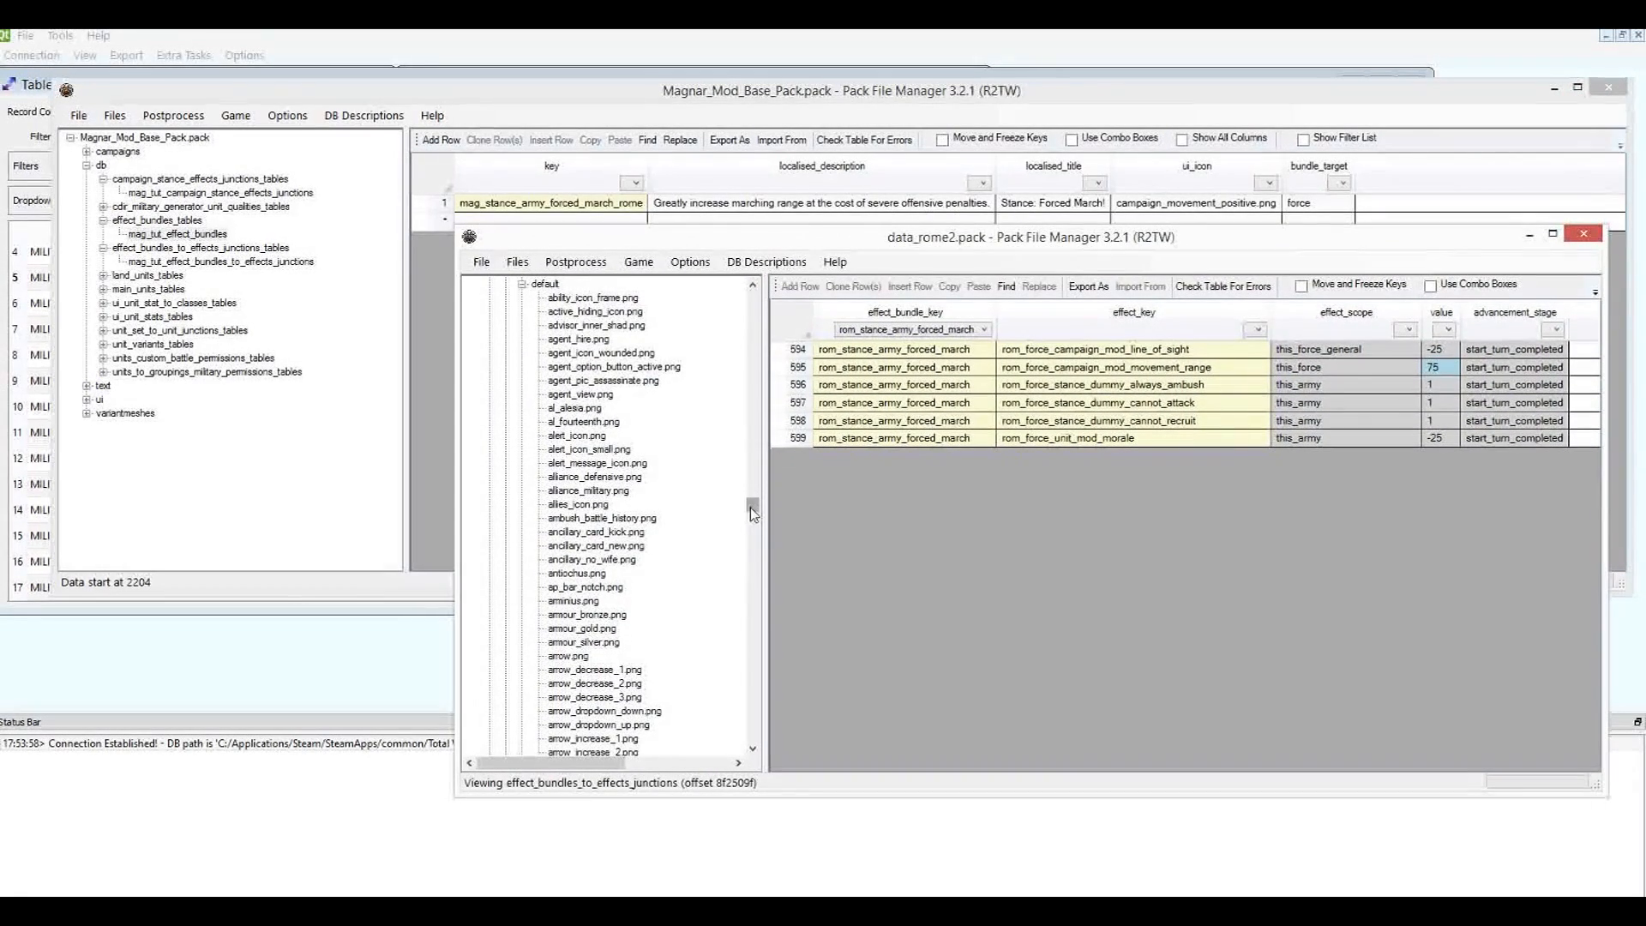
pyautogui.moveTo(751, 507); pyautogui.dragTo(720, 570)
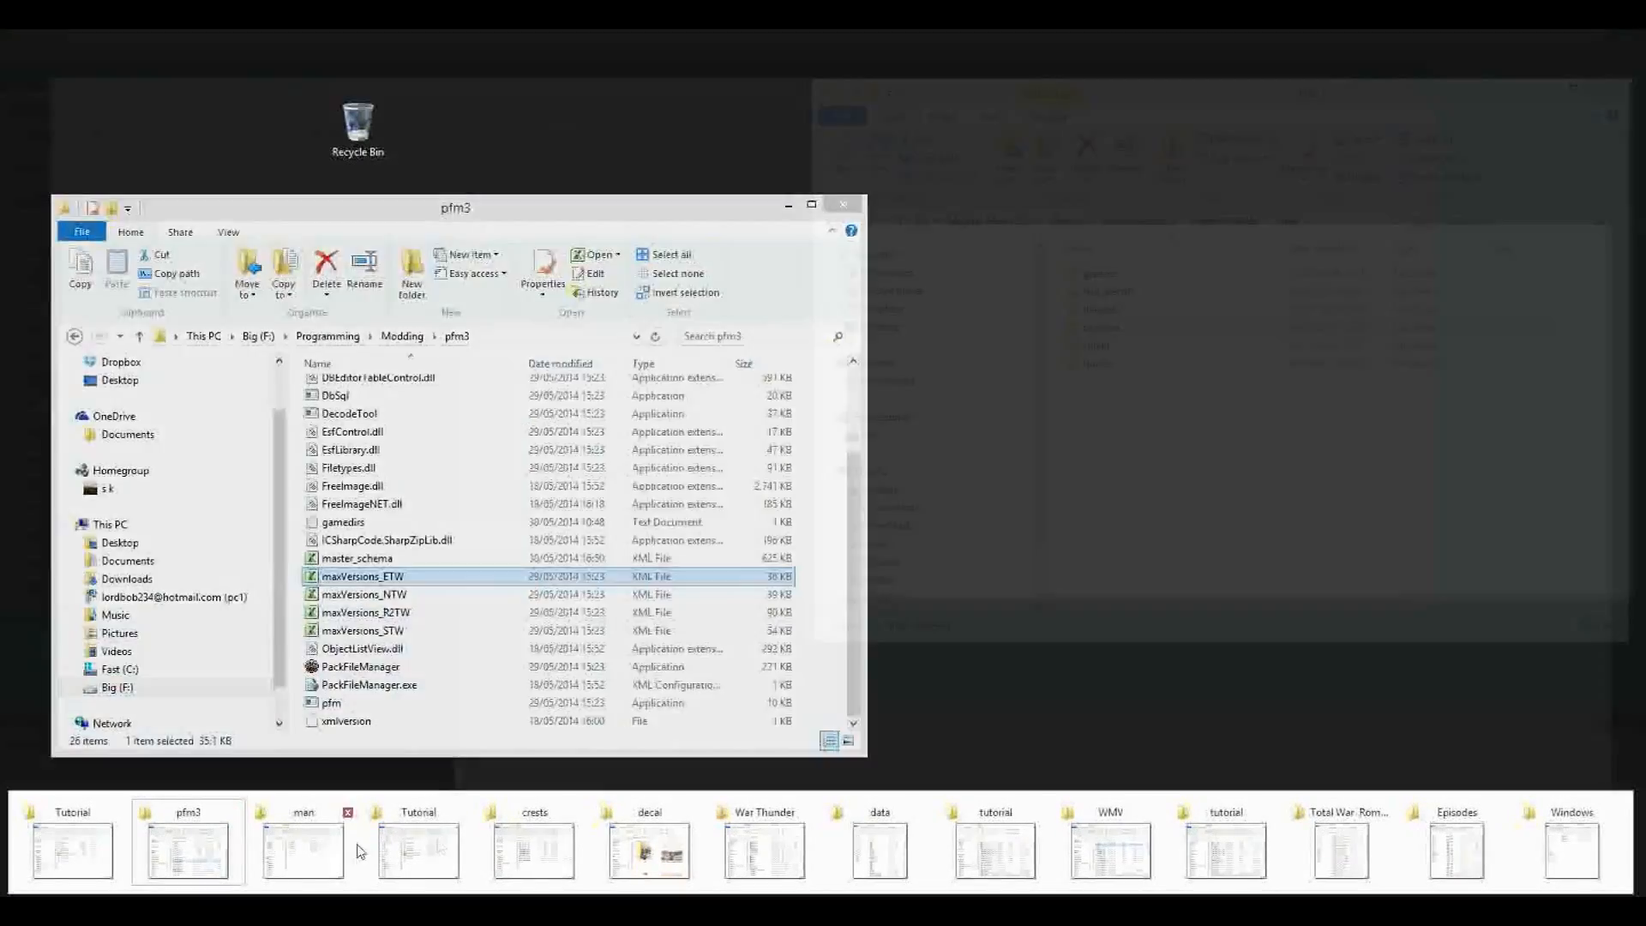
# Open the Vanilla Extracted folder in the F: drive's Modding > Tutorial folder, check its ui subfolder and return to the data_rome2.pack window.
pyautogui.moveTo(468, 839)
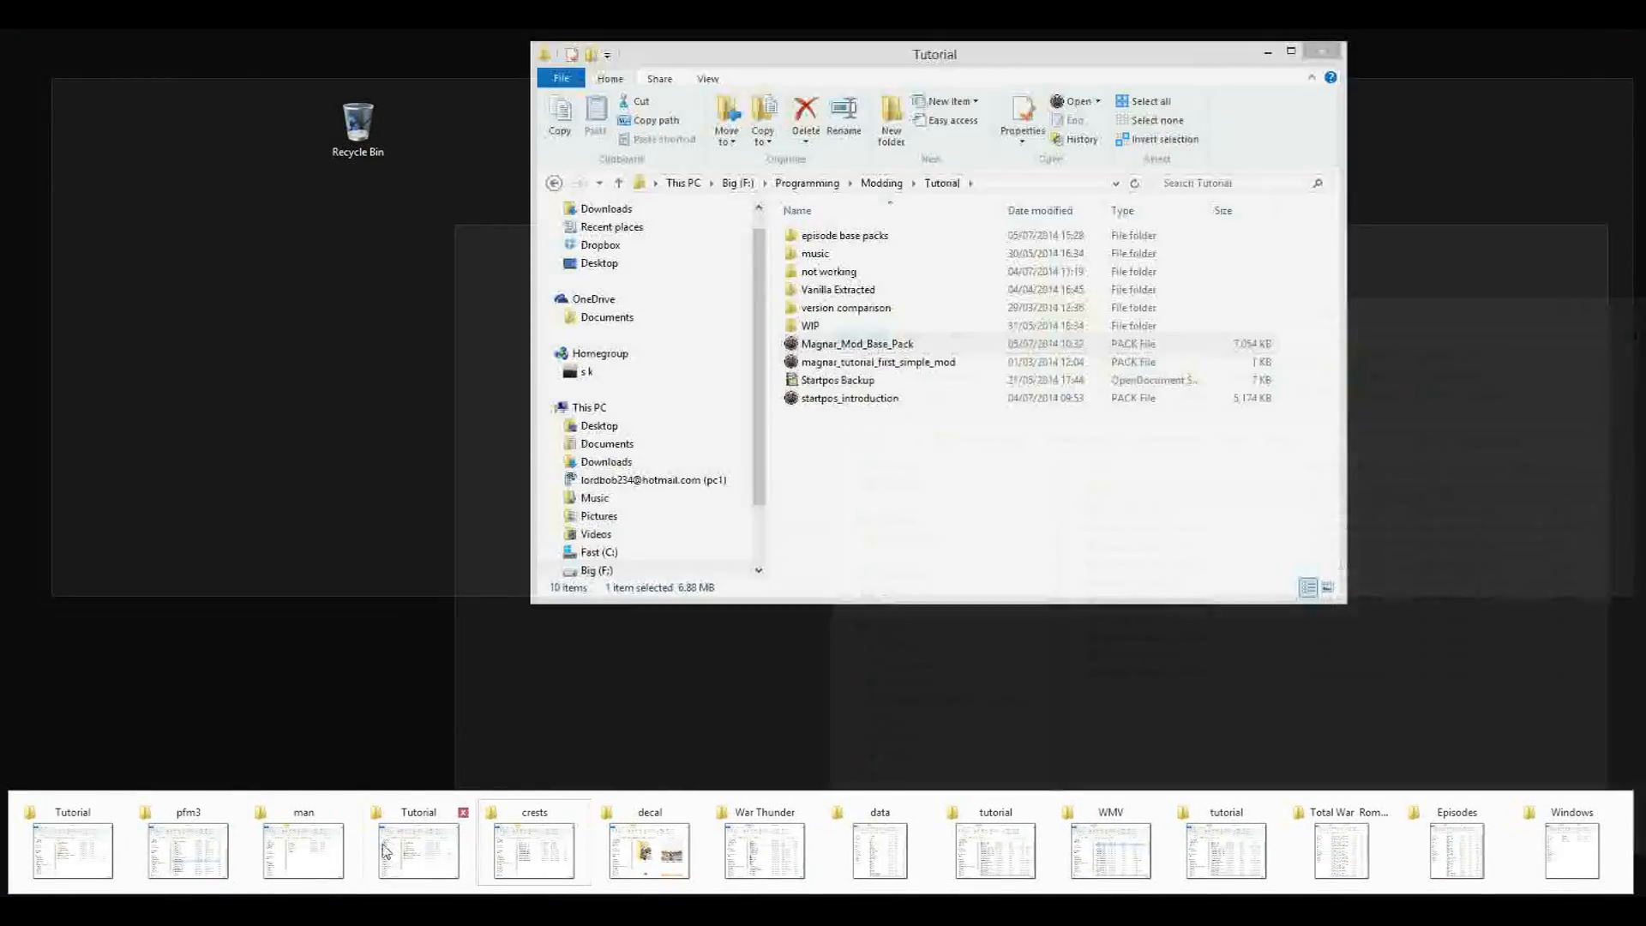
pyautogui.click(467, 839)
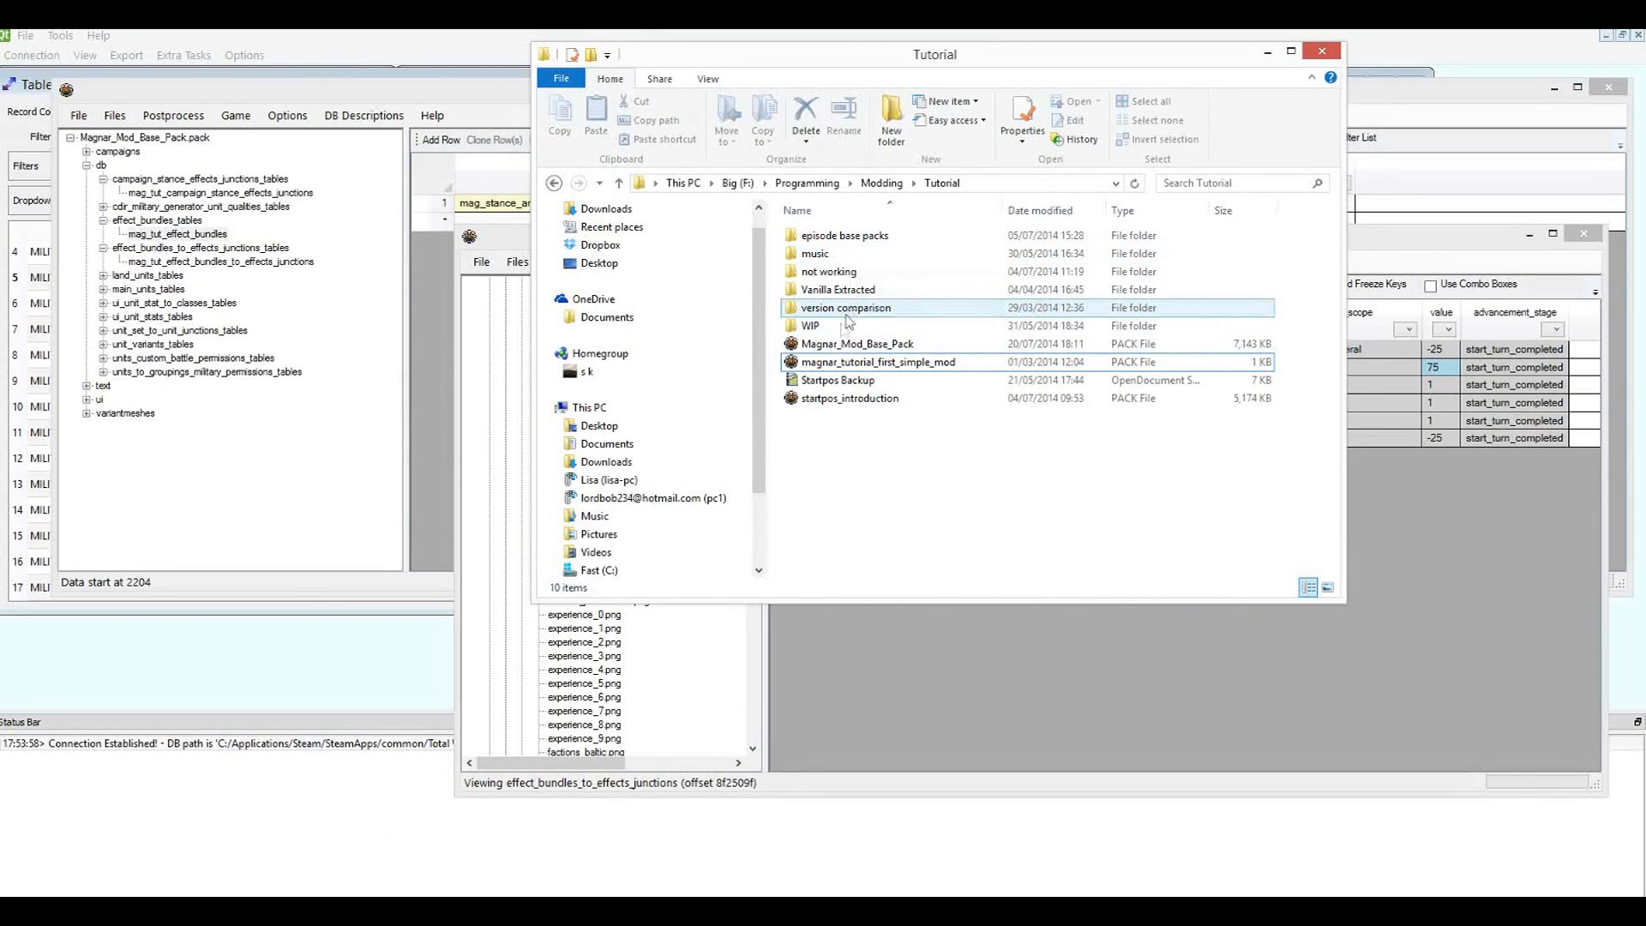
pyautogui.doubleClick(839, 293)
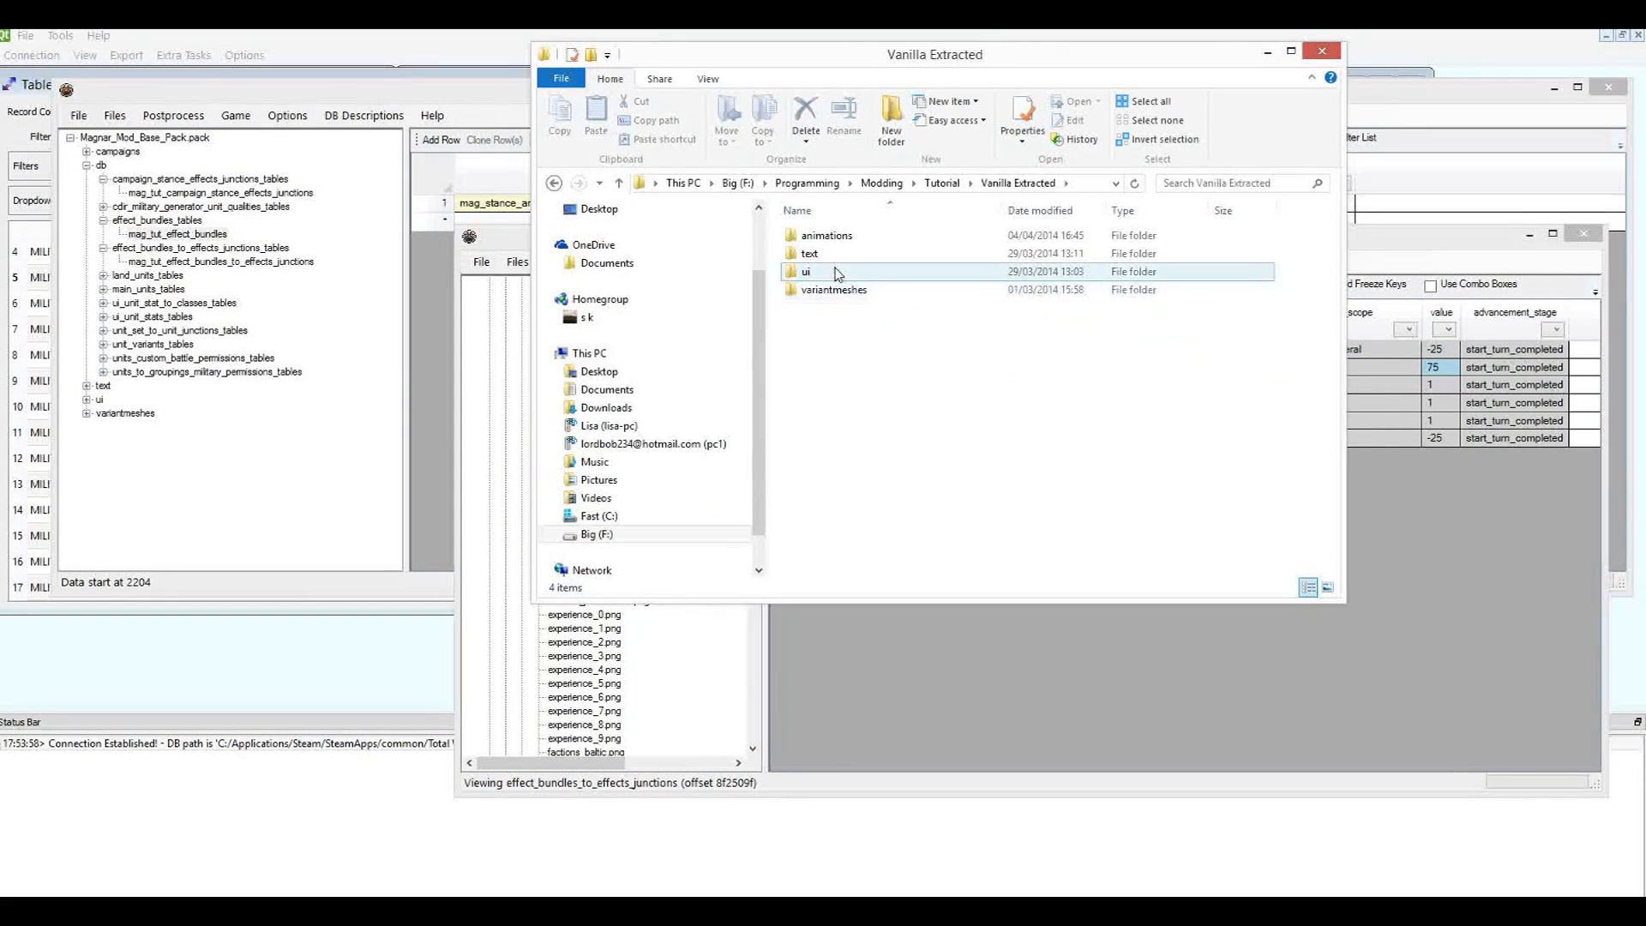
pyautogui.doubleClick(819, 275)
pyautogui.click(840, 240)
pyautogui.click(952, 184)
pyautogui.click(874, 641)
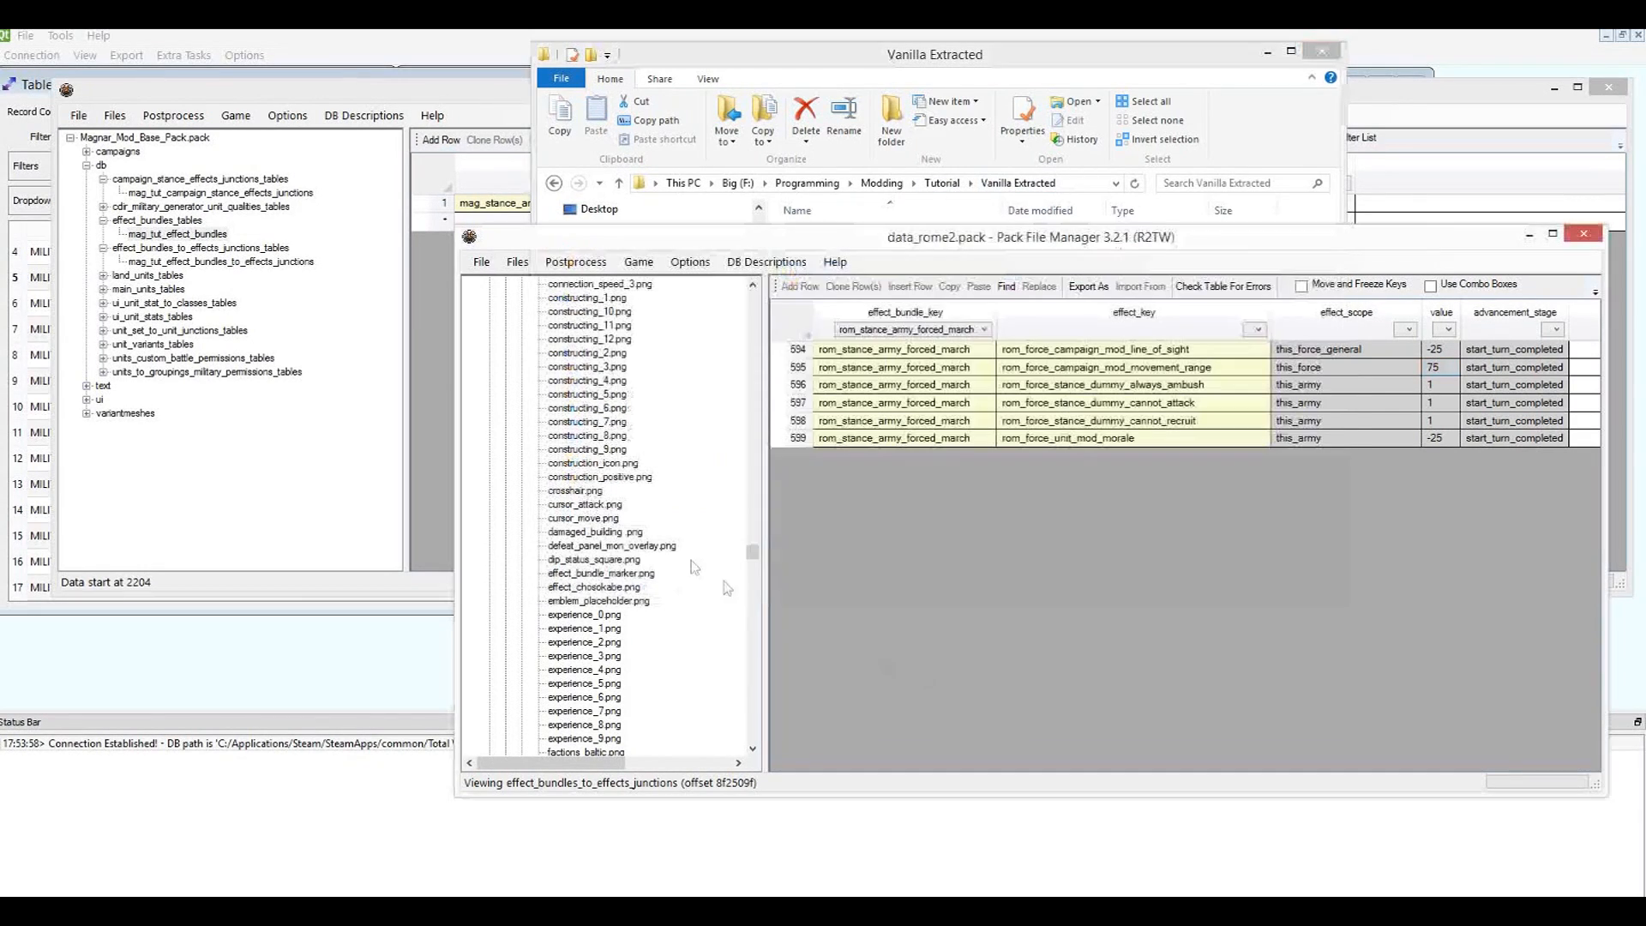
# Start extracting the selected ui > skins folder from data_rome2.pack and open the browser for its destination folder.
pyautogui.moveTo(750, 555); pyautogui.dragTo(754, 507)
pyautogui.rightClick(531, 387)
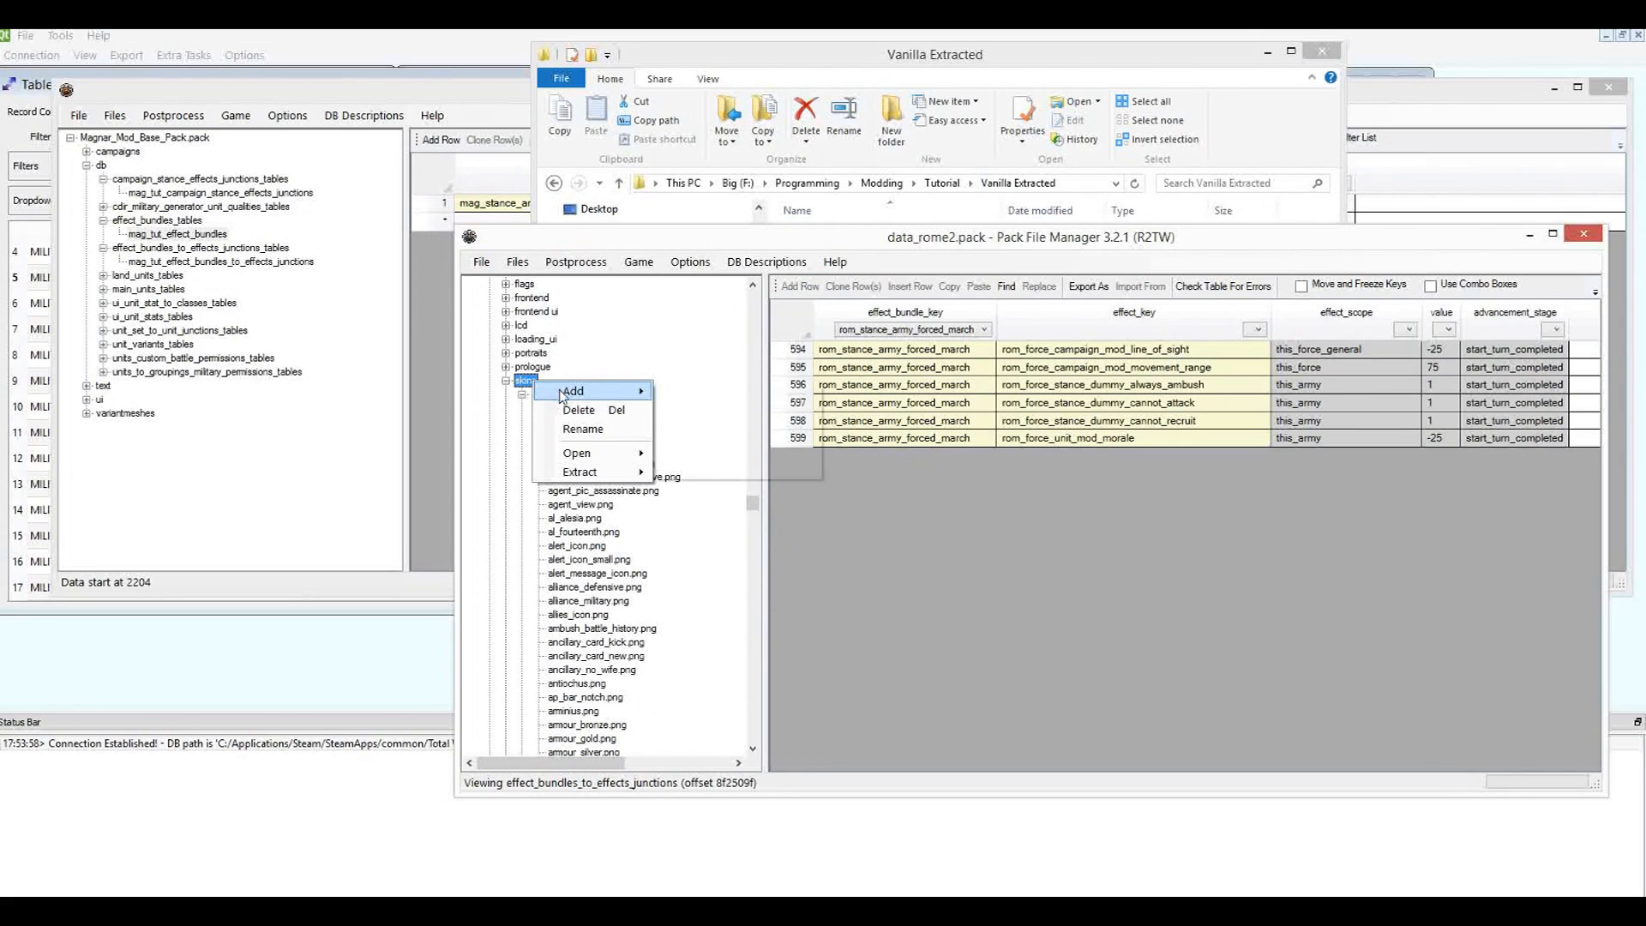
pyautogui.moveTo(572, 391)
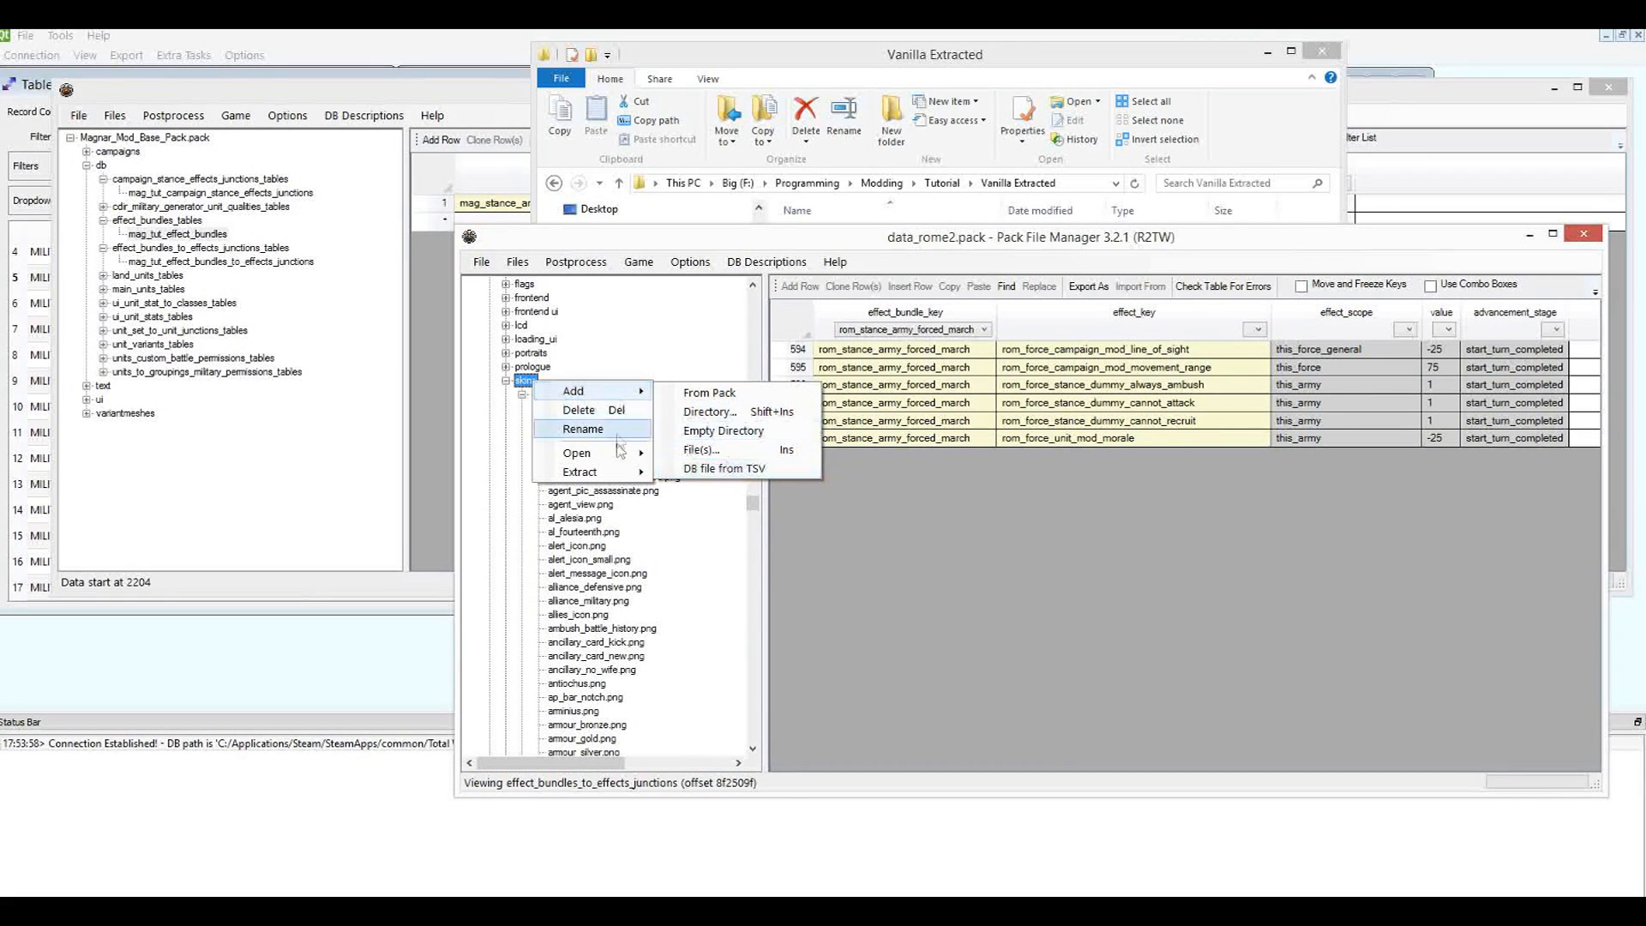
pyautogui.moveTo(626, 472)
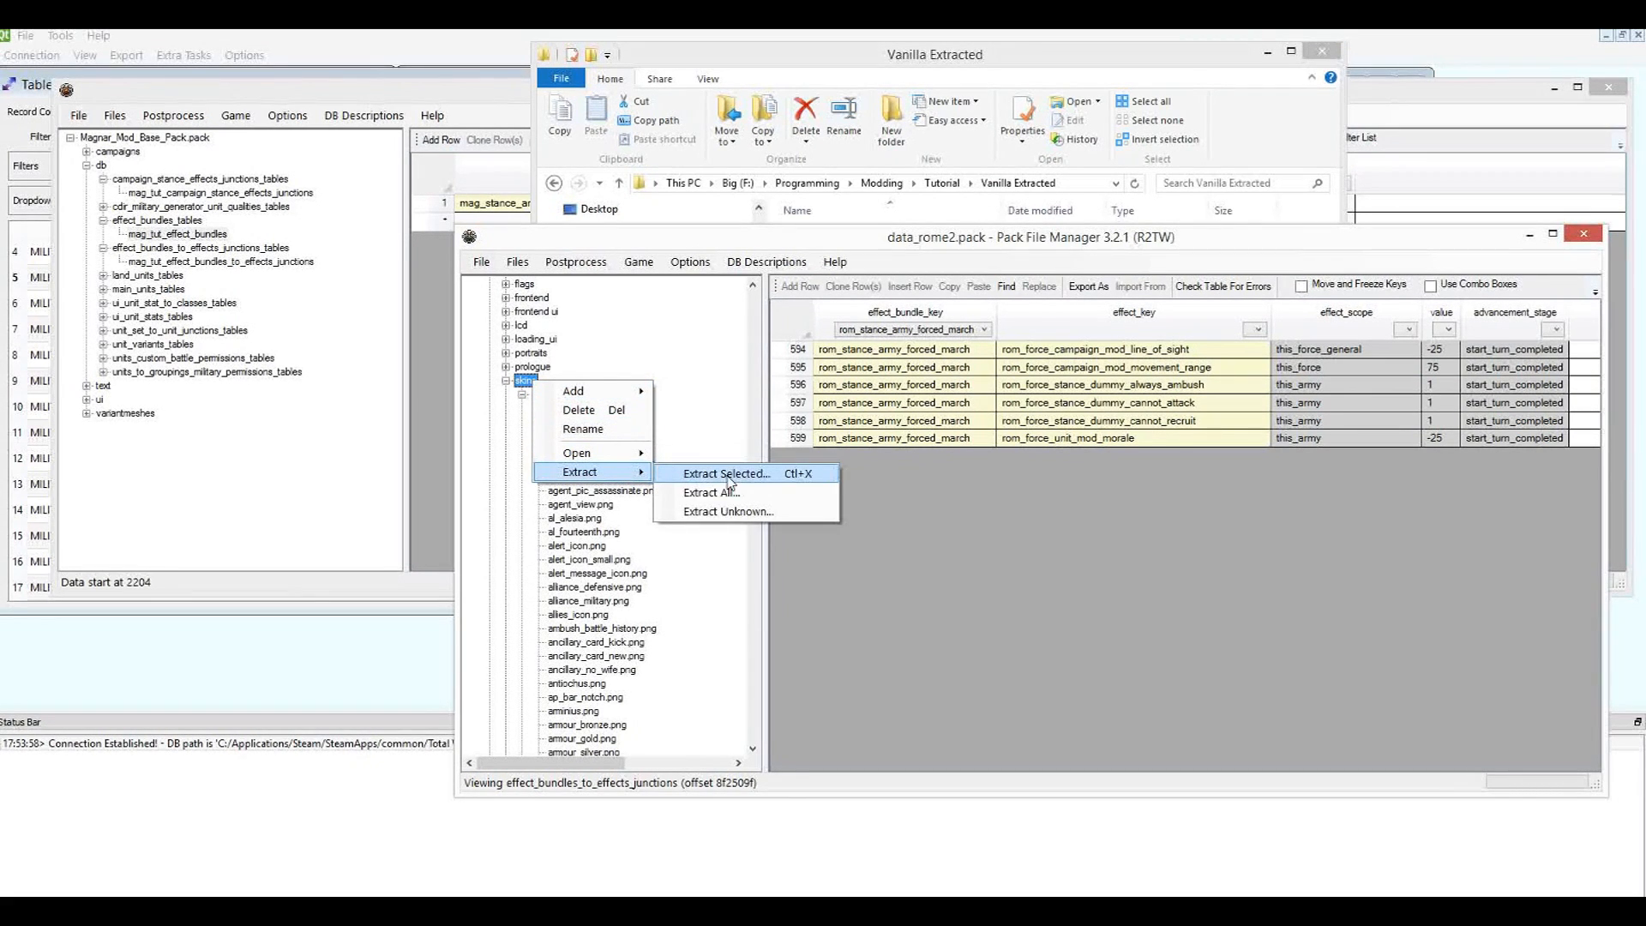
pyautogui.click(729, 482)
pyautogui.click(465, 194)
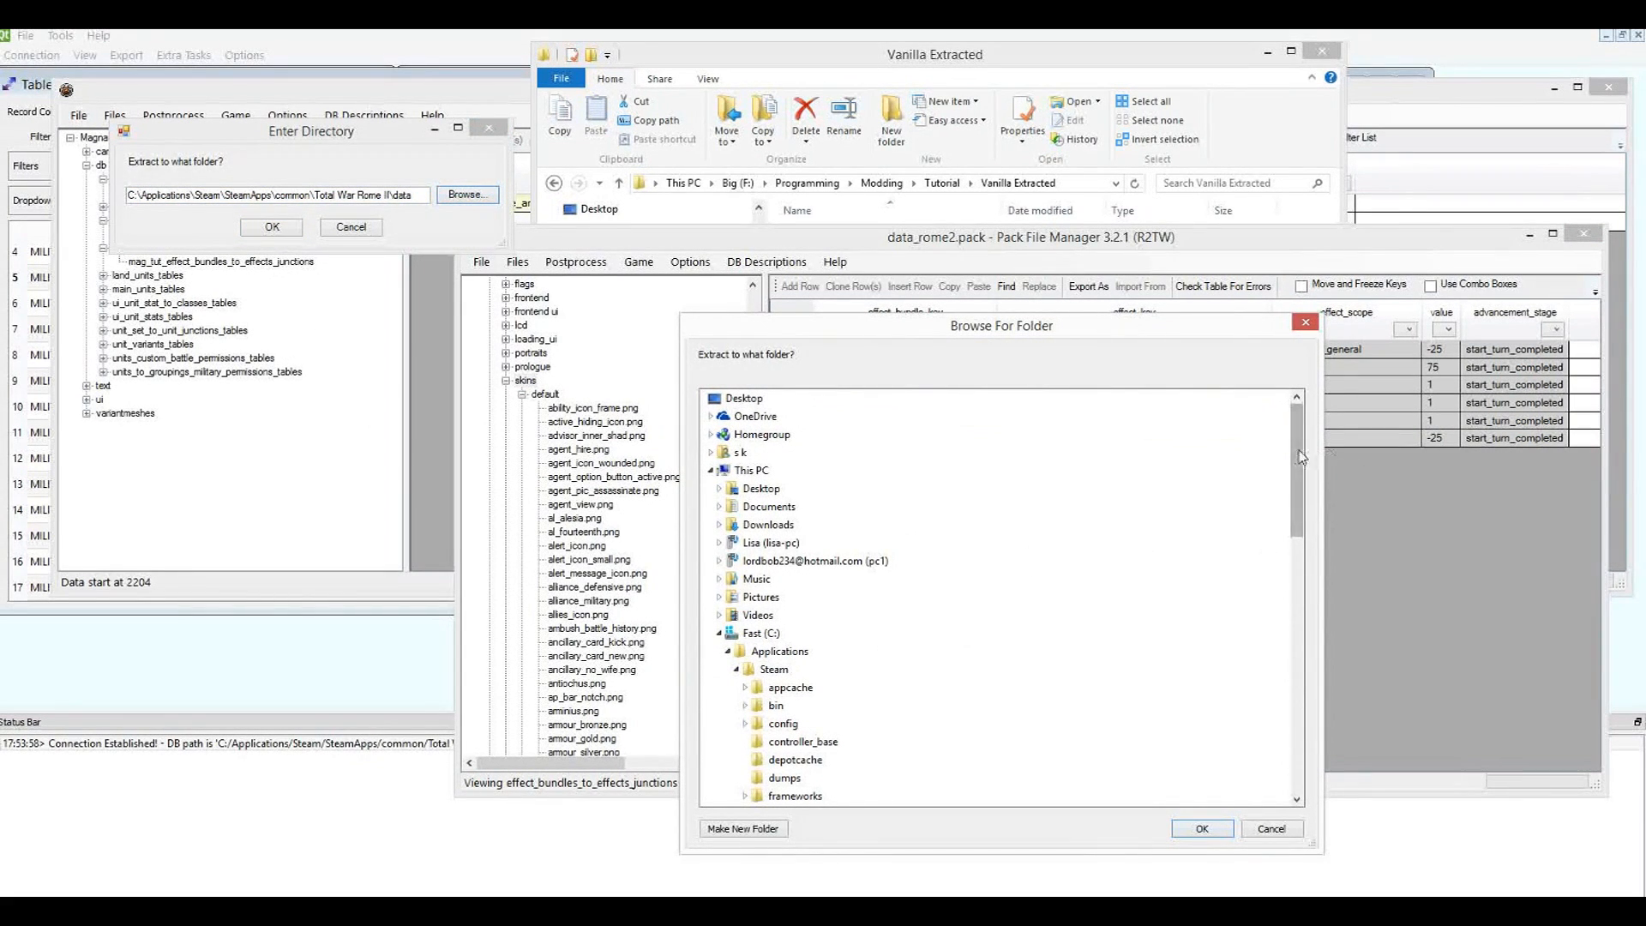
# Expand Big (F:) > Programming > Modding in the destination browser and move the temp extract folder into Tutorial.
pyautogui.moveTo(1301, 456); pyautogui.dragTo(1291, 586)
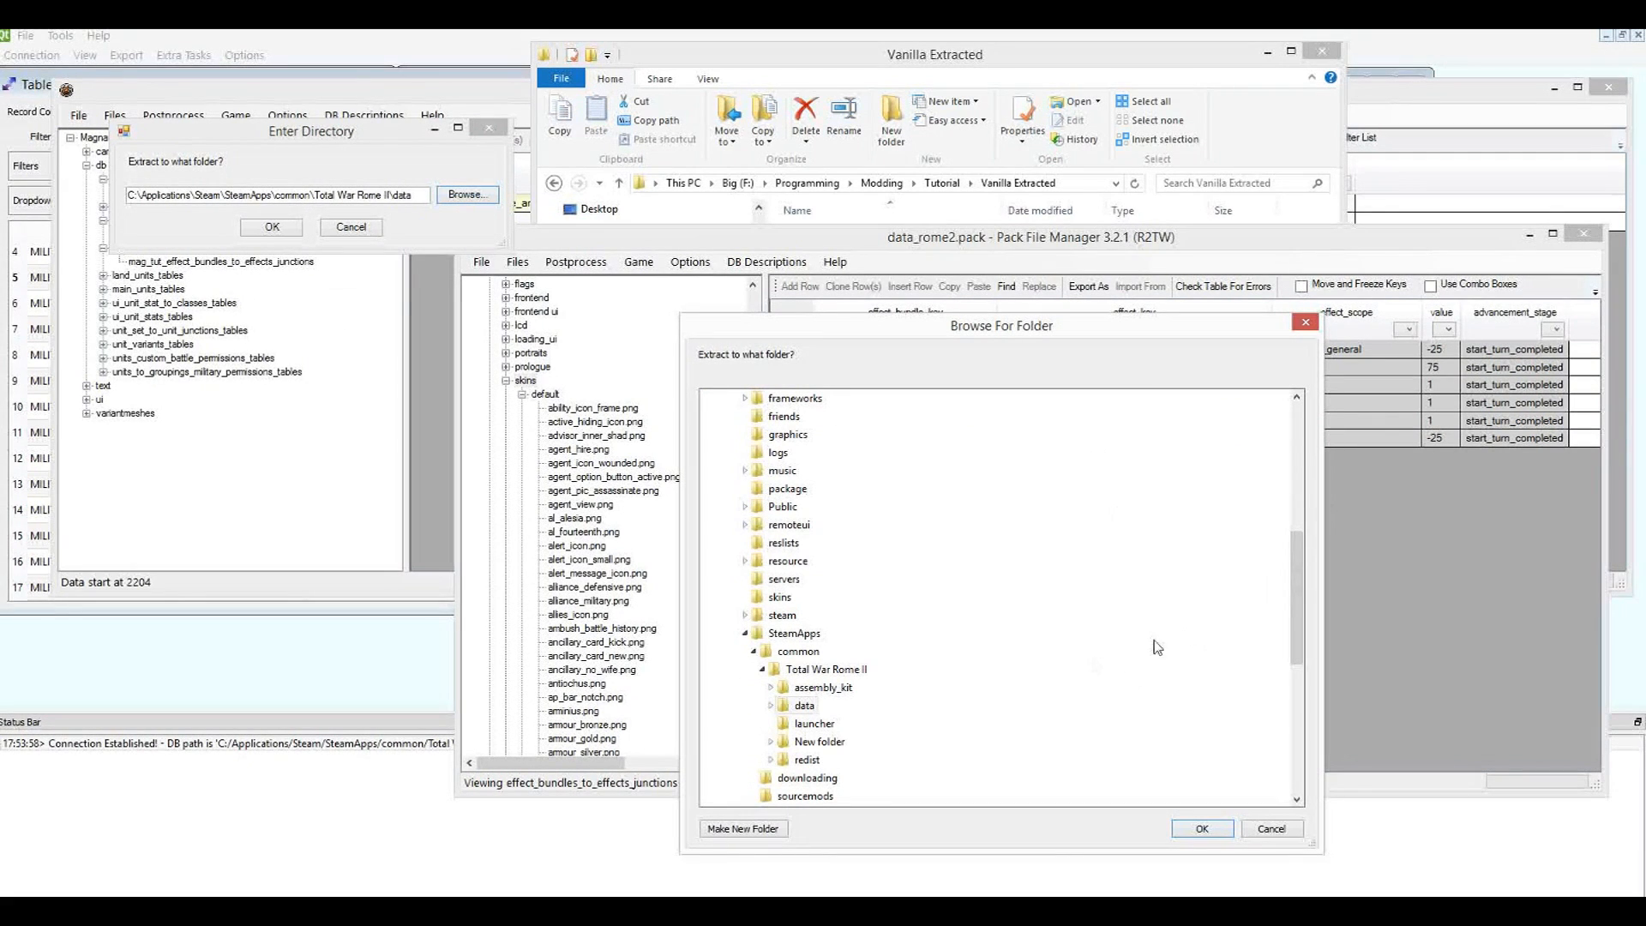
pyautogui.click(745, 632)
pyautogui.scroll(-5, 746, 647)
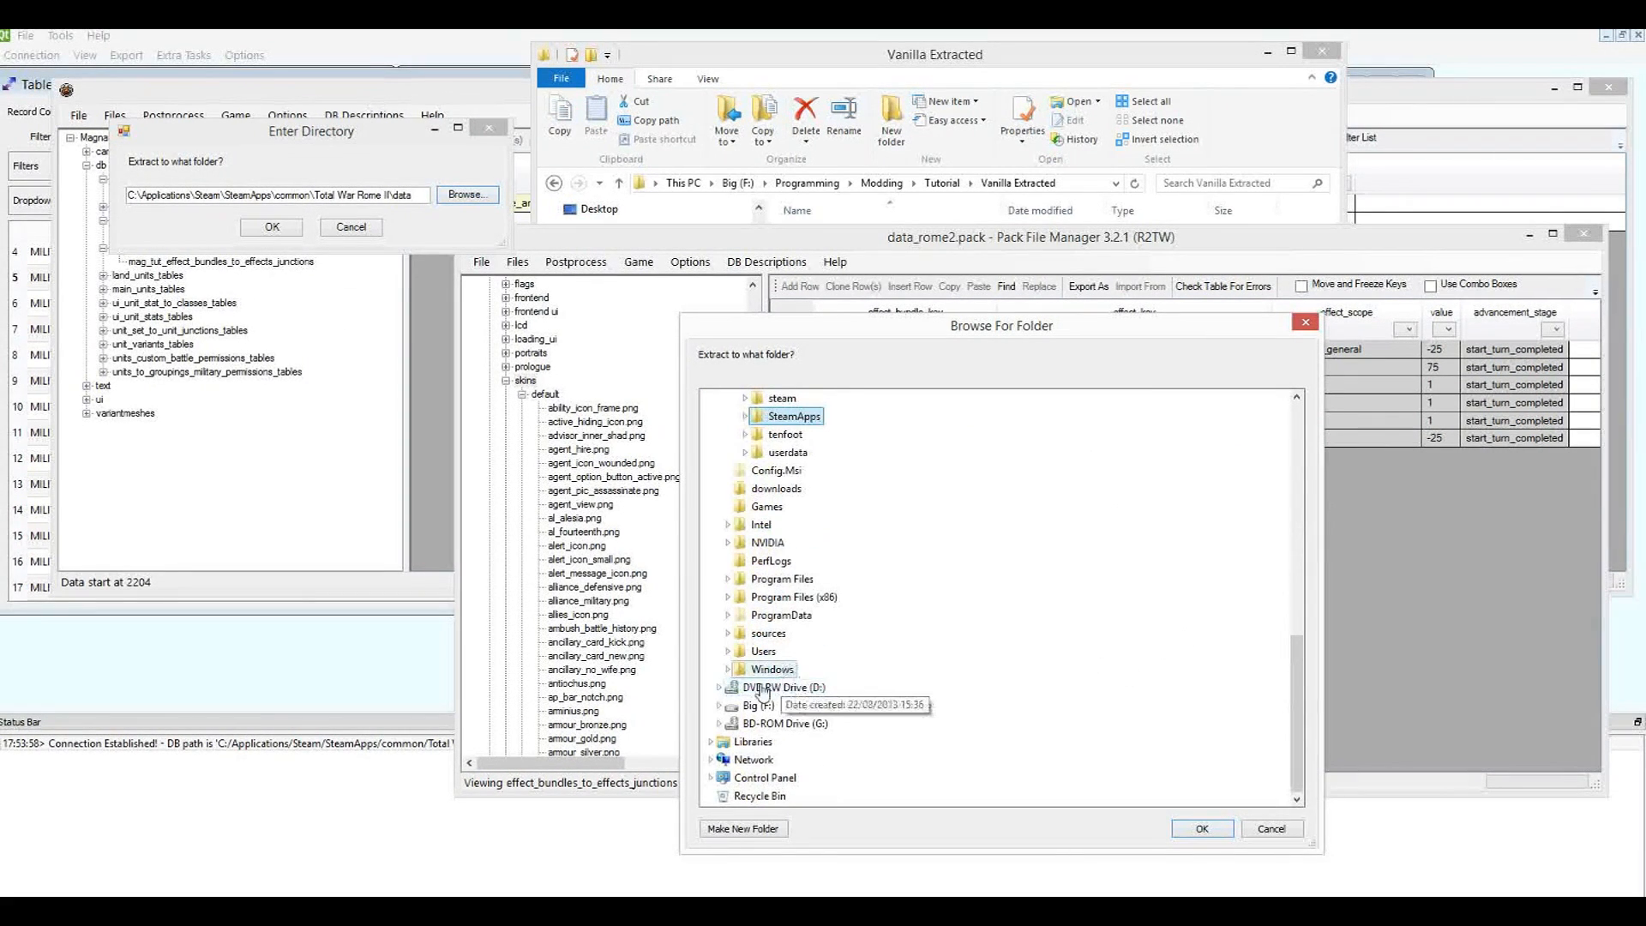
pyautogui.click(729, 708)
pyautogui.click(767, 639)
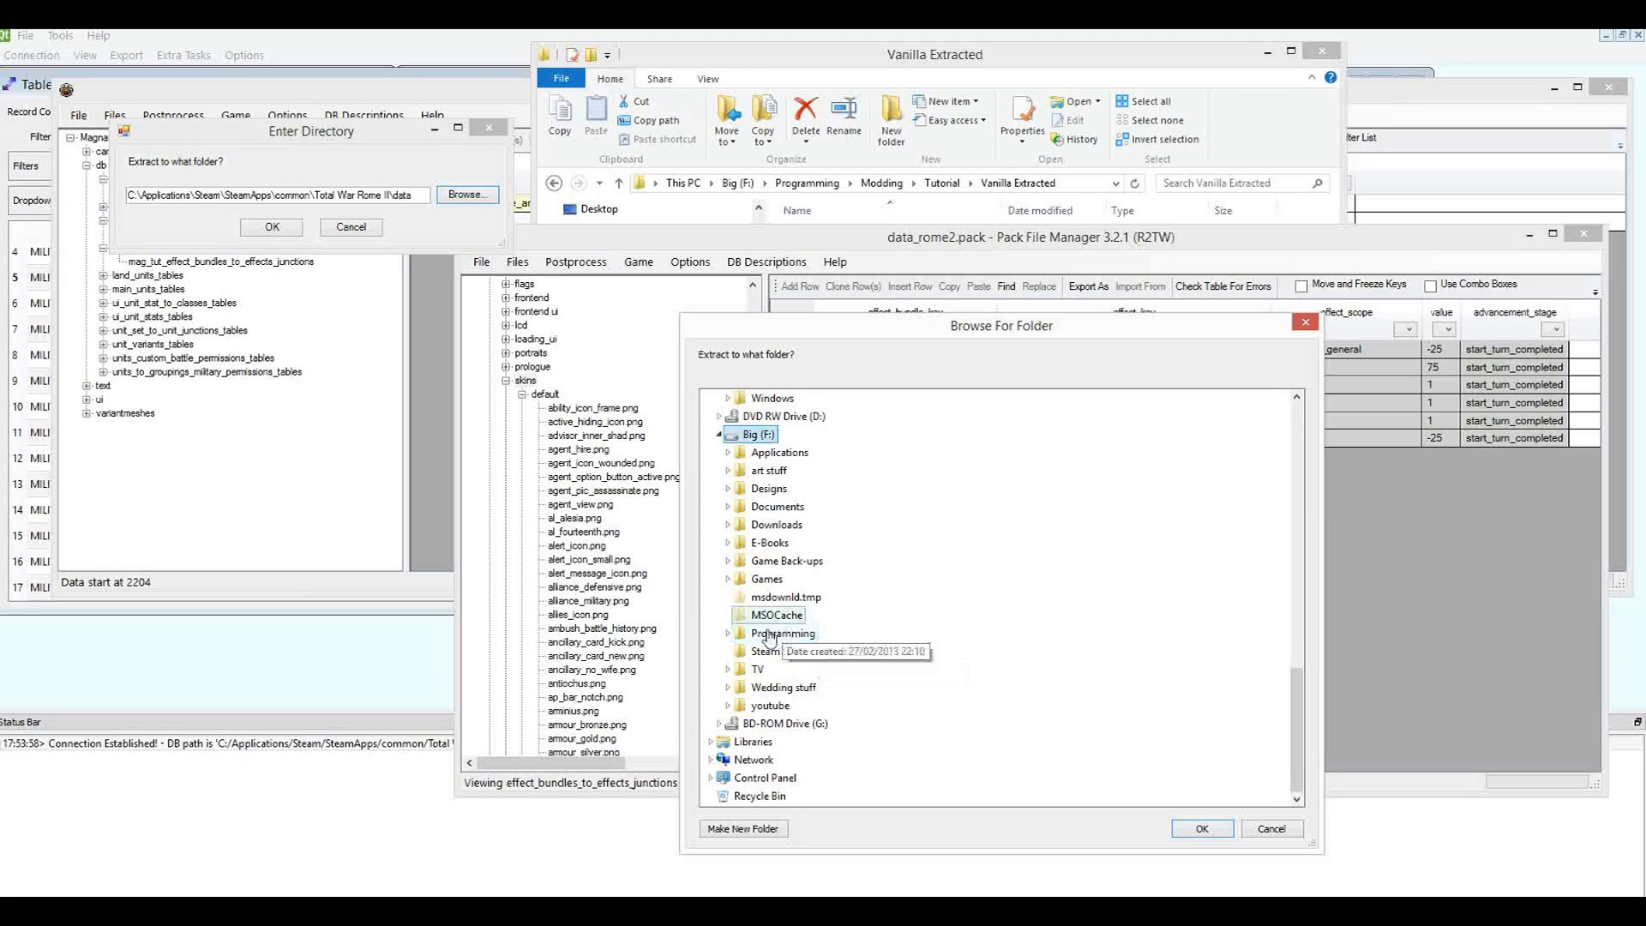
pyautogui.scroll(-3, 767, 639)
pyautogui.doubleClick(778, 596)
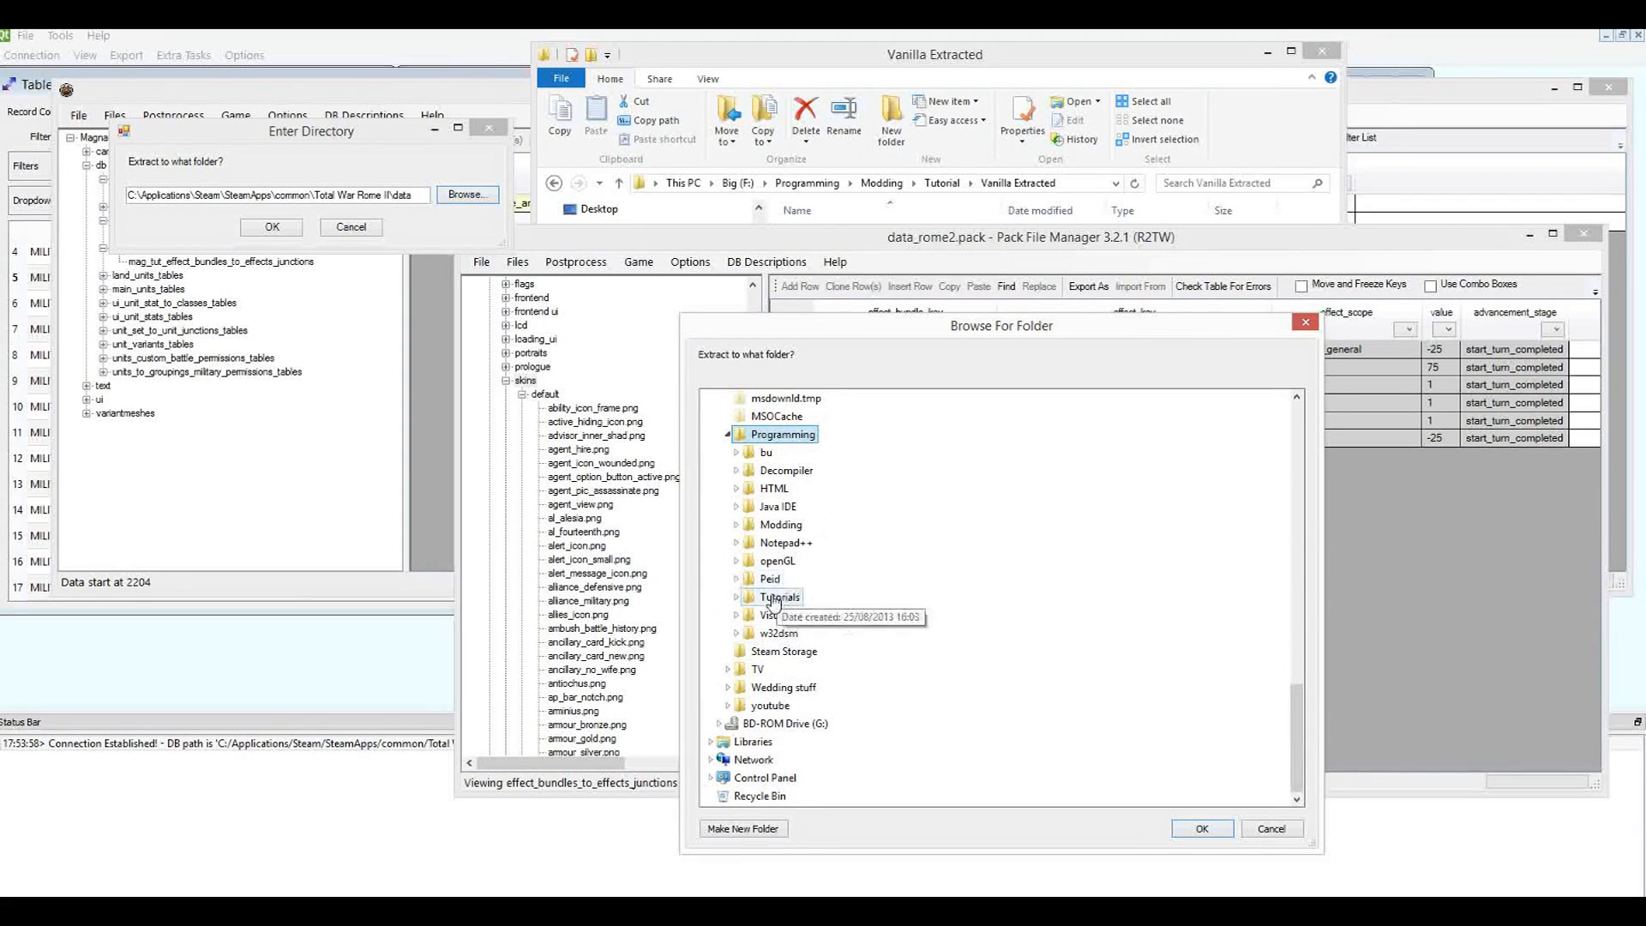
pyautogui.click(737, 596)
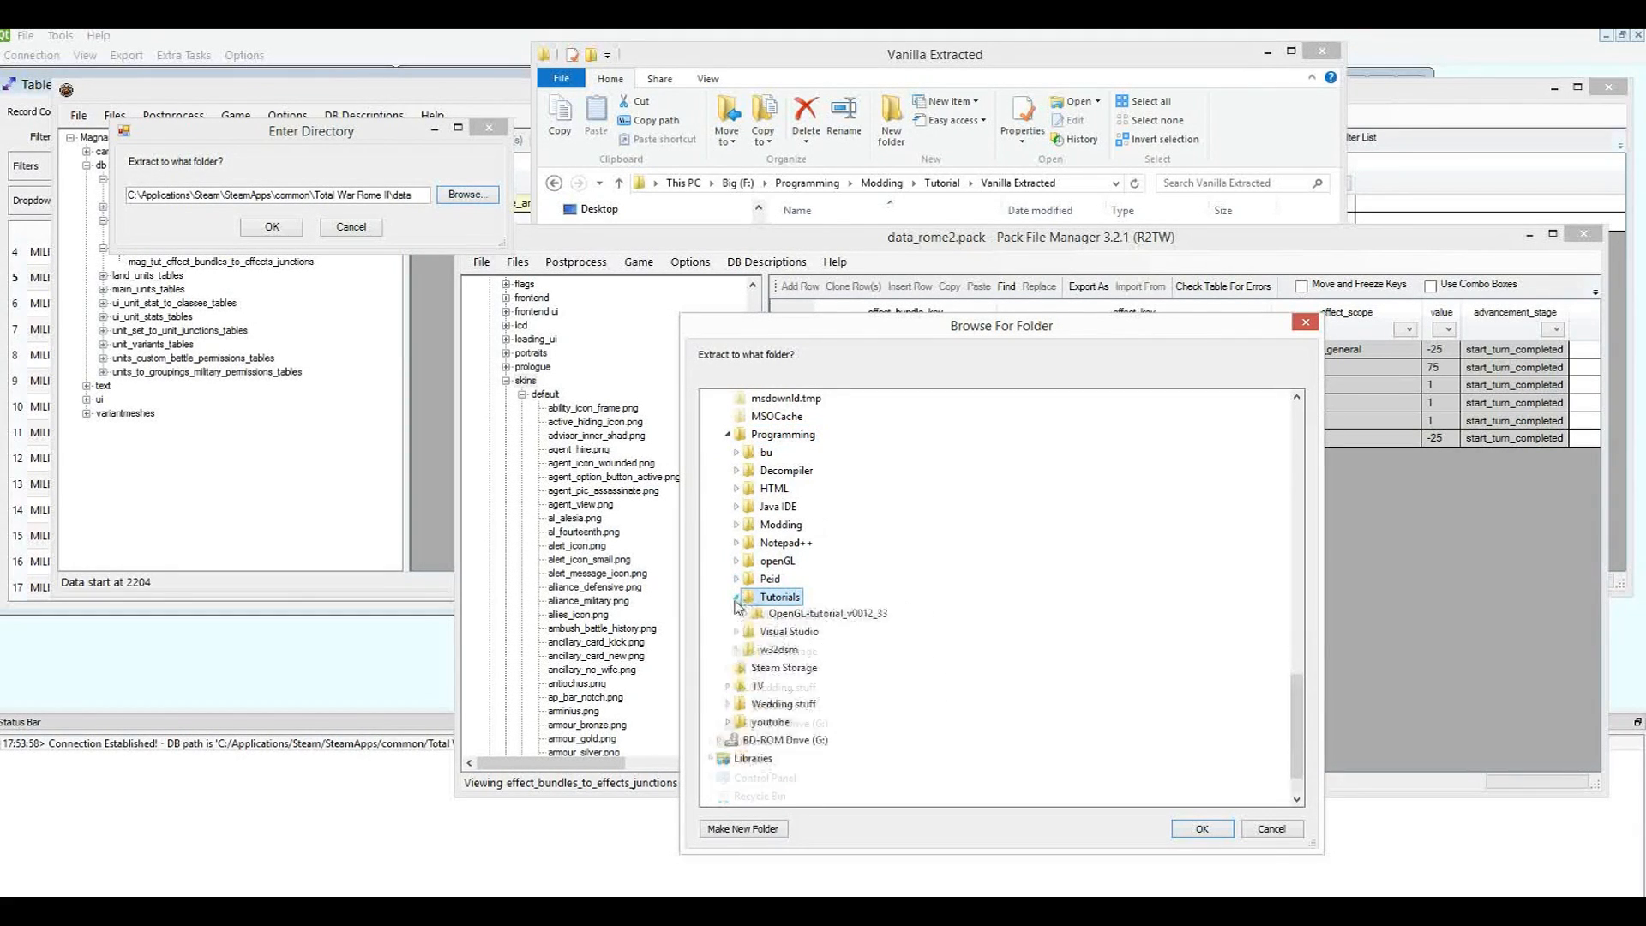
pyautogui.doubleClick(780, 524)
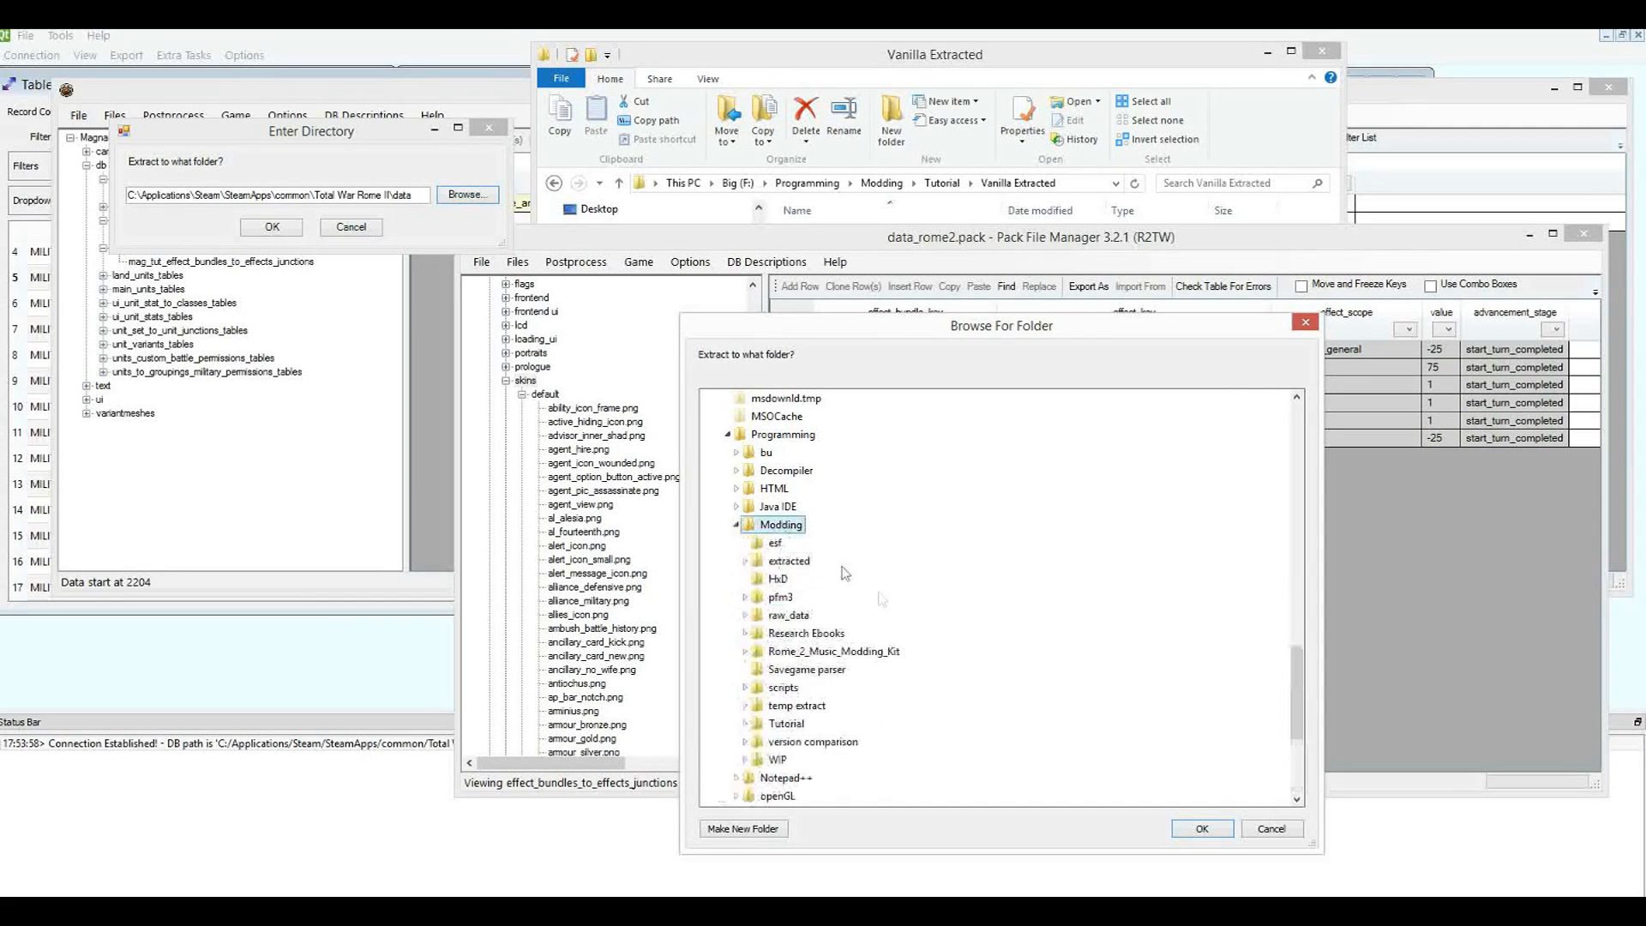
pyautogui.moveTo(775, 710); pyautogui.dragTo(772, 723)
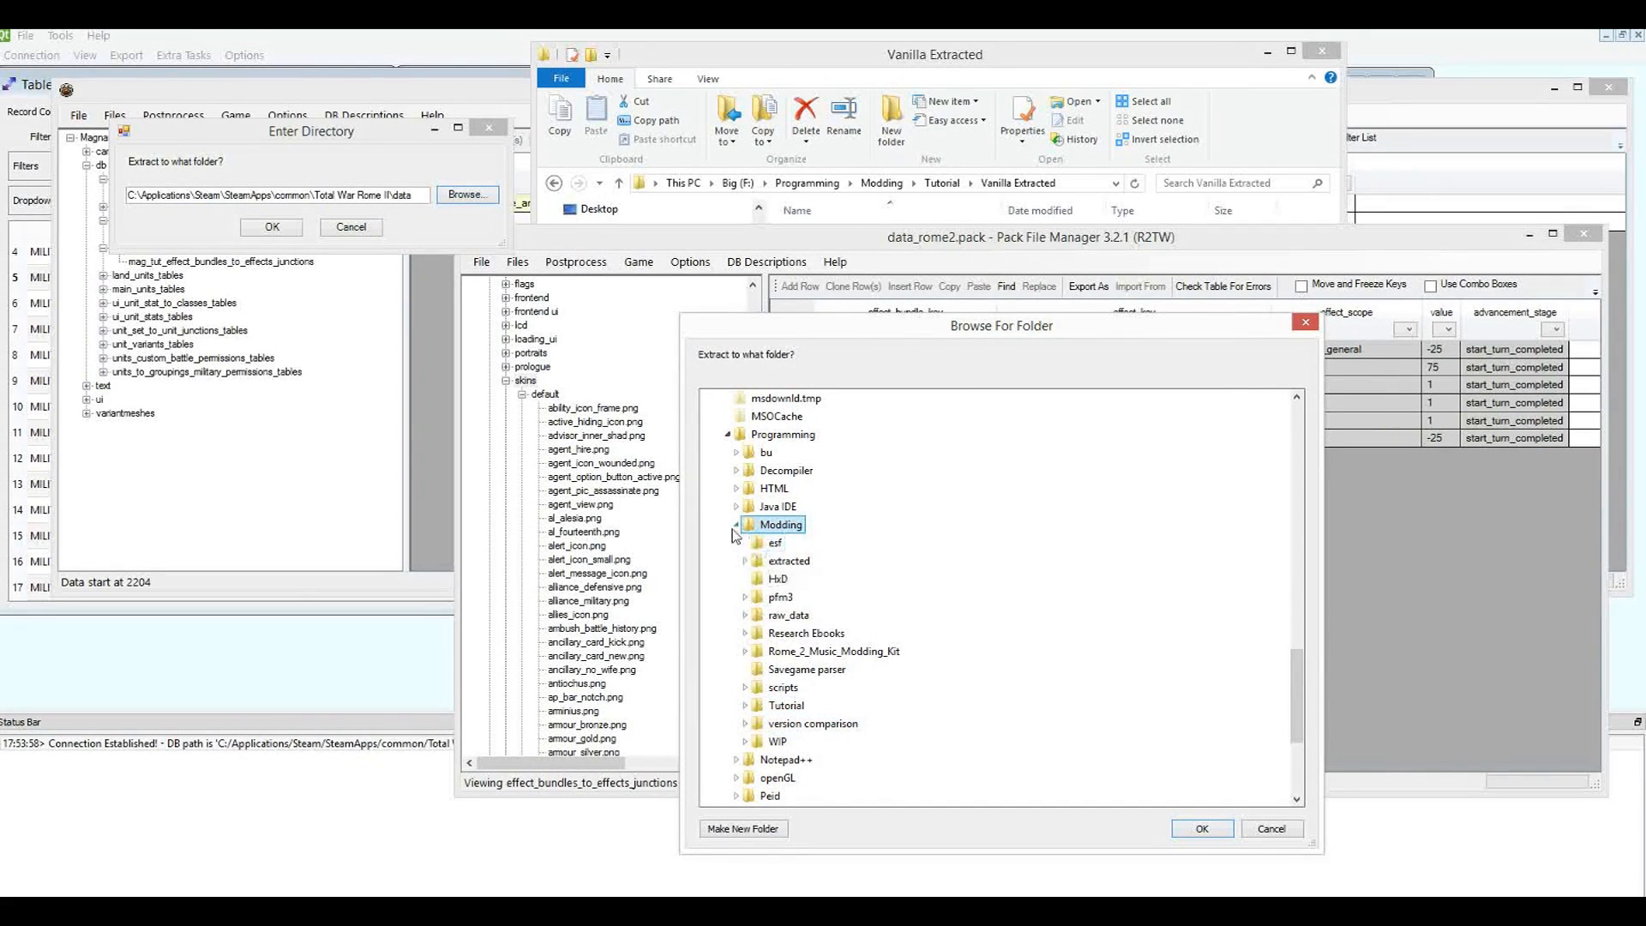
# Extract the skins folder to Vanilla Extracted inside the Tutorial folder.
pyautogui.doubleClick(784, 705)
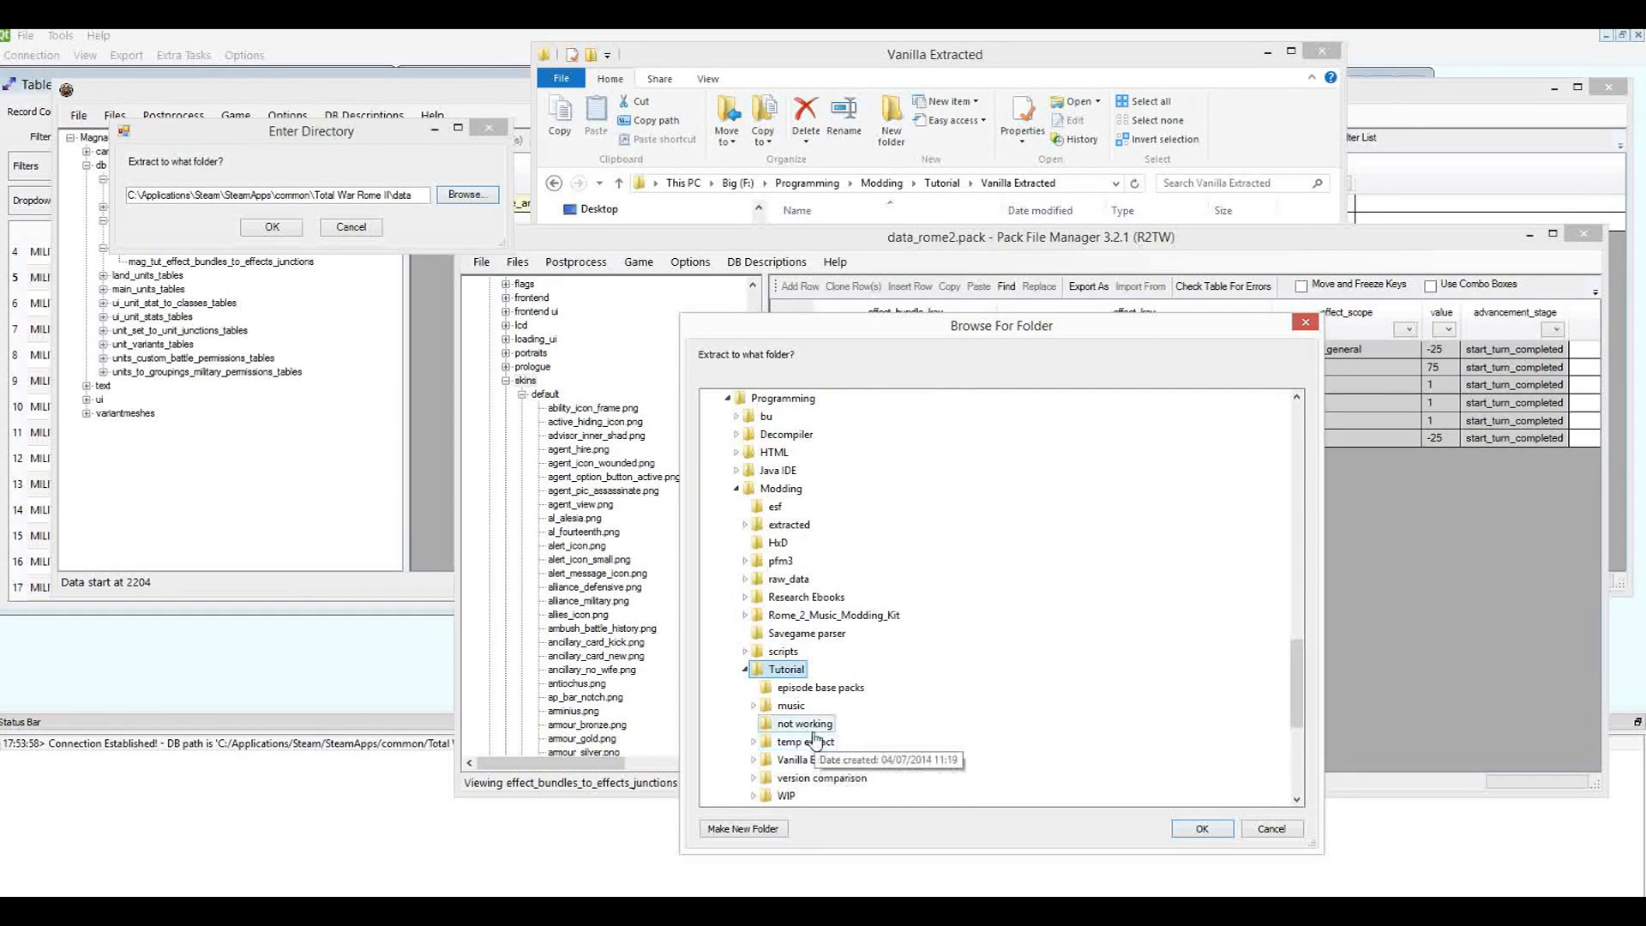
pyautogui.click(814, 760)
pyautogui.click(1202, 828)
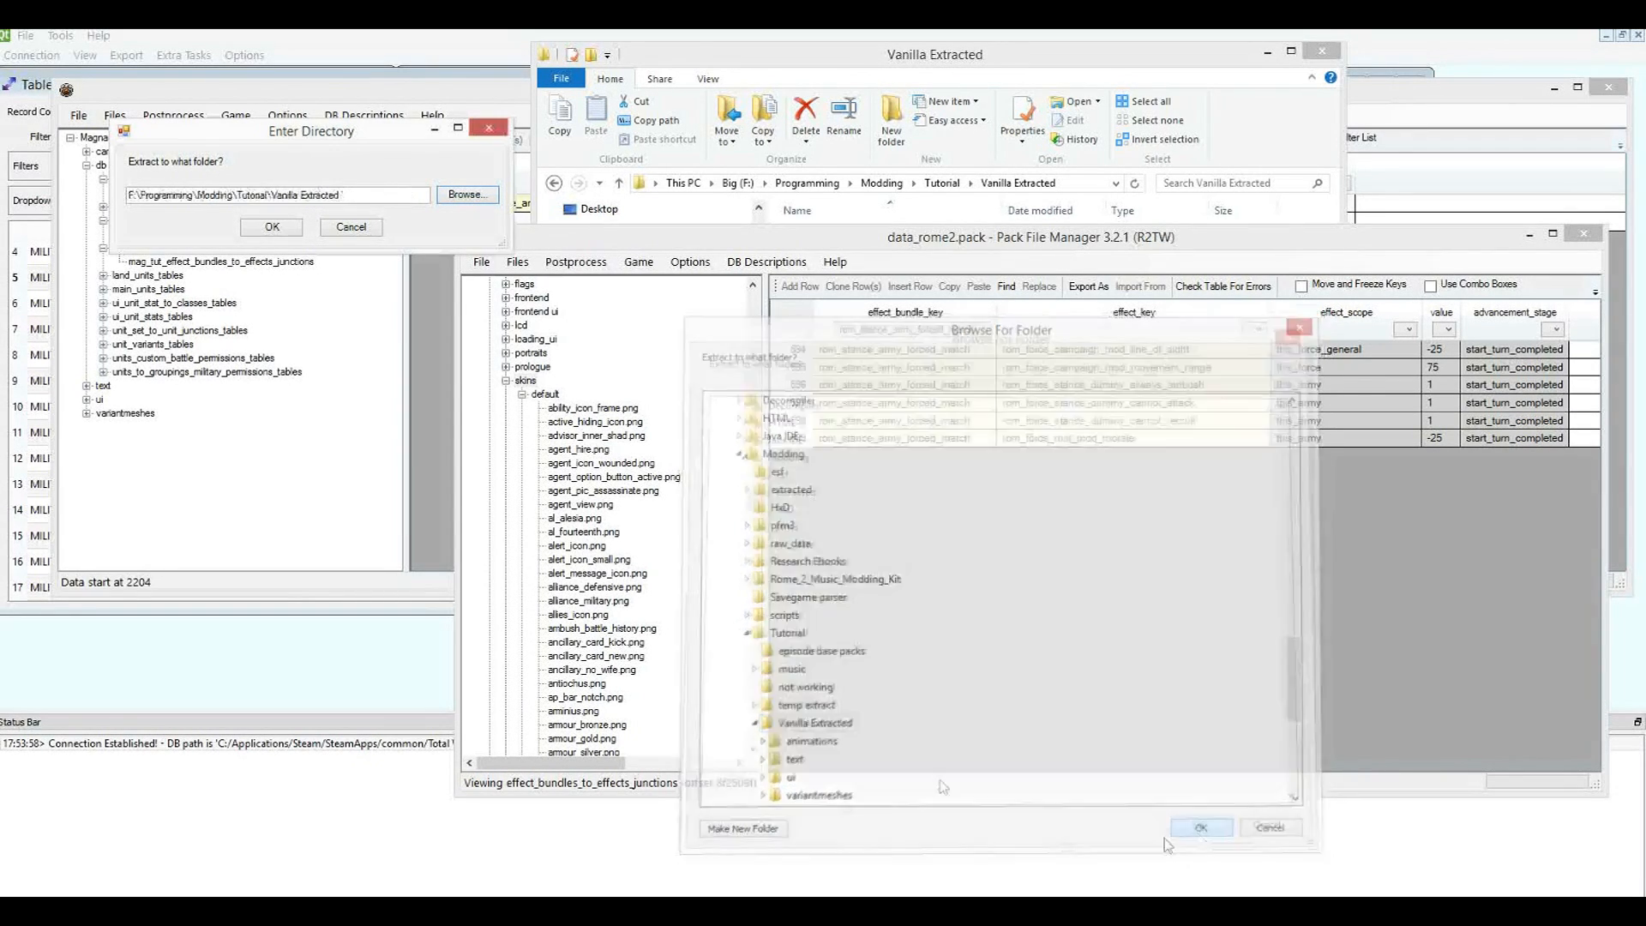
pyautogui.click(272, 226)
# Copy the mag_stance_army_forced_march_rome key and make it the effect_bundle_key of all rom_stance_army_forced_march rows in mag_tut_effect_bundles_to_effects_junctions.
pyautogui.click(304, 461)
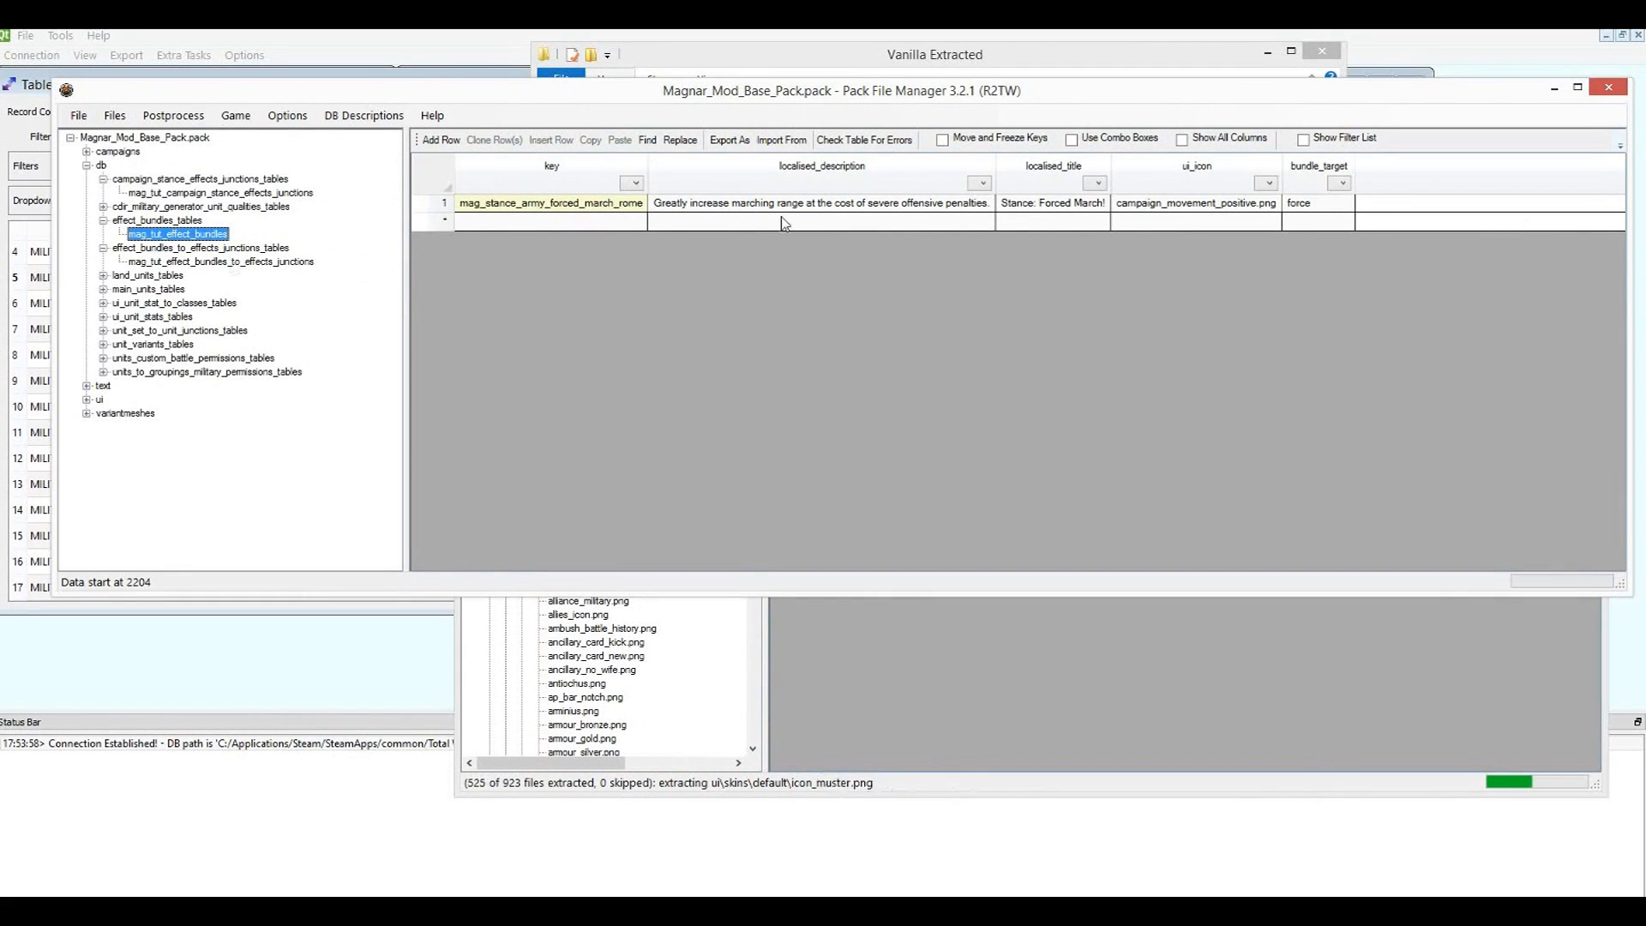
pyautogui.click(561, 210)
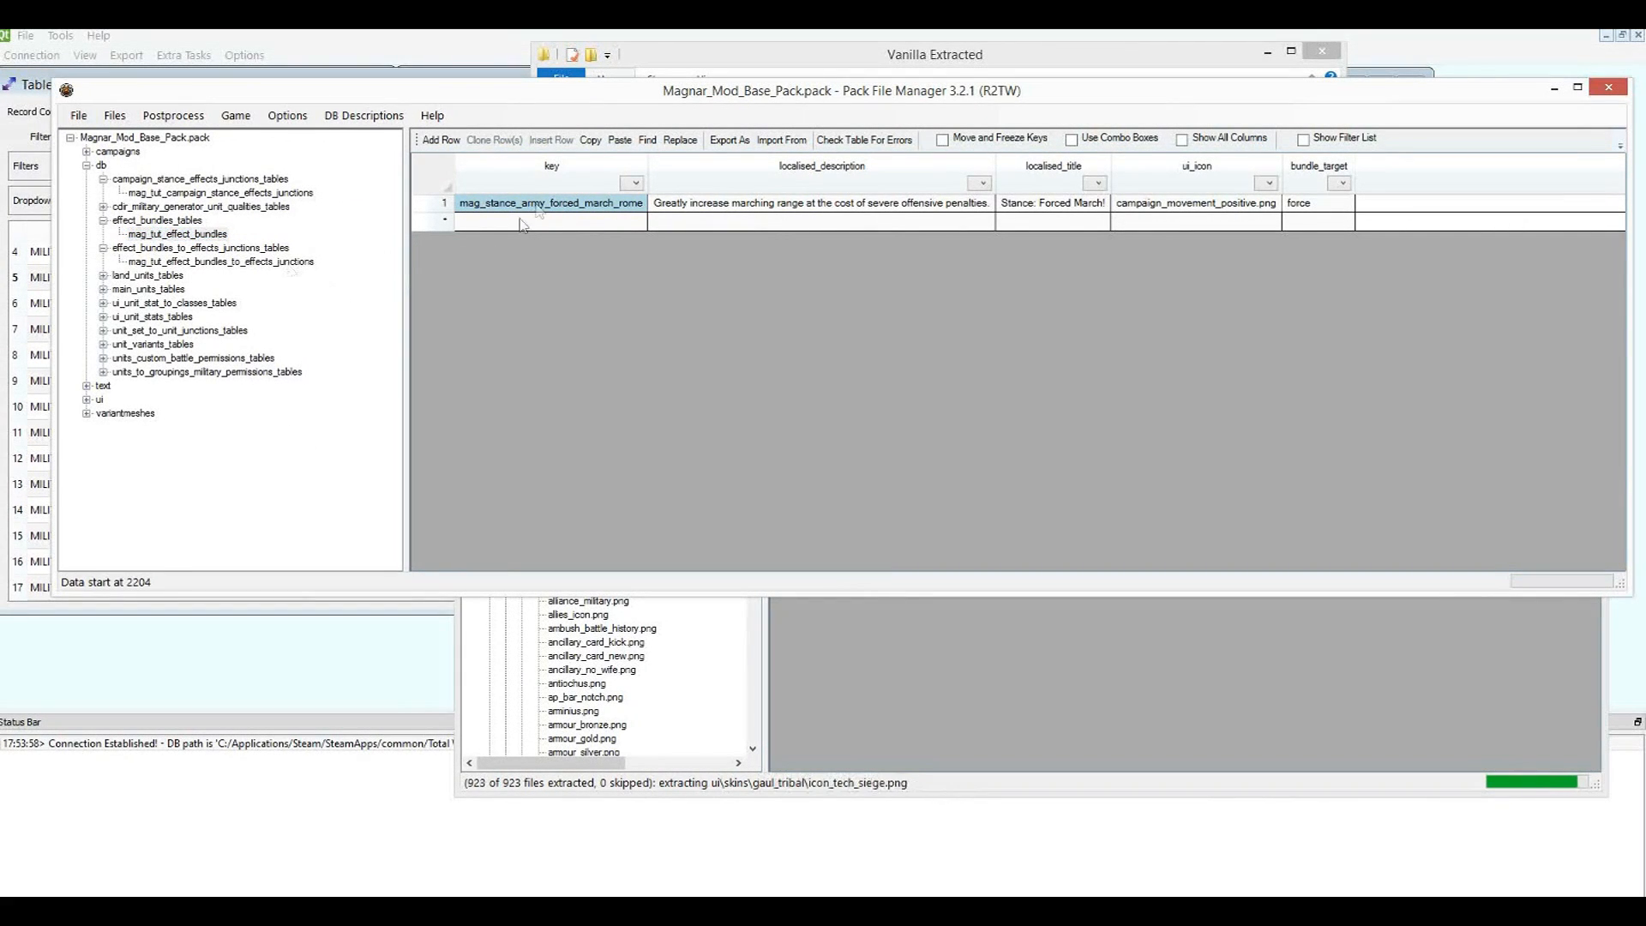
pyautogui.click(216, 261)
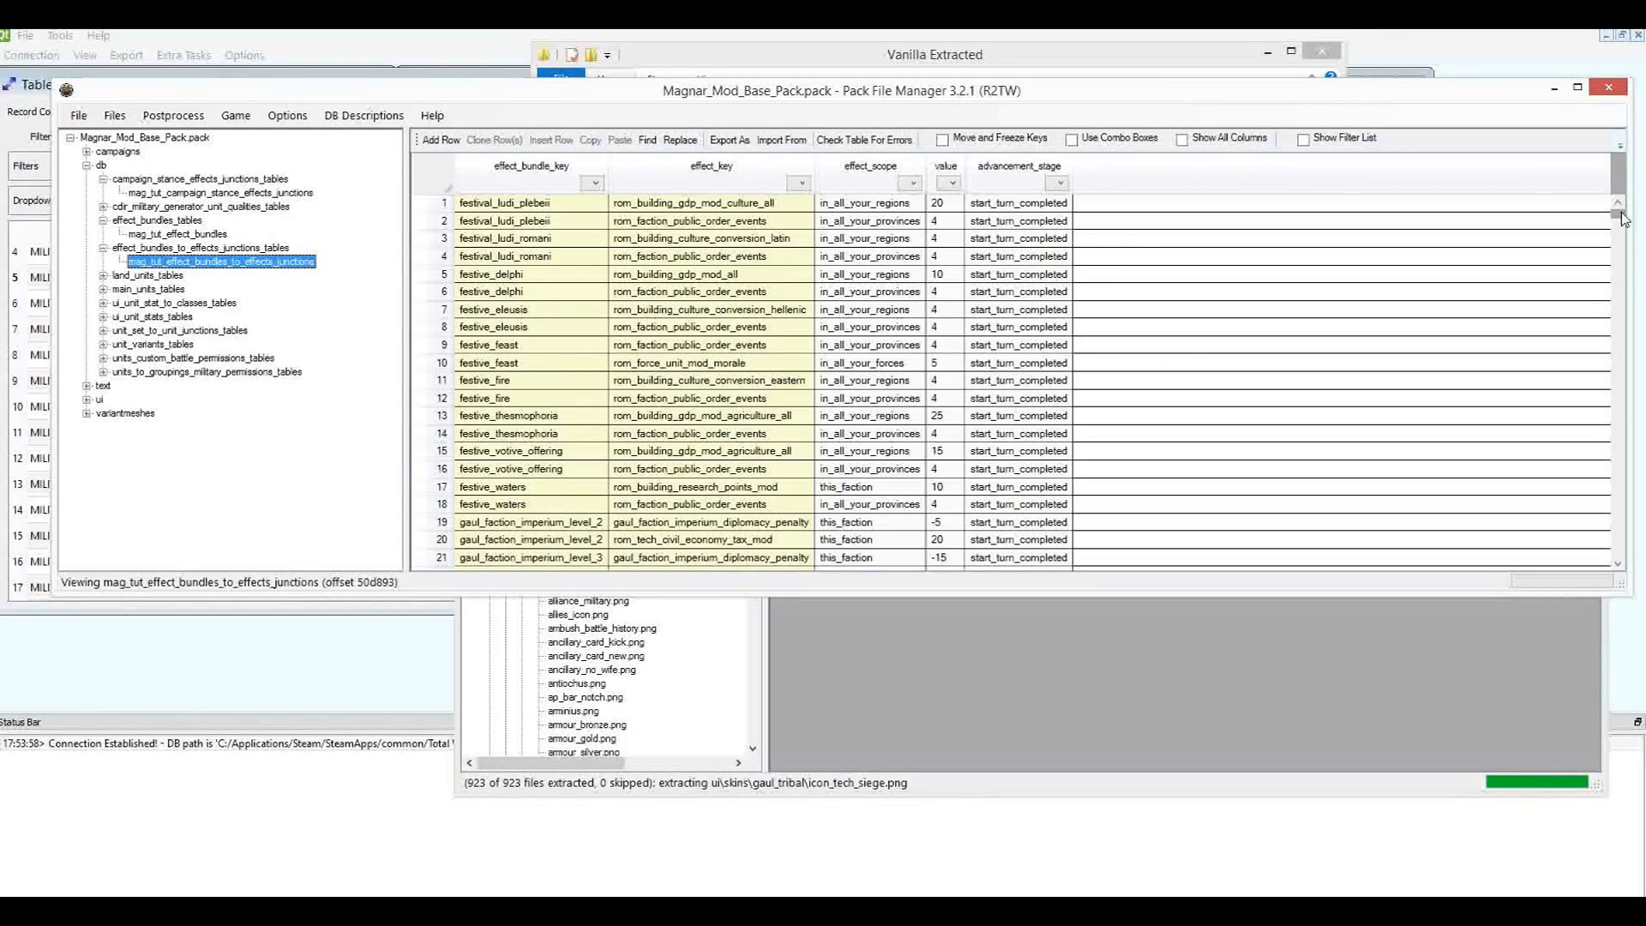
pyautogui.moveTo(1620, 216); pyautogui.dragTo(1602, 513)
pyautogui.click(758, 392)
pyautogui.scroll(5, 626, 309)
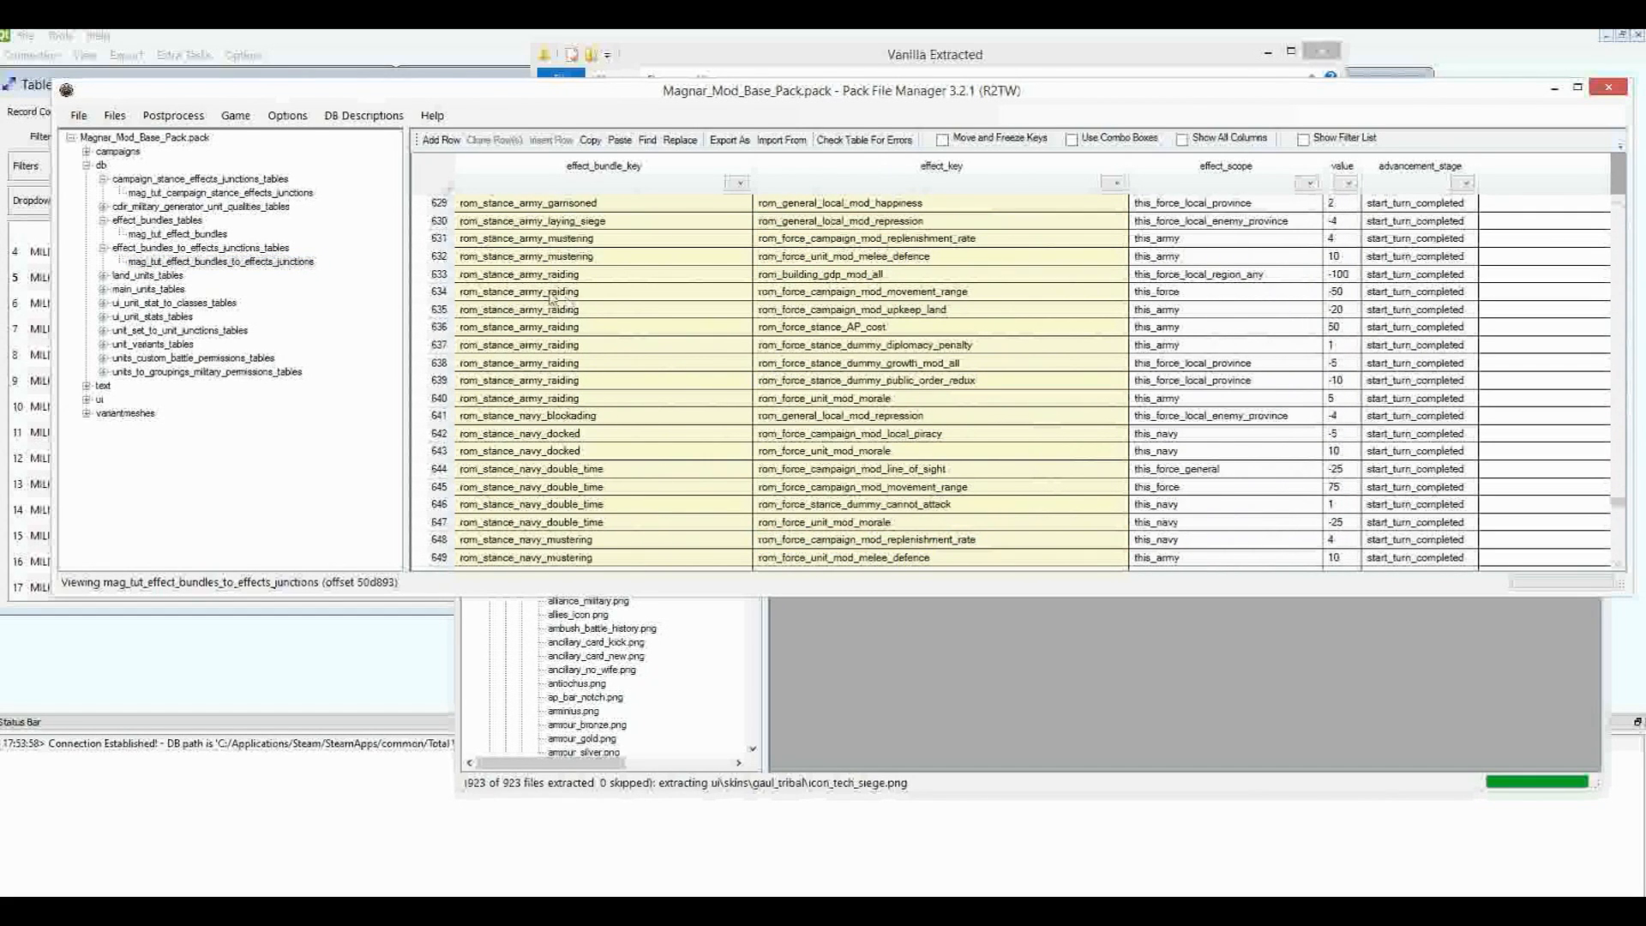
pyautogui.scroll(1, 549, 296)
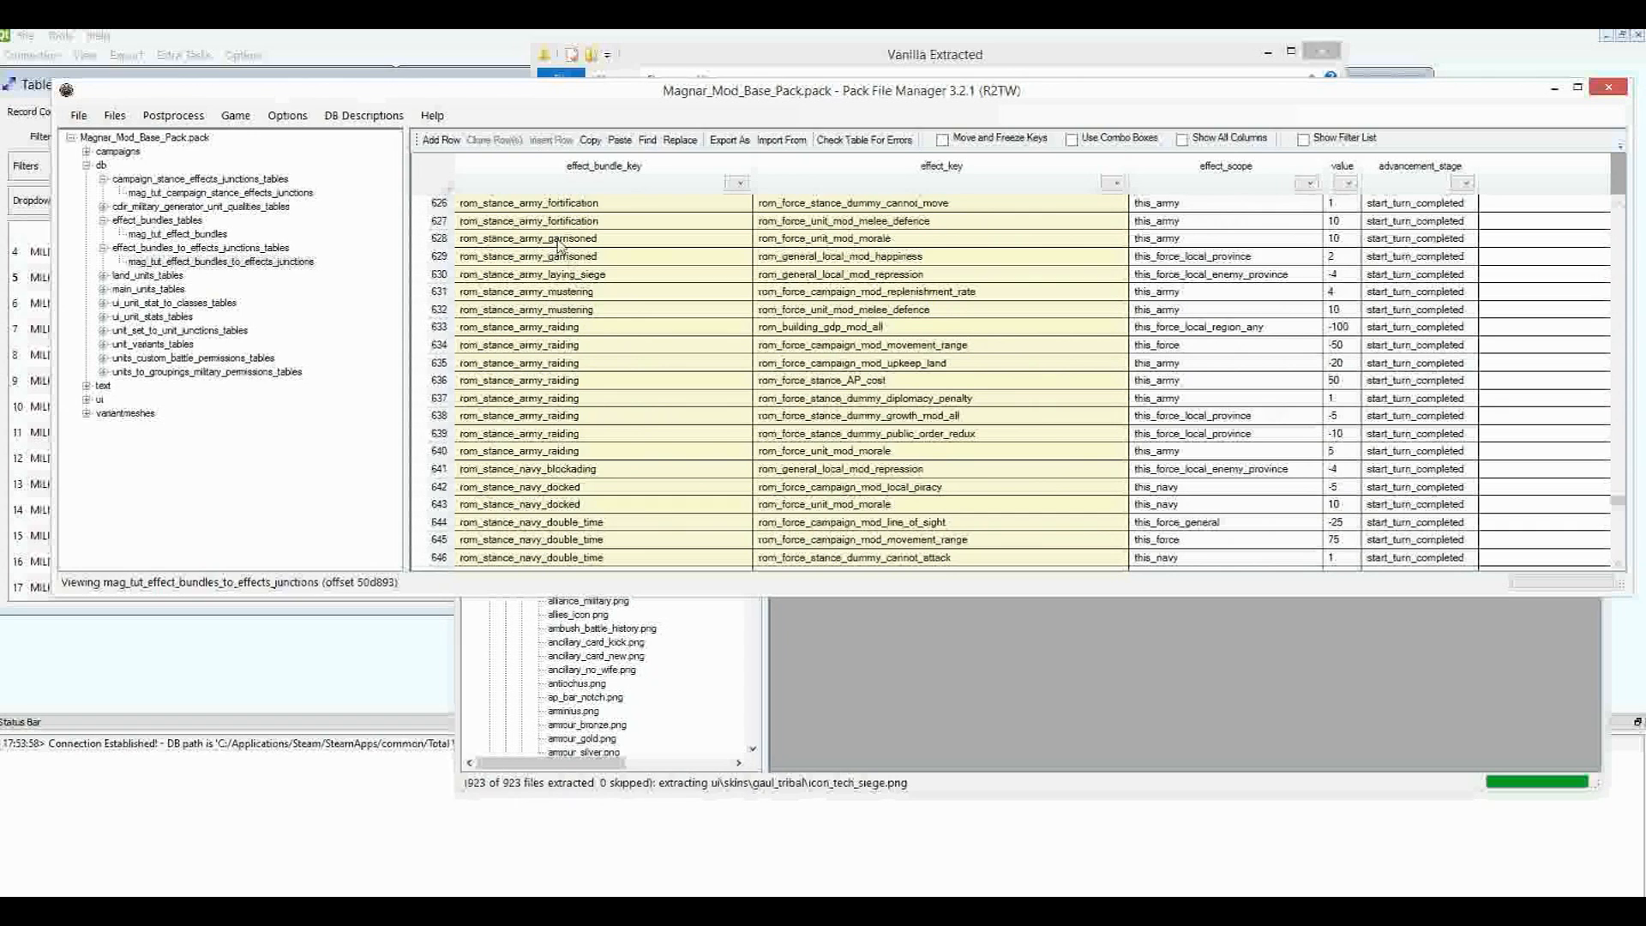
pyautogui.scroll(3, 572, 285)
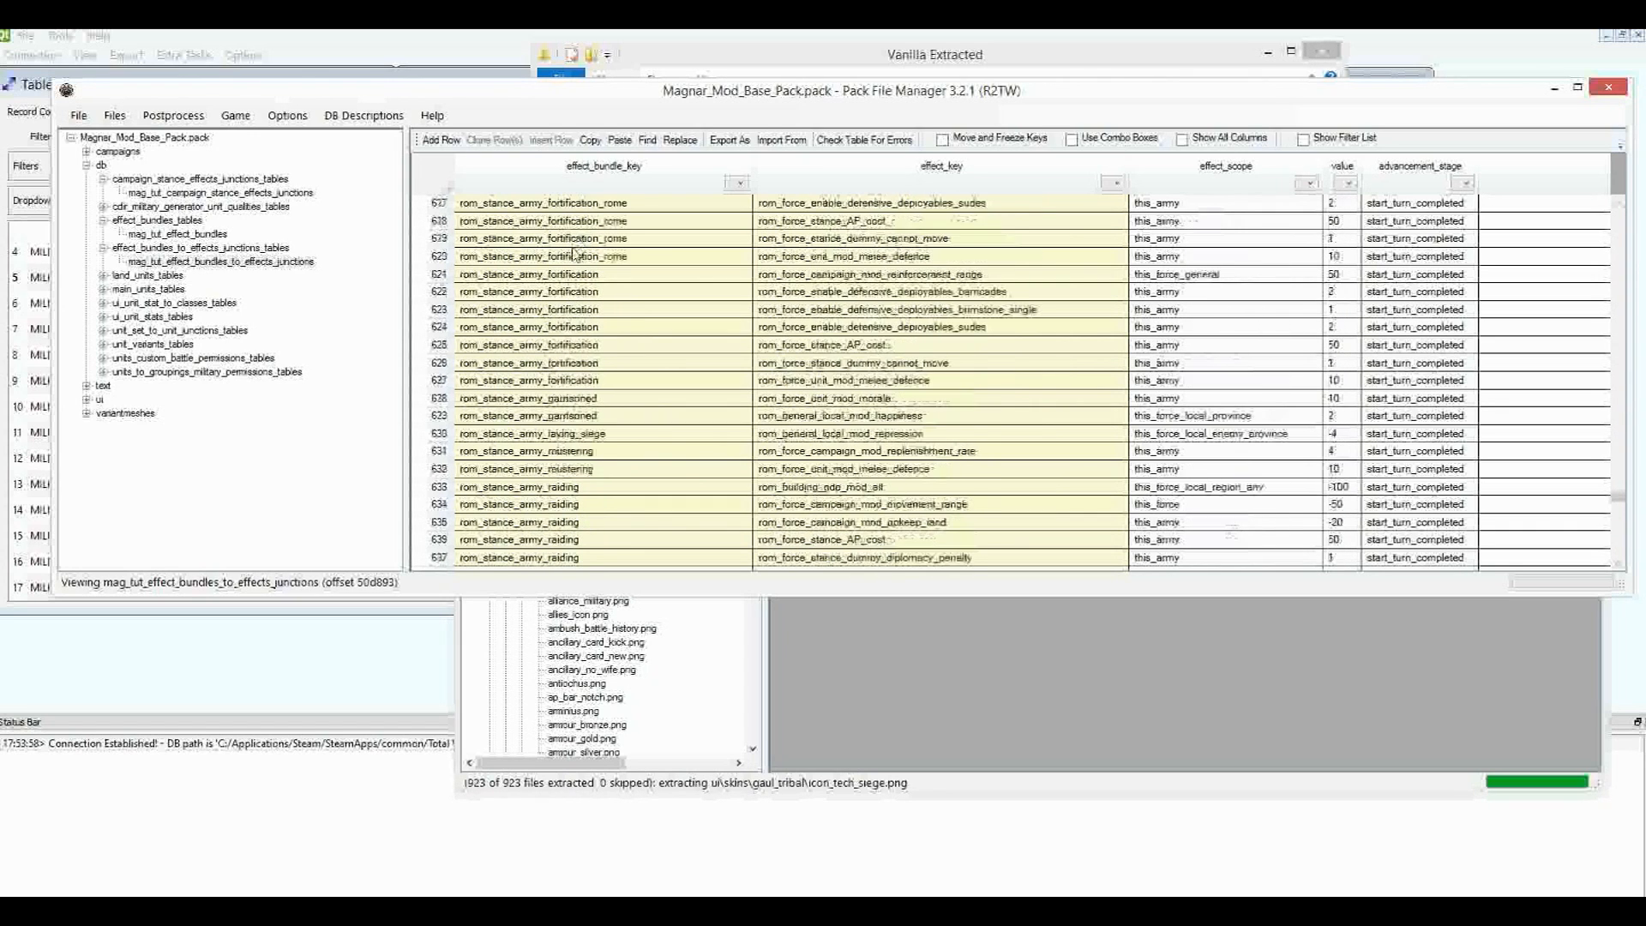
pyautogui.scroll(9, 614, 317)
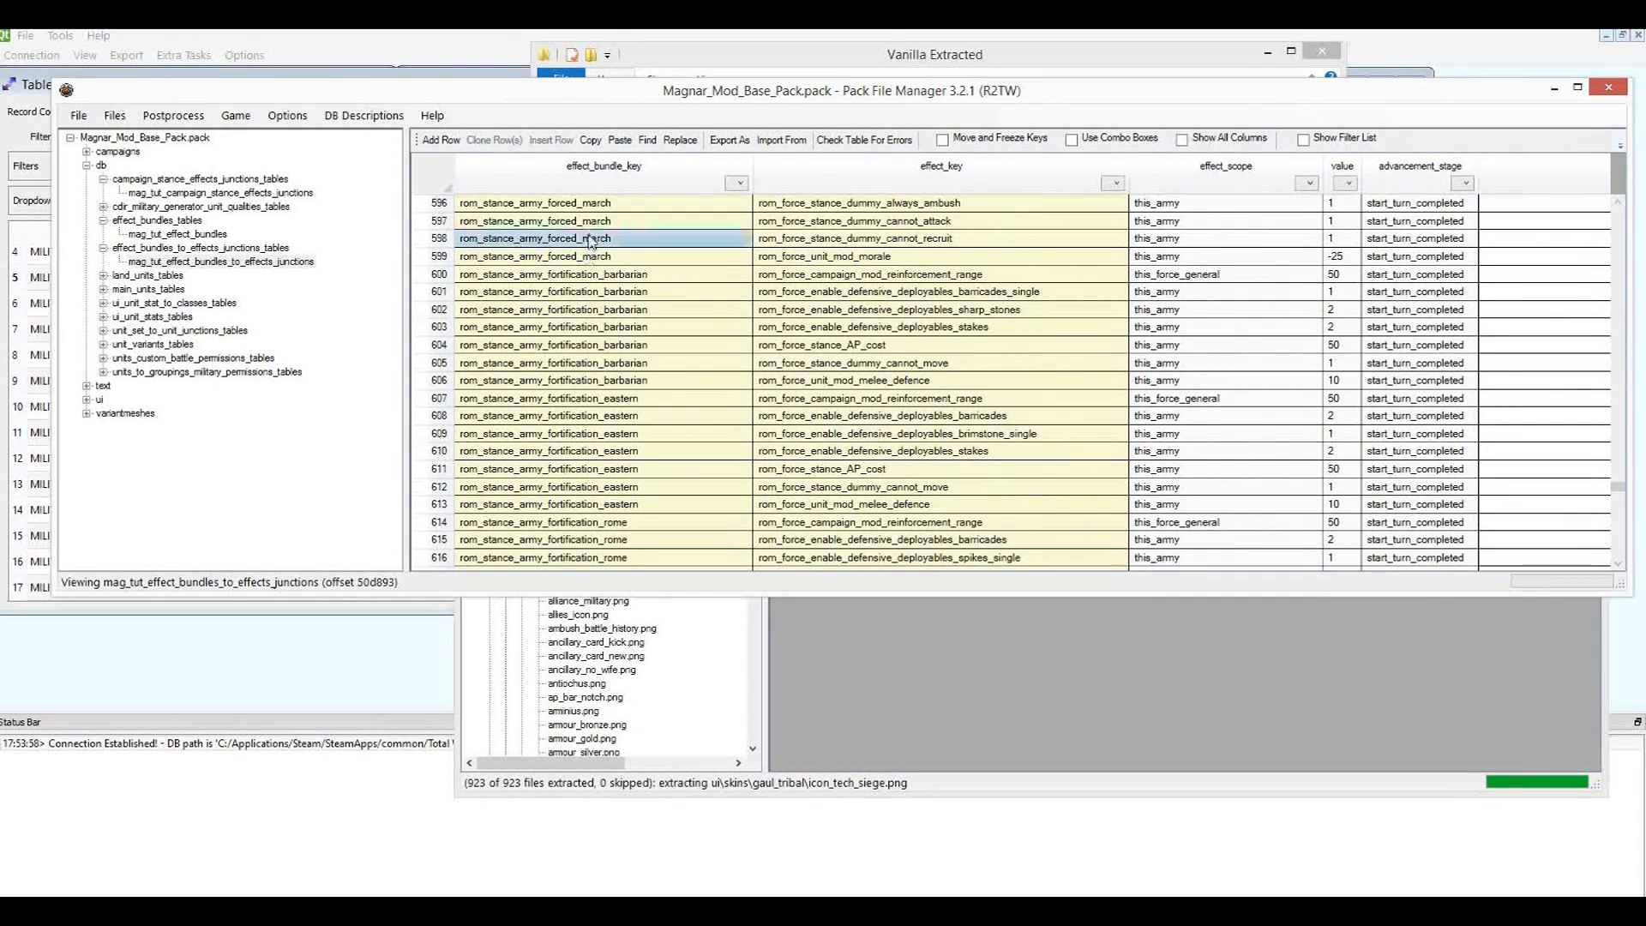
pyautogui.moveTo(608, 278); pyautogui.dragTo(600, 362)
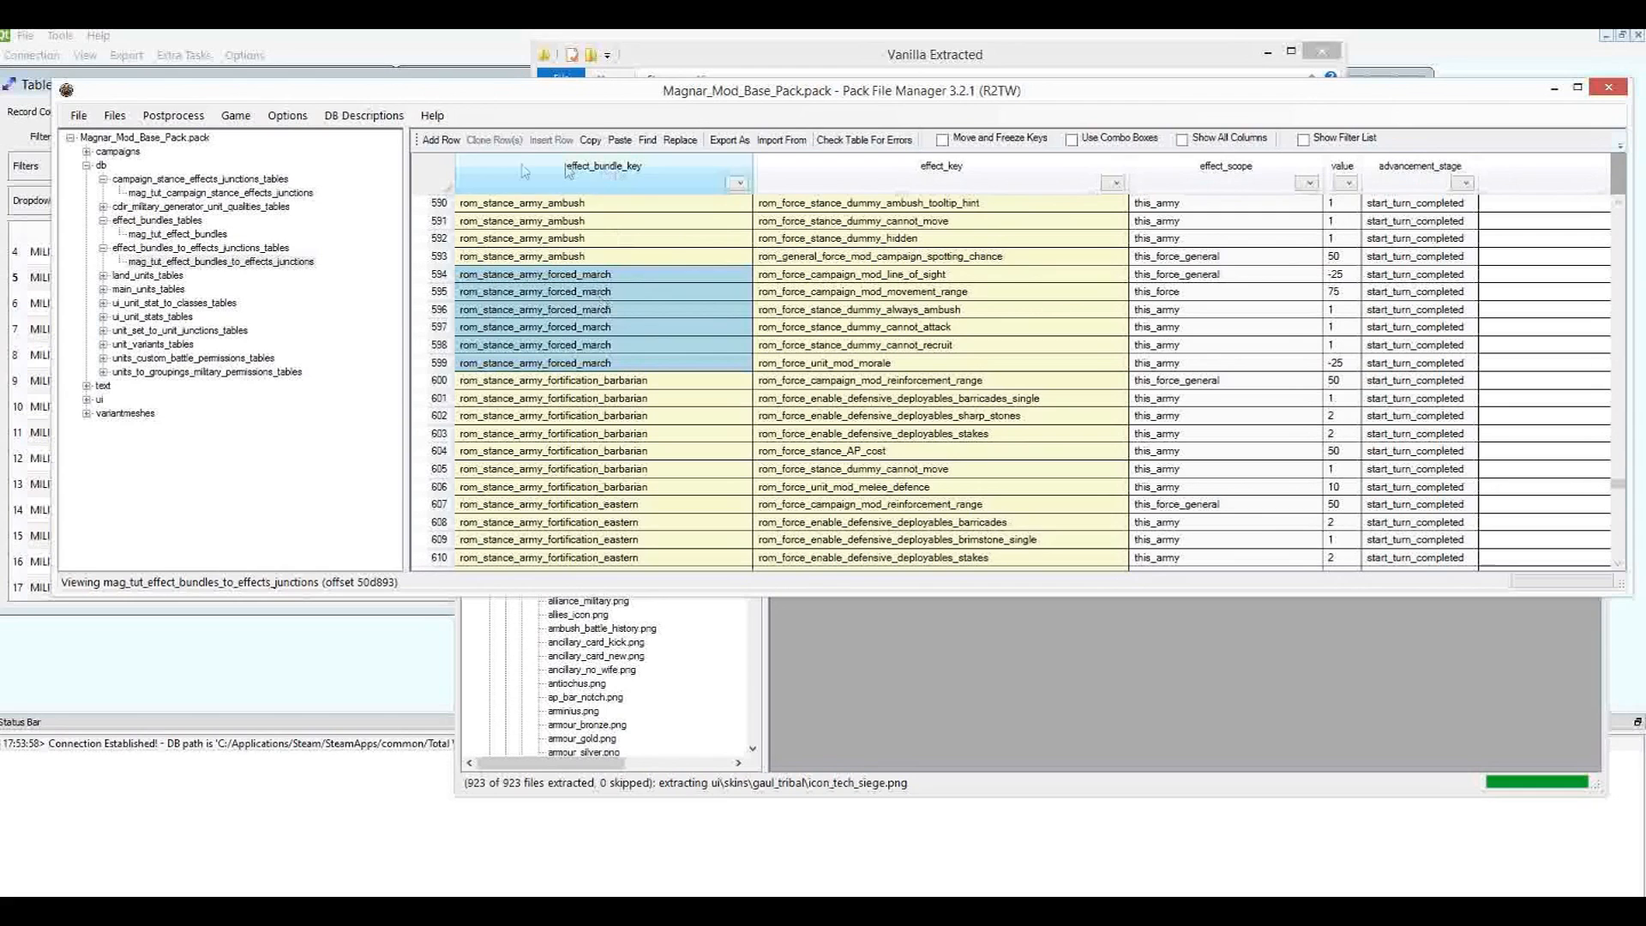
pyautogui.write('mag_stance_army_forced_march_rome')
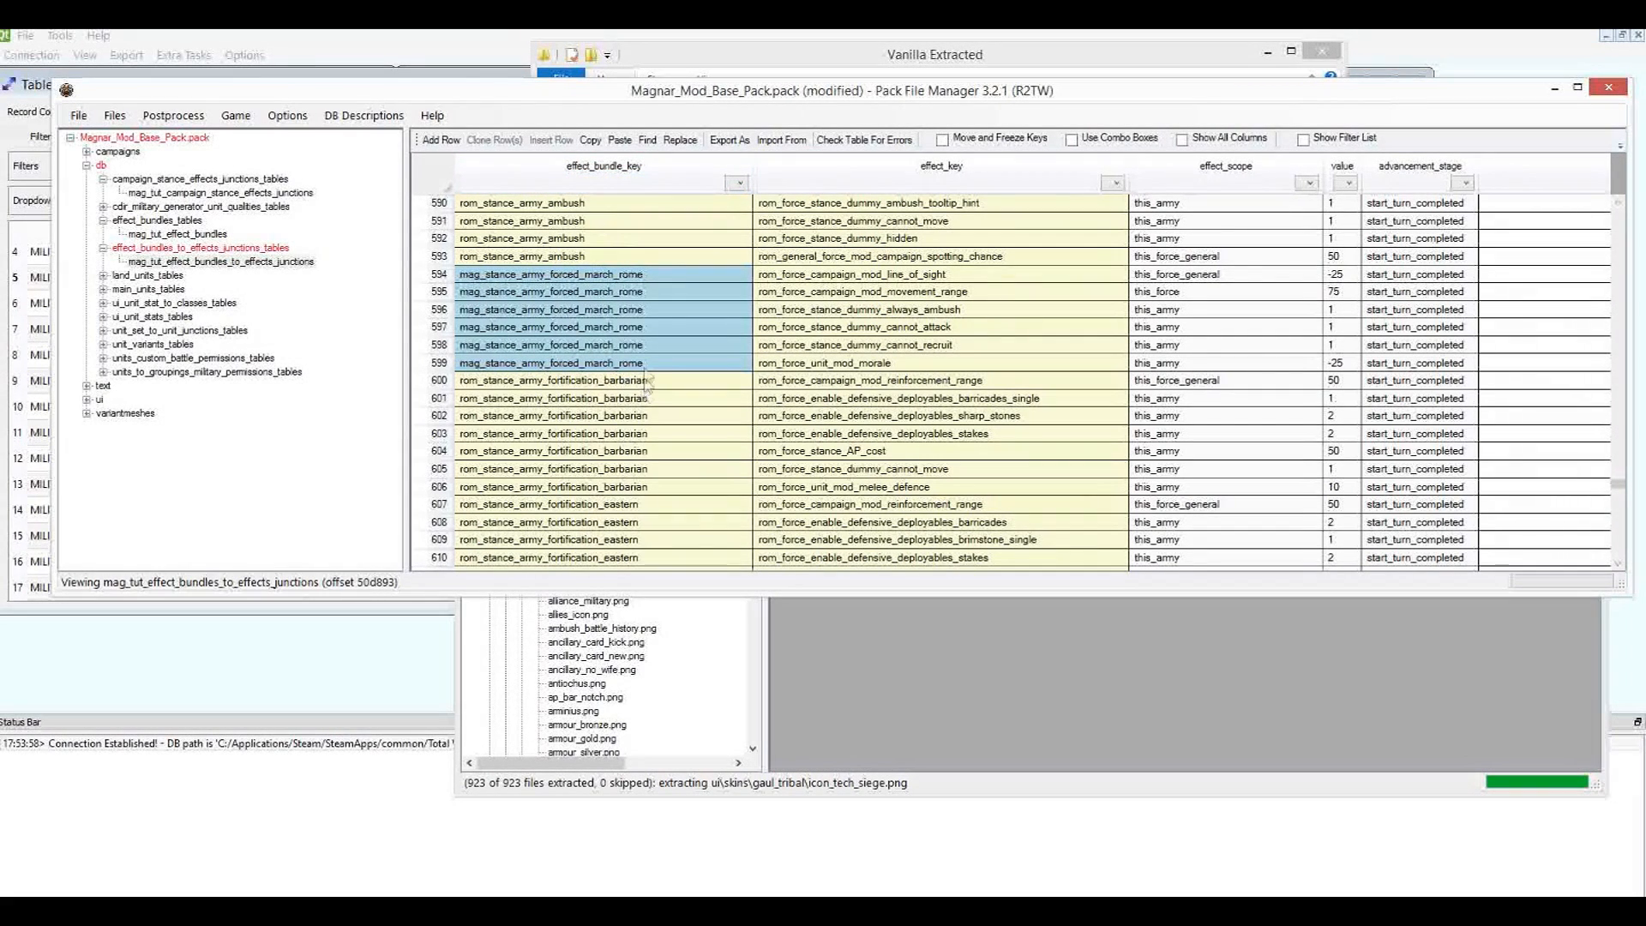
# Delete every junction row above and below the mag_stance_army_forced_march_rome rows and save the mod pack.
pyautogui.click(643, 257)
pyautogui.click(438, 257)
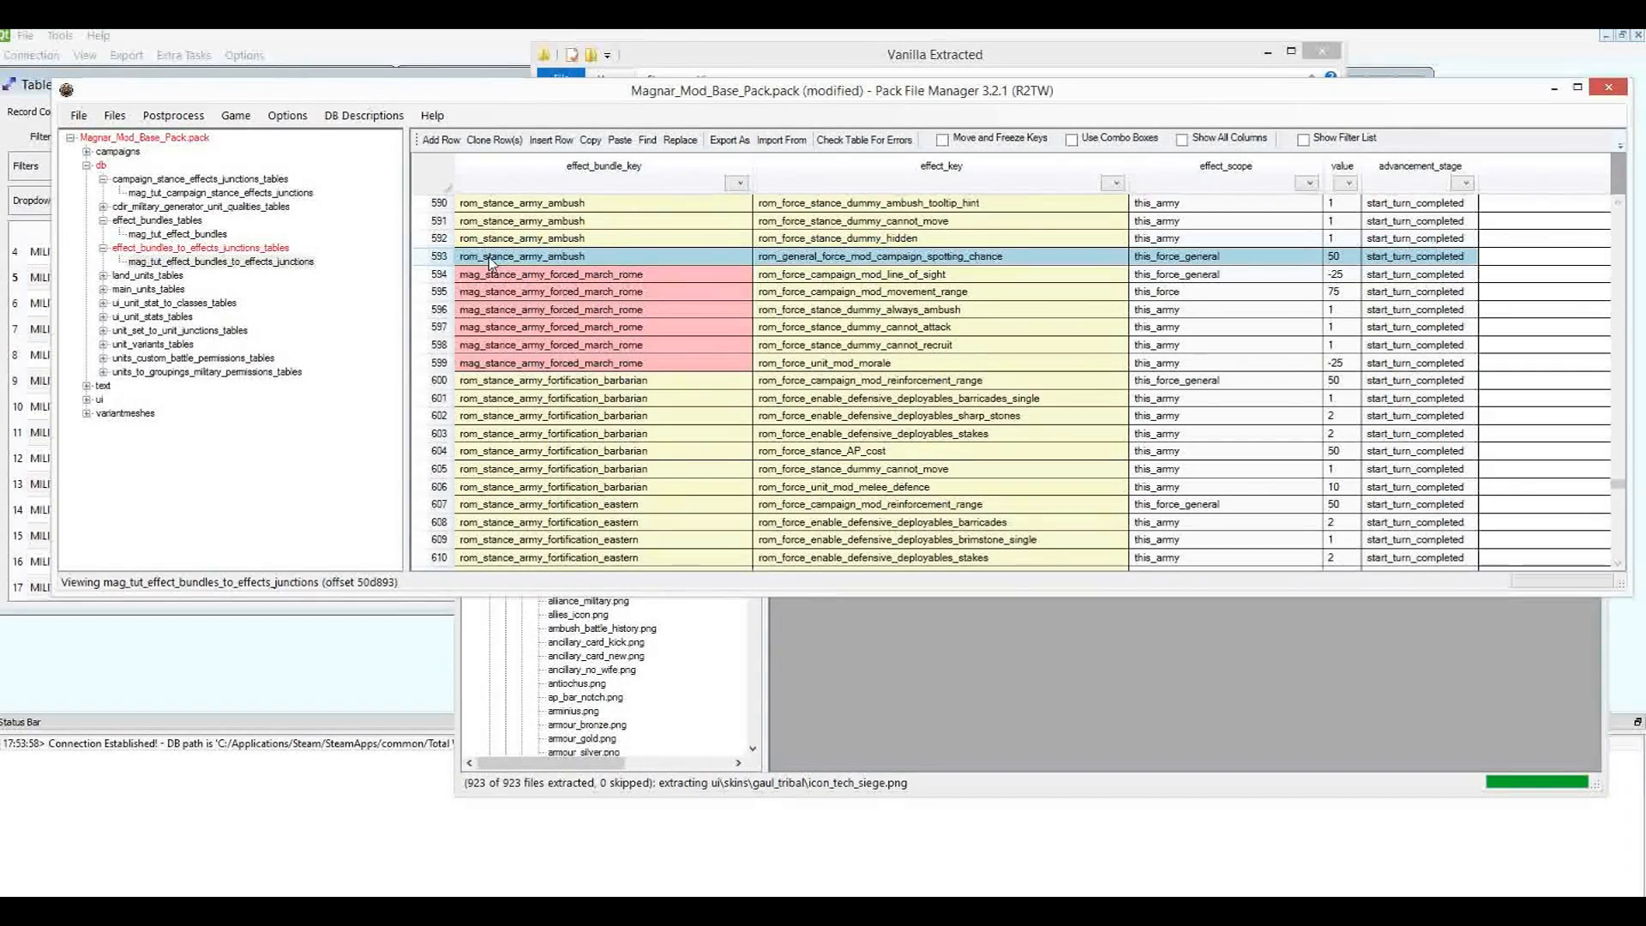
pyautogui.hotkey('ctrl', 'a')
pyautogui.hotkey('ctrl', 'v')
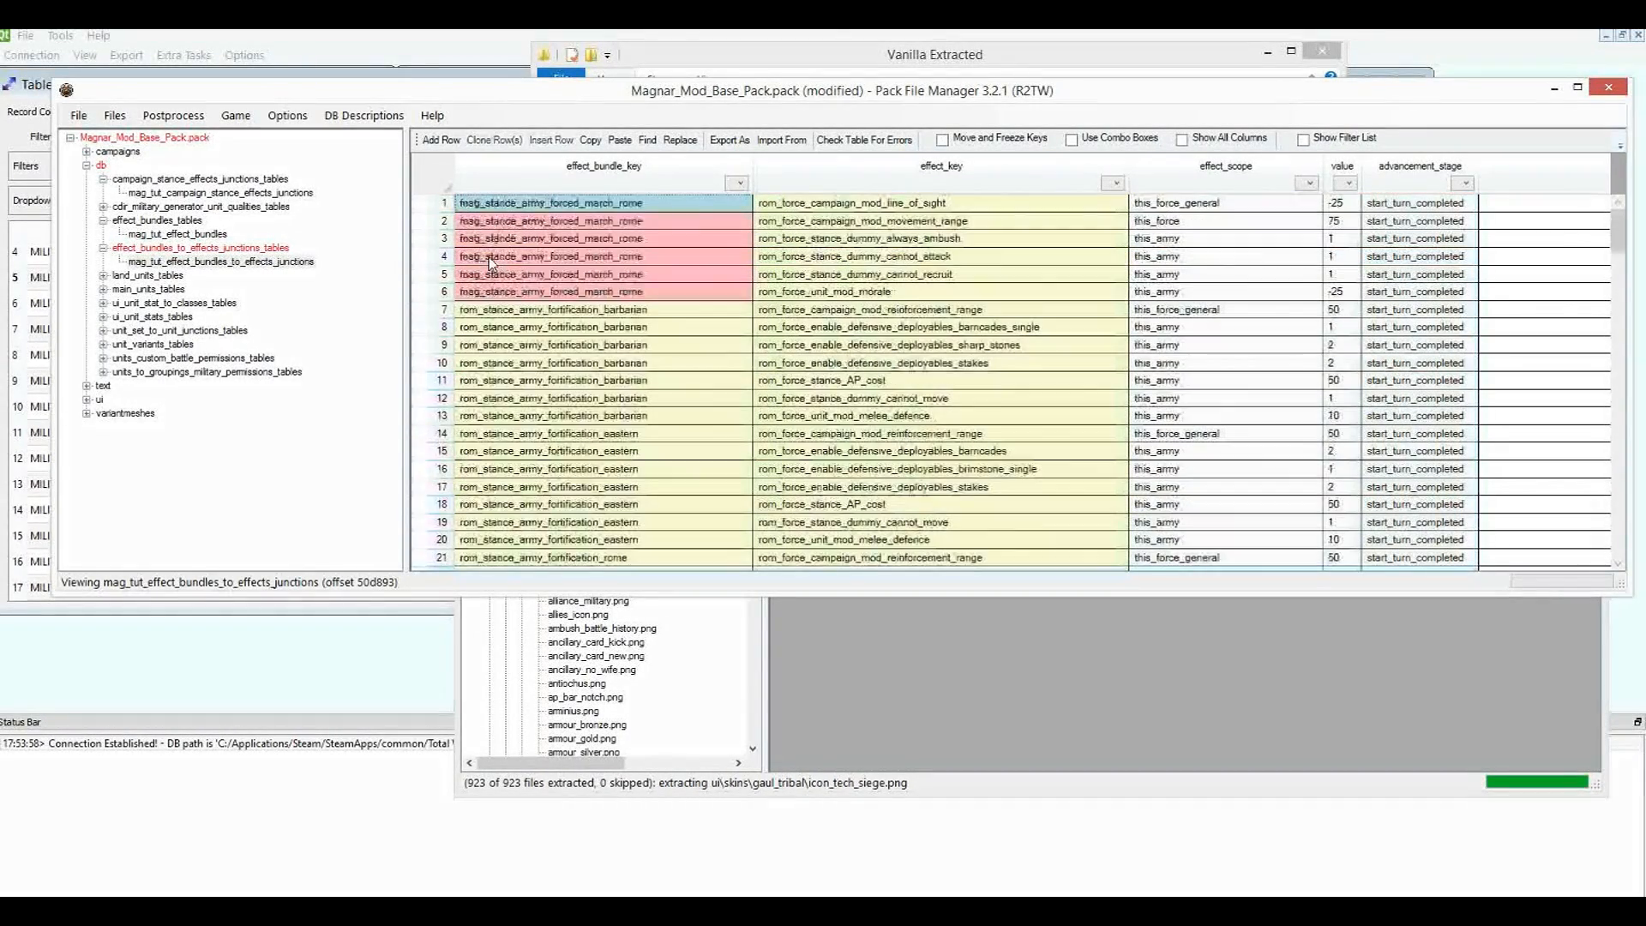
pyautogui.click(424, 314)
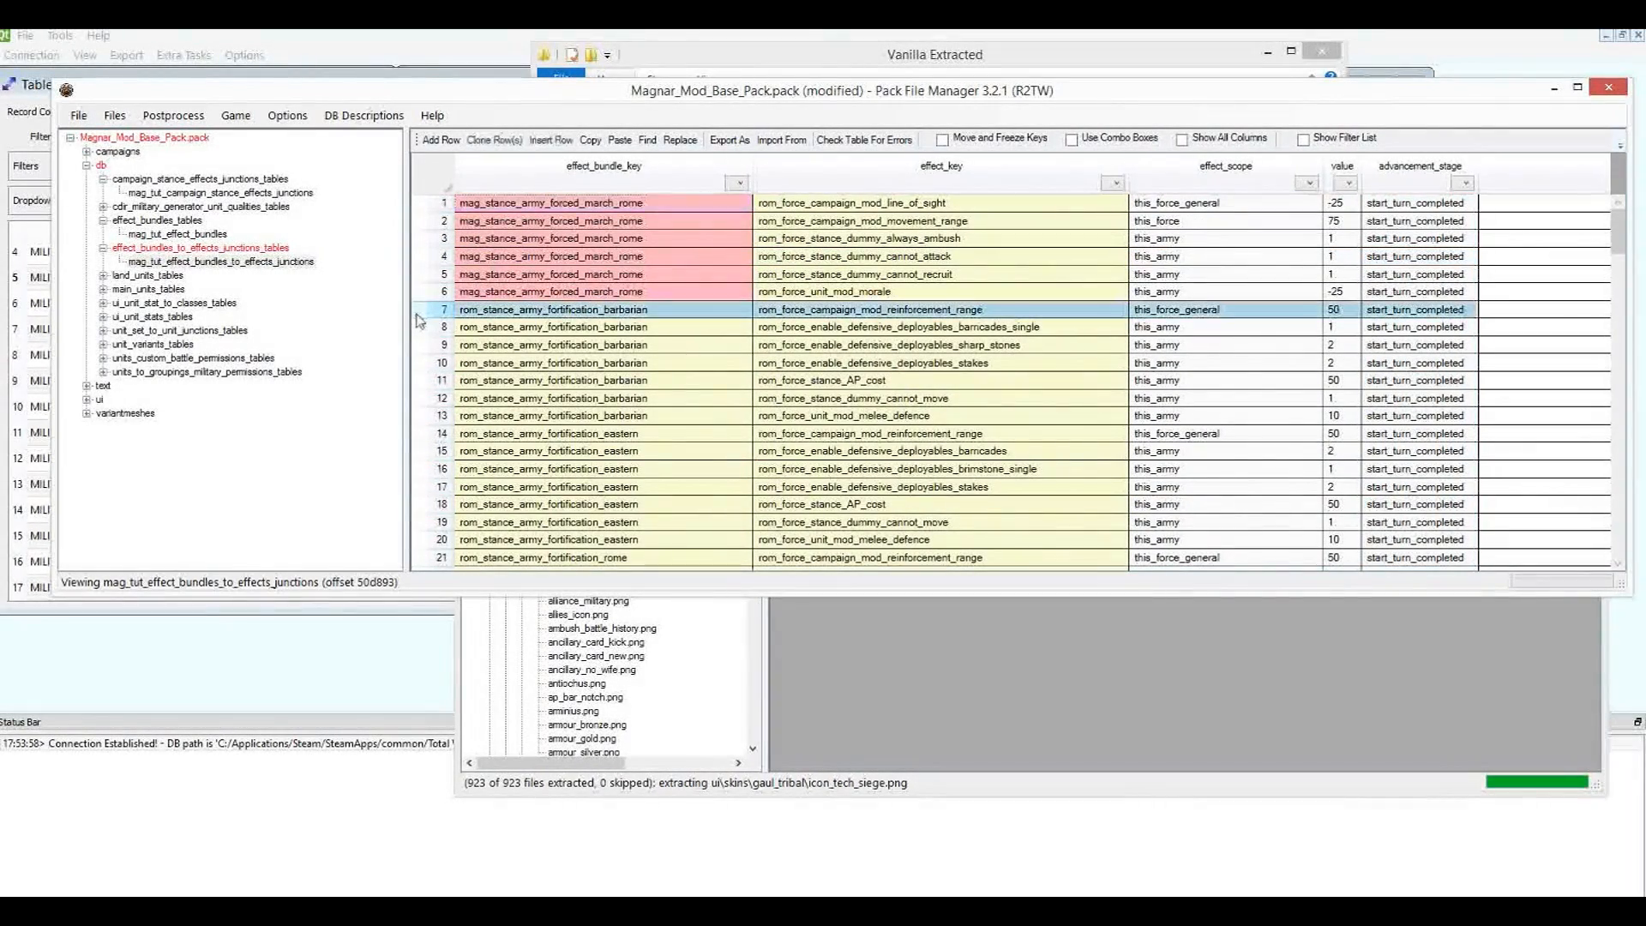
pyautogui.hotkey('ctrl', 'shift', 'Down')
pyautogui.press('Delete')
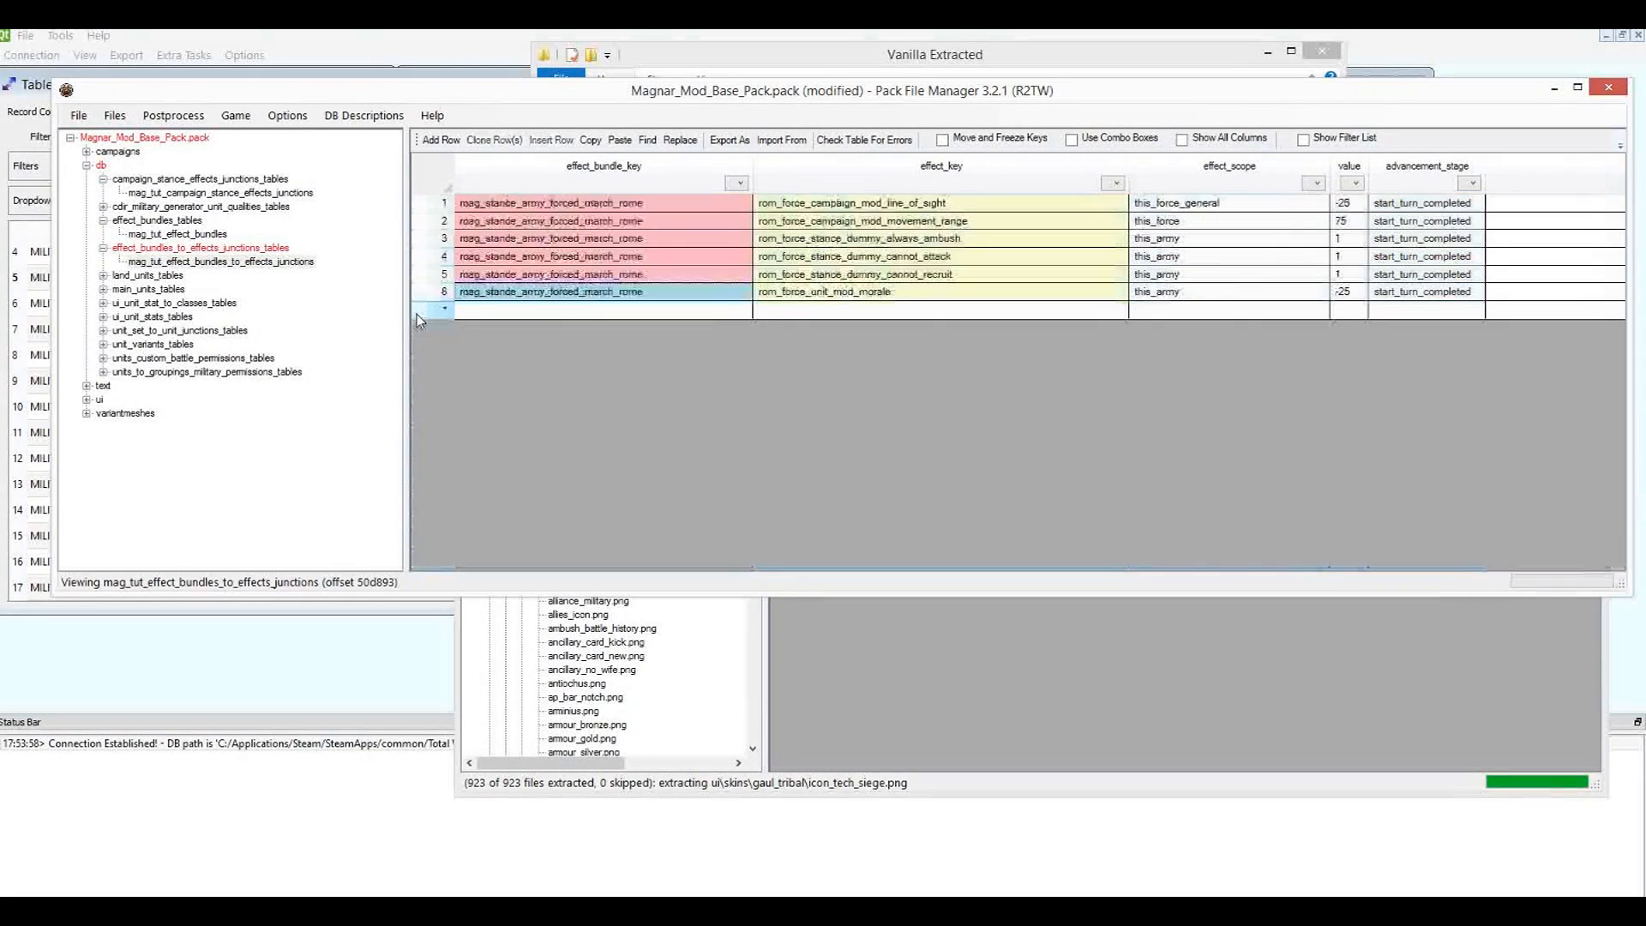
pyautogui.hotkey('ctrl', 's')
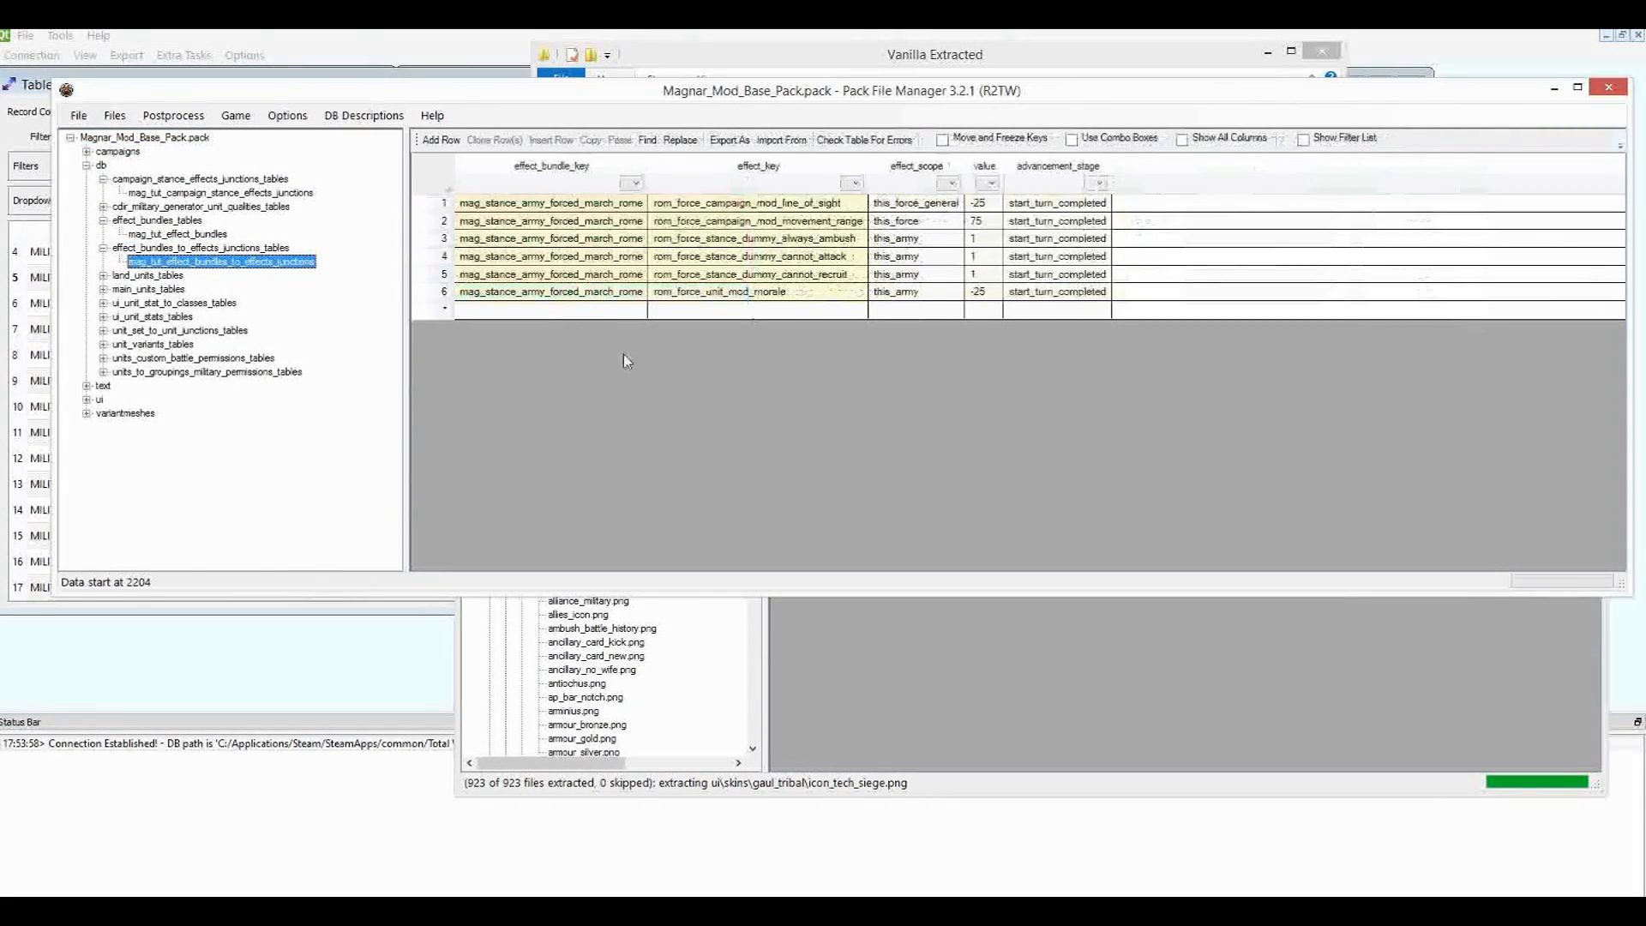
# Examine the scopes and values of the dummy_always_ambush, dummy_cannot_attack and dummy_cannot_recruit effects in the Roman forced march bundle.
pyautogui.click(752, 257)
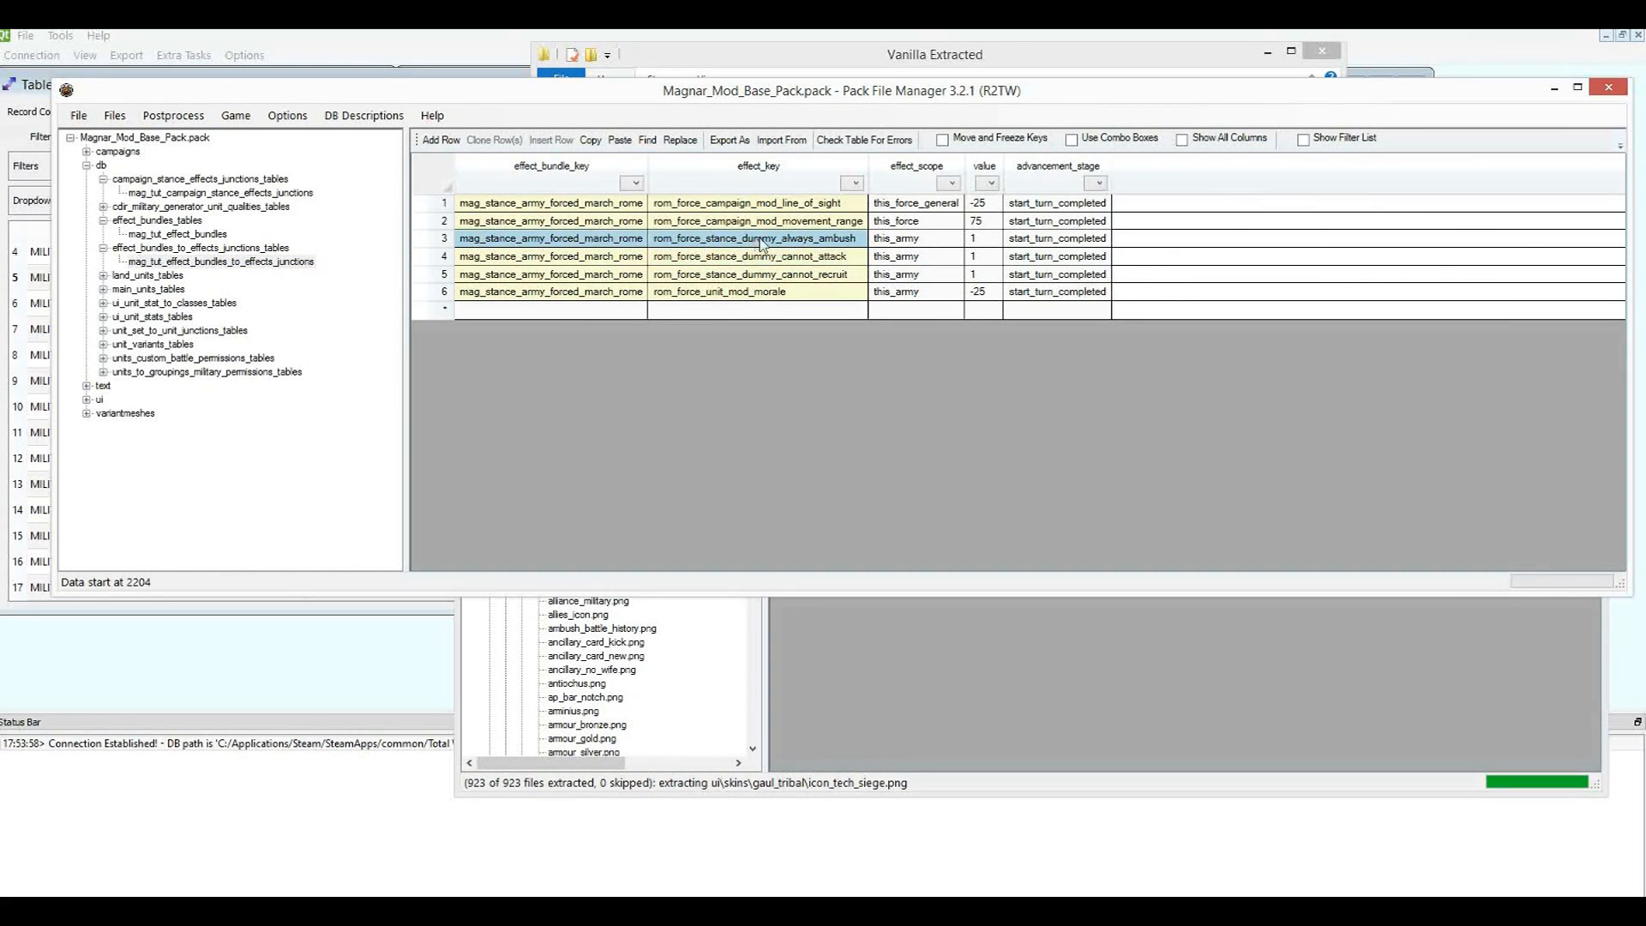
pyautogui.click(749, 278)
pyautogui.moveTo(750, 283); pyautogui.dragTo(973, 248)
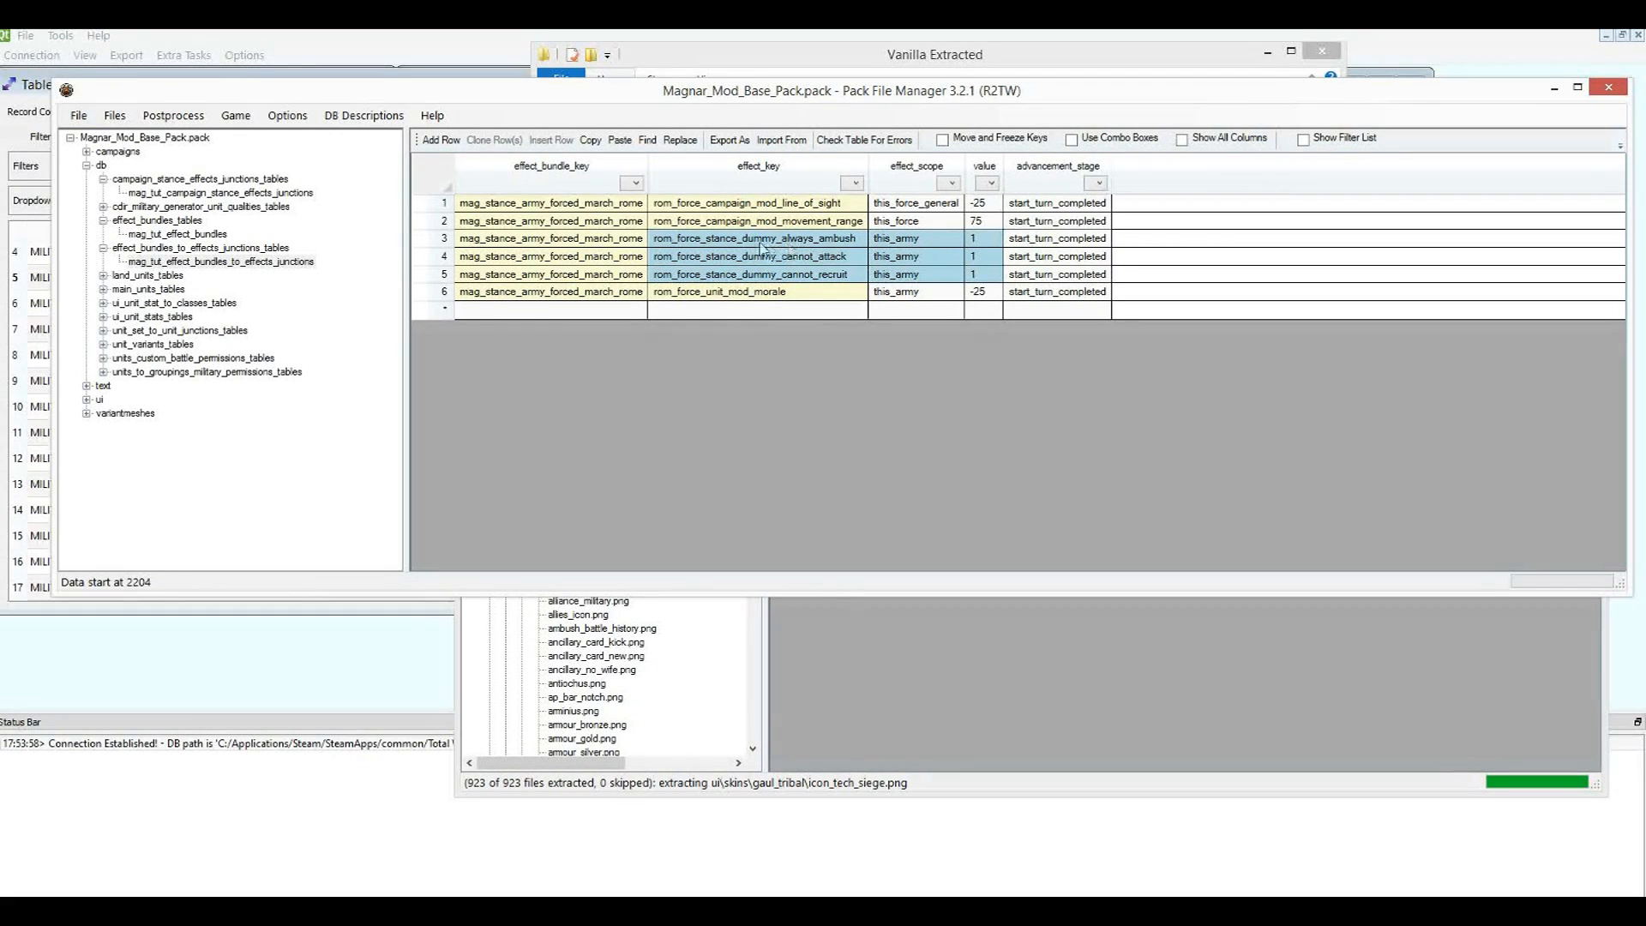
pyautogui.moveTo(760, 243); pyautogui.dragTo(999, 244)
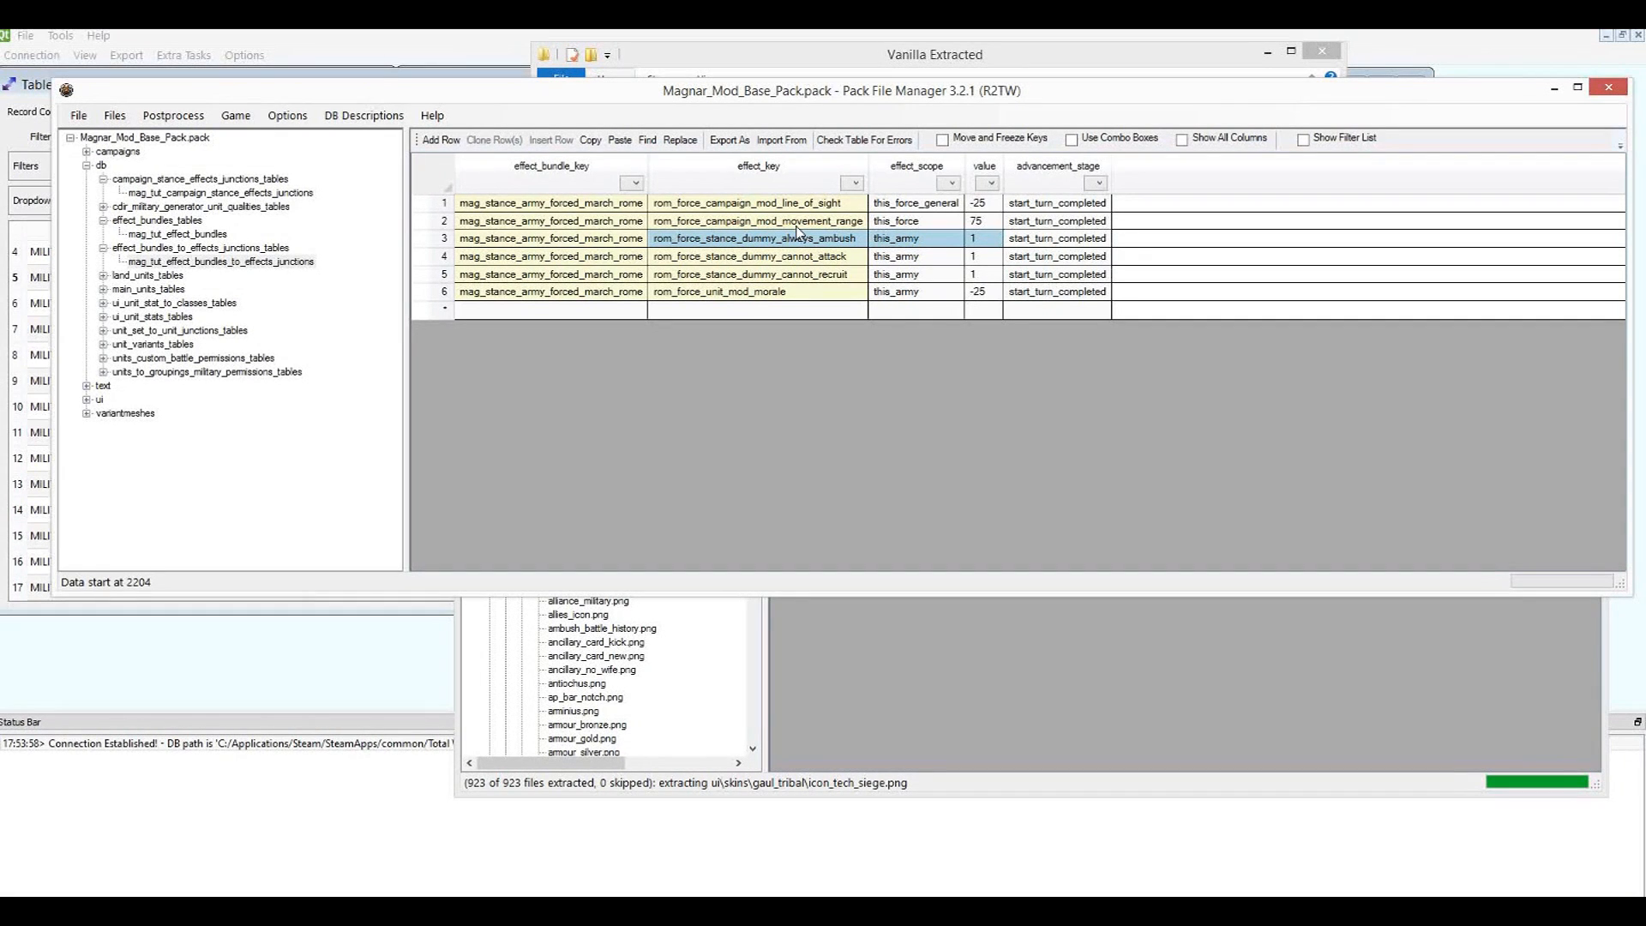
pyautogui.click(803, 260)
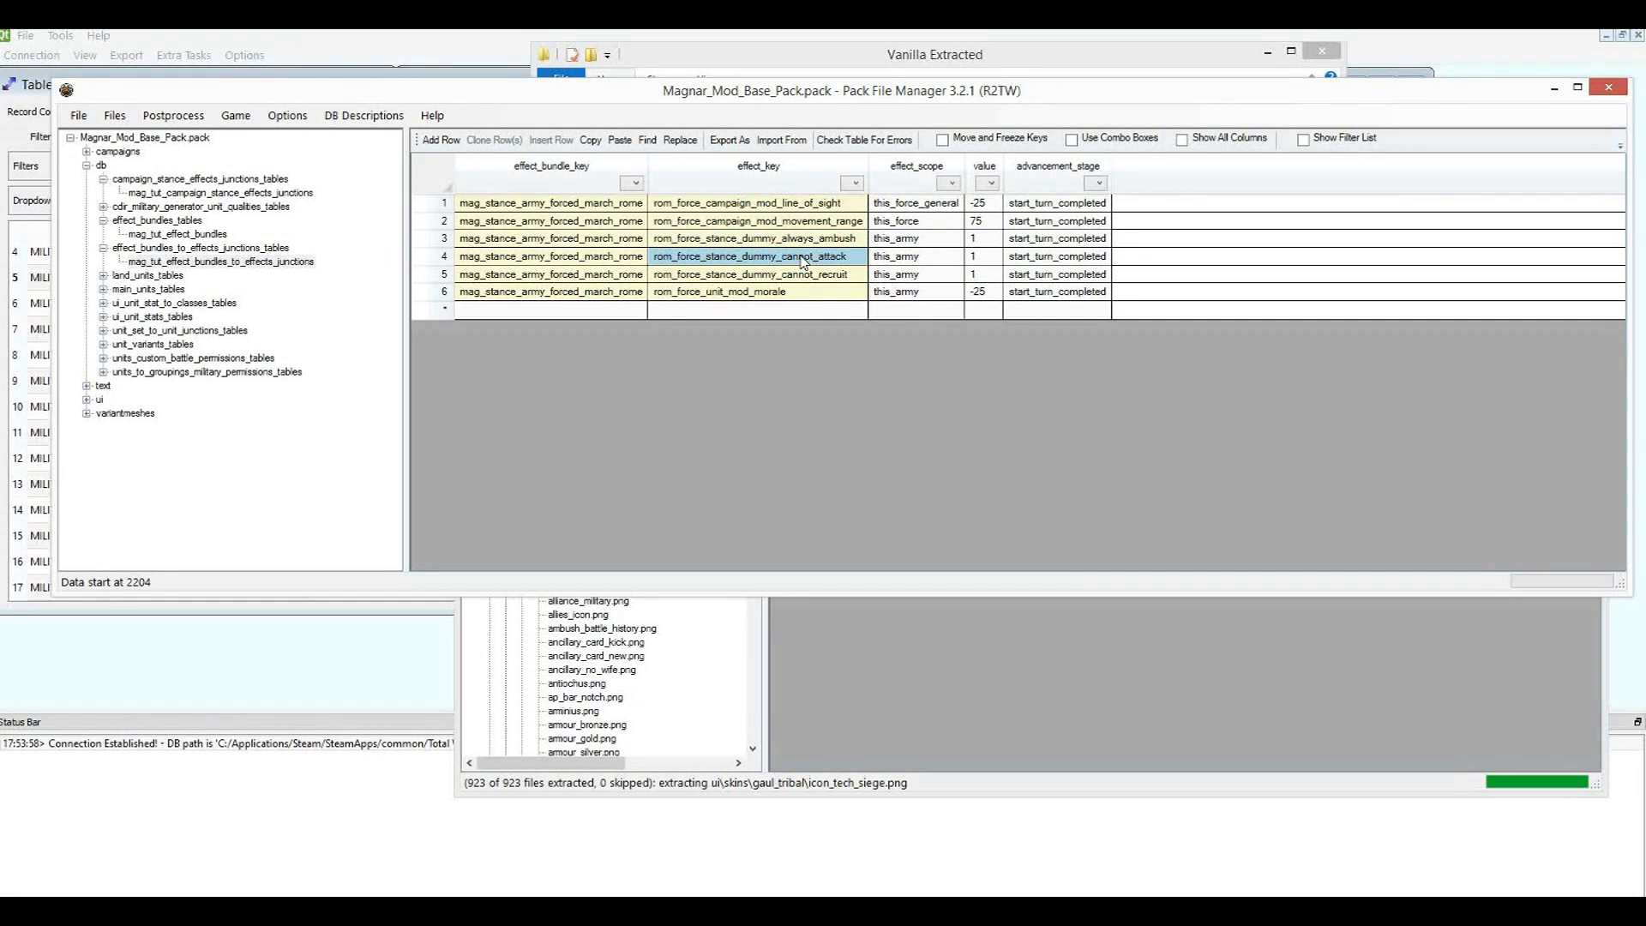
# Review the line of sight and dummy effect keys and the dummy effects' values in the Roman forced march bundle, and save the pack.
pyautogui.click(790, 258)
pyautogui.click(829, 206)
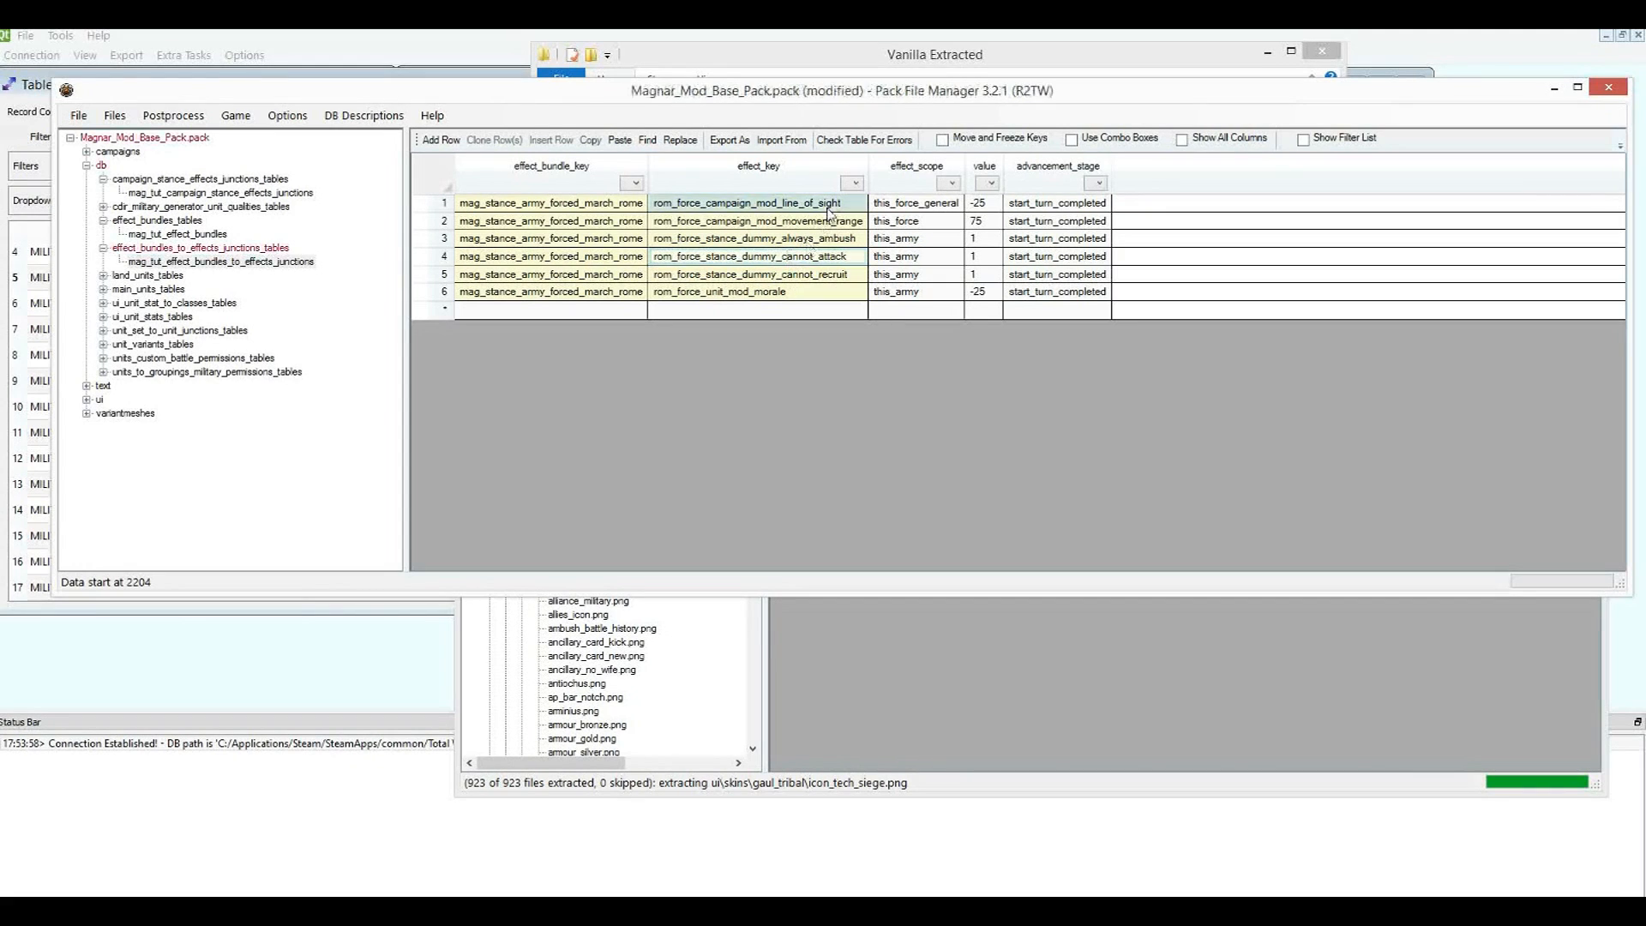
pyautogui.click(805, 259)
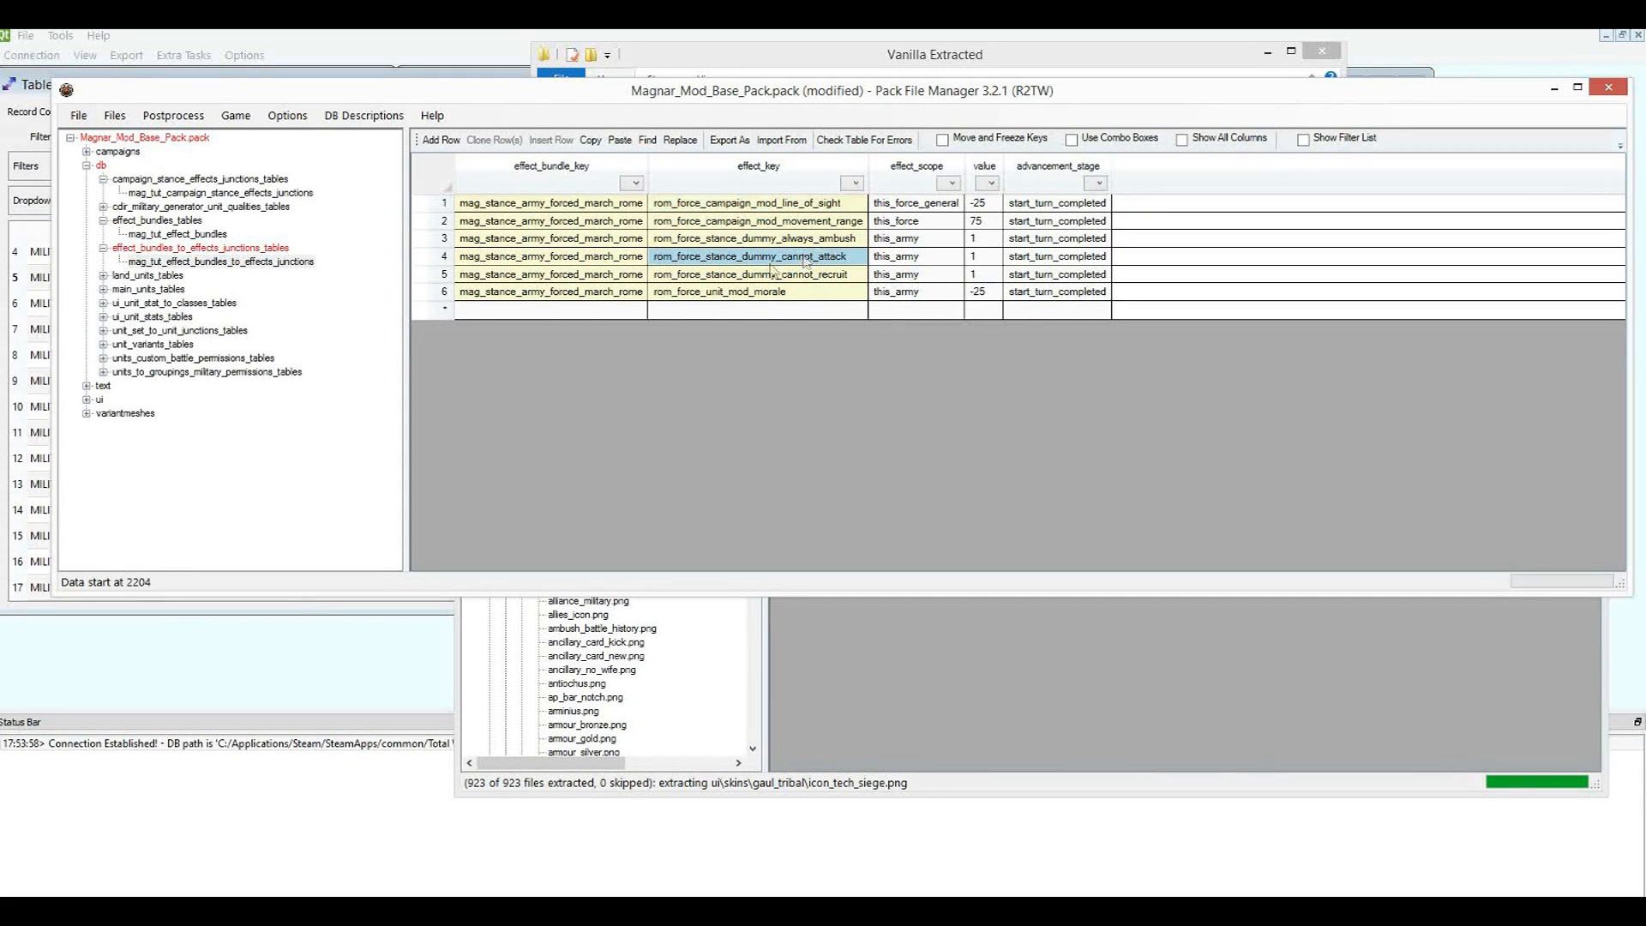
pyautogui.click(748, 276)
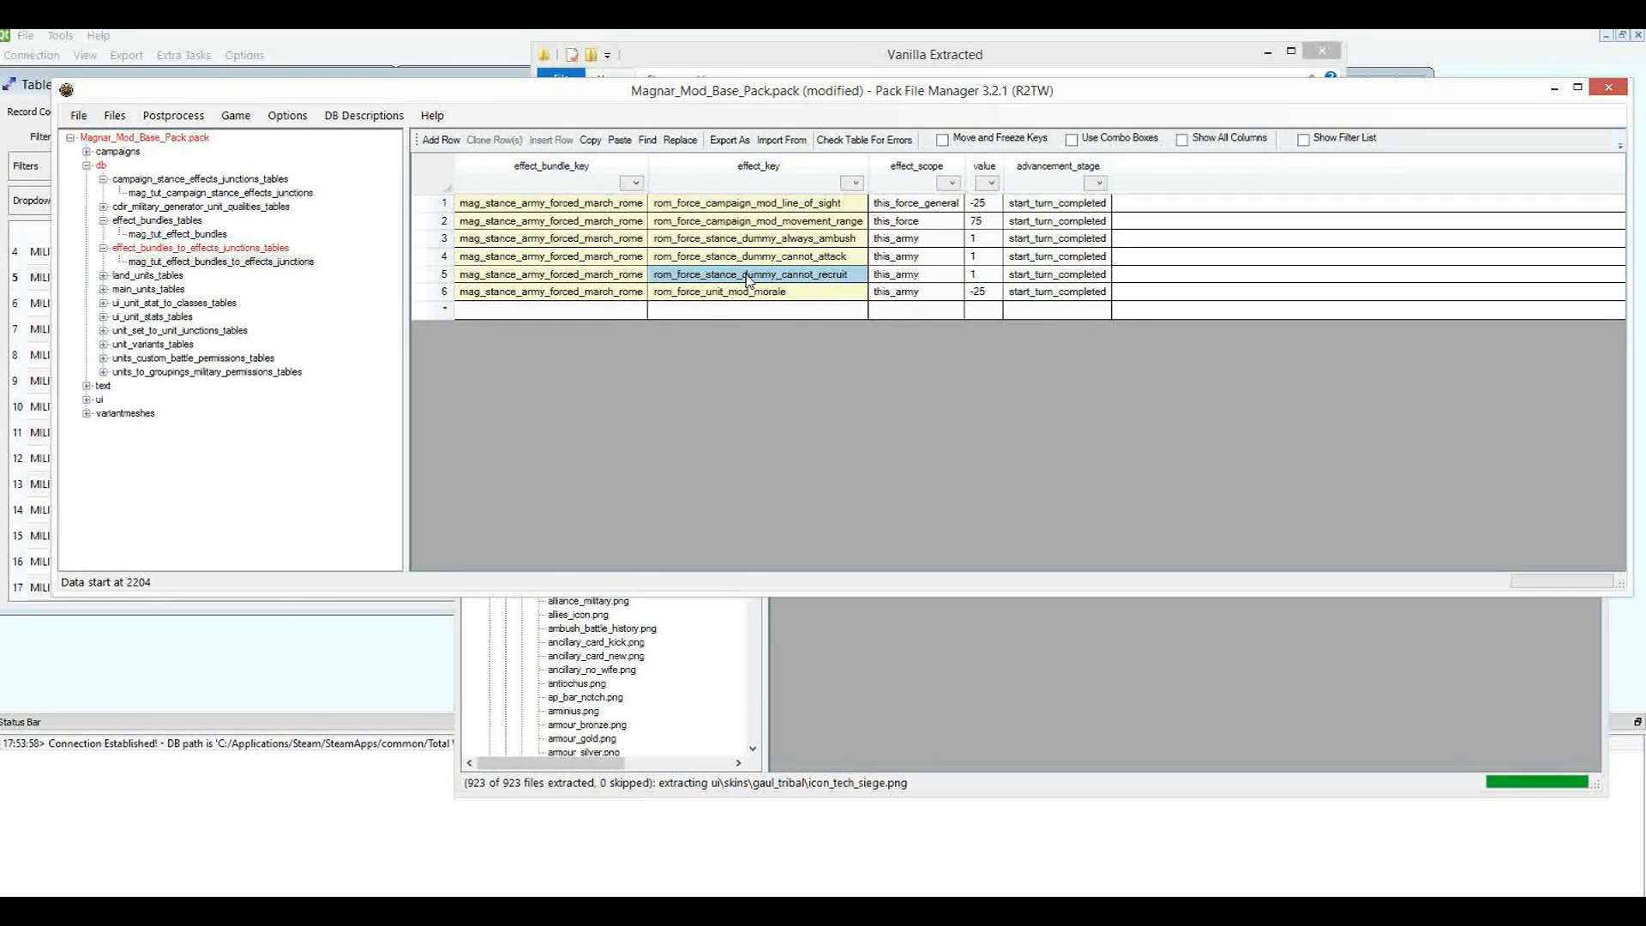
pyautogui.click(978, 239)
pyautogui.click(974, 275)
pyautogui.click(972, 253)
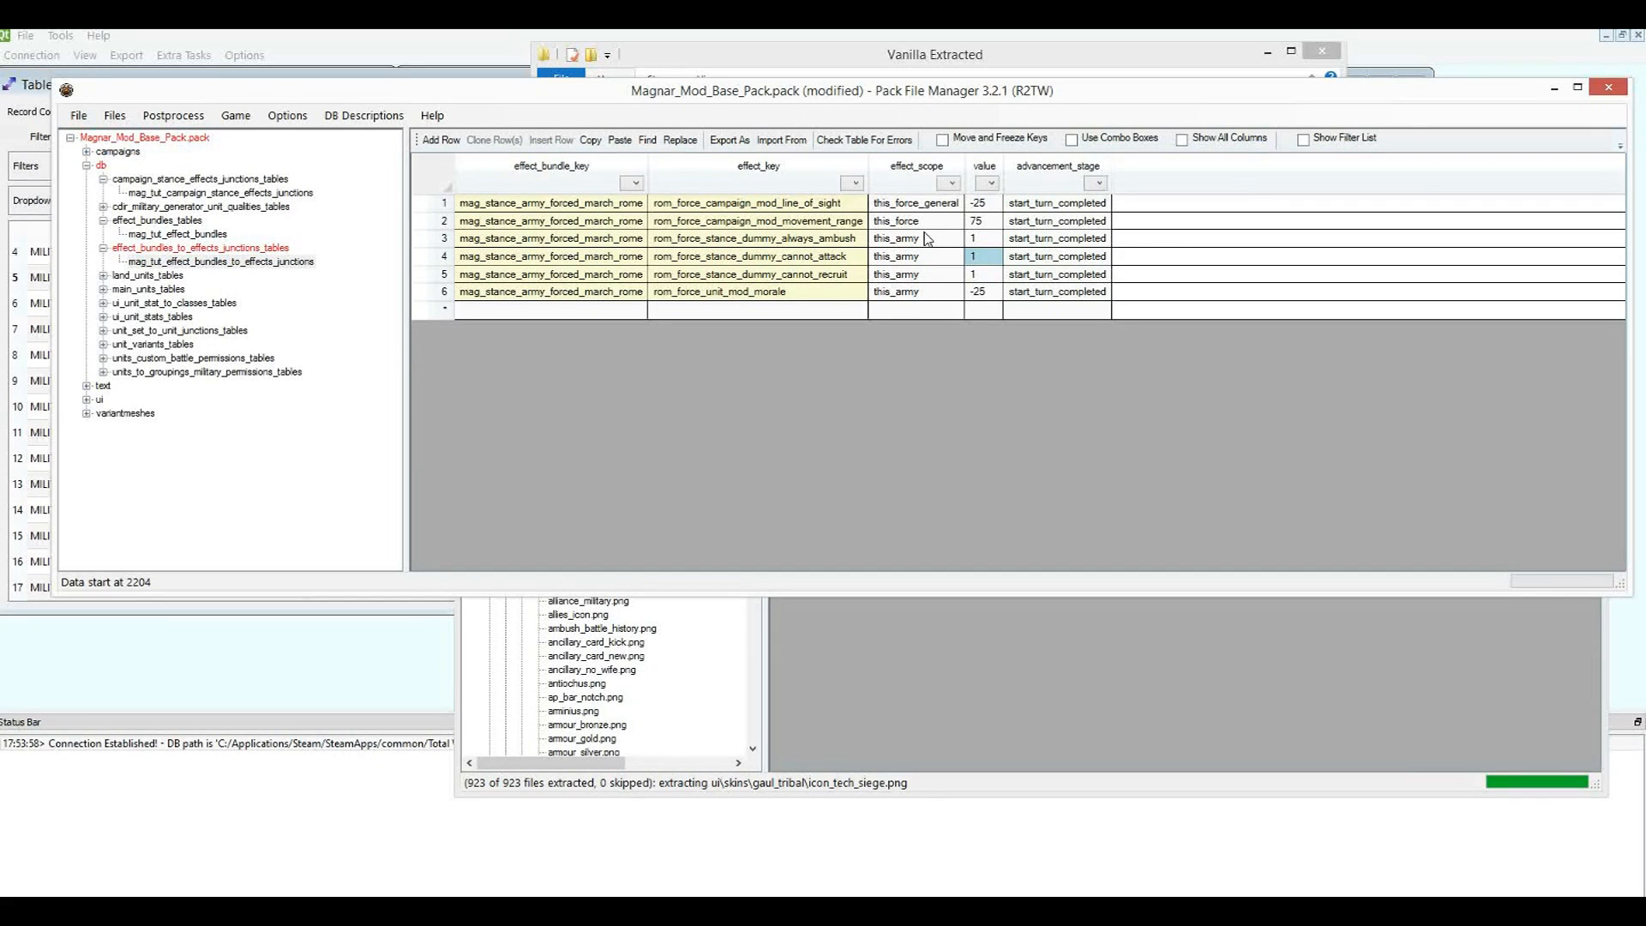
pyautogui.hotkey('ctrl', 's')
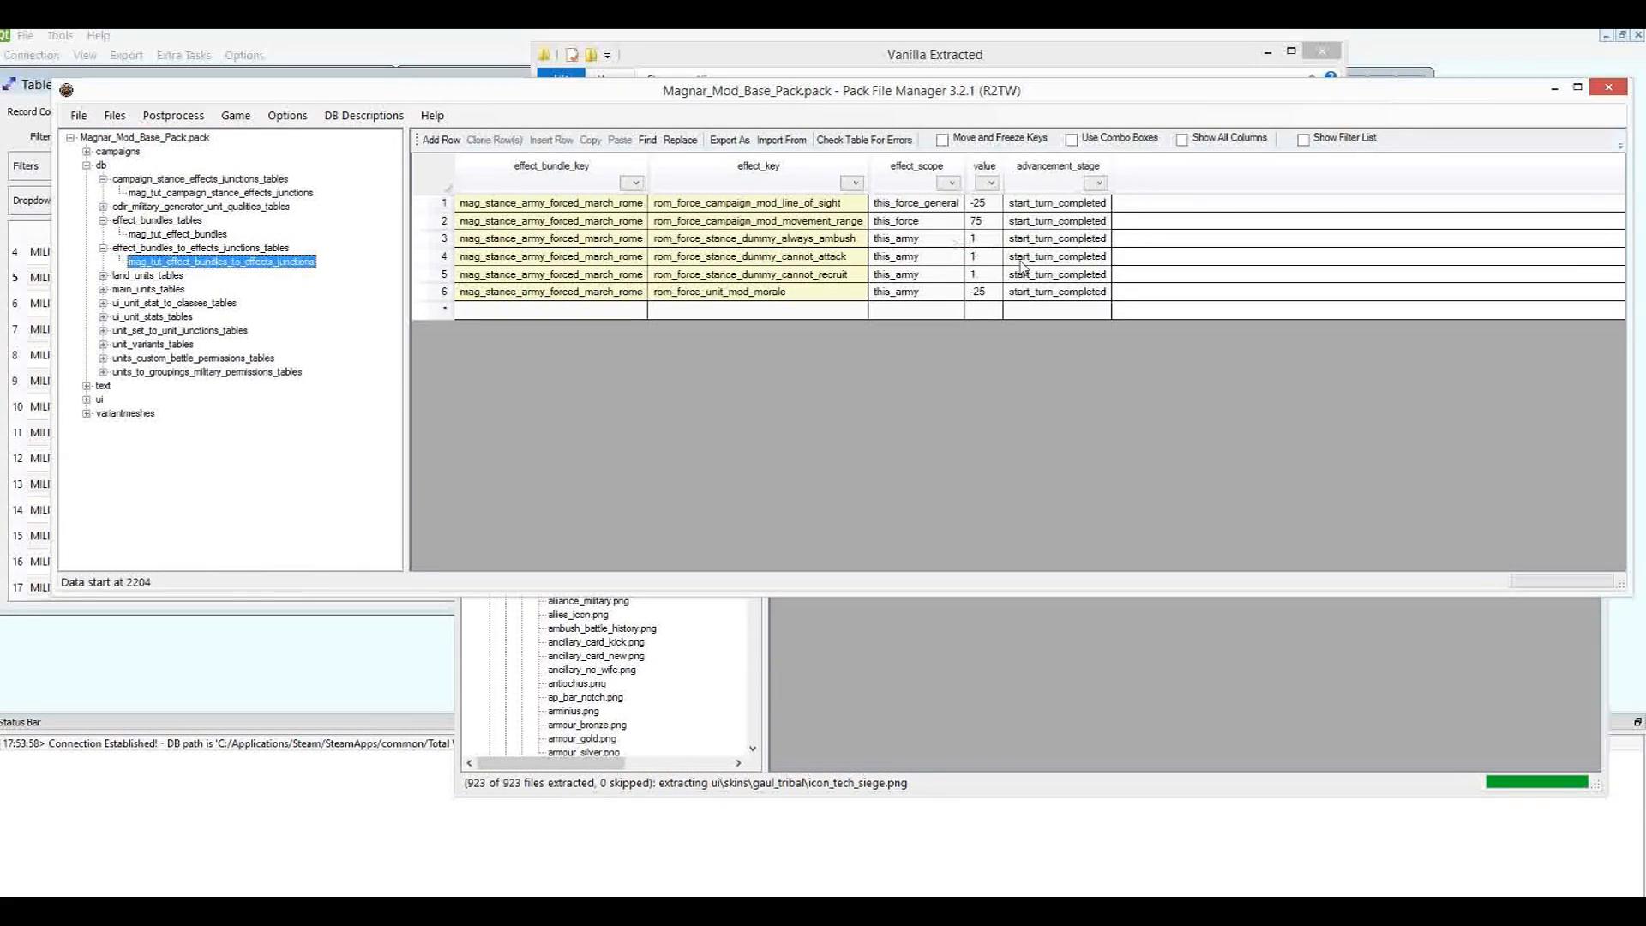
# Set the value of rom_force_campaign_mod_movement_range to -50 in the Roman forced march bundle and save the mod pack.
pyautogui.click(986, 223)
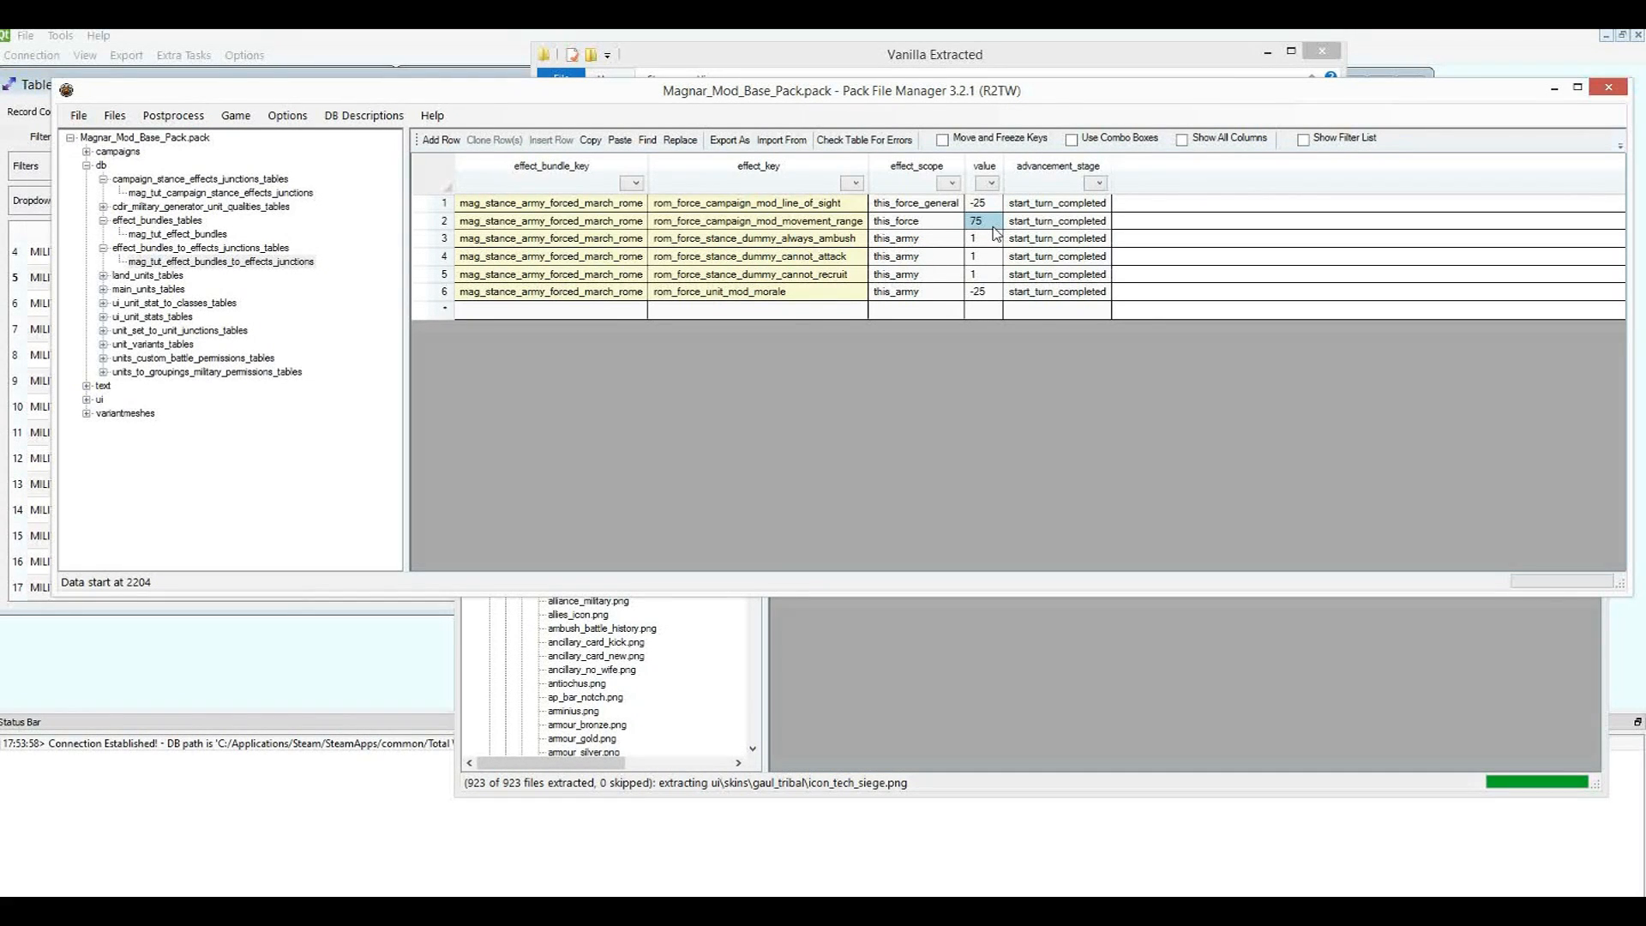
pyautogui.write('-50')
pyautogui.press('Return')
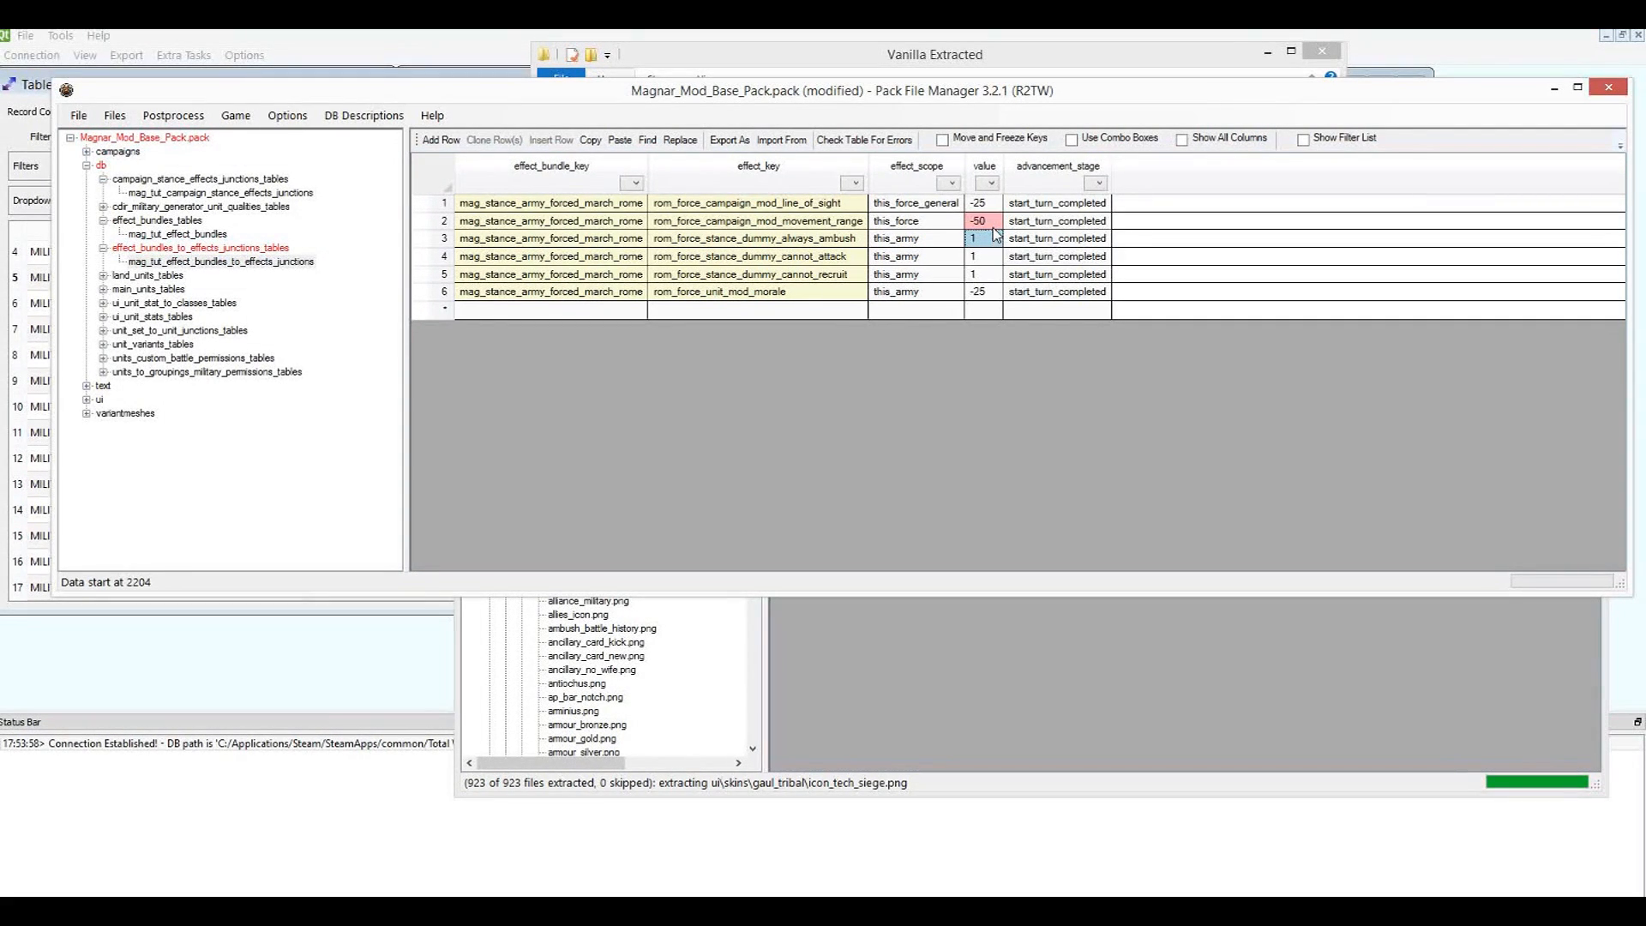
pyautogui.click(950, 244)
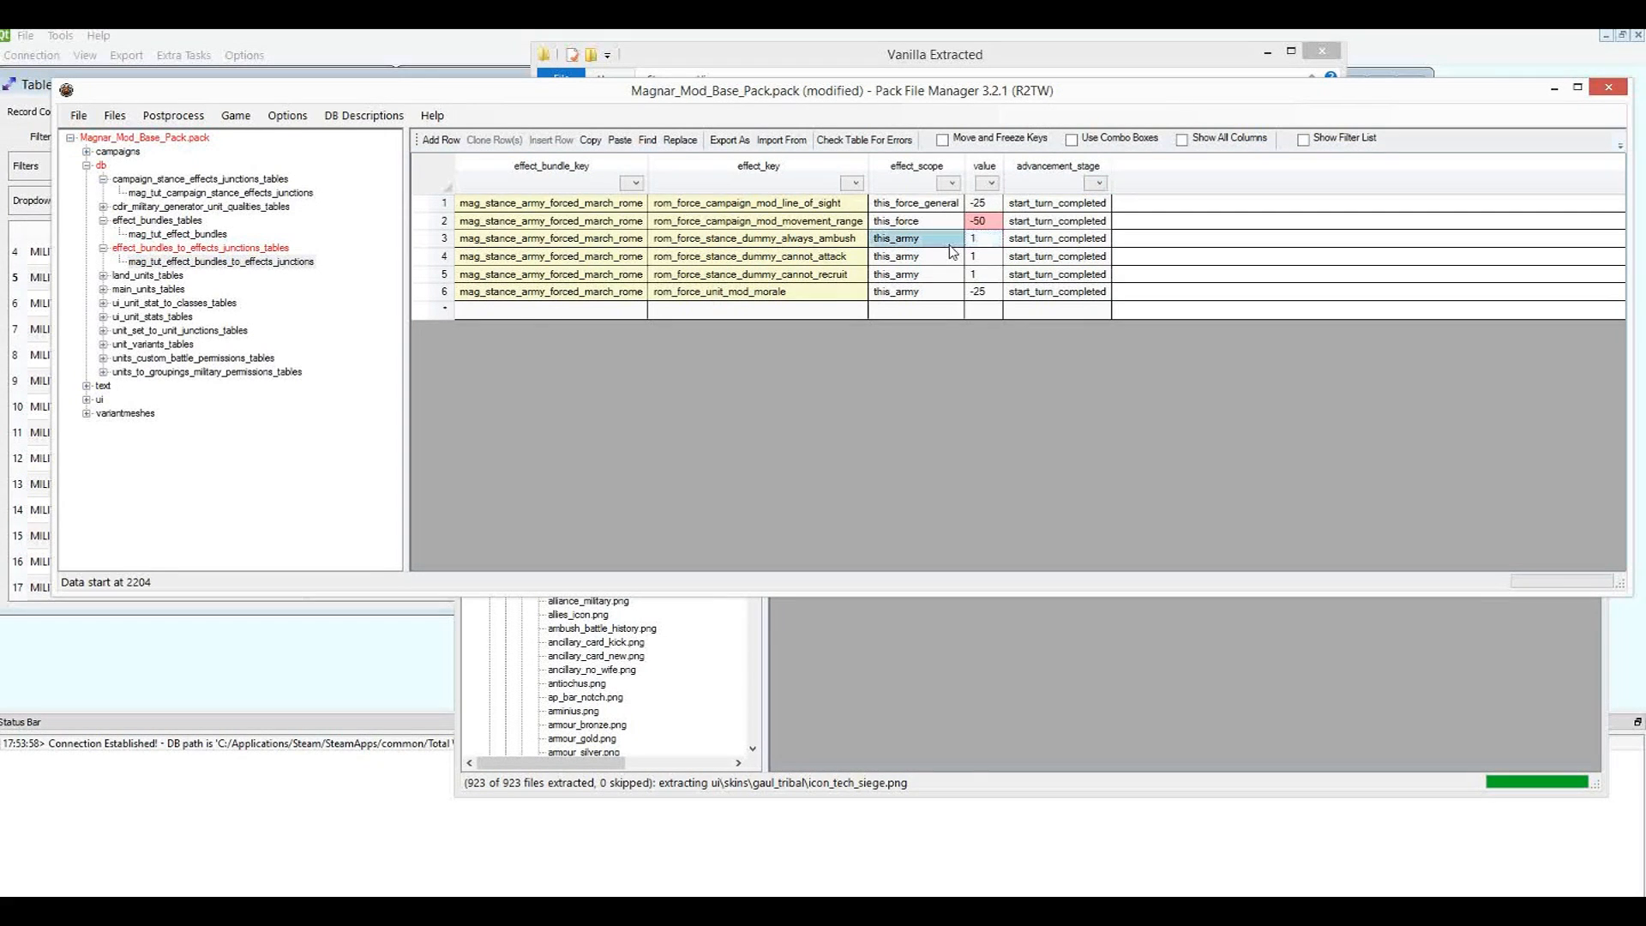
pyautogui.hotkey('ctrl', 's')
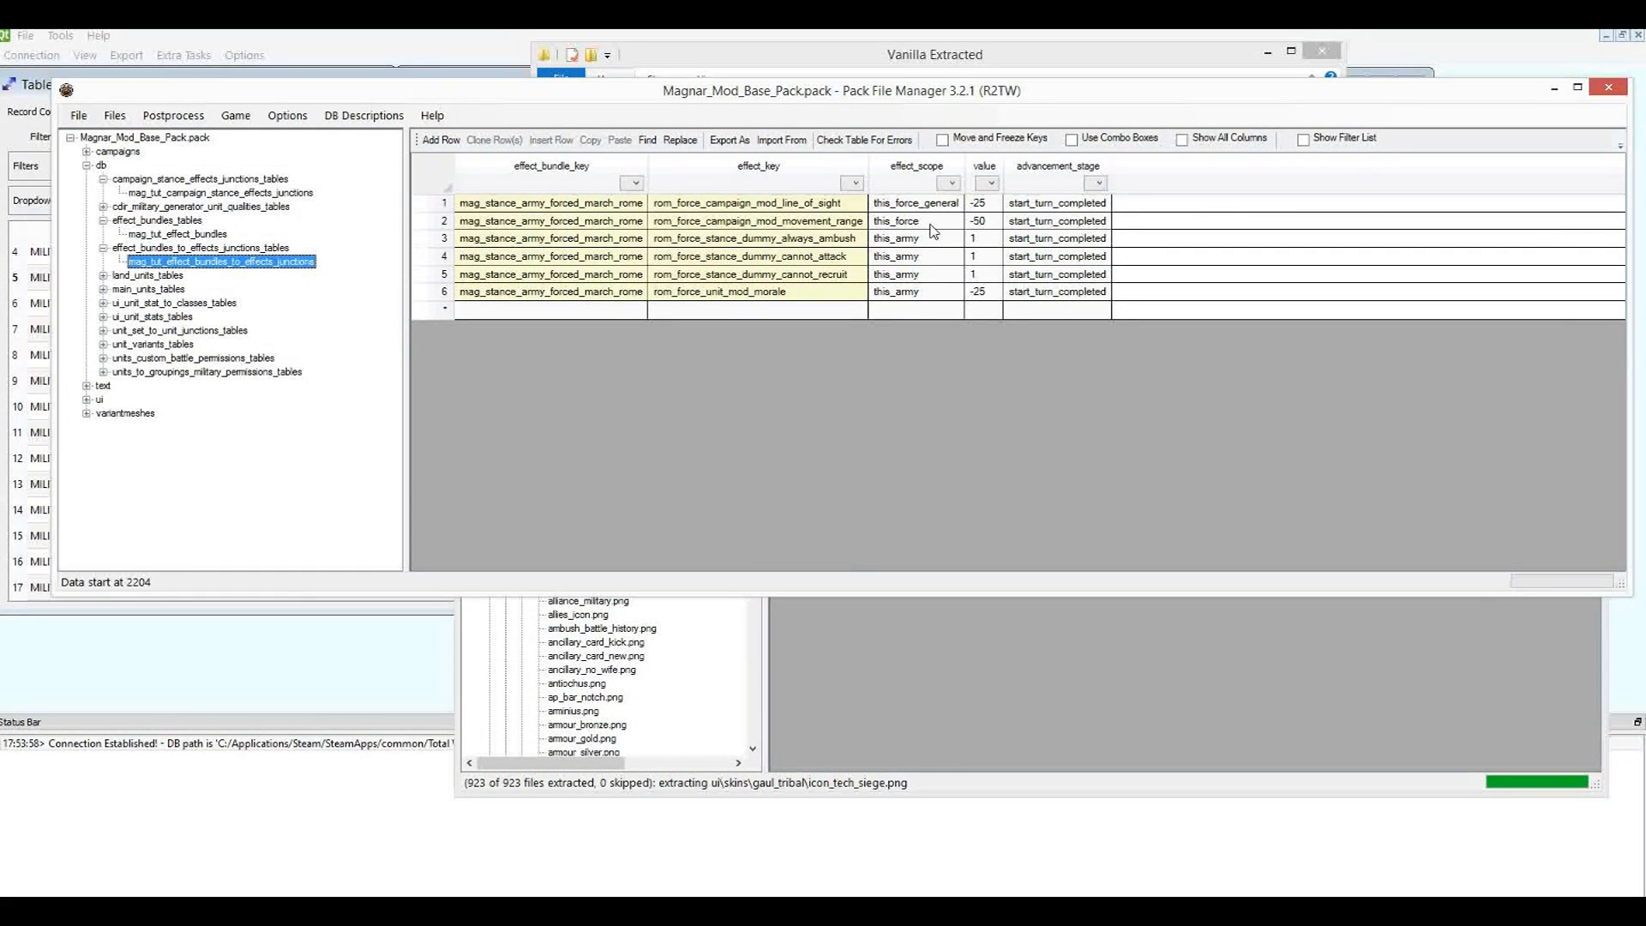
# Clone the rom_force_unit_mod_morale row of the mag_stance_army_forced_march_rome bundle.
pyautogui.click(439, 293)
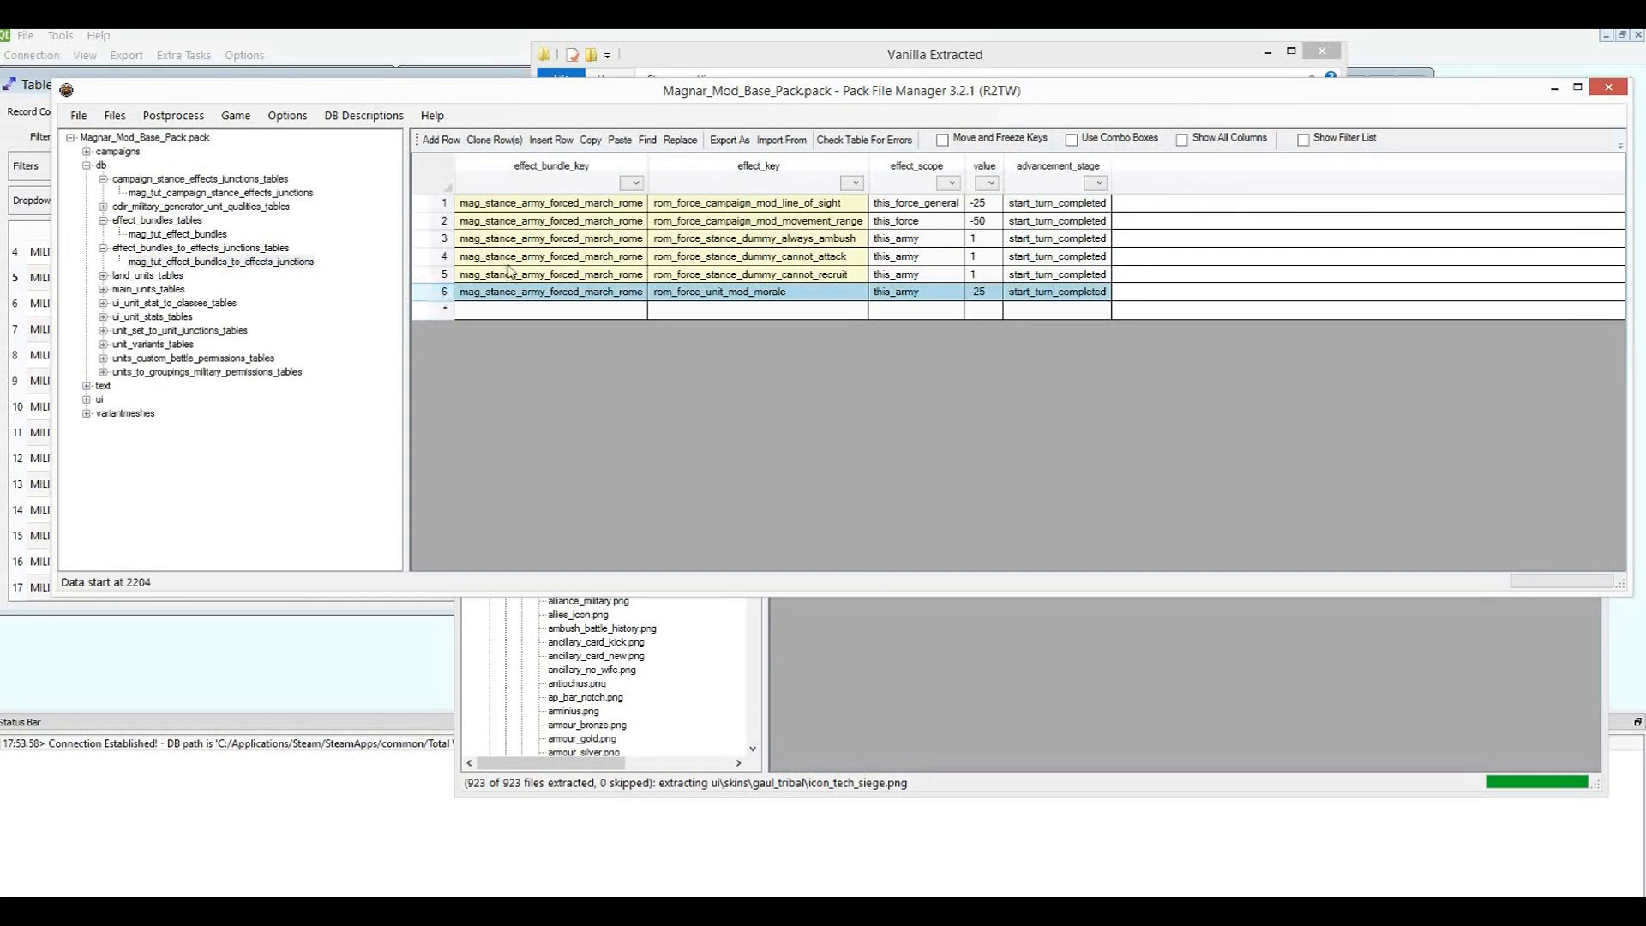
pyautogui.click(494, 140)
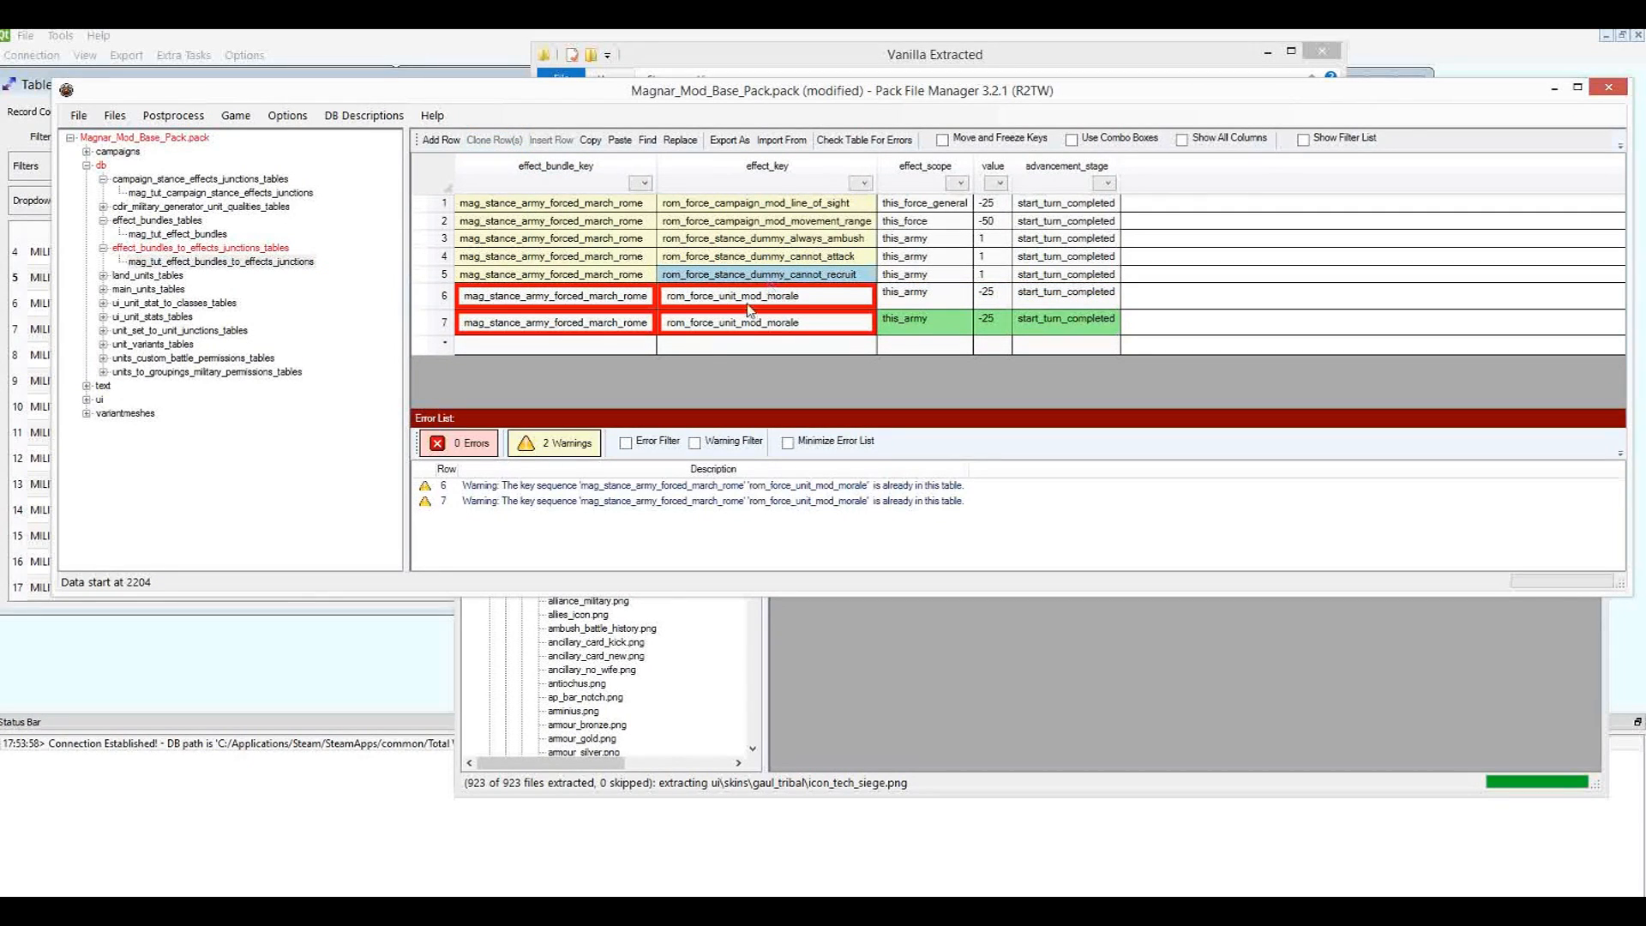
pyautogui.click(551, 329)
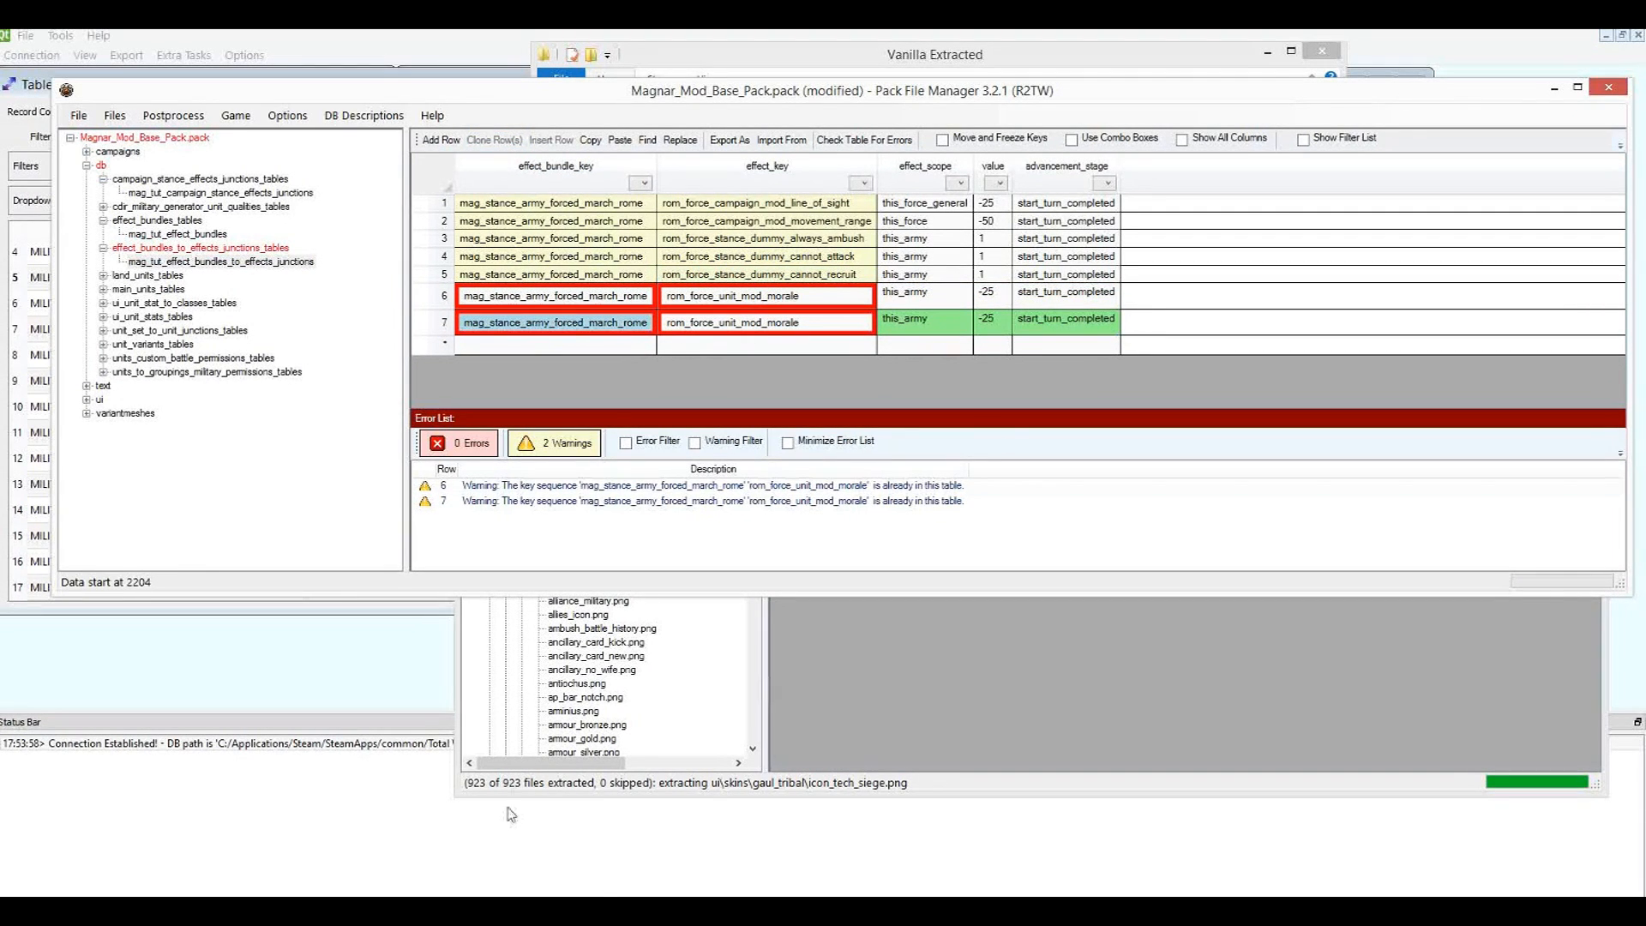
# Switch to data_rome2.pack, collapse its skins and ui folders, and open the effects table under effects_tables.
pyautogui.click(862, 649)
pyautogui.click(506, 367)
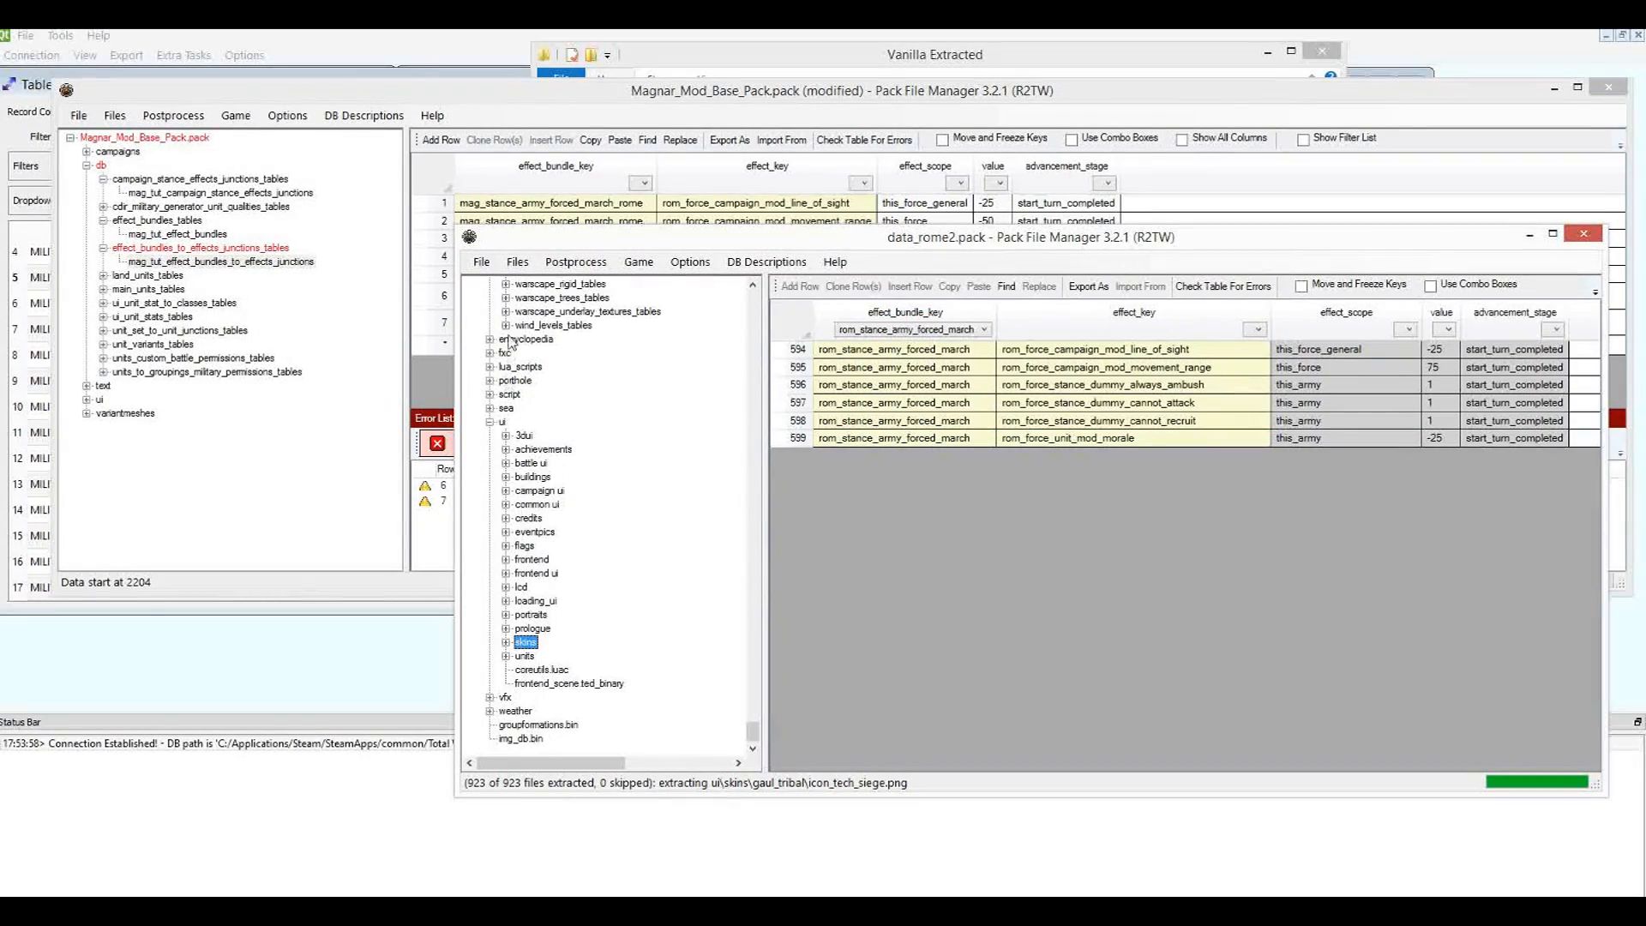
pyautogui.click(490, 423)
pyautogui.scroll(8, 491, 427)
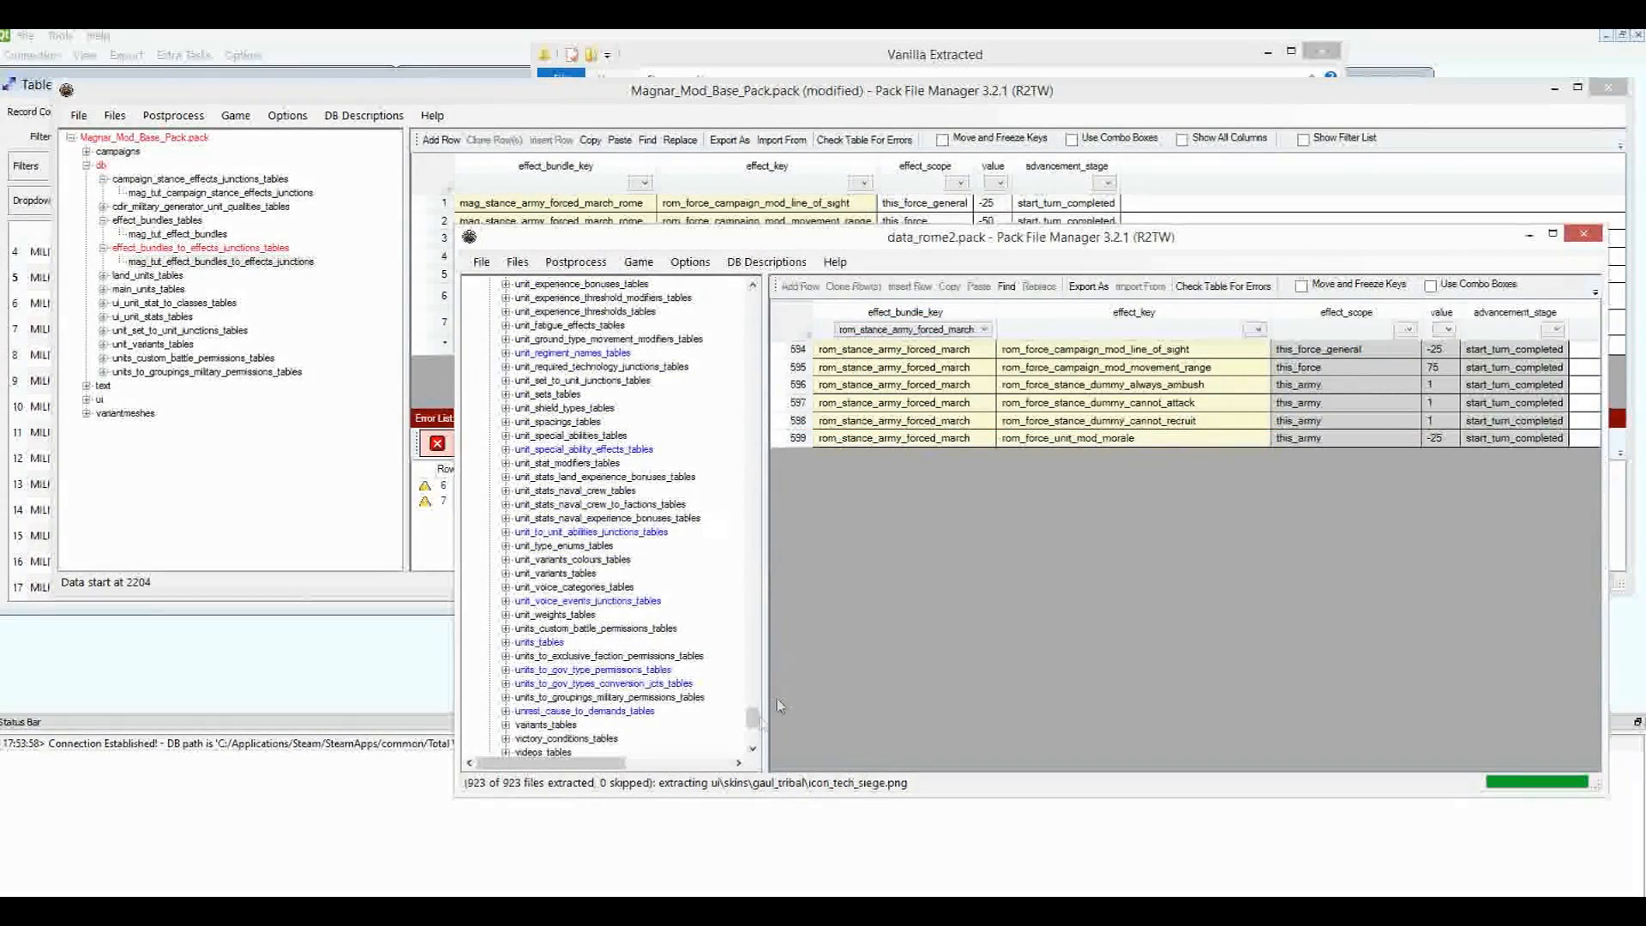
pyautogui.moveTo(763, 245); pyautogui.dragTo(762, 365)
pyautogui.moveTo(751, 838); pyautogui.dragTo(750, 677)
pyautogui.scroll(1, 634, 561)
pyautogui.click(505, 542)
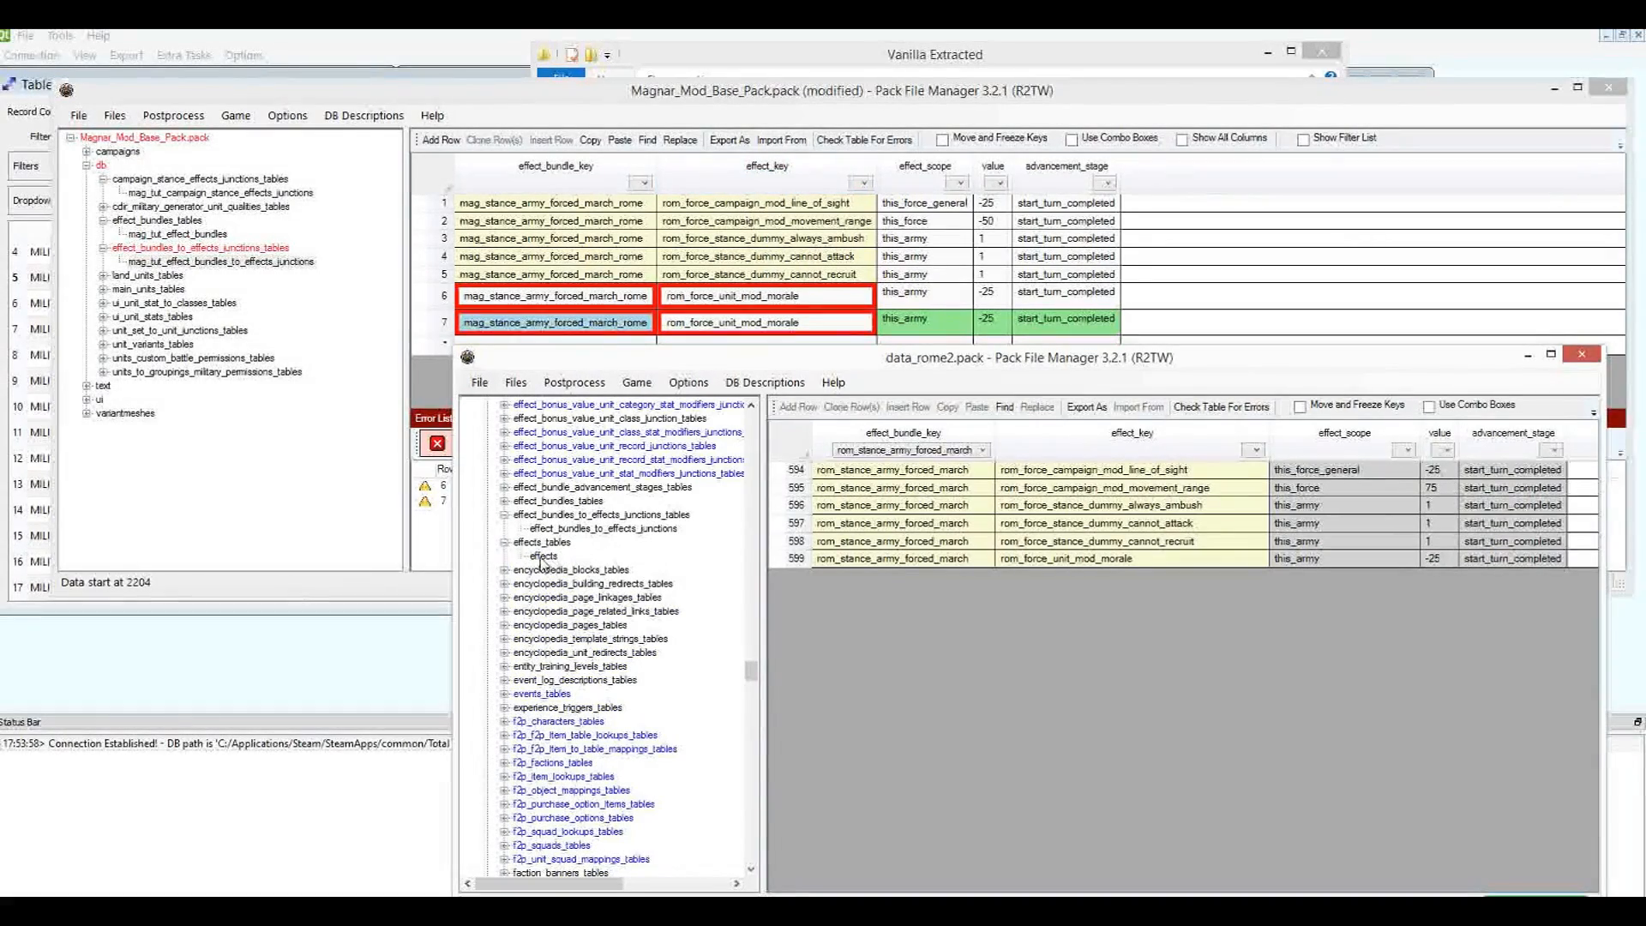
pyautogui.click(540, 557)
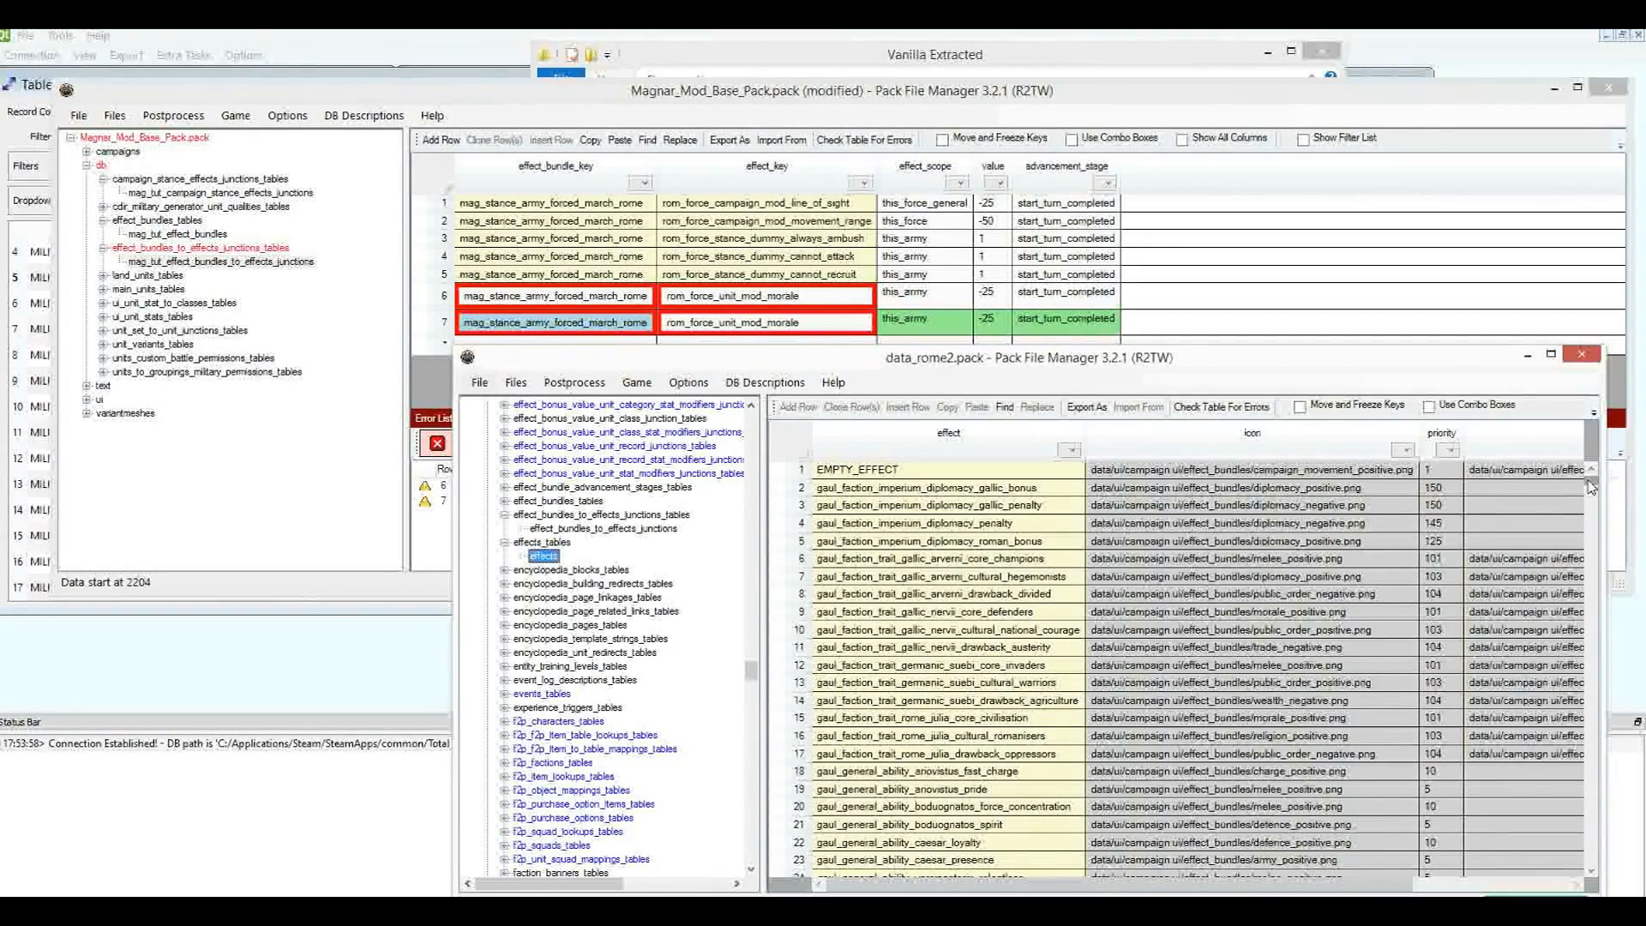
# Browse the effect filter list of the vanilla effects table, examining the rom_force_unit_mod and rom_general_ability_enable keys for an additional stance effect.
pyautogui.click(1070, 456)
pyautogui.scroll(-15, 1385, 642)
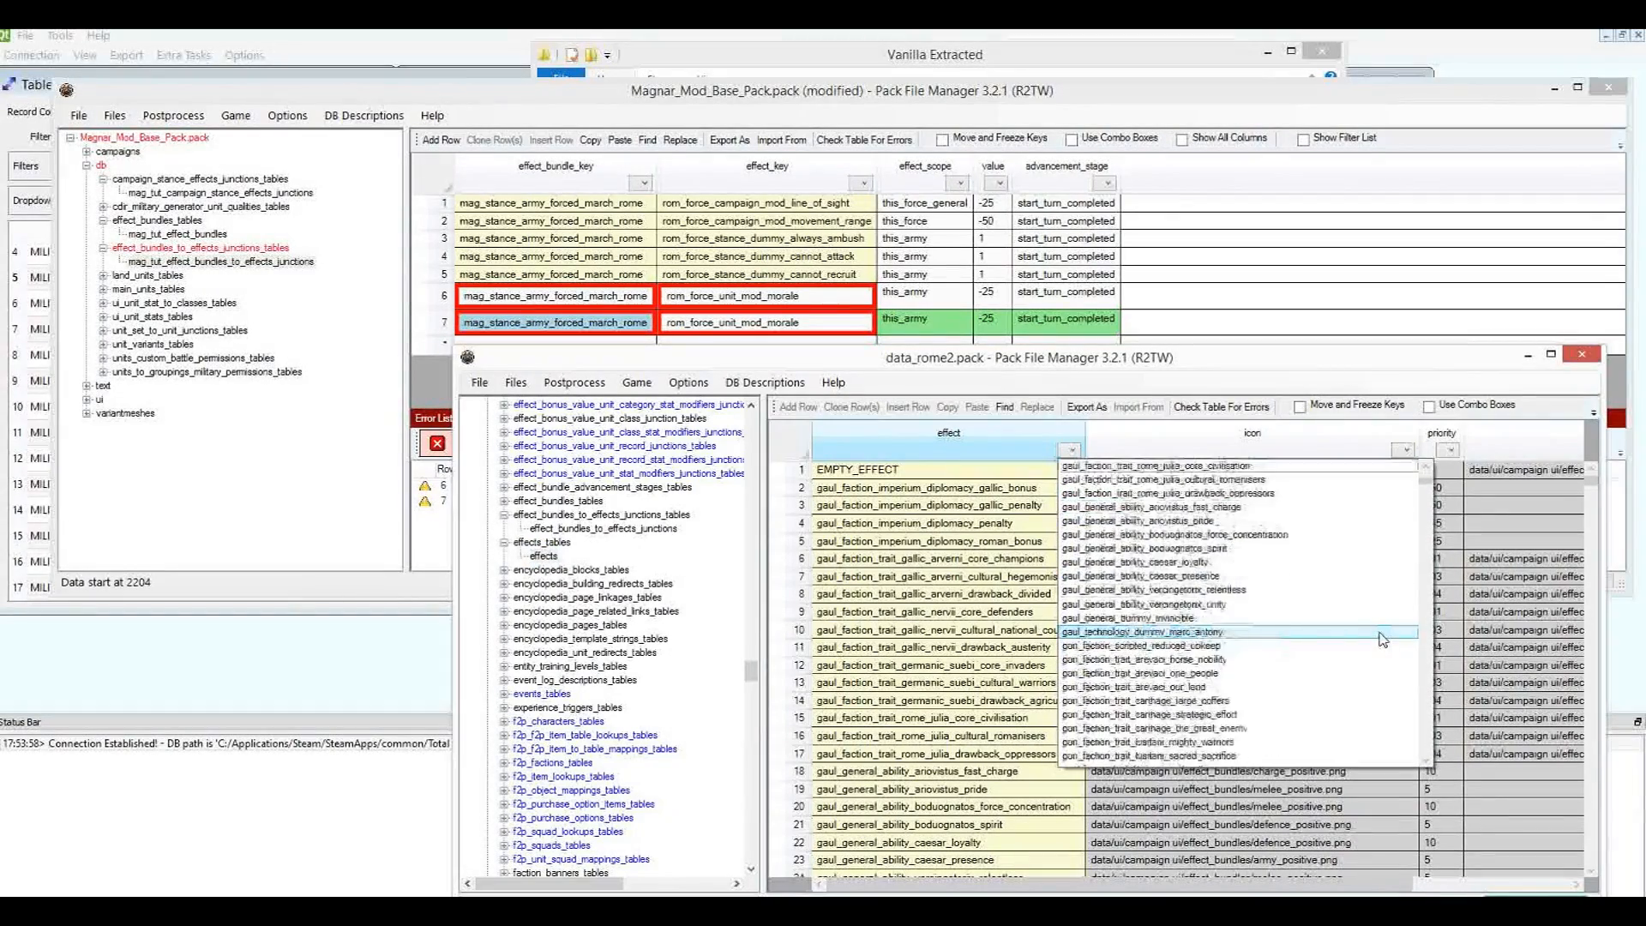
pyautogui.scroll(-10, 1377, 622)
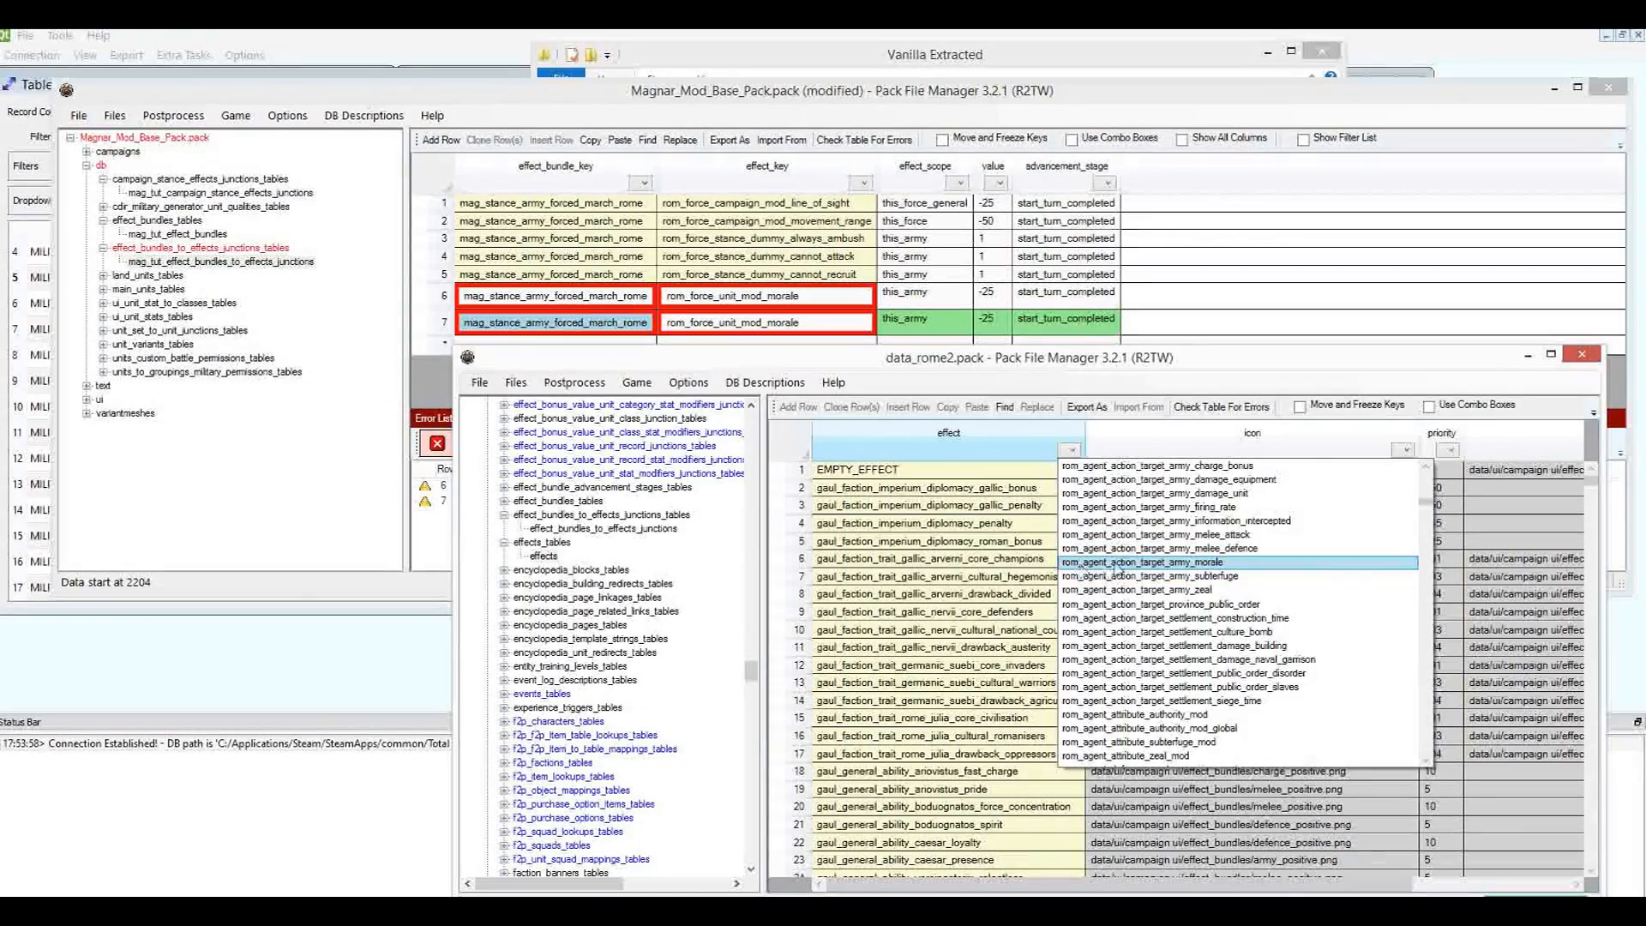
pyautogui.scroll(-5, 1089, 591)
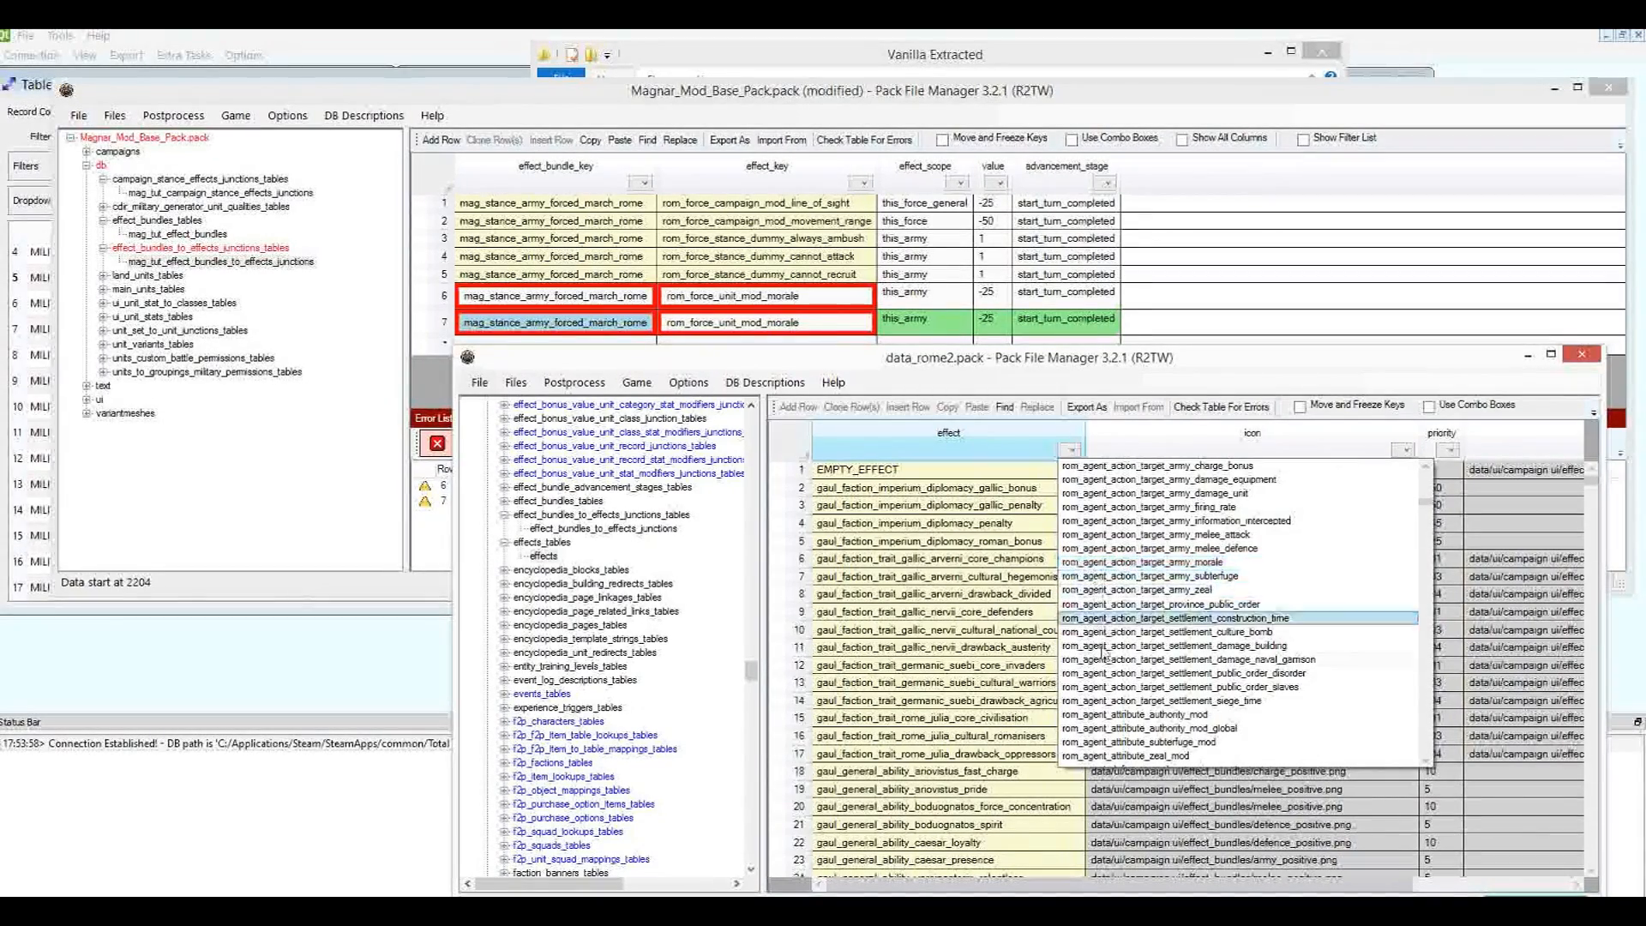
pyautogui.scroll(-10, 1106, 621)
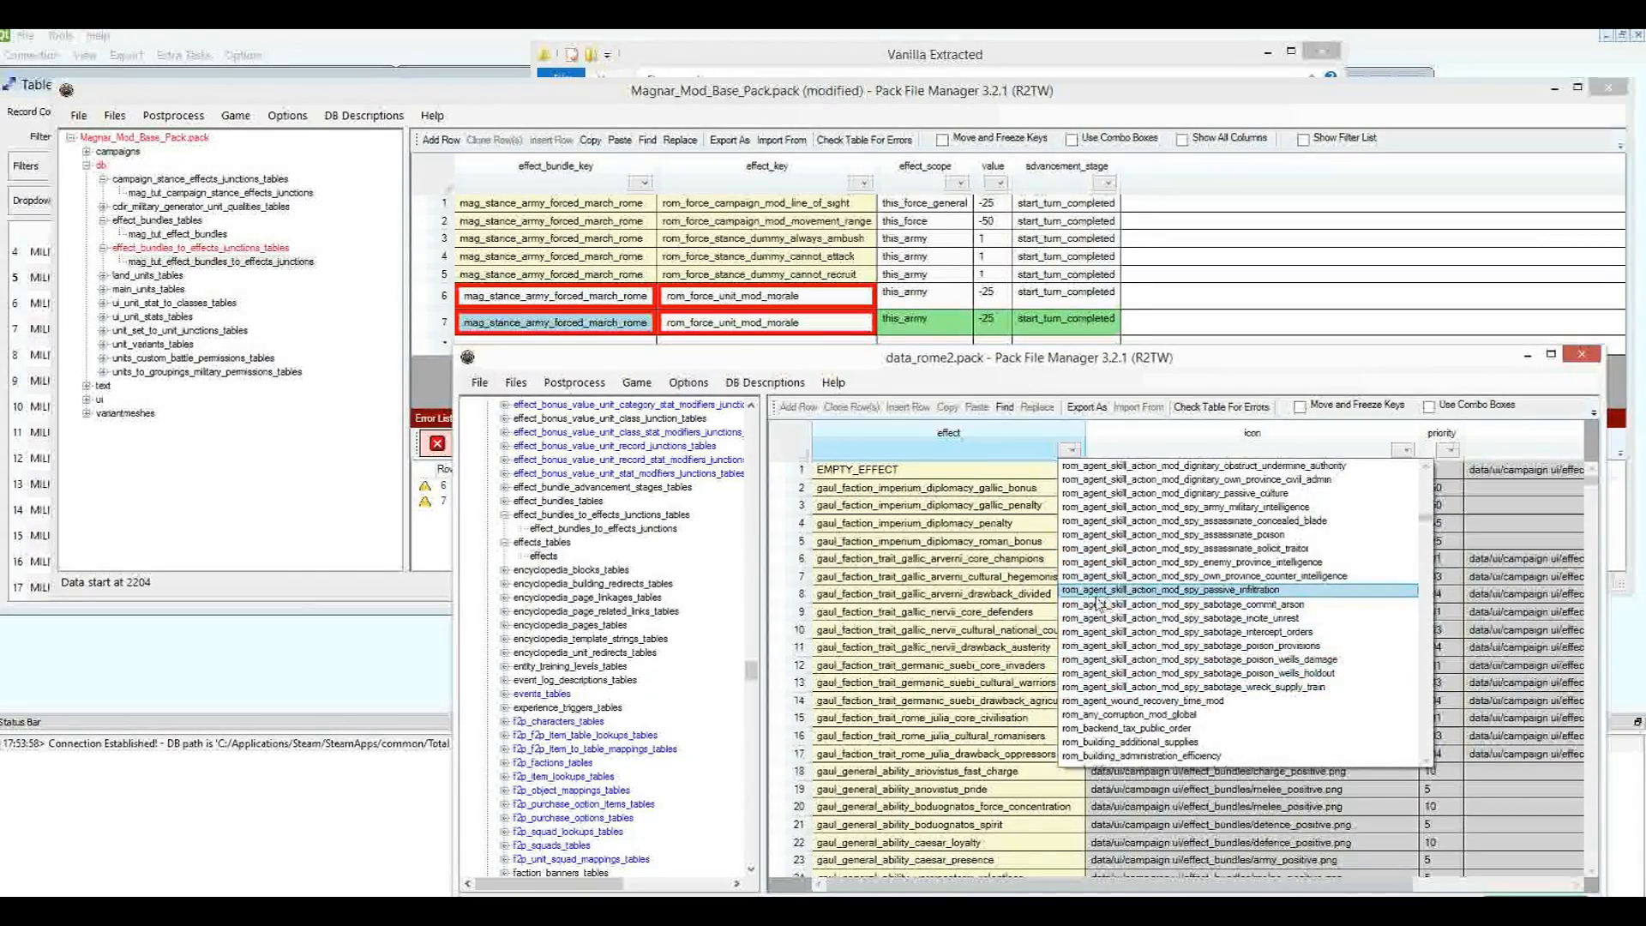
pyautogui.scroll(-15, 1130, 621)
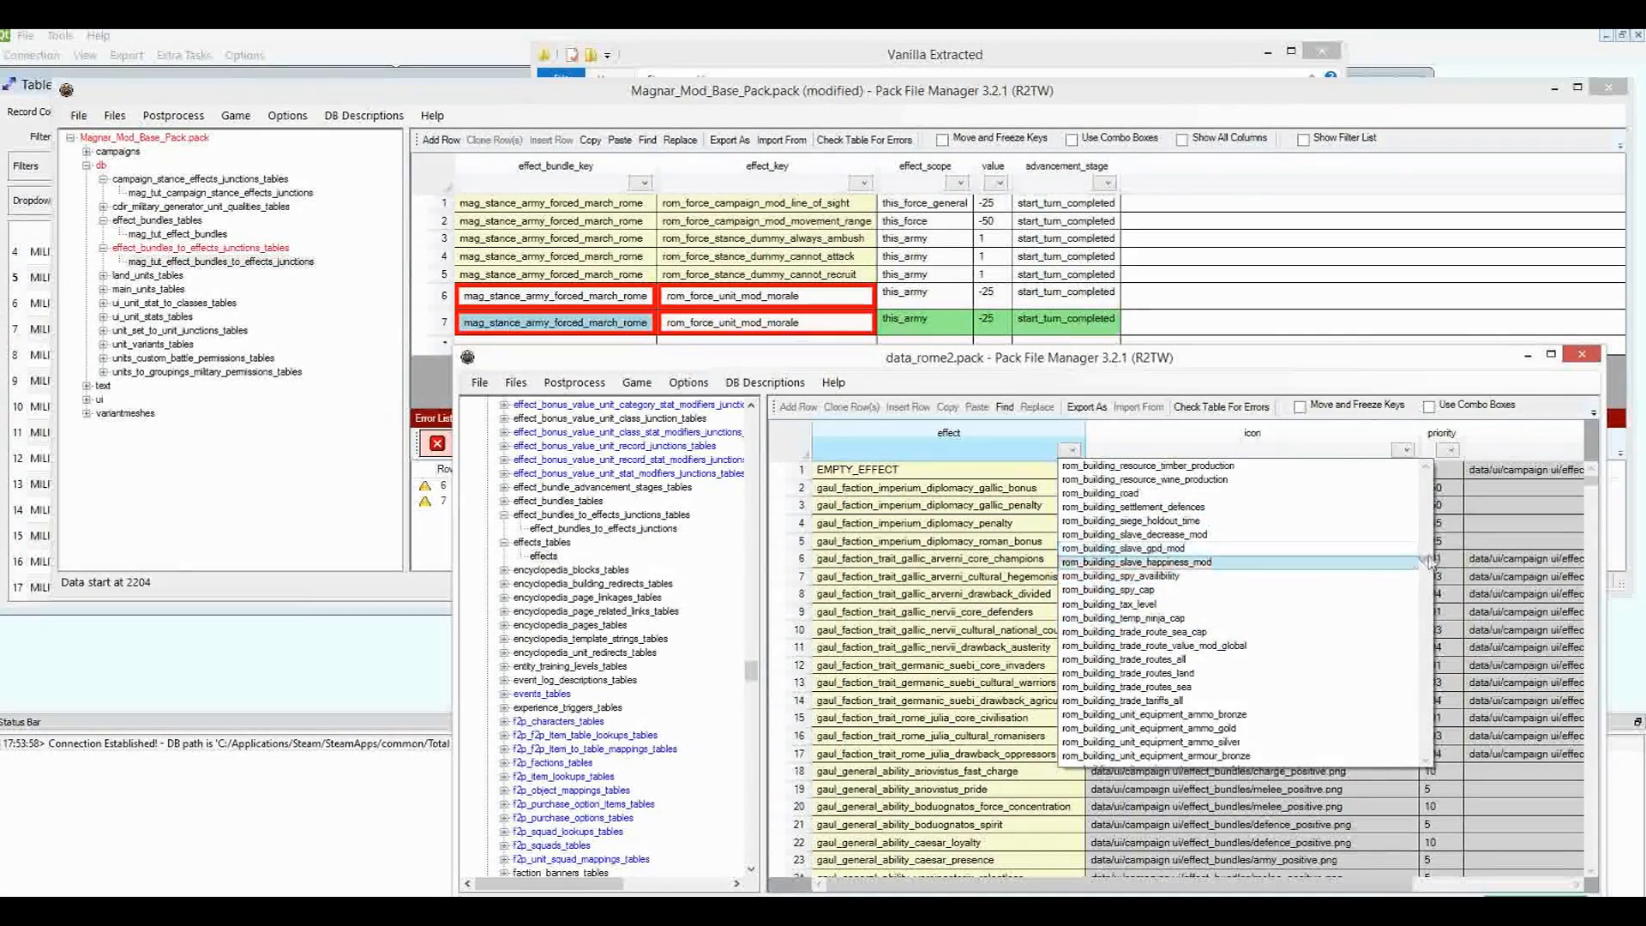
pyautogui.moveTo(1429, 564); pyautogui.dragTo(1429, 628)
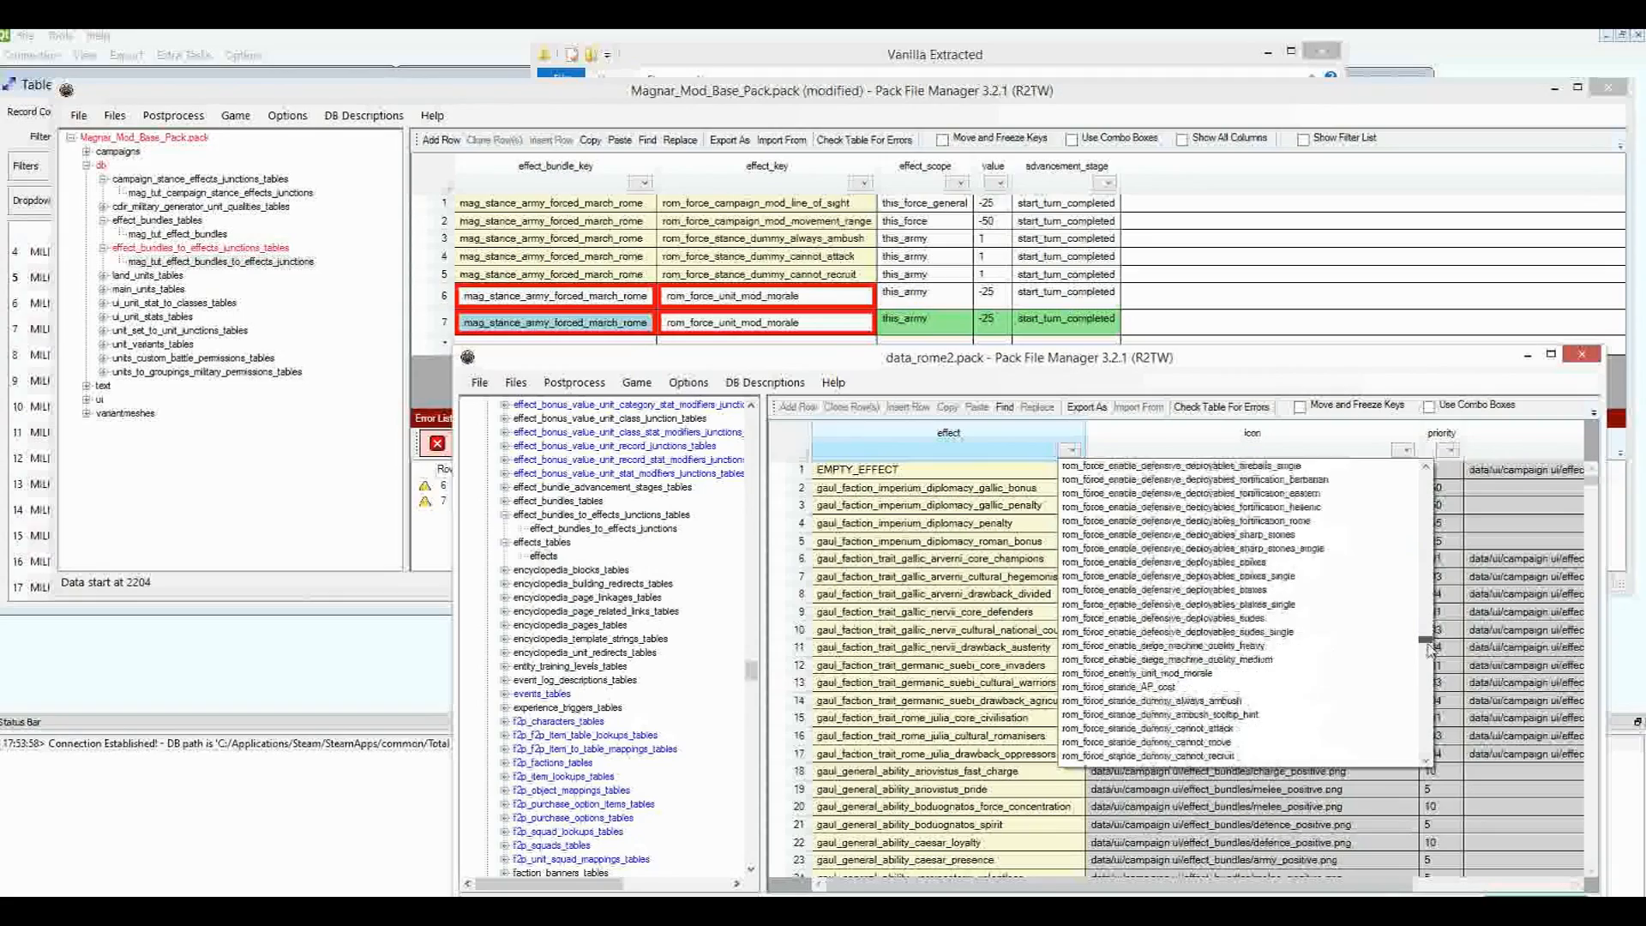
pyautogui.scroll(-10, 1119, 701)
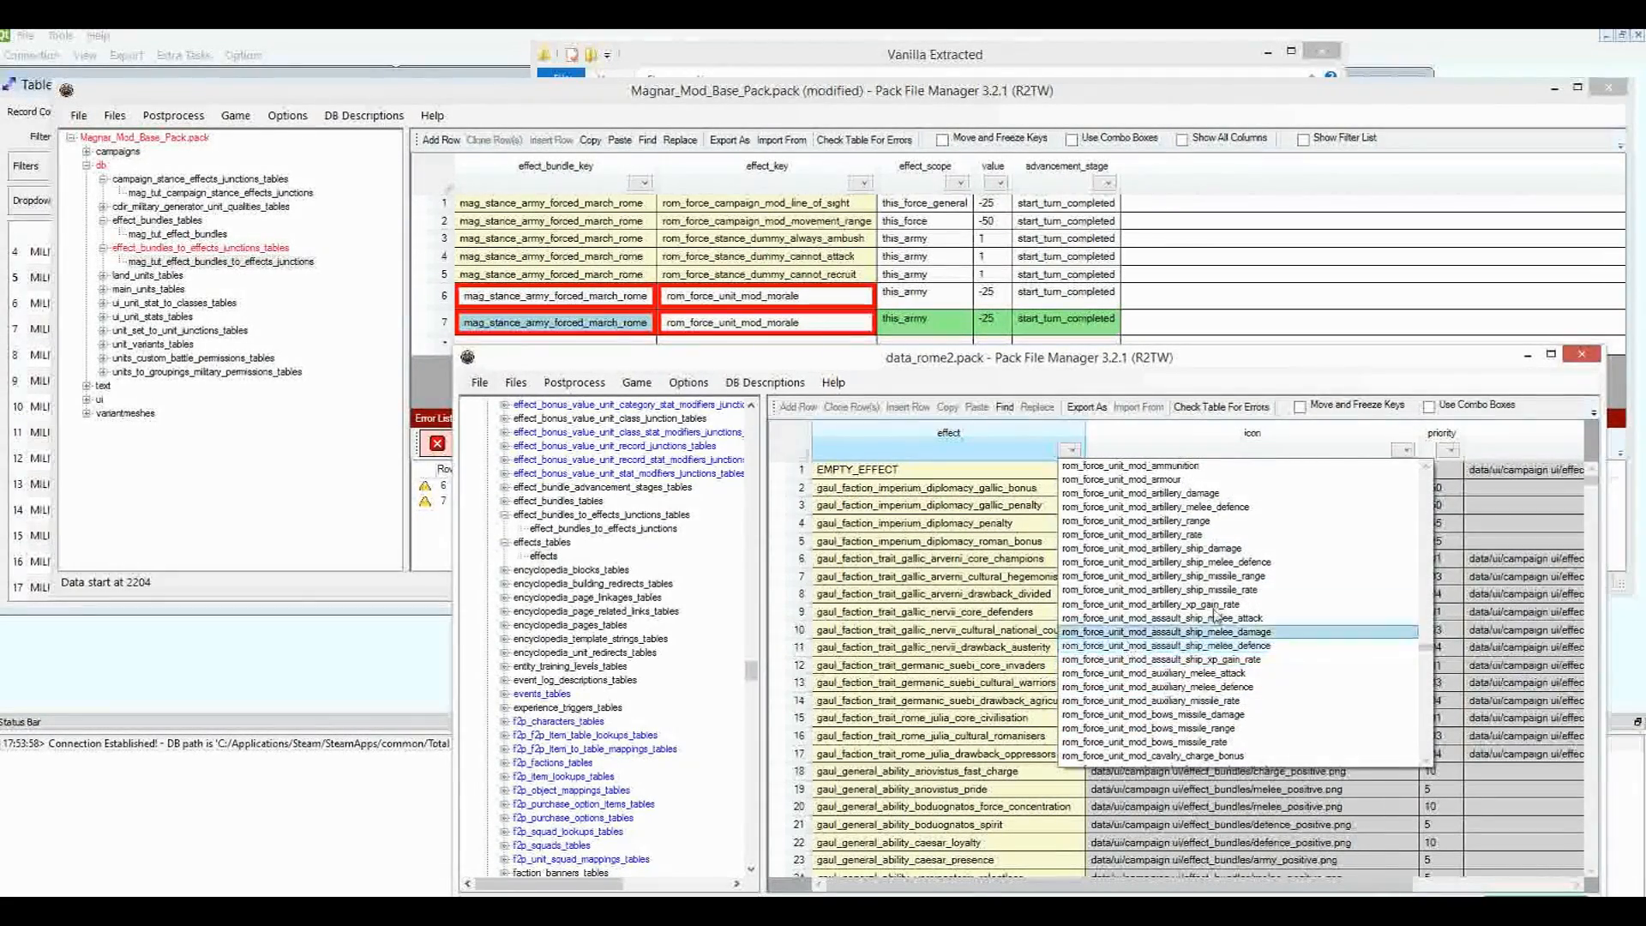
pyautogui.scroll(-5, 1209, 593)
pyautogui.scroll(-8, 1205, 593)
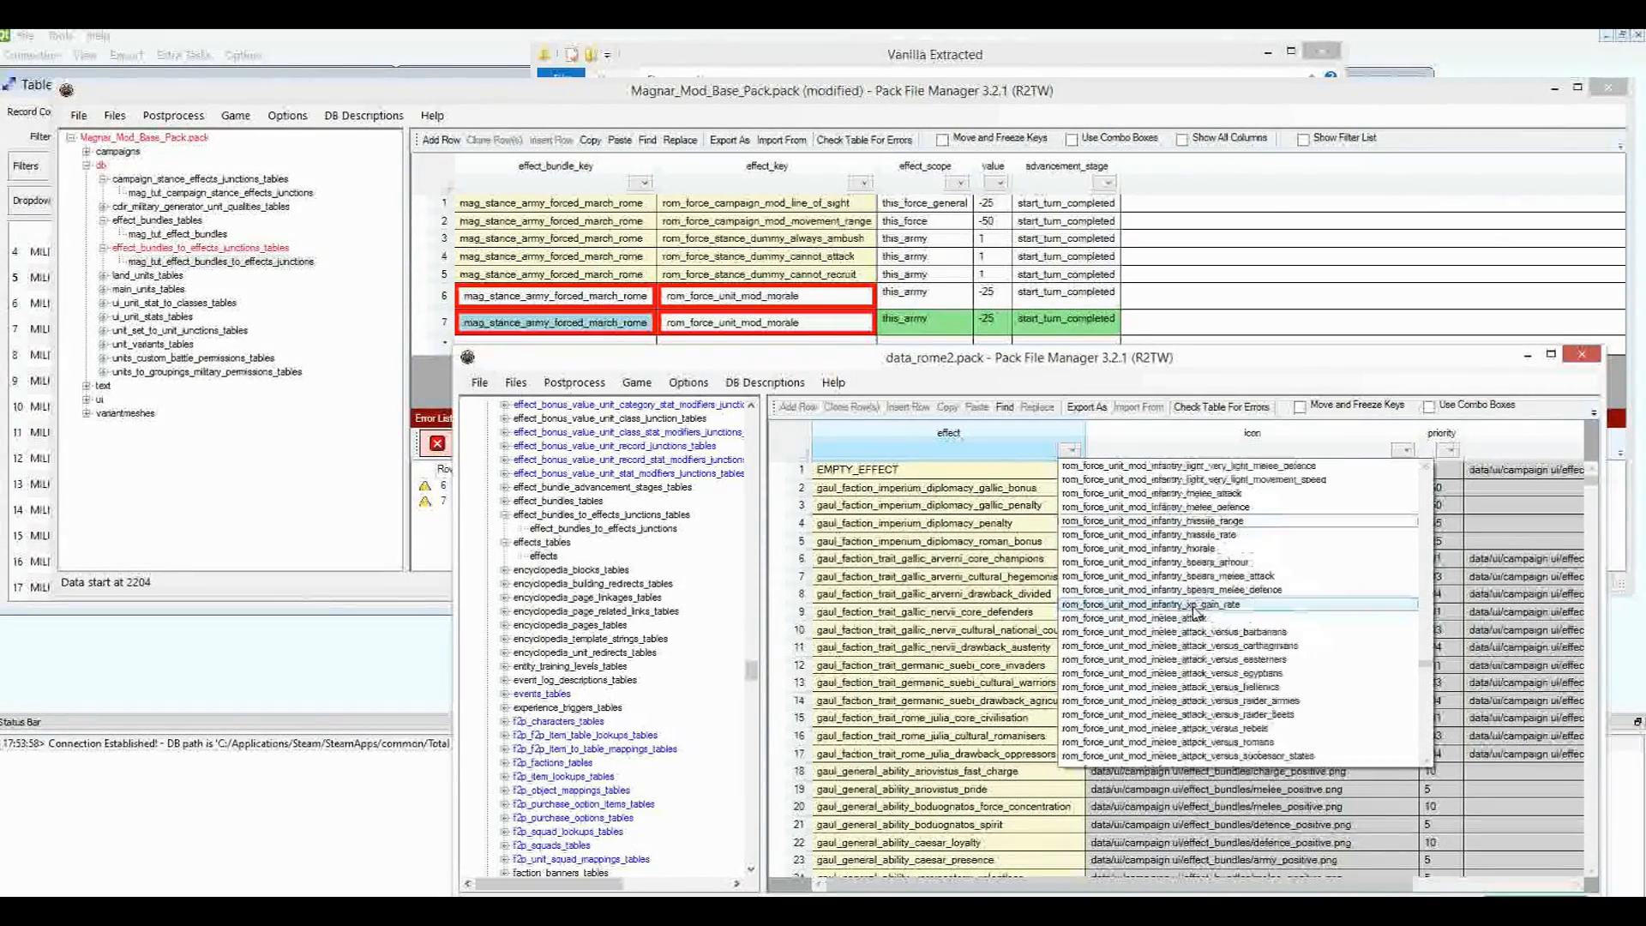
pyautogui.scroll(-6, 1180, 615)
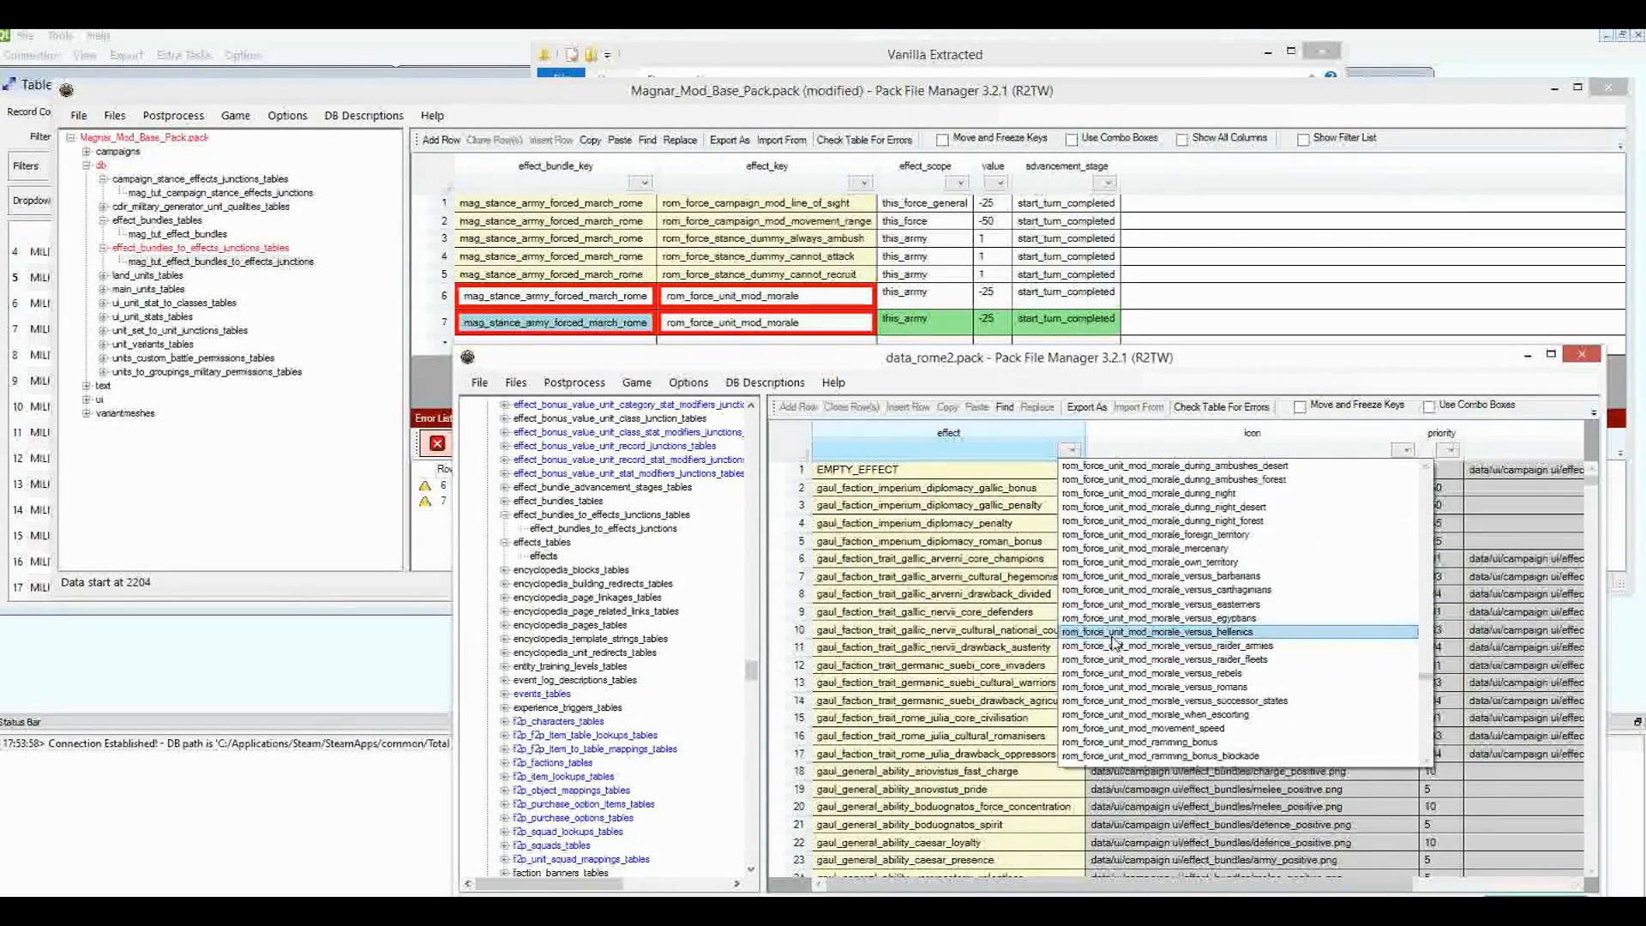
pyautogui.scroll(-2, 1115, 638)
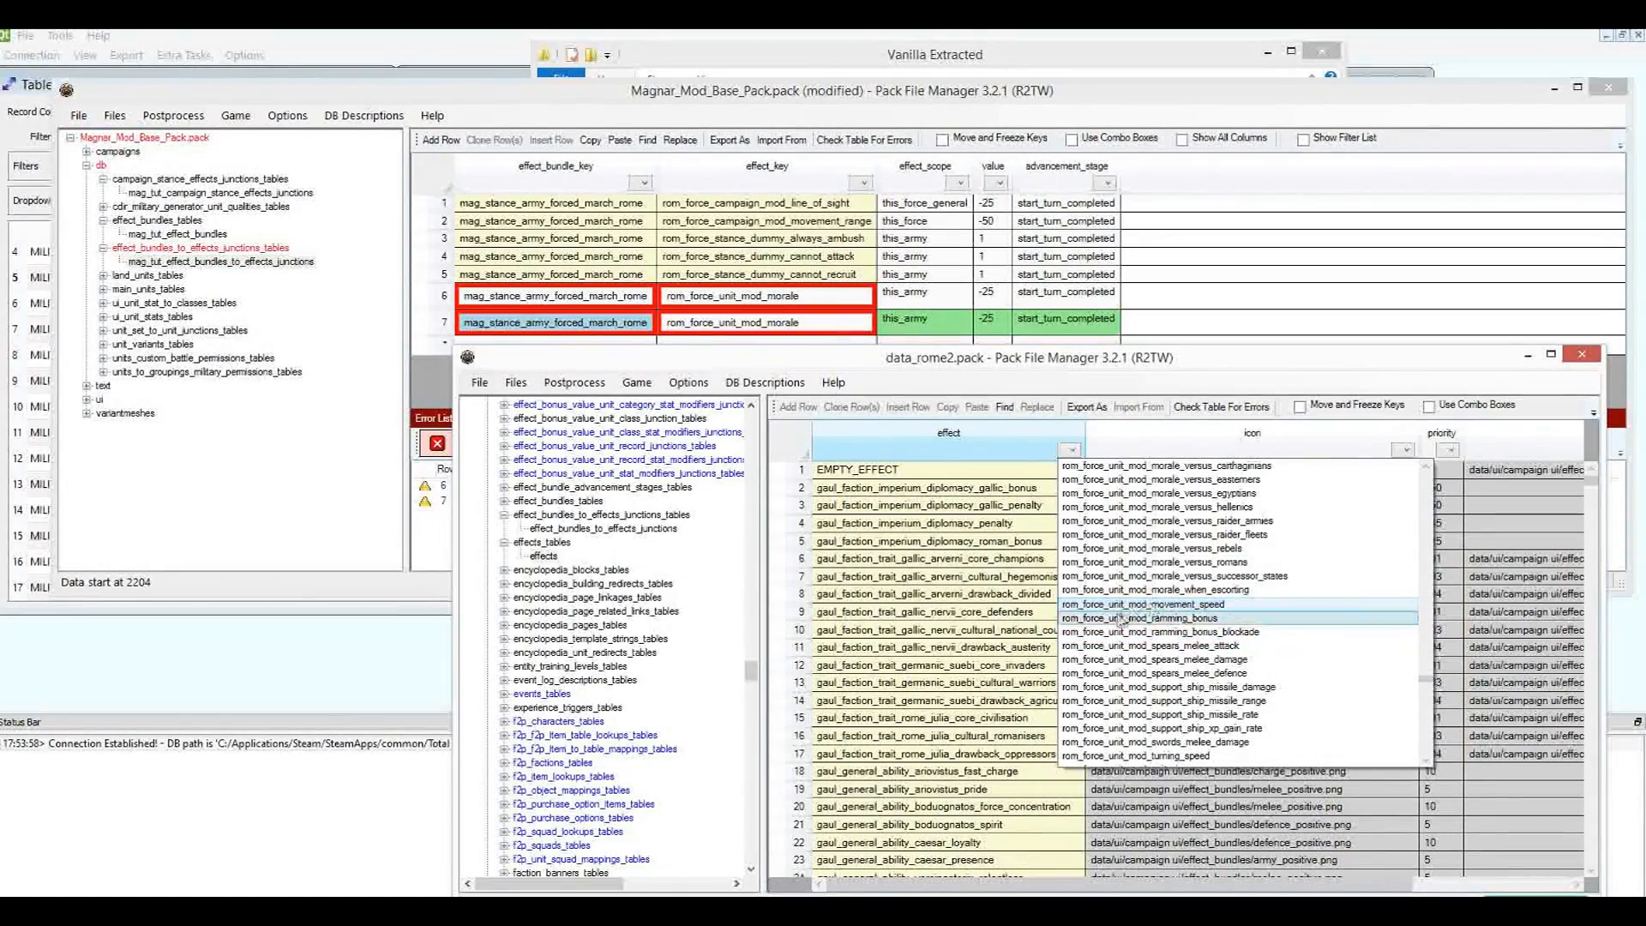
pyautogui.scroll(-2, 1114, 625)
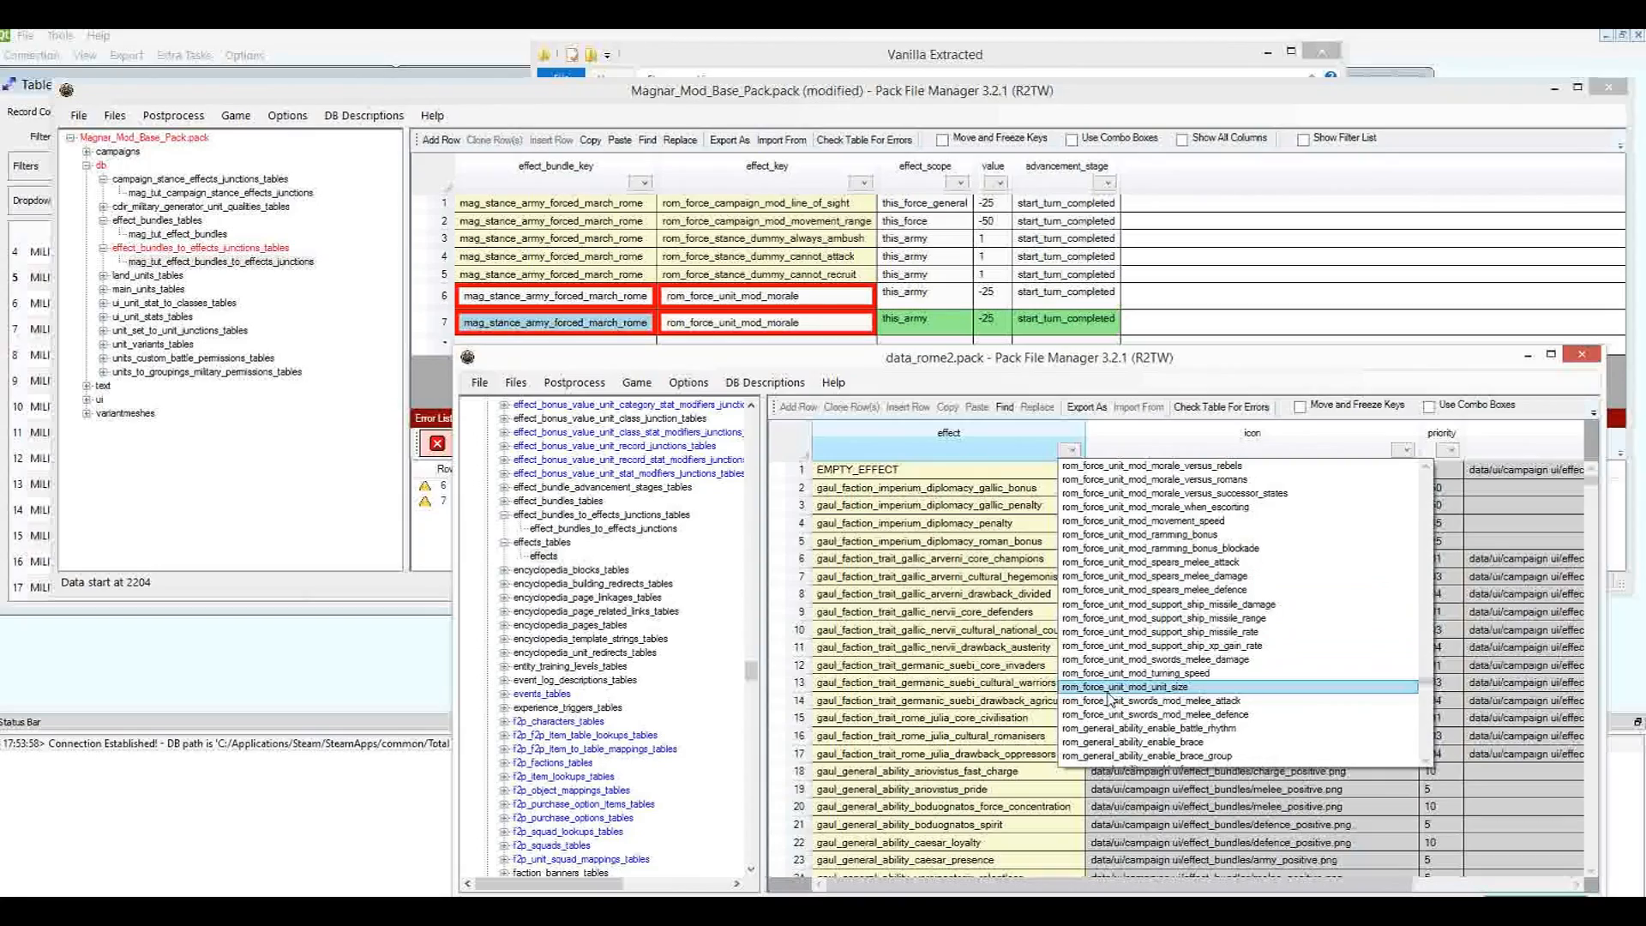
pyautogui.scroll(-5, 1110, 696)
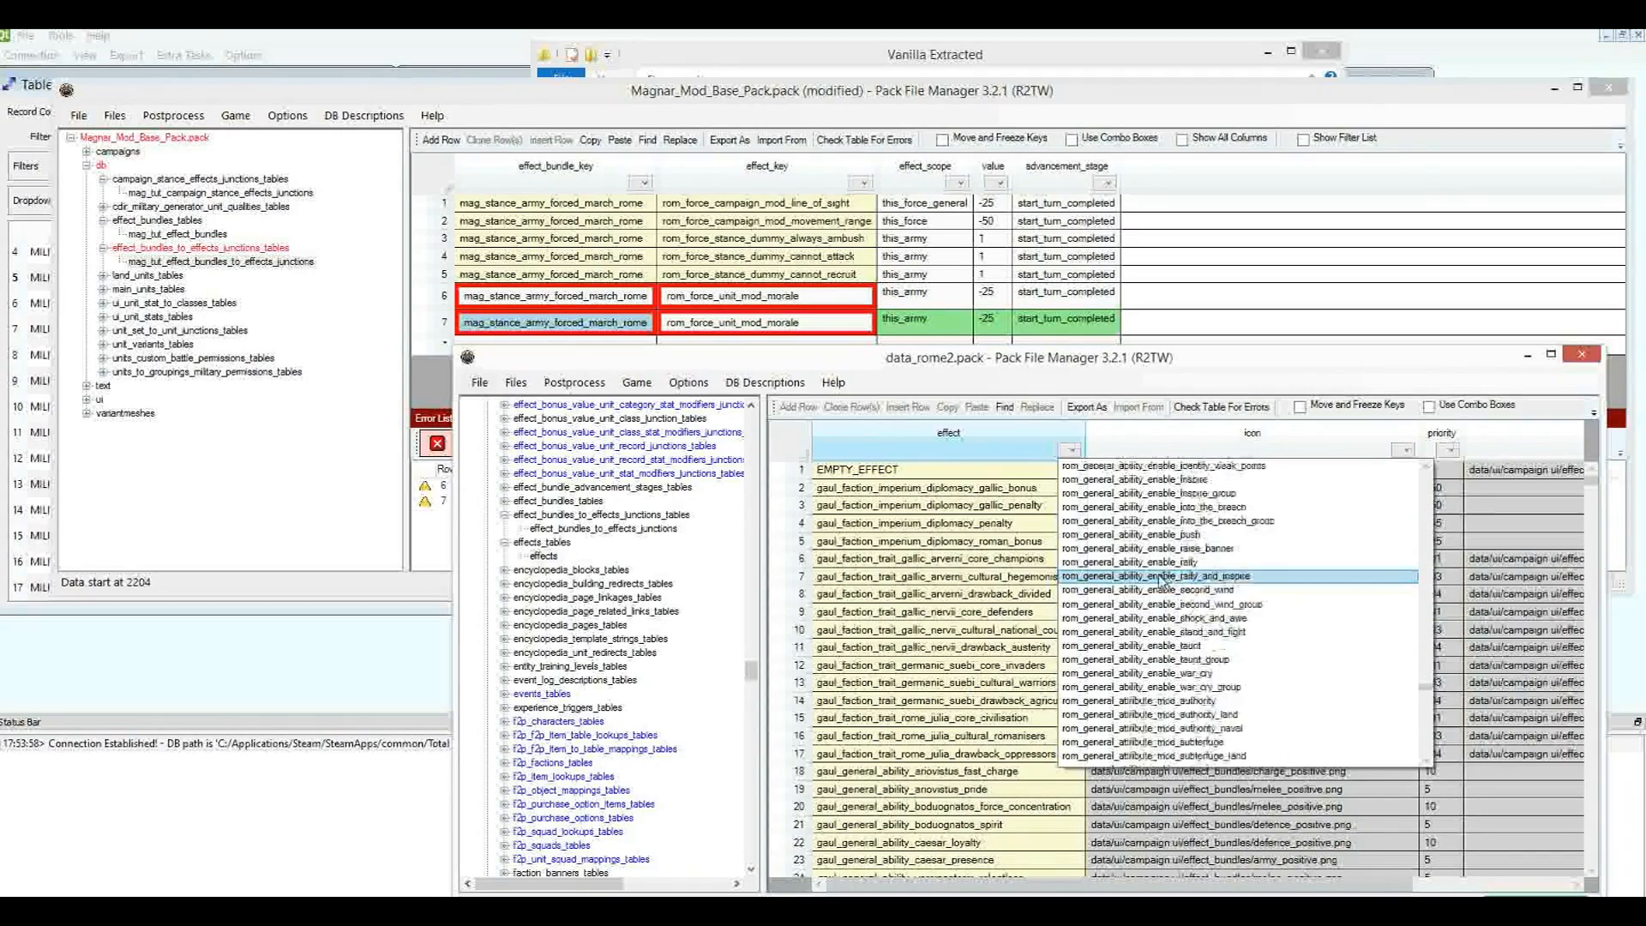
pyautogui.scroll(-5, 1170, 578)
pyautogui.scroll(5, 1135, 626)
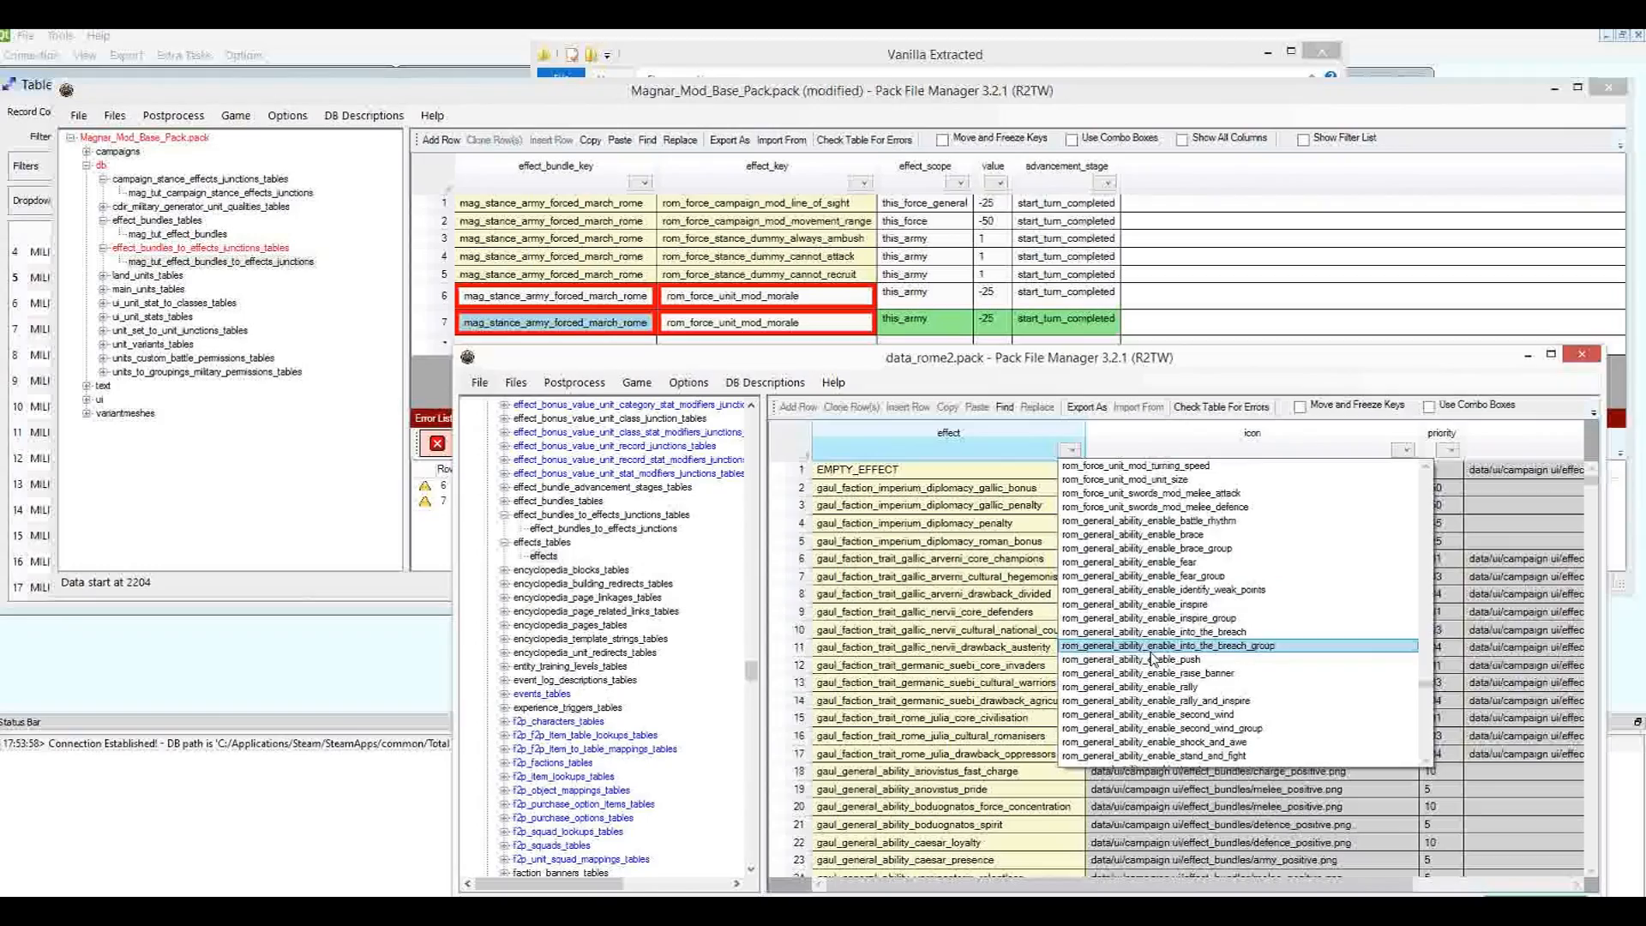
pyautogui.scroll(-1, 1153, 659)
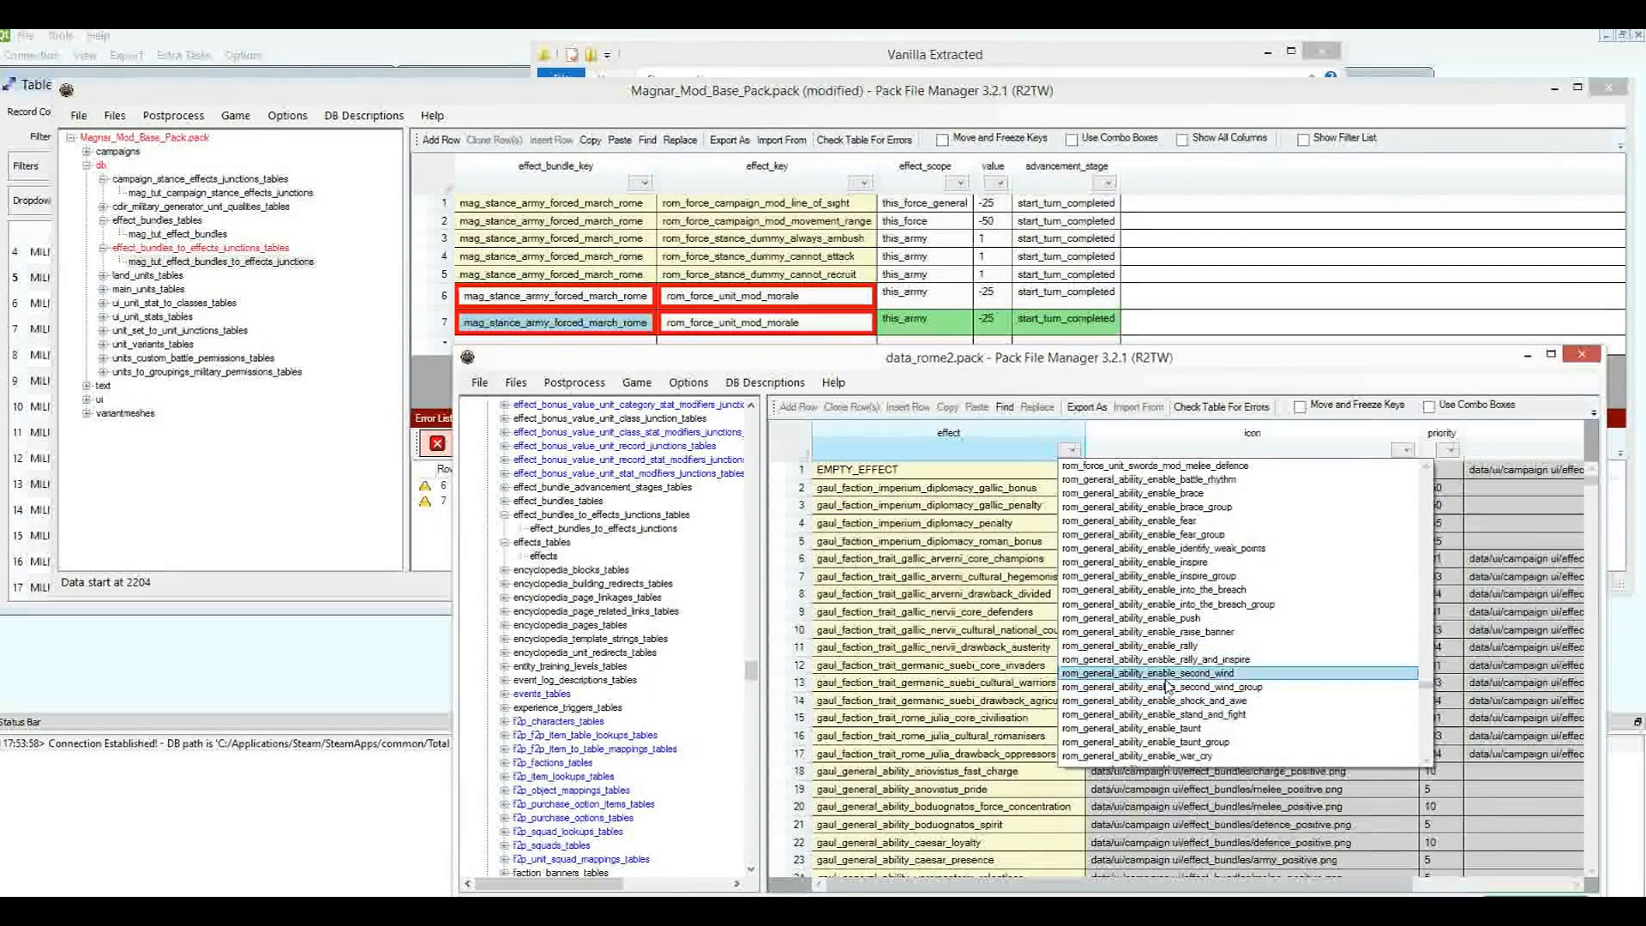
pyautogui.scroll(6, 1162, 661)
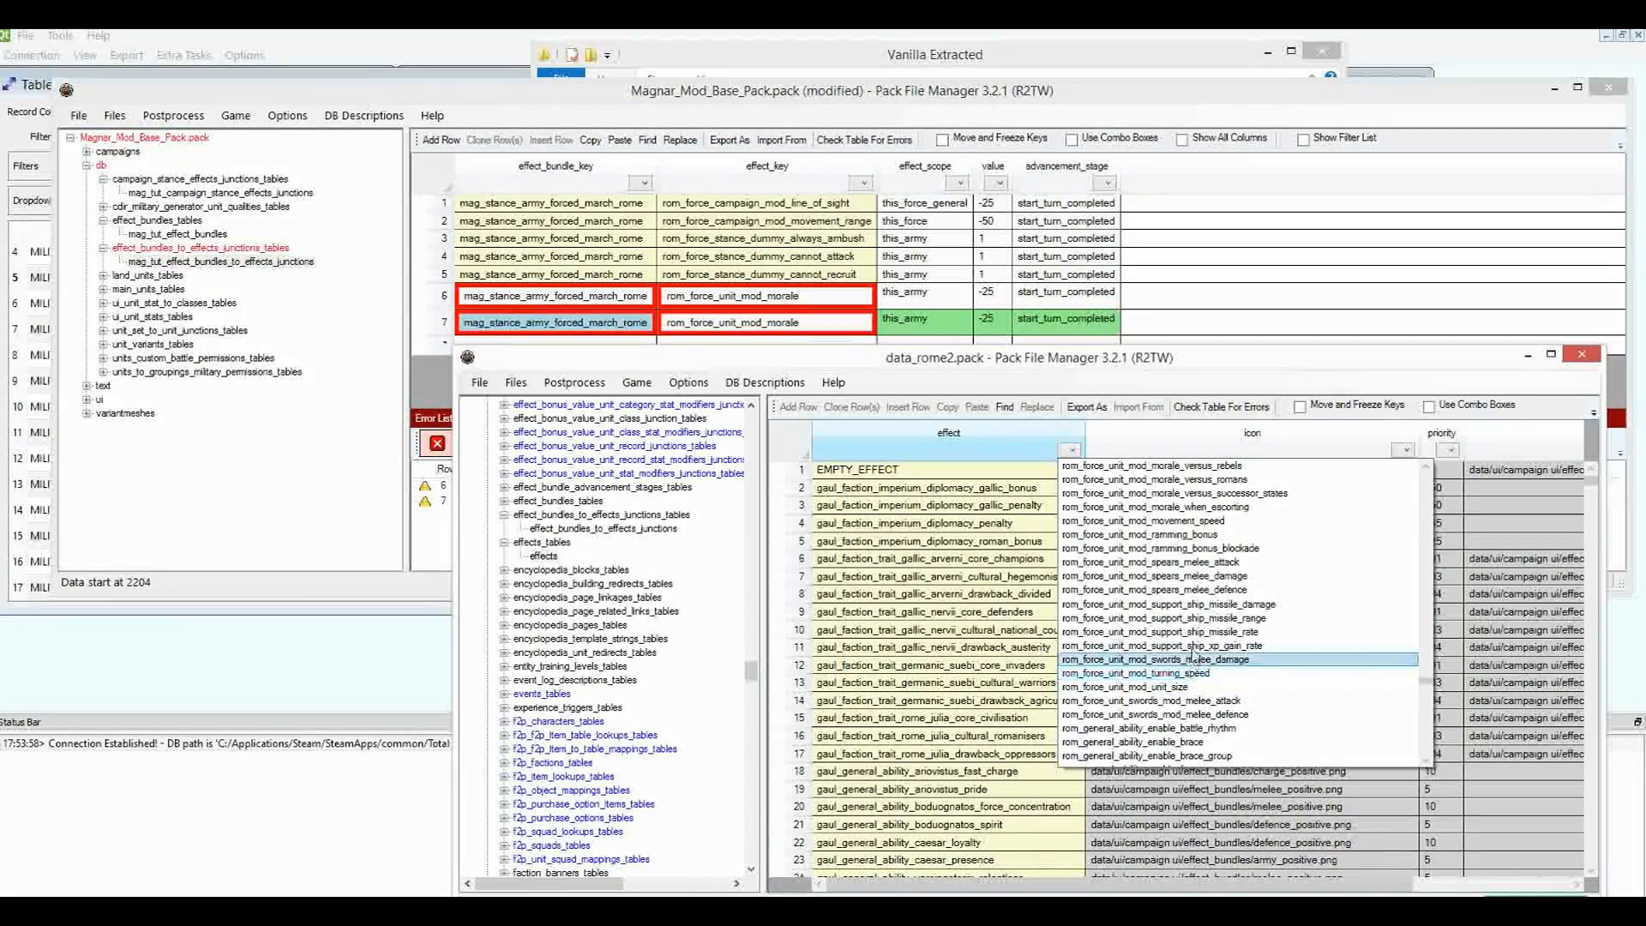
pyautogui.scroll(4, 1195, 571)
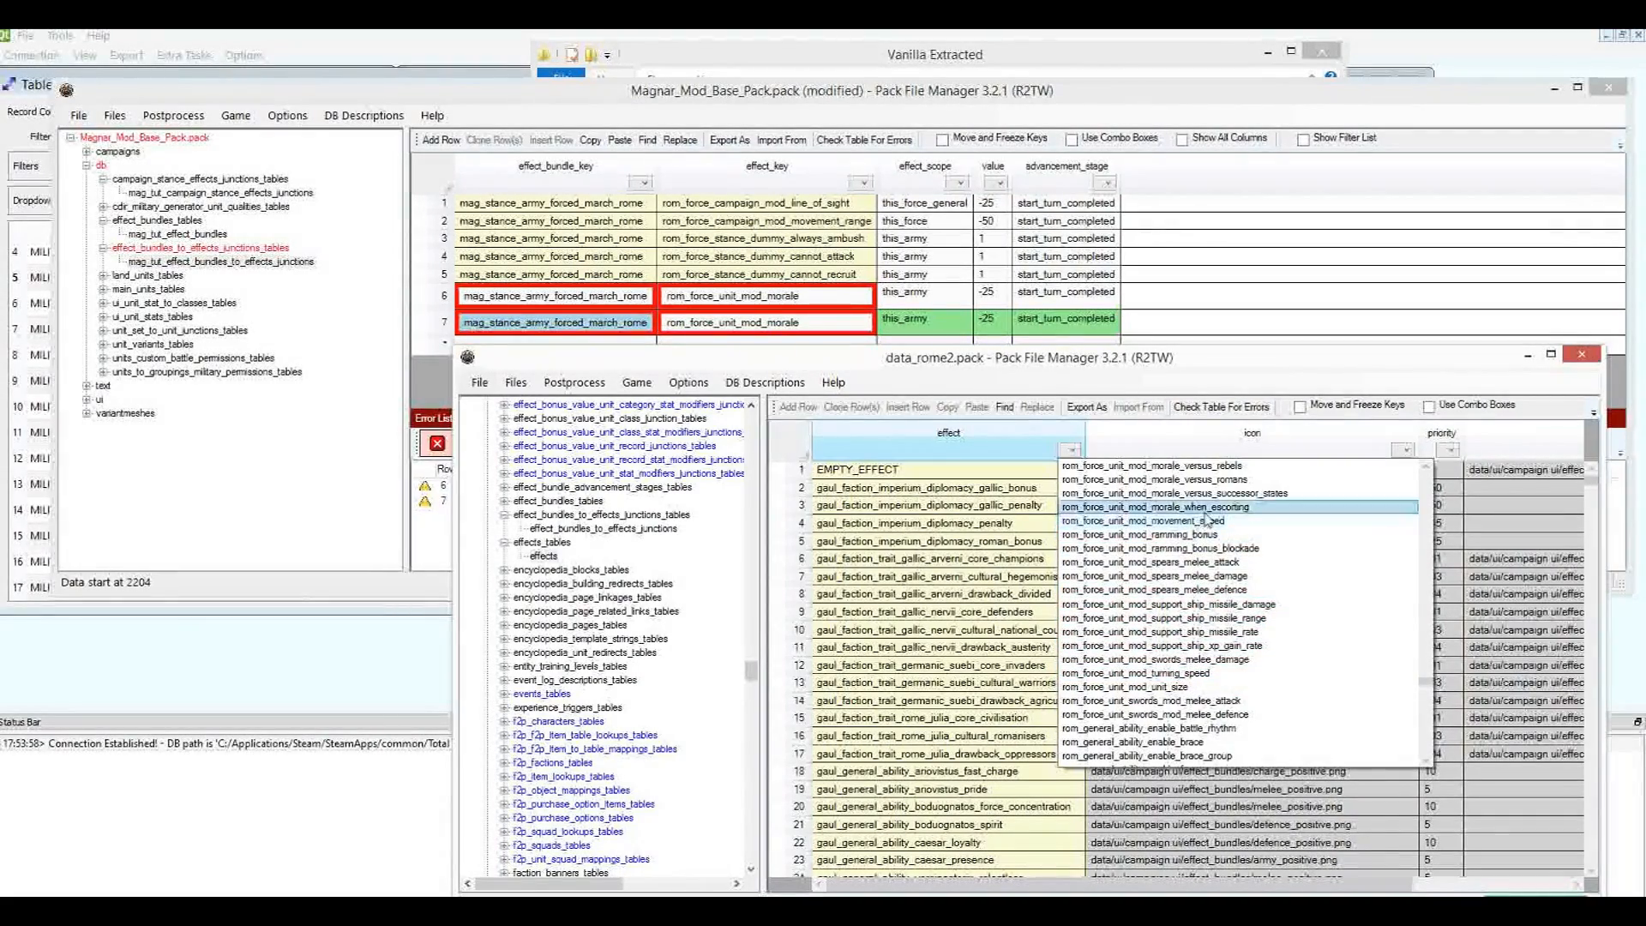
pyautogui.scroll(7, 1199, 540)
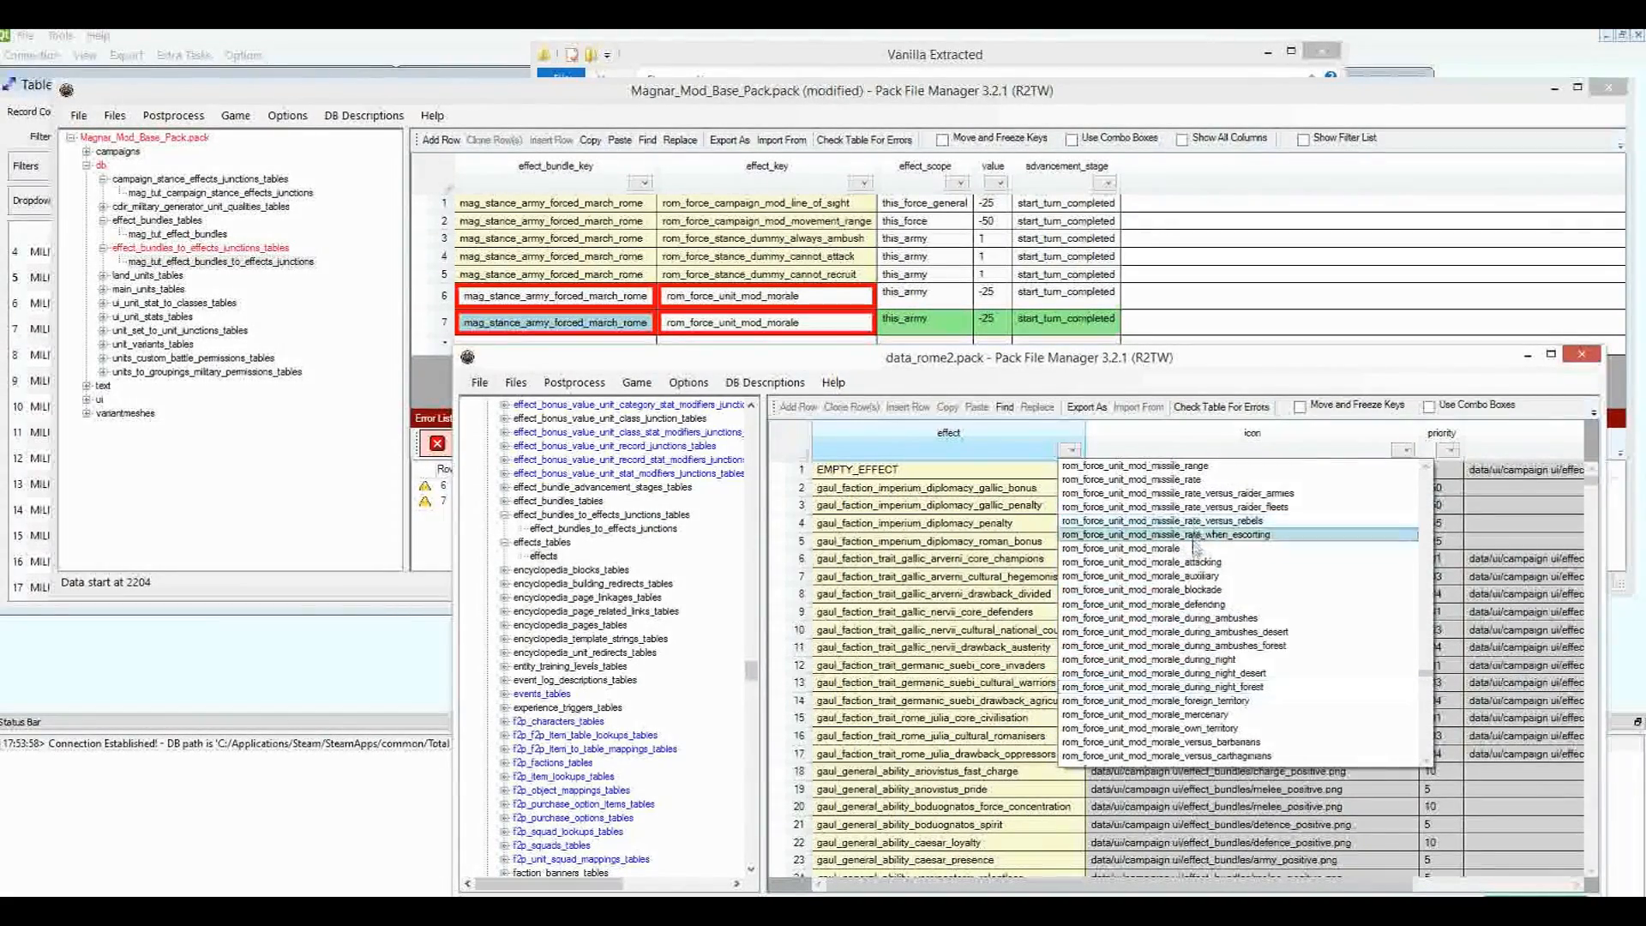
pyautogui.scroll(8, 1199, 544)
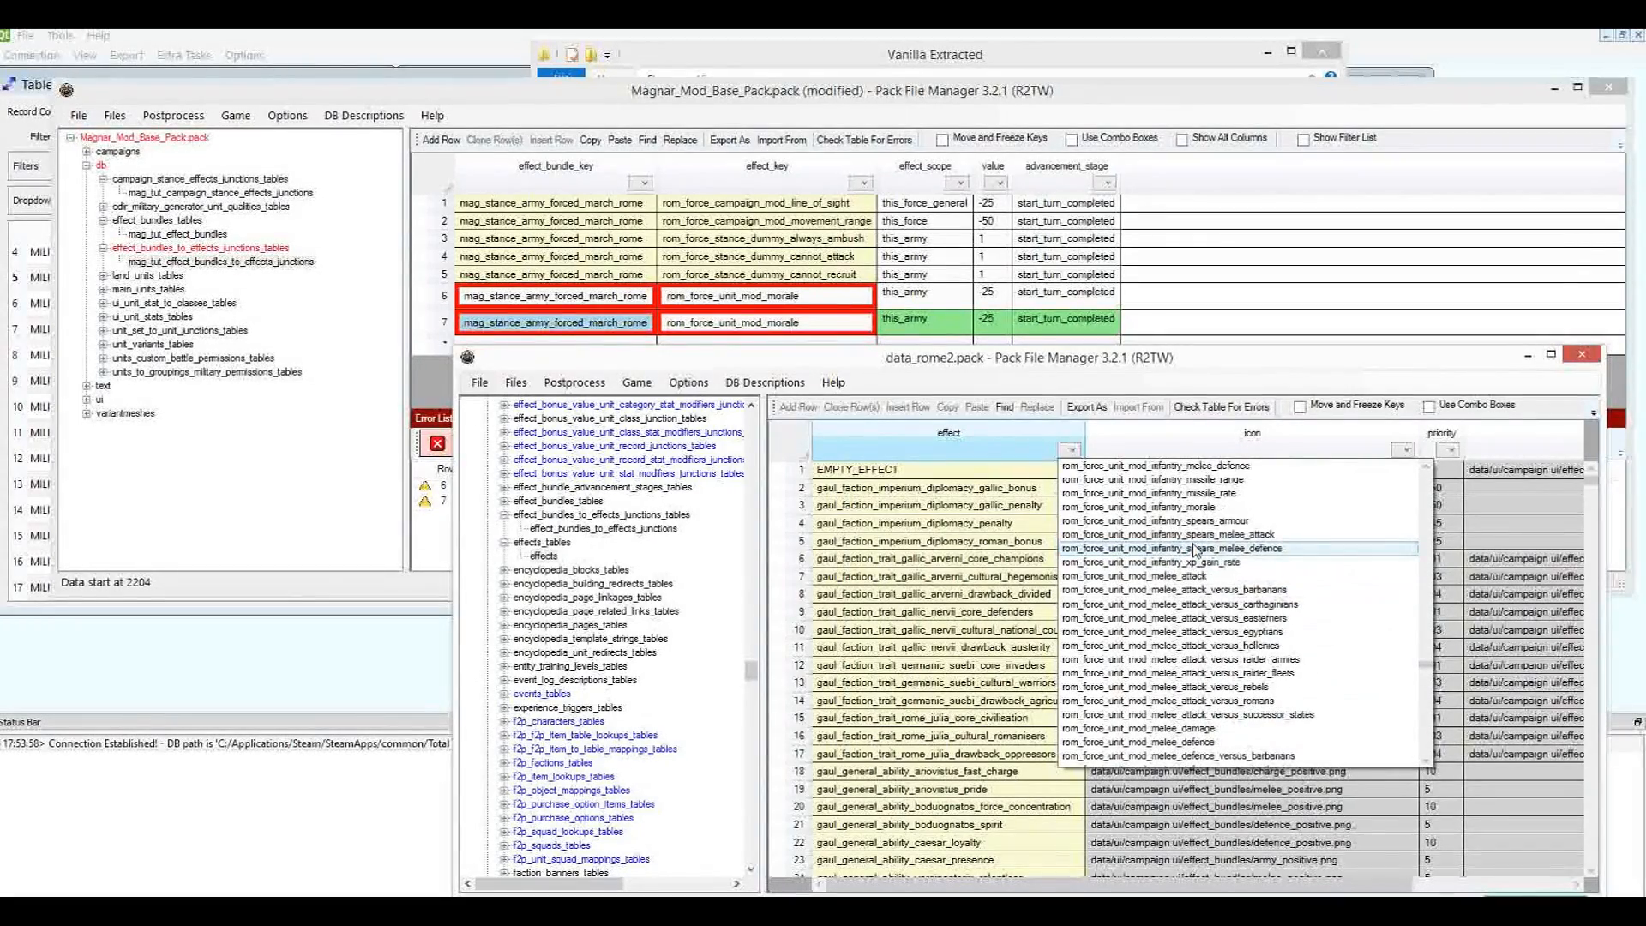
pyautogui.scroll(2, 1209, 537)
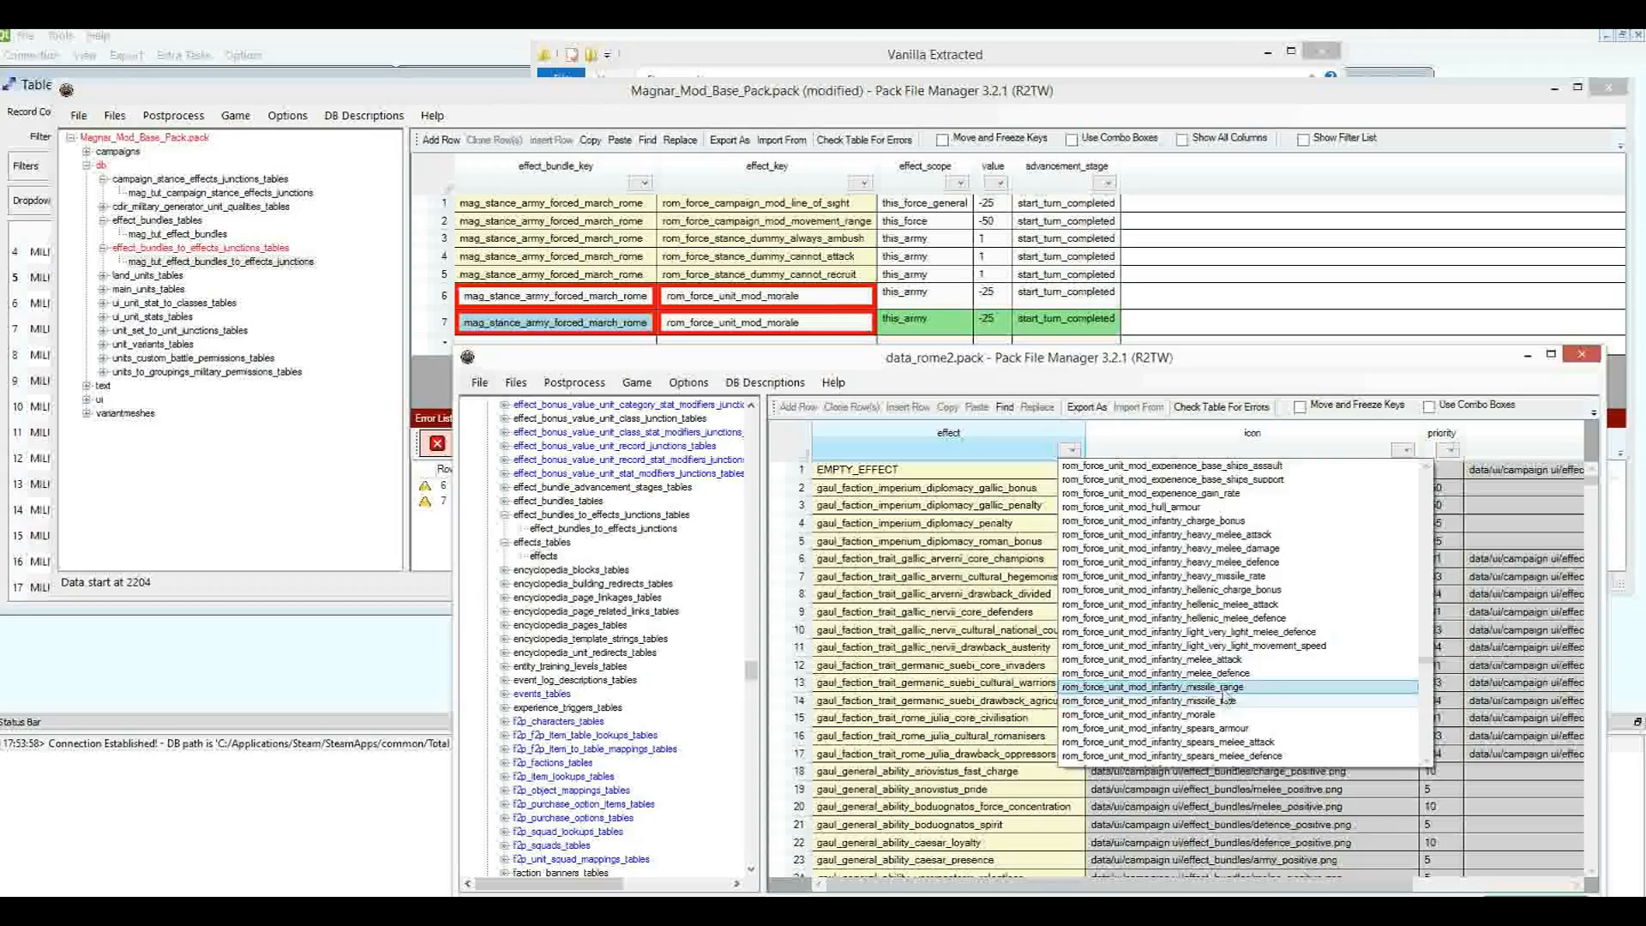
# Filter the vanilla effects table's effect column to rom_force_campaign_mod_upkeep_land.
pyautogui.scroll(4, 1211, 678)
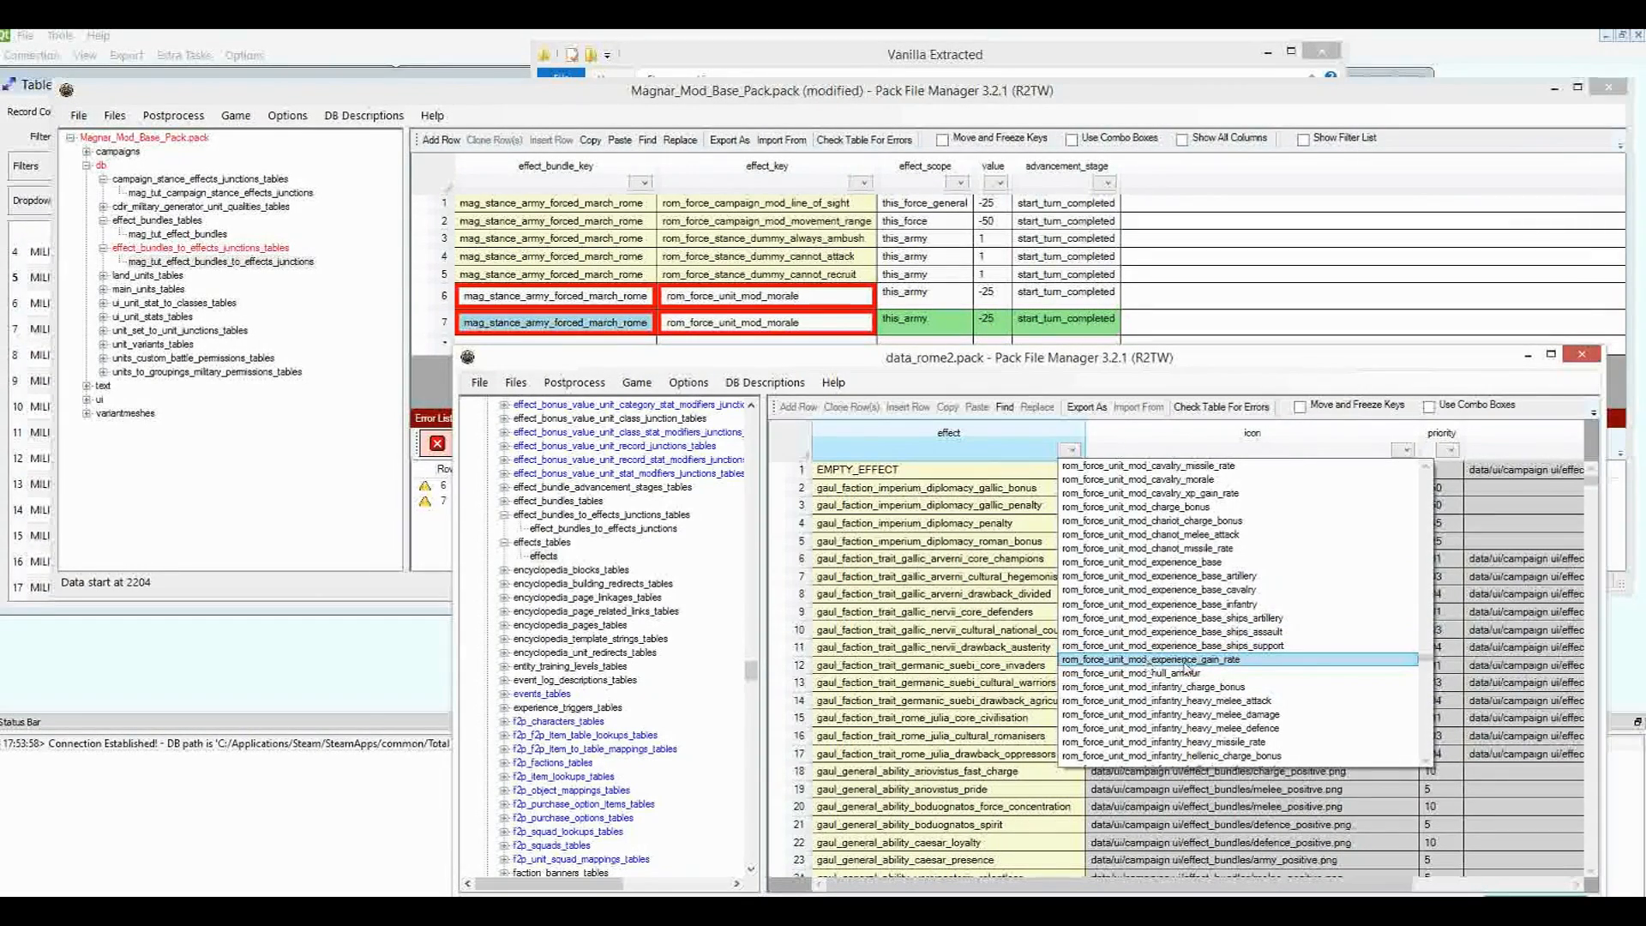
pyautogui.scroll(1, 1186, 660)
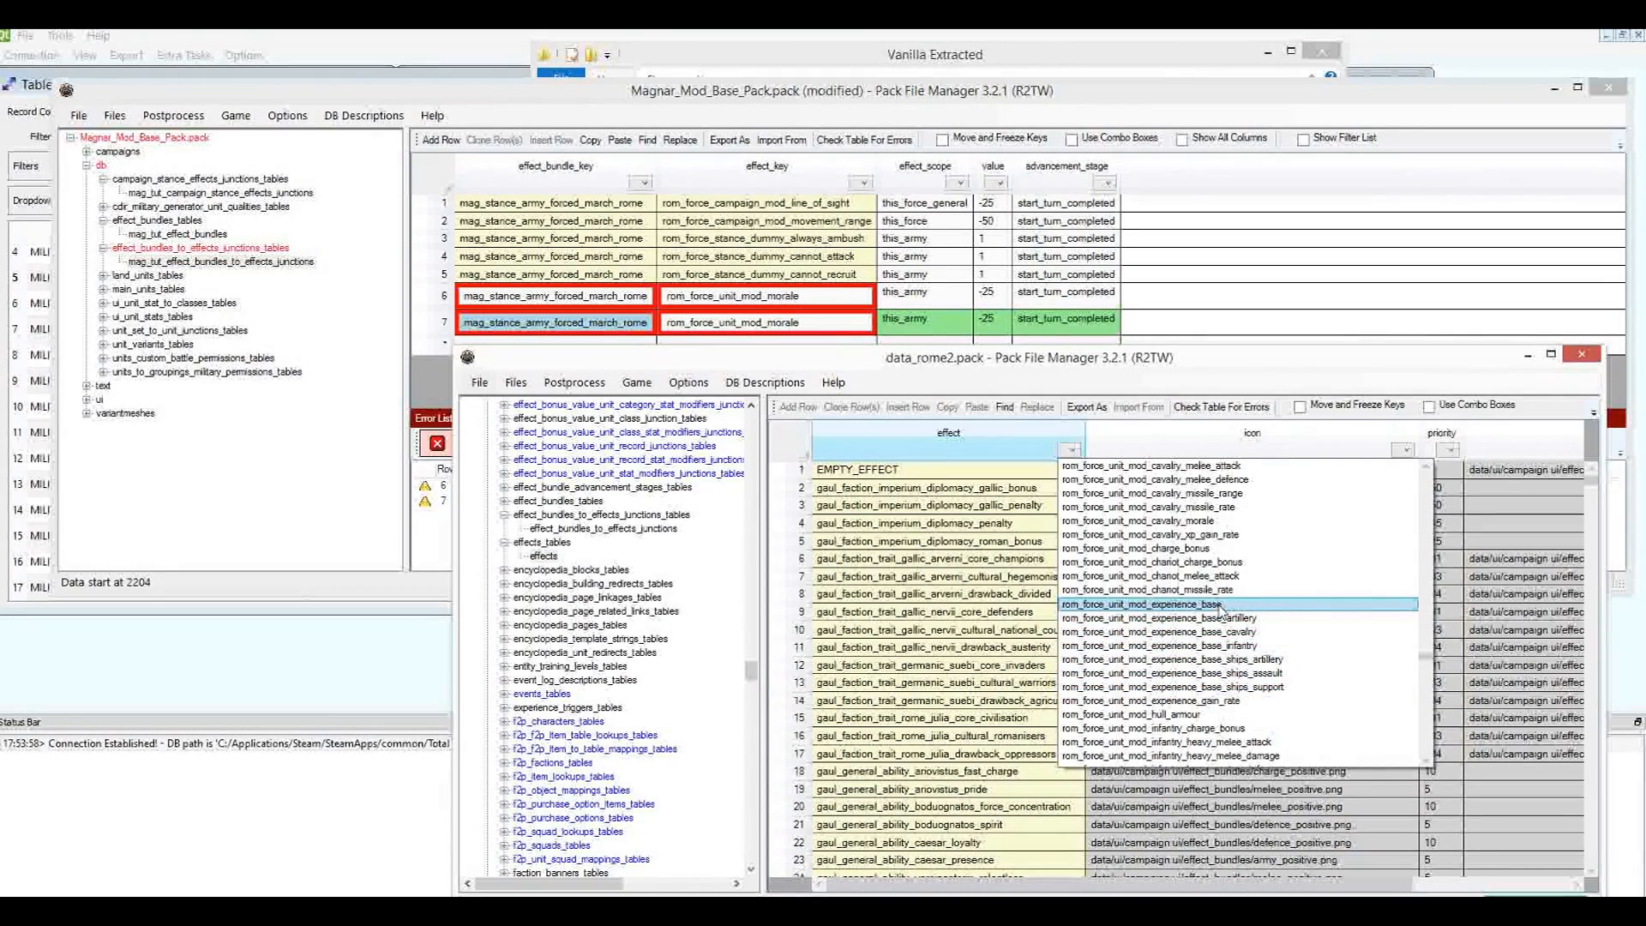
pyautogui.scroll(1, 1215, 617)
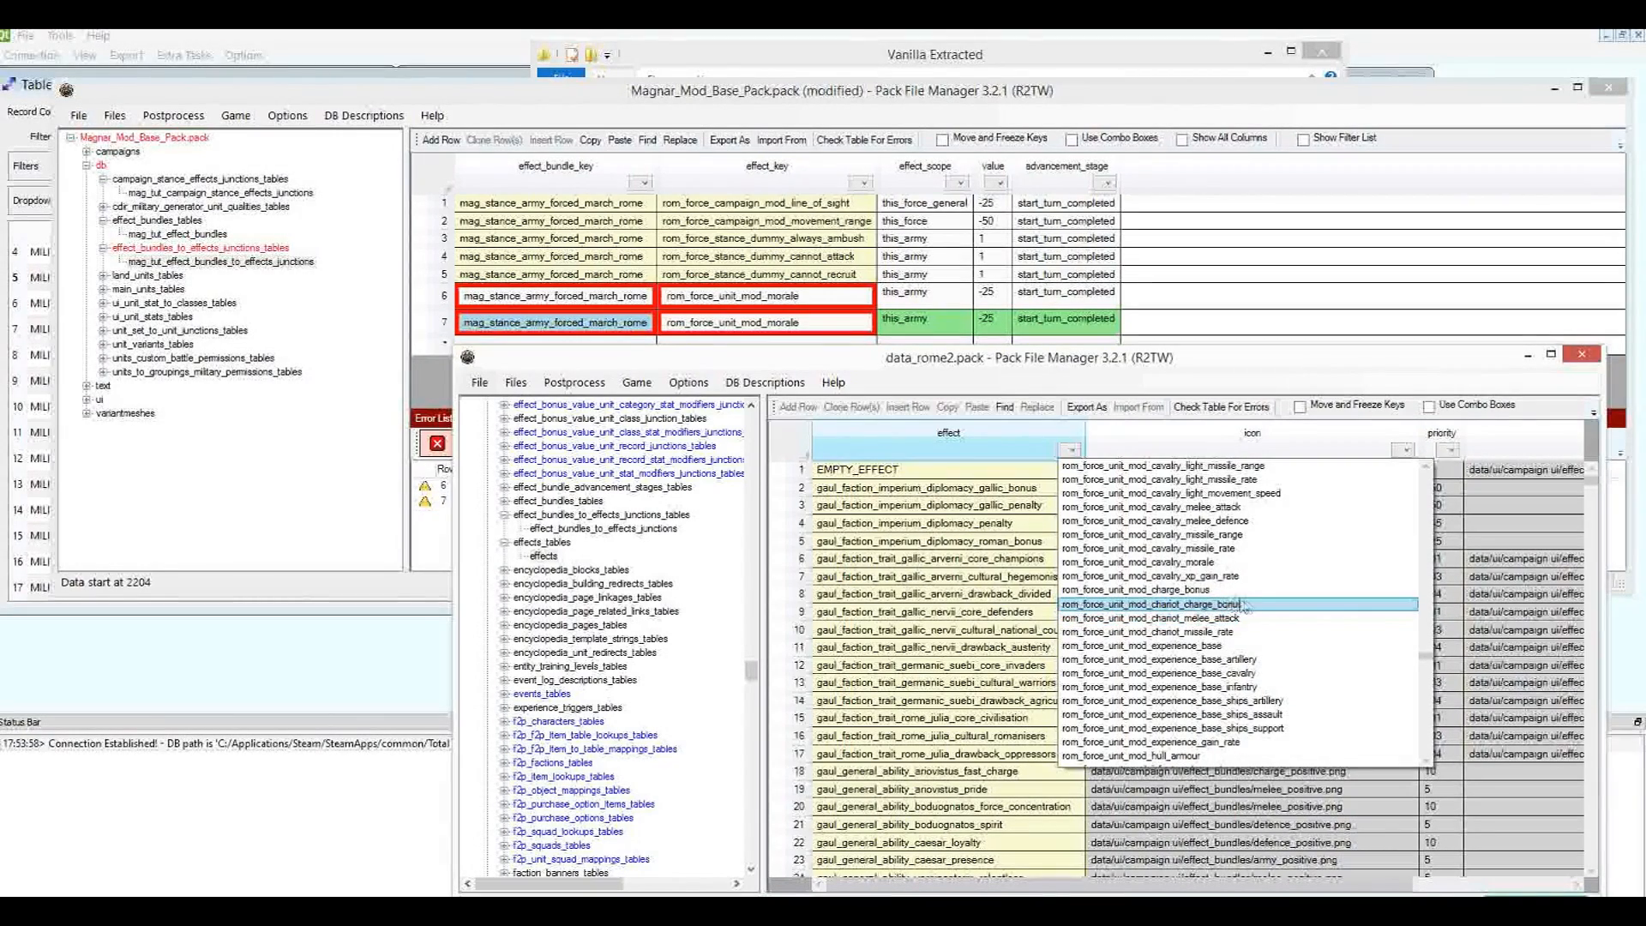
pyautogui.scroll(3, 1253, 624)
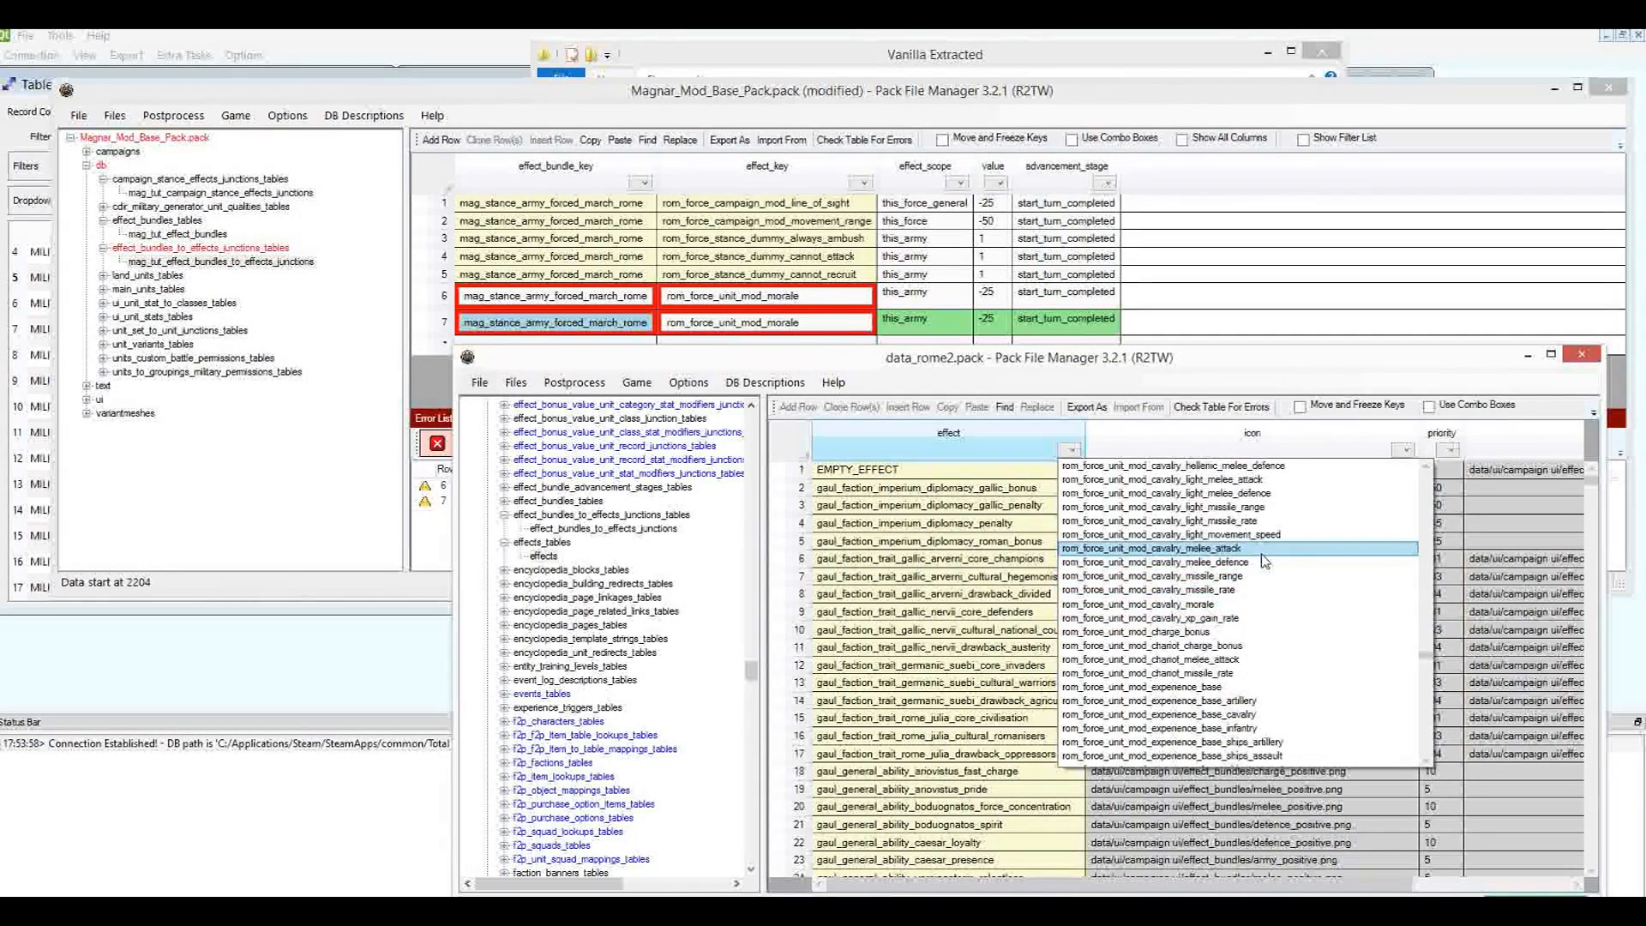
pyautogui.scroll(6, 1262, 562)
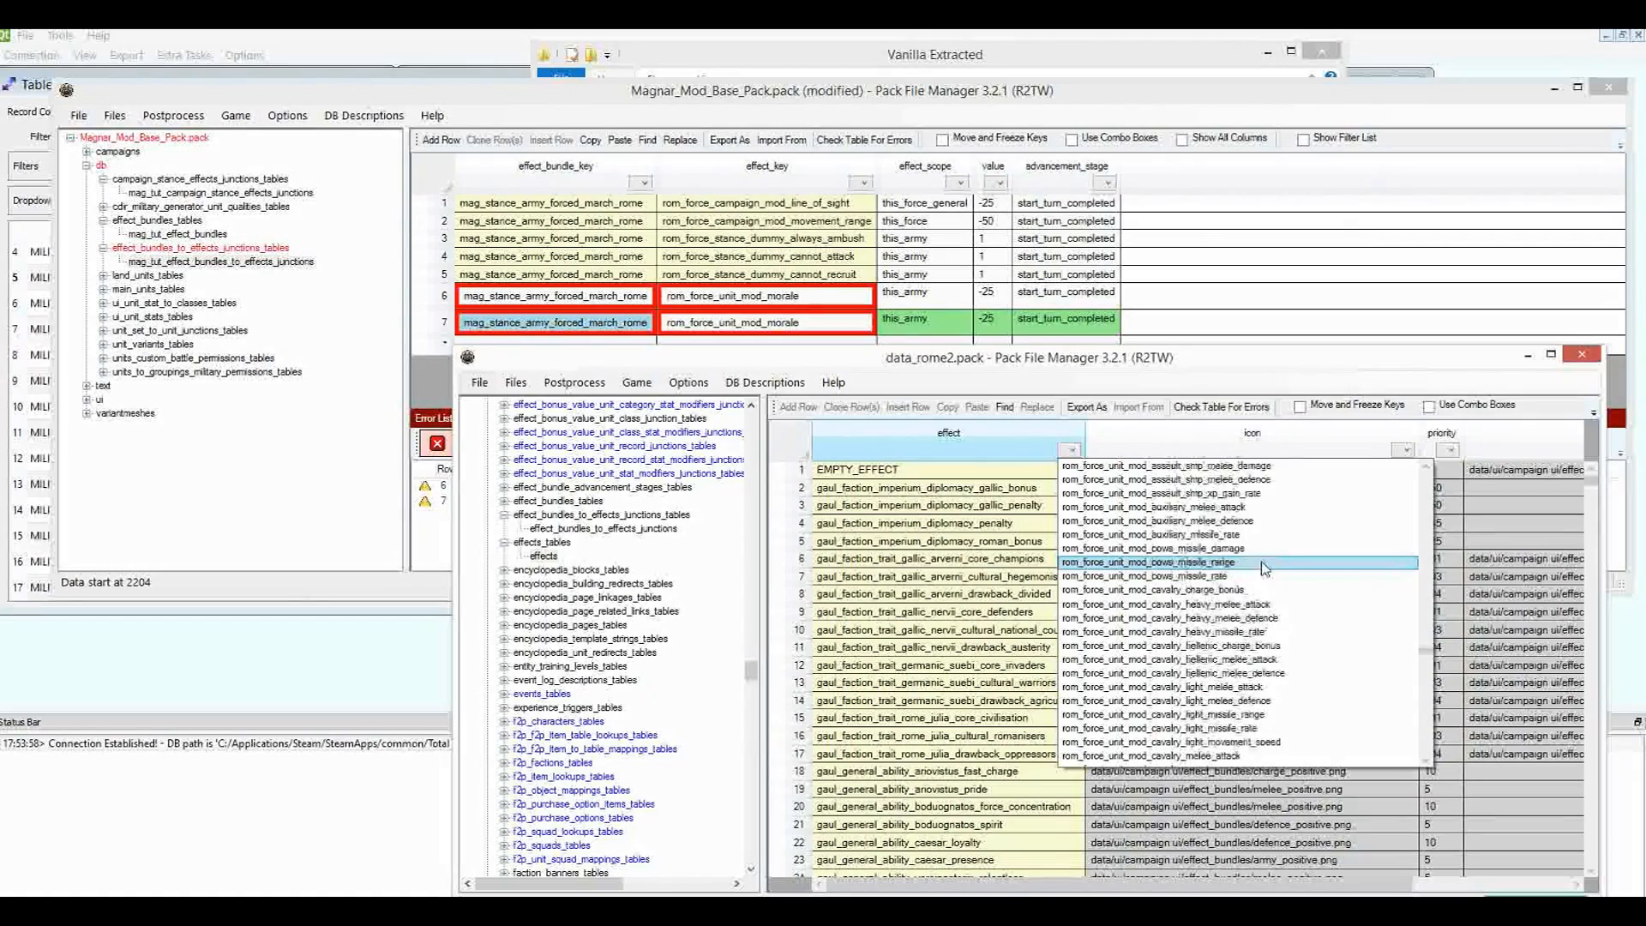
pyautogui.scroll(2, 1262, 567)
pyautogui.scroll(1, 1217, 514)
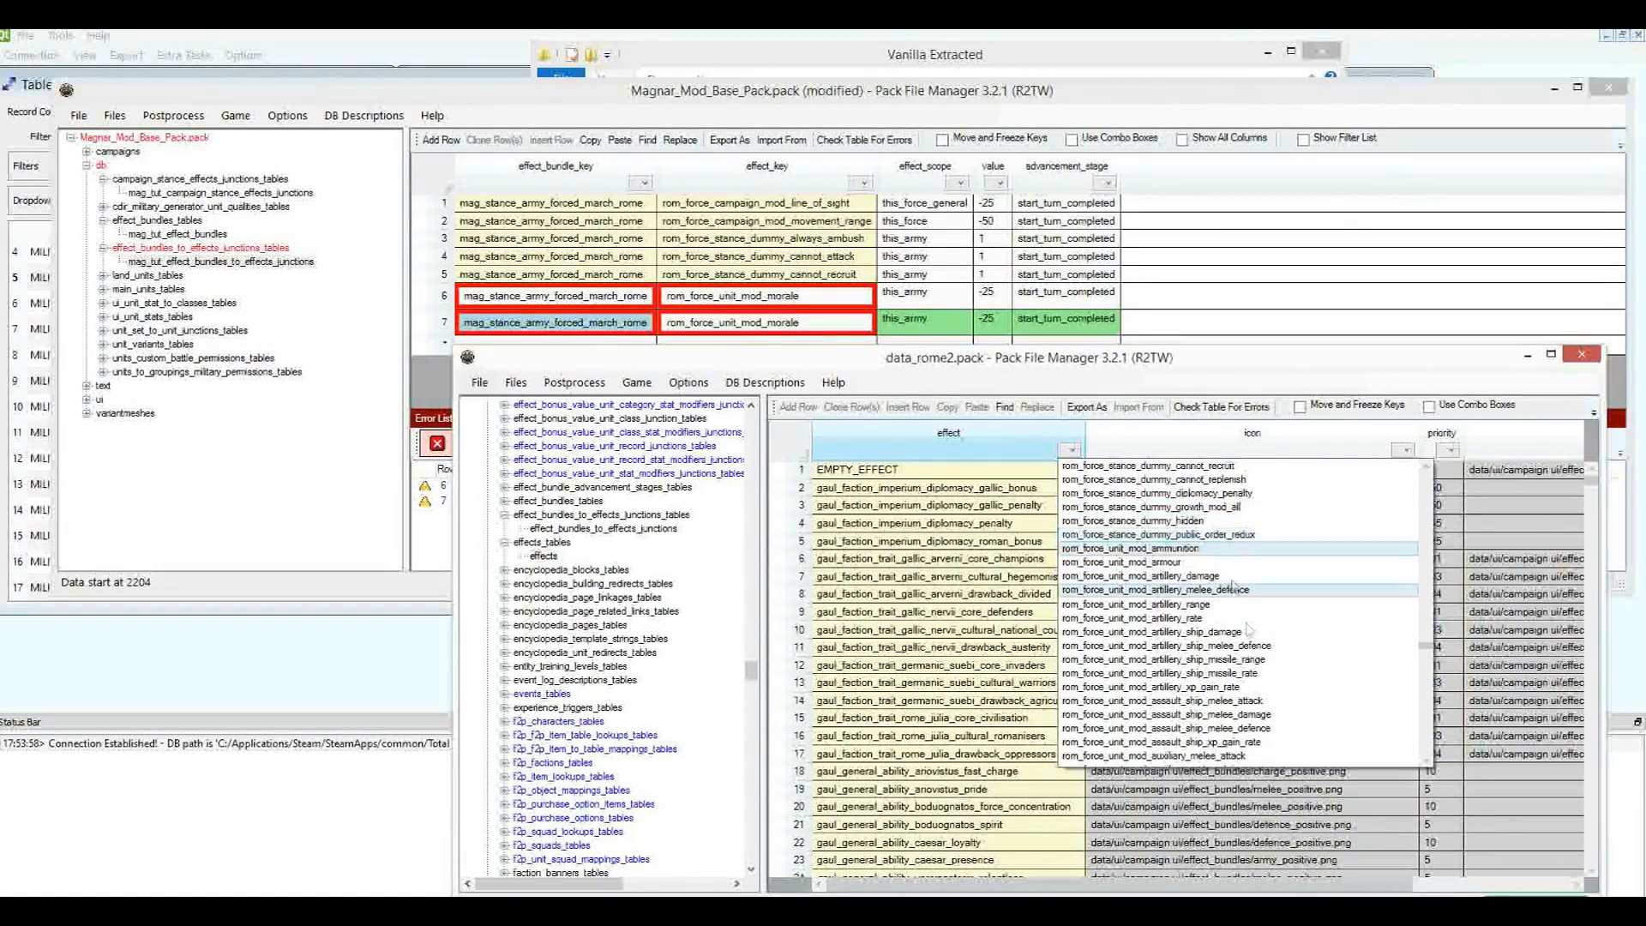
pyautogui.scroll(2, 1243, 650)
pyautogui.scroll(3, 1234, 643)
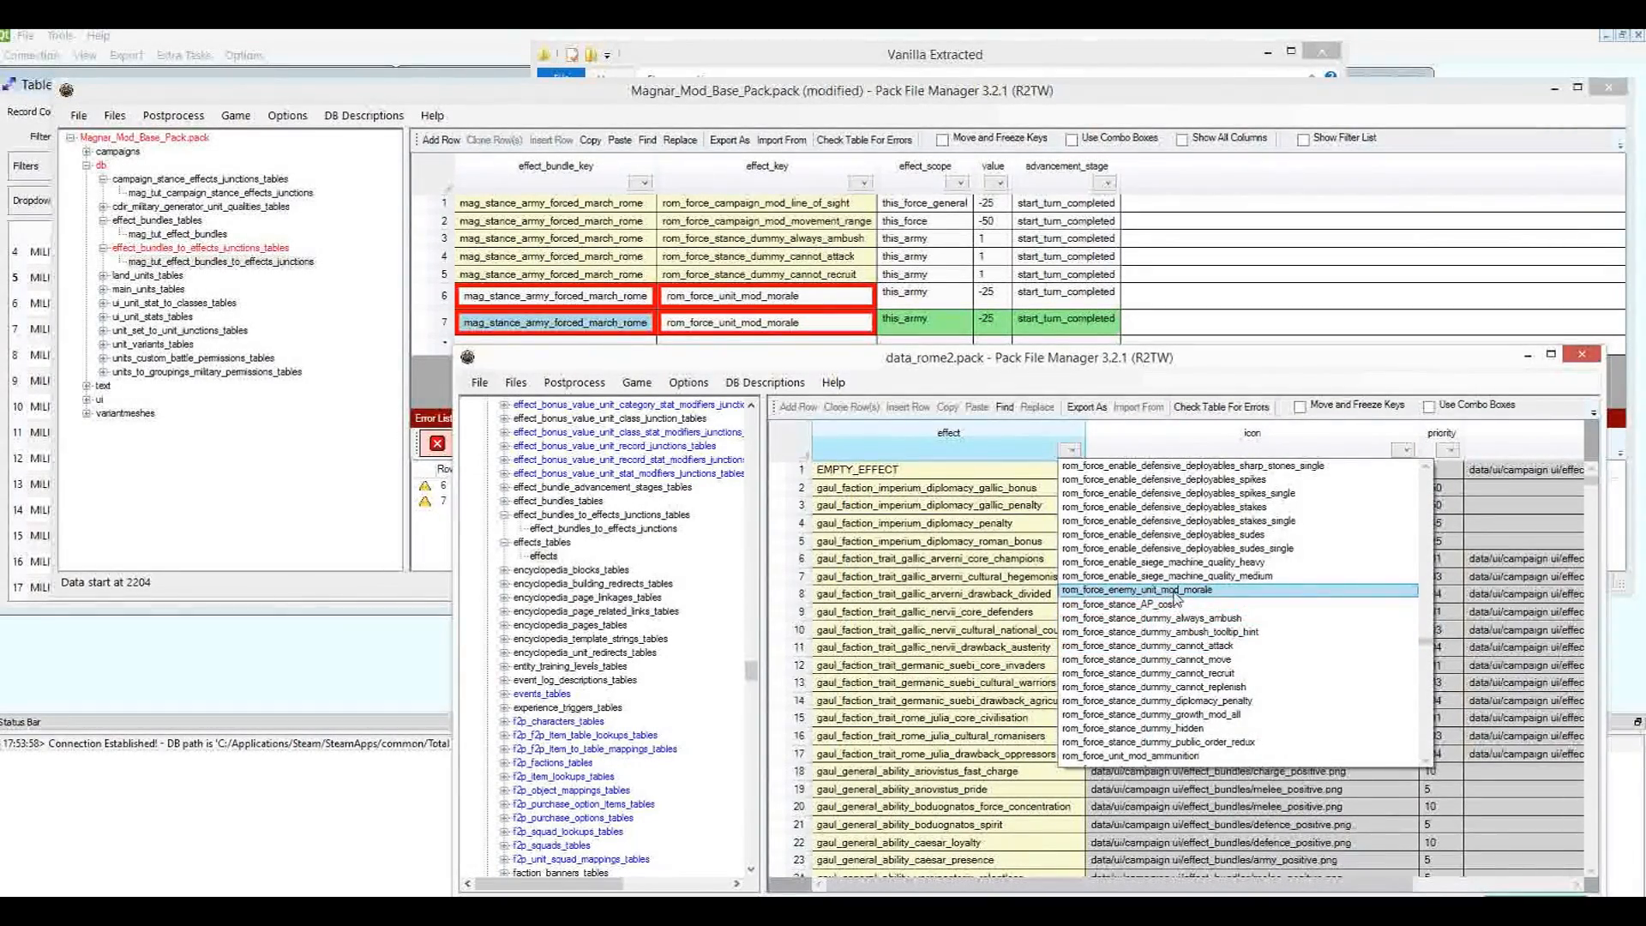
pyautogui.scroll(10, 1176, 597)
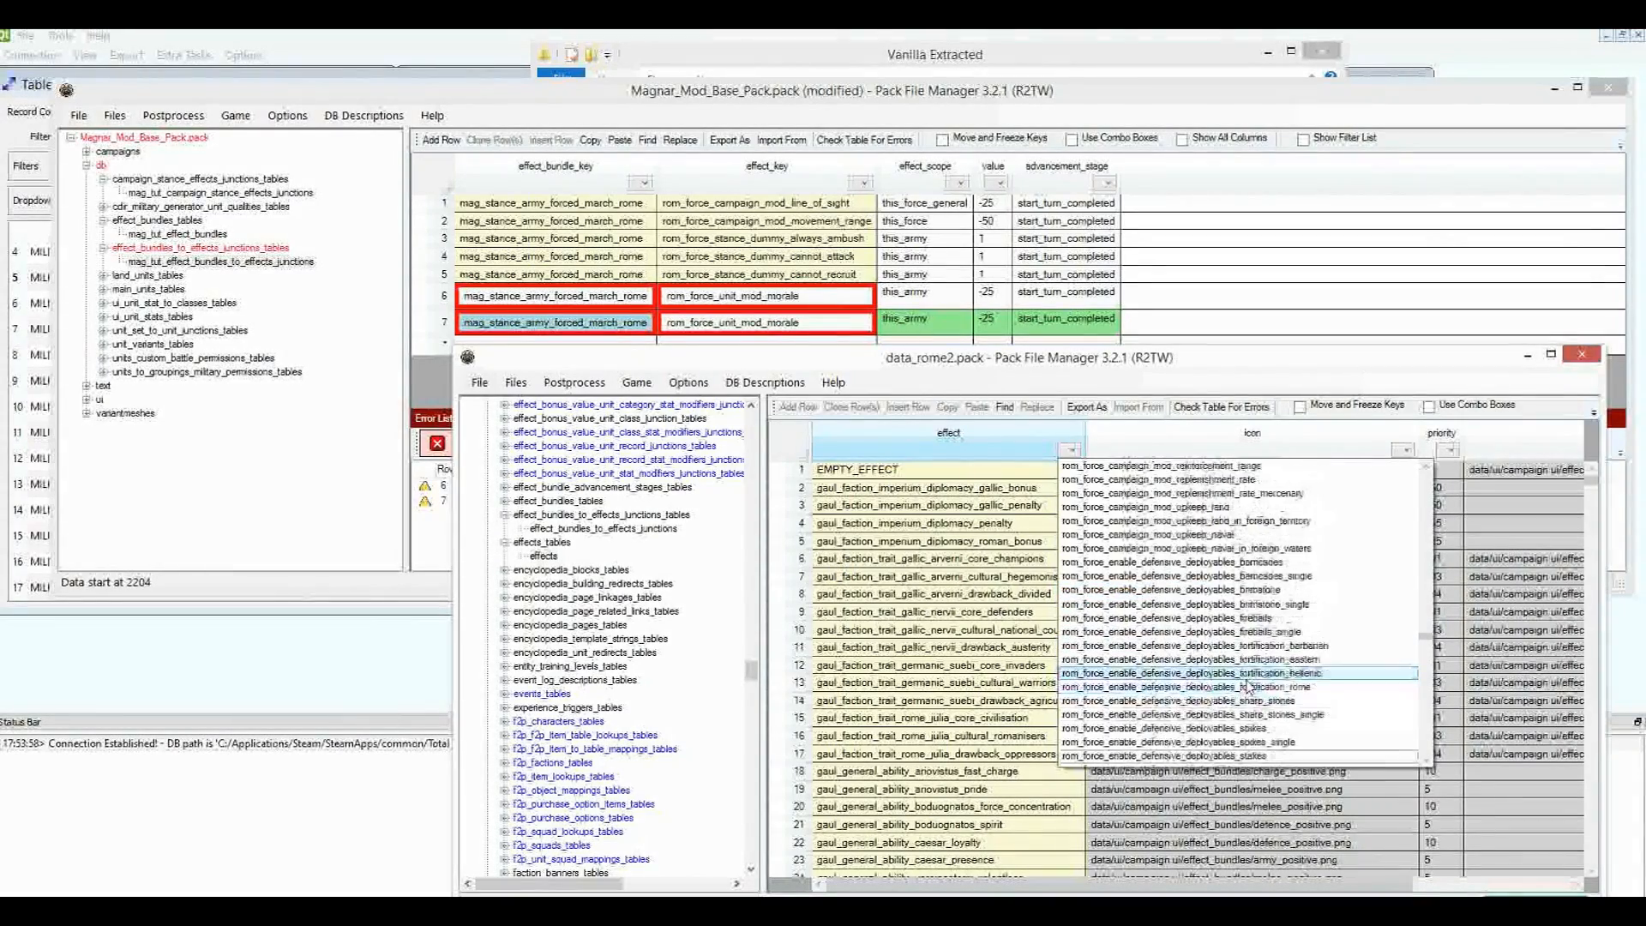
pyautogui.scroll(1, 1240, 686)
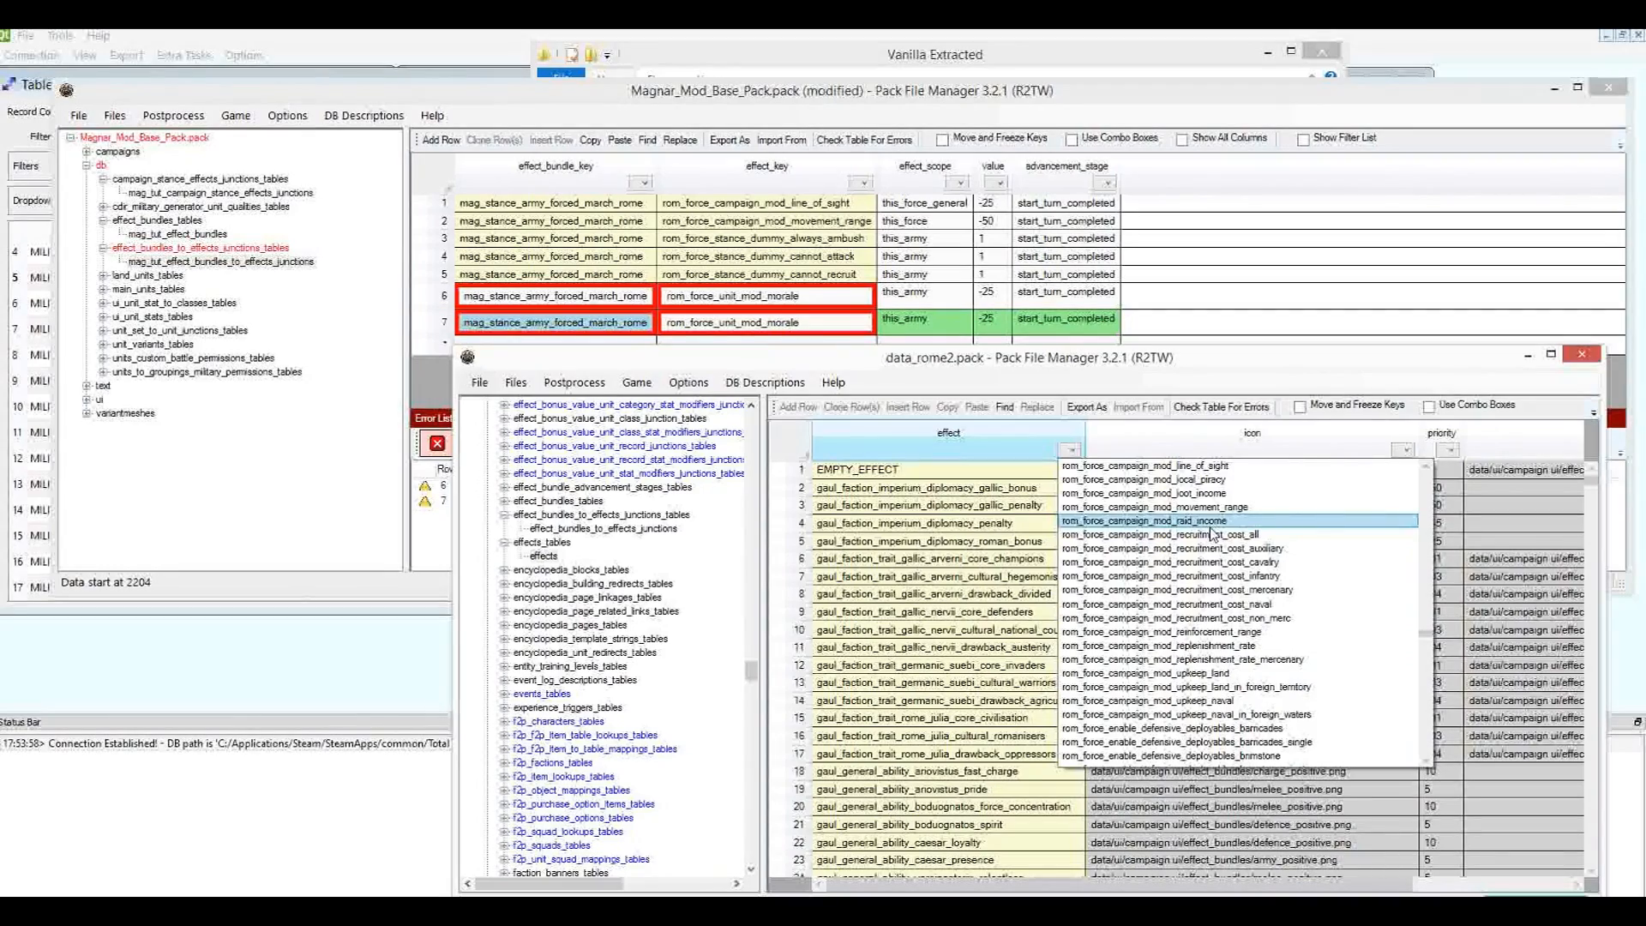
pyautogui.scroll(3, 1243, 531)
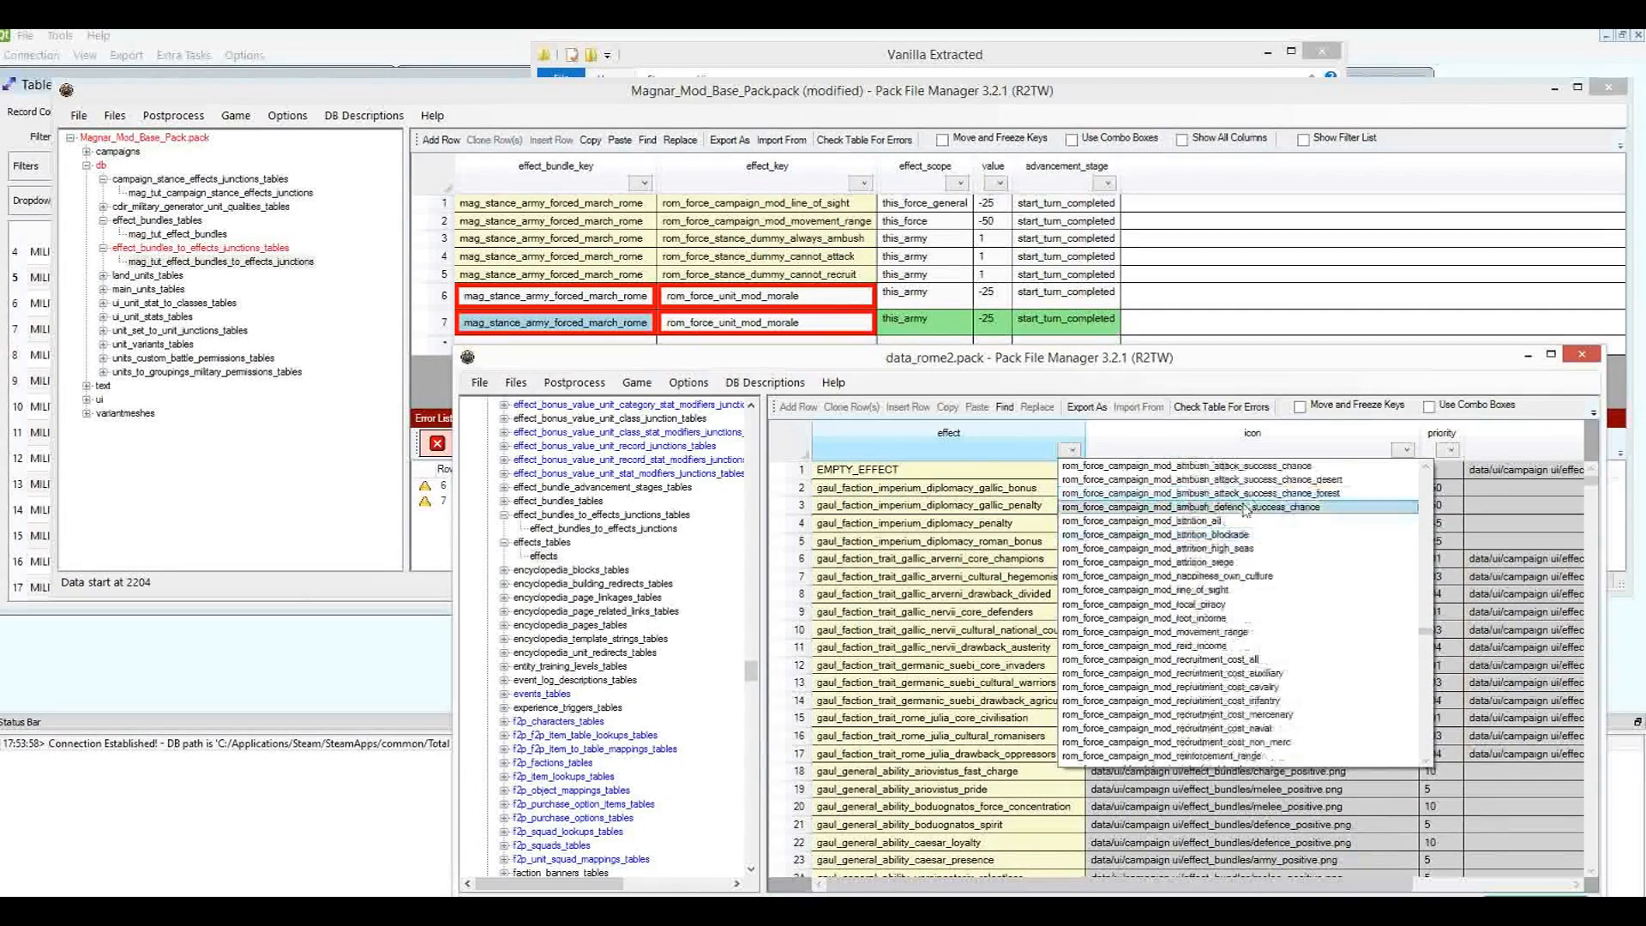
pyautogui.scroll(-2, 1247, 561)
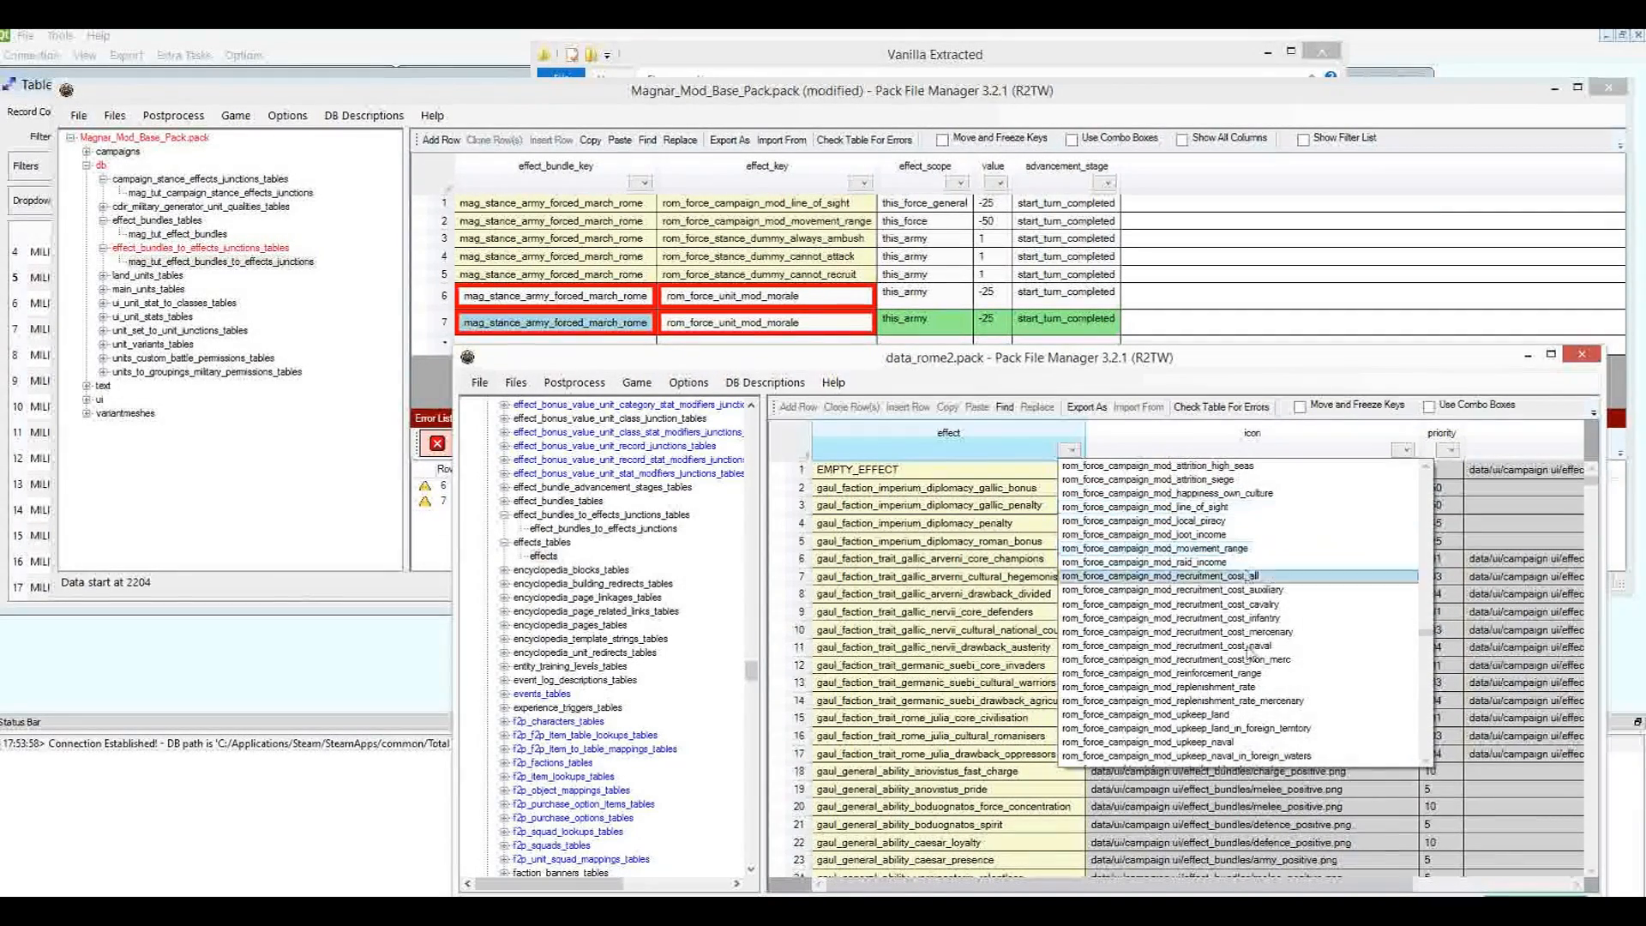
pyautogui.click(1076, 714)
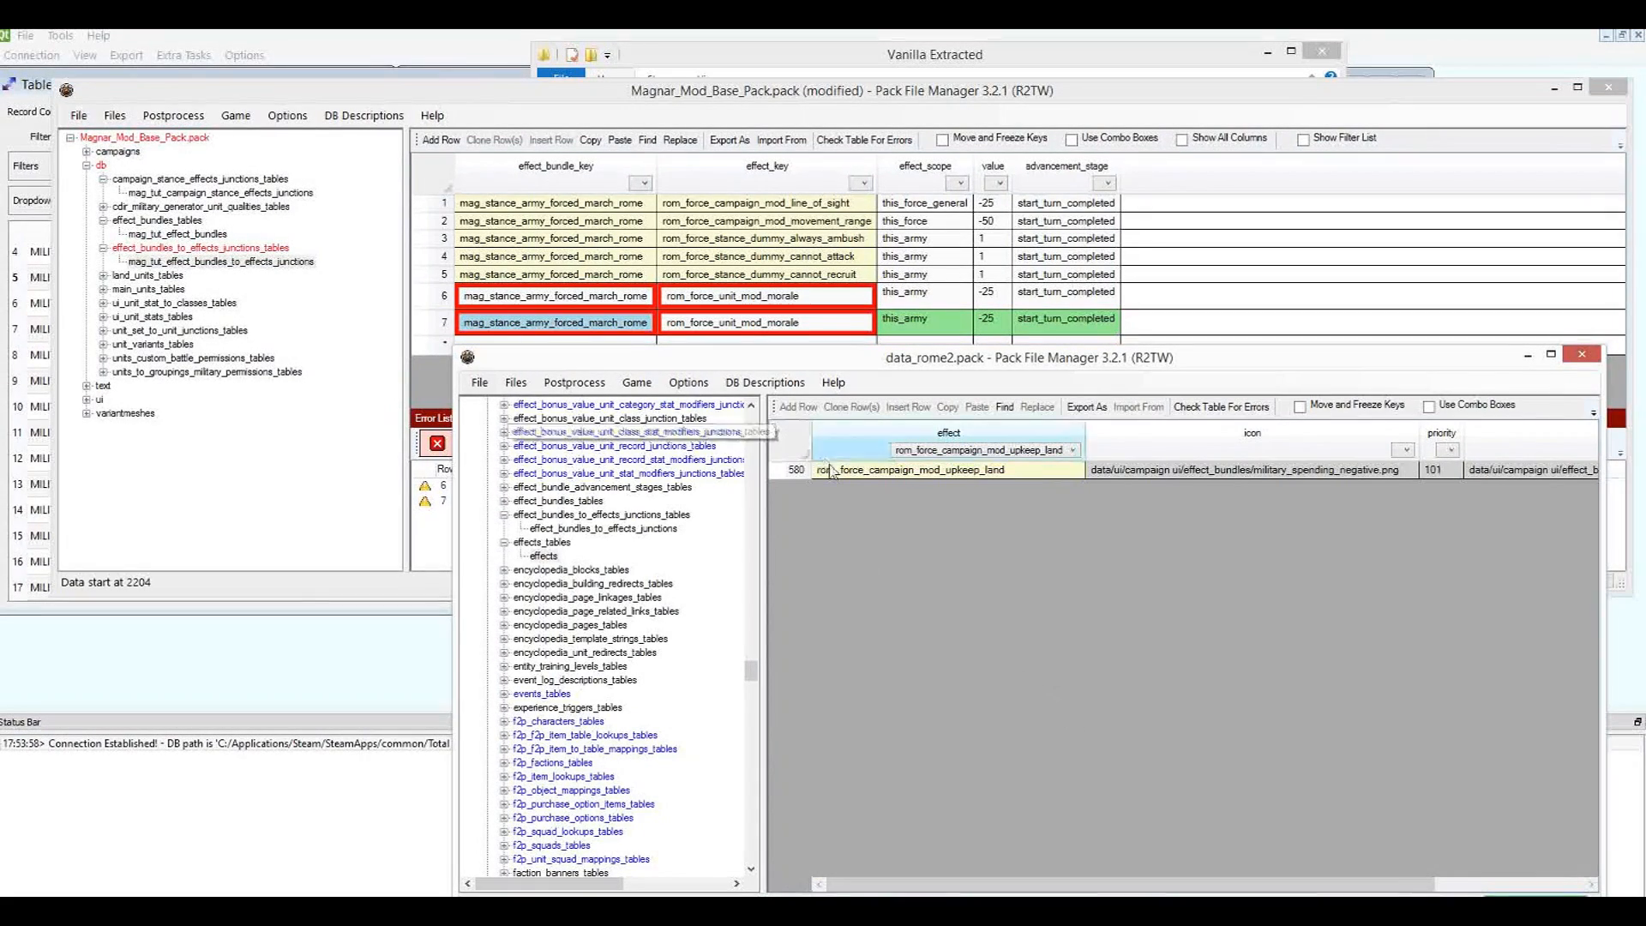
# Copy the rom_force_campaign_mod_upkeep_land key into the effect_key of the cloned last row in the mod pack's Roman forced march bundle.
pyautogui.click(1006, 477)
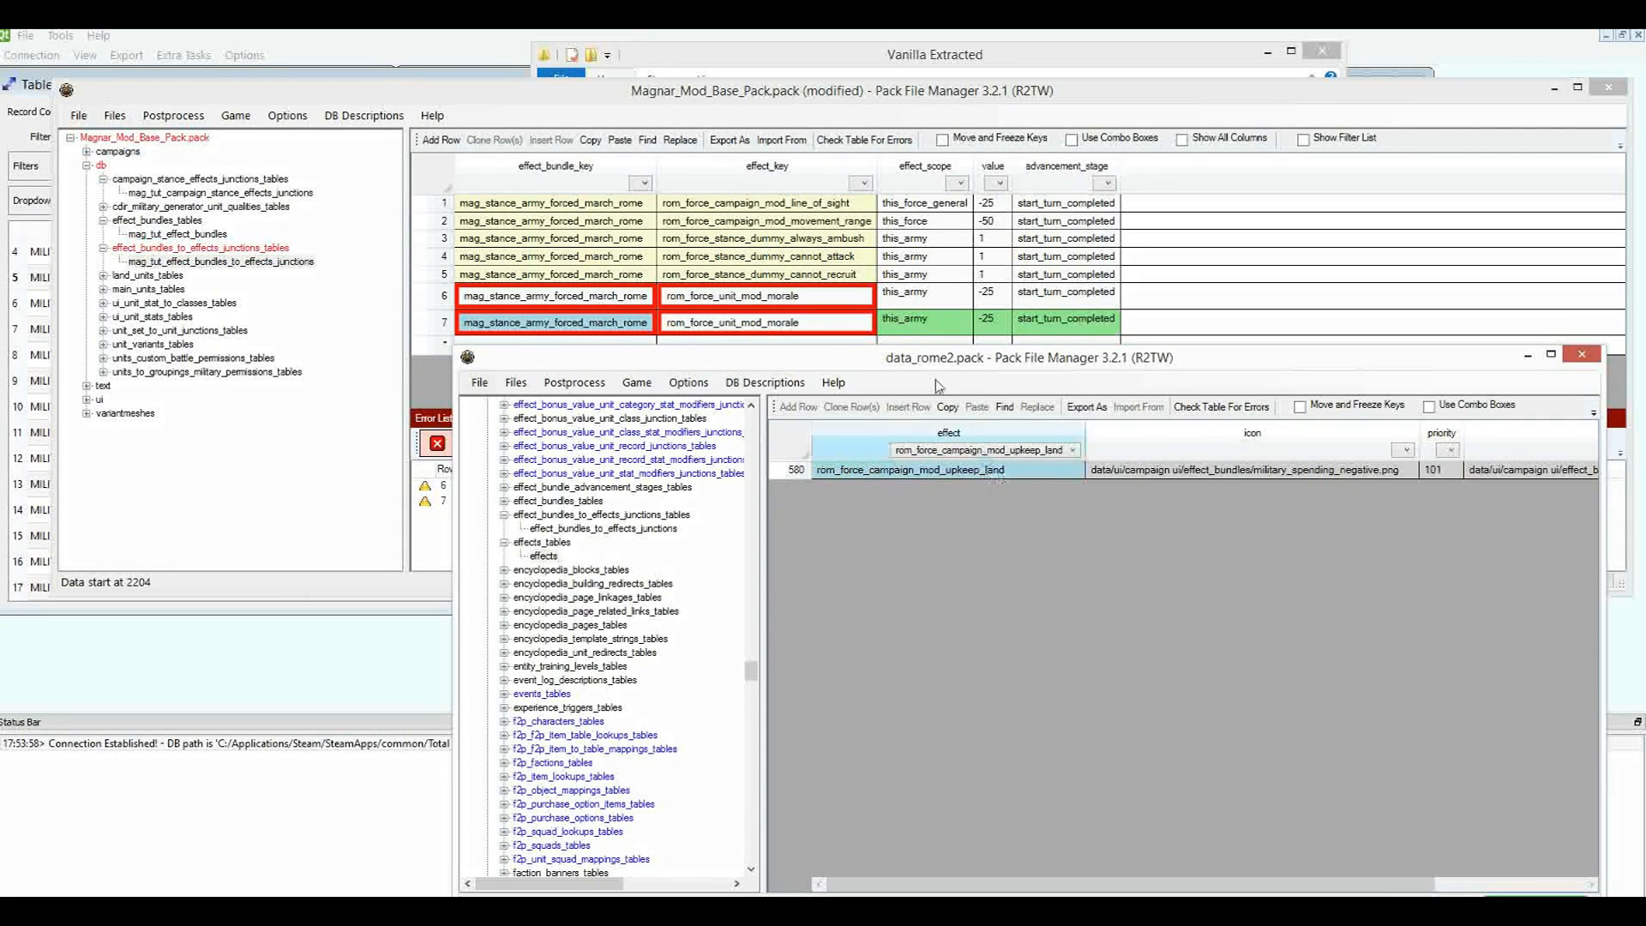
pyautogui.click(942, 257)
pyautogui.doubleClick(823, 323)
pyautogui.write('rom_force_campaign_mod_upkeep_land')
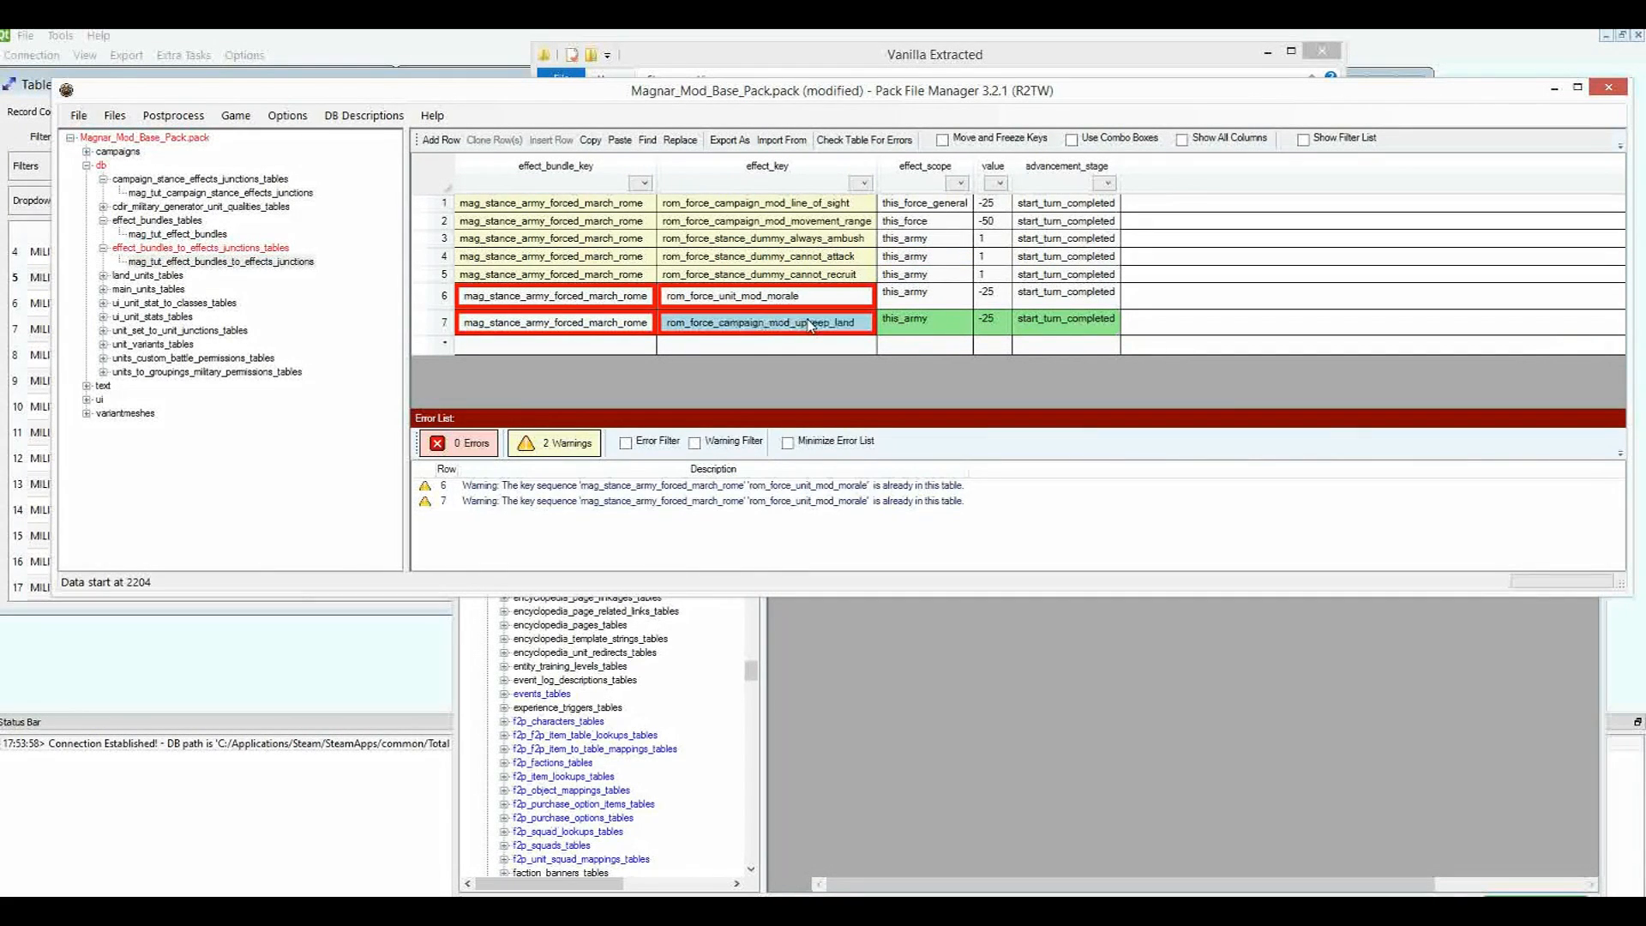
pyautogui.click(1001, 280)
pyautogui.click(988, 332)
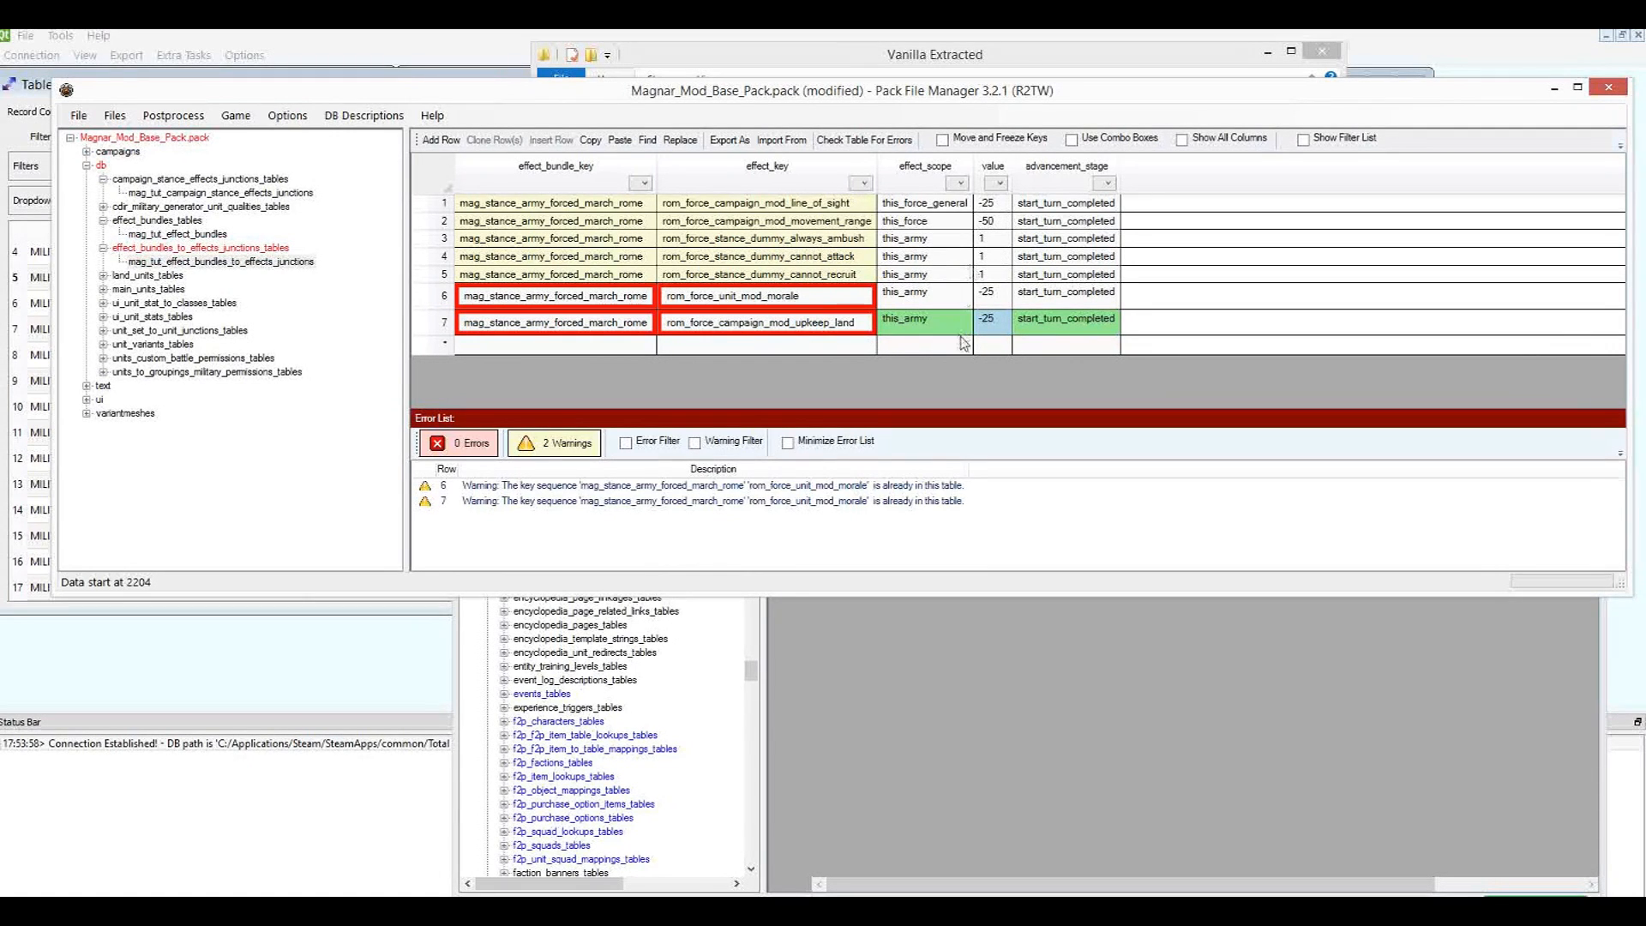
pyautogui.click(949, 277)
pyautogui.click(999, 322)
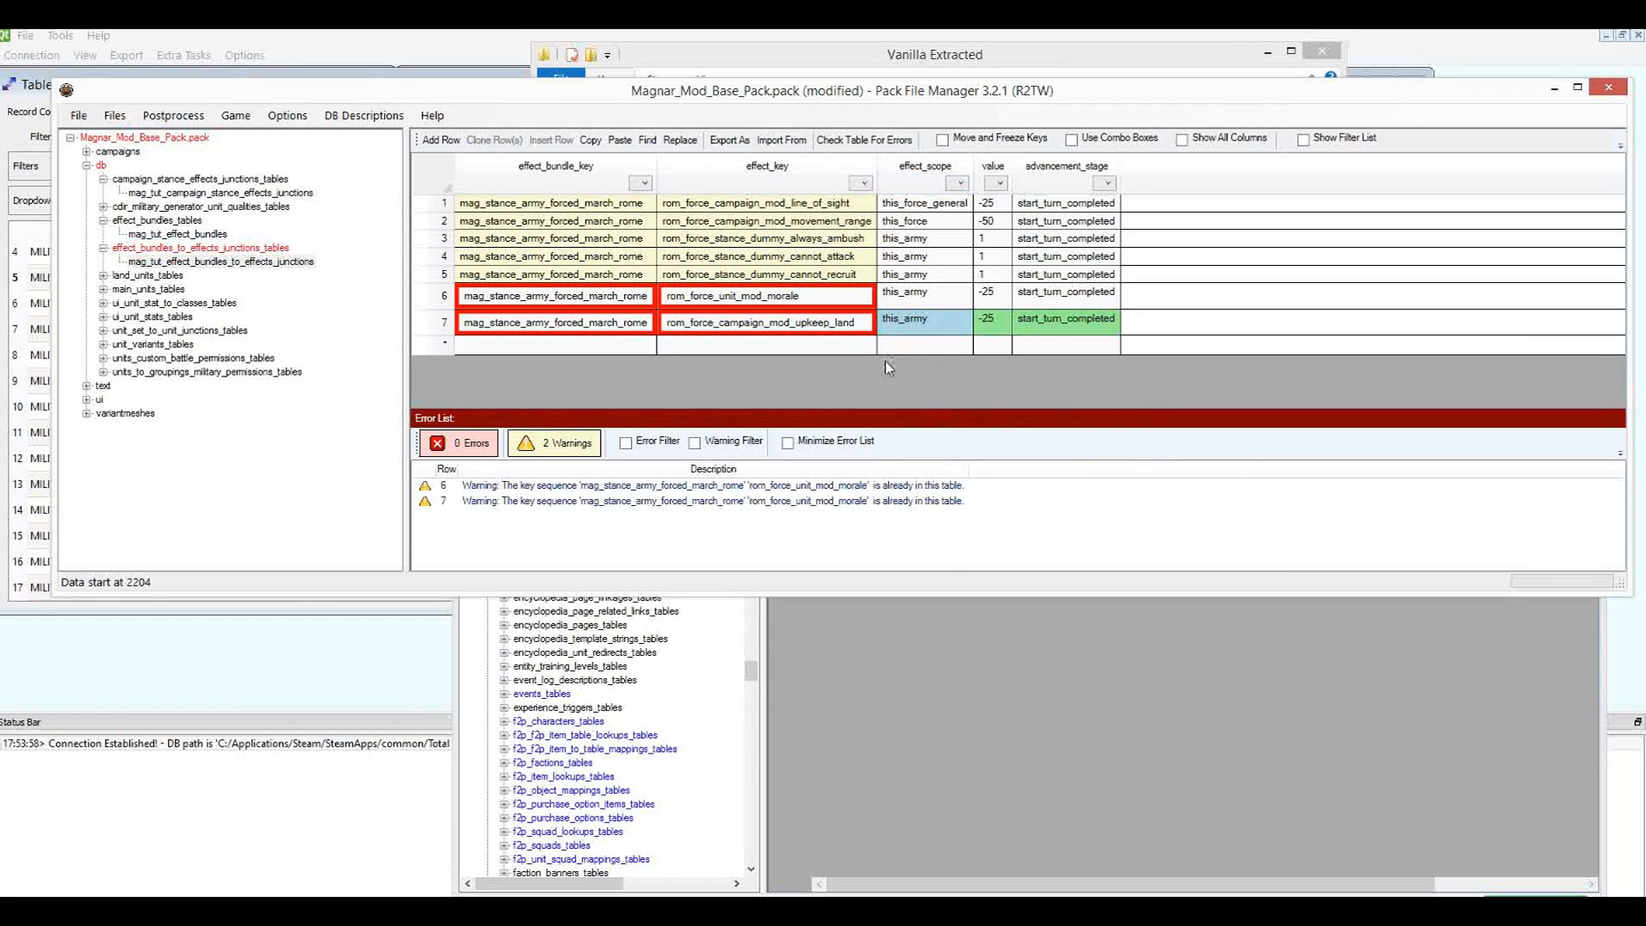
pyautogui.click(757, 686)
pyautogui.moveTo(754, 673); pyautogui.dragTo(753, 422)
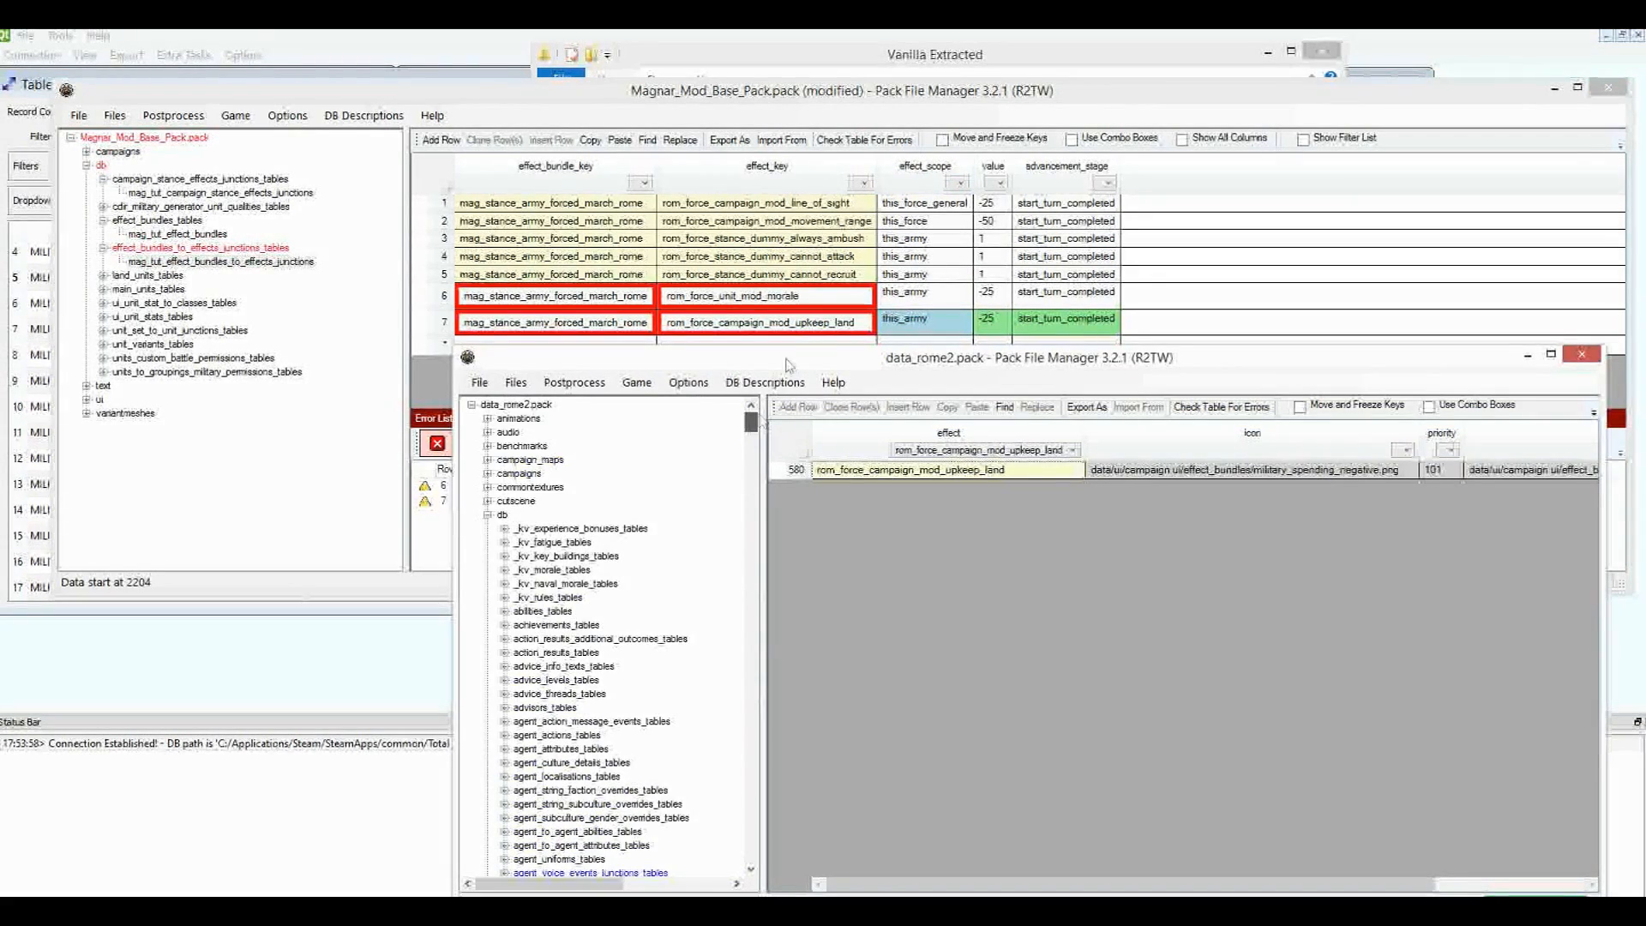
pyautogui.moveTo(753, 423)
pyautogui.mouseDown()
pyautogui.moveTo(756, 446)
pyautogui.moveTo(756, 431)
pyautogui.mouseUp()
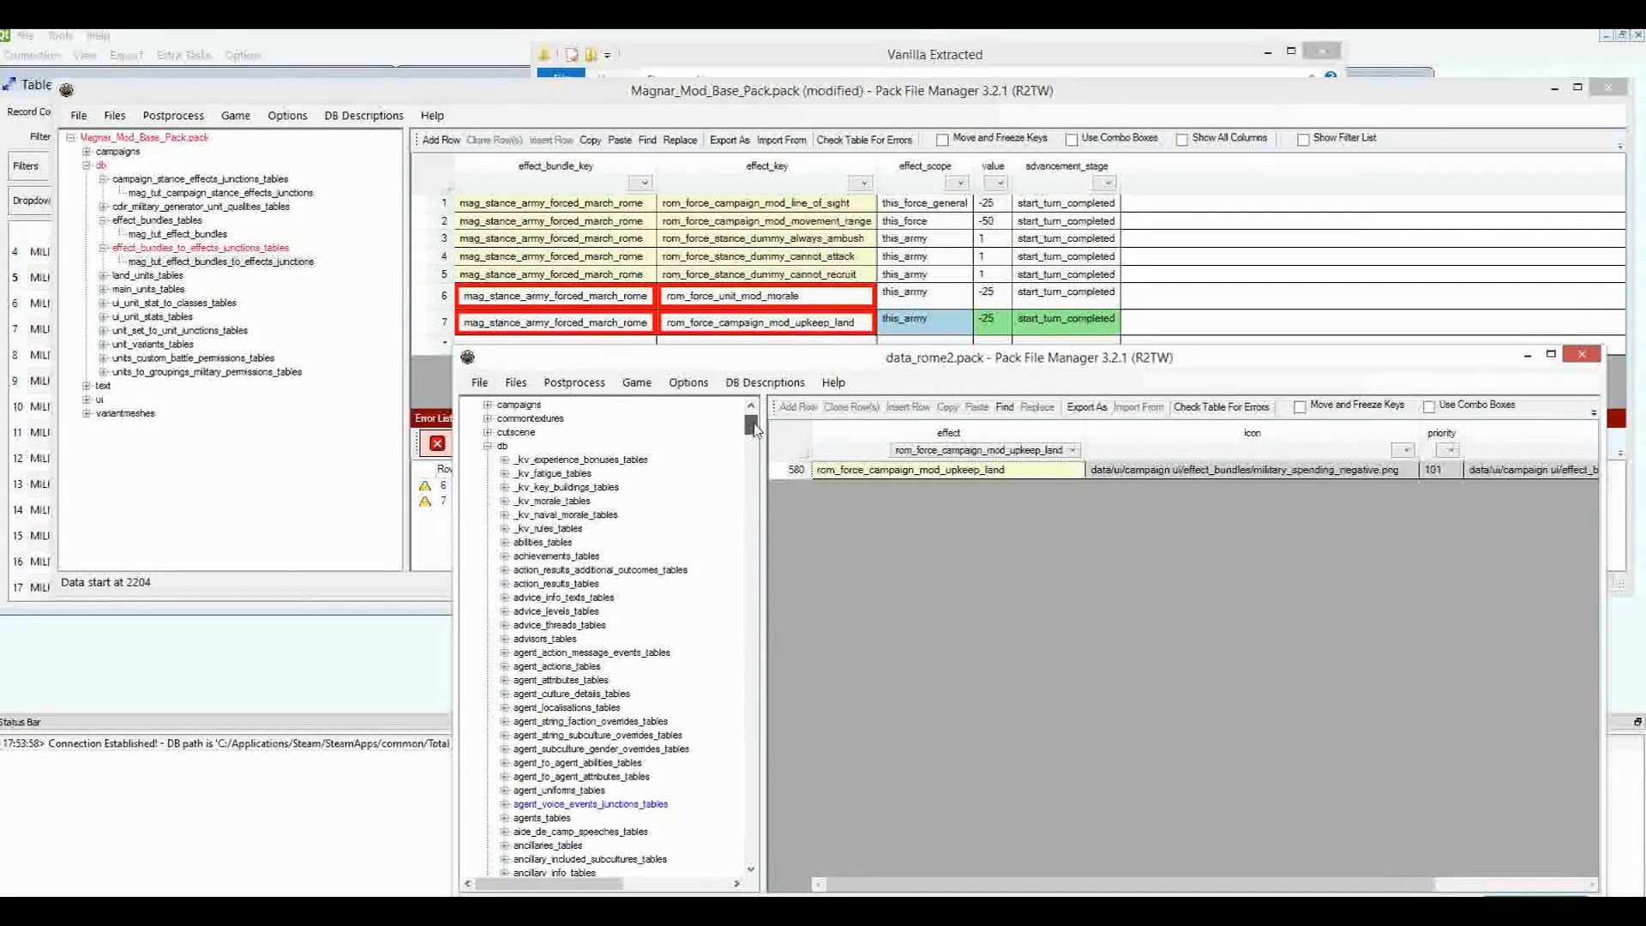
pyautogui.click(935, 243)
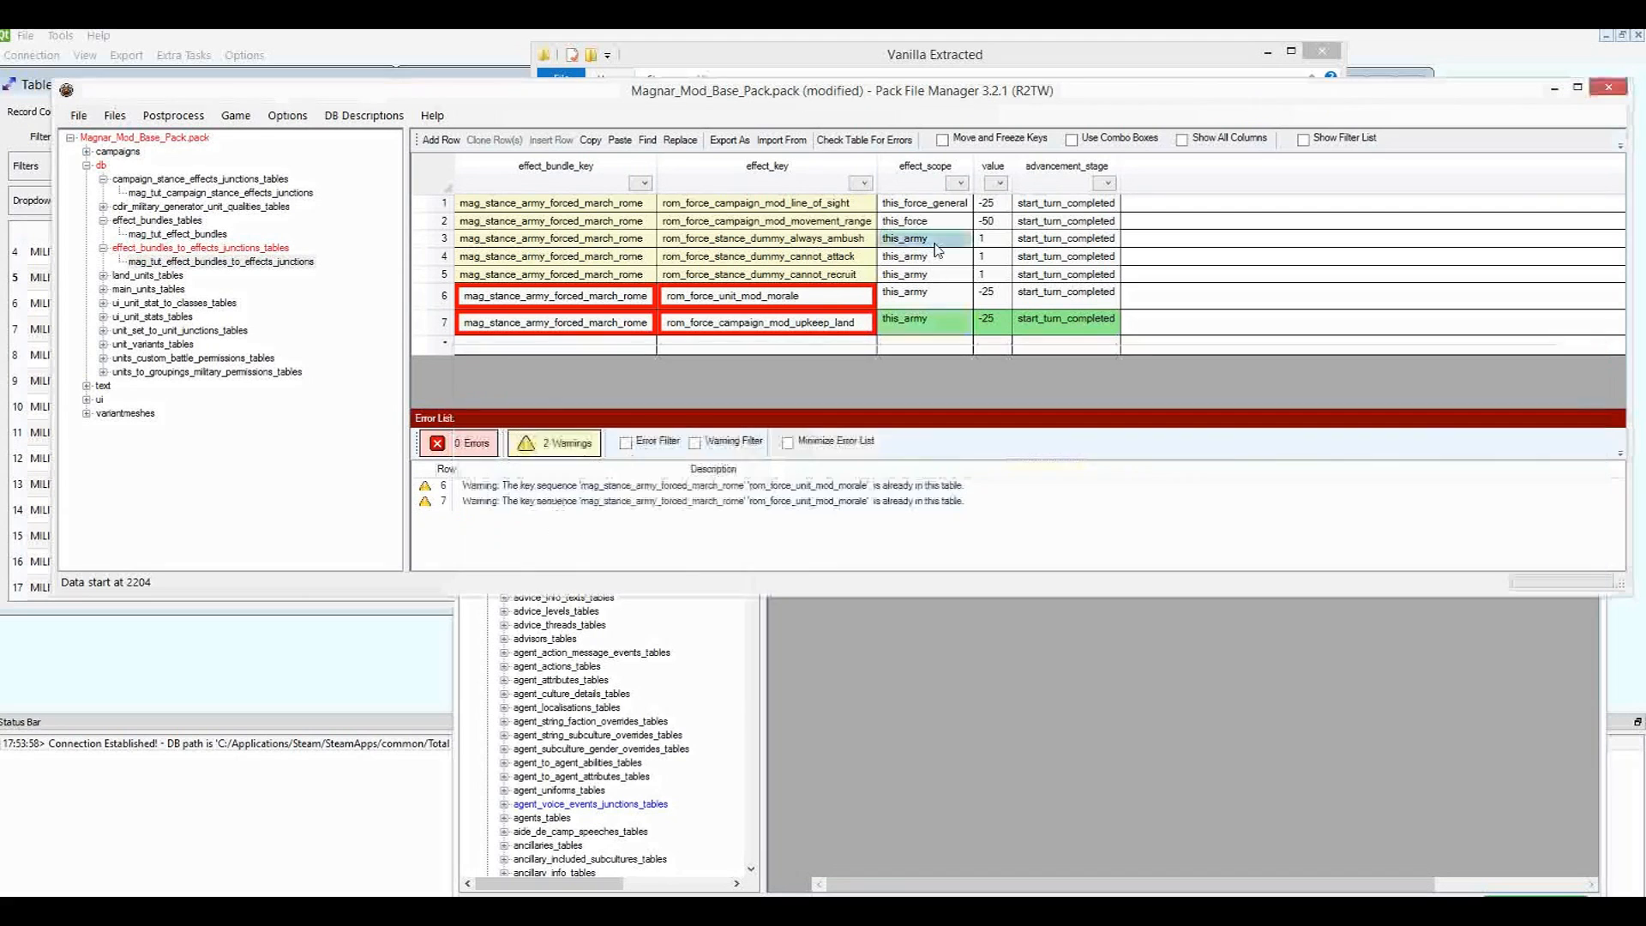
pyautogui.click(881, 624)
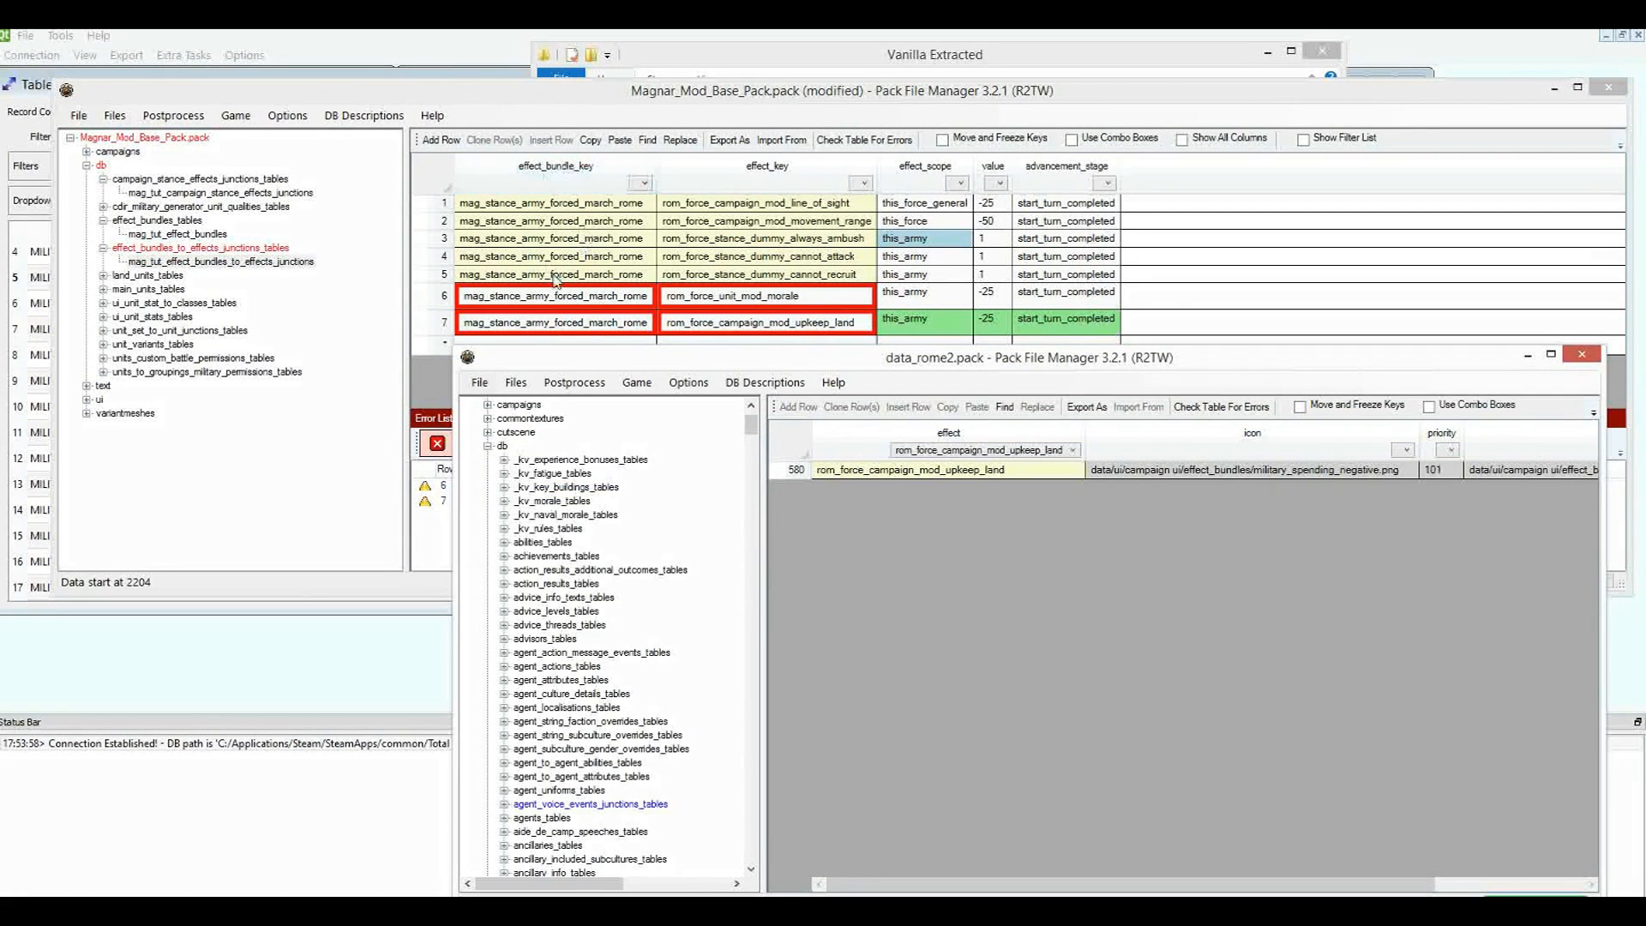
pyautogui.click(558, 226)
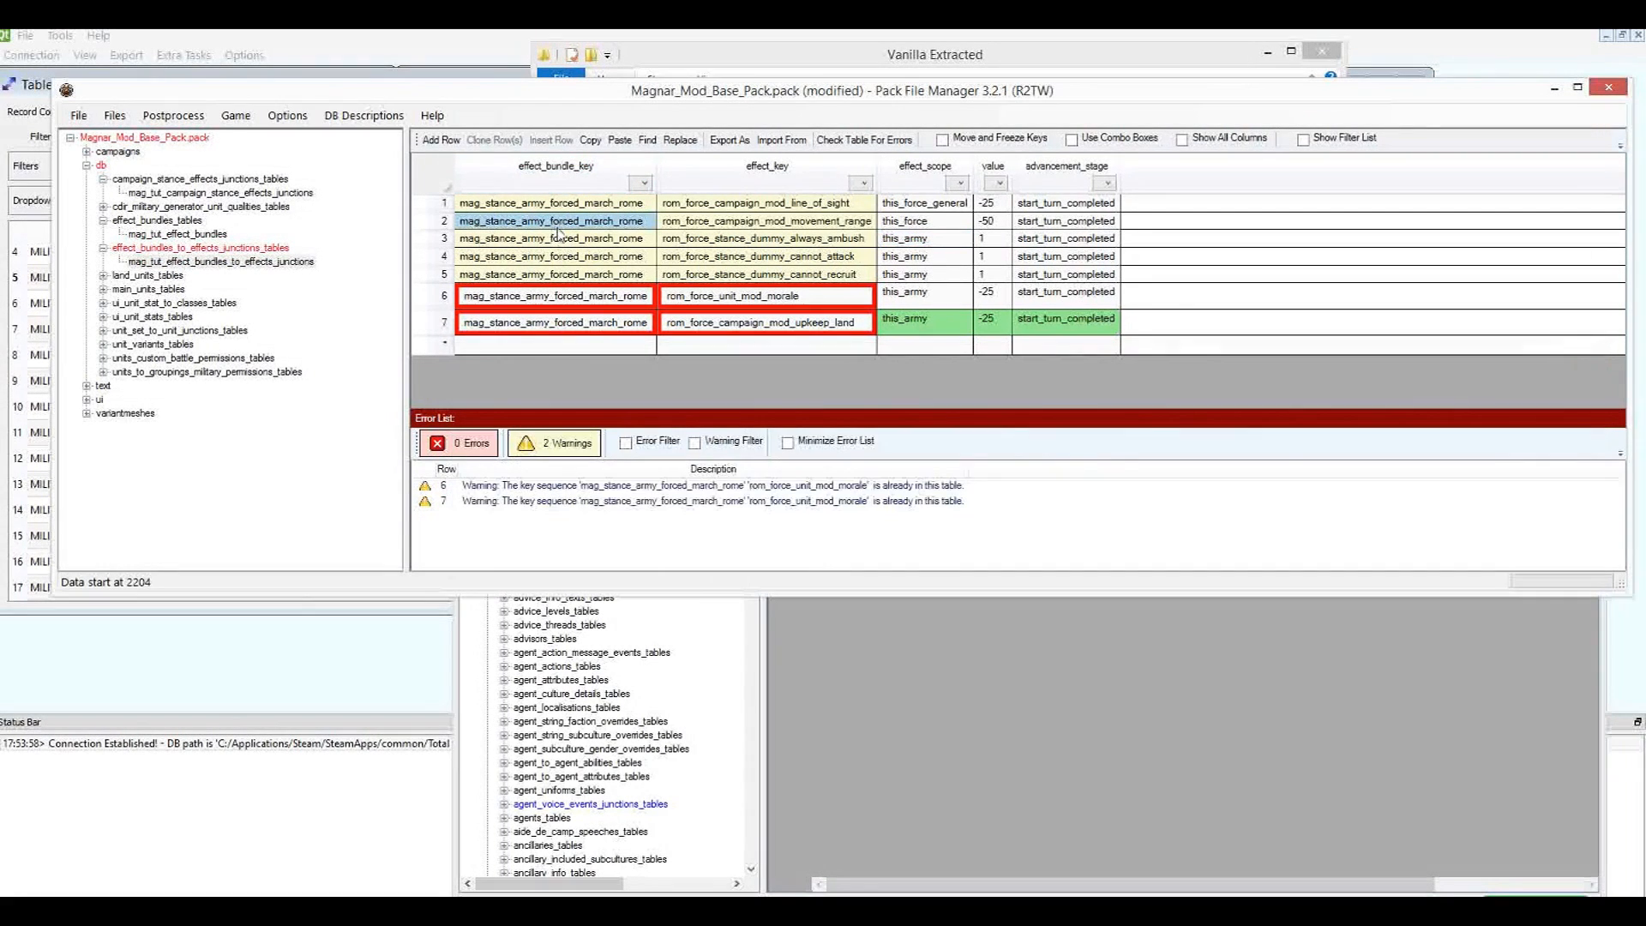
pyautogui.click(756, 320)
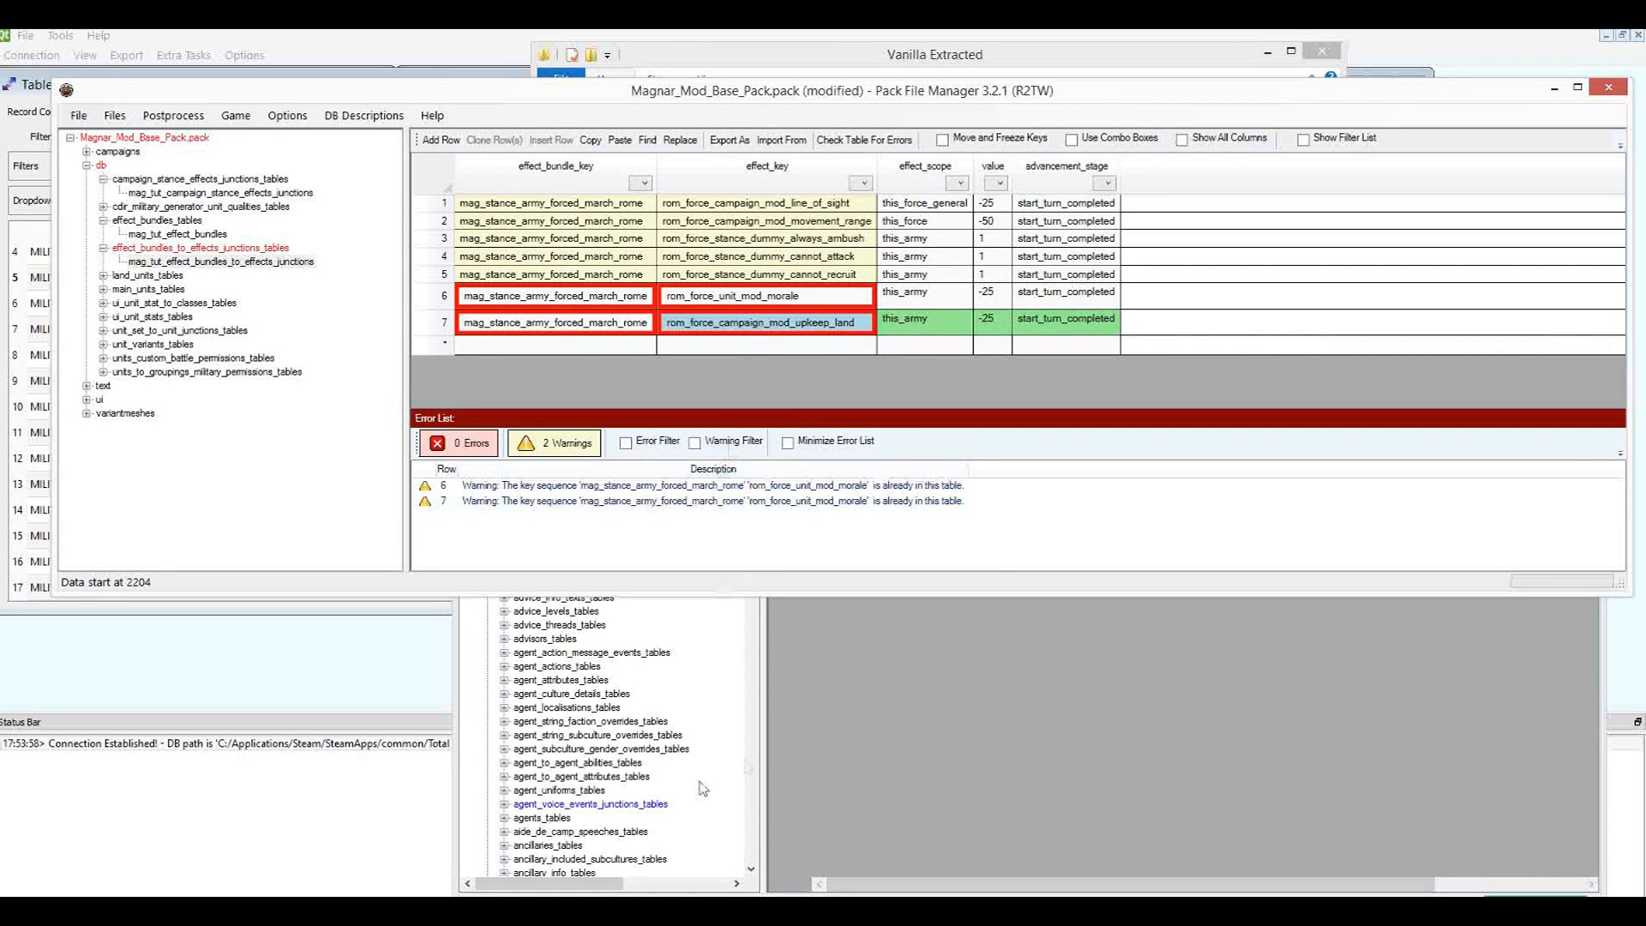
# Open the vanilla effect_bundles_to_effects_junctions table in data_rome2.pack and filter its effect_key column to rom_force_campaign_mod_upkeep_land.
pyautogui.click(784, 676)
pyautogui.scroll(-20, 758, 437)
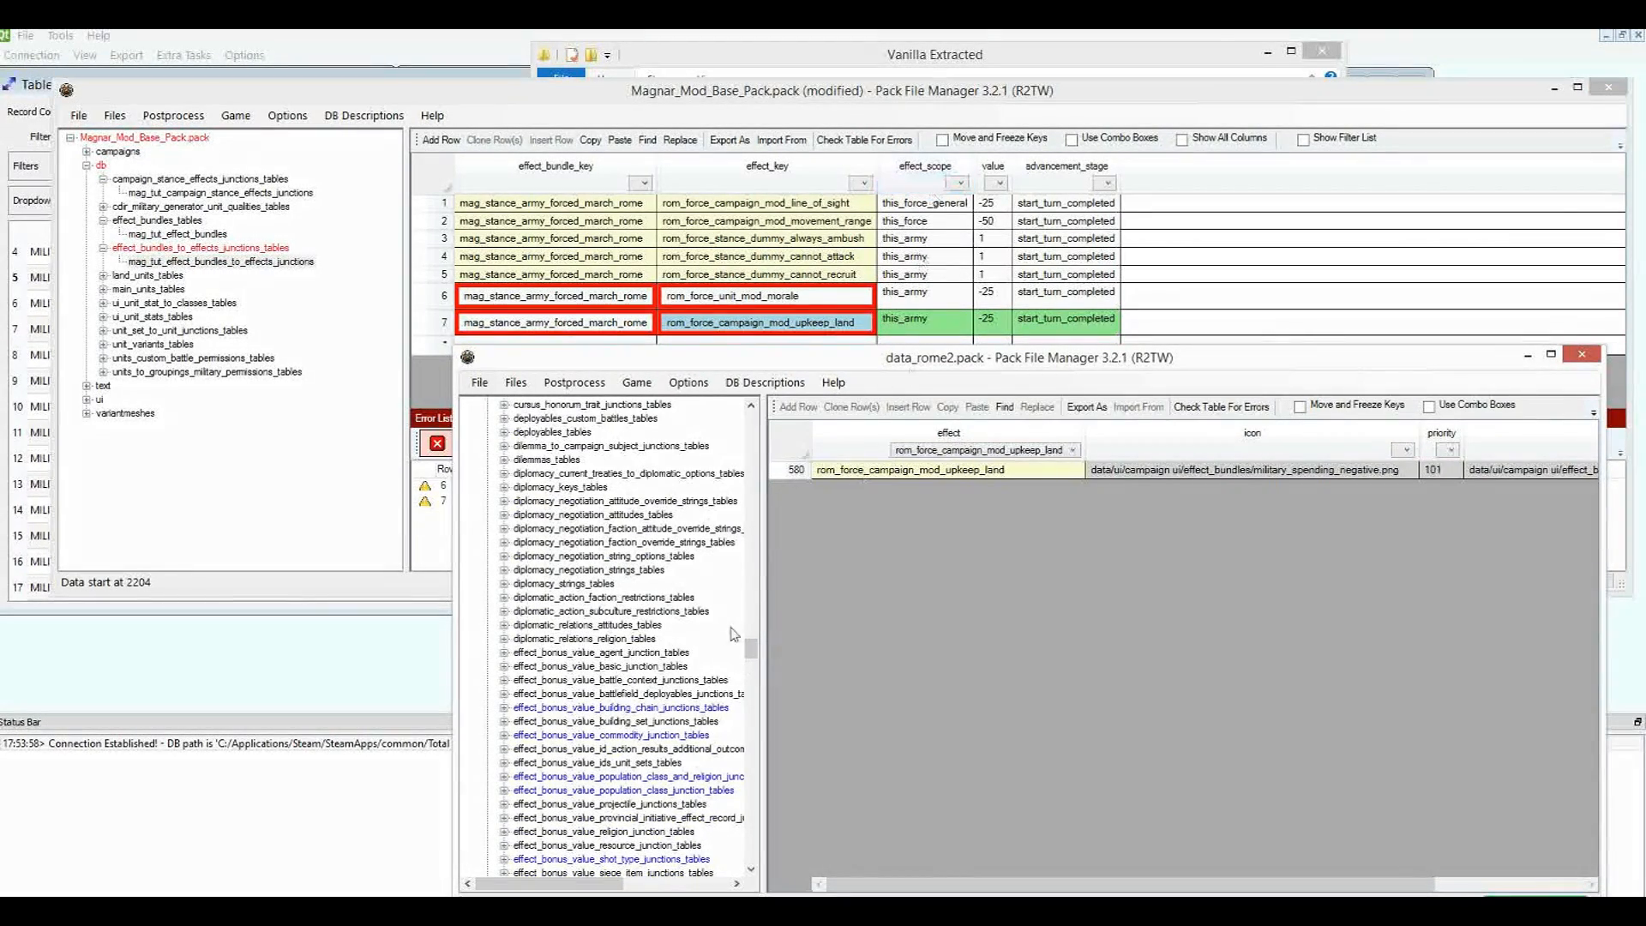
pyautogui.moveTo(755, 654); pyautogui.dragTo(755, 679)
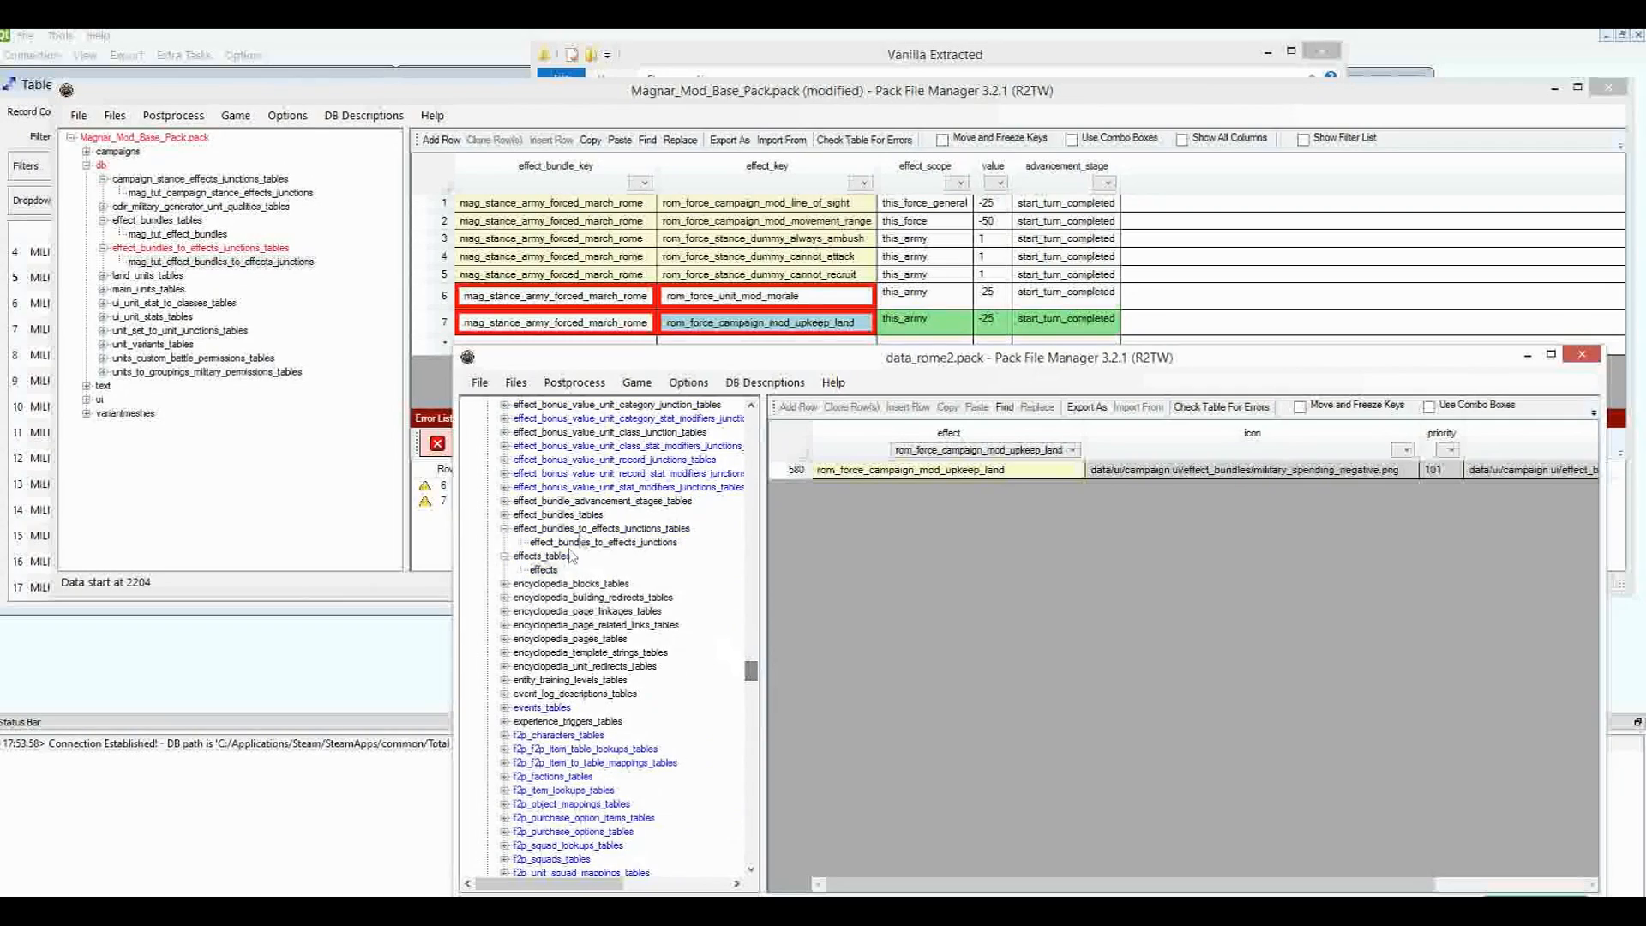
pyautogui.click(581, 542)
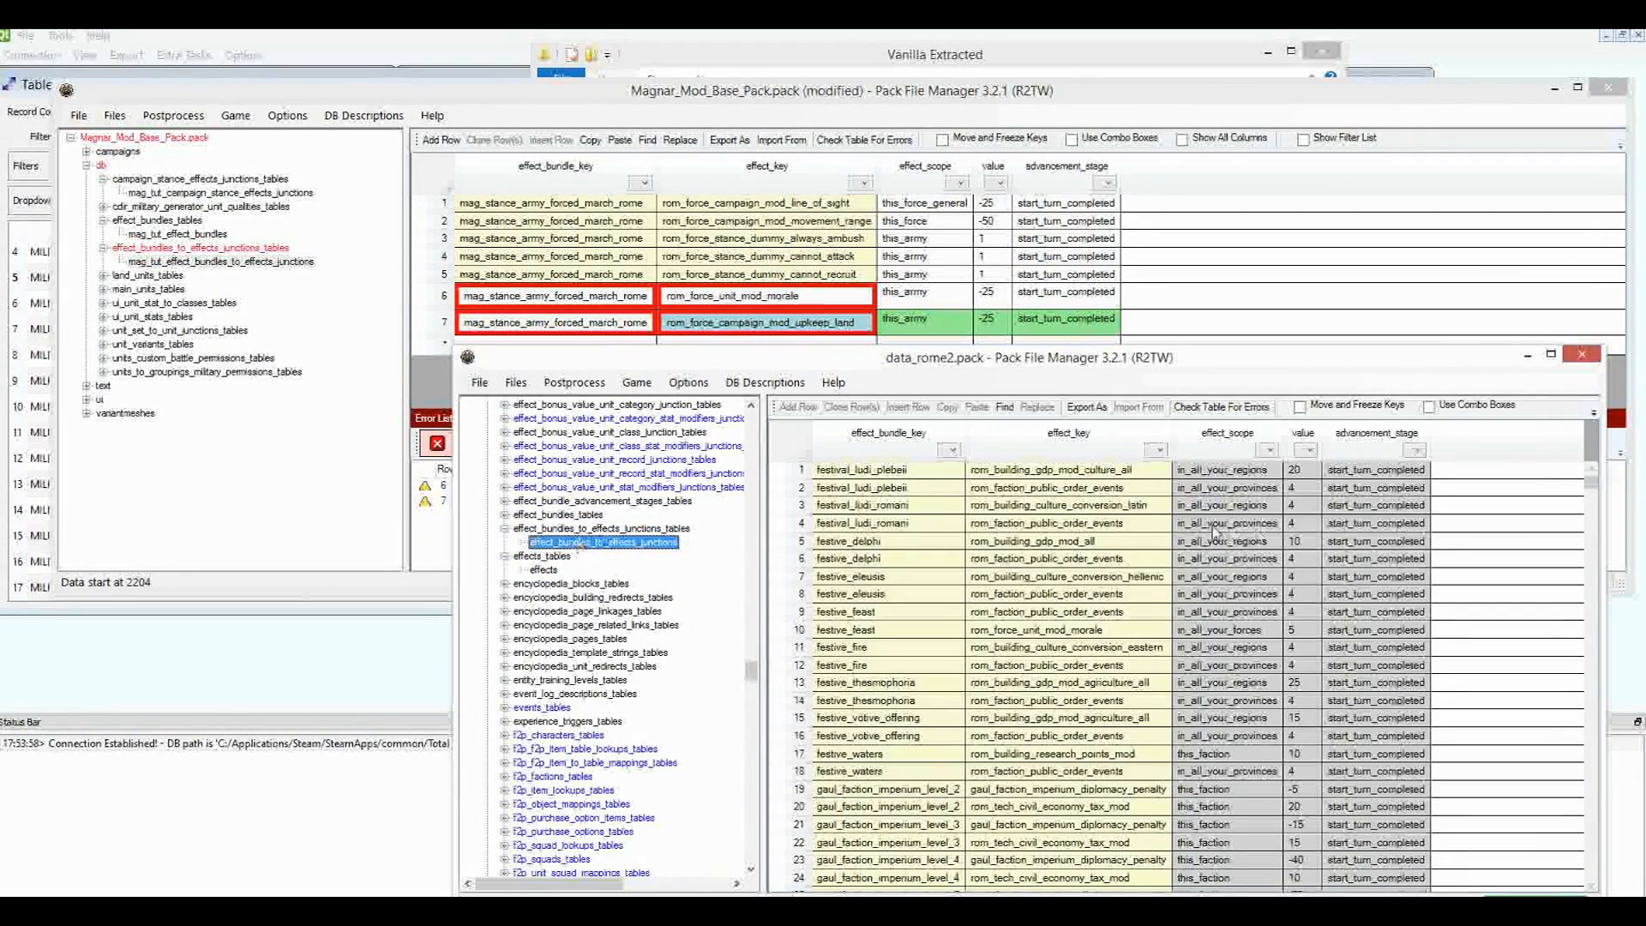
pyautogui.click(1153, 453)
pyautogui.moveTo(1486, 487); pyautogui.dragTo(1489, 682)
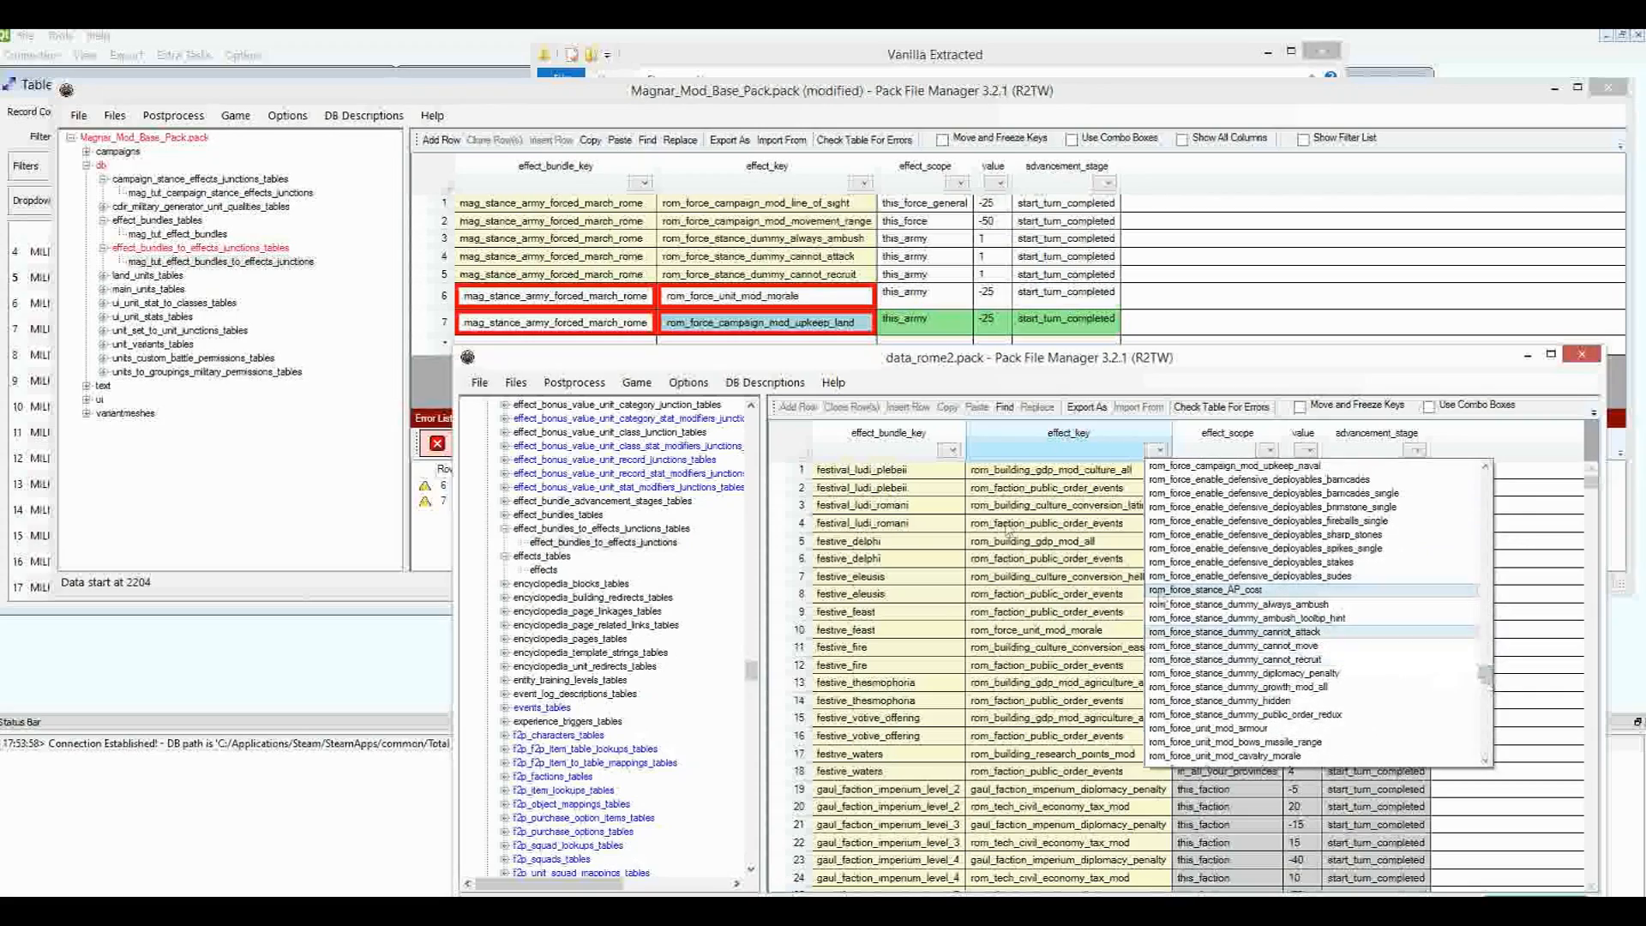
pyautogui.scroll(7, 1159, 514)
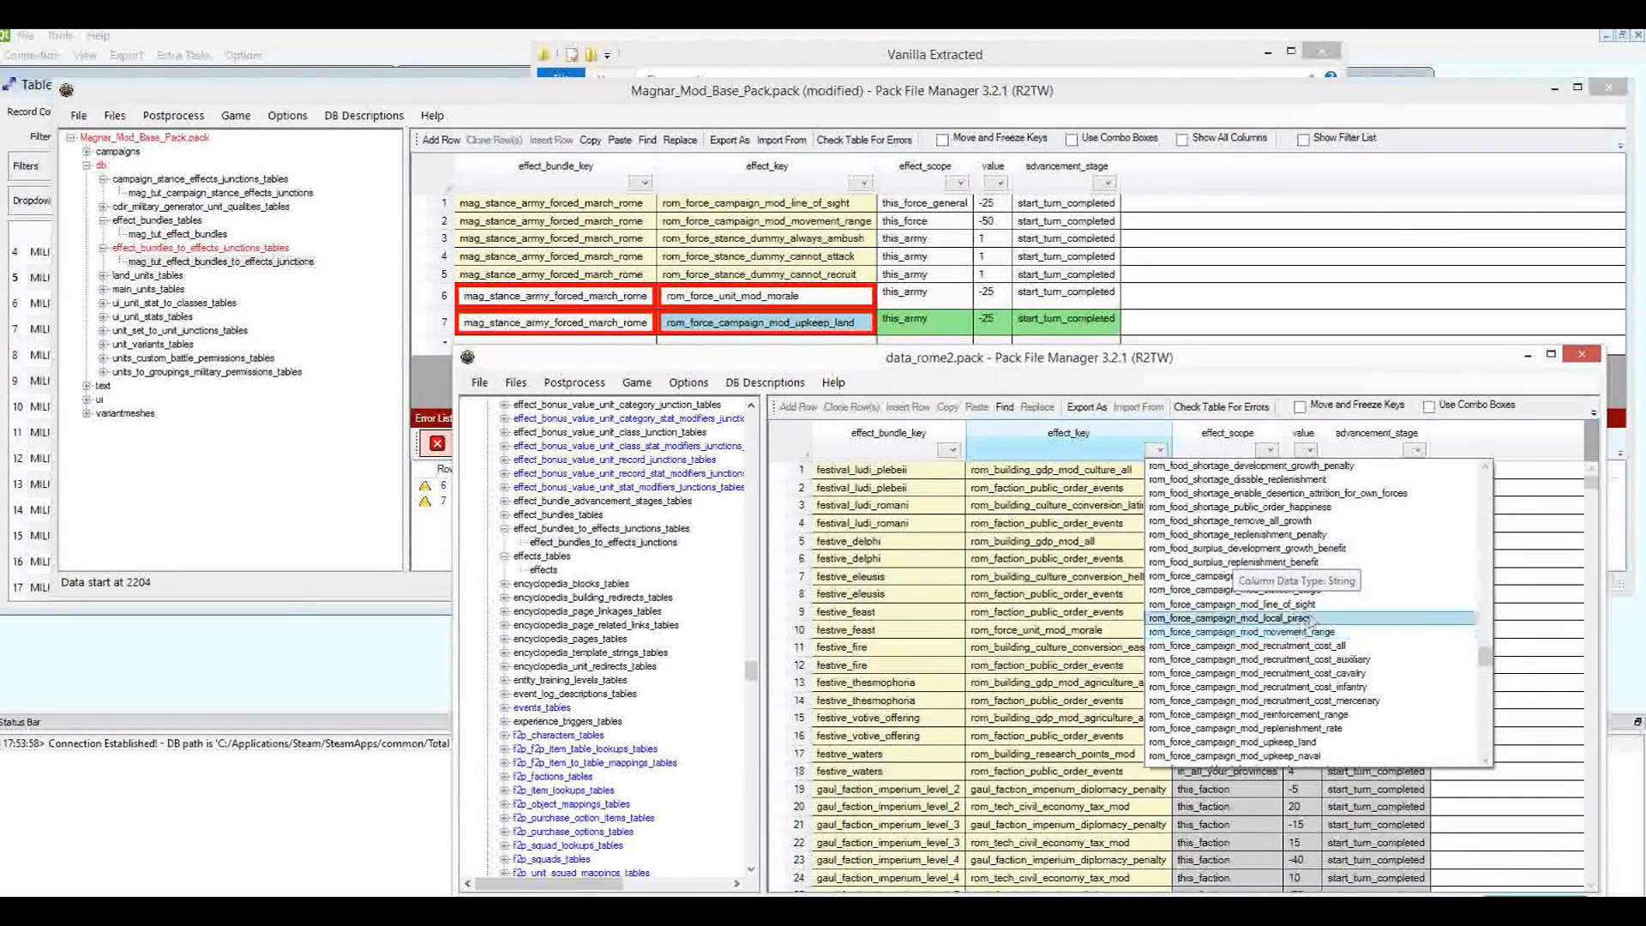
pyautogui.scroll(-2, 1335, 719)
pyautogui.click(1269, 659)
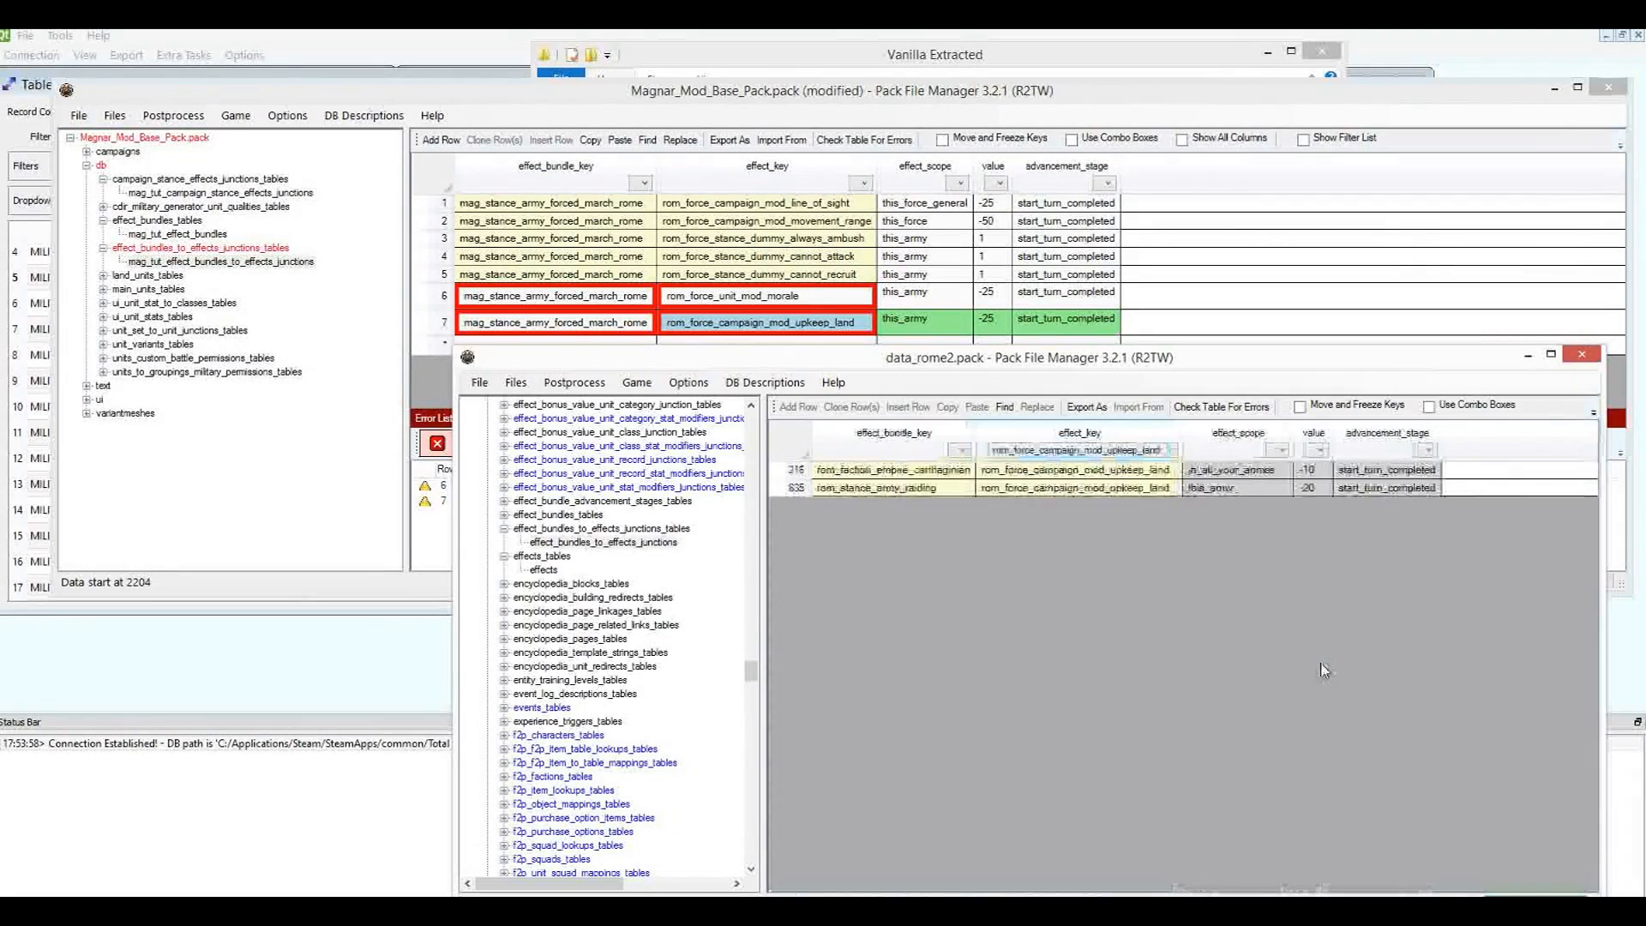
# Compare the effect_scope of the rom_faction_empire_carthaginian and rom_stance_army_raiding upkeep rows, and return to the mod pack's junctions table.
pyautogui.click(1195, 474)
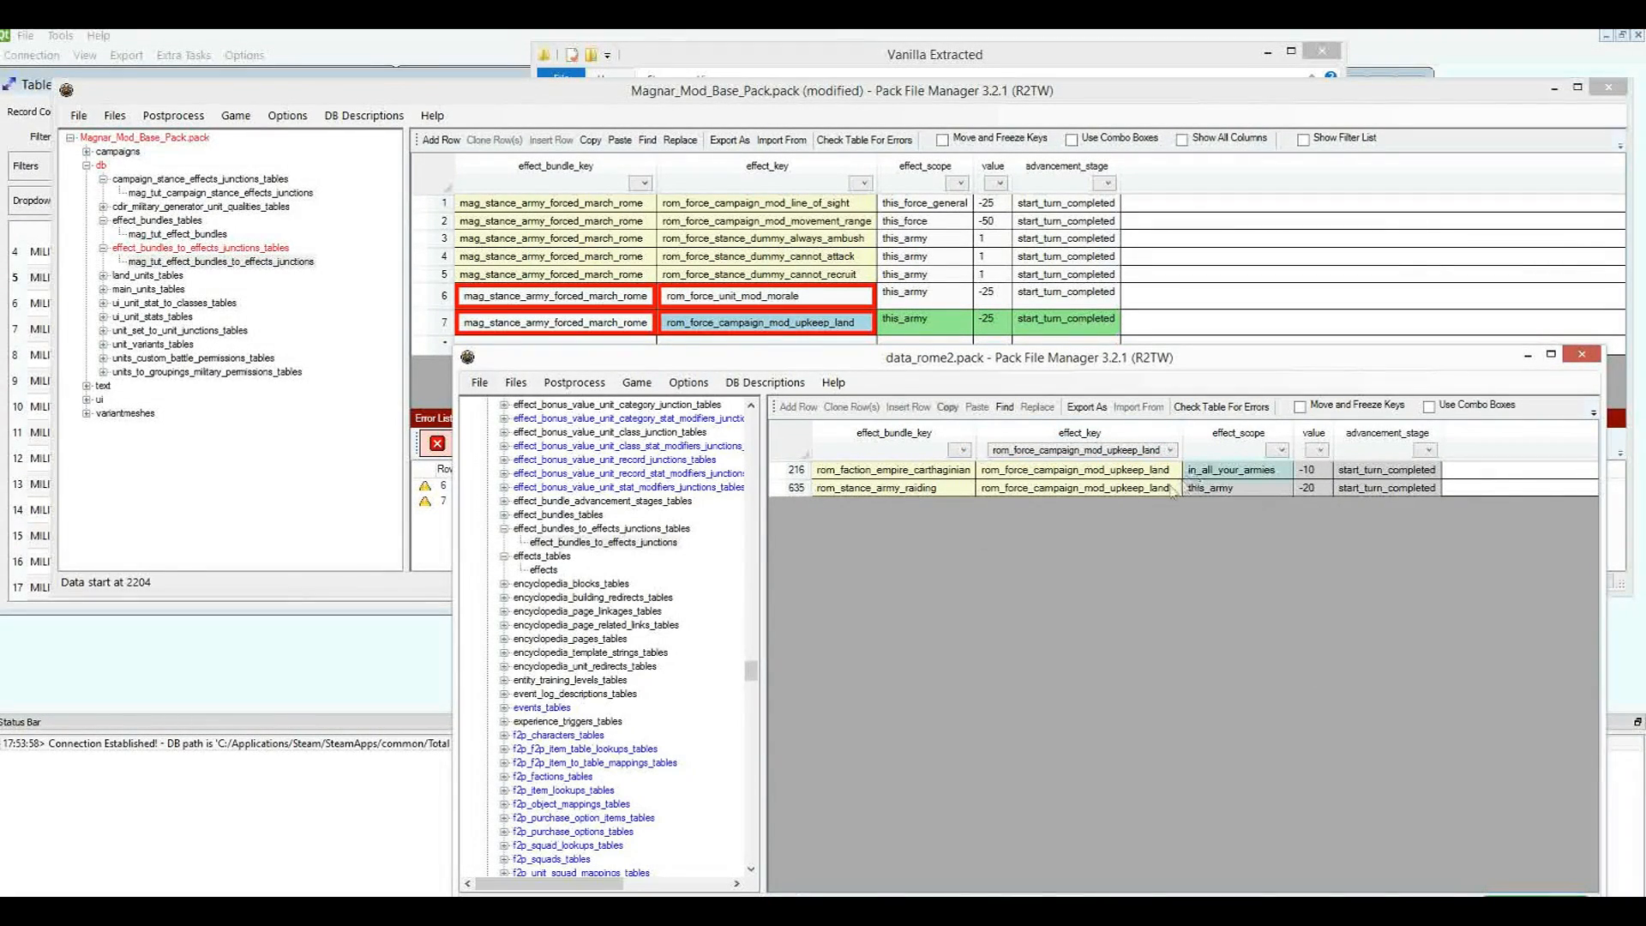
pyautogui.moveTo(842, 495); pyautogui.dragTo(1196, 499)
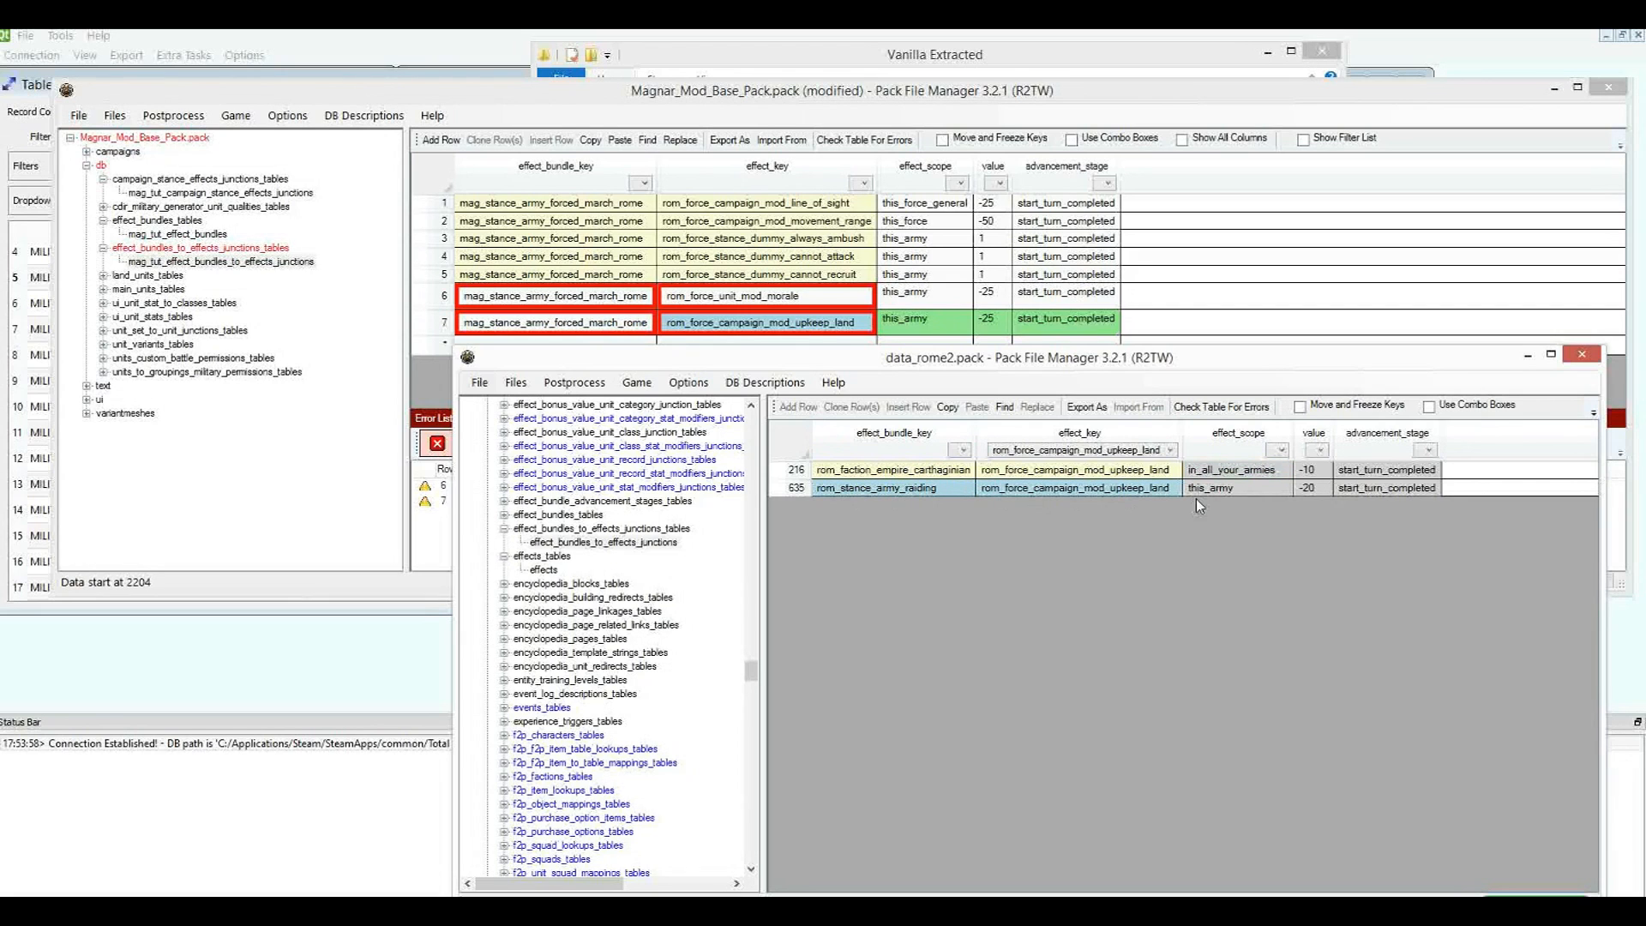
pyautogui.click(1241, 491)
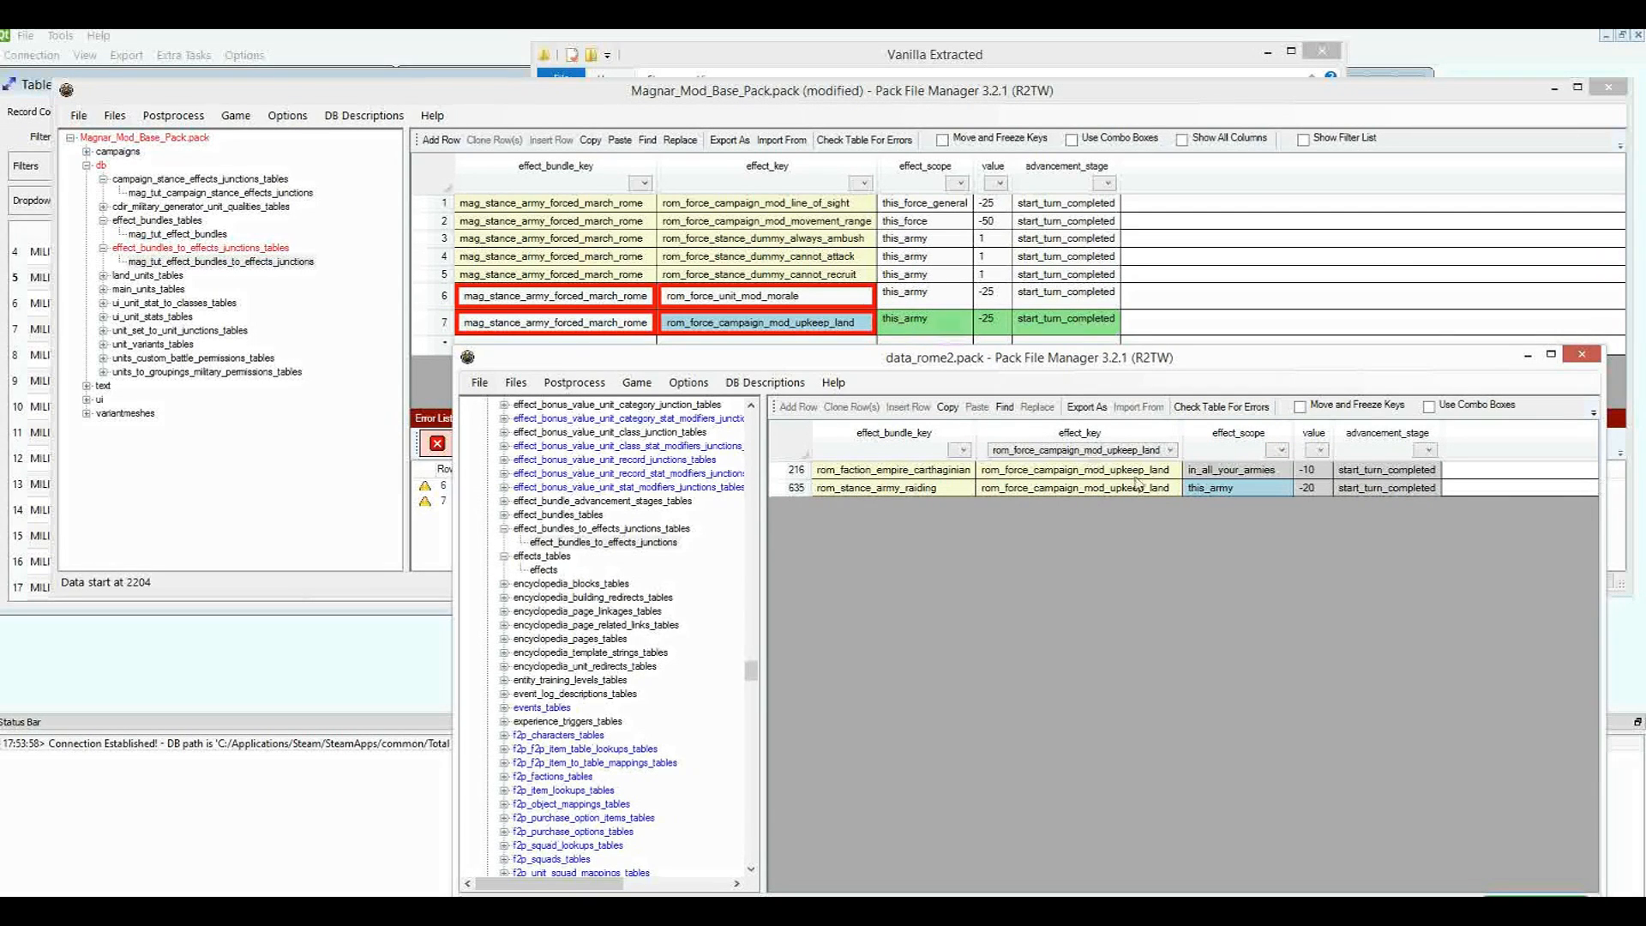
pyautogui.click(1229, 476)
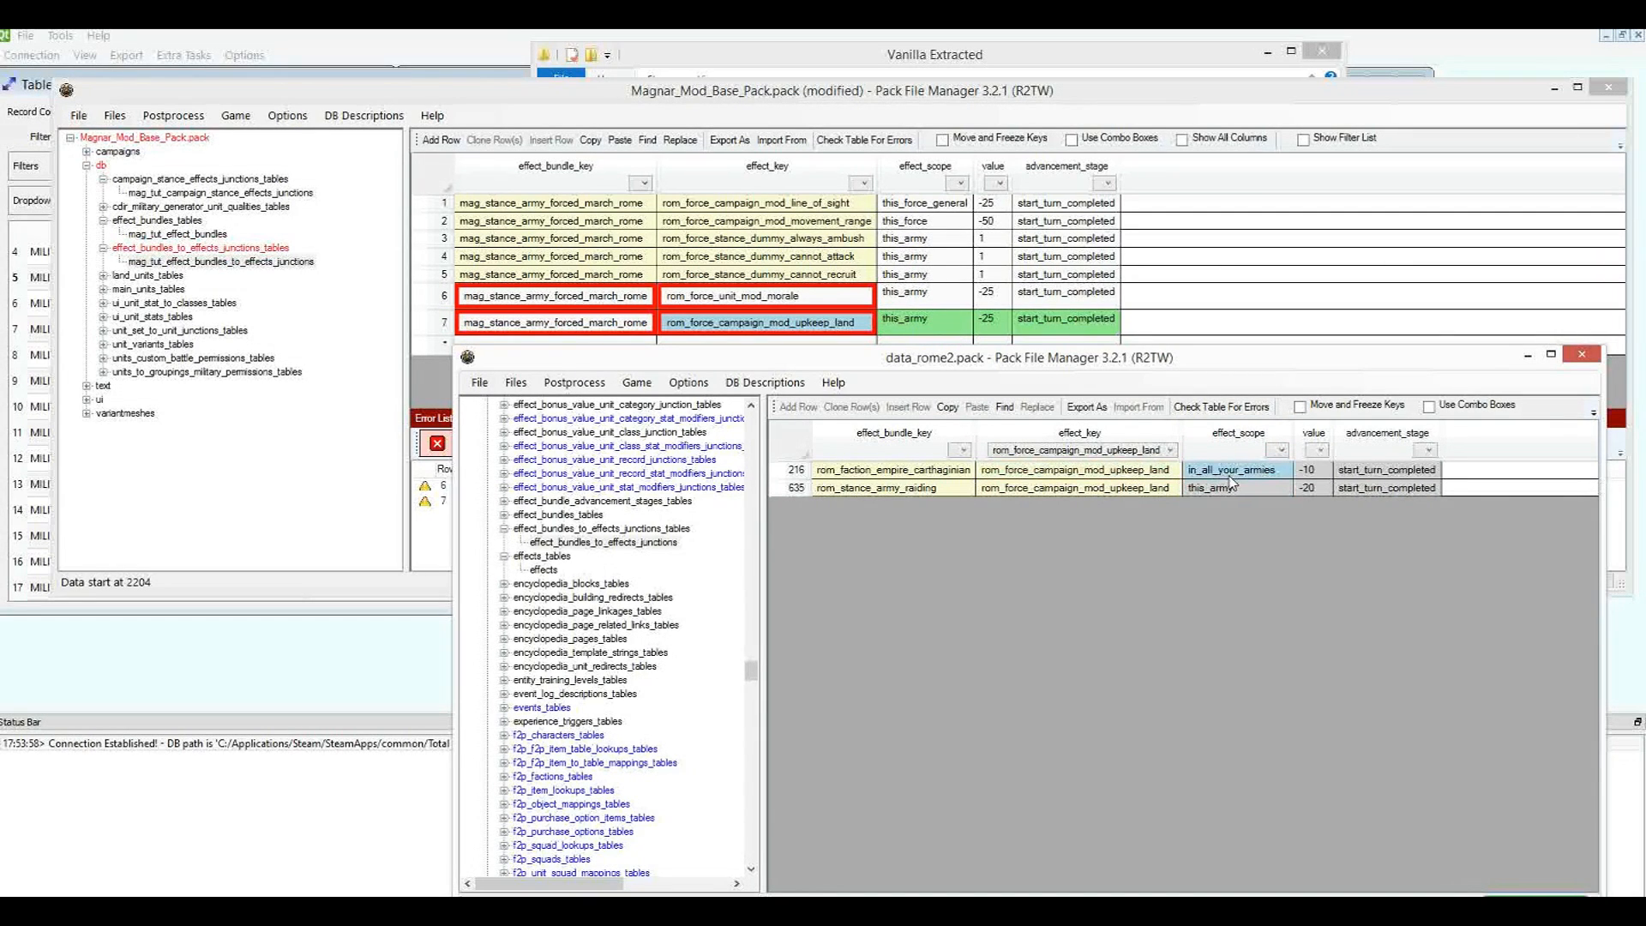
pyautogui.moveTo(840, 473); pyautogui.dragTo(1436, 472)
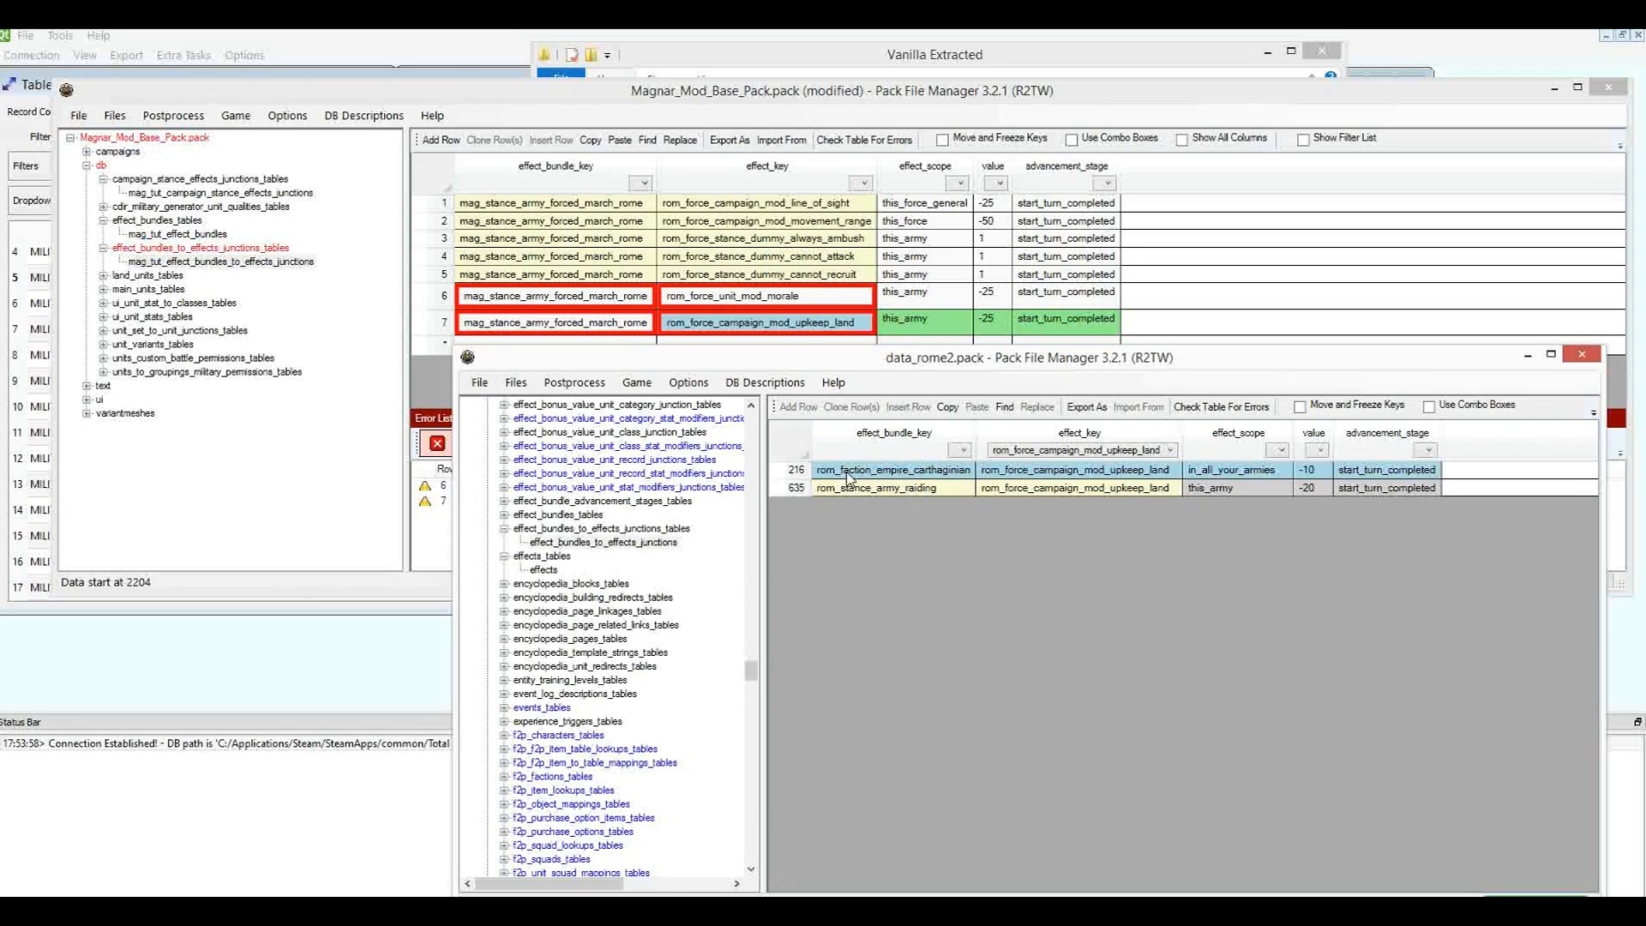
pyautogui.click(1237, 469)
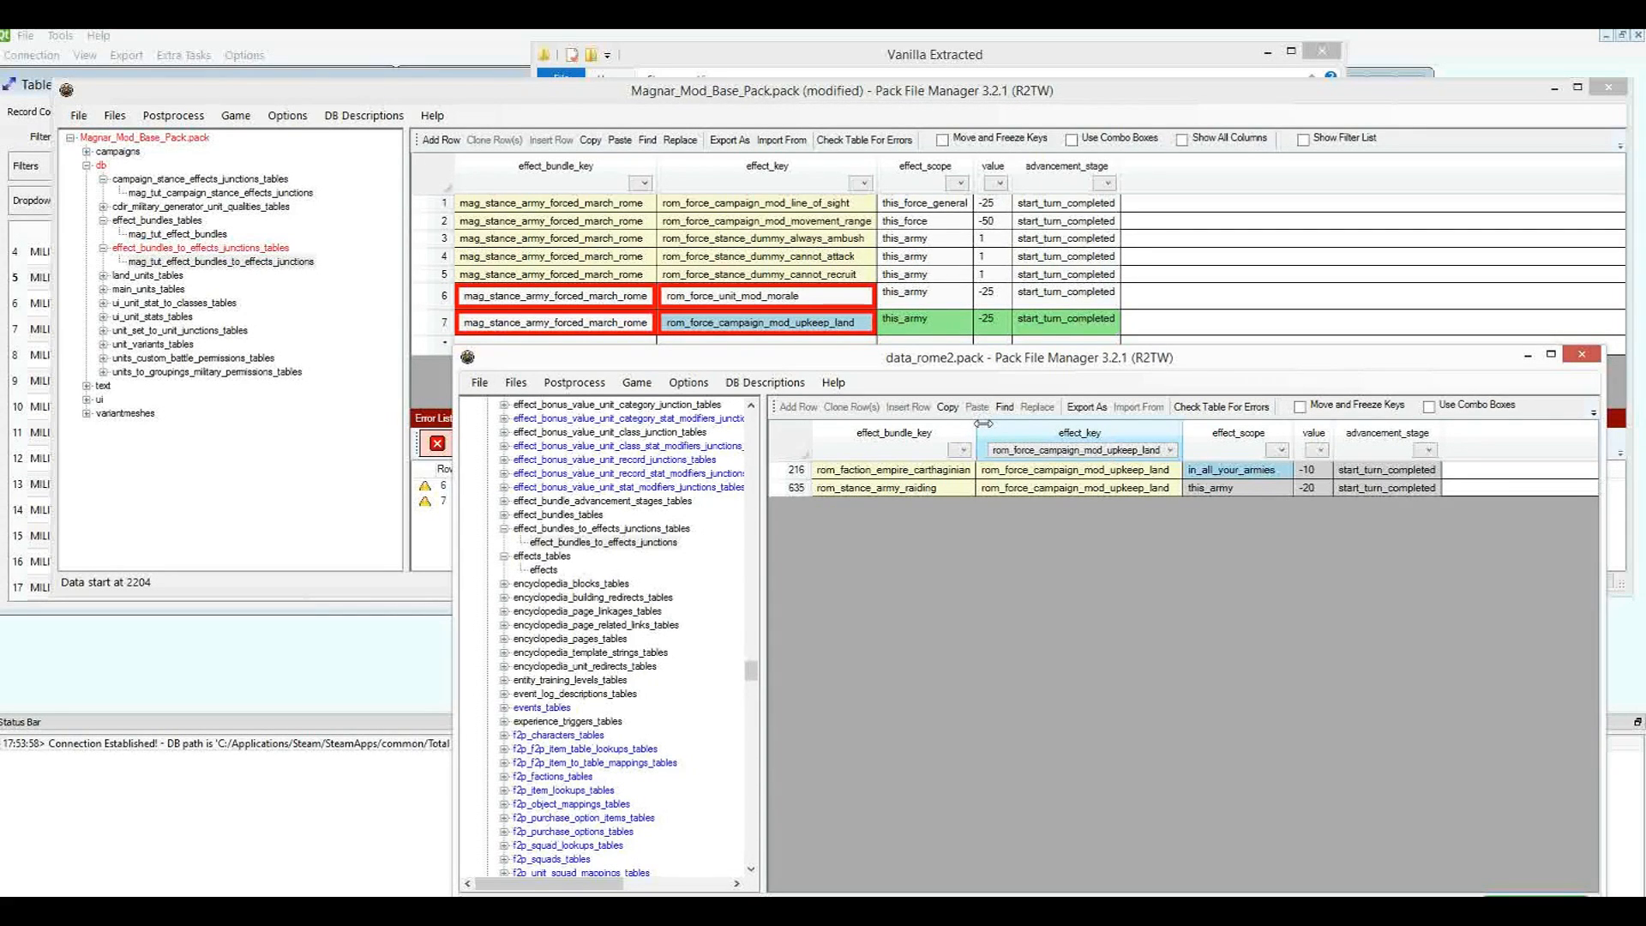
pyautogui.click(909, 251)
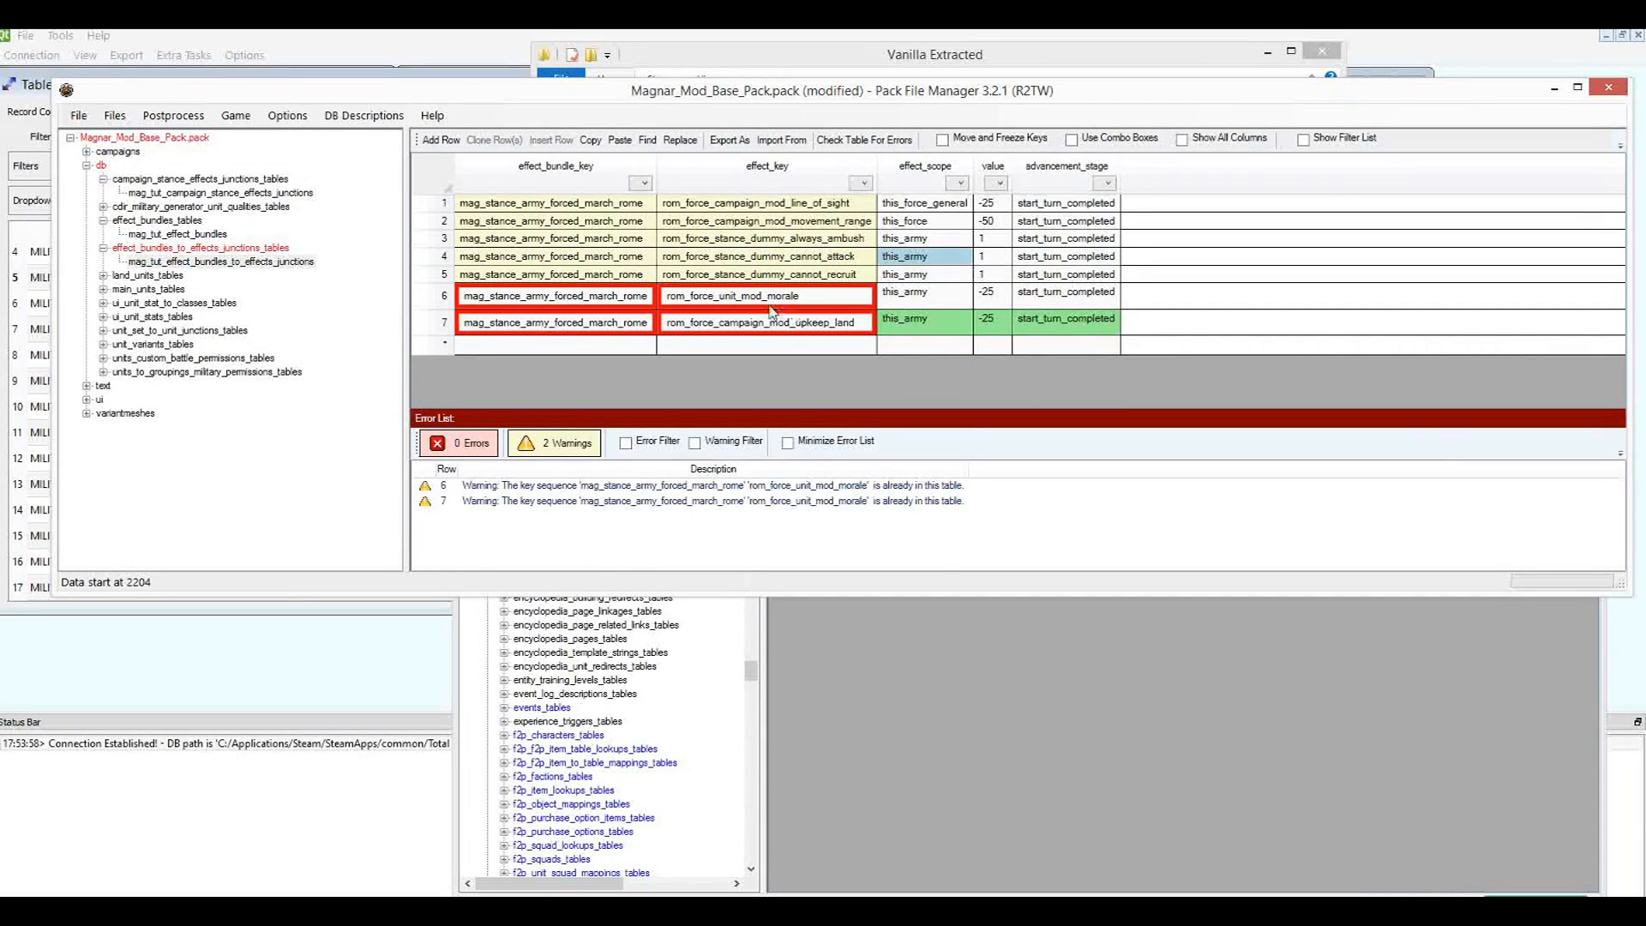
# Check the advancement_stage column of the Roman forced march rows, and save the mod pack.
pyautogui.click(1073, 296)
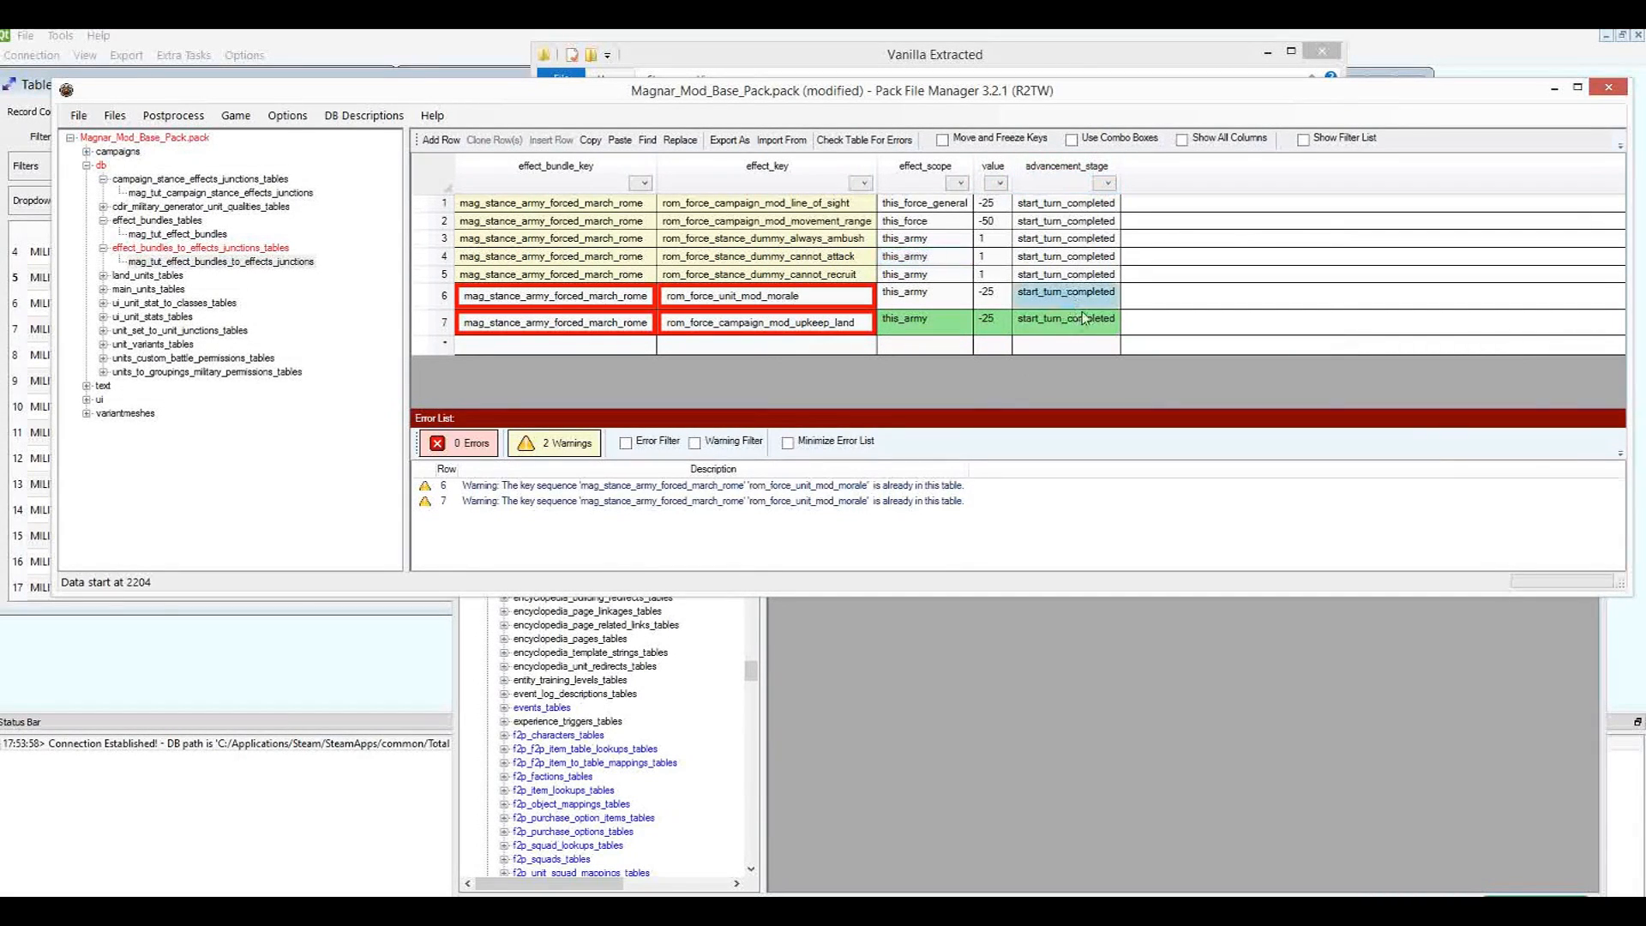
pyautogui.click(1072, 207)
pyautogui.moveTo(1071, 221); pyautogui.dragTo(1075, 327)
pyautogui.click(1106, 661)
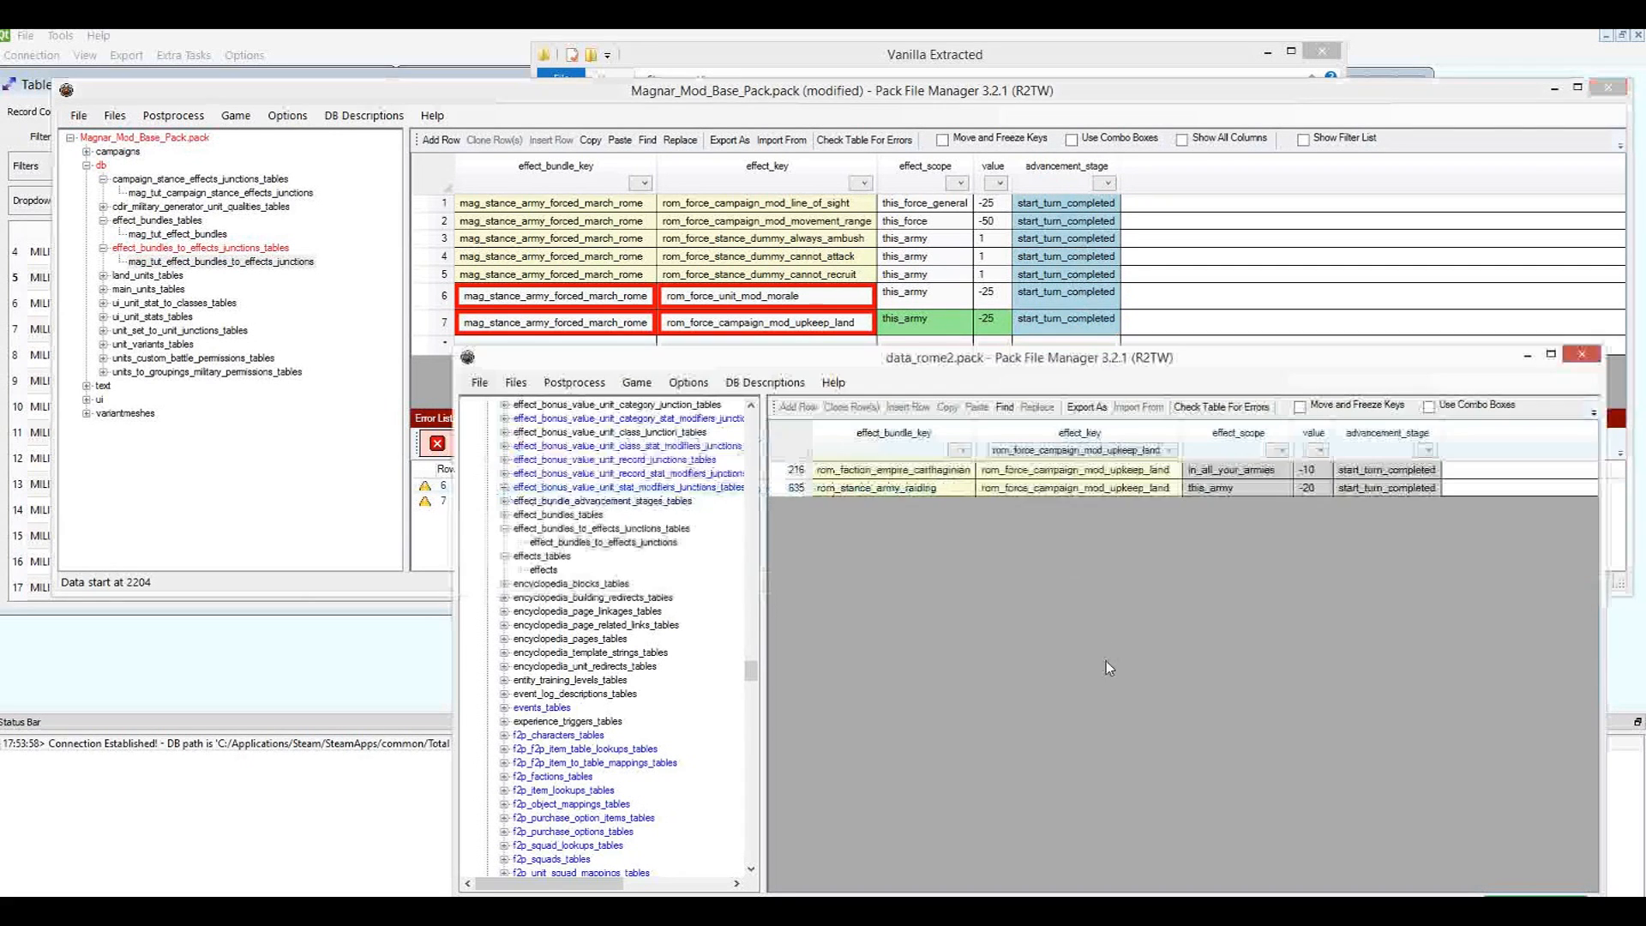
pyautogui.click(936, 257)
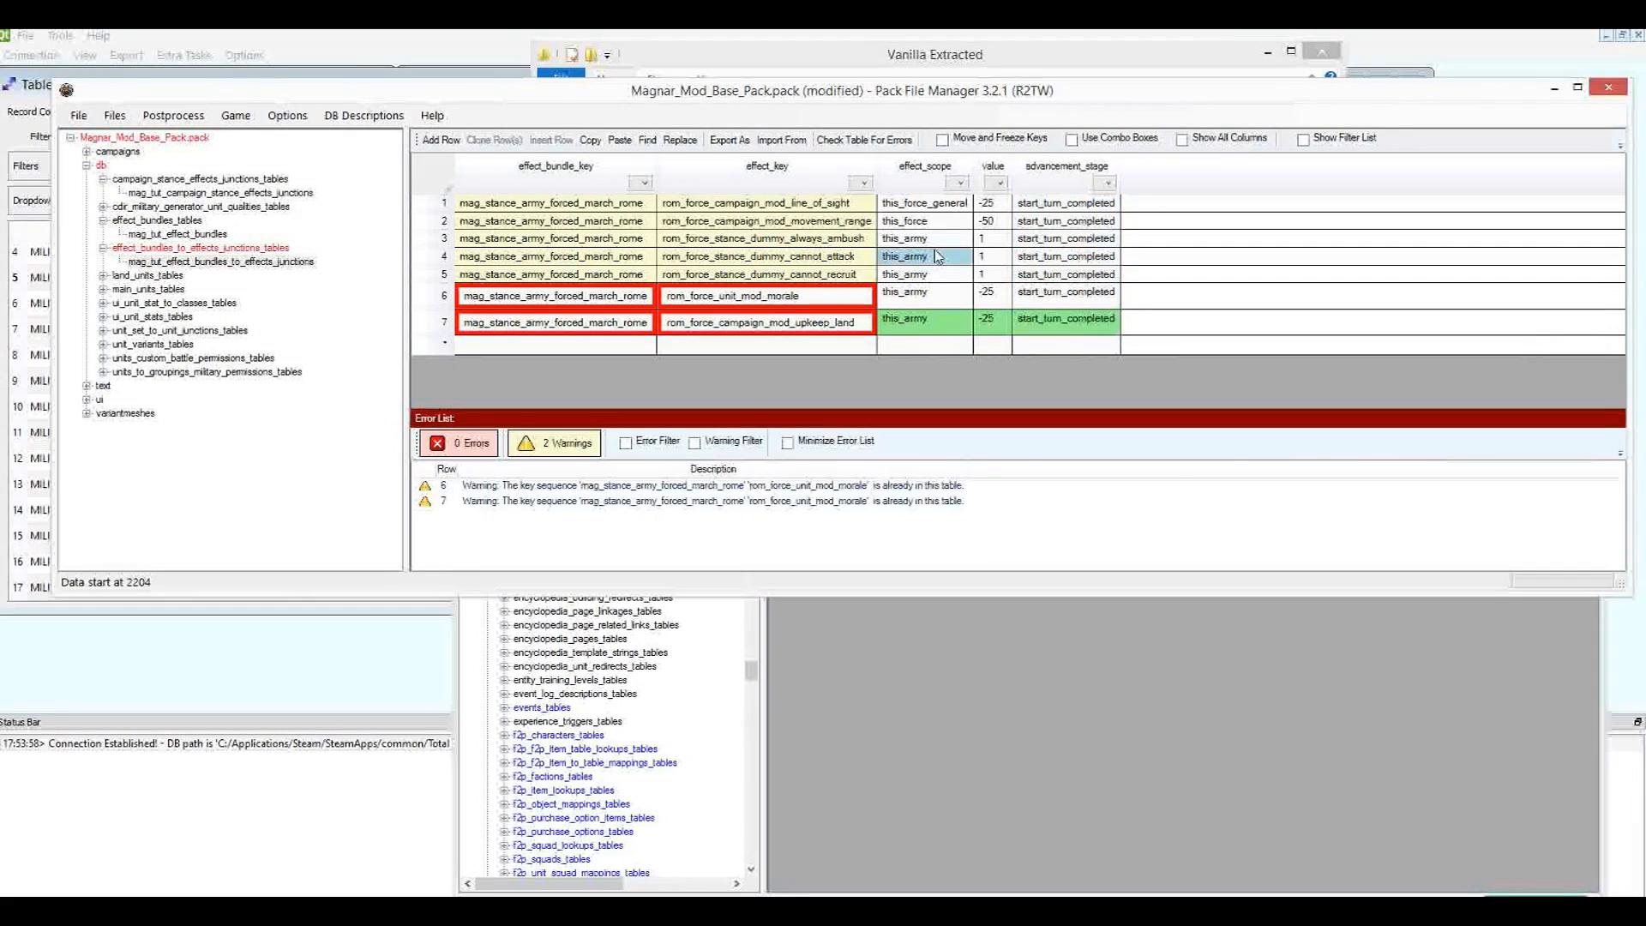
pyautogui.hotkey('ctrl', 's')
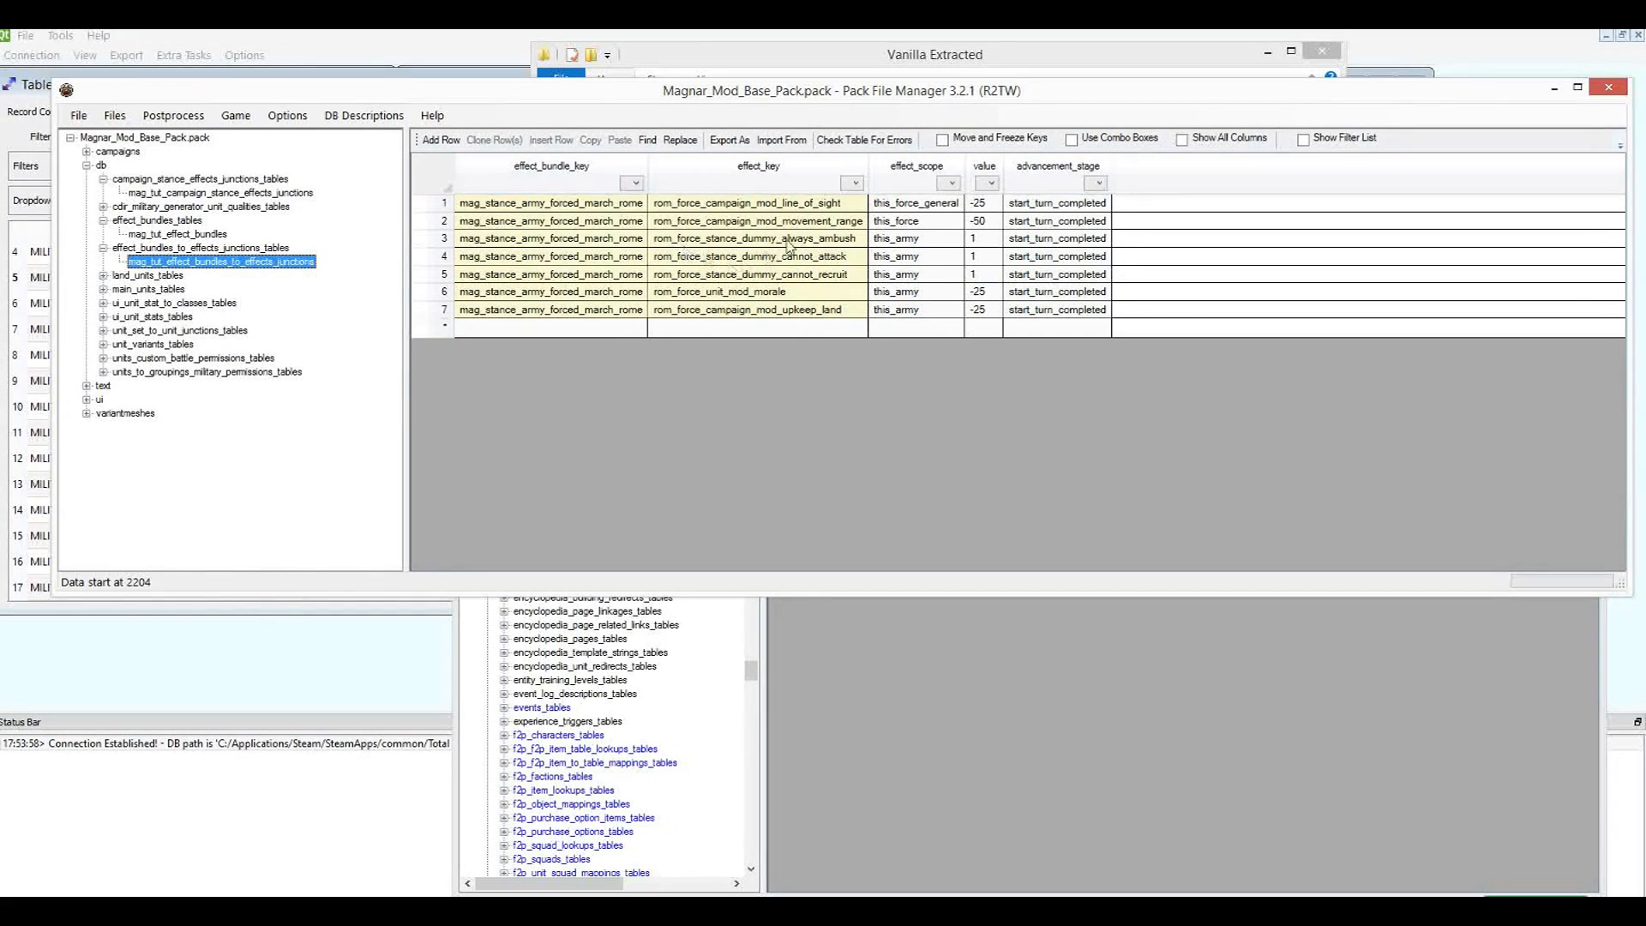
pyautogui.moveTo(513, 206); pyautogui.dragTo(1128, 331)
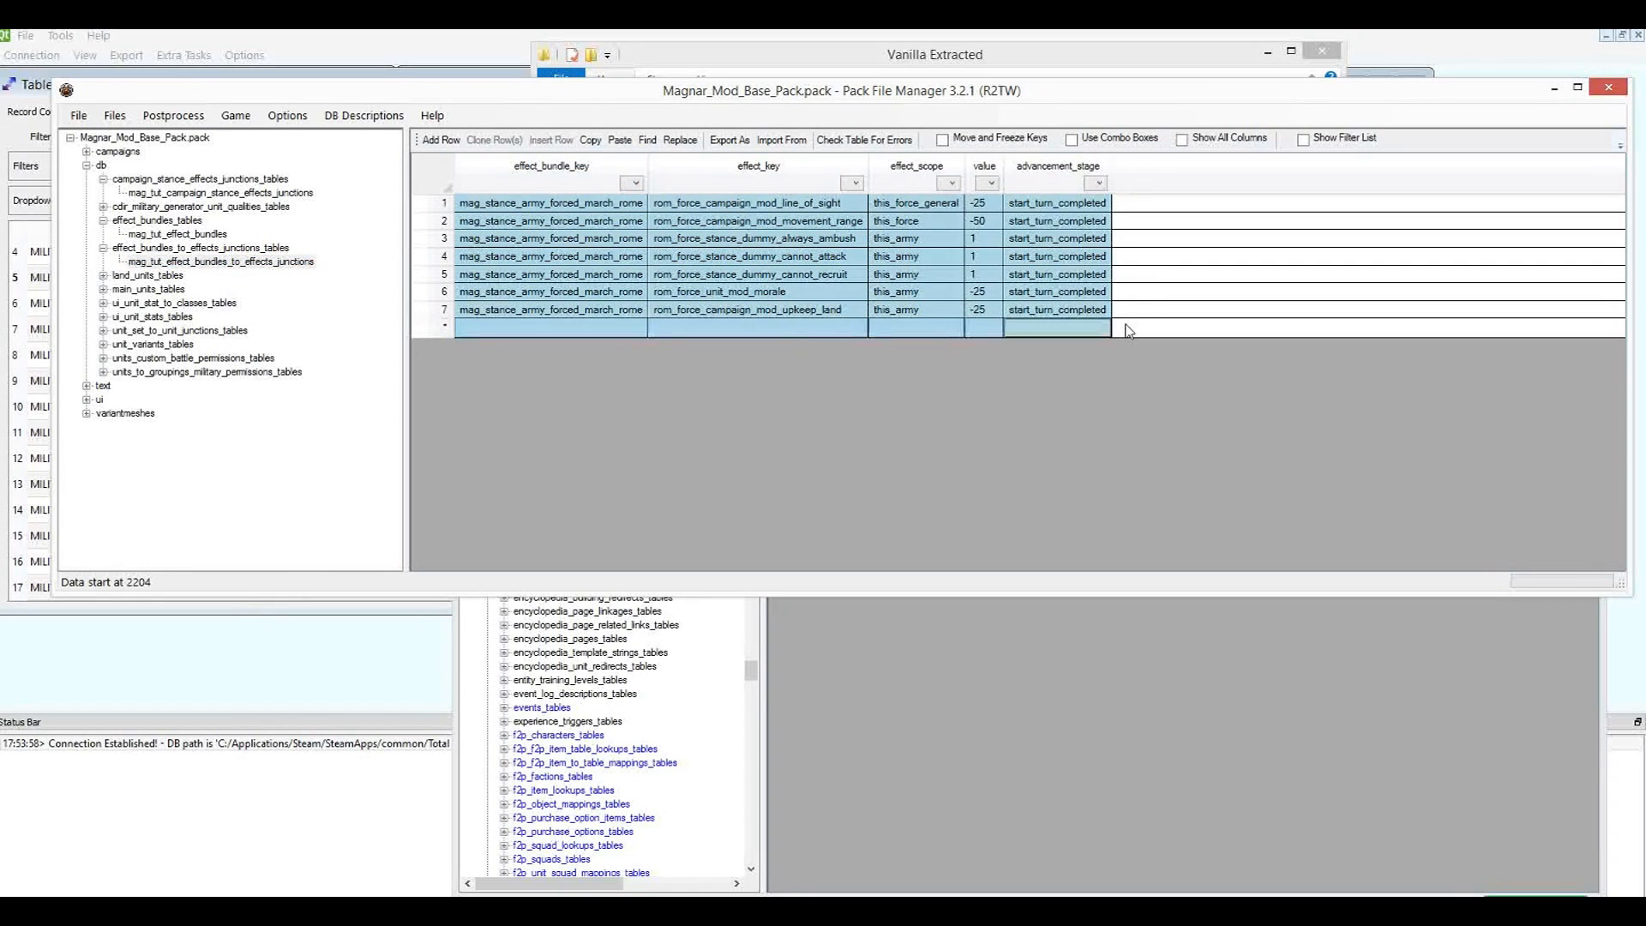
pyautogui.moveTo(581, 313); pyautogui.dragTo(1101, 147)
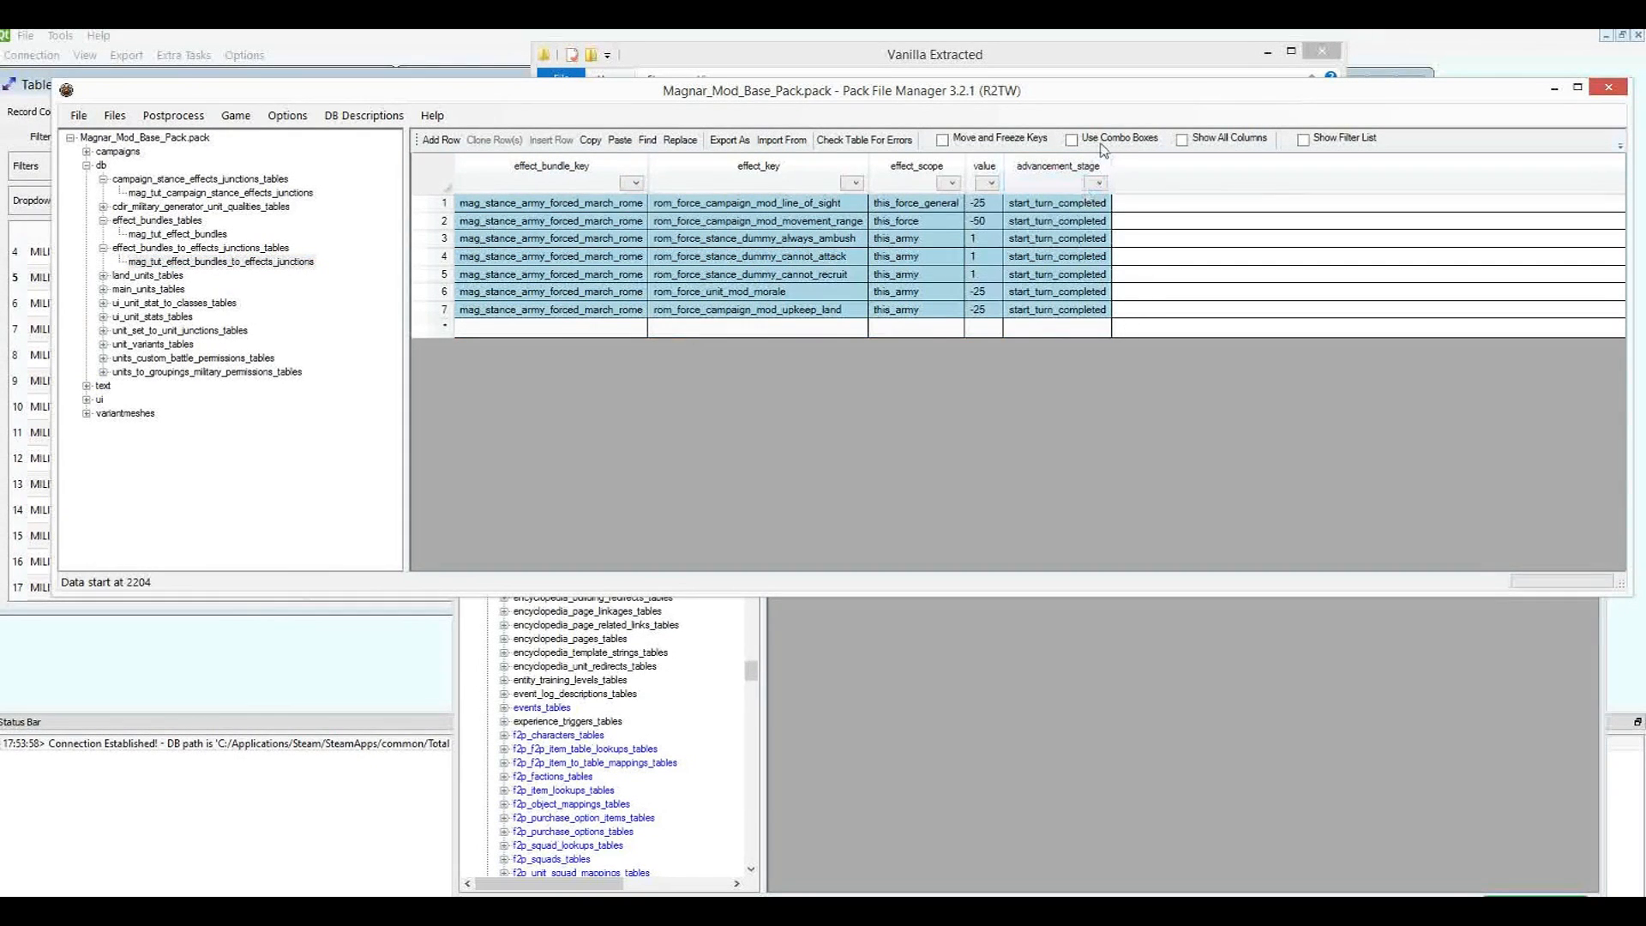
pyautogui.click(570, 221)
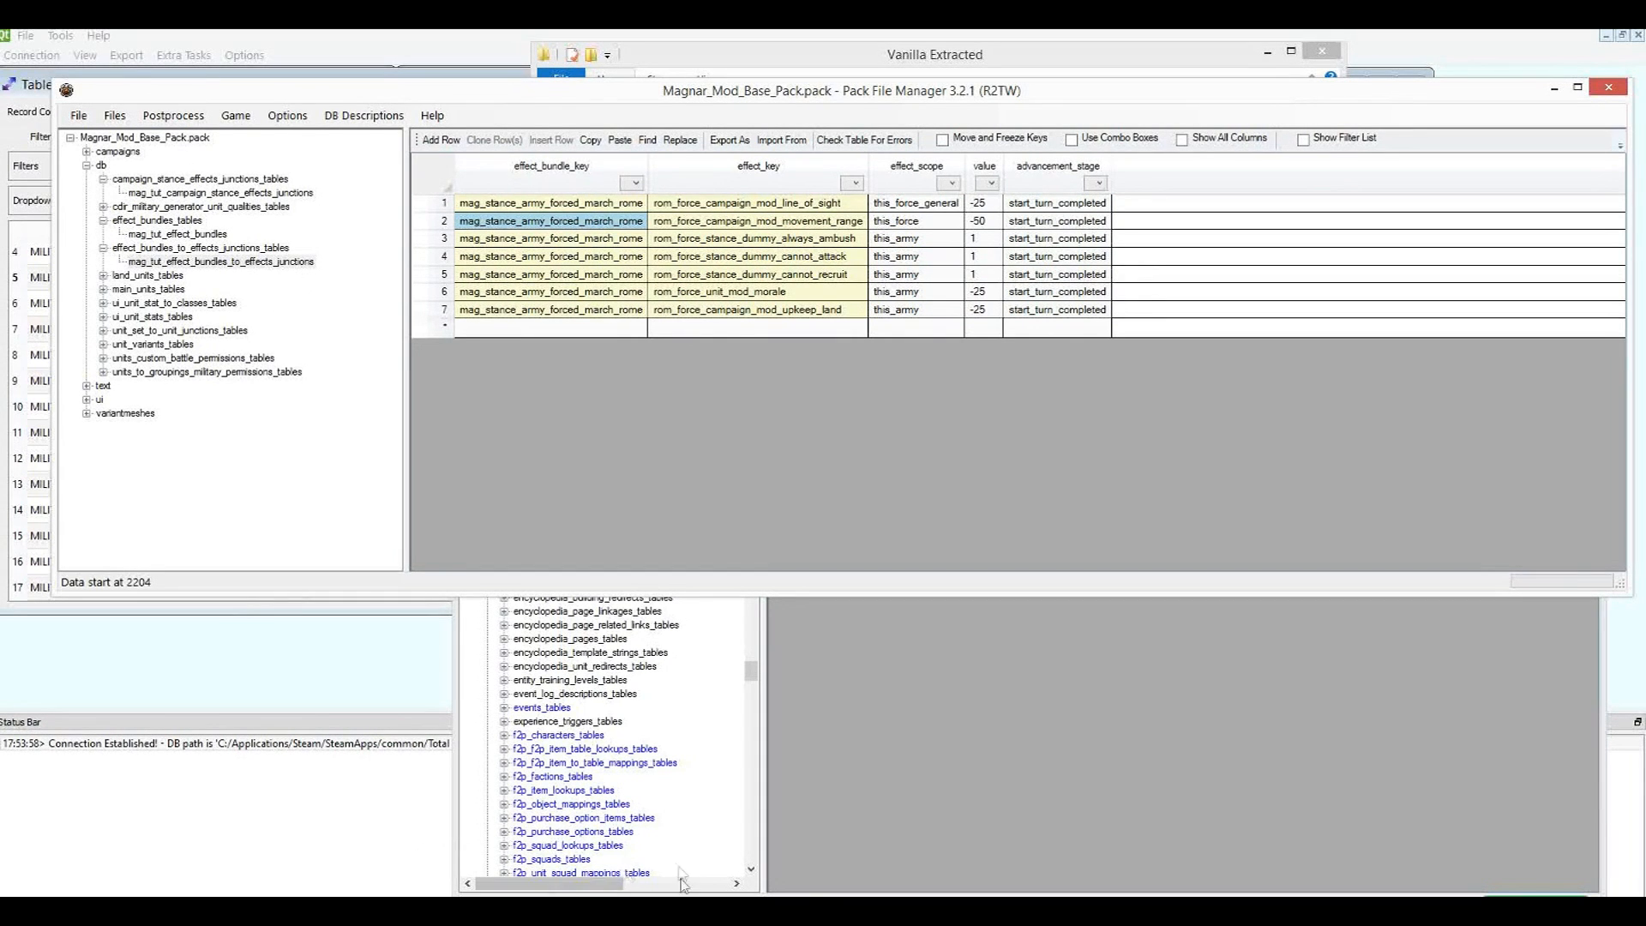
# Open the ui\skins\default folder inside the Tutorial project's Vanilla Extracted folder and enlarge its window.
pyautogui.click(446, 908)
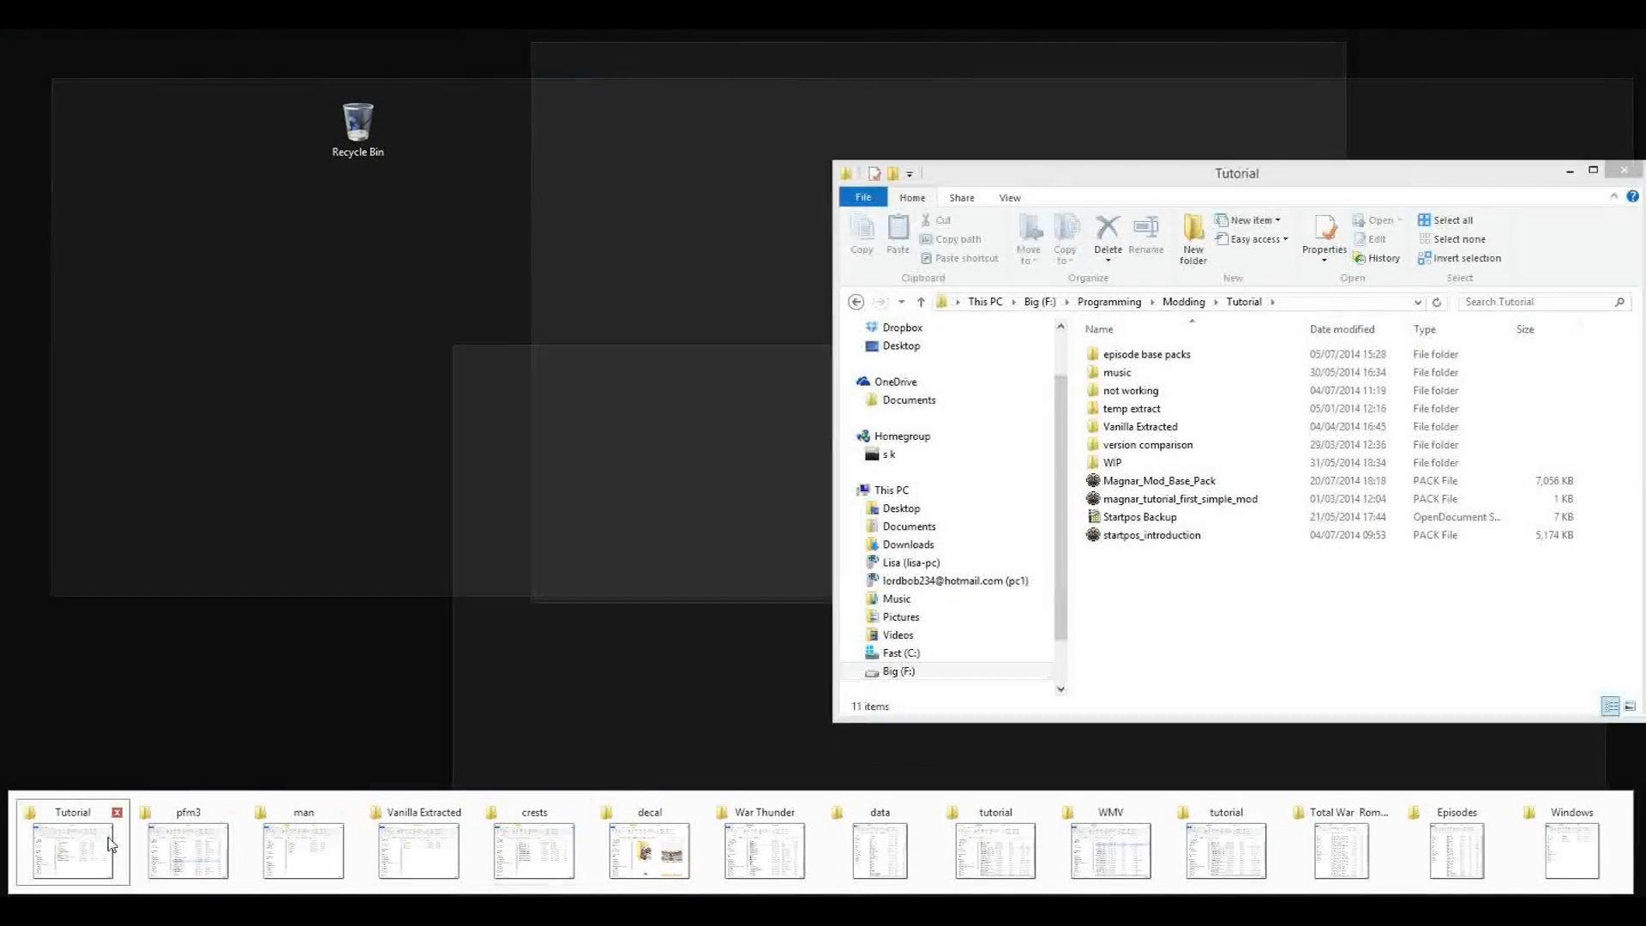
pyautogui.click(103, 857)
pyautogui.doubleClick(1143, 427)
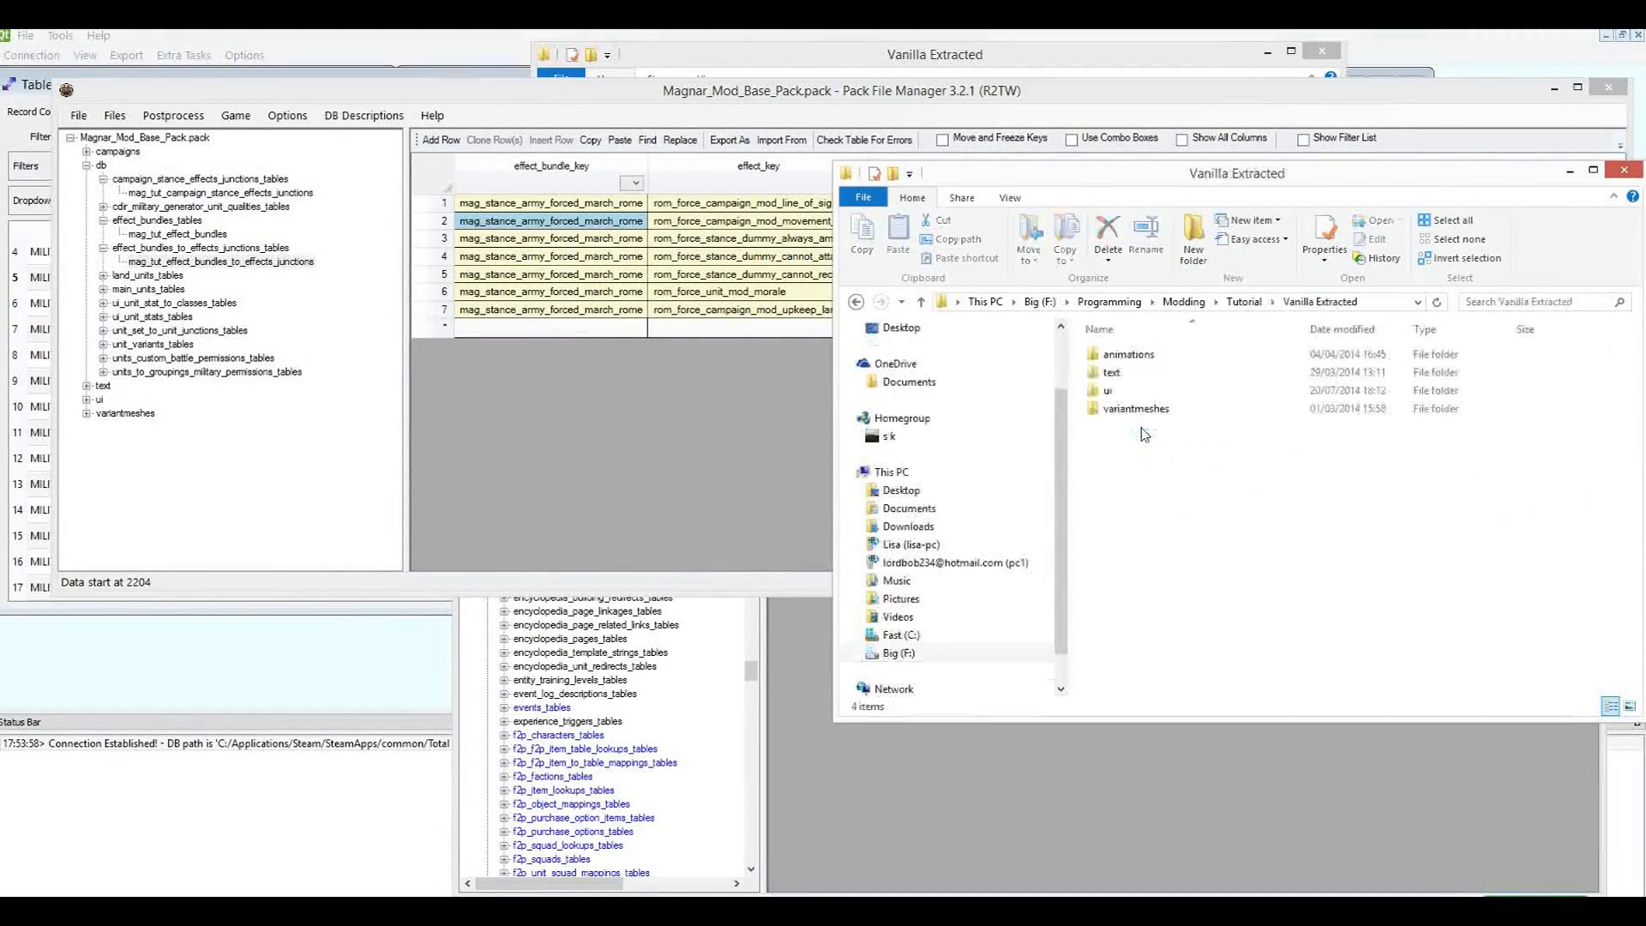
pyautogui.doubleClick(1147, 390)
pyautogui.doubleClick(1164, 354)
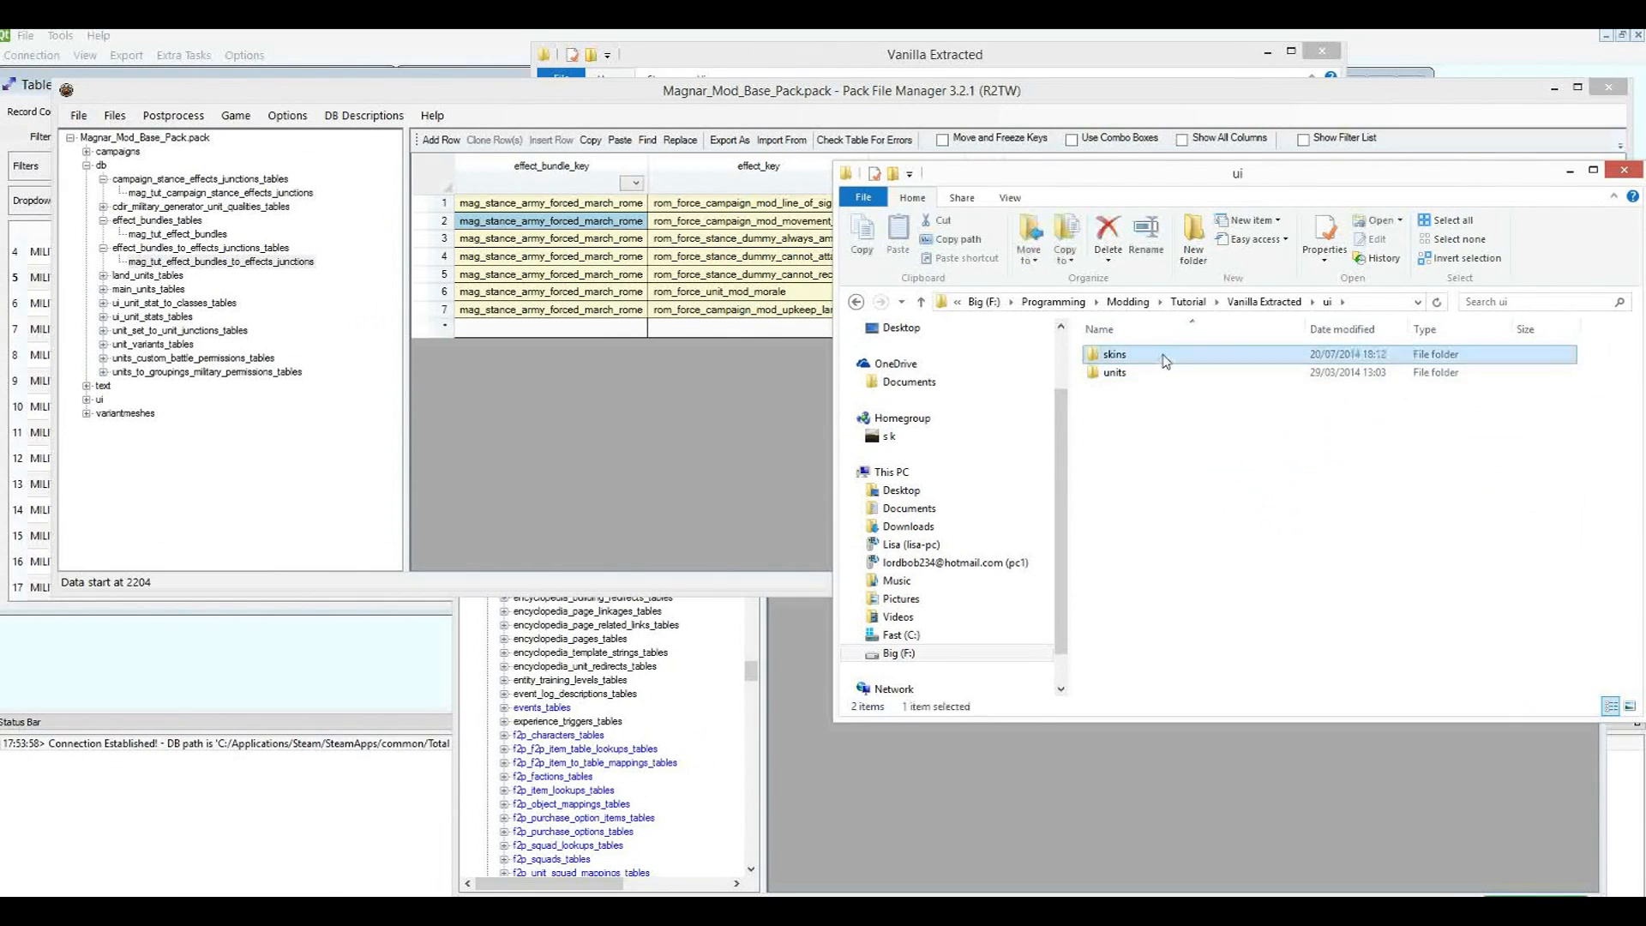
pyautogui.moveTo(1100, 175); pyautogui.dragTo(807, 86)
pyautogui.doubleClick(858, 263)
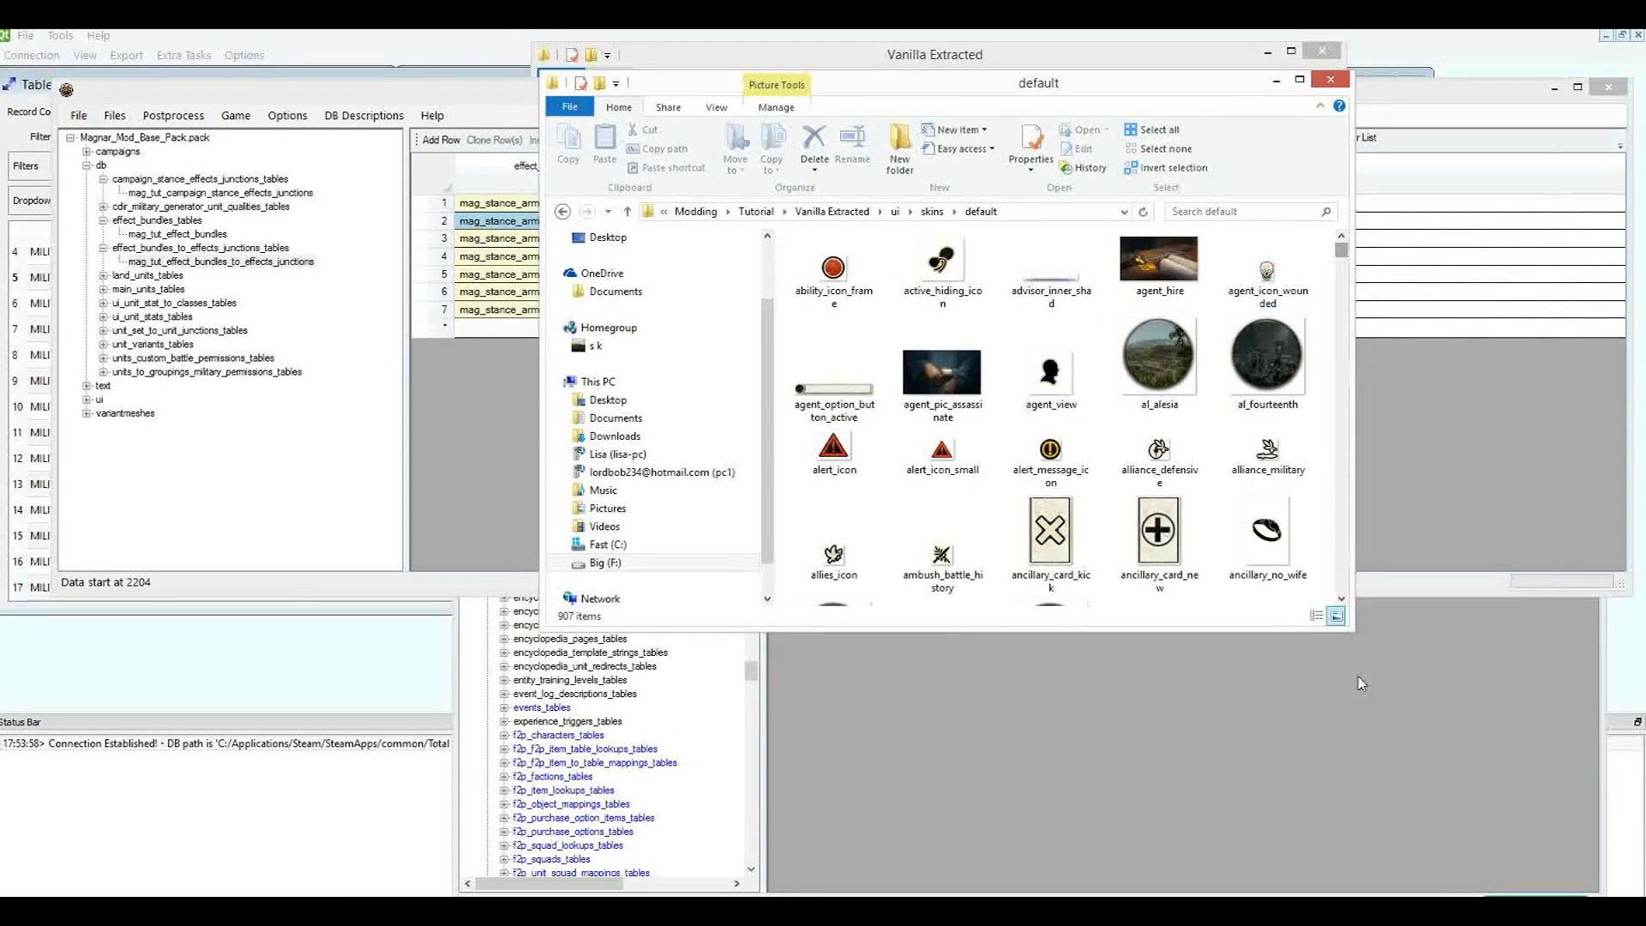
pyautogui.moveTo(1351, 629); pyautogui.dragTo(1638, 795)
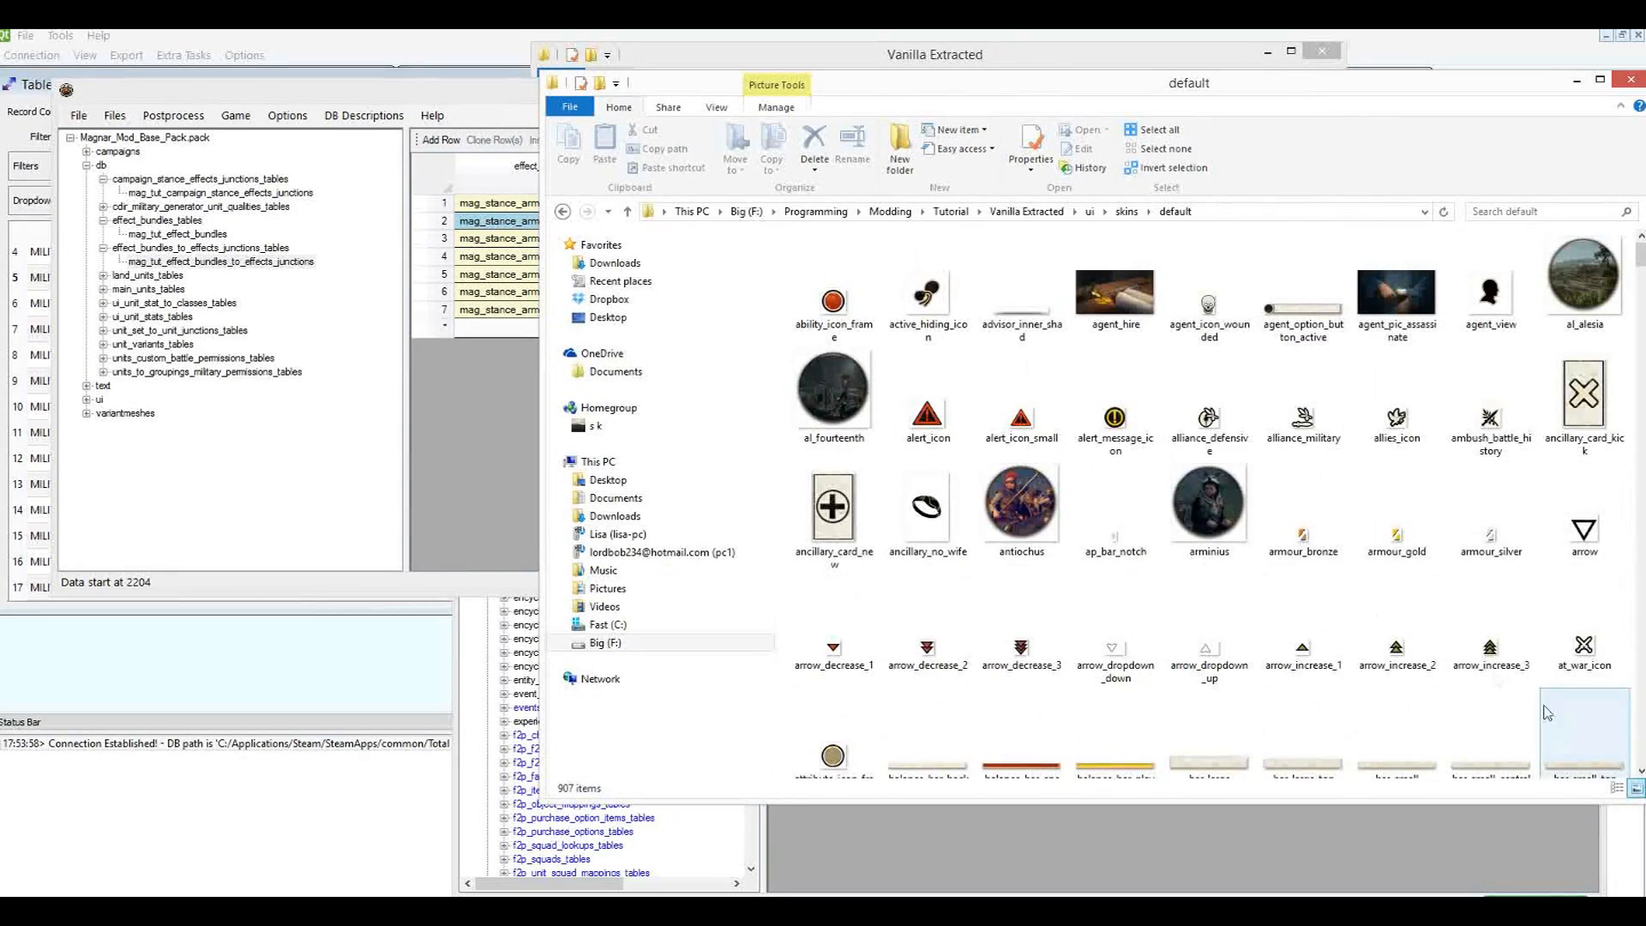
# Find icon_forced_march among the default skin images and check the ui_icon value in the mod pack's effect_bundles table.
pyautogui.scroll(-10, 1406, 604)
pyautogui.scroll(-3, 1419, 607)
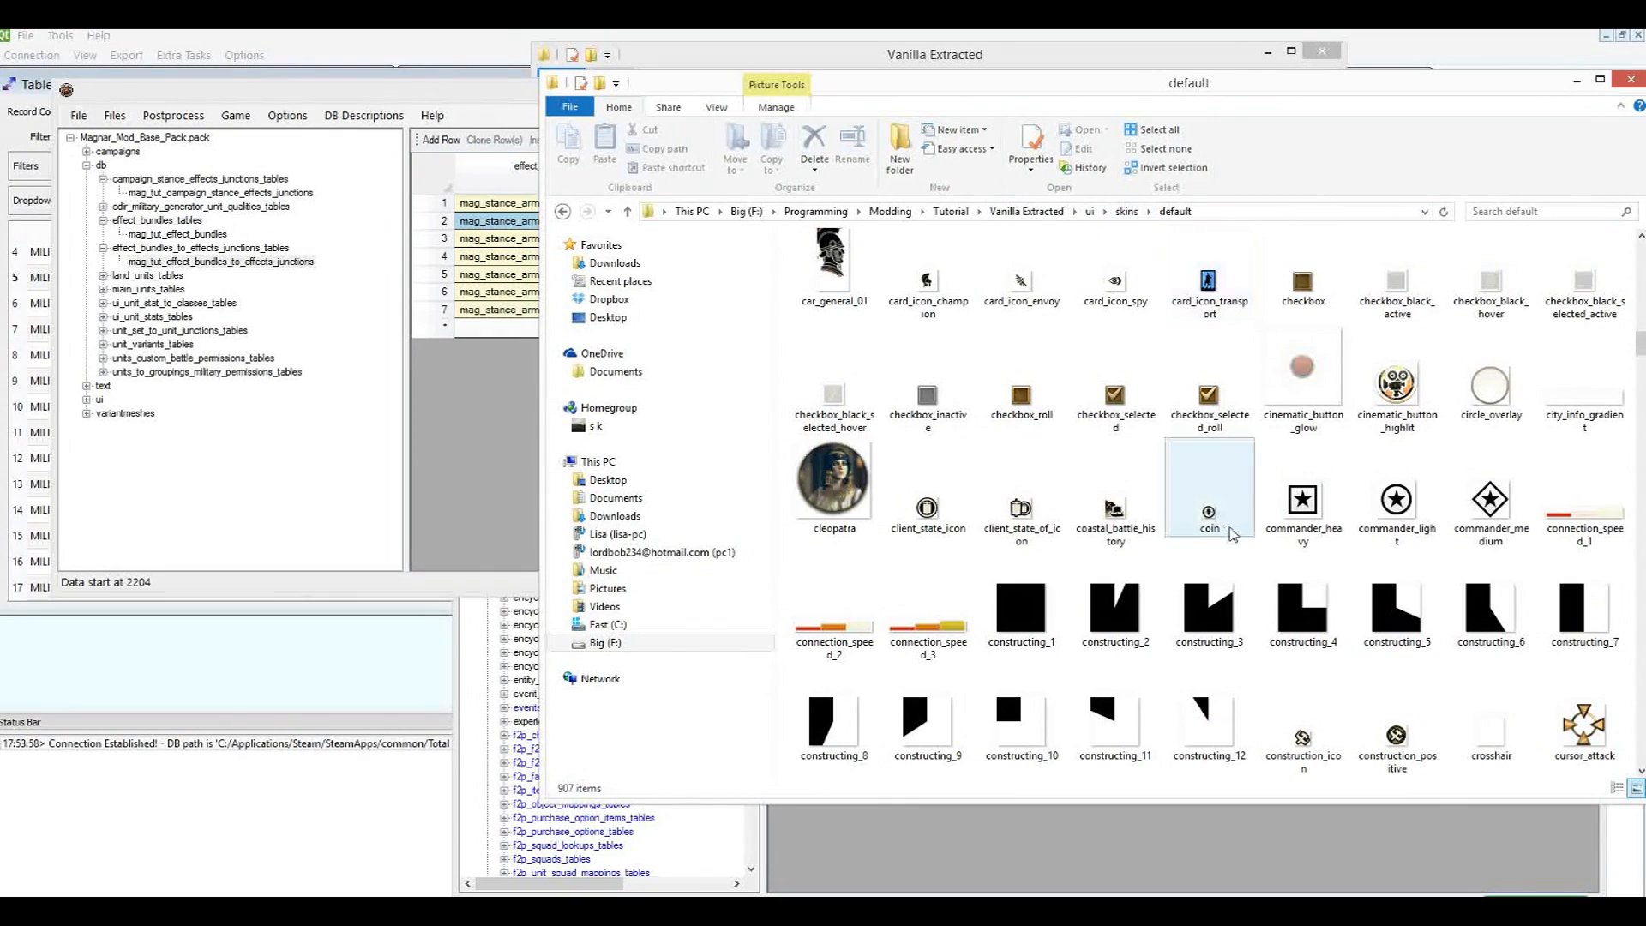
pyautogui.scroll(-5, 1131, 570)
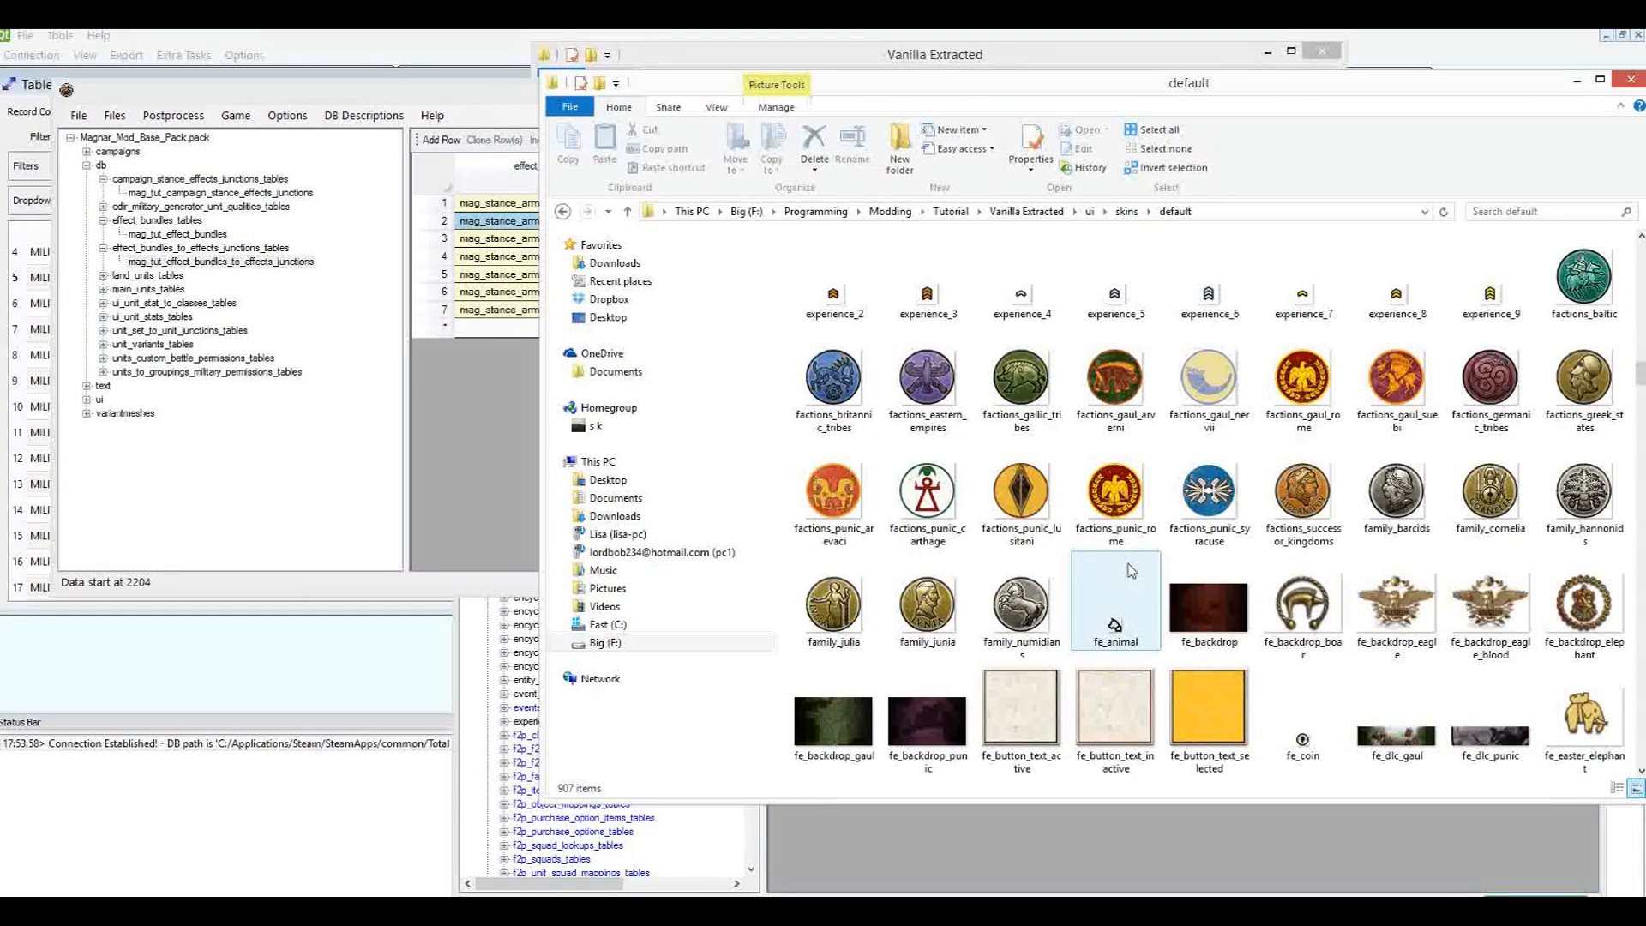
pyautogui.scroll(-3, 1132, 571)
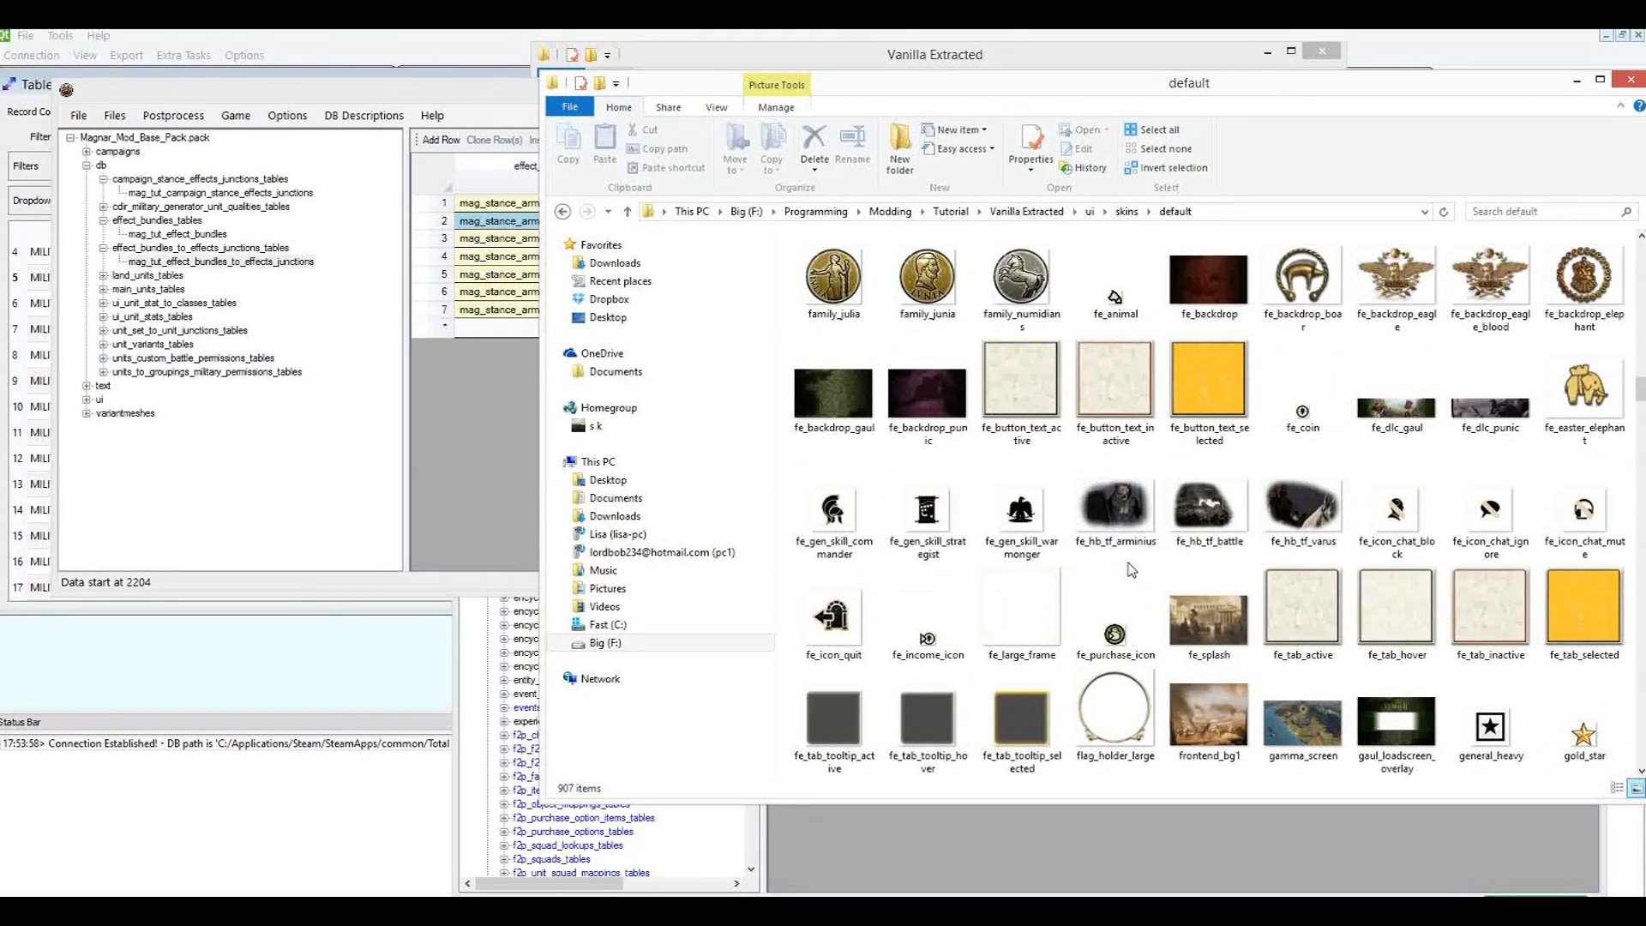
pyautogui.scroll(-3, 1131, 566)
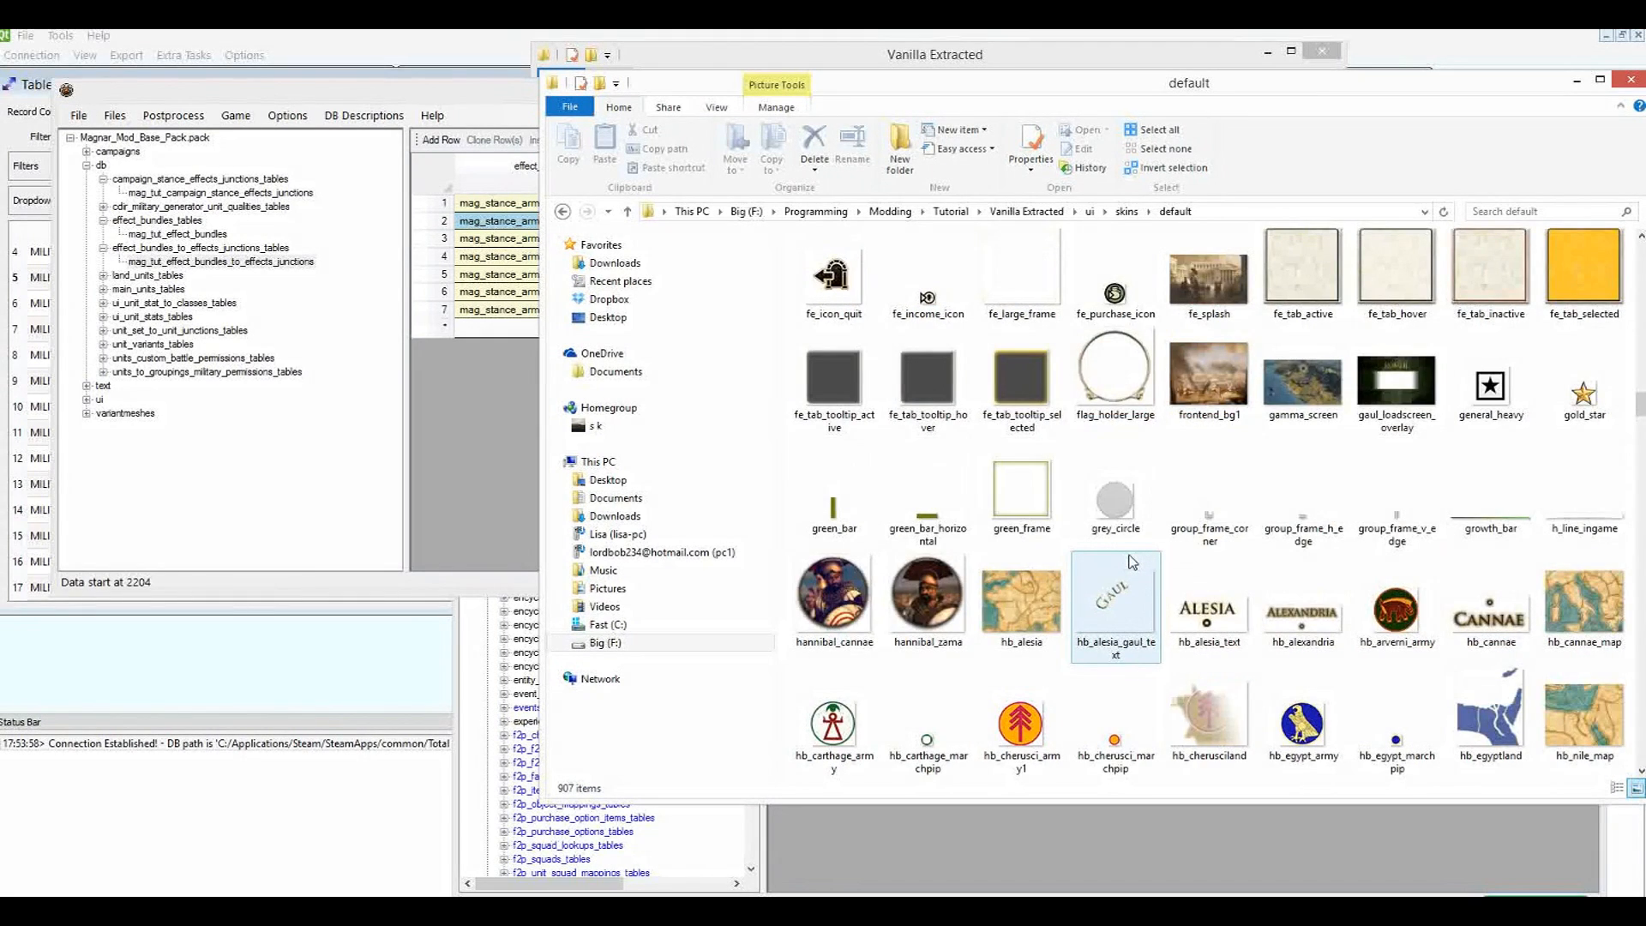
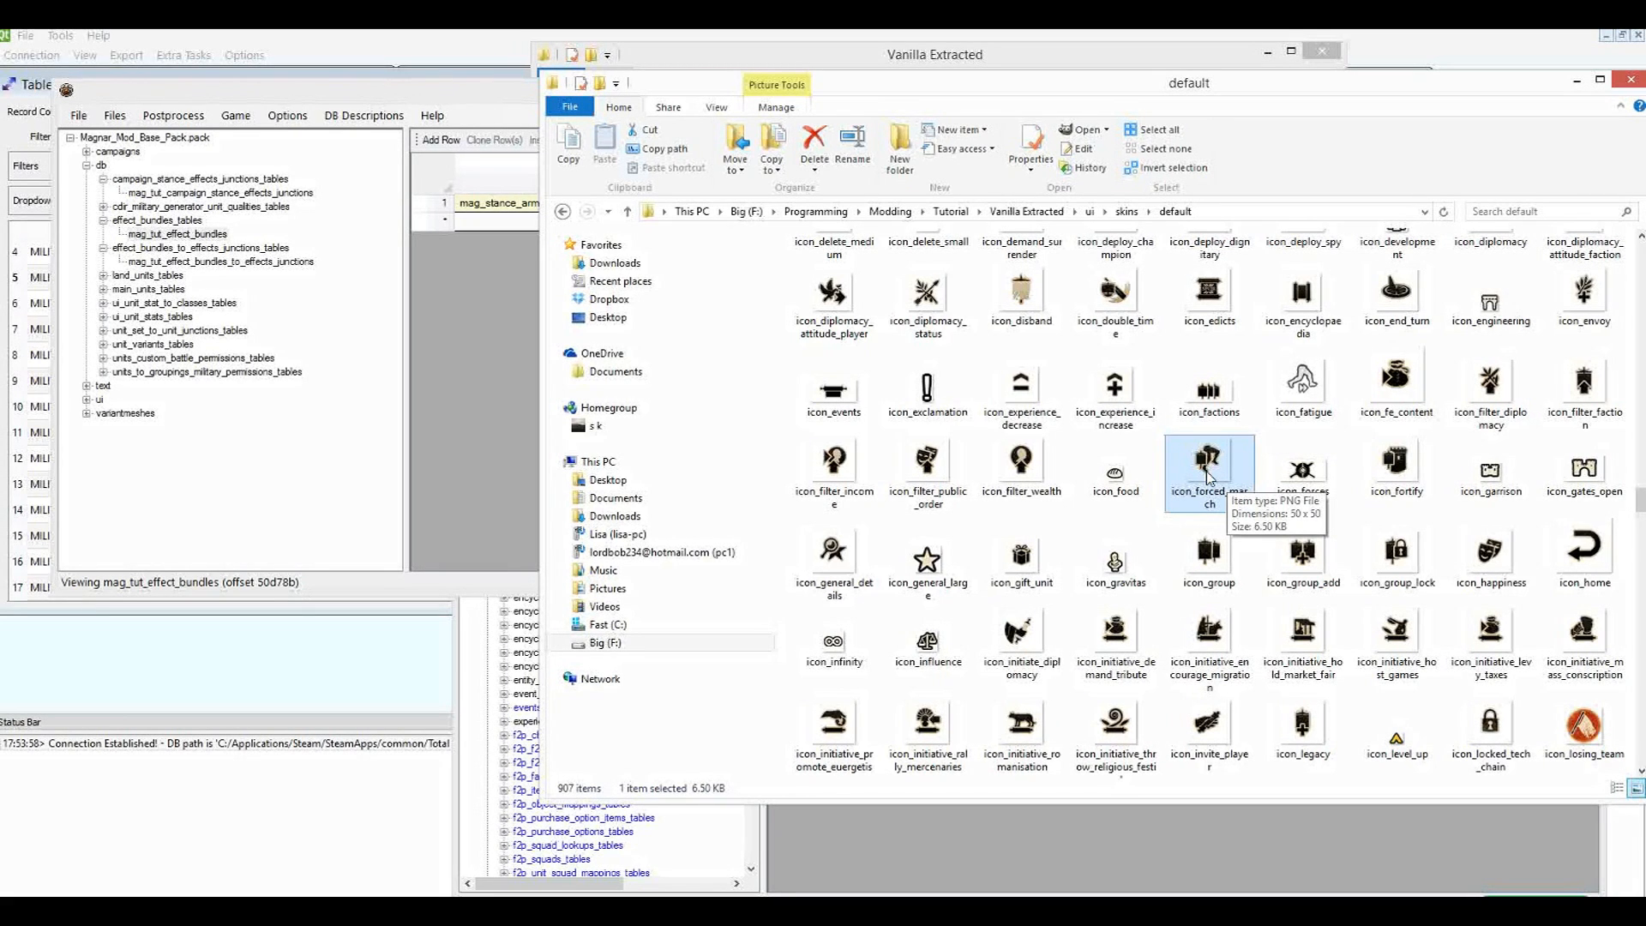
pyautogui.click(476, 310)
pyautogui.click(1159, 213)
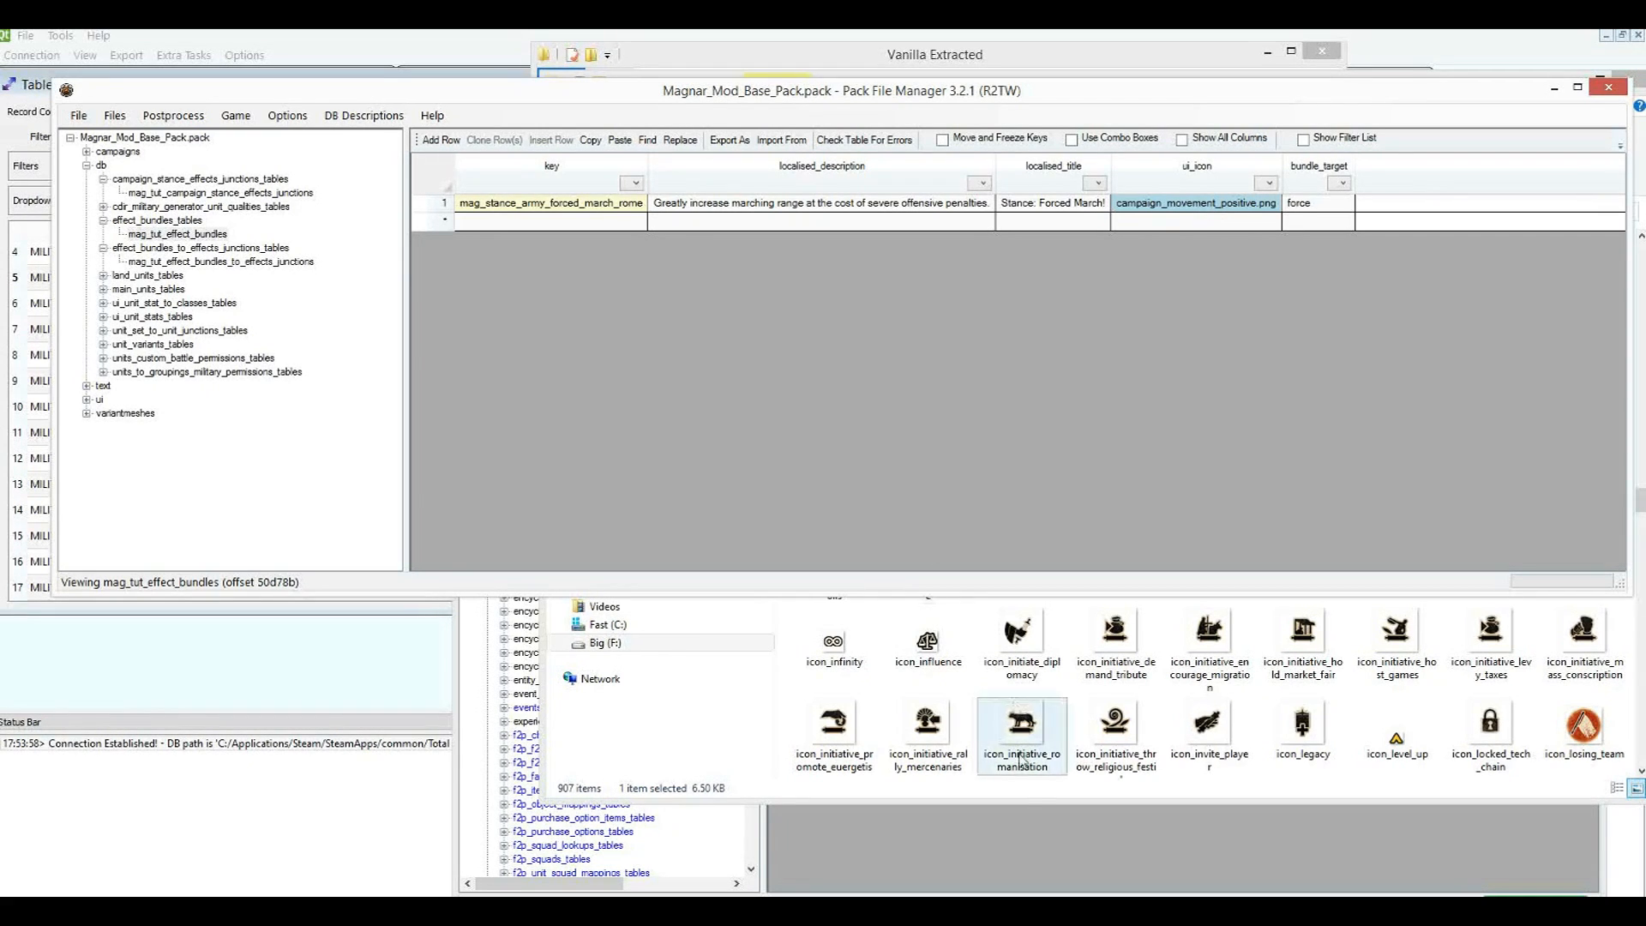
pyautogui.click(1035, 802)
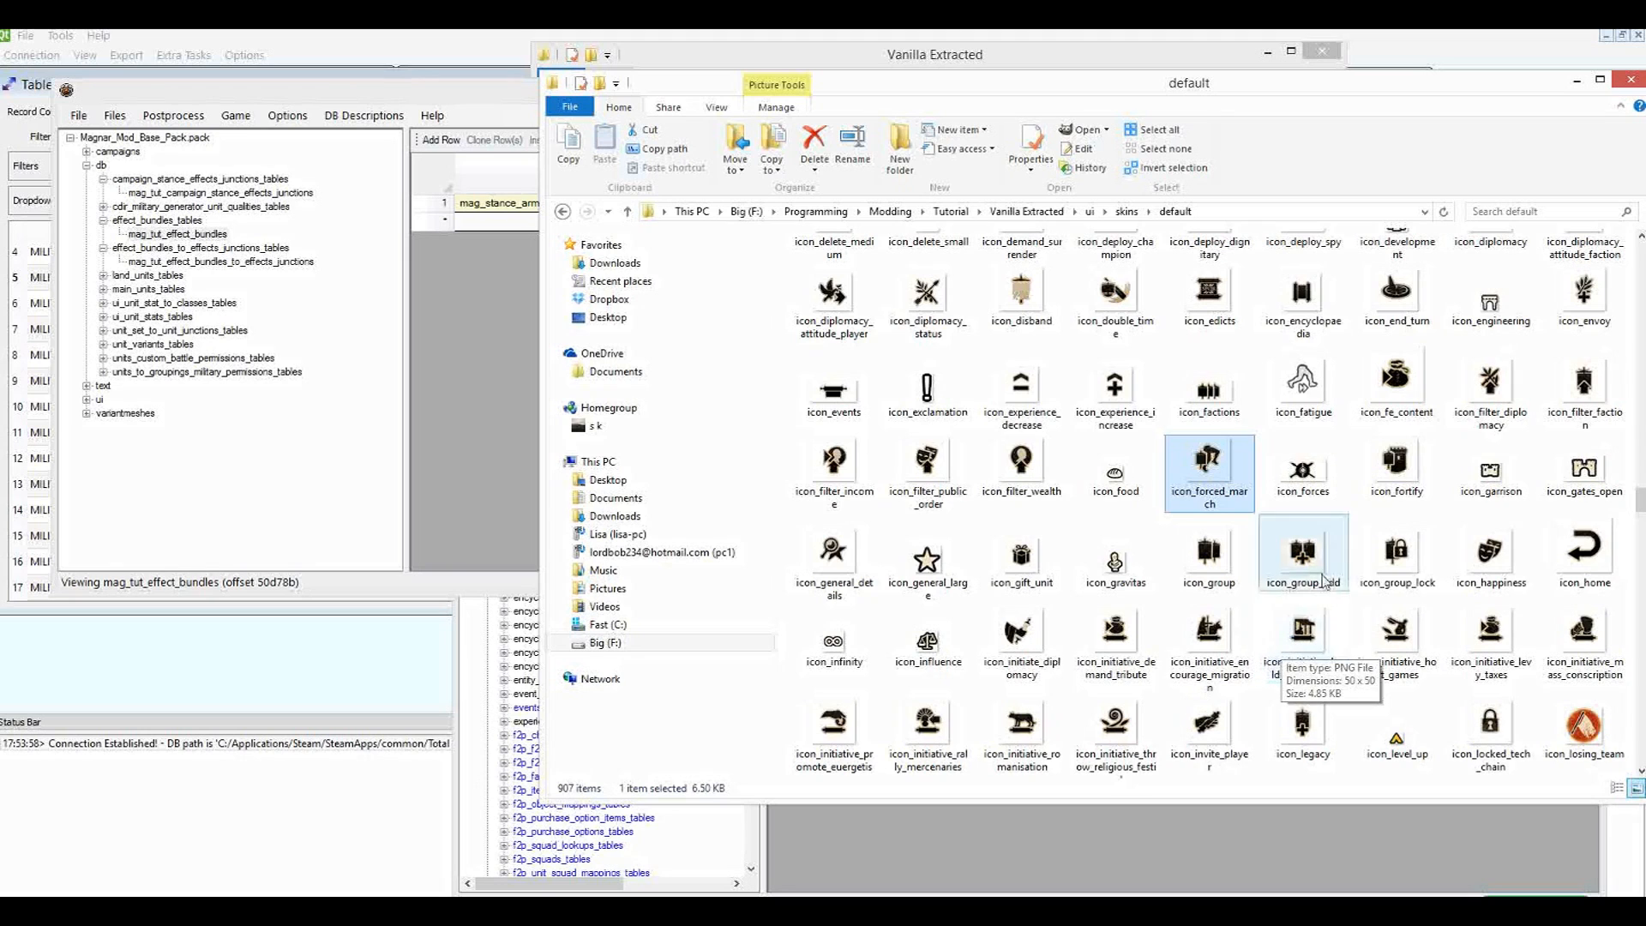
# Examine other stance icons in the default skins folder, including icon_fortify, icon_recruit and icon_raid.
pyautogui.click(1396, 468)
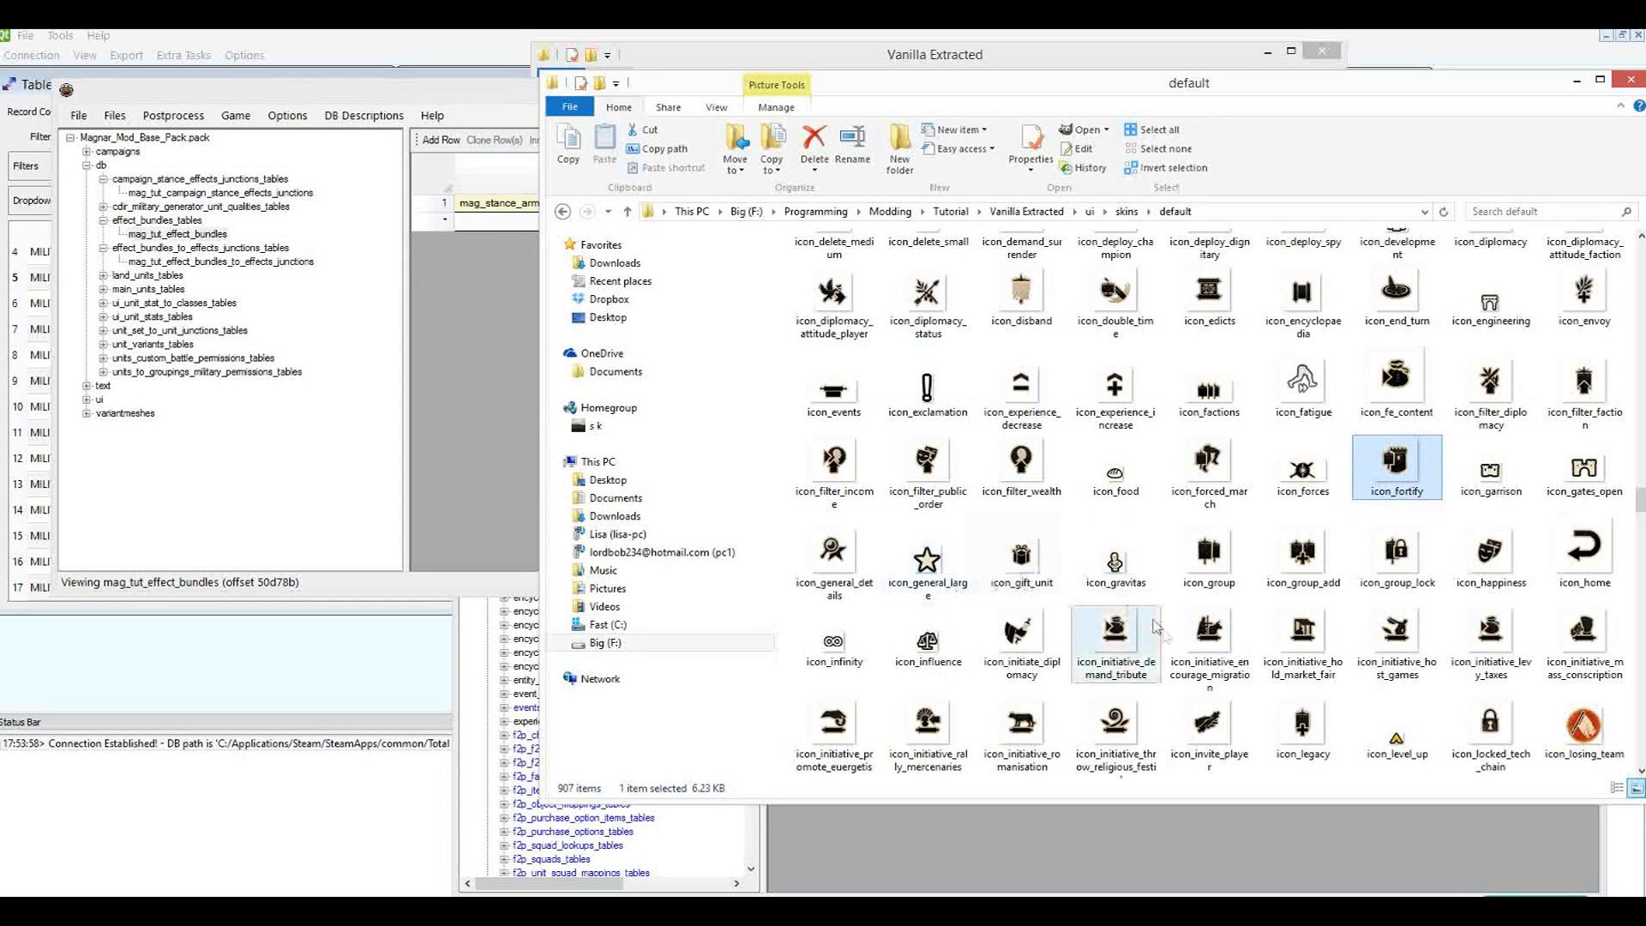
pyautogui.click(1208, 638)
pyautogui.scroll(-2, 1294, 626)
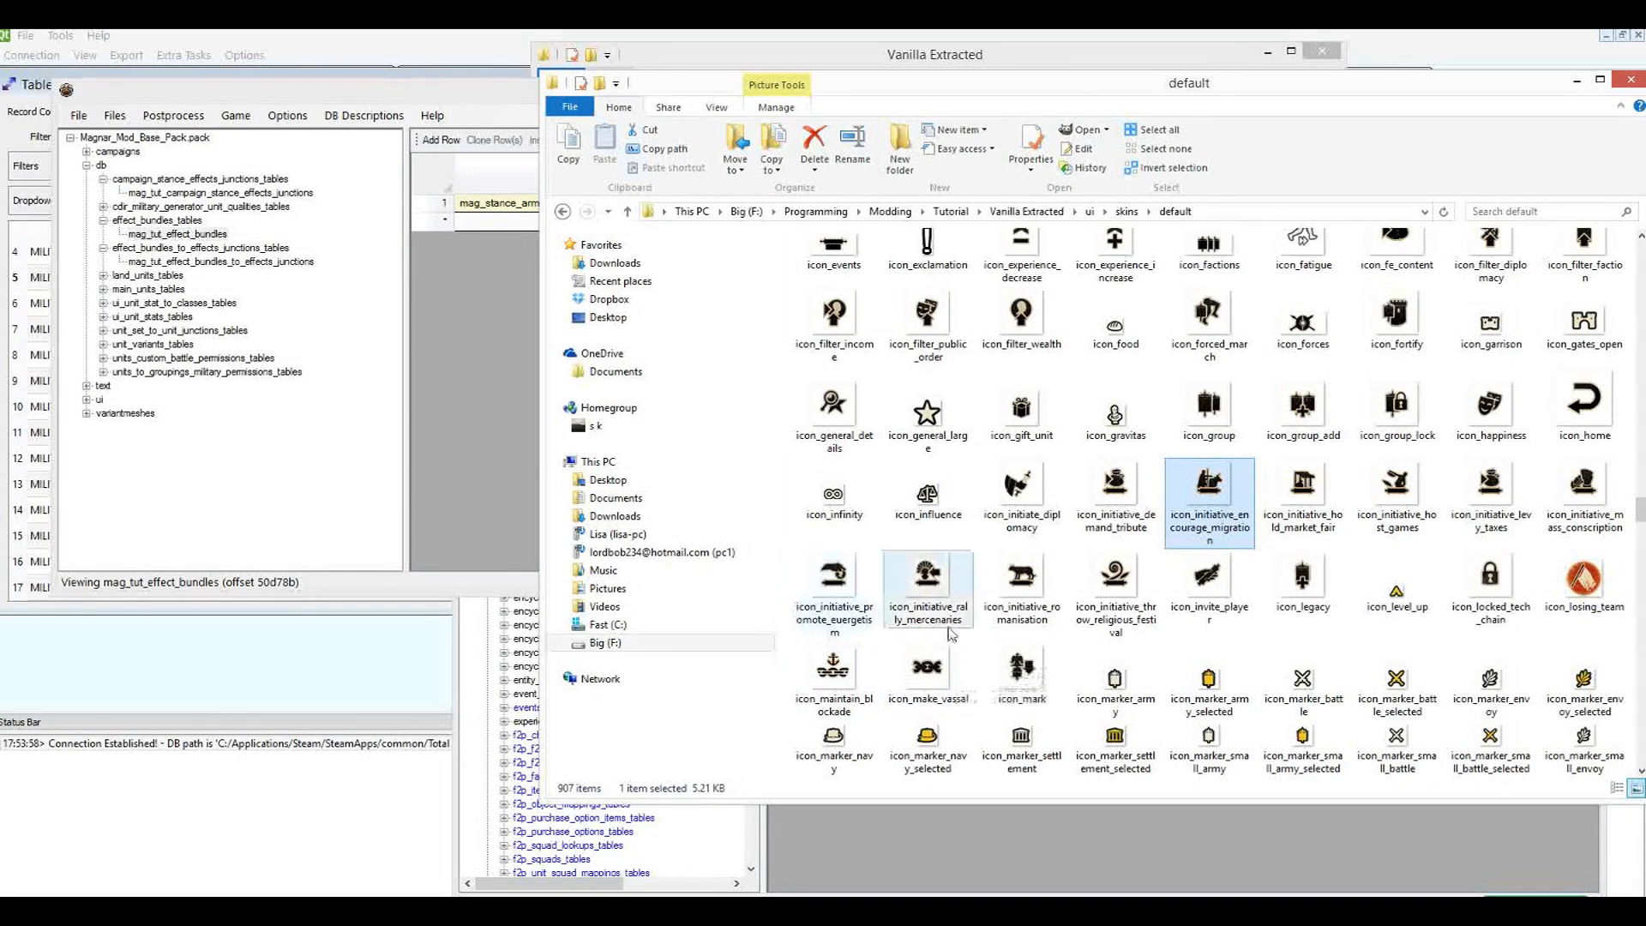
pyautogui.click(1551, 533)
pyautogui.click(1302, 578)
pyautogui.scroll(-10, 1149, 490)
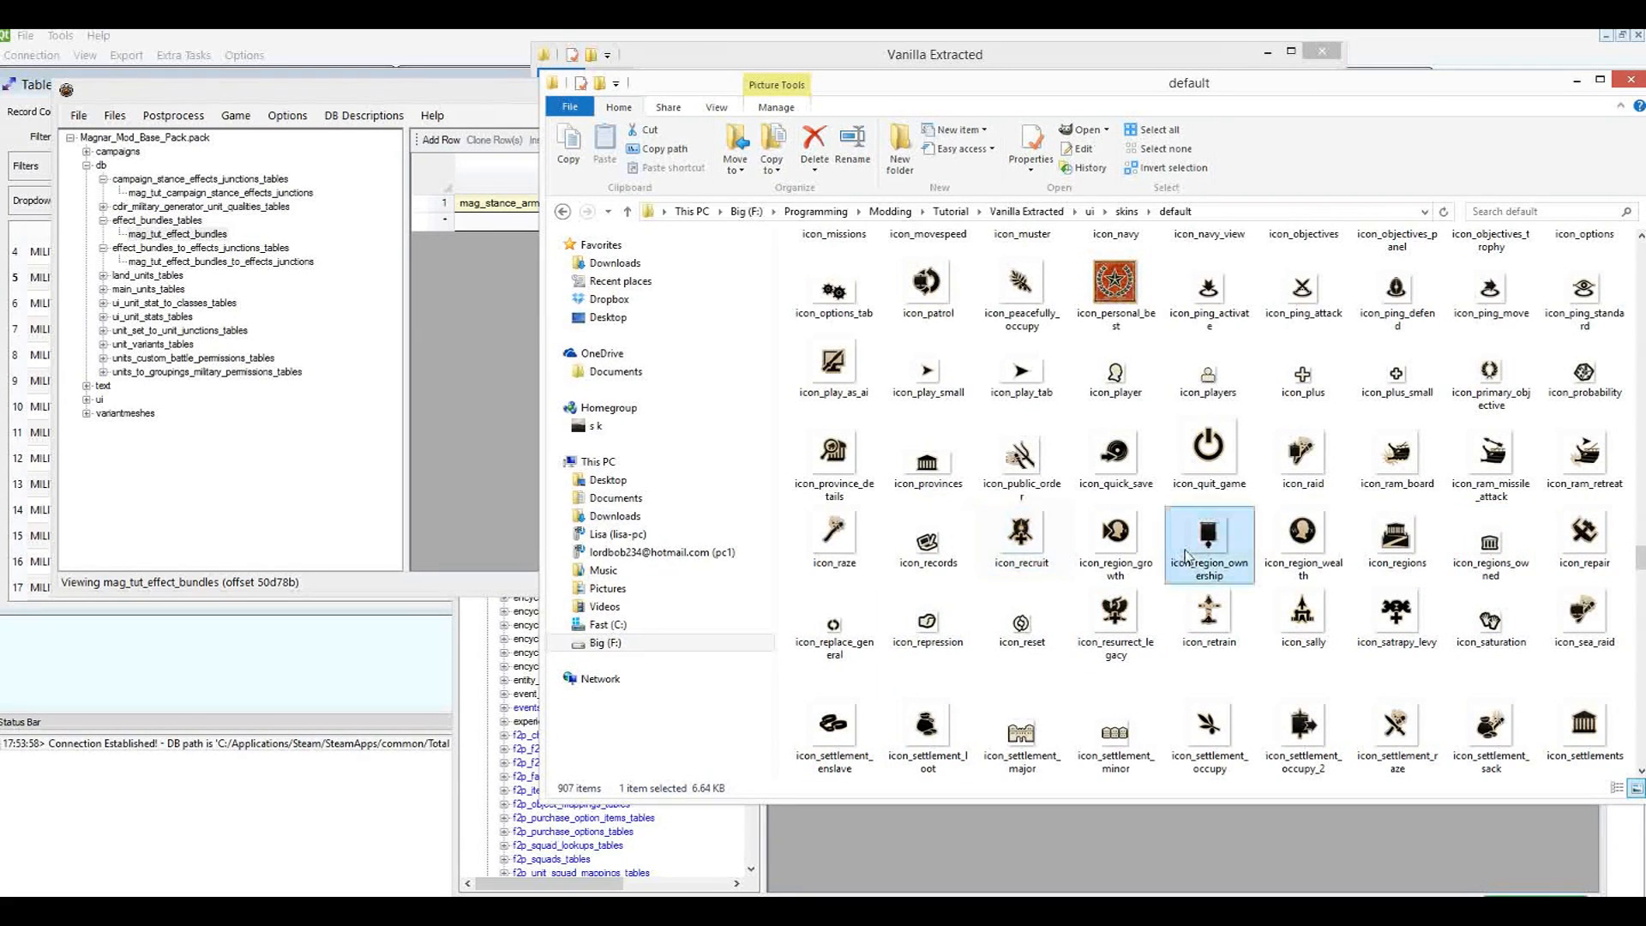
pyautogui.click(1024, 553)
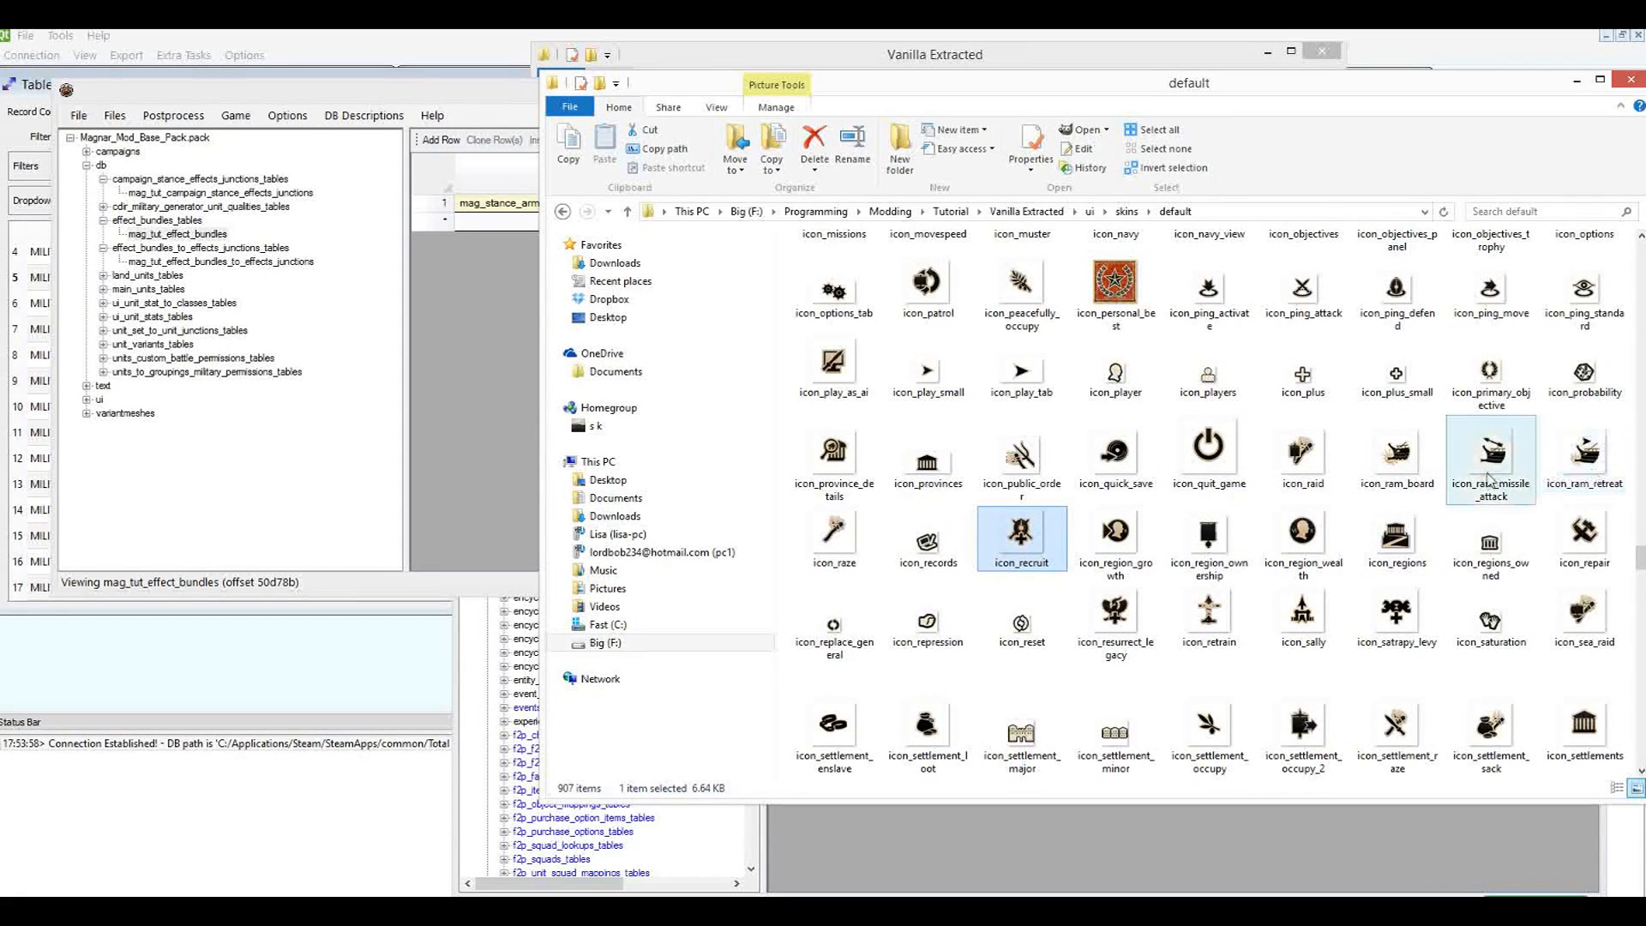
pyautogui.click(1299, 468)
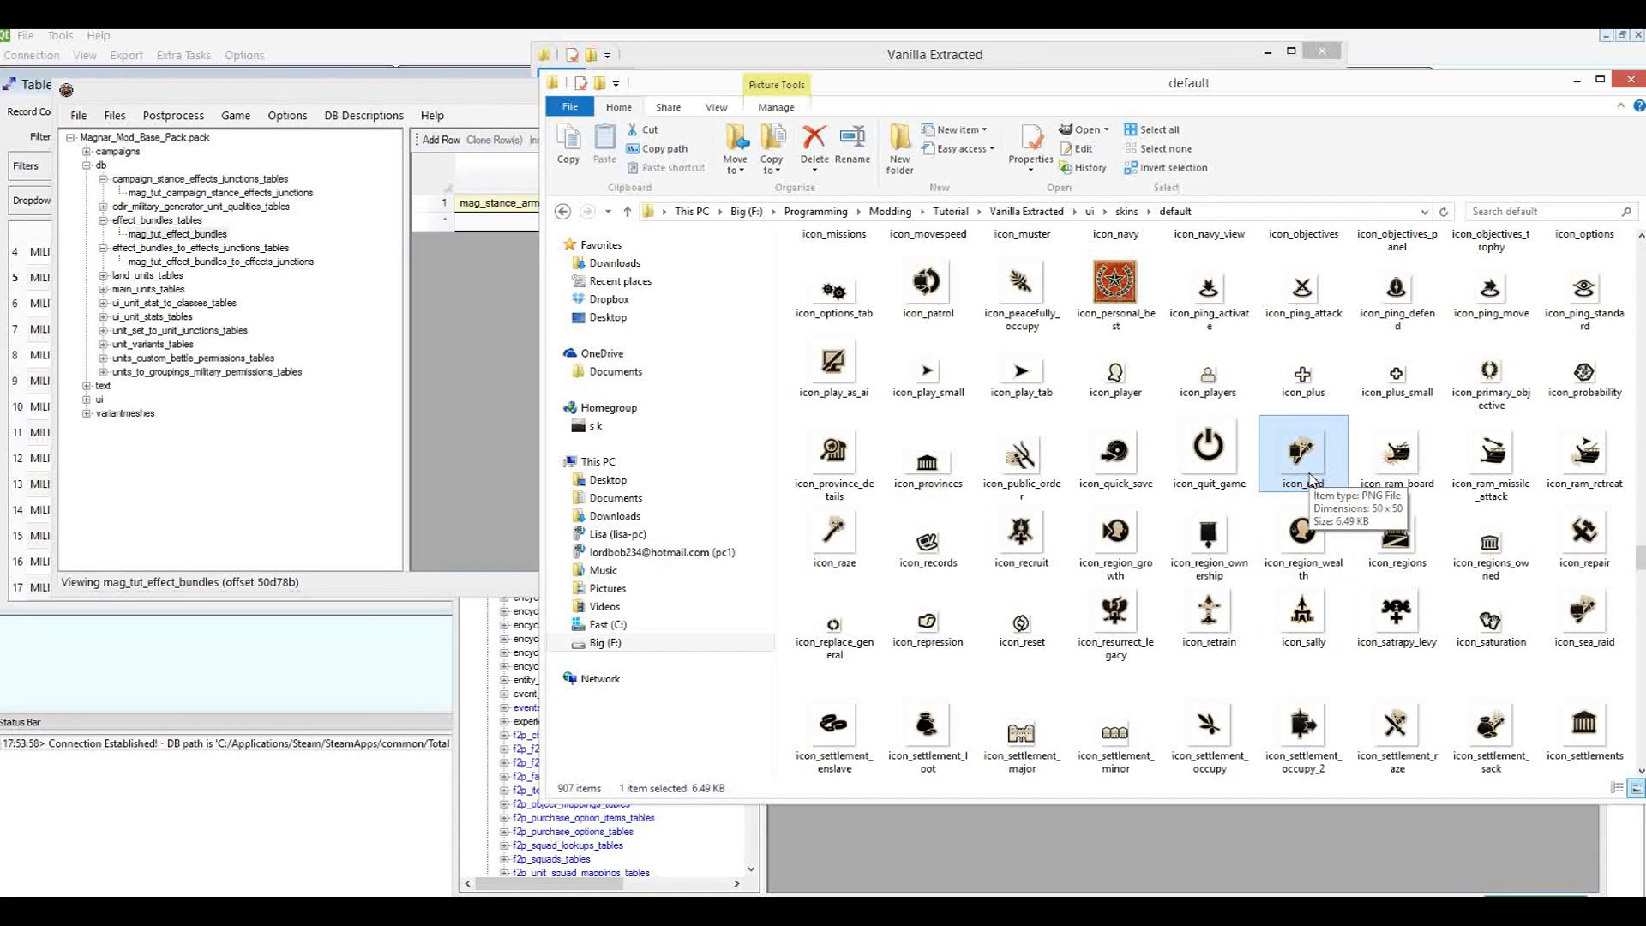
# Review the localised_title and localised_description of the Roman forced march bundle in mag_tut_effect_bundles.
pyautogui.click(453, 324)
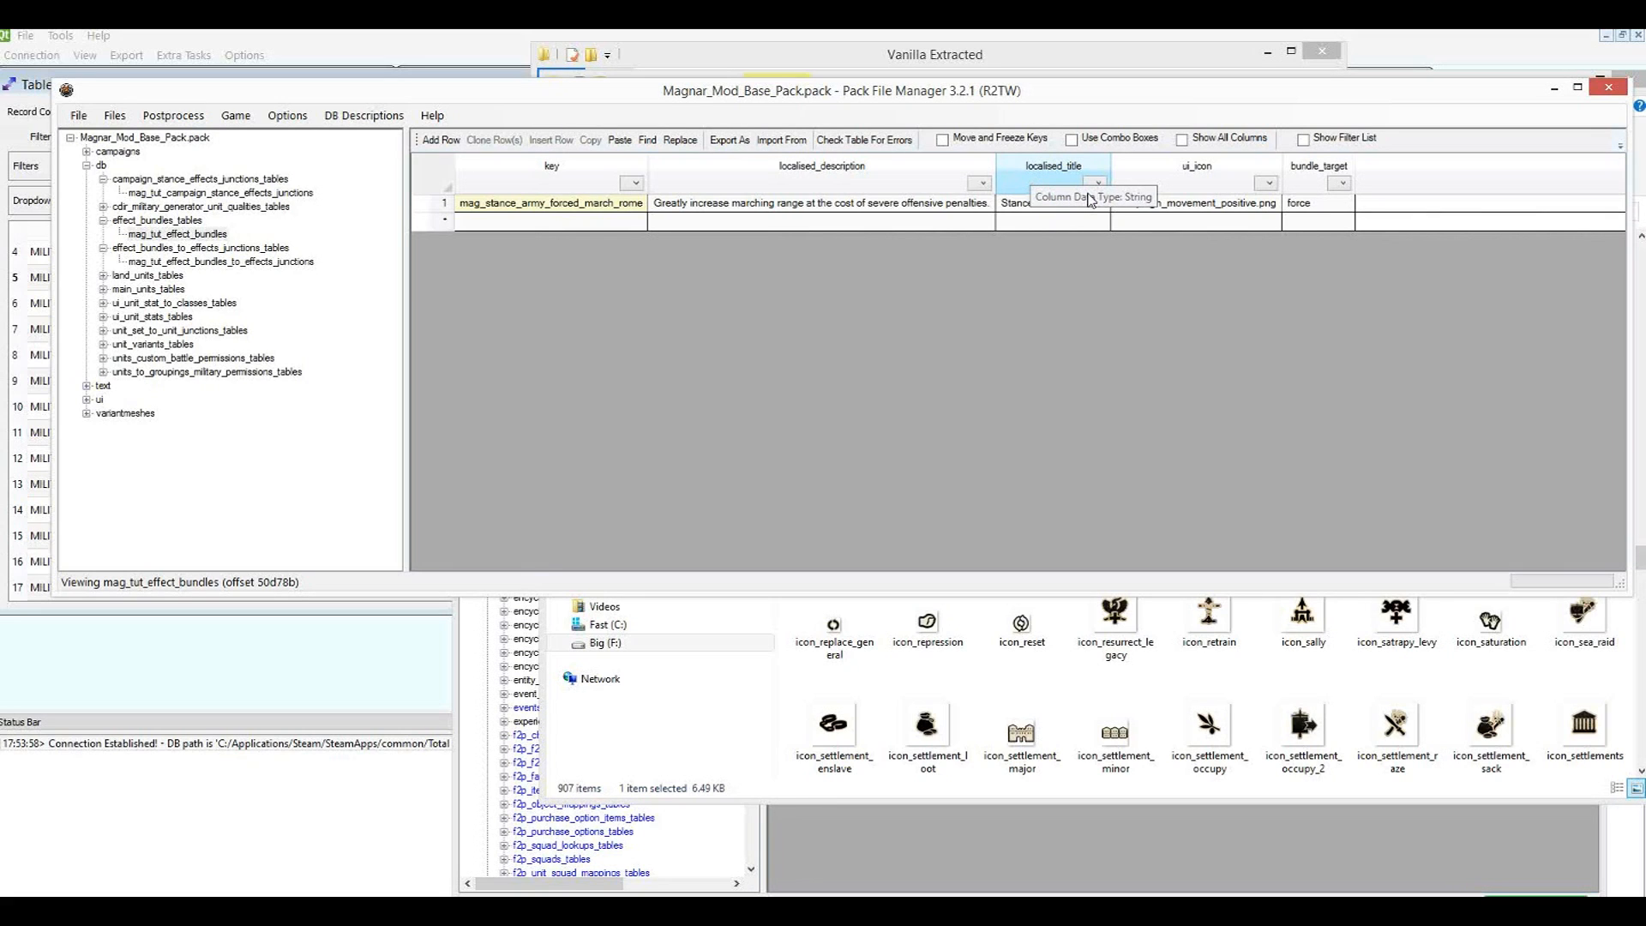
pyautogui.click(1027, 207)
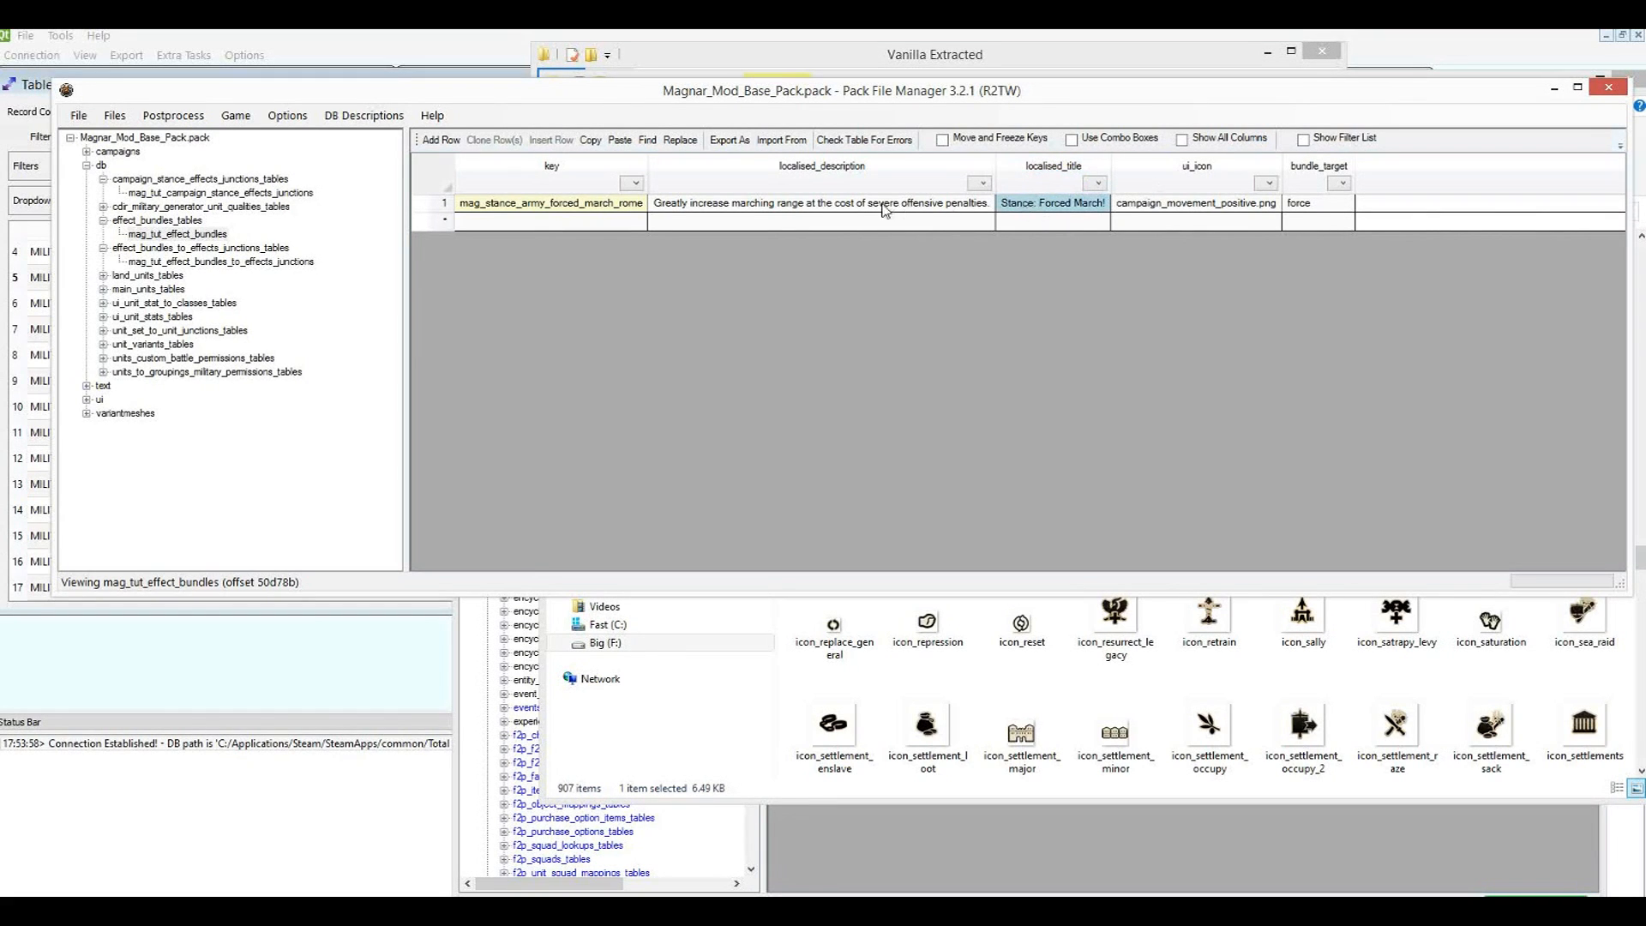
pyautogui.click(885, 207)
pyautogui.moveTo(1060, 196); pyautogui.dragTo(1061, 208)
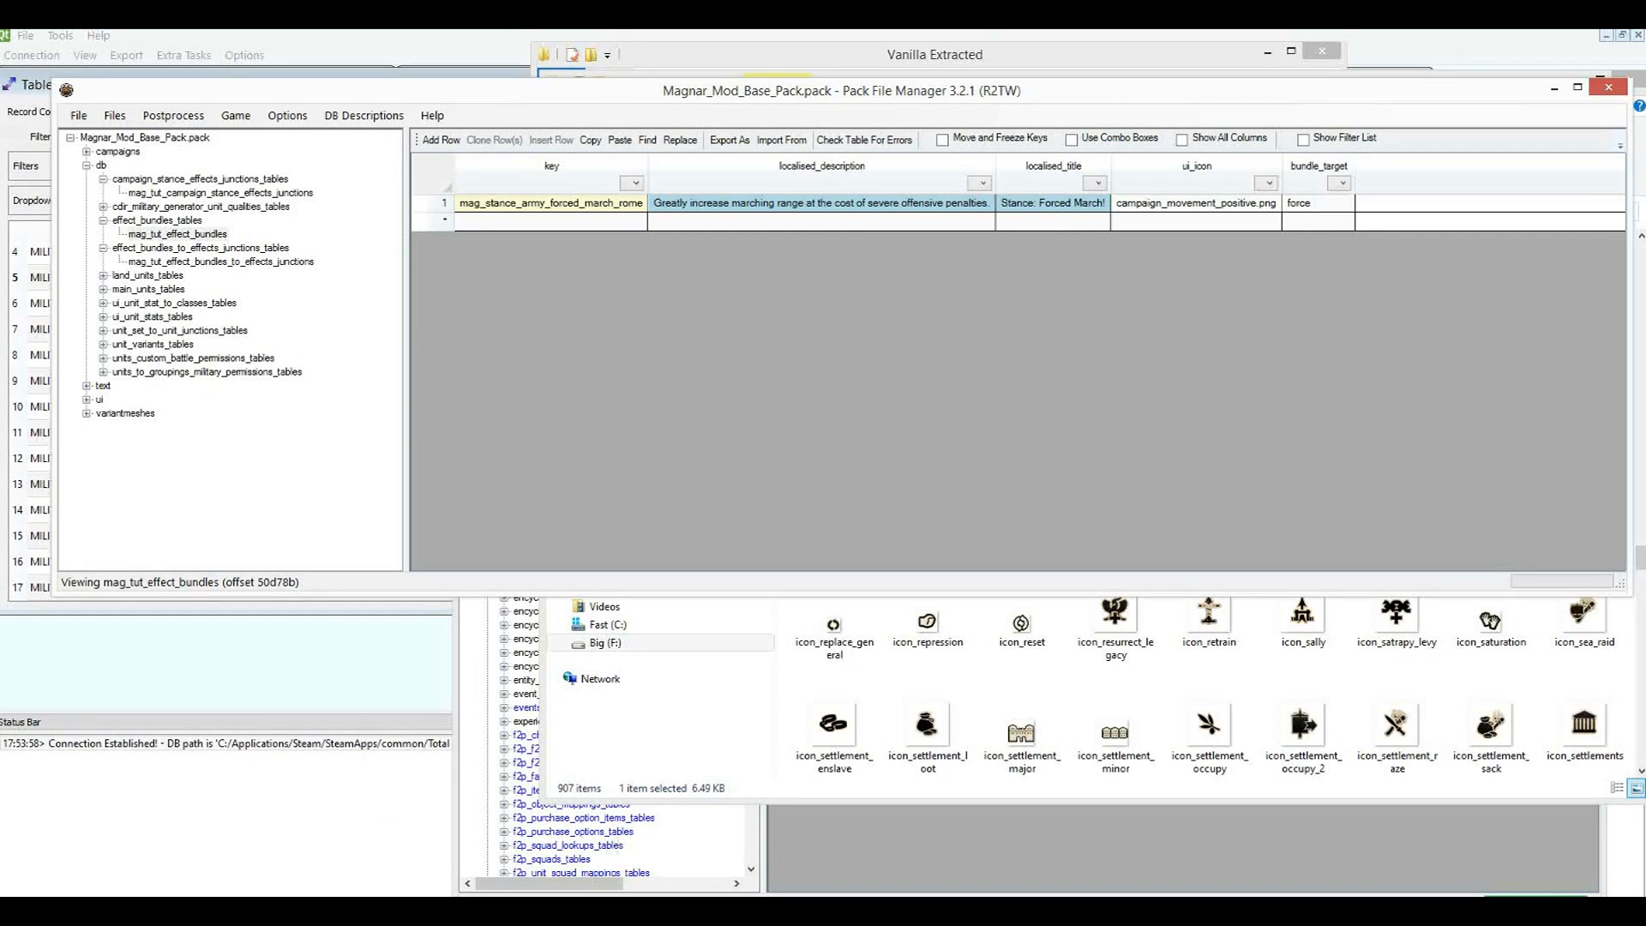
# Open local_en_rome2.pack from the Total War Rome II data folder.
pyautogui.click(185, 910)
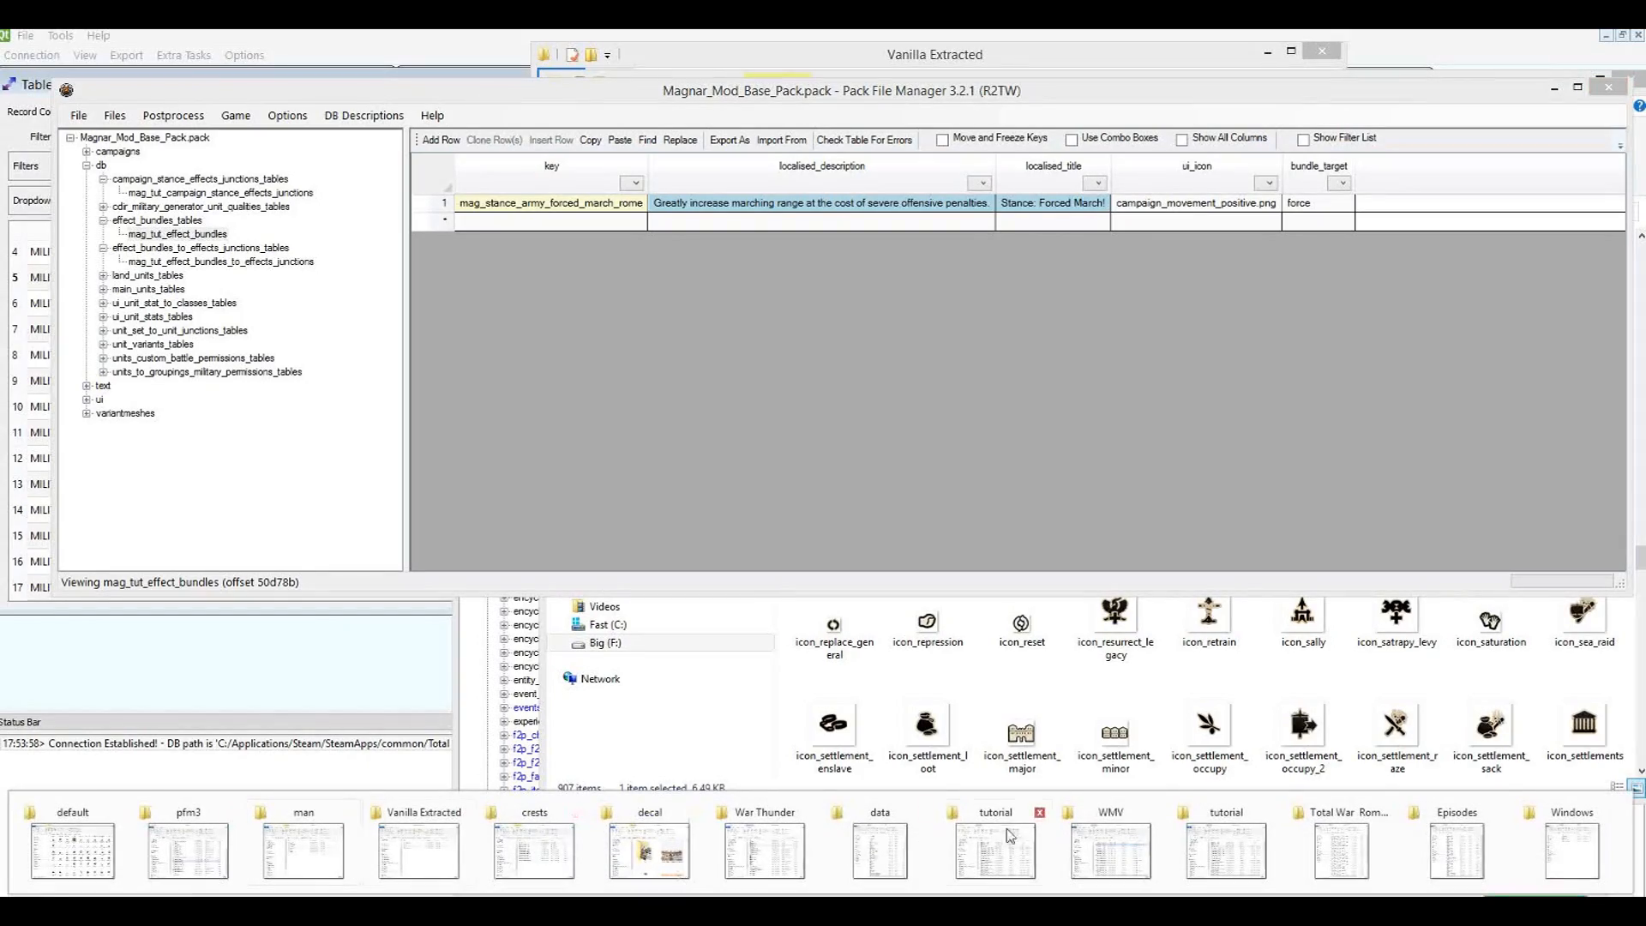
pyautogui.click(895, 849)
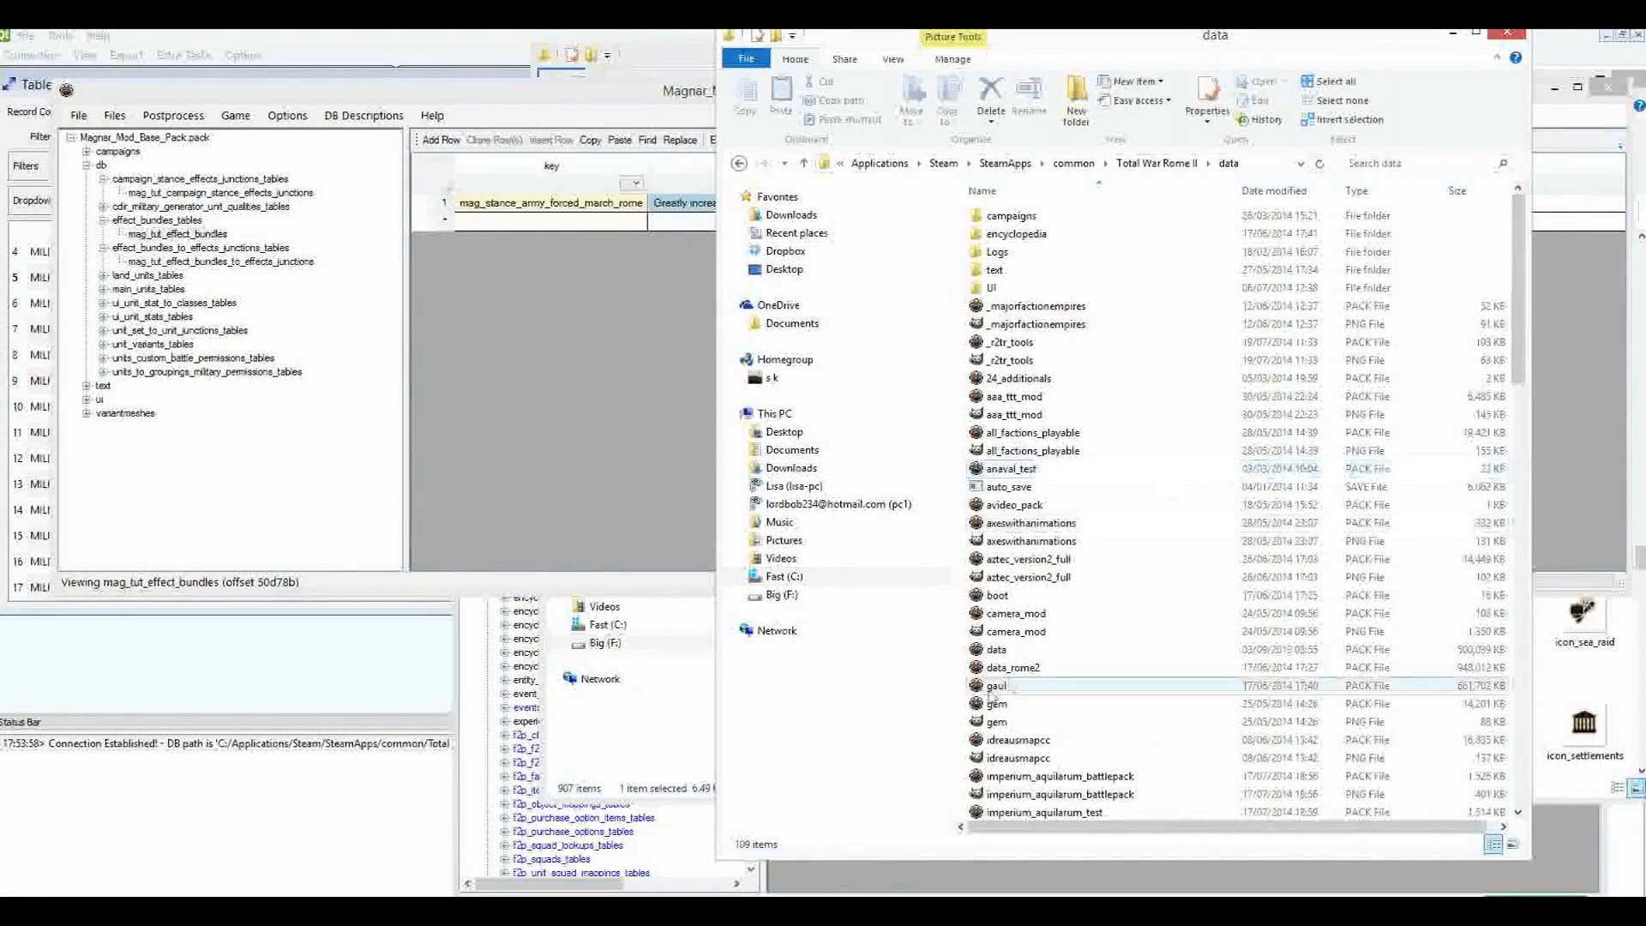
pyautogui.click(999, 704)
pyautogui.scroll(-4, 1012, 723)
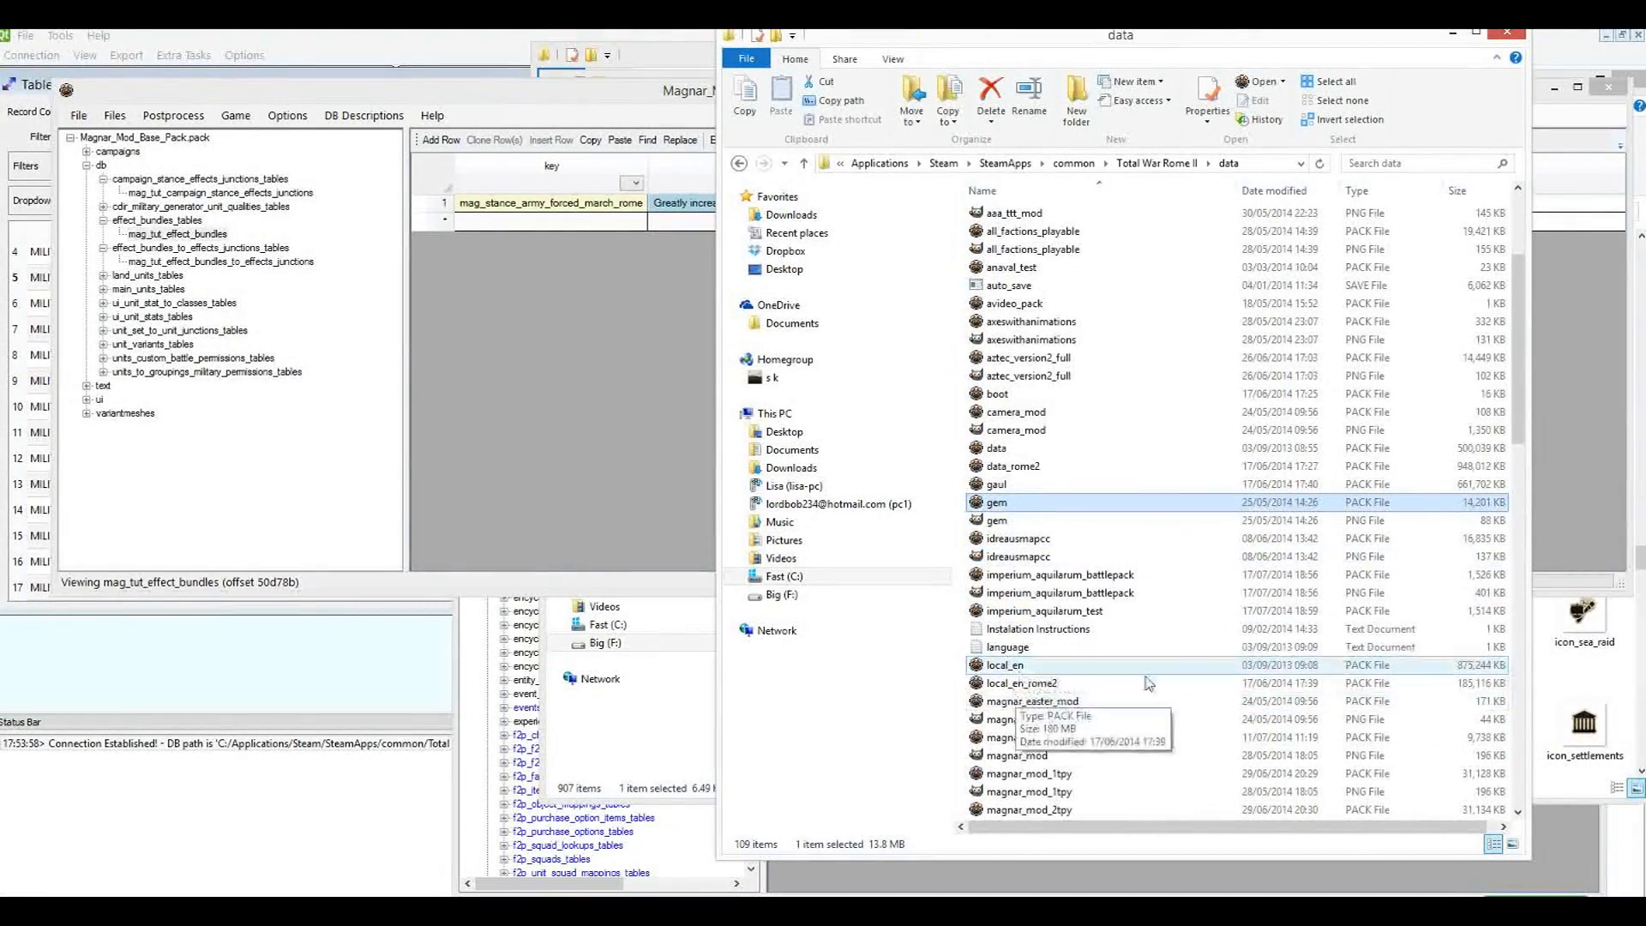
pyautogui.click(1028, 683)
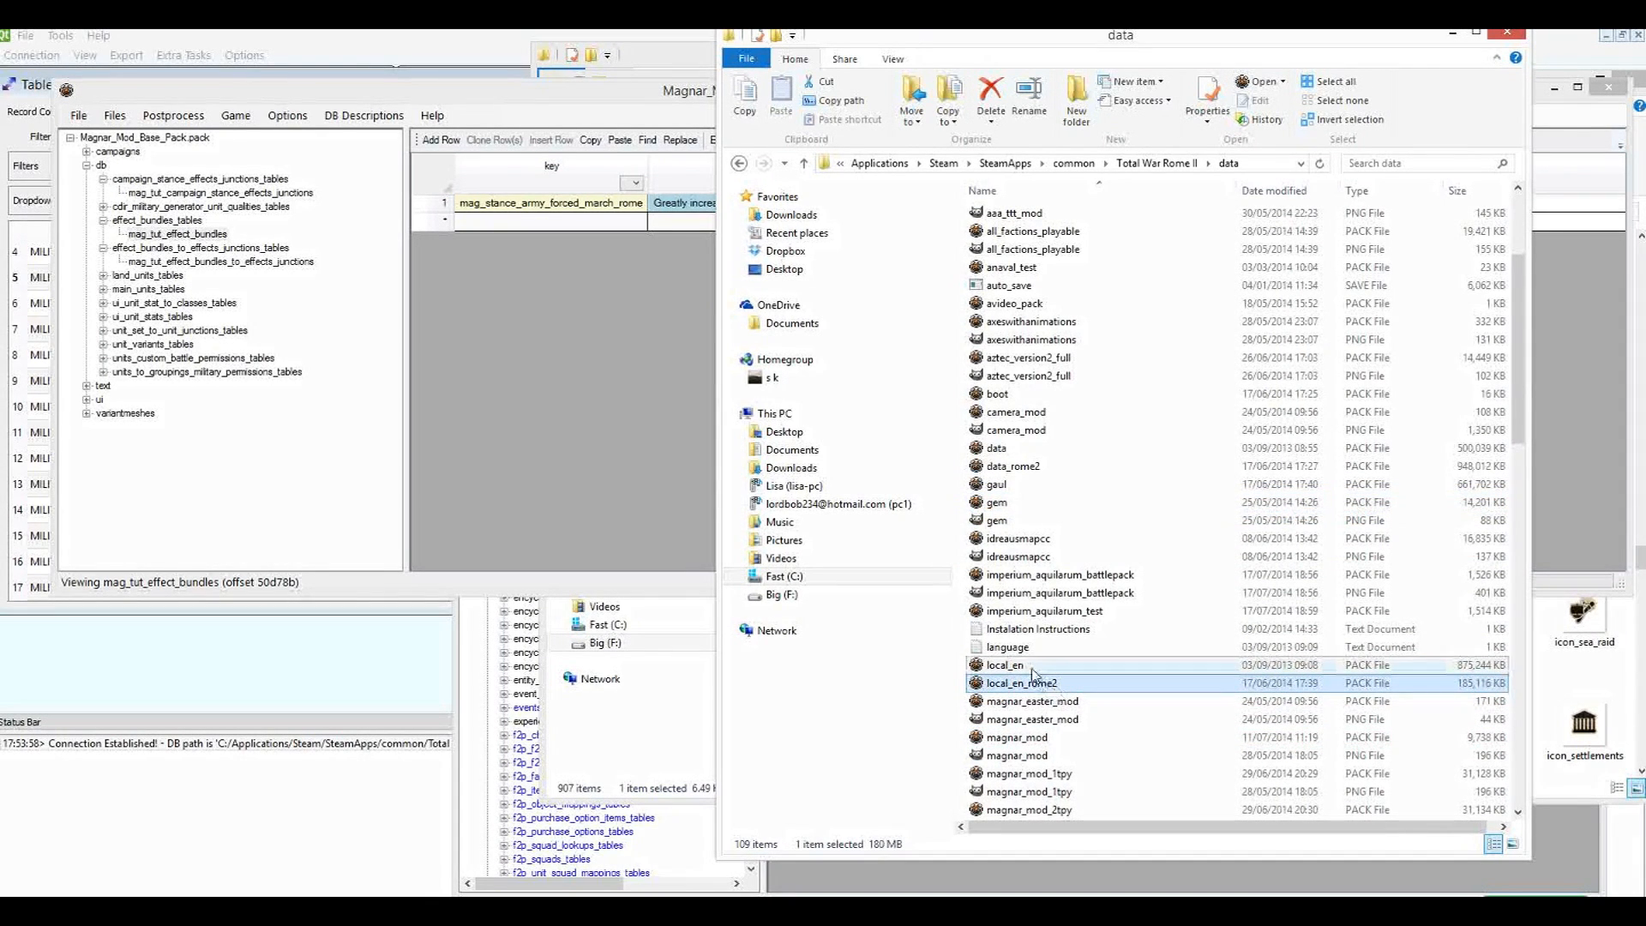
pyautogui.doubleClick(1015, 684)
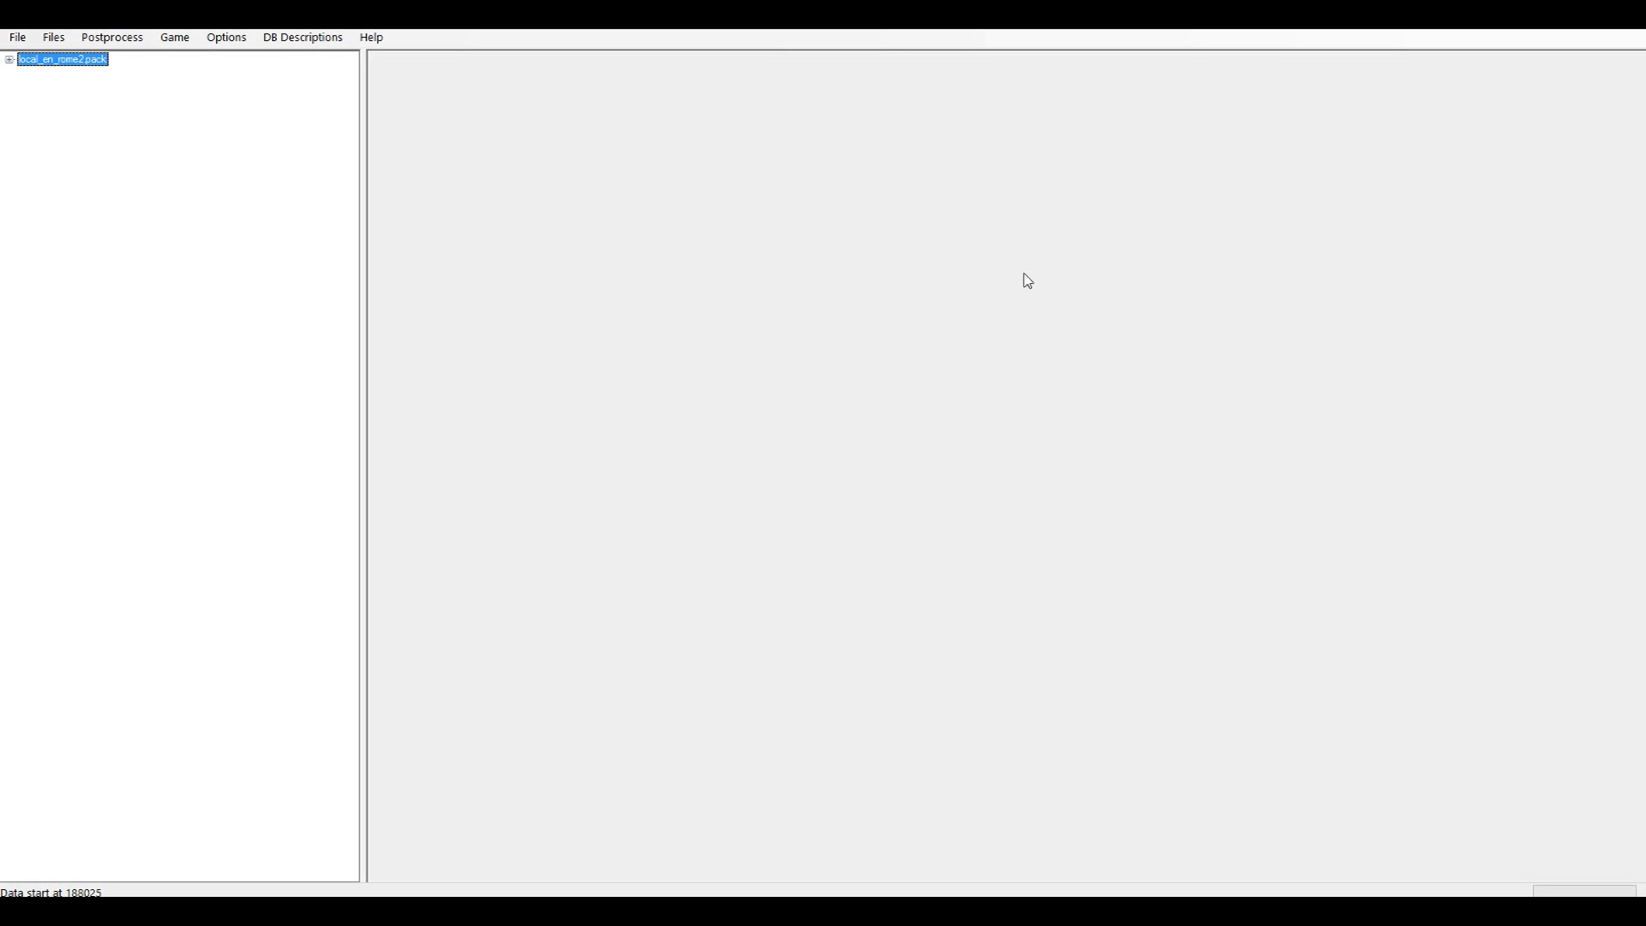
# Expand the text and db folders of local_en_rome2.pack and look through the .loc files.
pyautogui.click(9, 62)
pyautogui.click(9, 61)
pyautogui.click(9, 62)
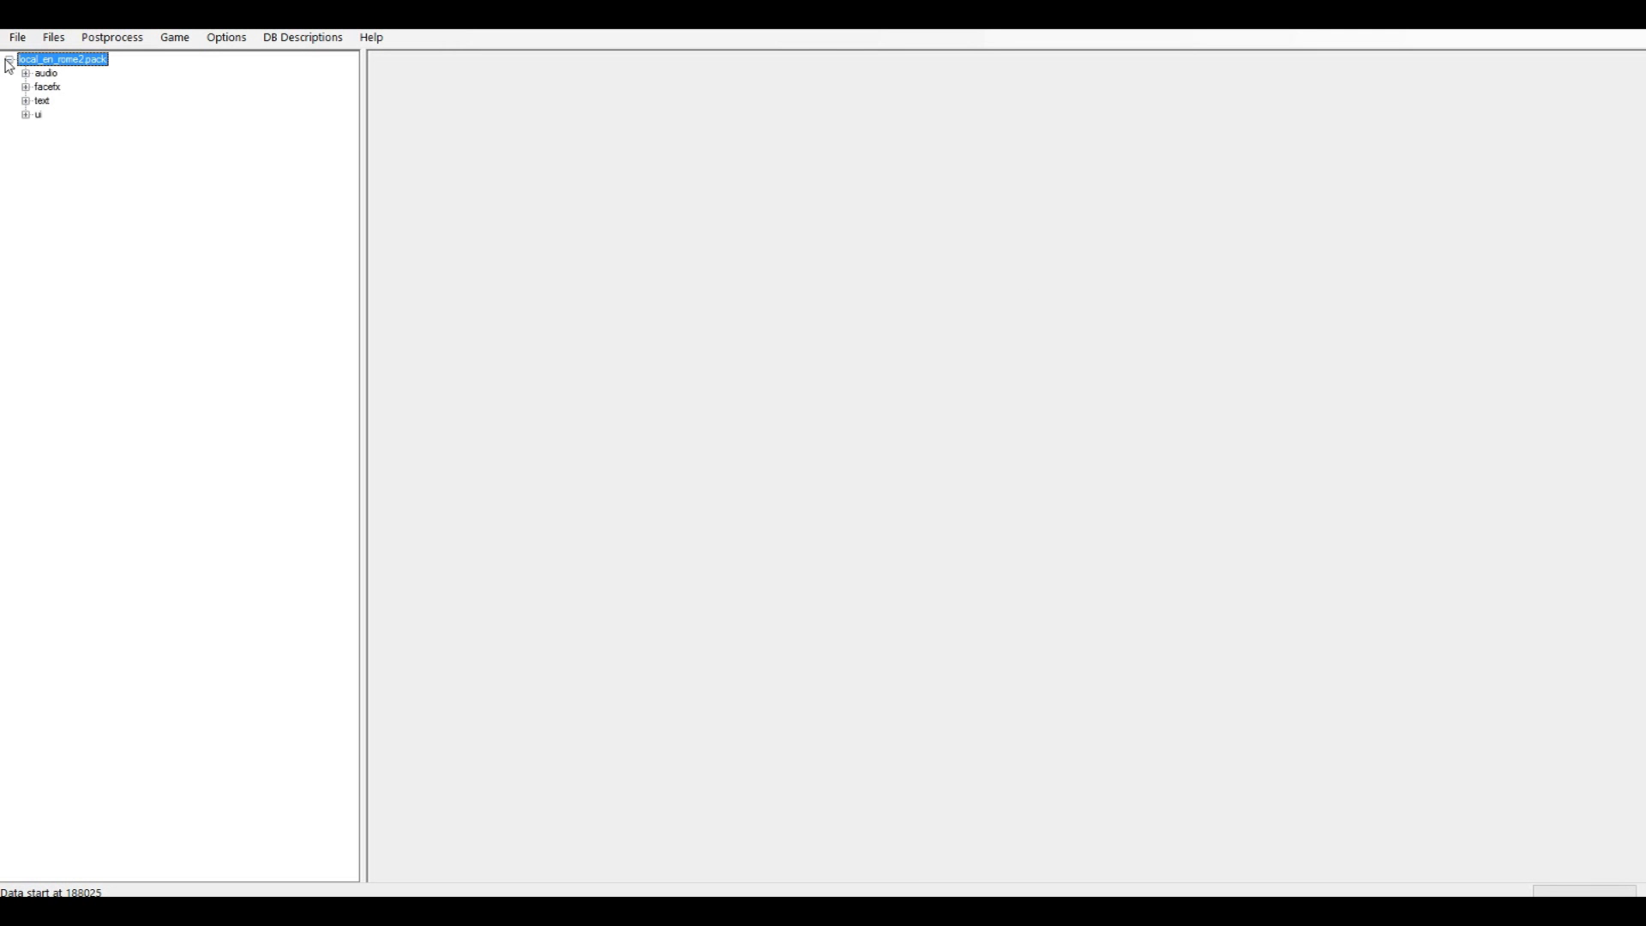
pyautogui.click(25, 101)
pyautogui.click(42, 115)
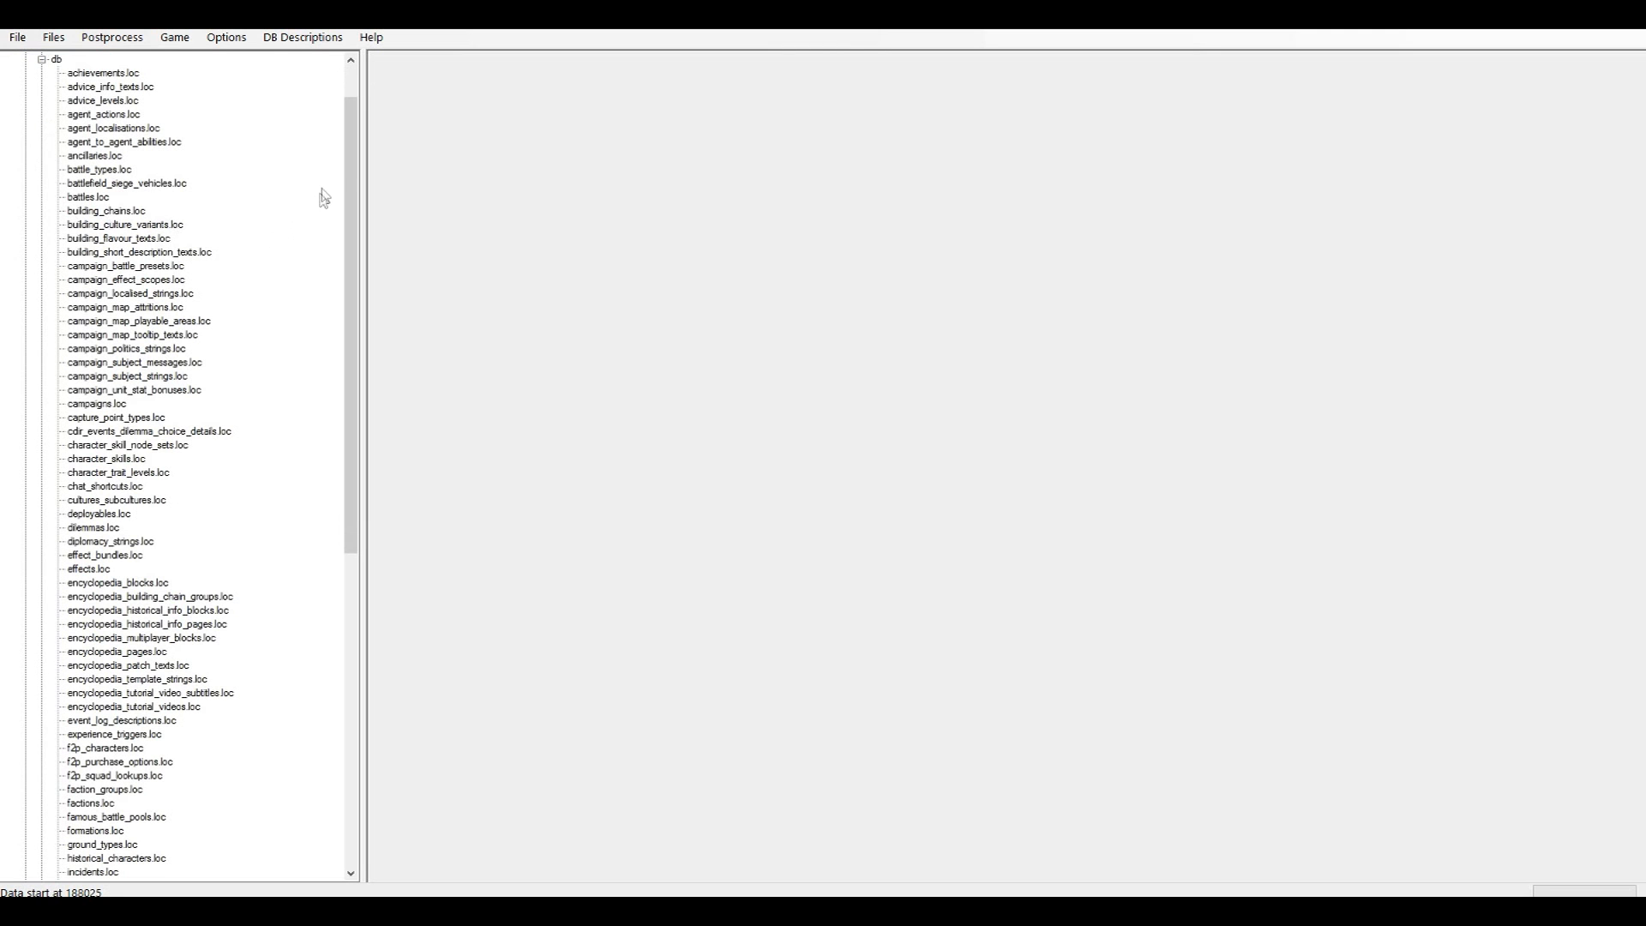
pyautogui.moveTo(348, 161); pyautogui.dragTo(356, 517)
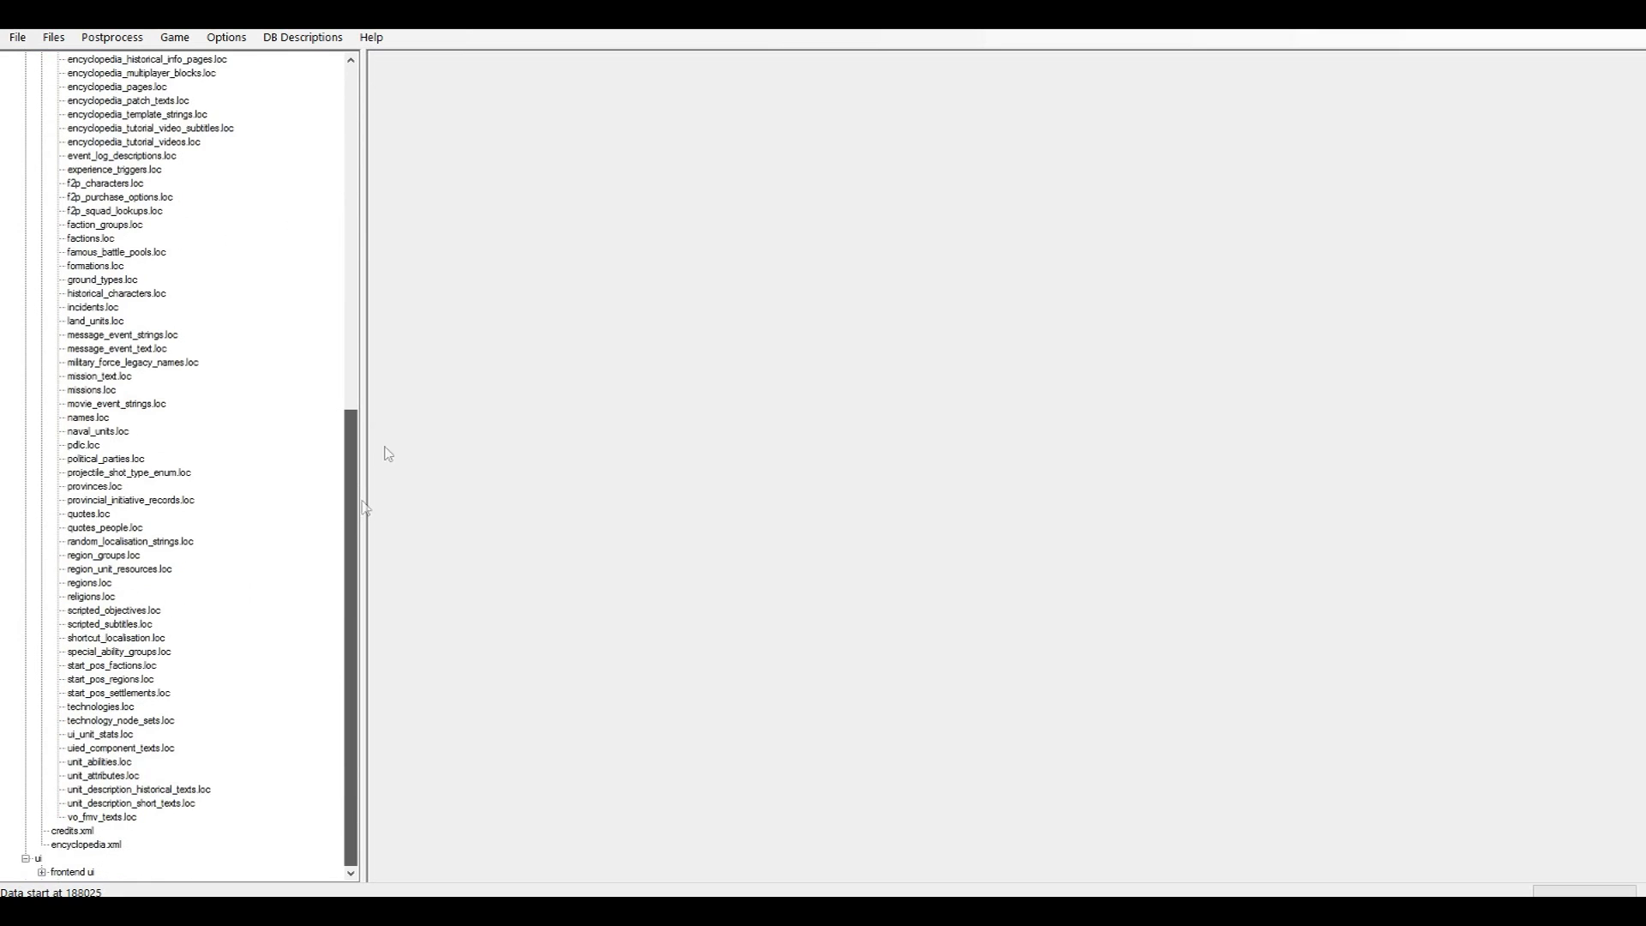
# Scan the .loc files in local_en_rome2.pack for the one that corresponds to effect bundles.
pyautogui.scroll(4, 386, 446)
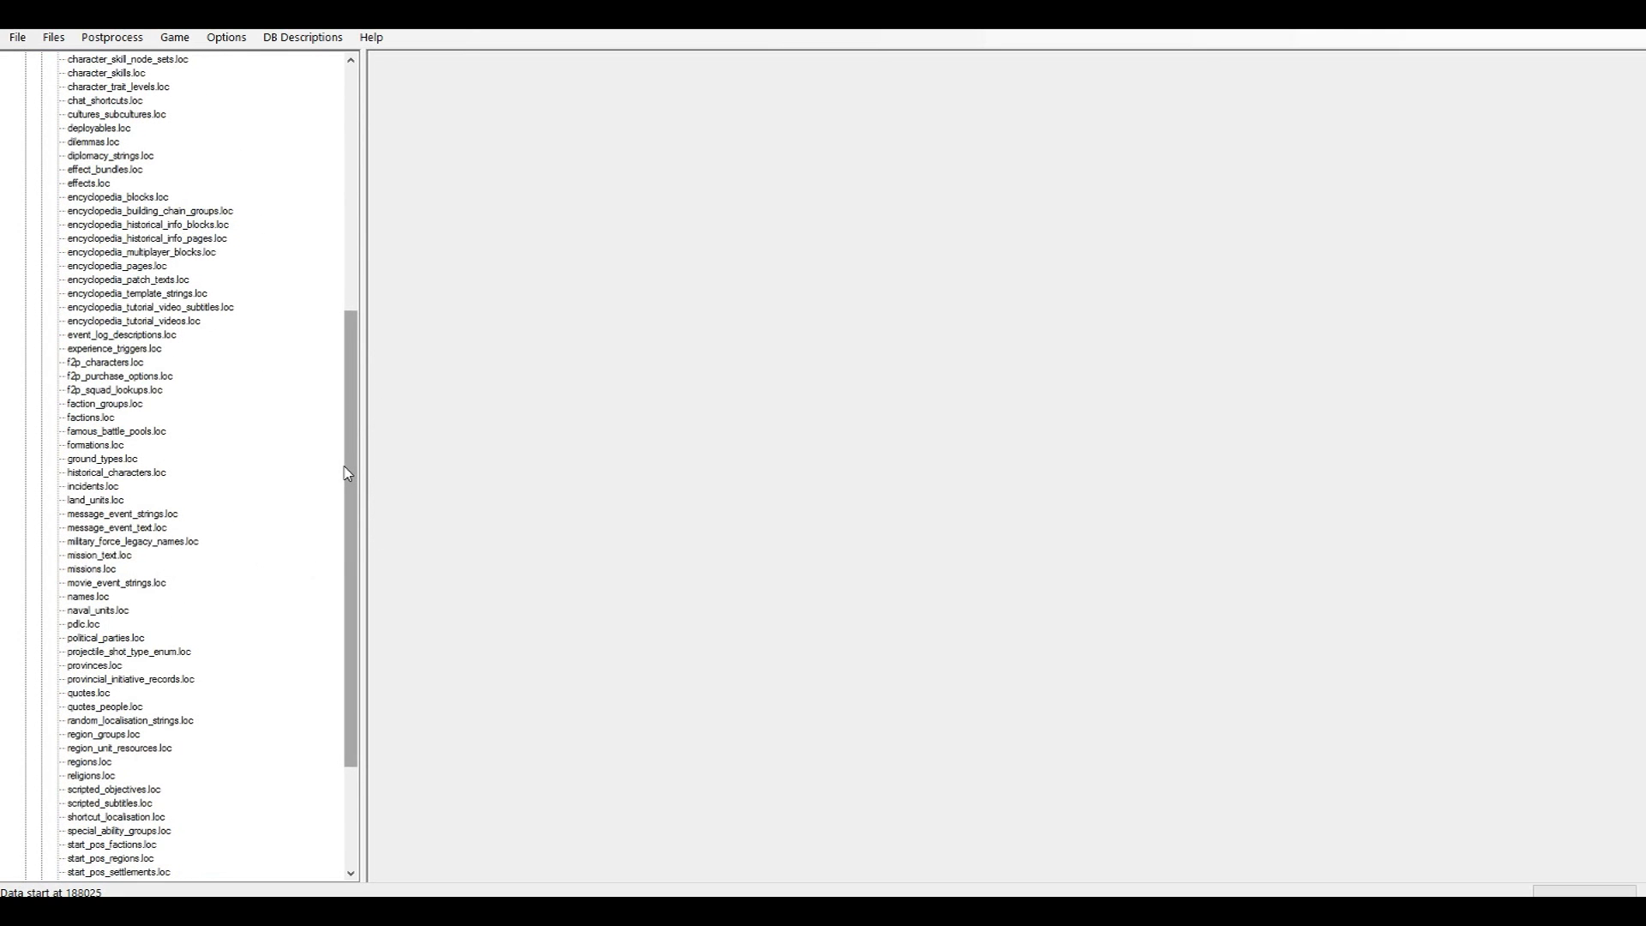
pyautogui.moveTo(346, 394); pyautogui.dragTo(320, 206)
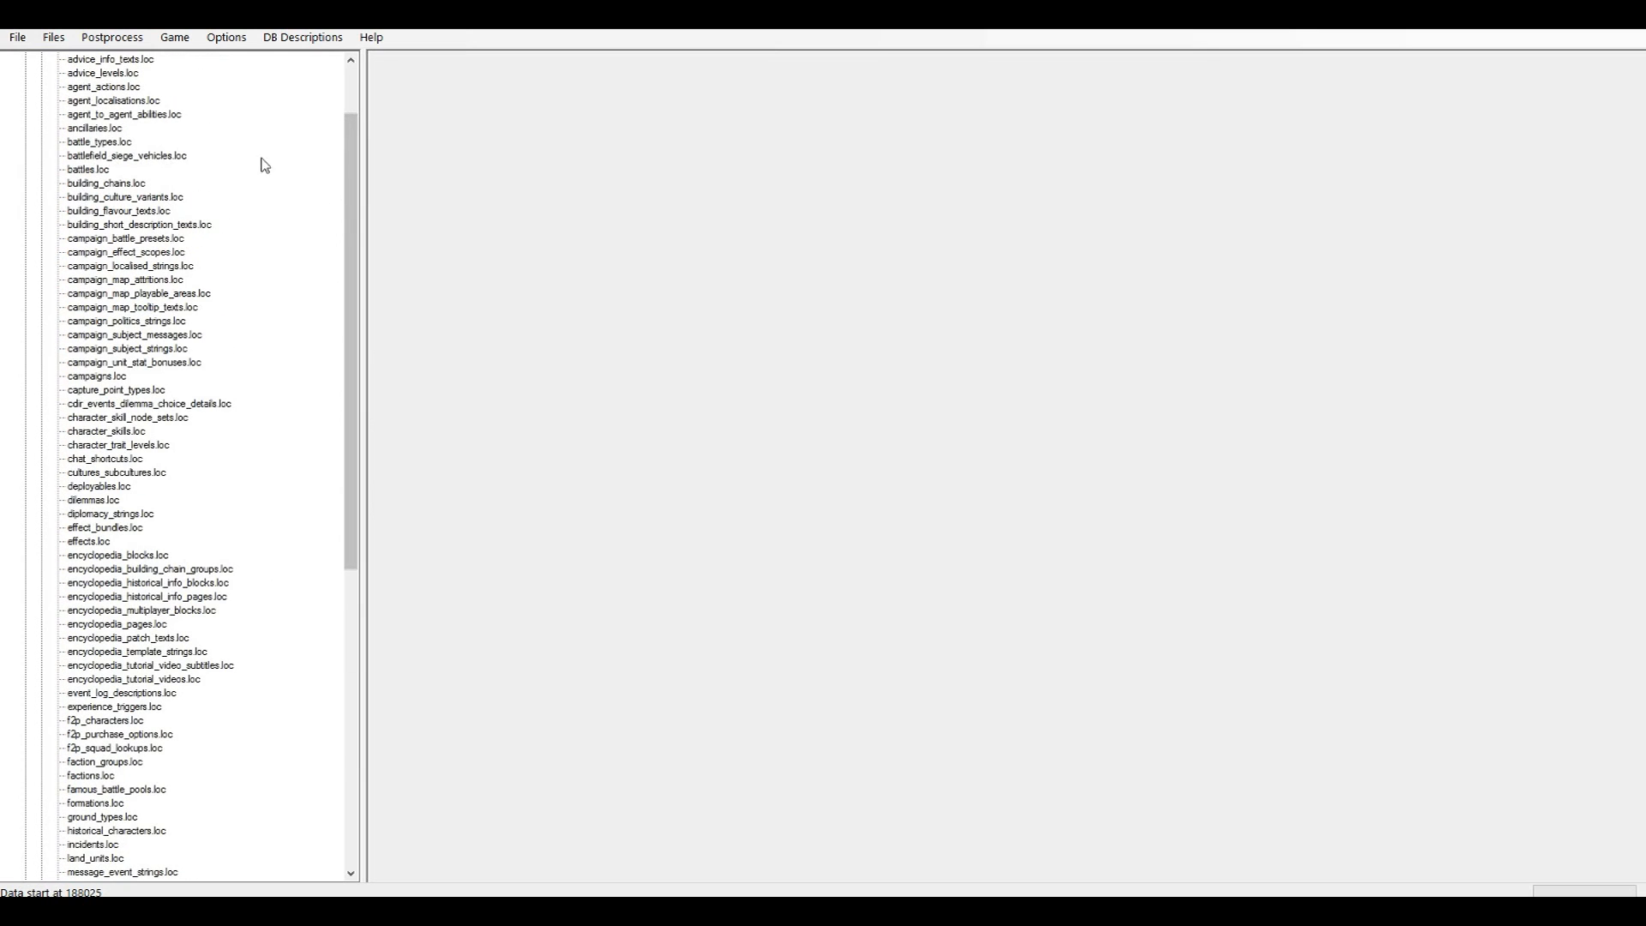
pyautogui.moveTo(356, 184); pyautogui.dragTo(360, 440)
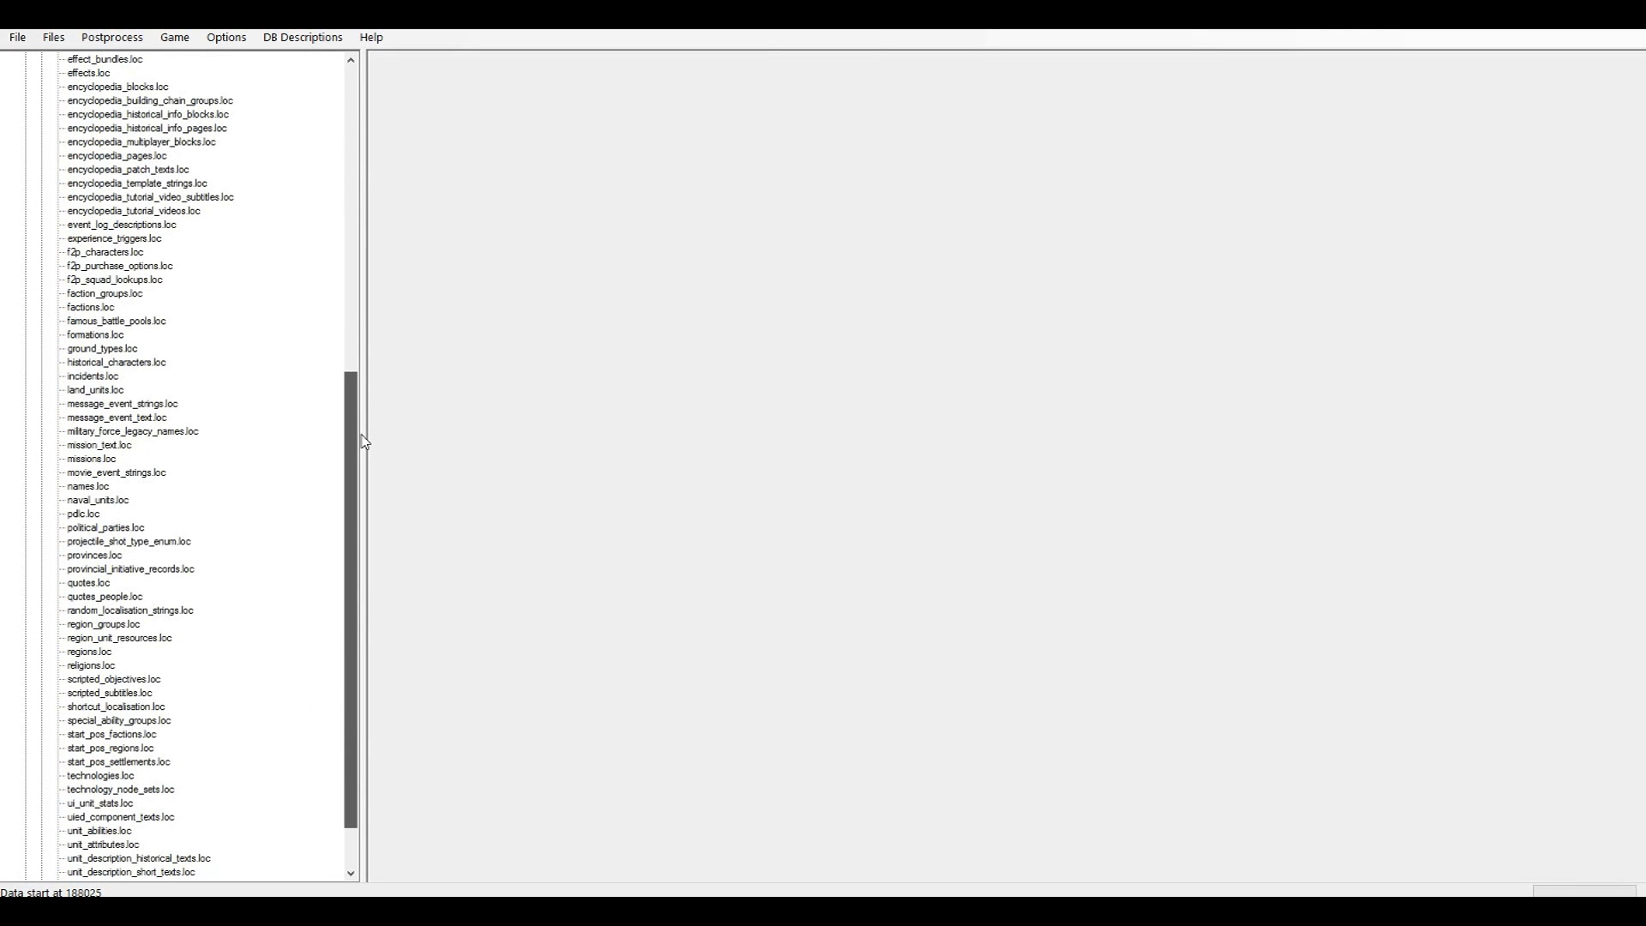
pyautogui.moveTo(364, 441); pyautogui.dragTo(351, 540)
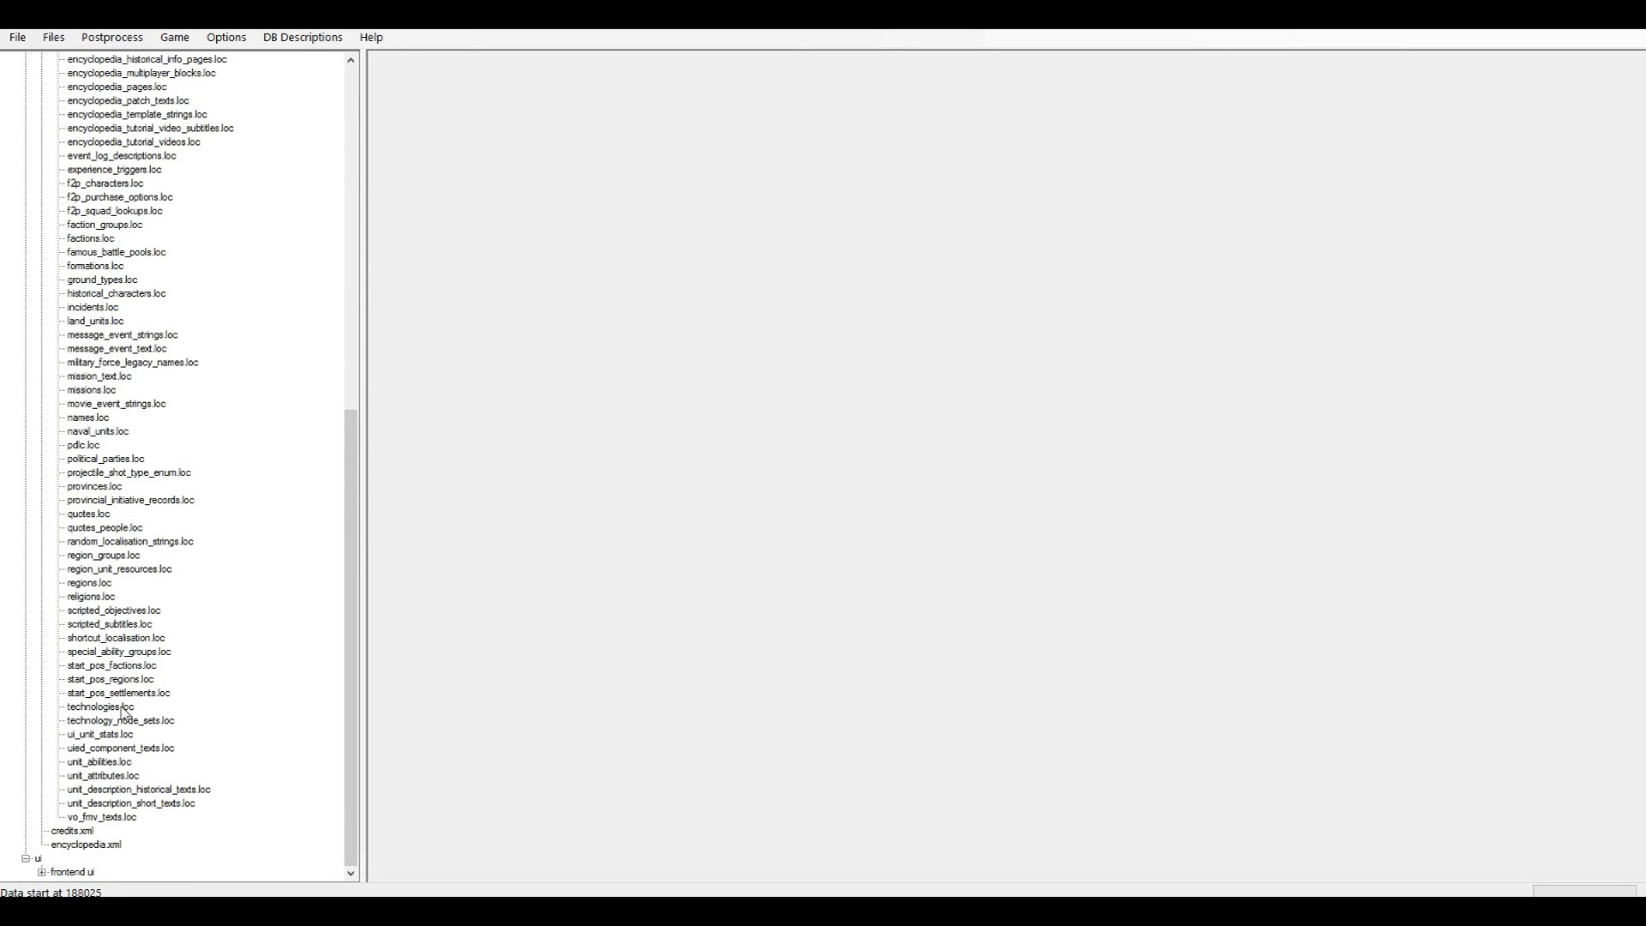
pyautogui.moveTo(361, 588); pyautogui.dragTo(486, 462)
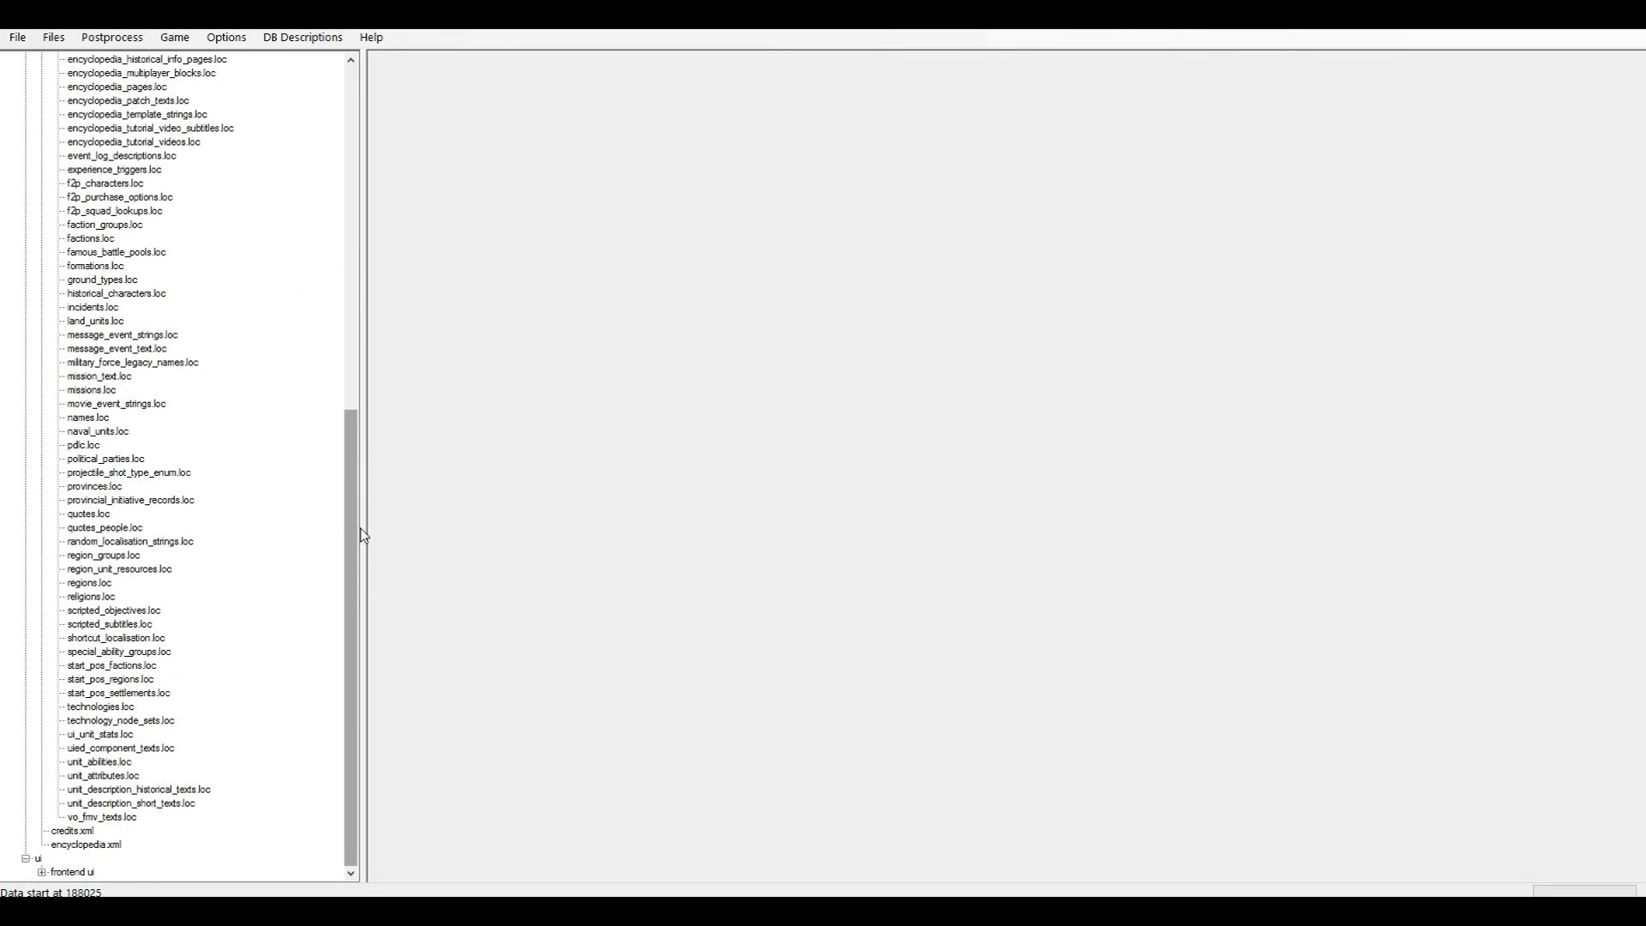
# Check the mag_tut_effect_bundles table and its localised_title in Magnar_Mod_Base_Pack.pack.
pyautogui.moveTo(424, 836)
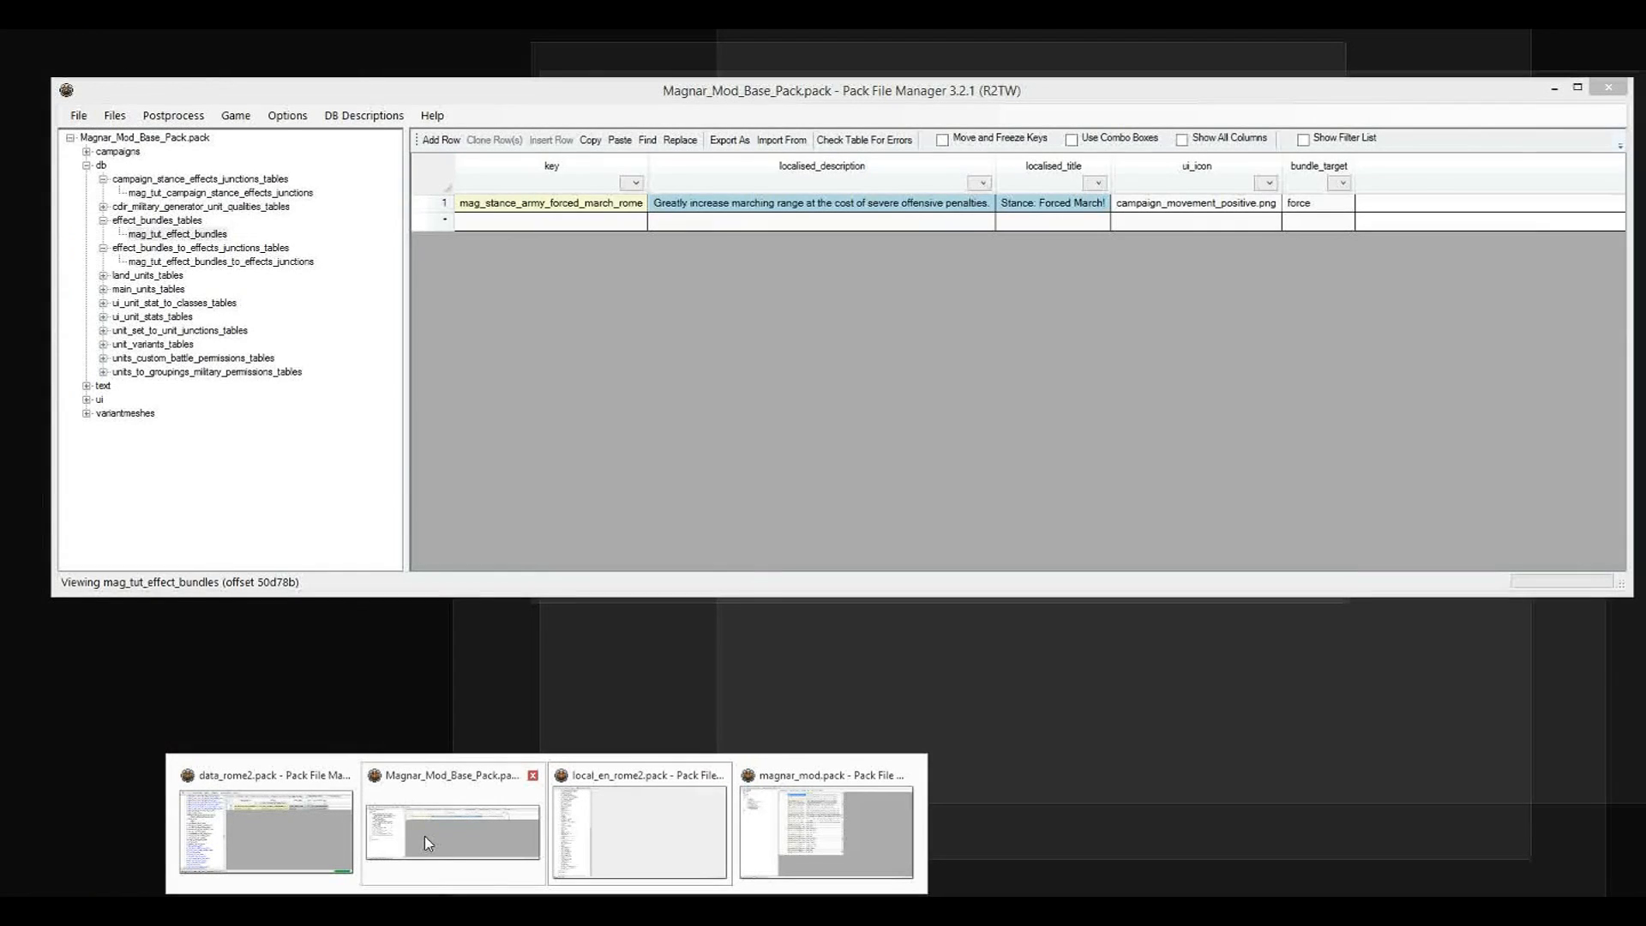
pyautogui.click(424, 836)
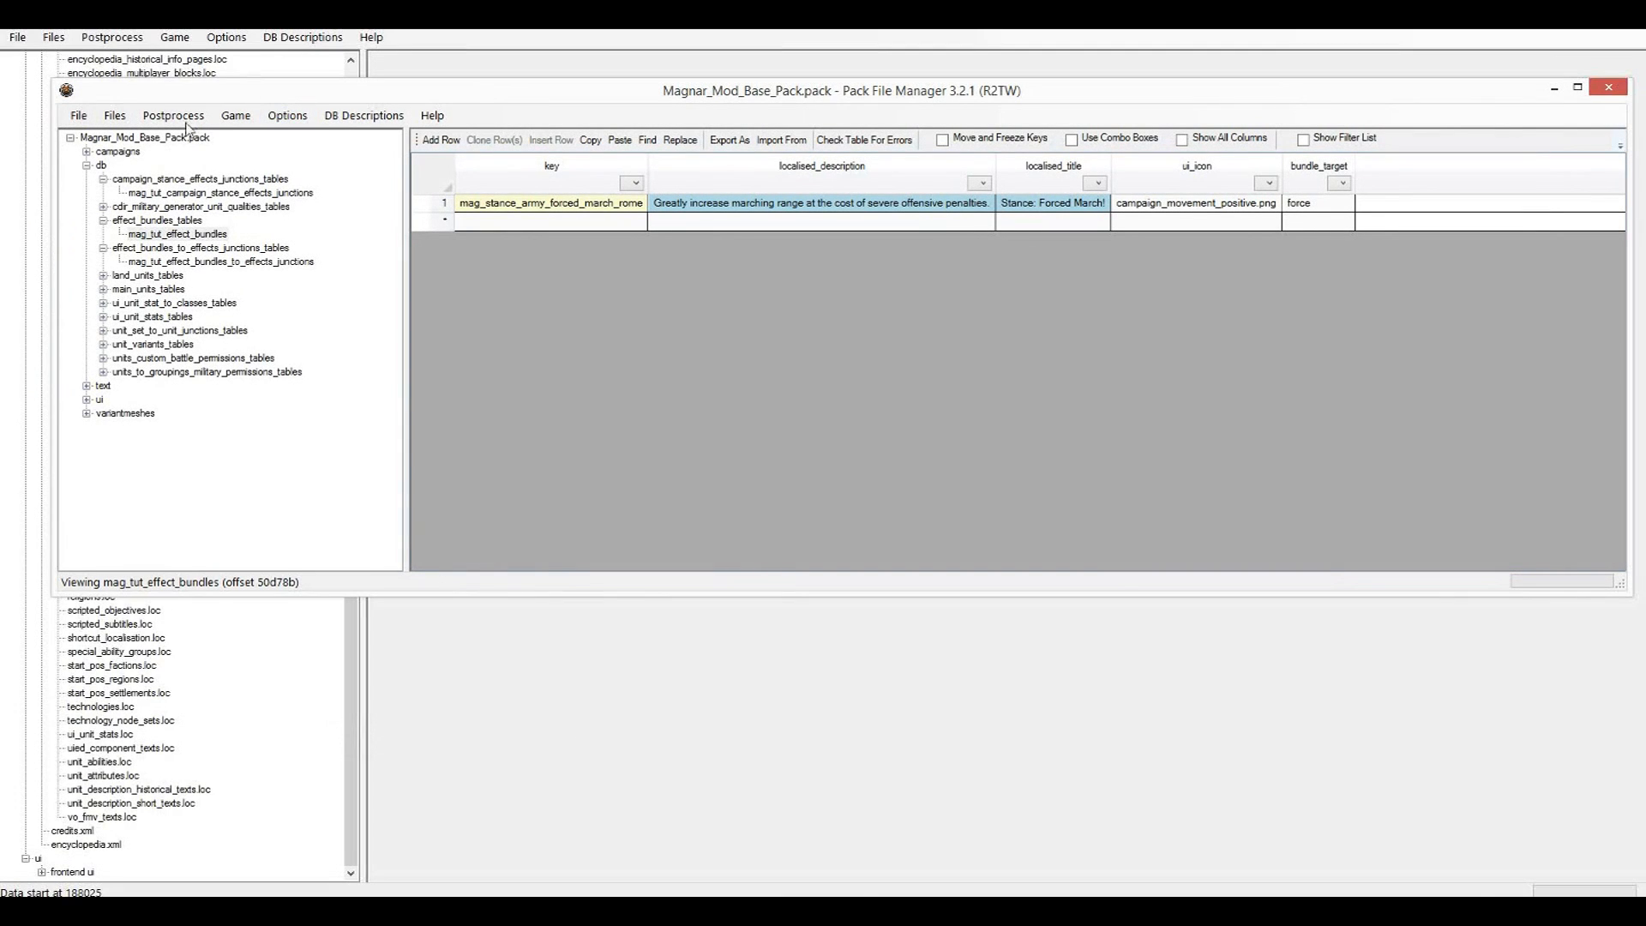
pyautogui.click(214, 235)
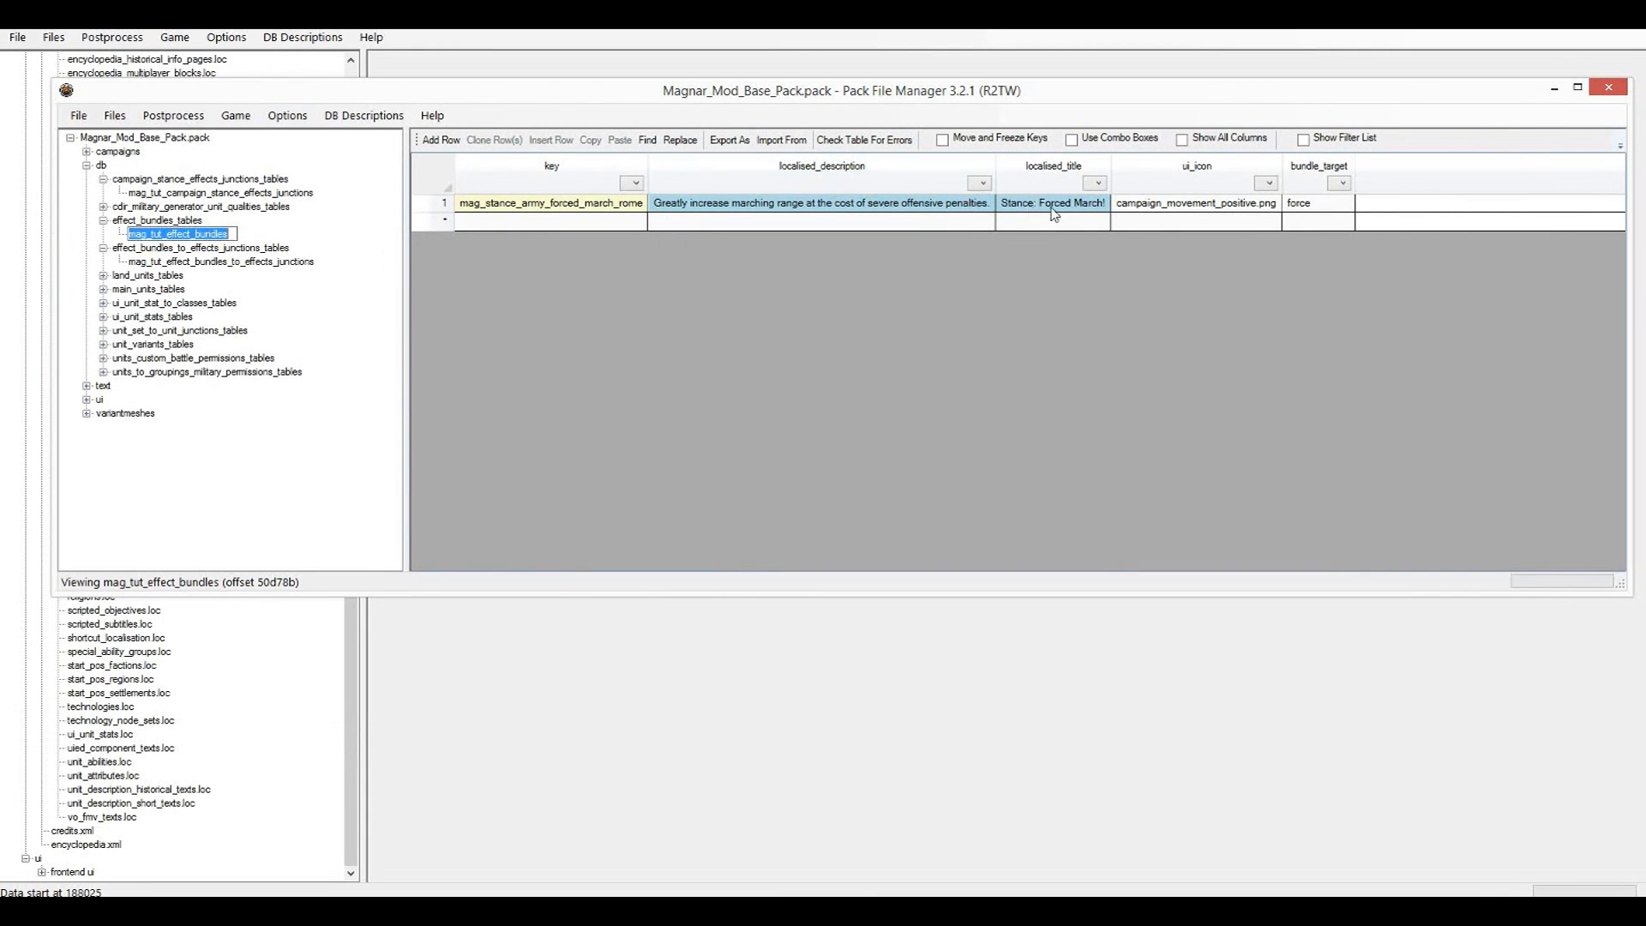
pyautogui.click(595, 600)
# Open effect_bundles.loc in local_en_rome2.pack, widen the Tag column and sort the rows by Localised String.
pyautogui.moveTo(353, 526); pyautogui.dragTo(350, 331)
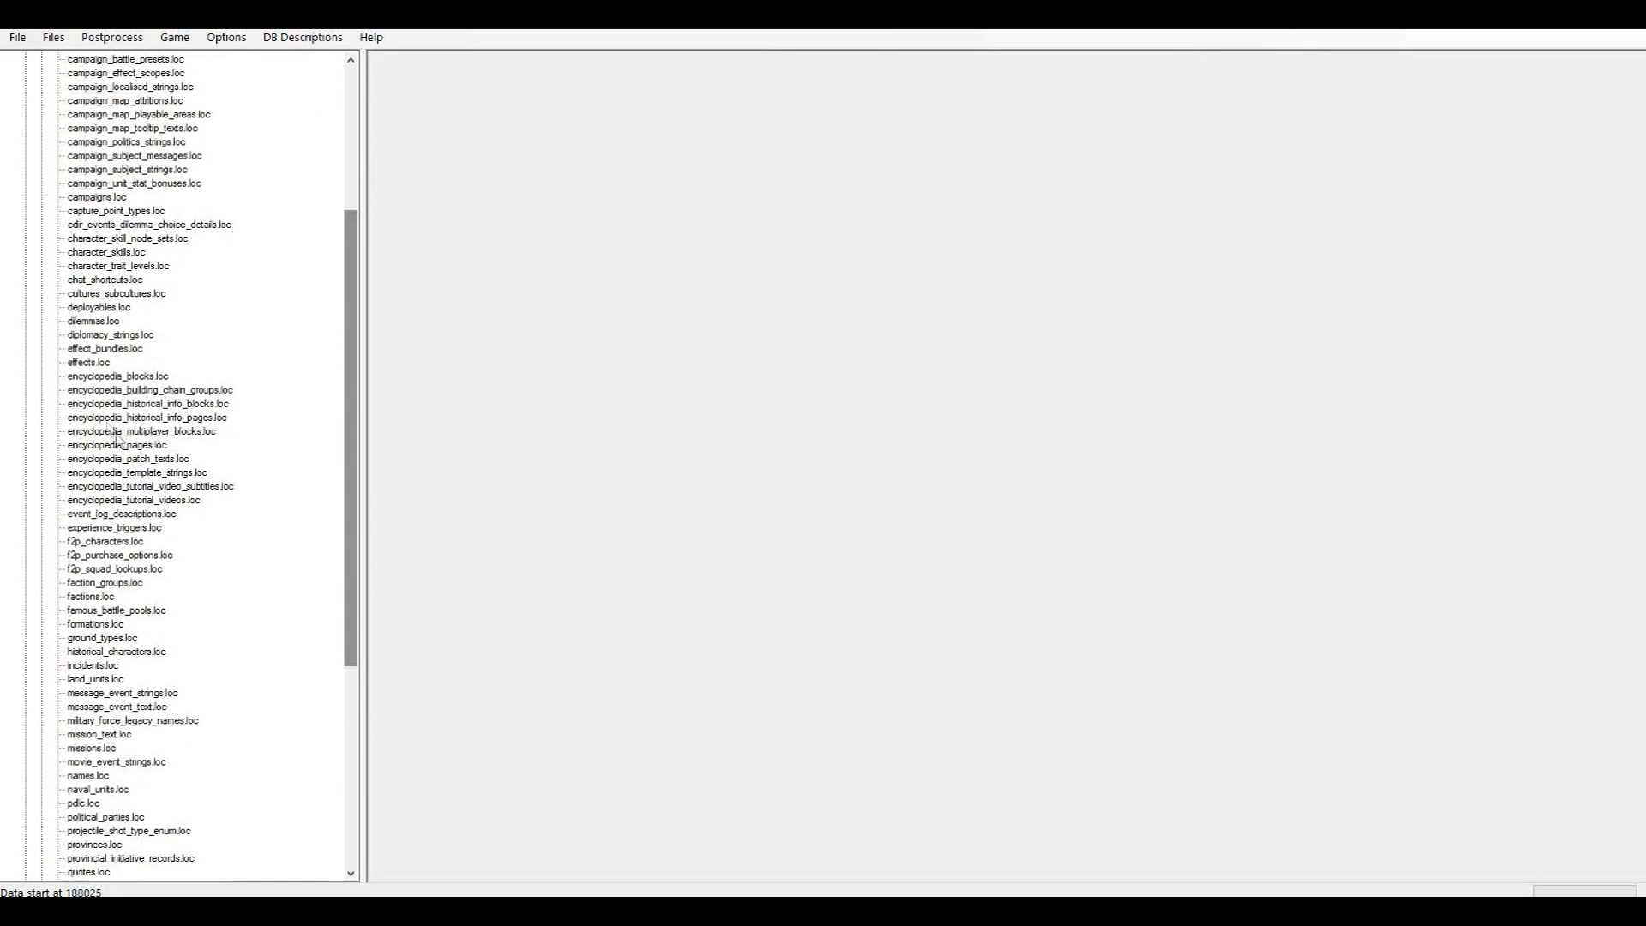
pyautogui.click(86, 350)
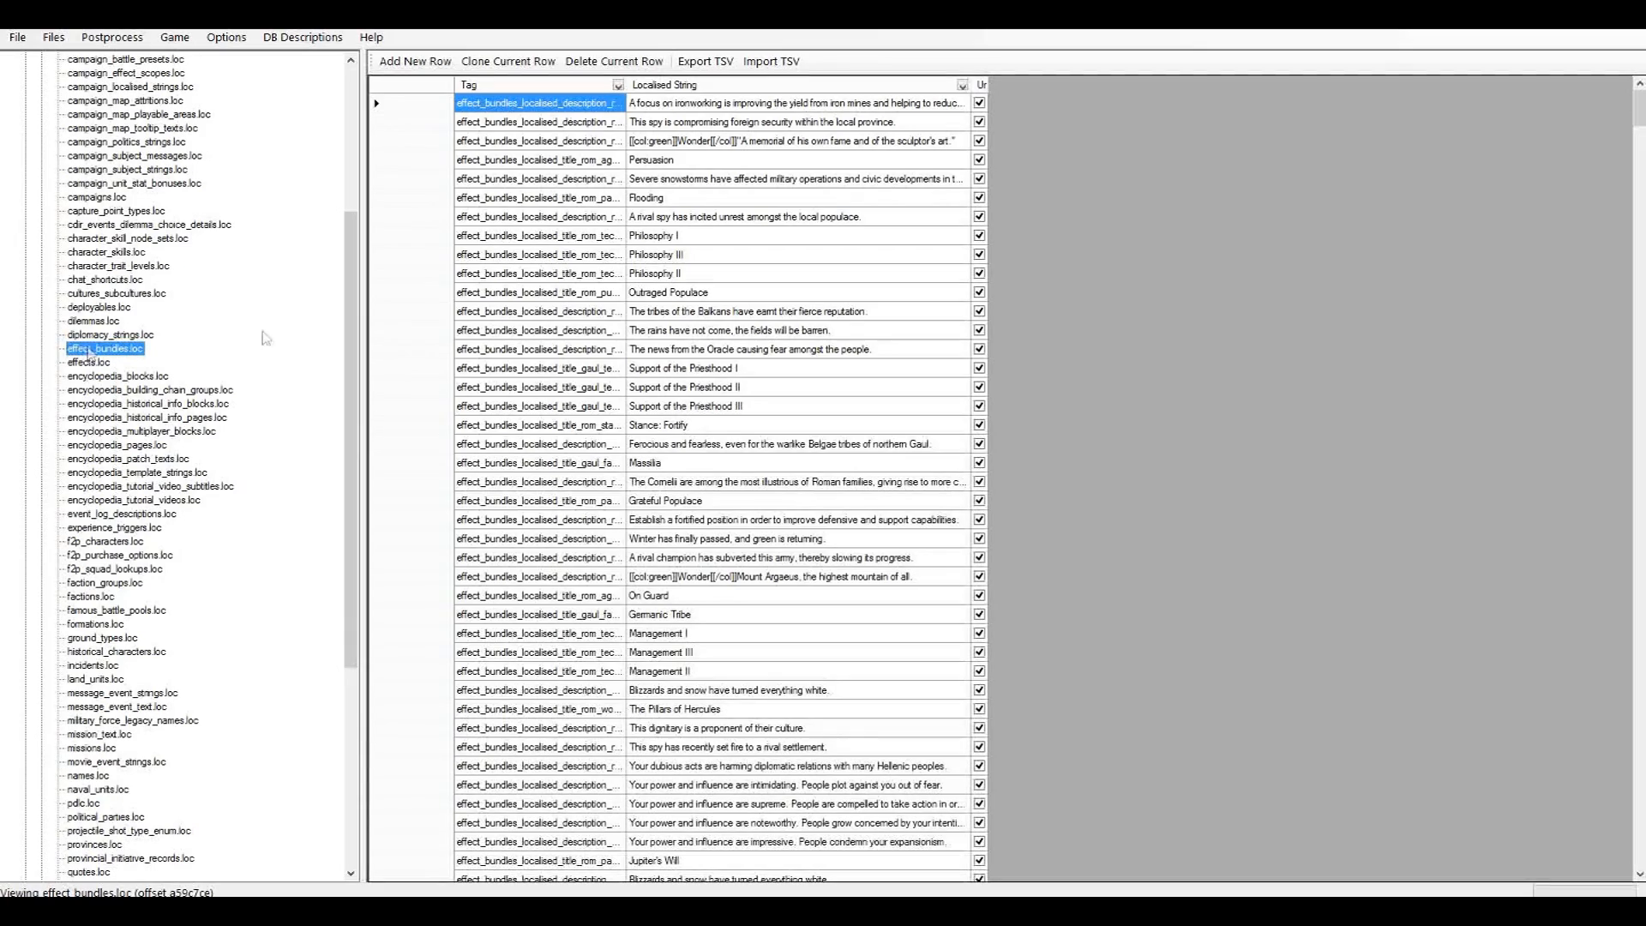
pyautogui.moveTo(625, 84); pyautogui.dragTo(931, 85)
pyautogui.click(1007, 101)
pyautogui.click(1012, 85)
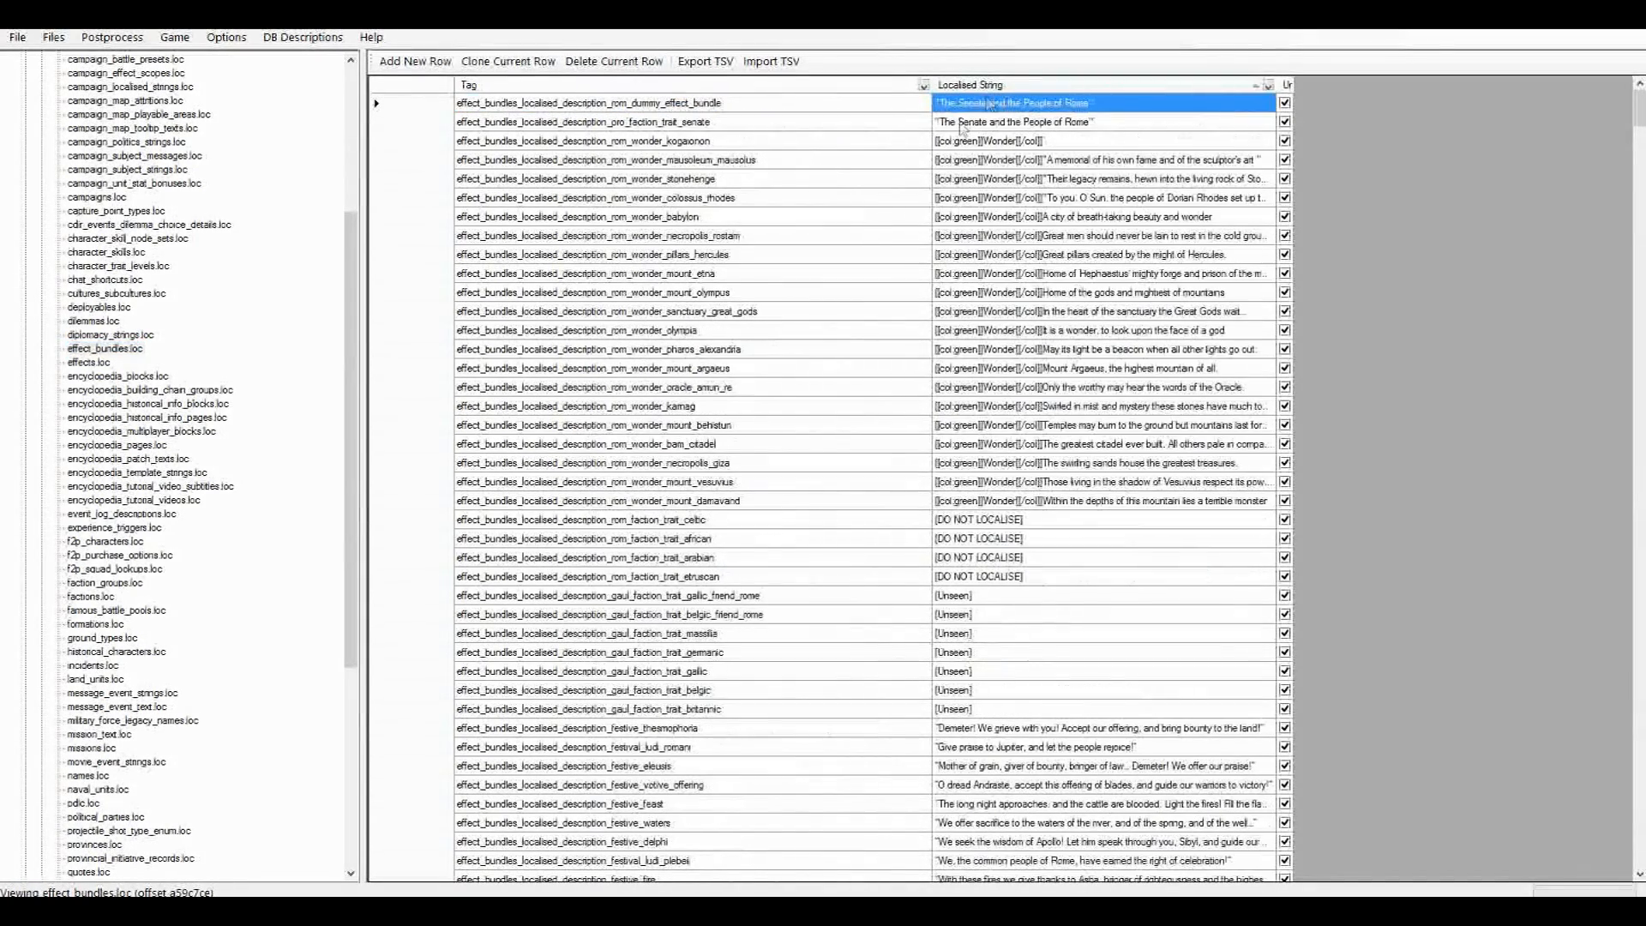
# Browse the sorted strings to the stance titles and locate Stance: Forced March!
pyautogui.click(1018, 425)
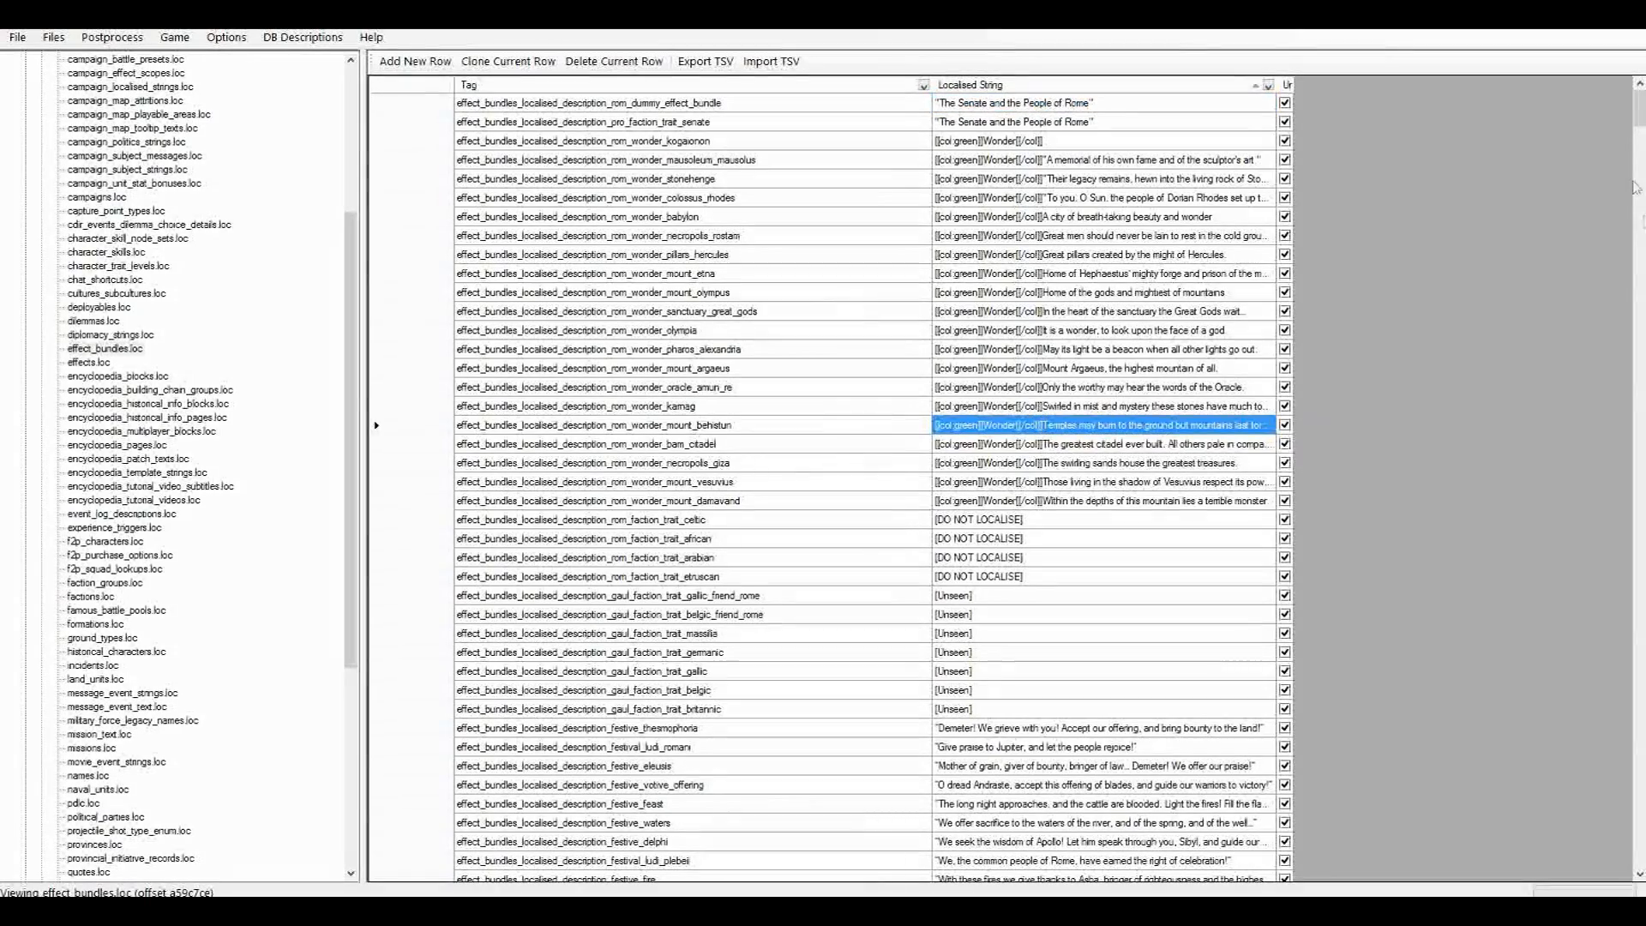
pyautogui.moveTo(1639, 112); pyautogui.dragTo(1639, 299)
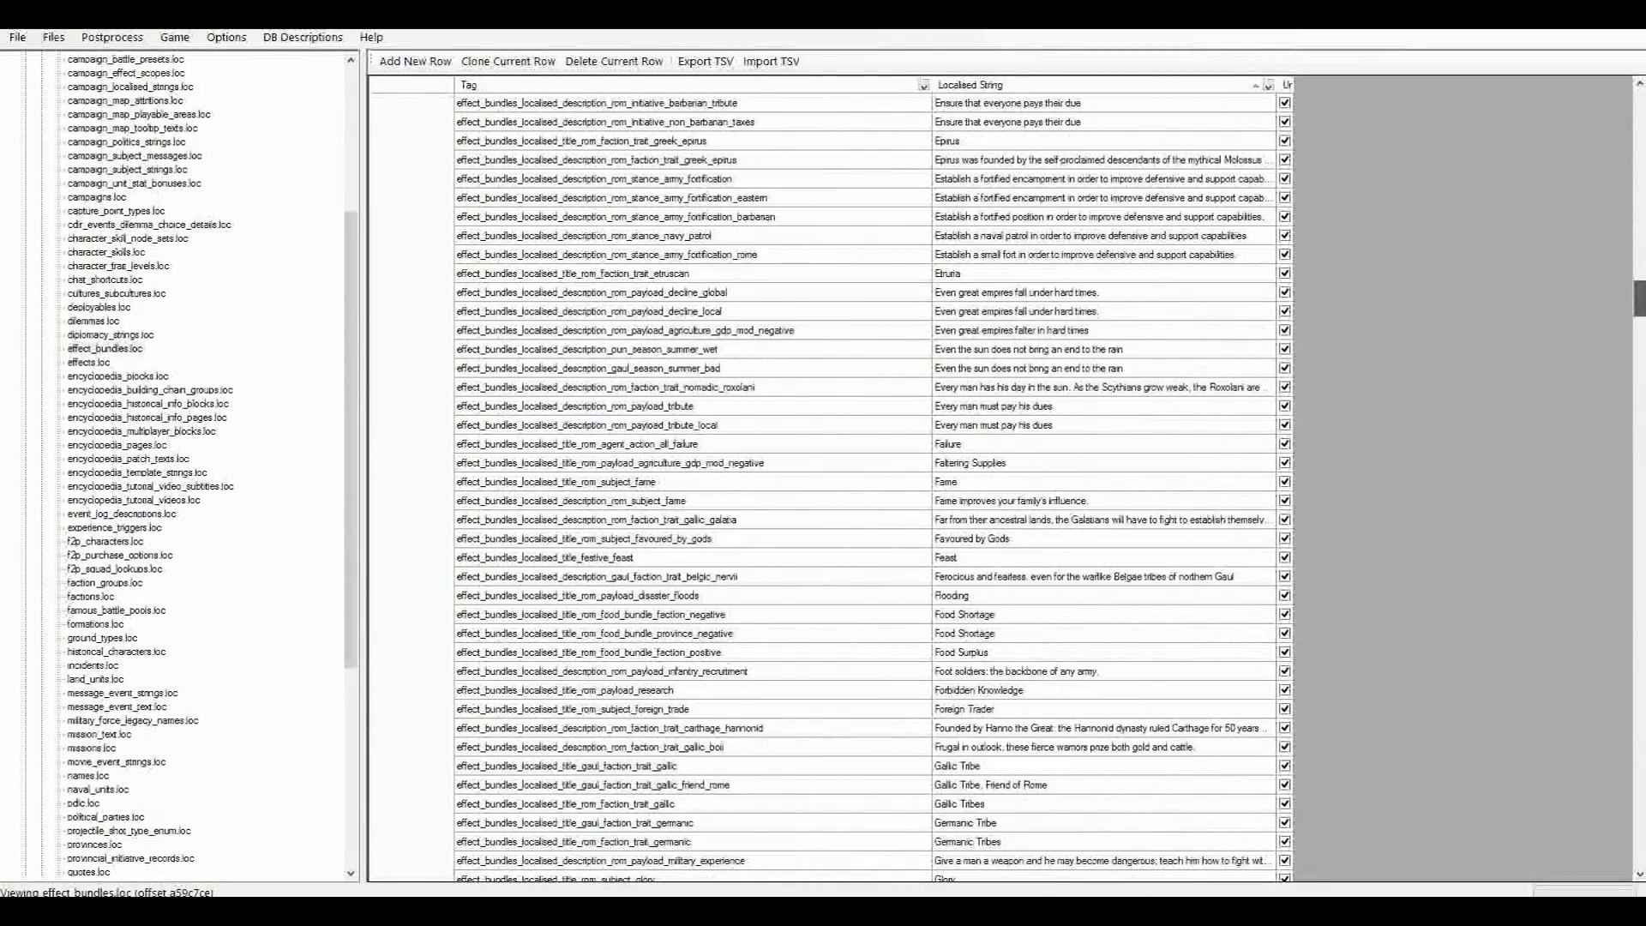
pyautogui.scroll(-7, 983, 274)
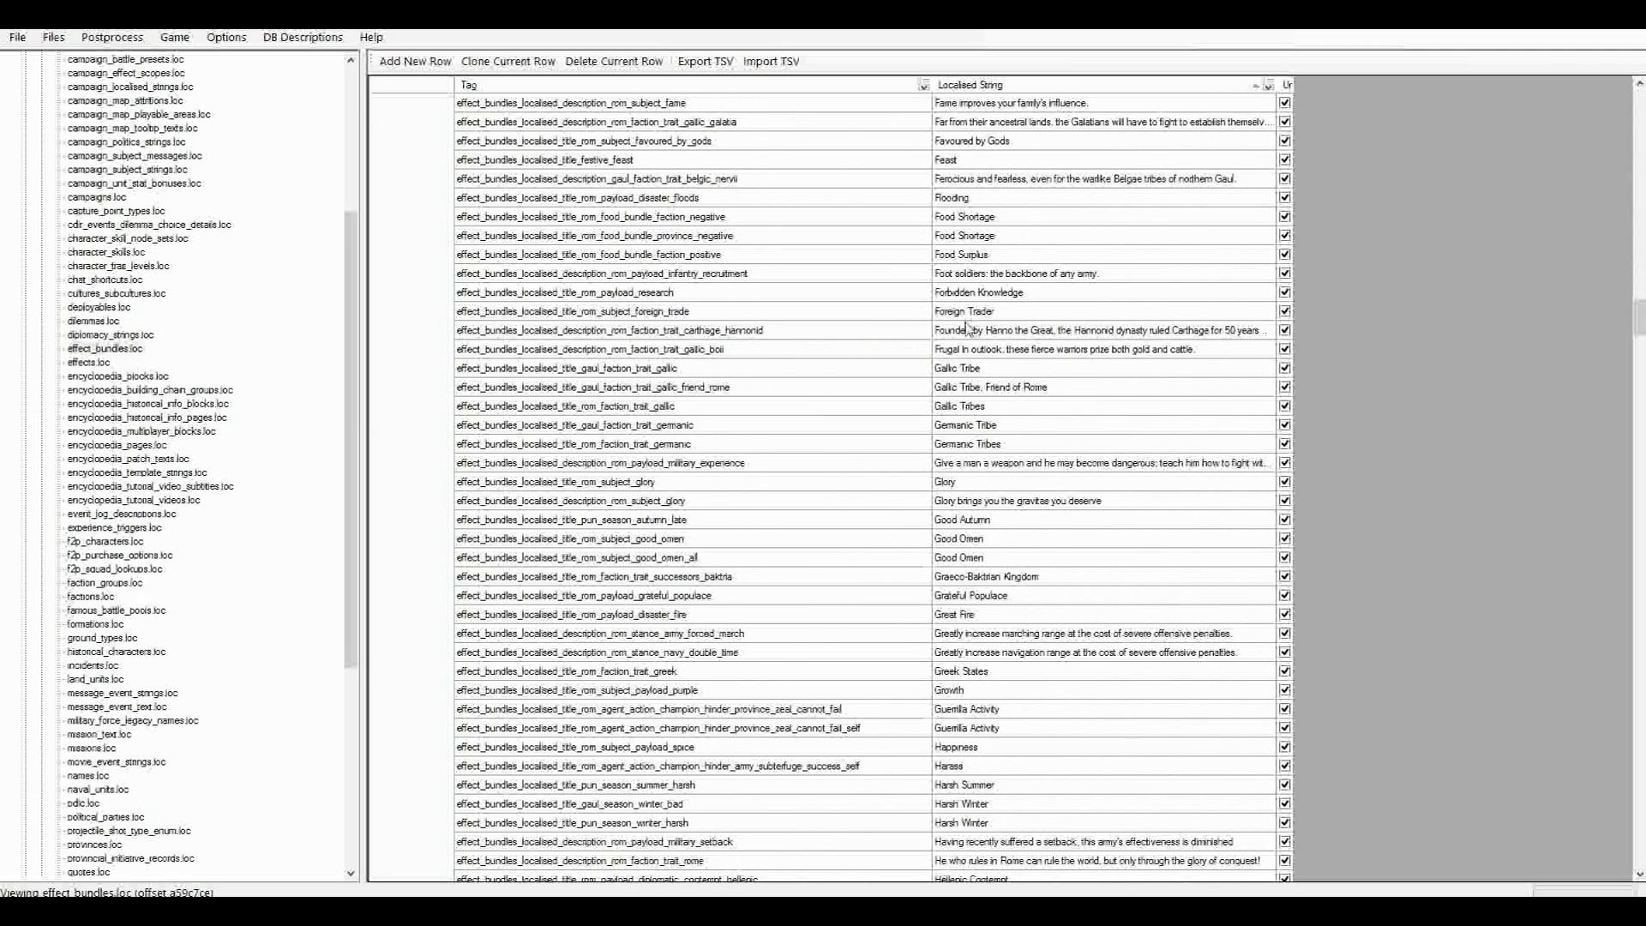
pyautogui.moveTo(1635, 327); pyautogui.dragTo(1631, 531)
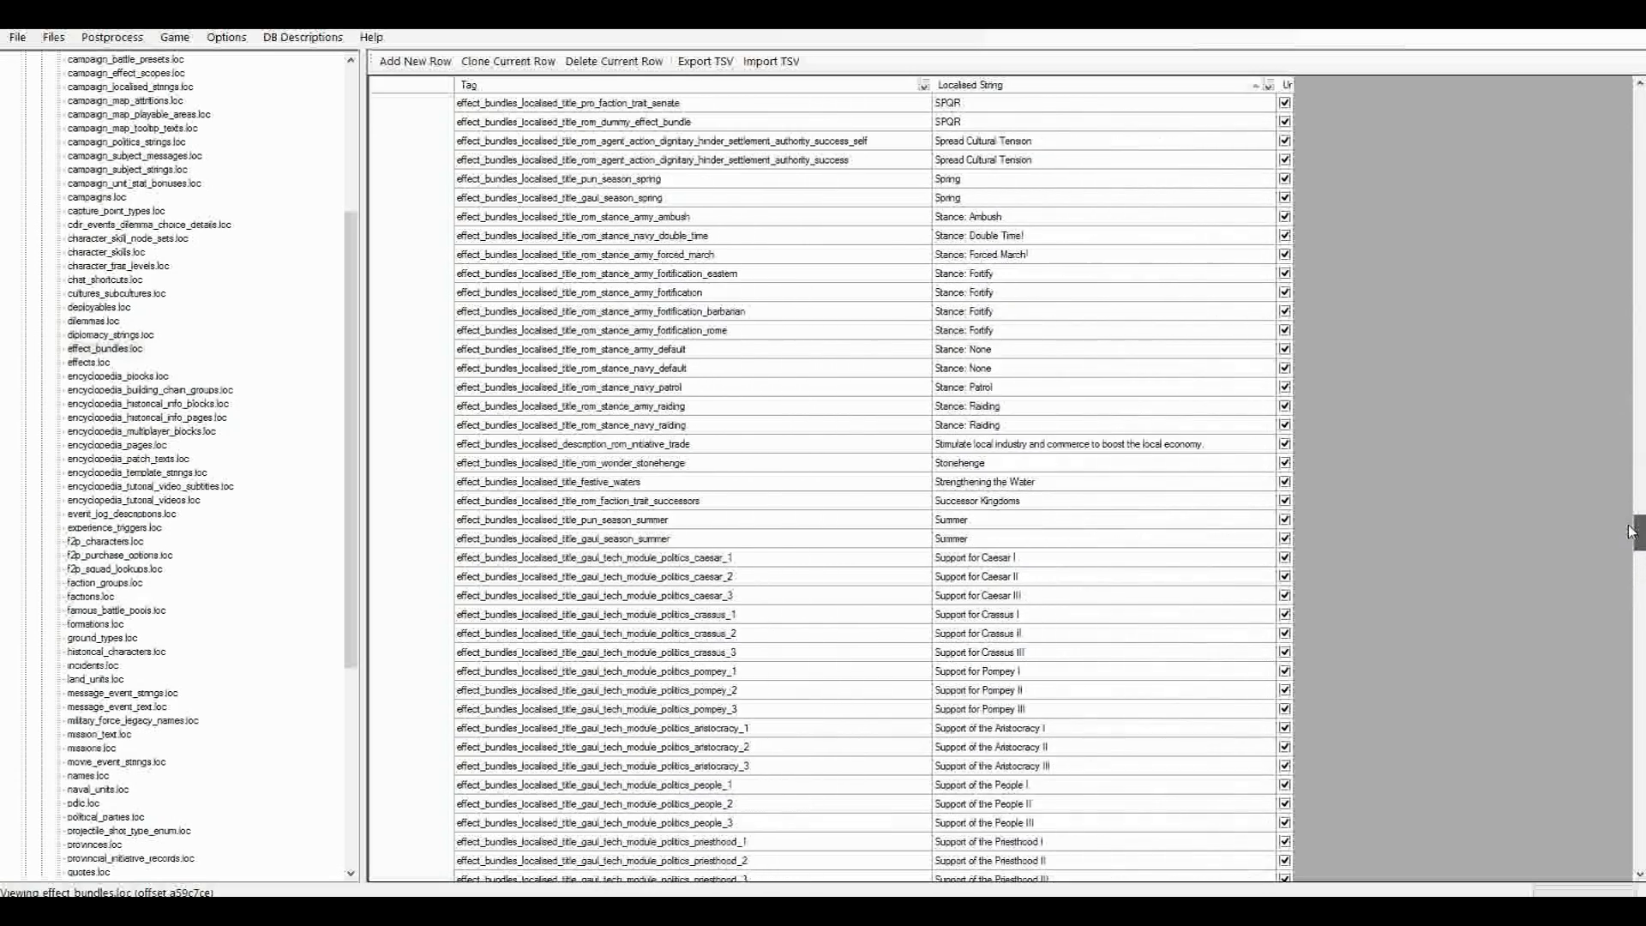
pyautogui.click(994, 387)
pyautogui.click(986, 273)
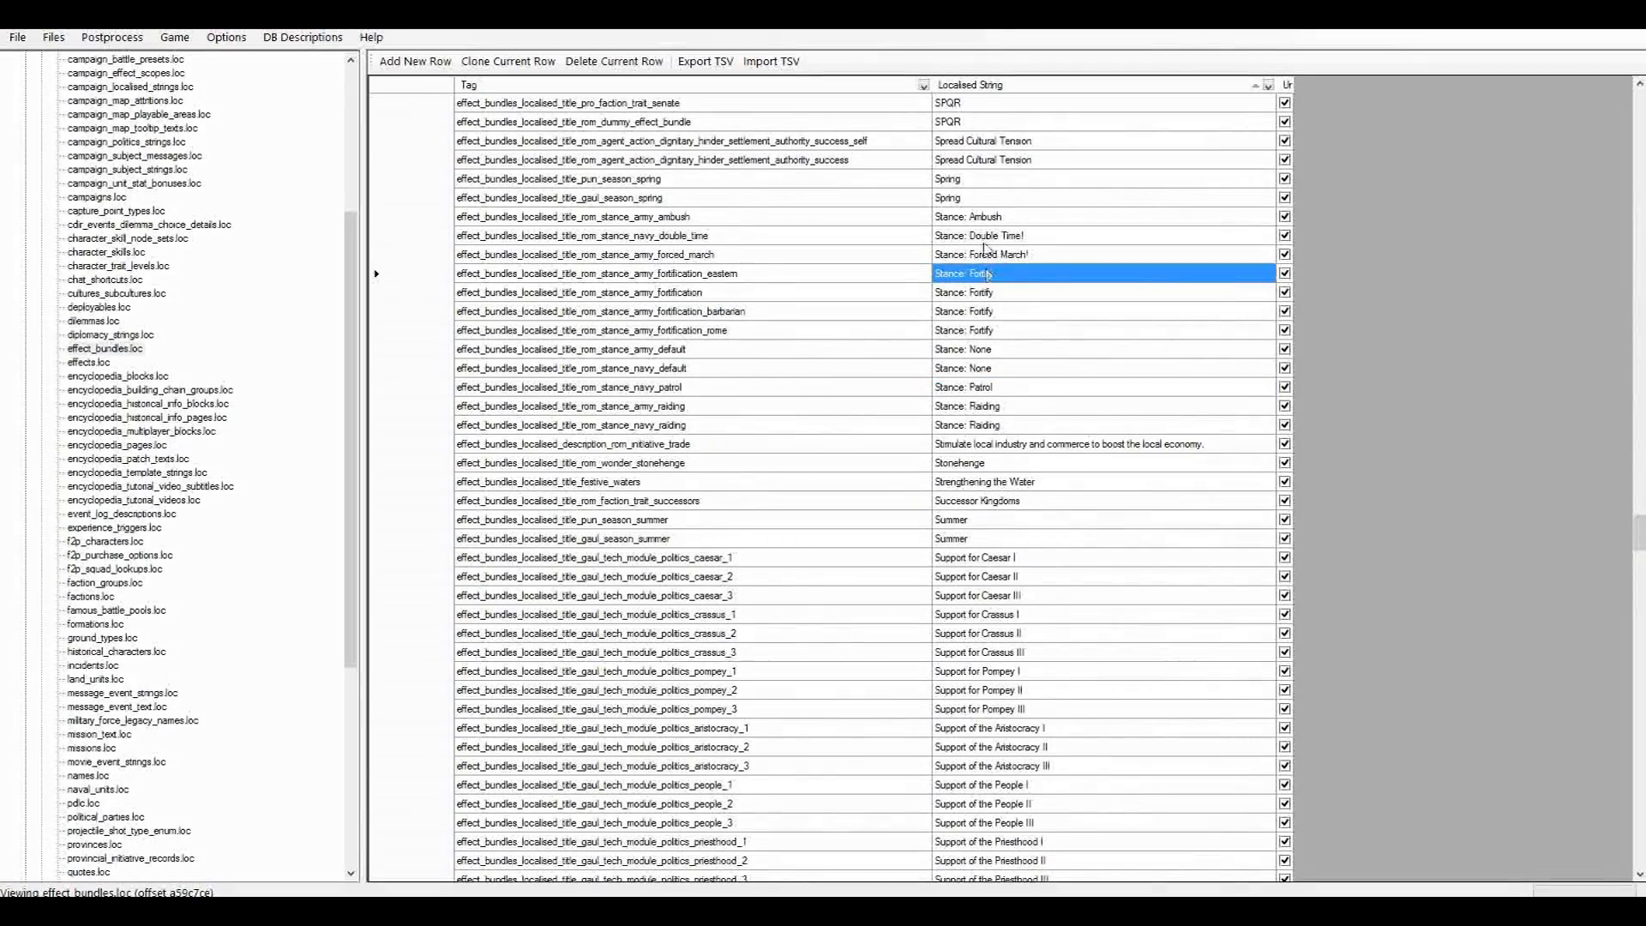
pyautogui.click(986, 238)
pyautogui.click(977, 255)
# Examine the tag of Stance: Forced March! and highlight its rom_stance_army_forced_march part.
pyautogui.press('Left')
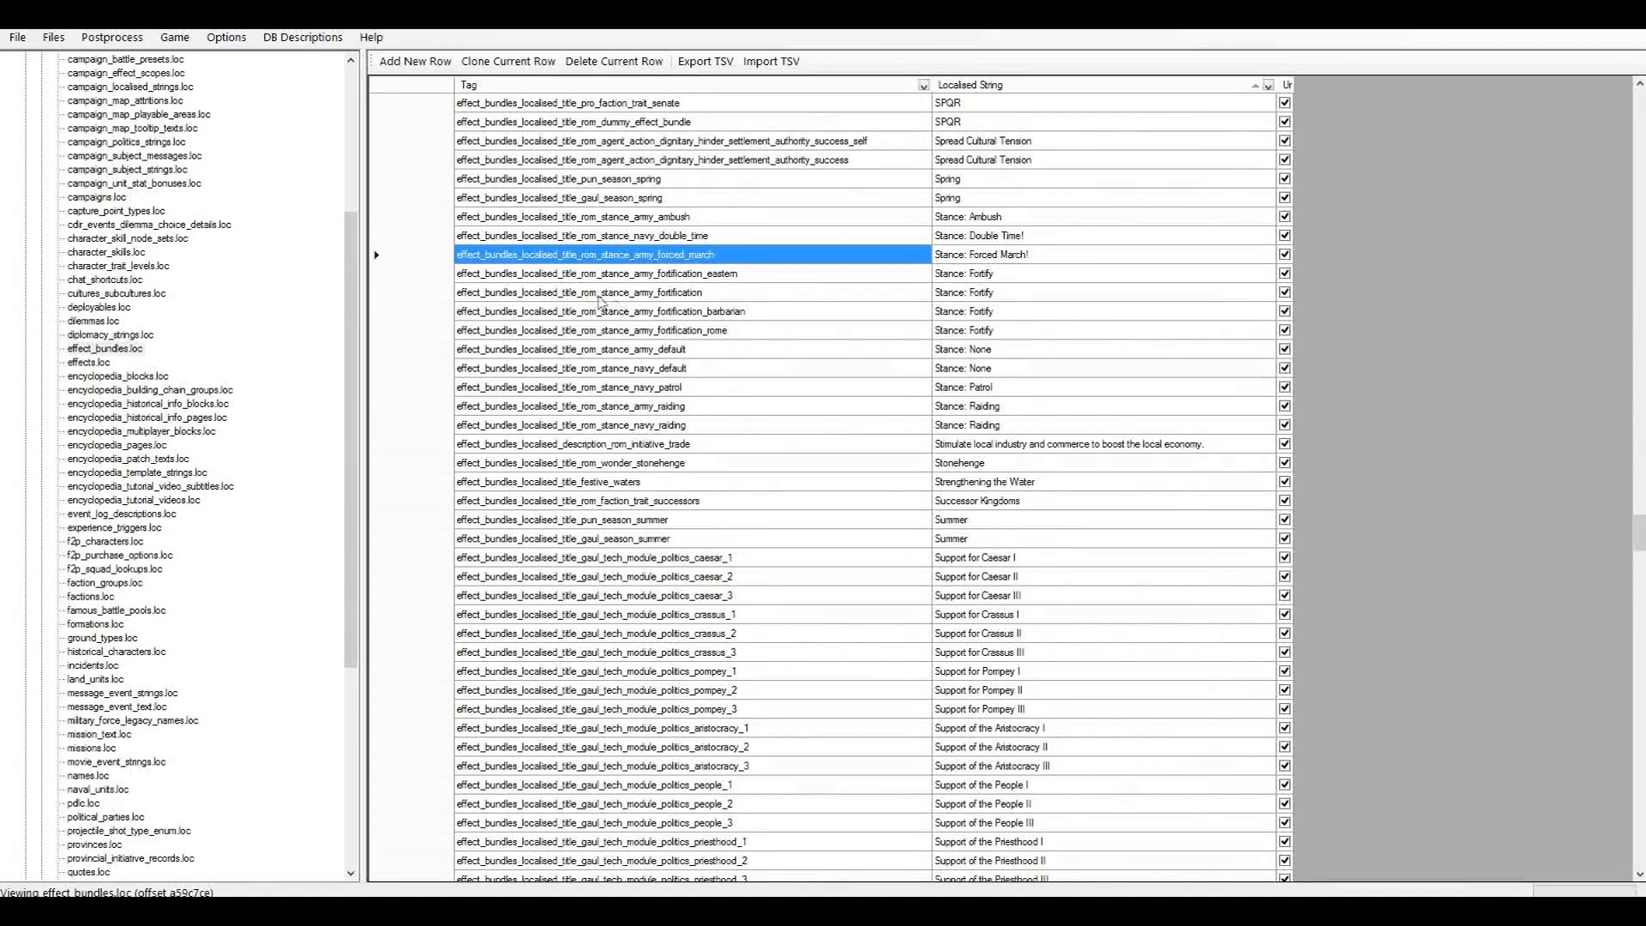
pyautogui.click(986, 257)
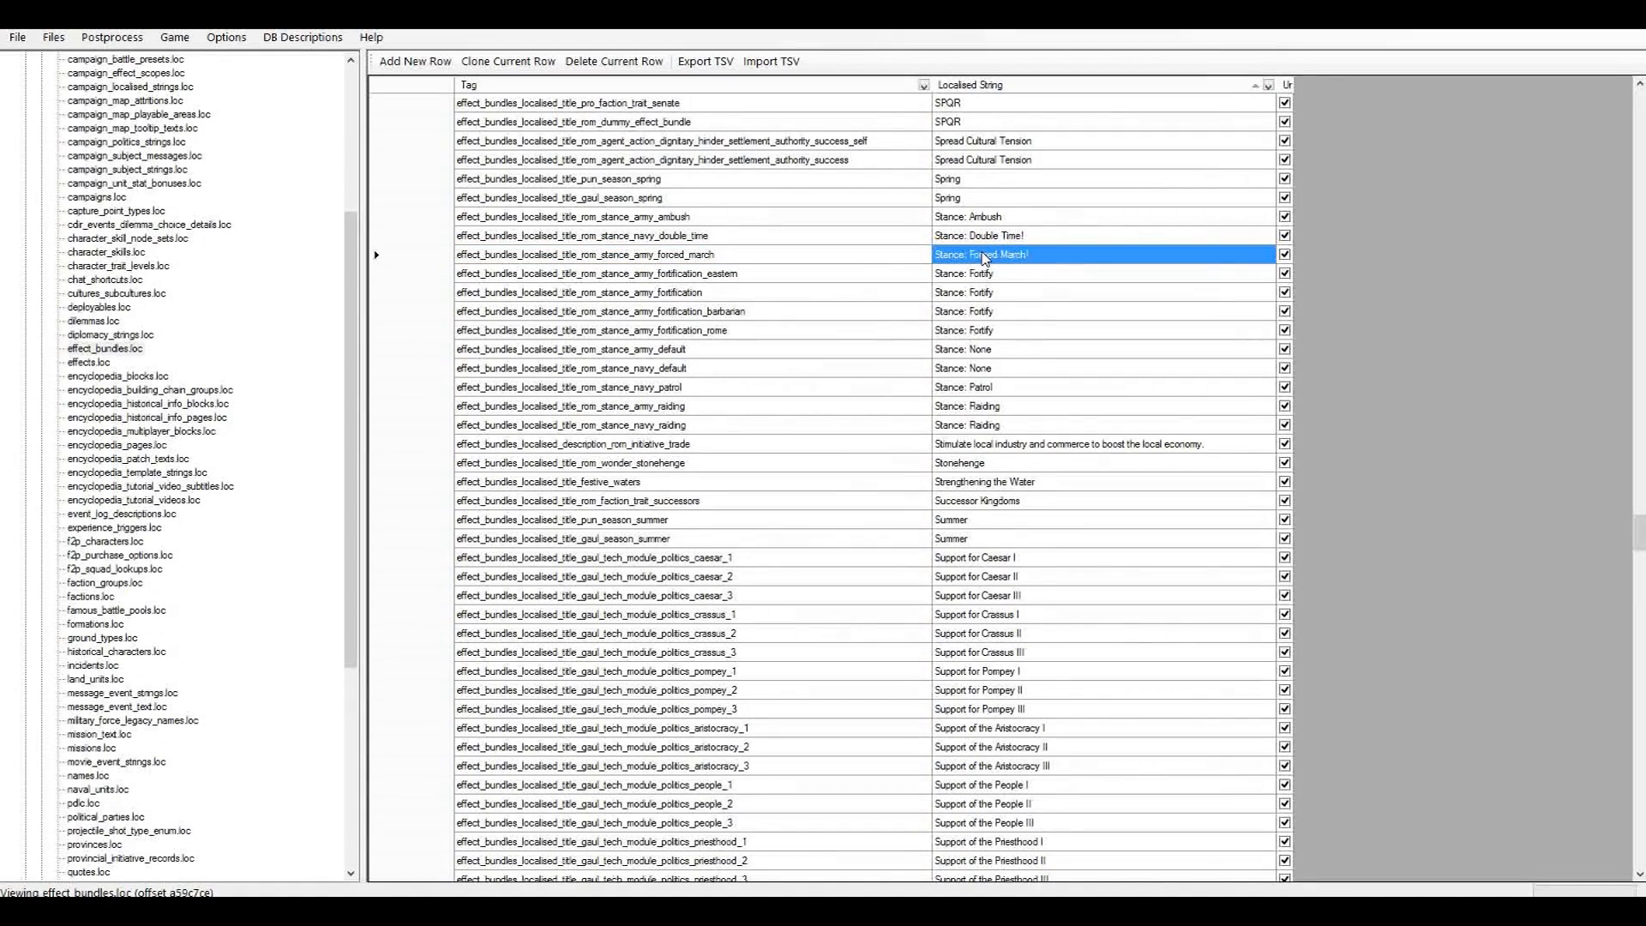
pyautogui.press('Left')
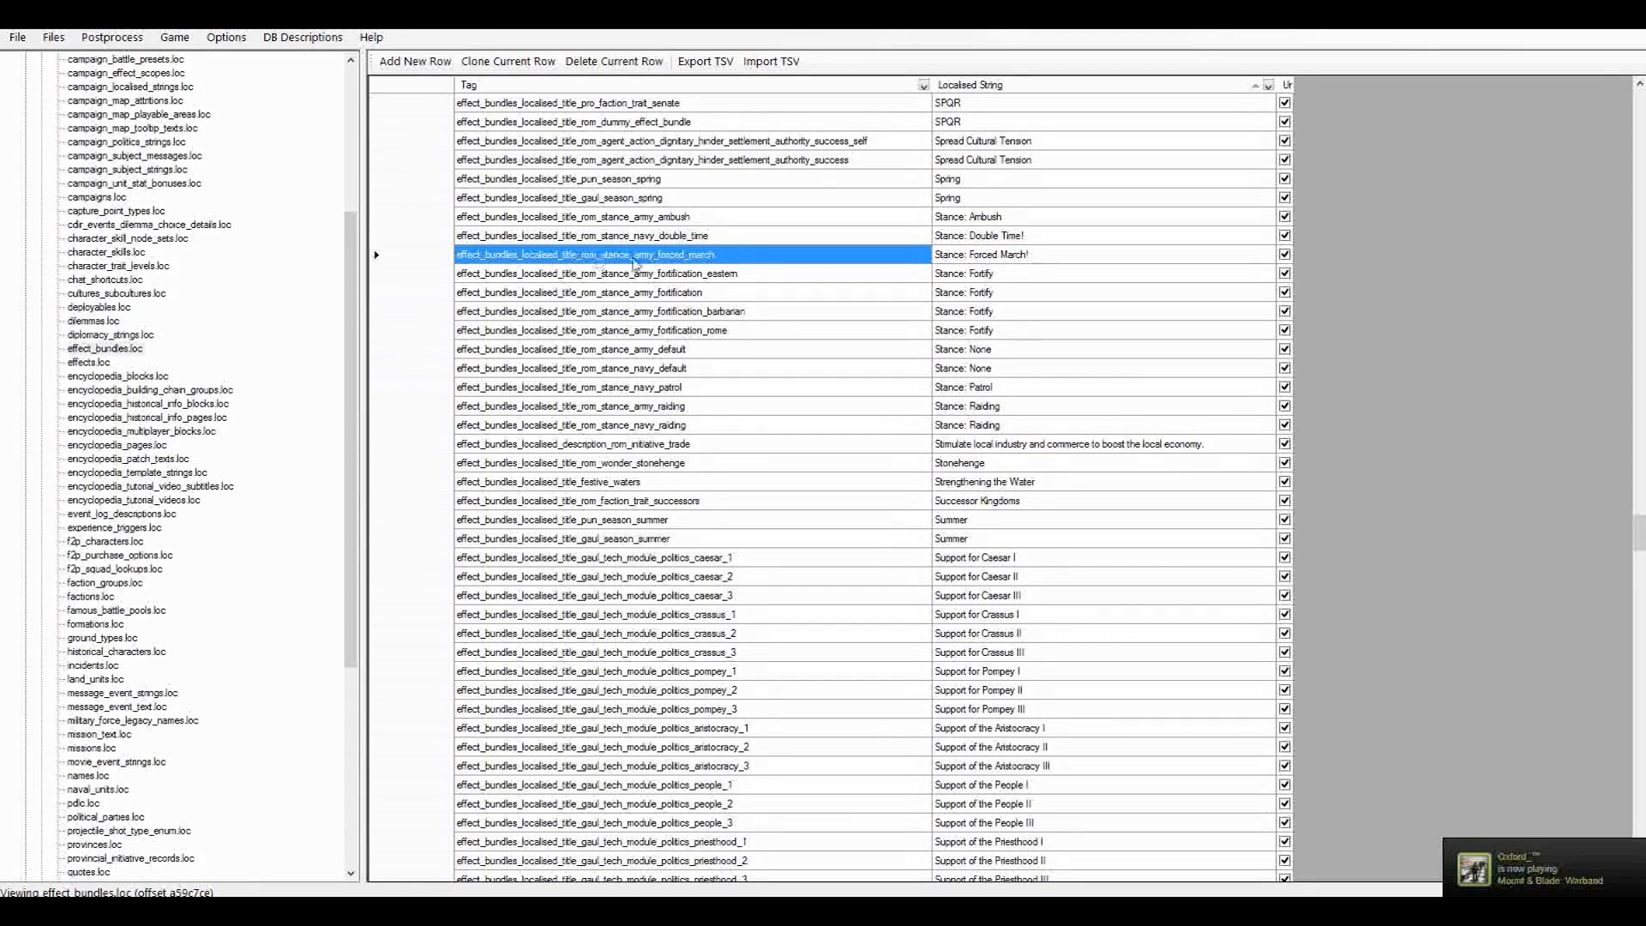
pyautogui.click(630, 257)
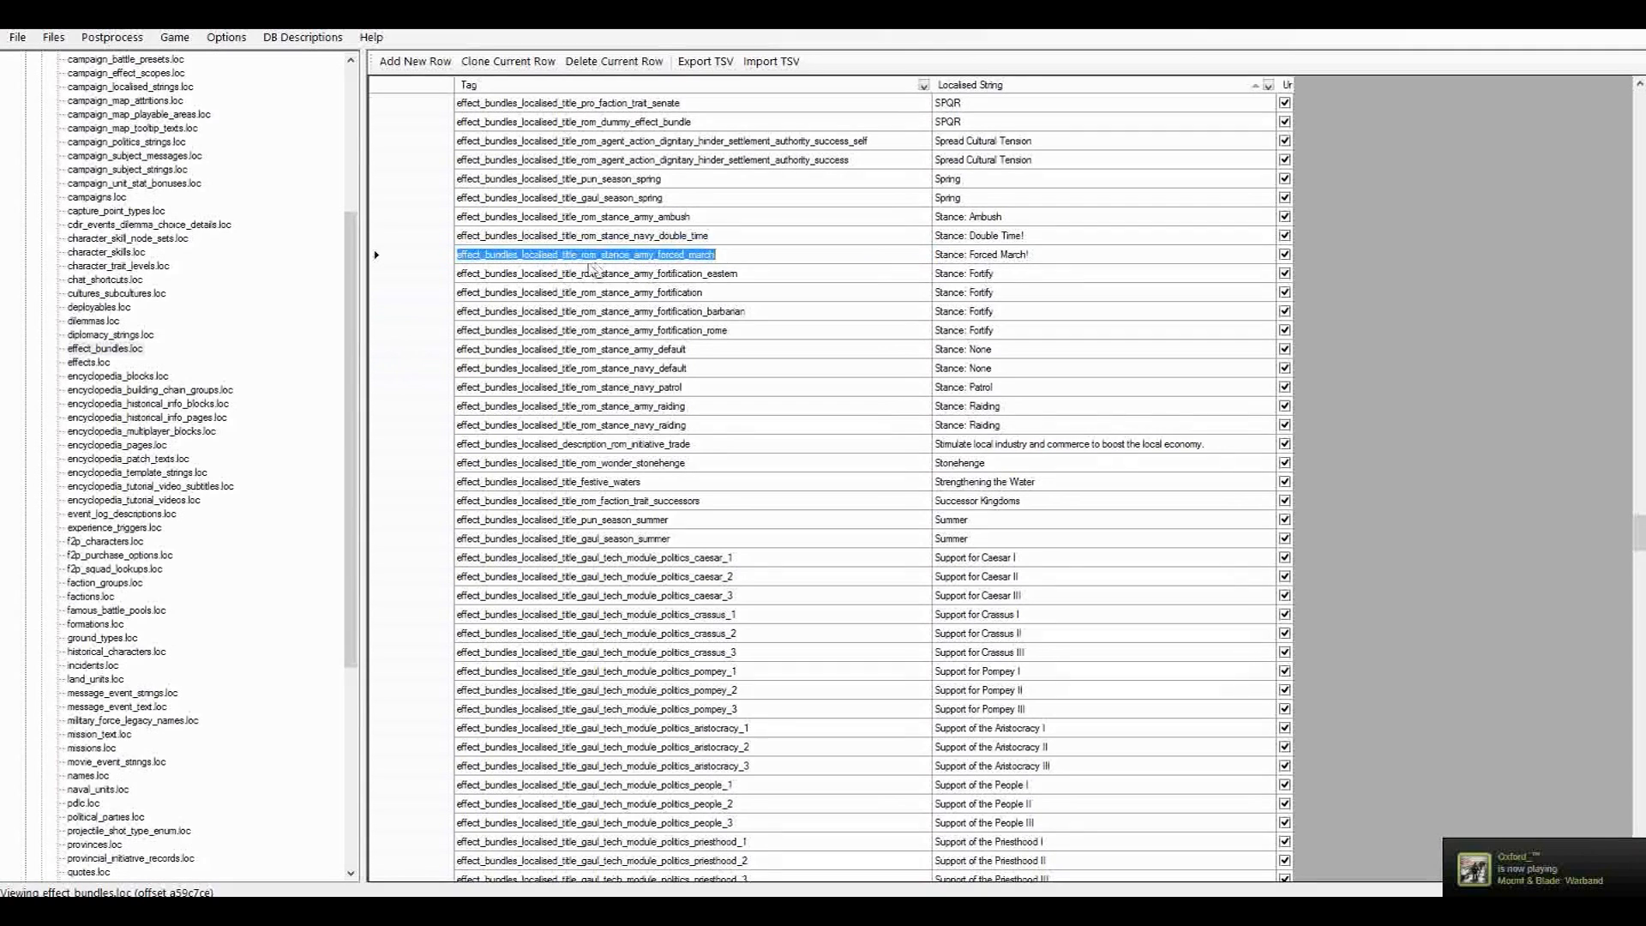
pyautogui.click(578, 255)
pyautogui.moveTo(581, 256); pyautogui.dragTo(718, 256)
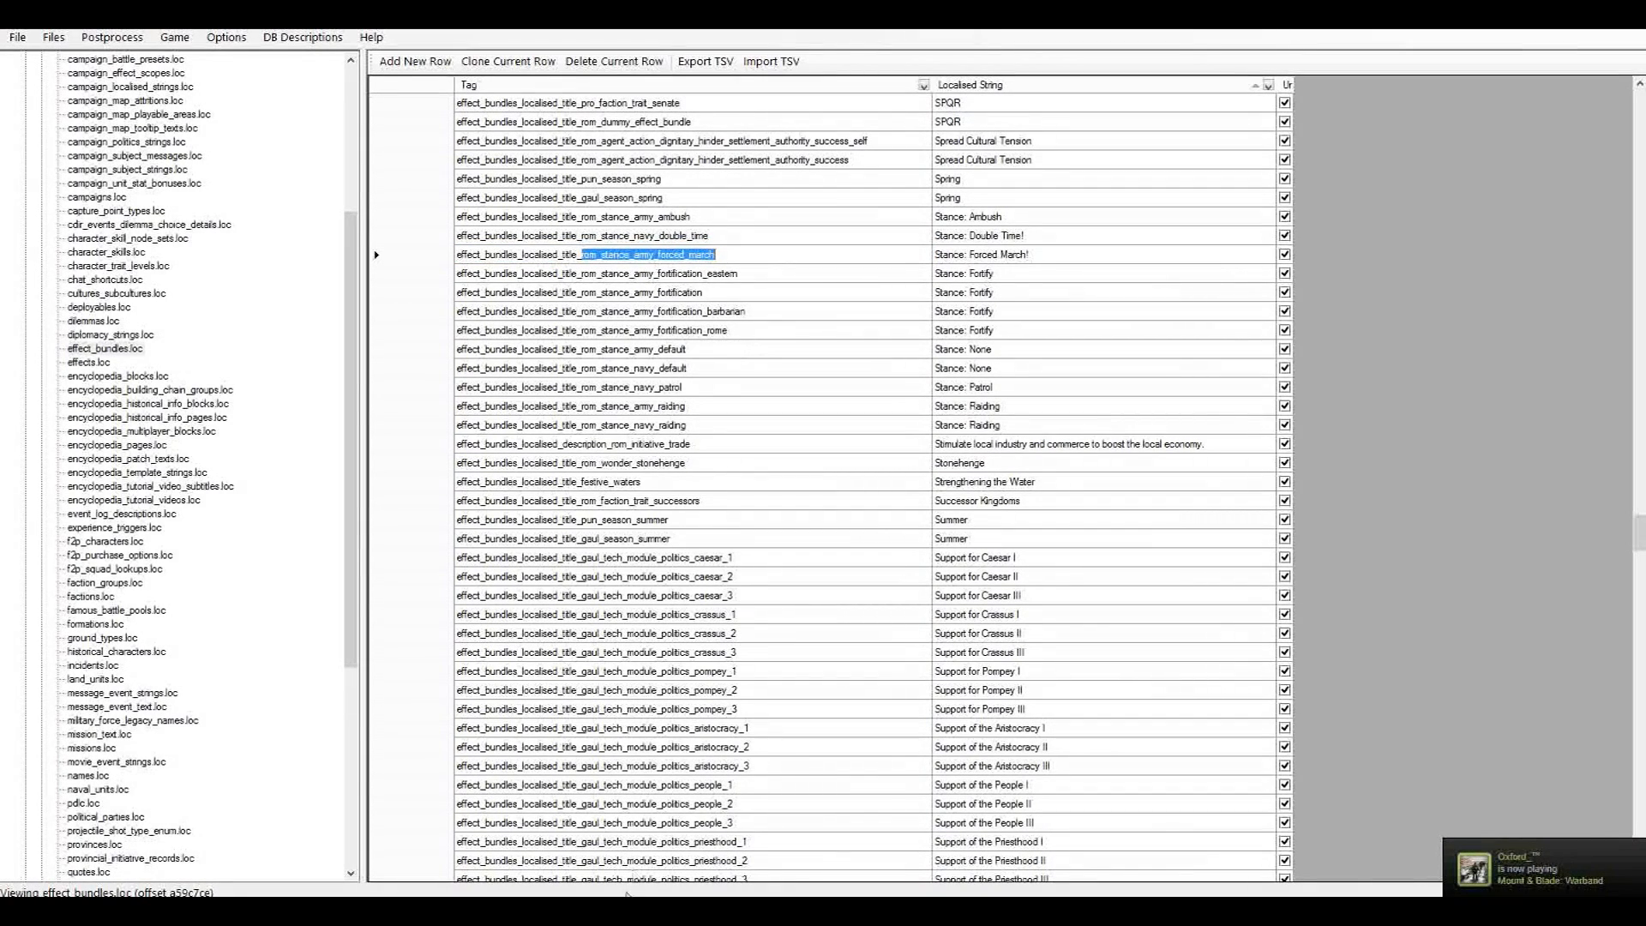
# Switch to Magnar_Mod_Base_Pack.pack and expand its text and db folders.
pyautogui.click(548, 911)
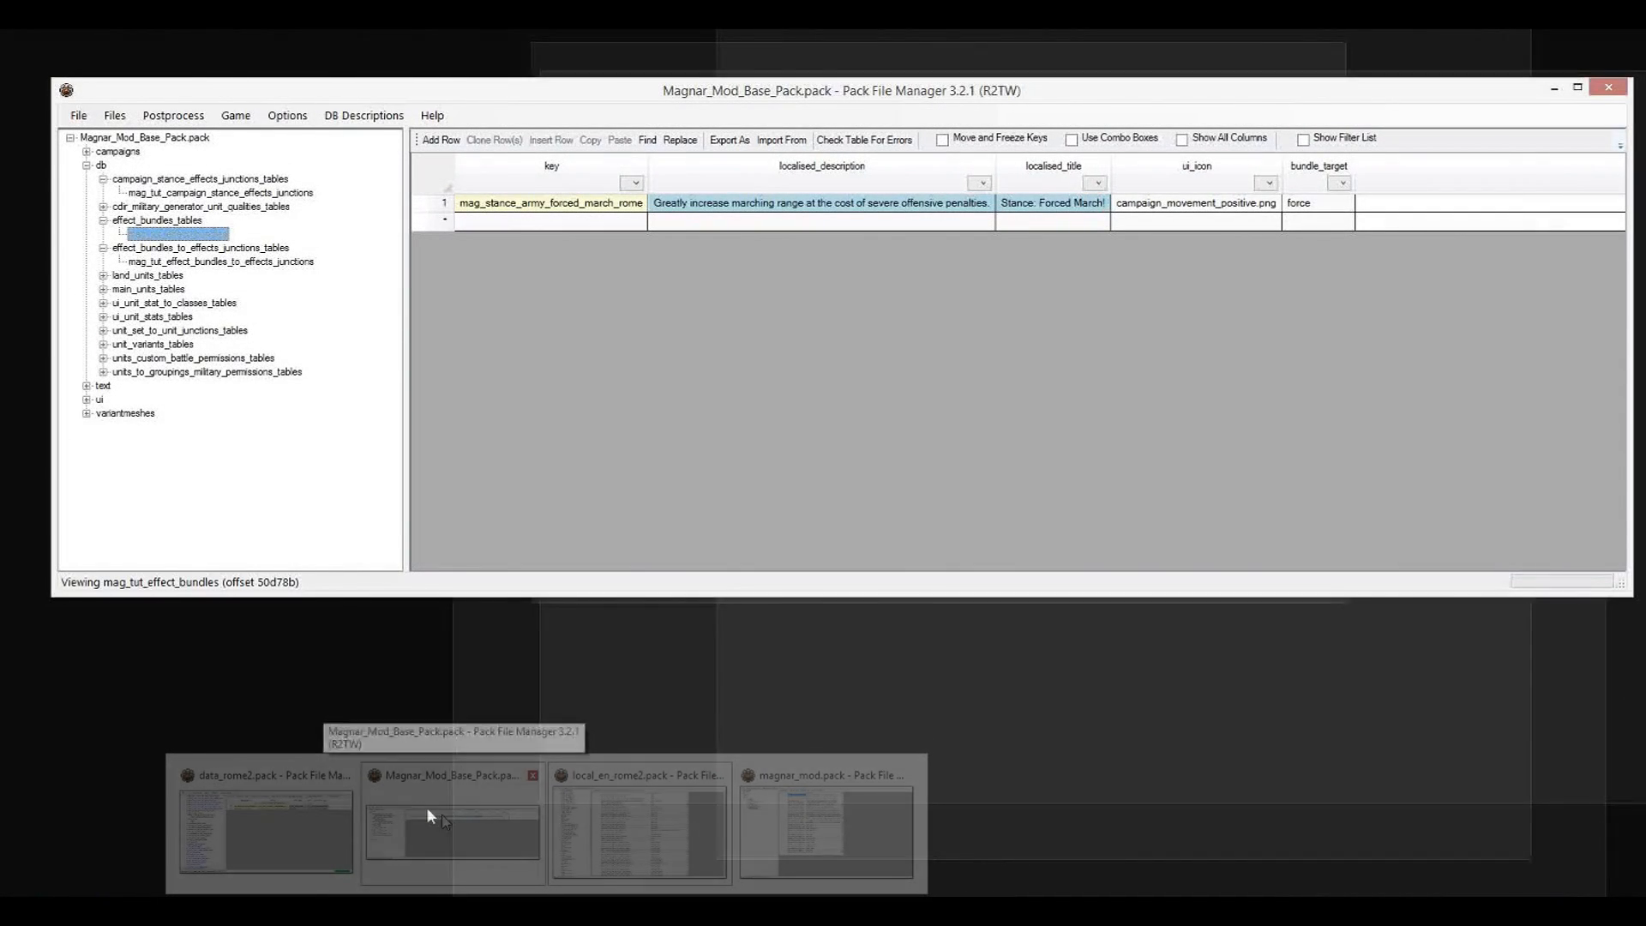
pyautogui.click(428, 810)
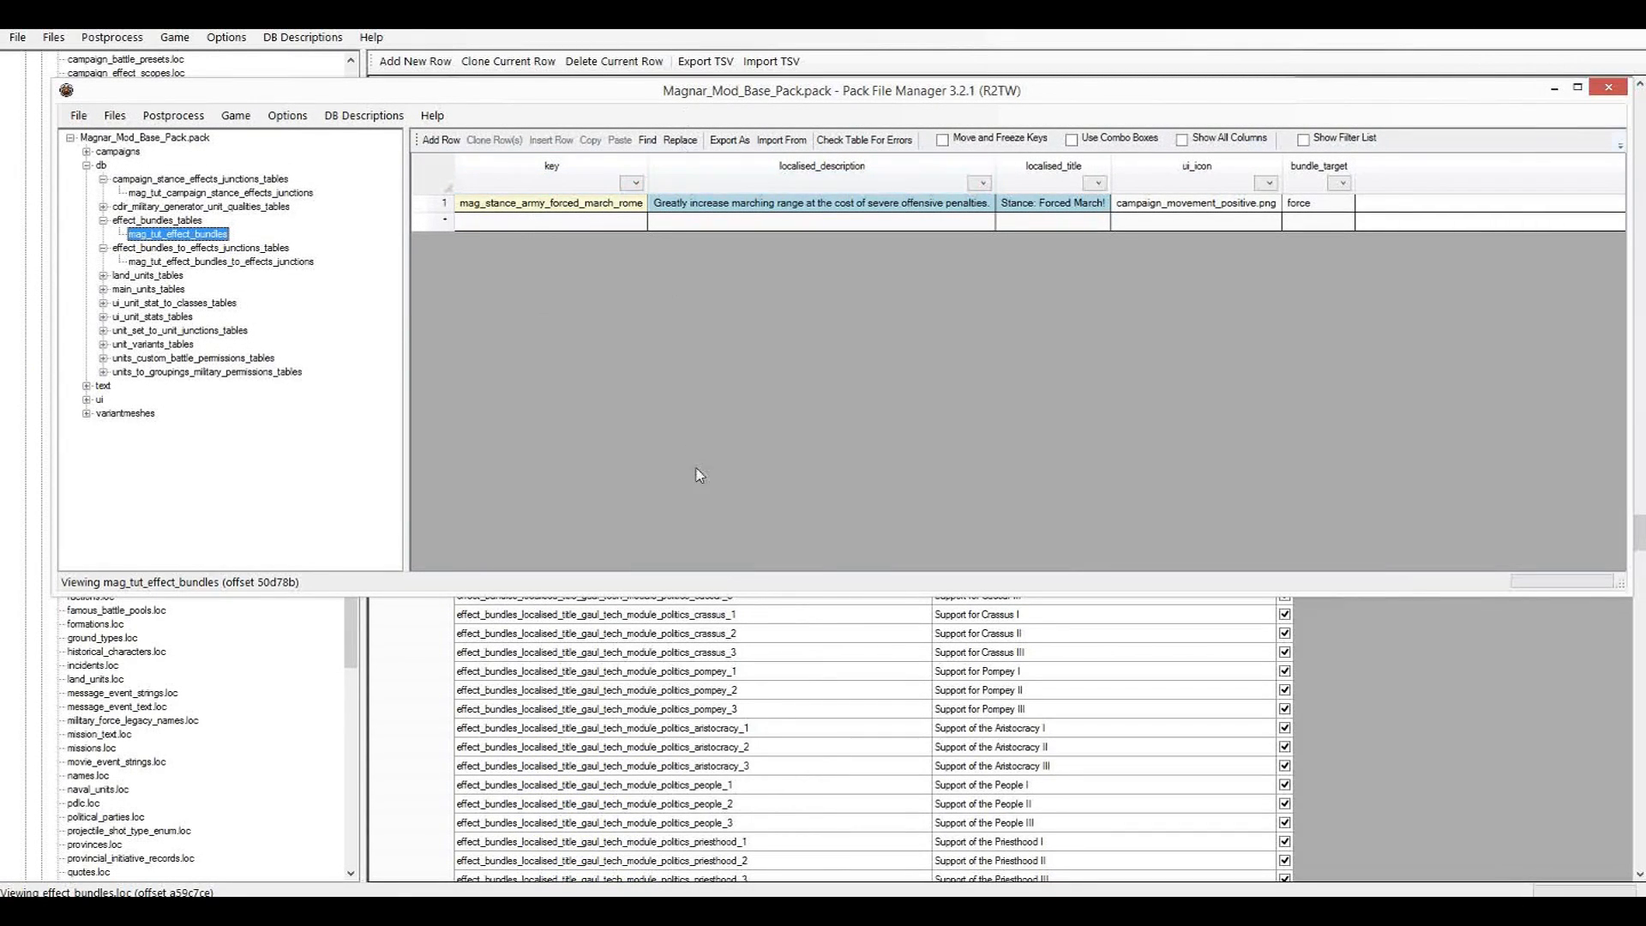
pyautogui.click(87, 385)
pyautogui.click(103, 400)
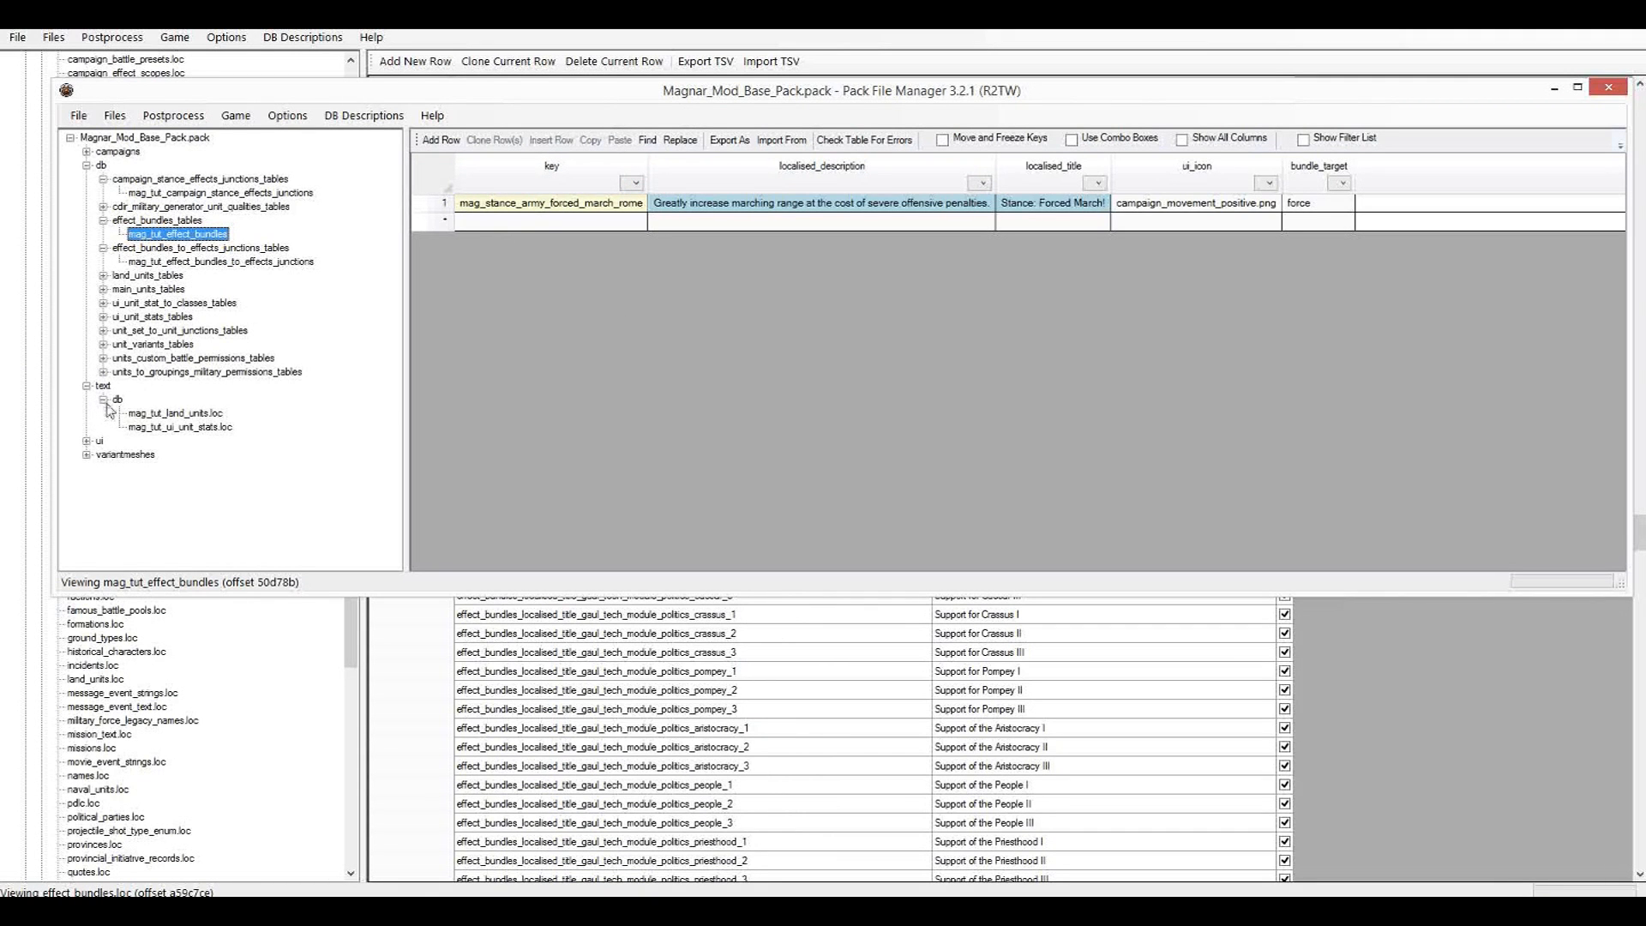
# Return to effect_bundles.loc in local_en_rome2.pack and append _rome to the forced march title's tag.
pyautogui.click(545, 47)
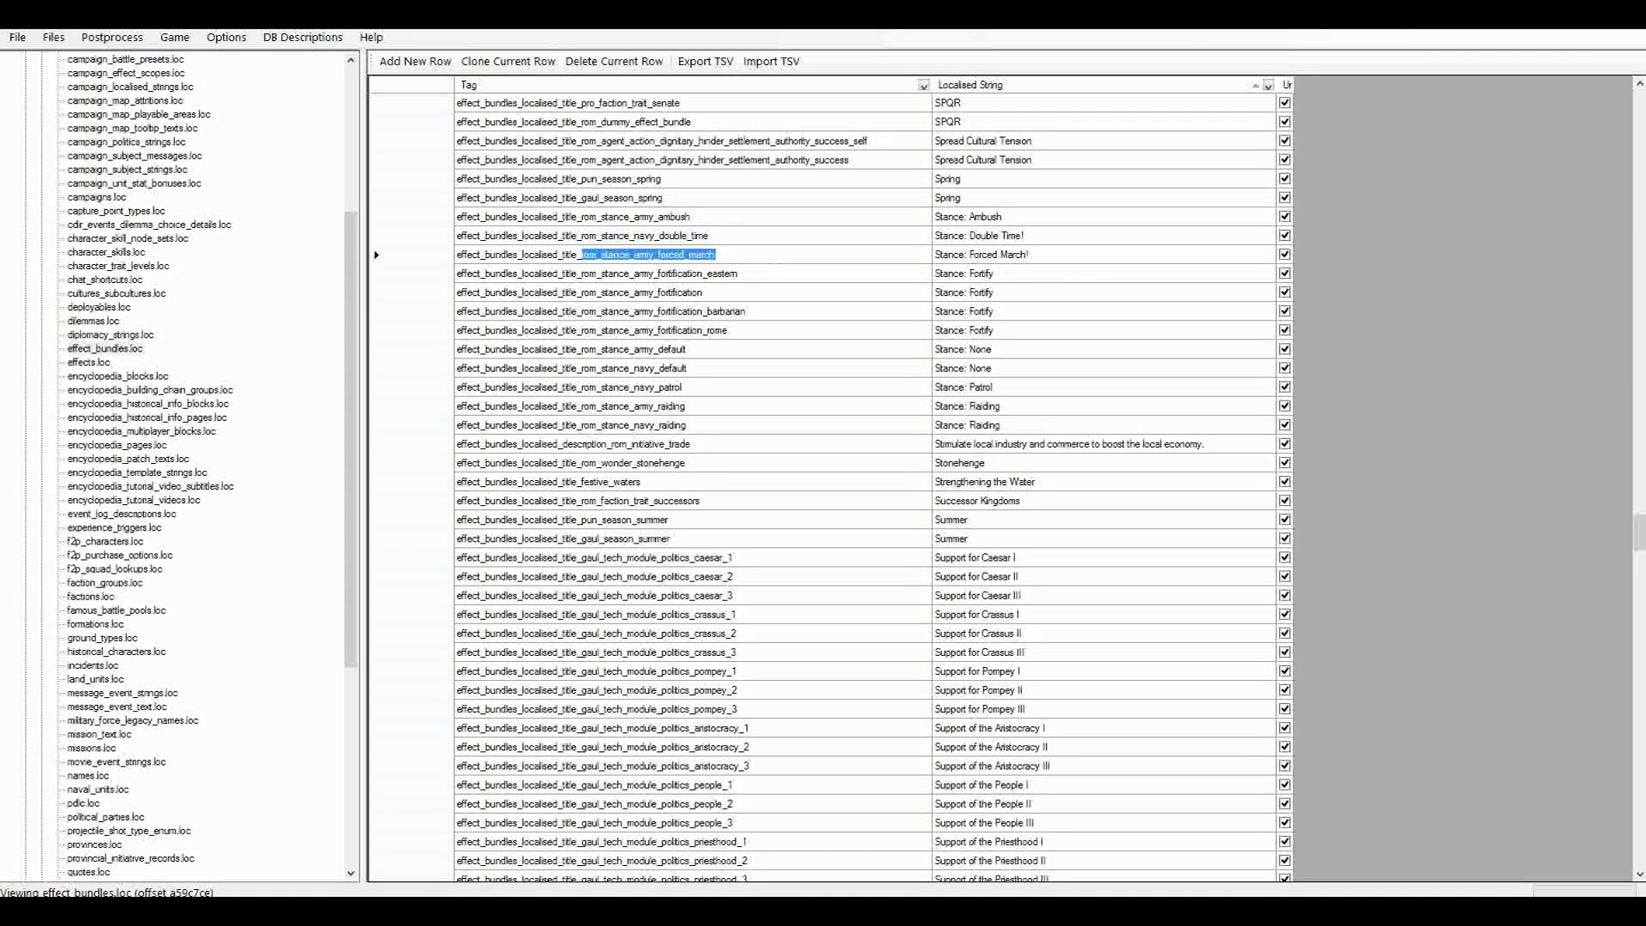
pyautogui.hotkey('alt', 'Tab')
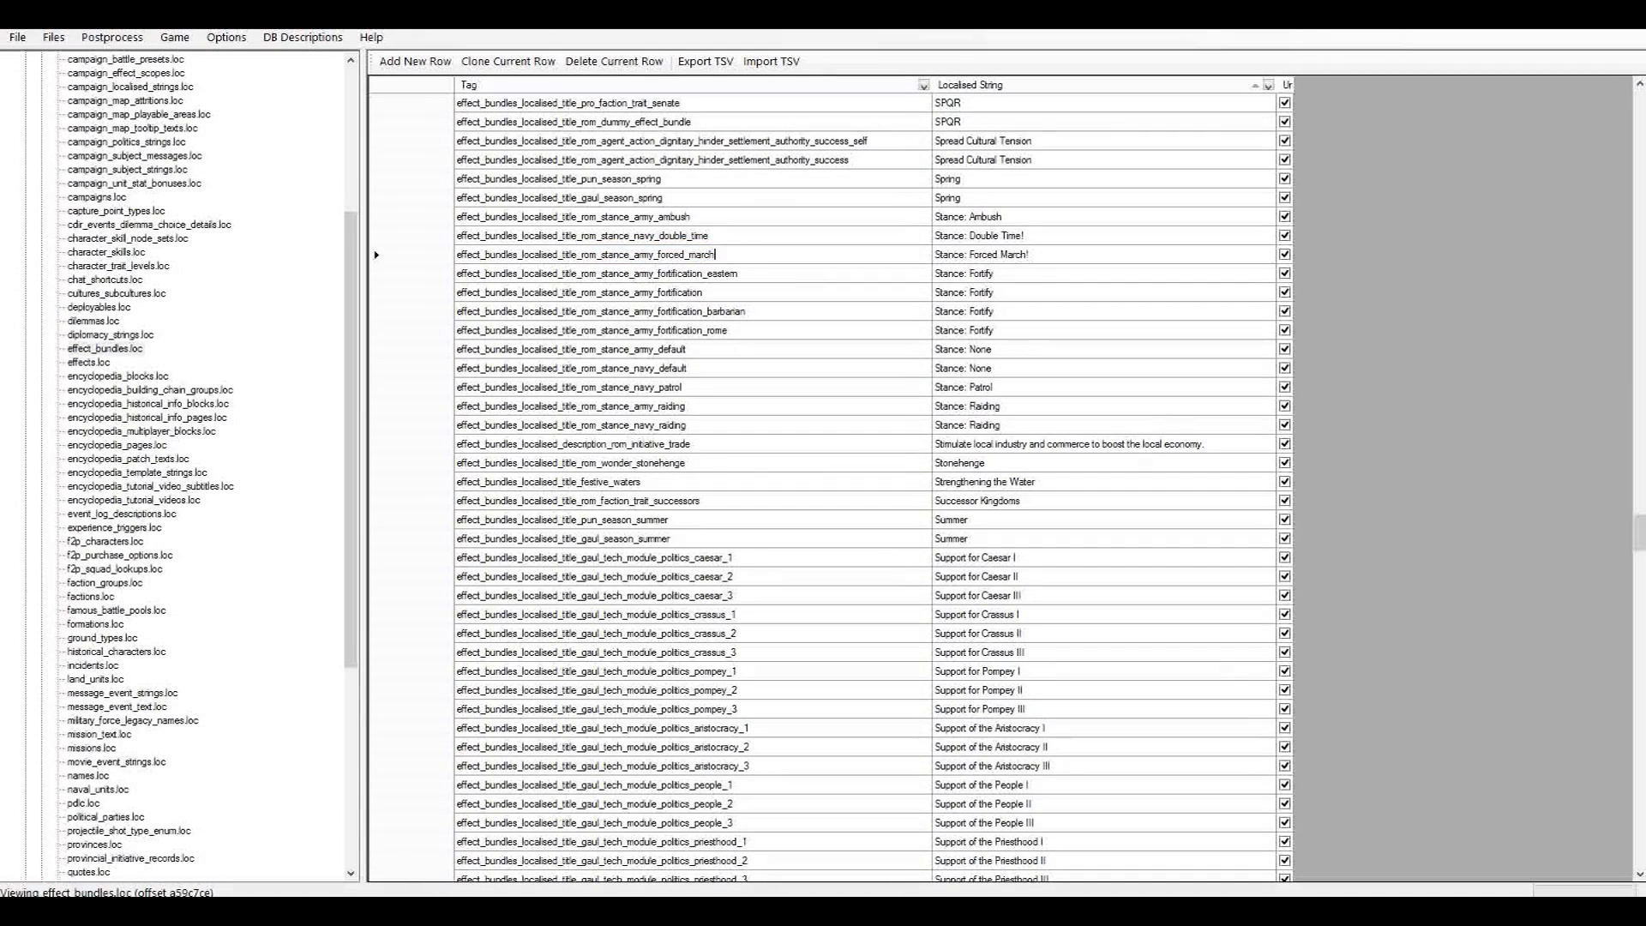
pyautogui.write('_rome')
# Check mag_sta_effect_bundles.loc in magnar_mod.pack and put that window away.
pyautogui.moveTo(549, 911)
pyautogui.click(813, 828)
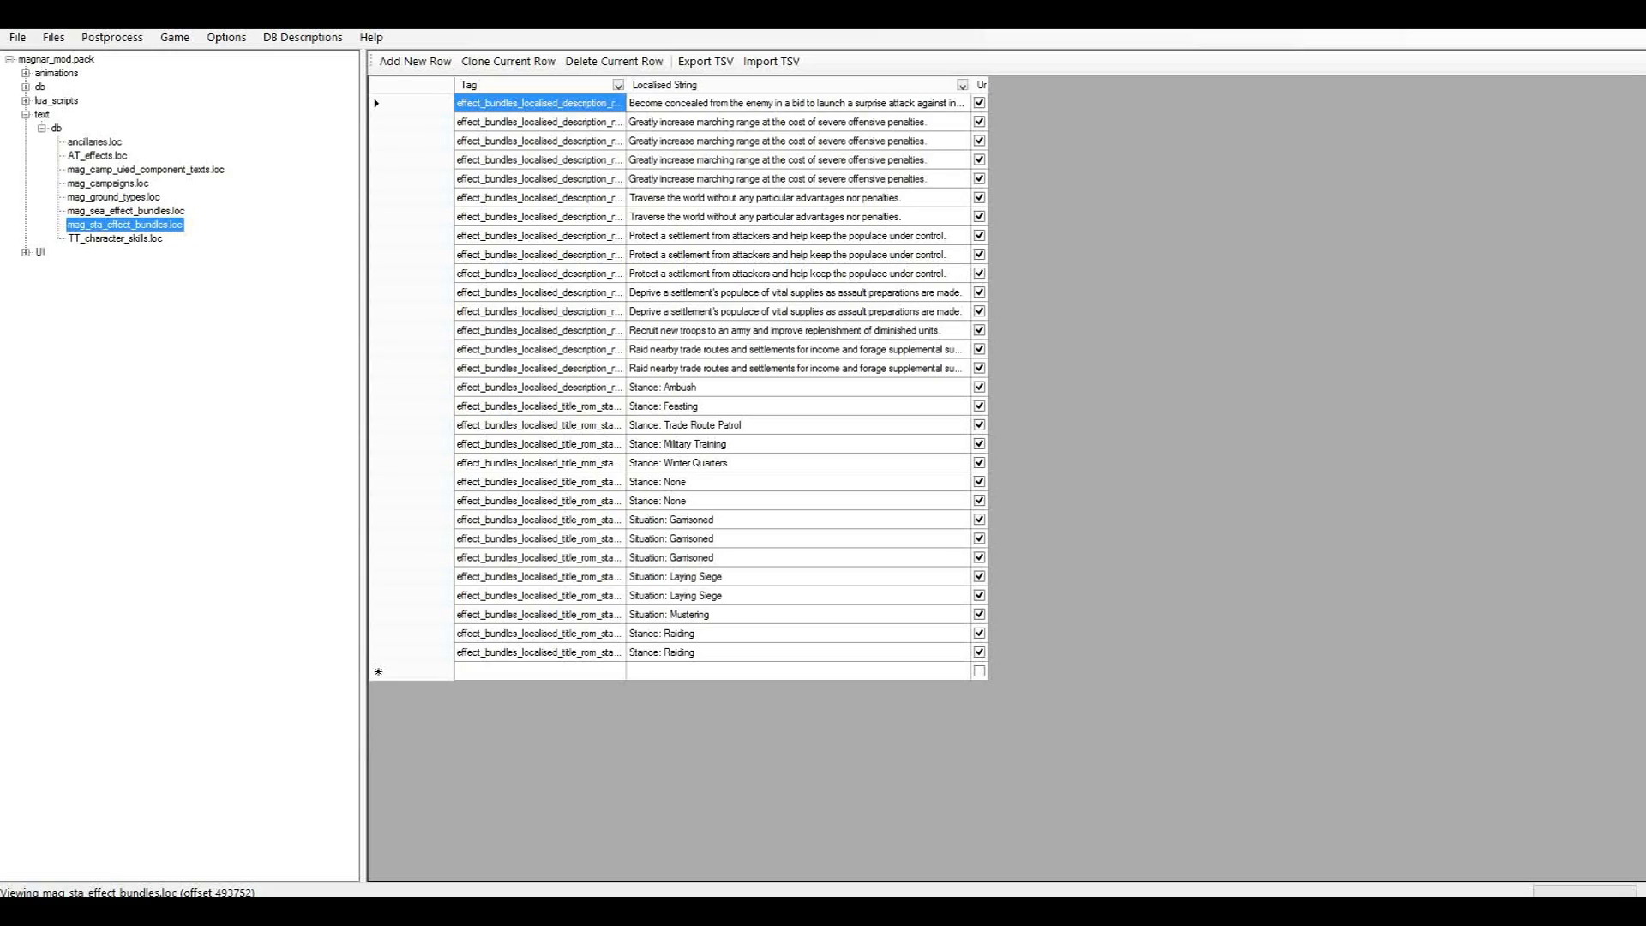
pyautogui.click(1560, 10)
# View mag_tut_land_units.loc in Magnar_Mod_Base_Pack.pack and inspect its existing rows.
pyautogui.moveTo(520, 895)
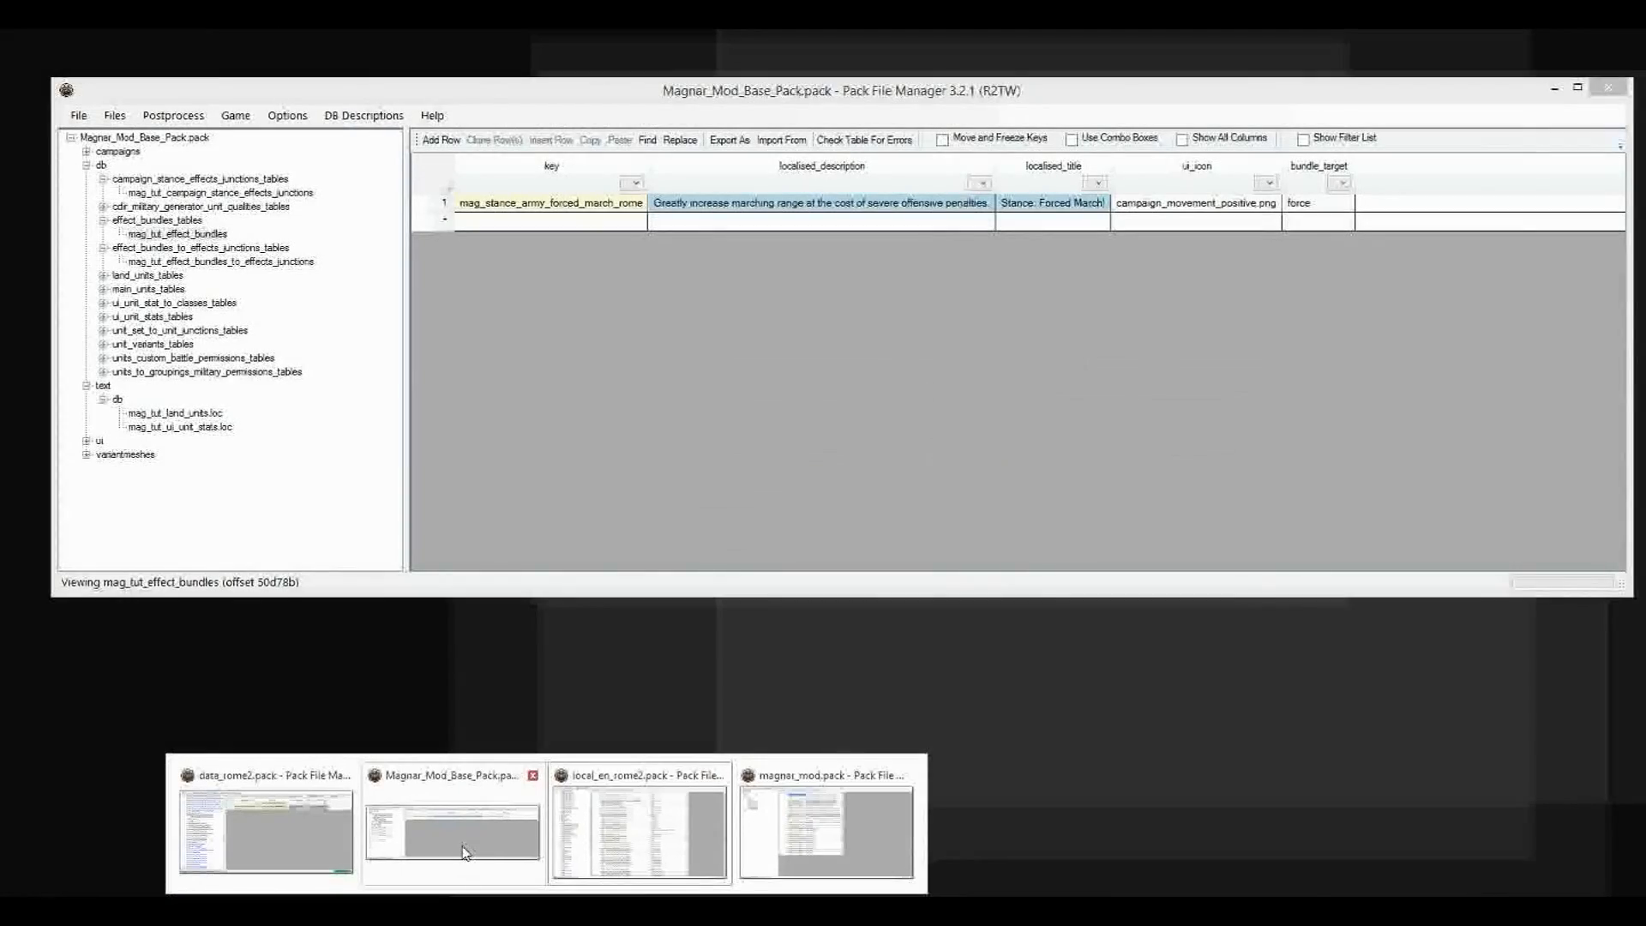
pyautogui.click(459, 820)
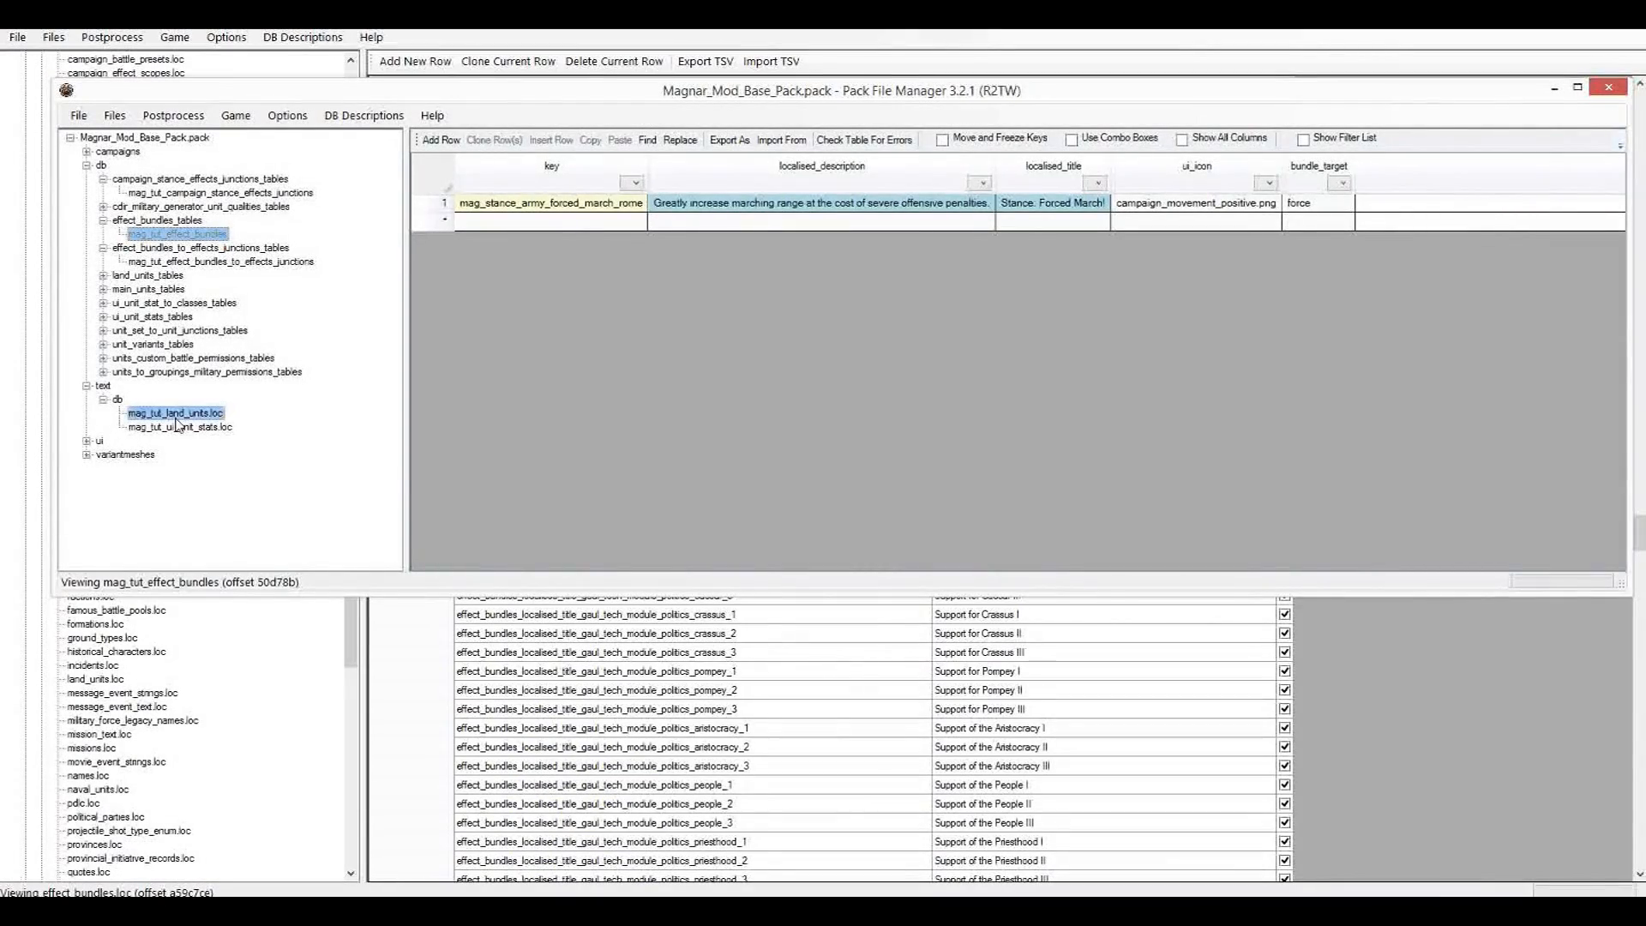
pyautogui.click(175, 413)
pyautogui.moveTo(725, 182); pyautogui.dragTo(603, 197)
pyautogui.click(461, 205)
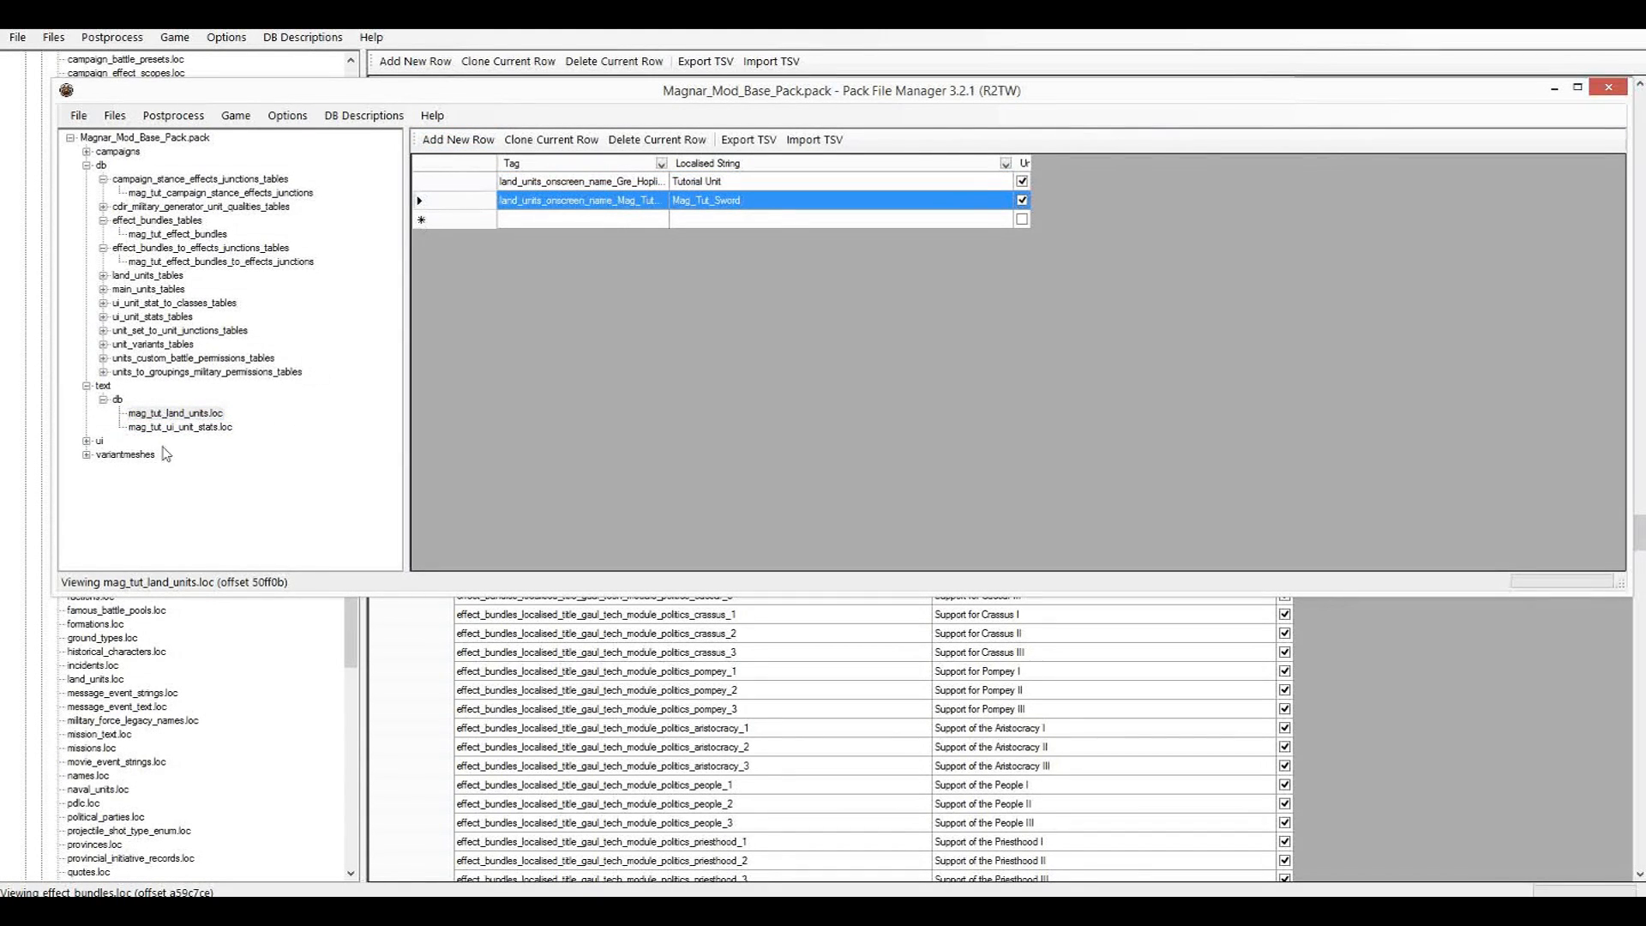
# Add effect_bundles.loc from local_en_rome2.pack to the text/db folder of Magnar_Mod_Base_Pack.pack.
pyautogui.rightClick(119, 403)
pyautogui.moveTo(162, 409)
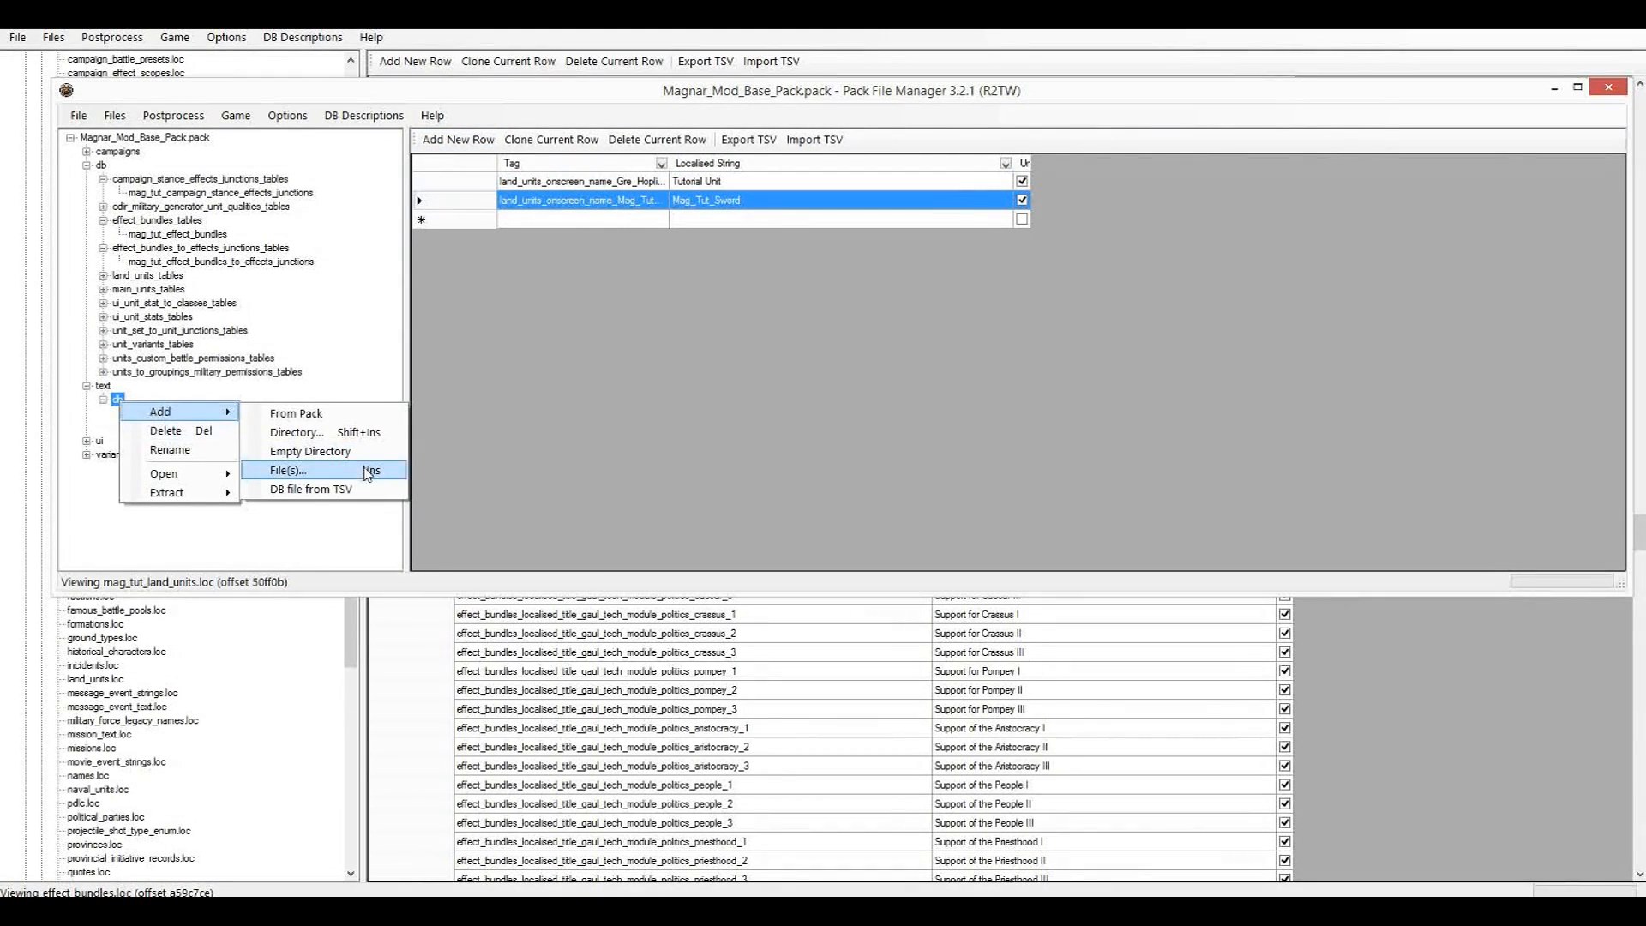
pyautogui.click(334, 429)
pyautogui.scroll(-12, 818, 432)
pyautogui.scroll(7, 819, 432)
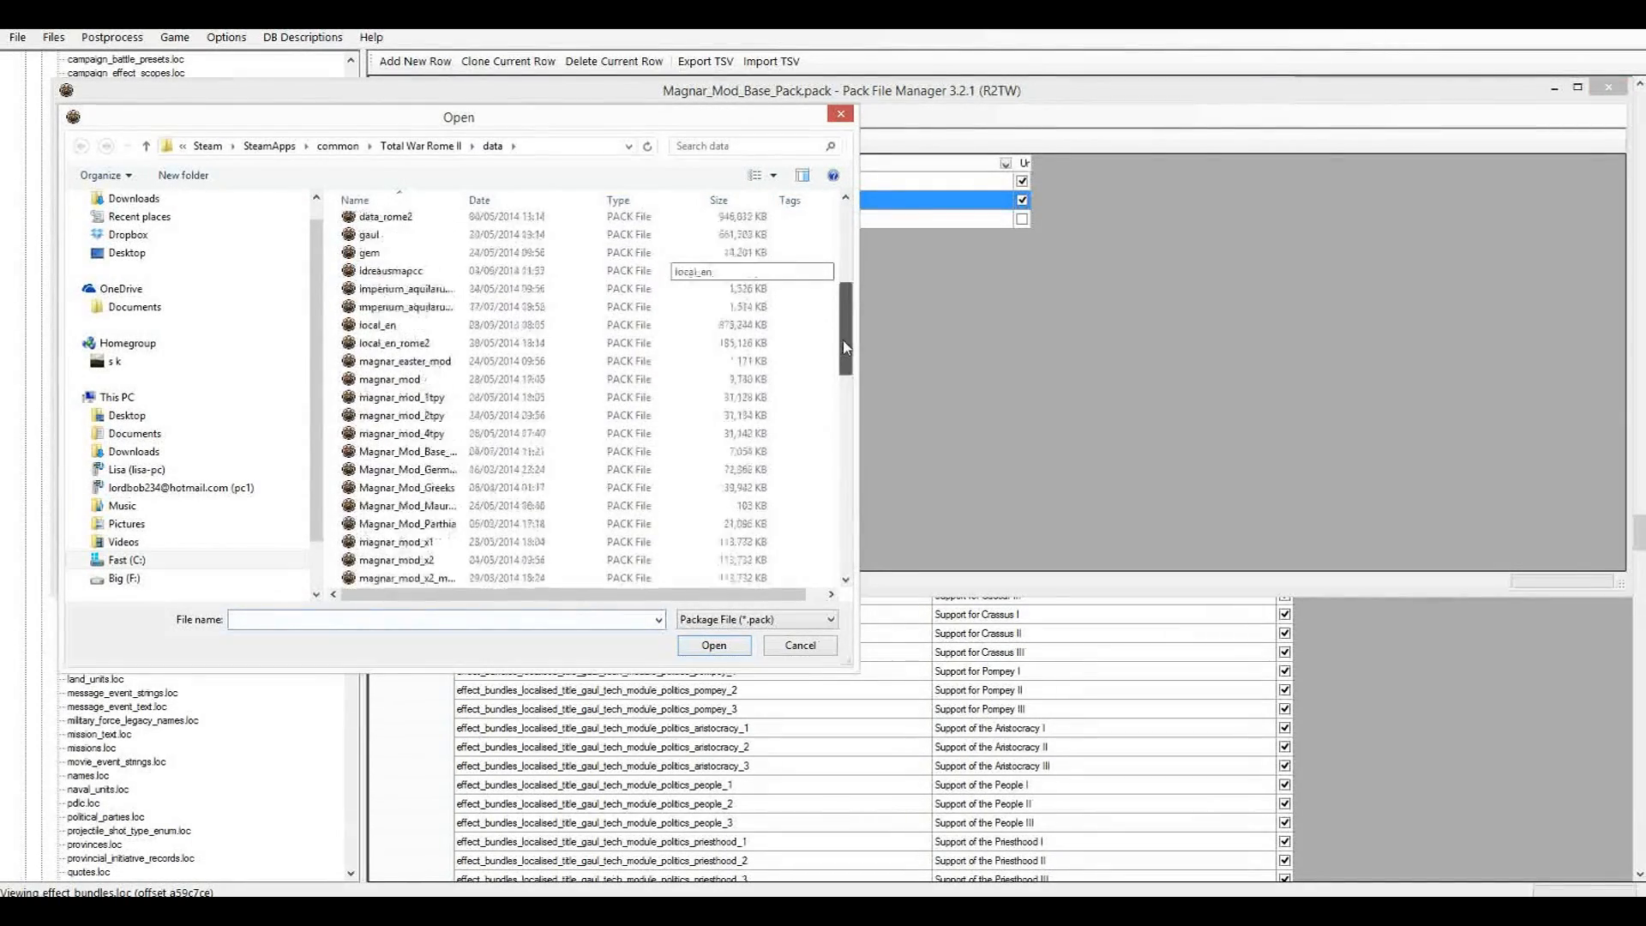
pyautogui.doubleClick(429, 375)
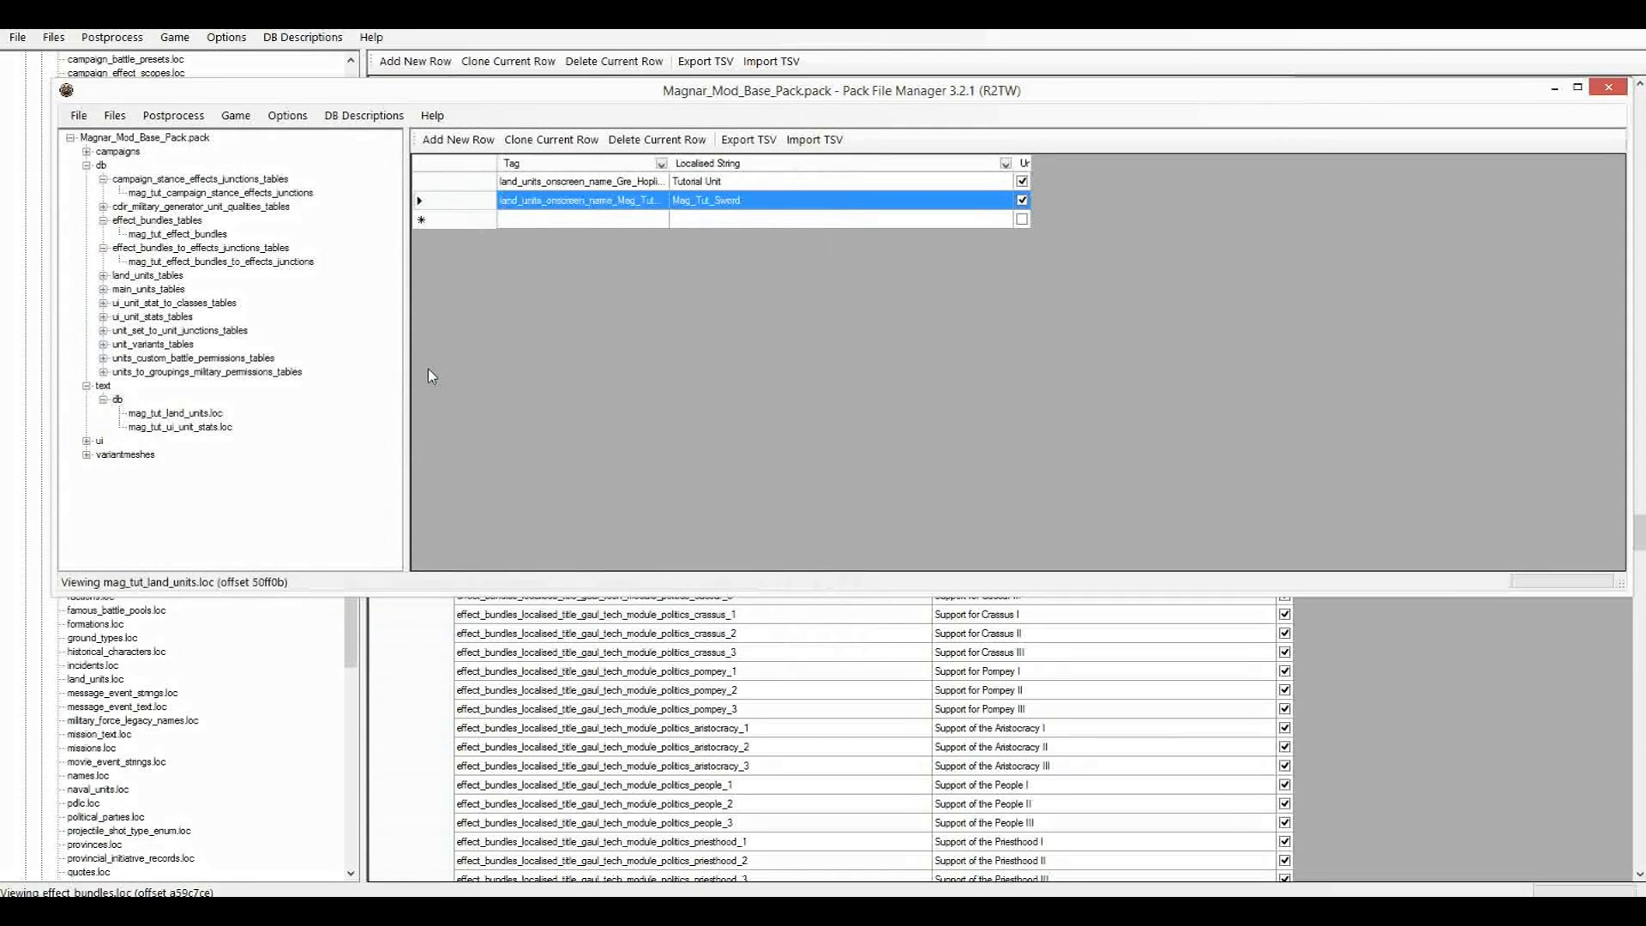
pyautogui.click(184, 209)
pyautogui.click(201, 251)
pyautogui.scroll(-8, 517, 257)
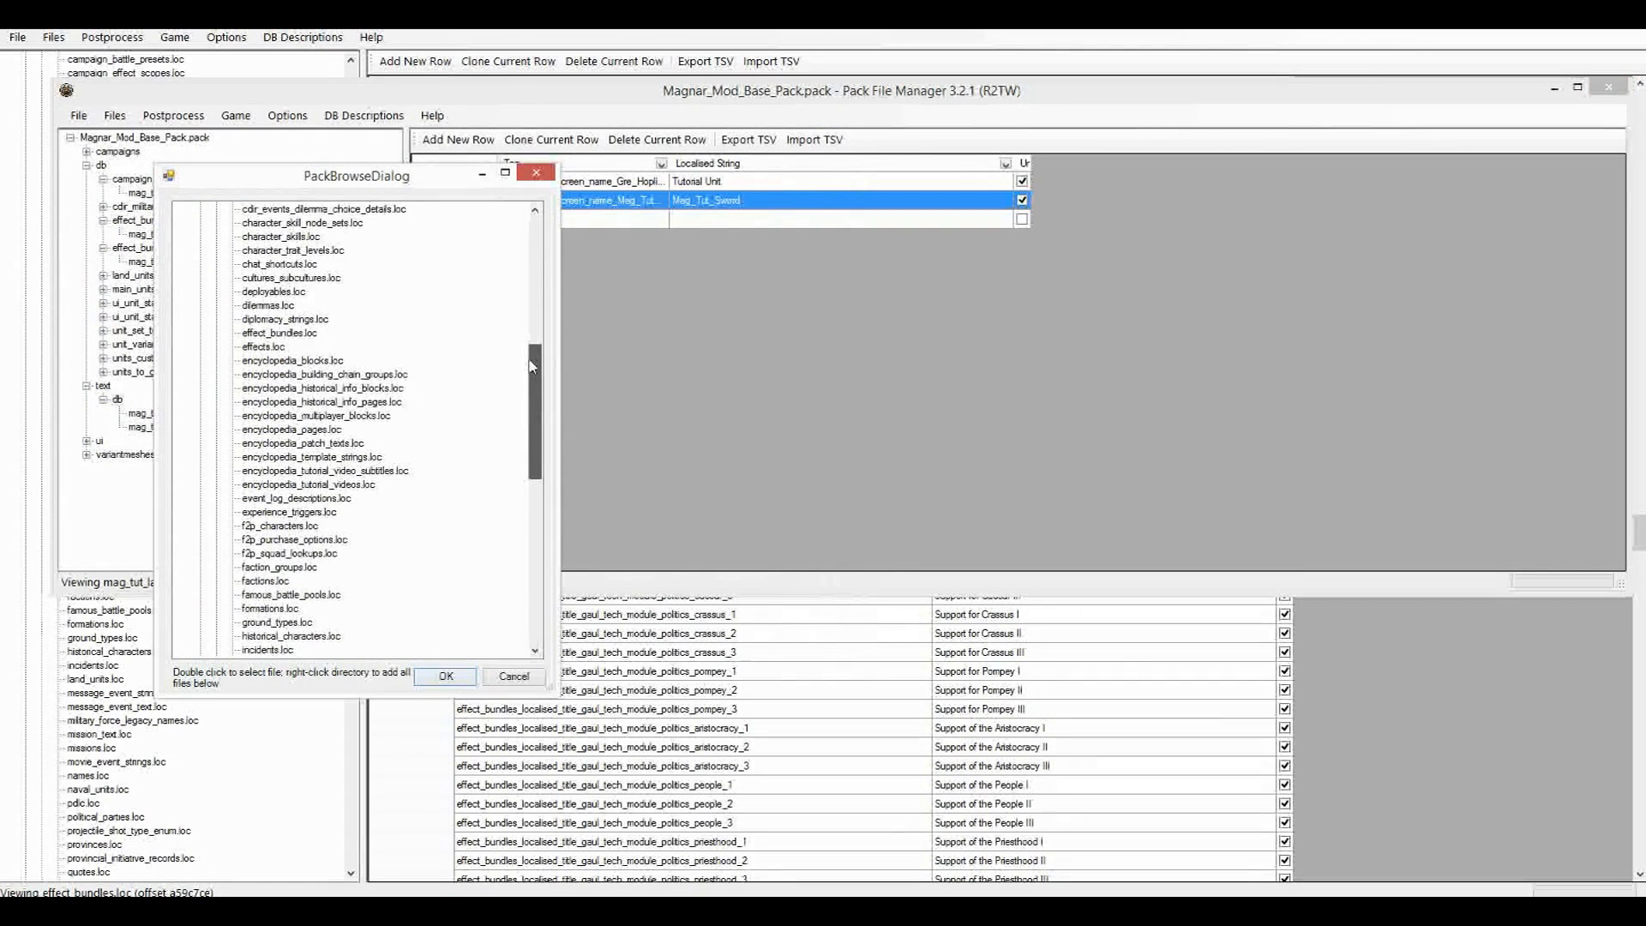
pyautogui.click(296, 377)
pyautogui.doubleClick(296, 377)
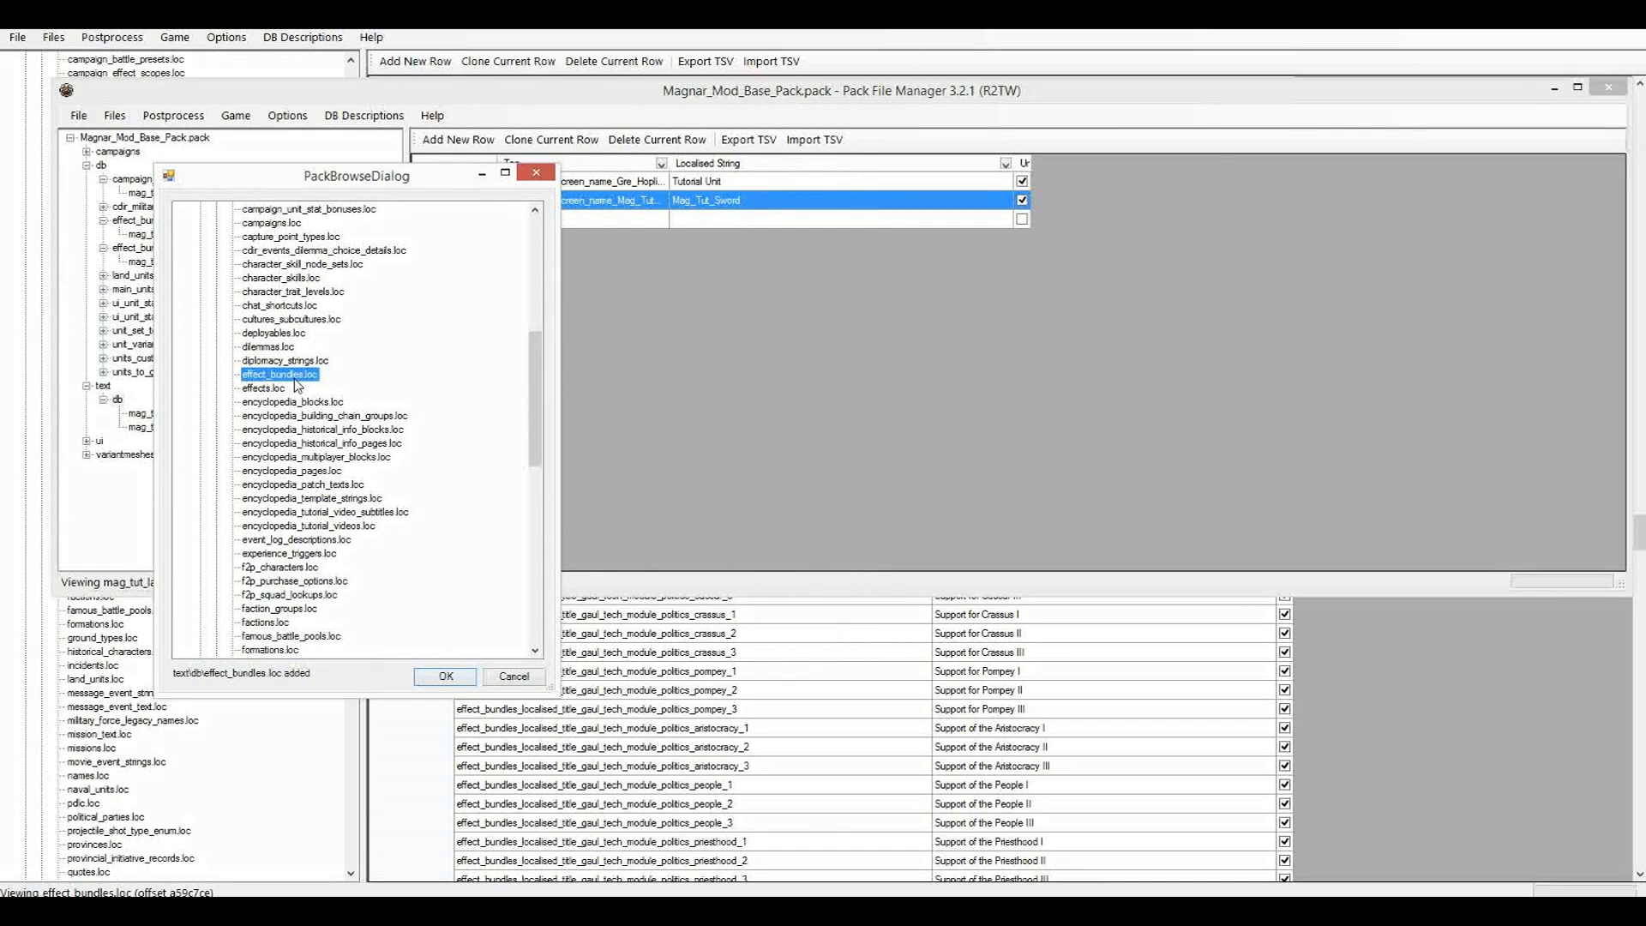
pyautogui.click(445, 679)
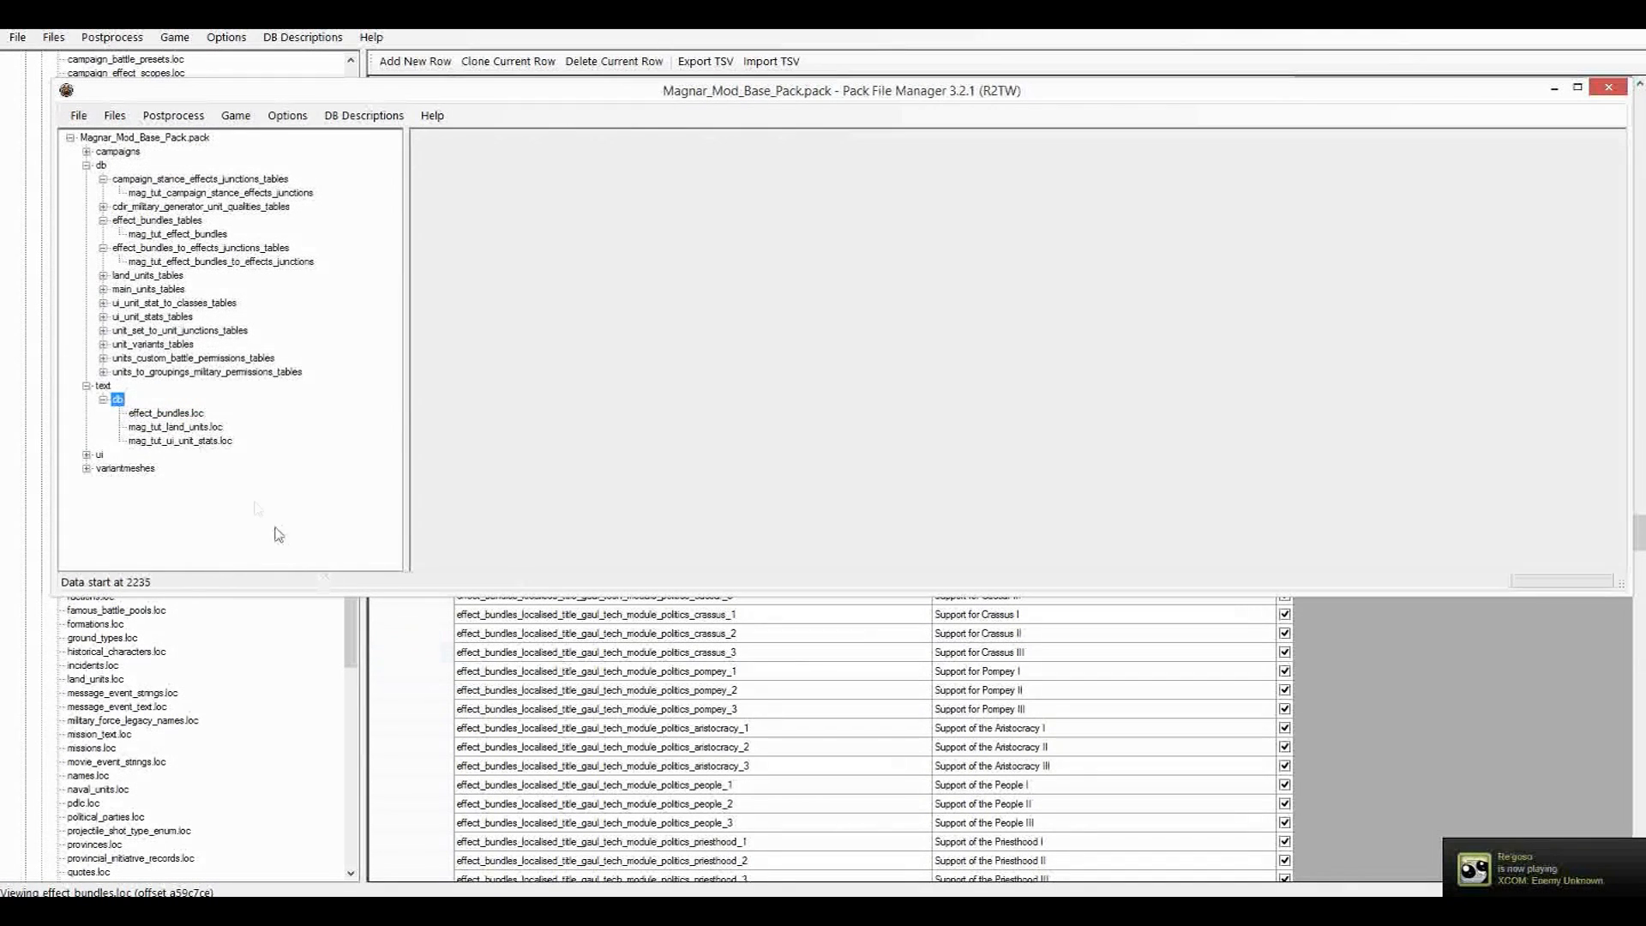
# Rename the imported effect_bundles.loc as mag_tut_effect_bundles.loc and save the pack.
pyautogui.click(167, 413)
pyautogui.rightClick(178, 414)
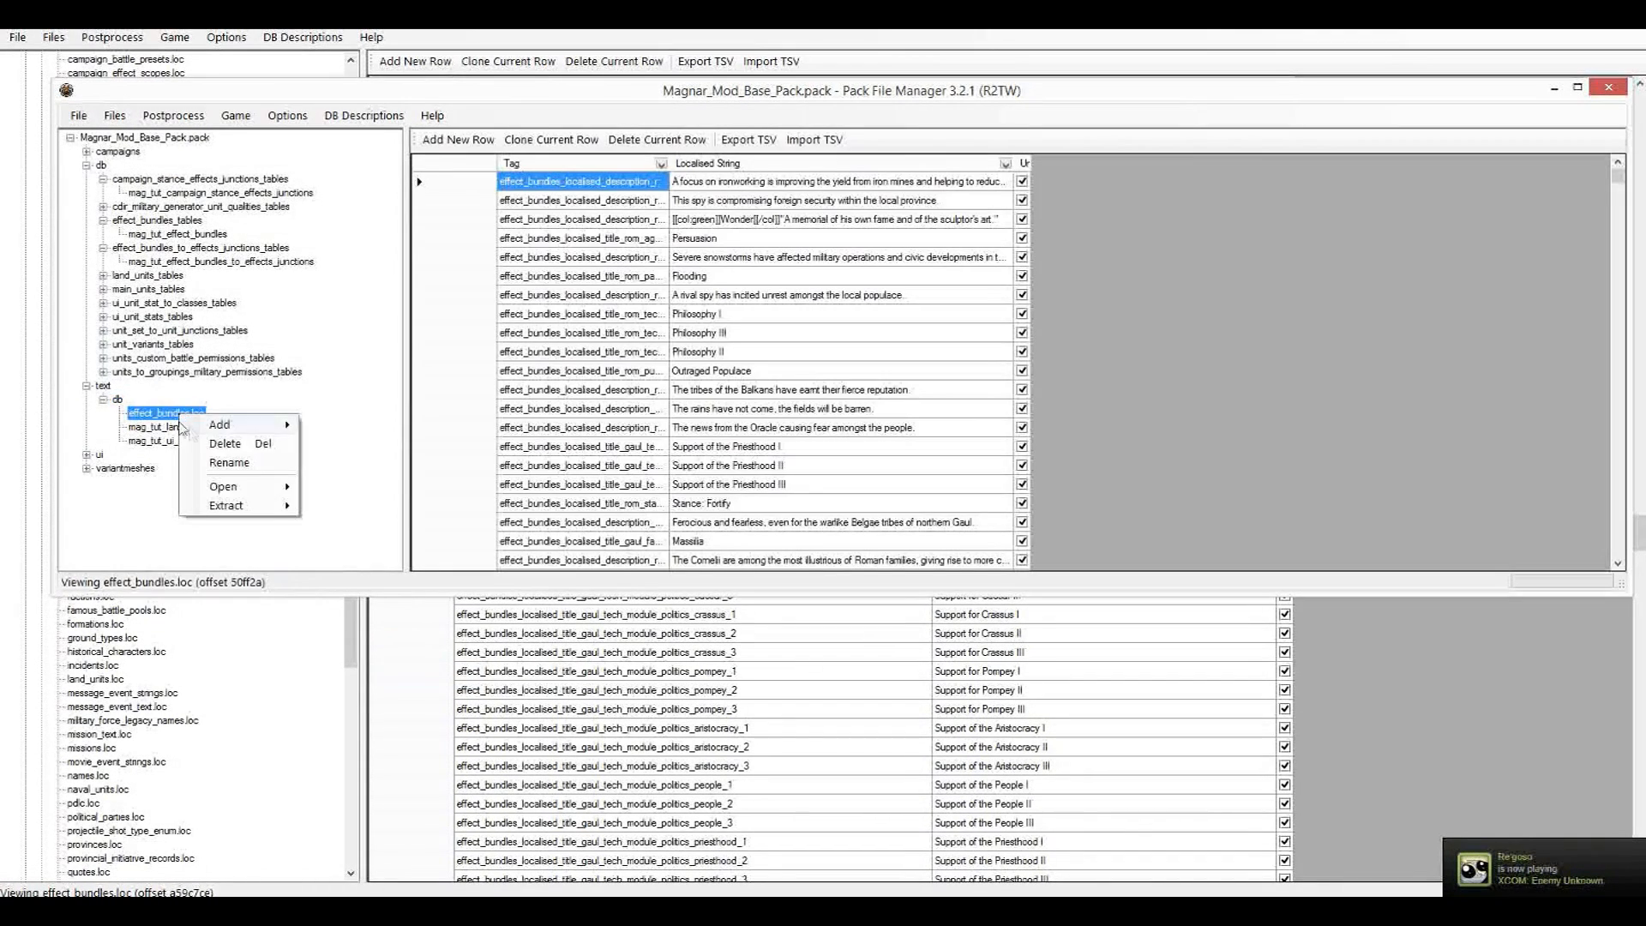
pyautogui.click(231, 464)
pyautogui.write('mag_tut_')
pyautogui.press('Return')
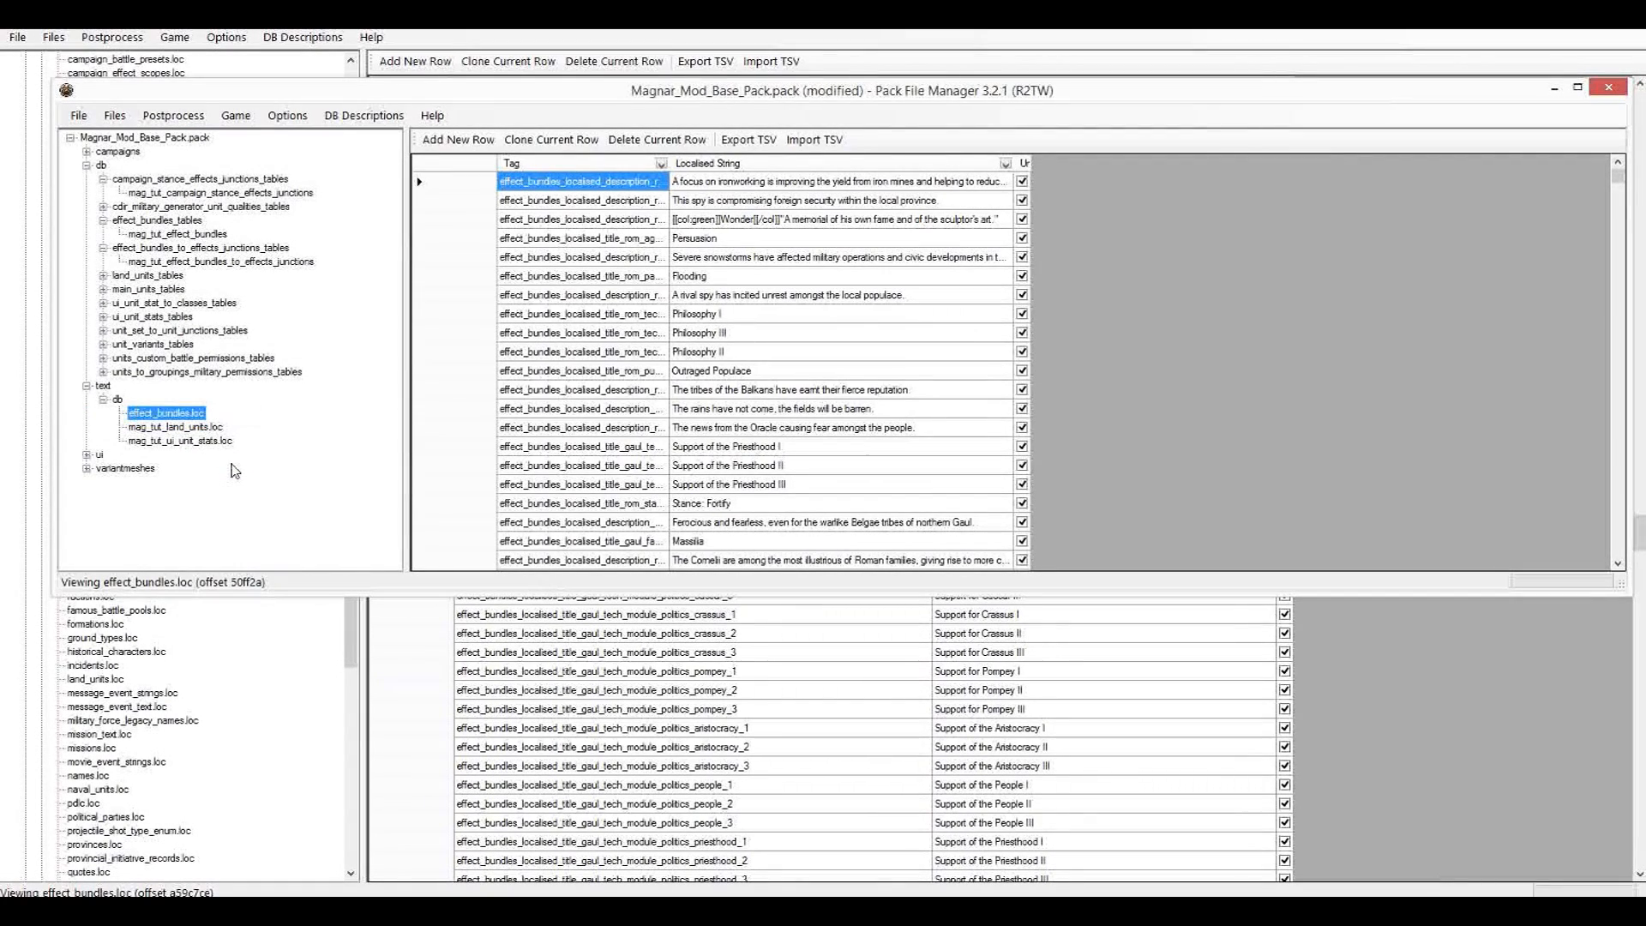
pyautogui.hotkey('ctrl', 's')
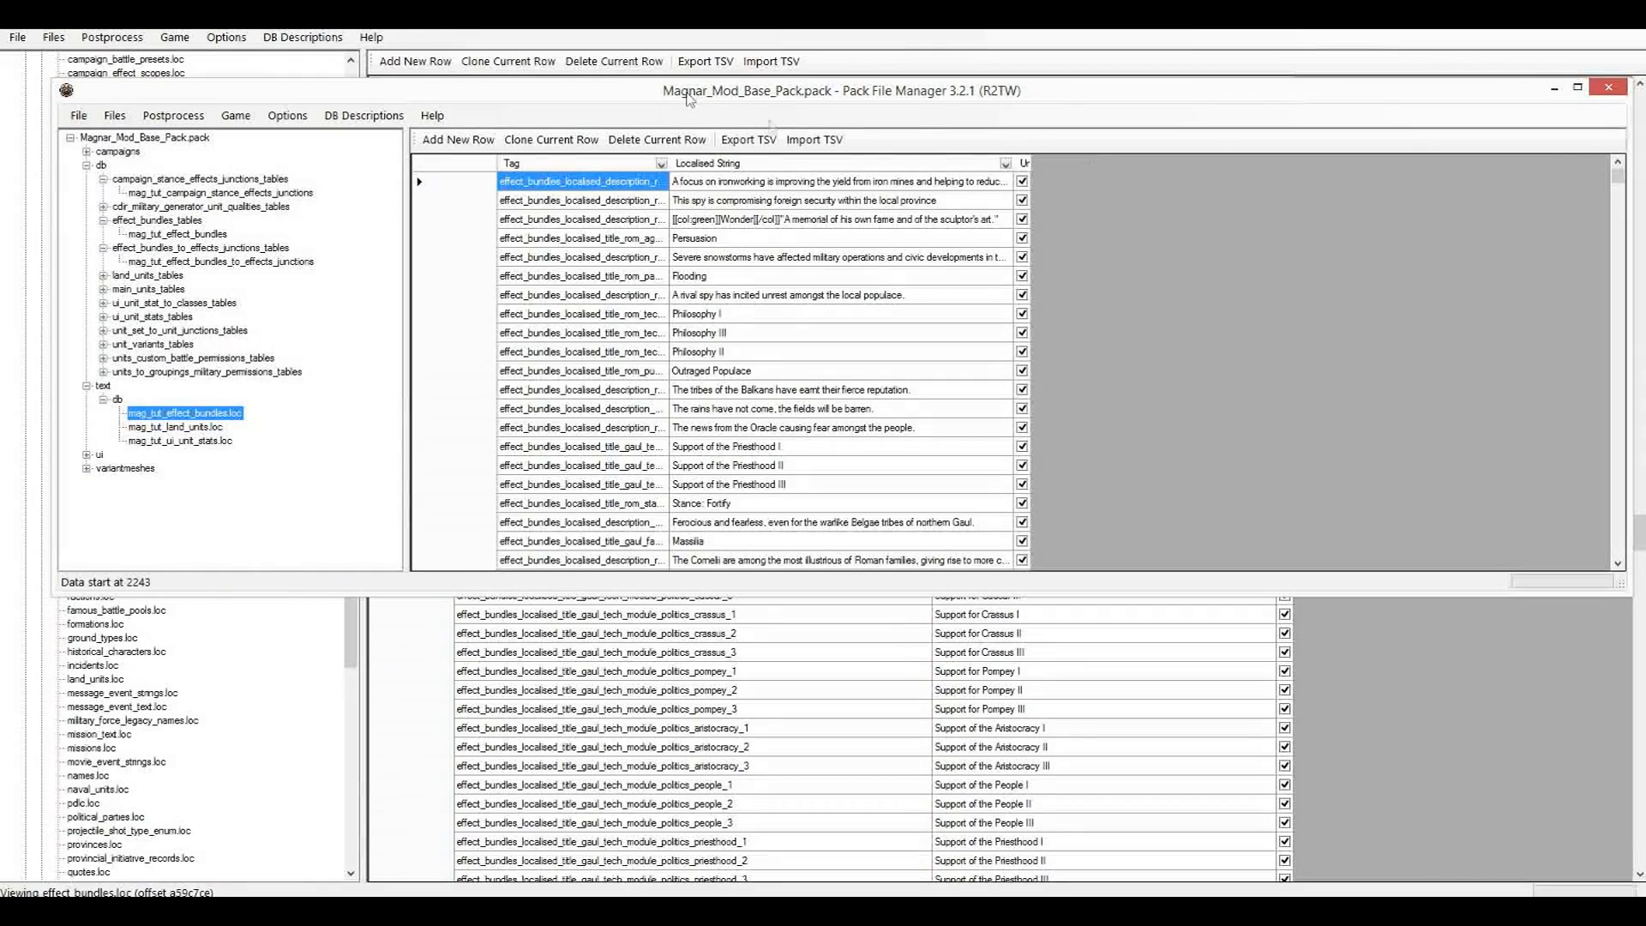
# Widen the Tag column, sort the rows by tag and locate the rom_stance_army_forced_march description row.
pyautogui.moveTo(666, 163); pyautogui.dragTo(922, 162)
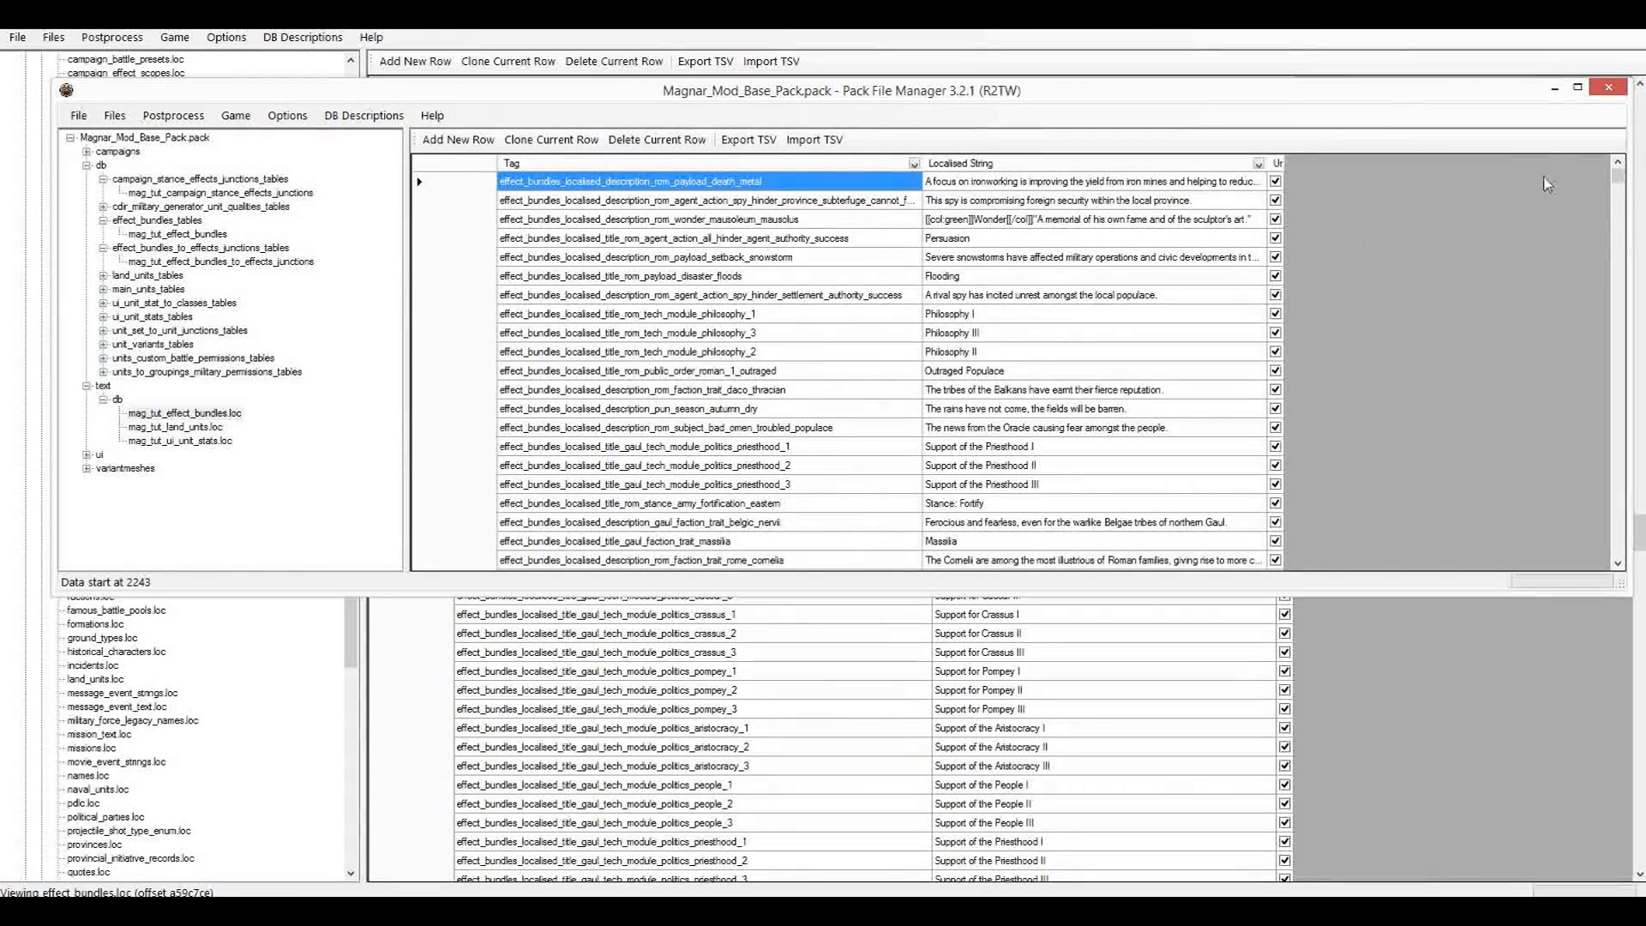
pyautogui.moveTo(1617, 184); pyautogui.dragTo(1631, 332)
pyautogui.click(701, 164)
pyautogui.click(769, 300)
pyautogui.click(769, 302)
pyautogui.click(764, 312)
pyautogui.click(886, 279)
pyautogui.click(887, 281)
pyautogui.click(843, 299)
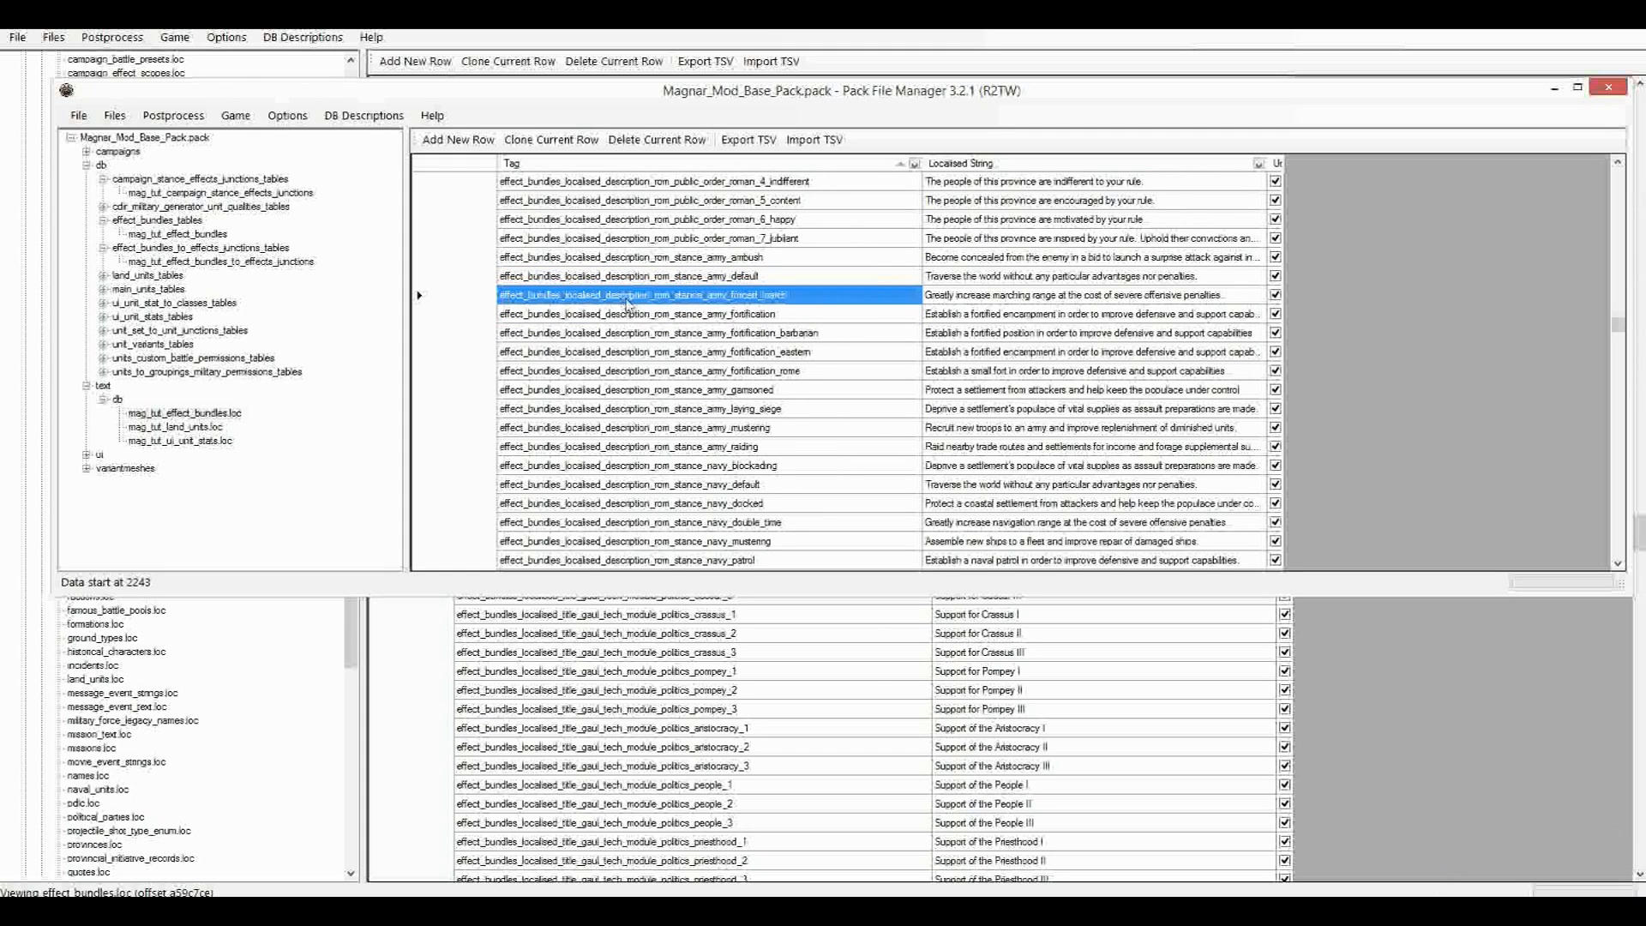
# Clone the effect_bundles_localised_title_rom_stance_army_forced_march row.
pyautogui.moveTo(1626, 328); pyautogui.dragTo(1620, 406)
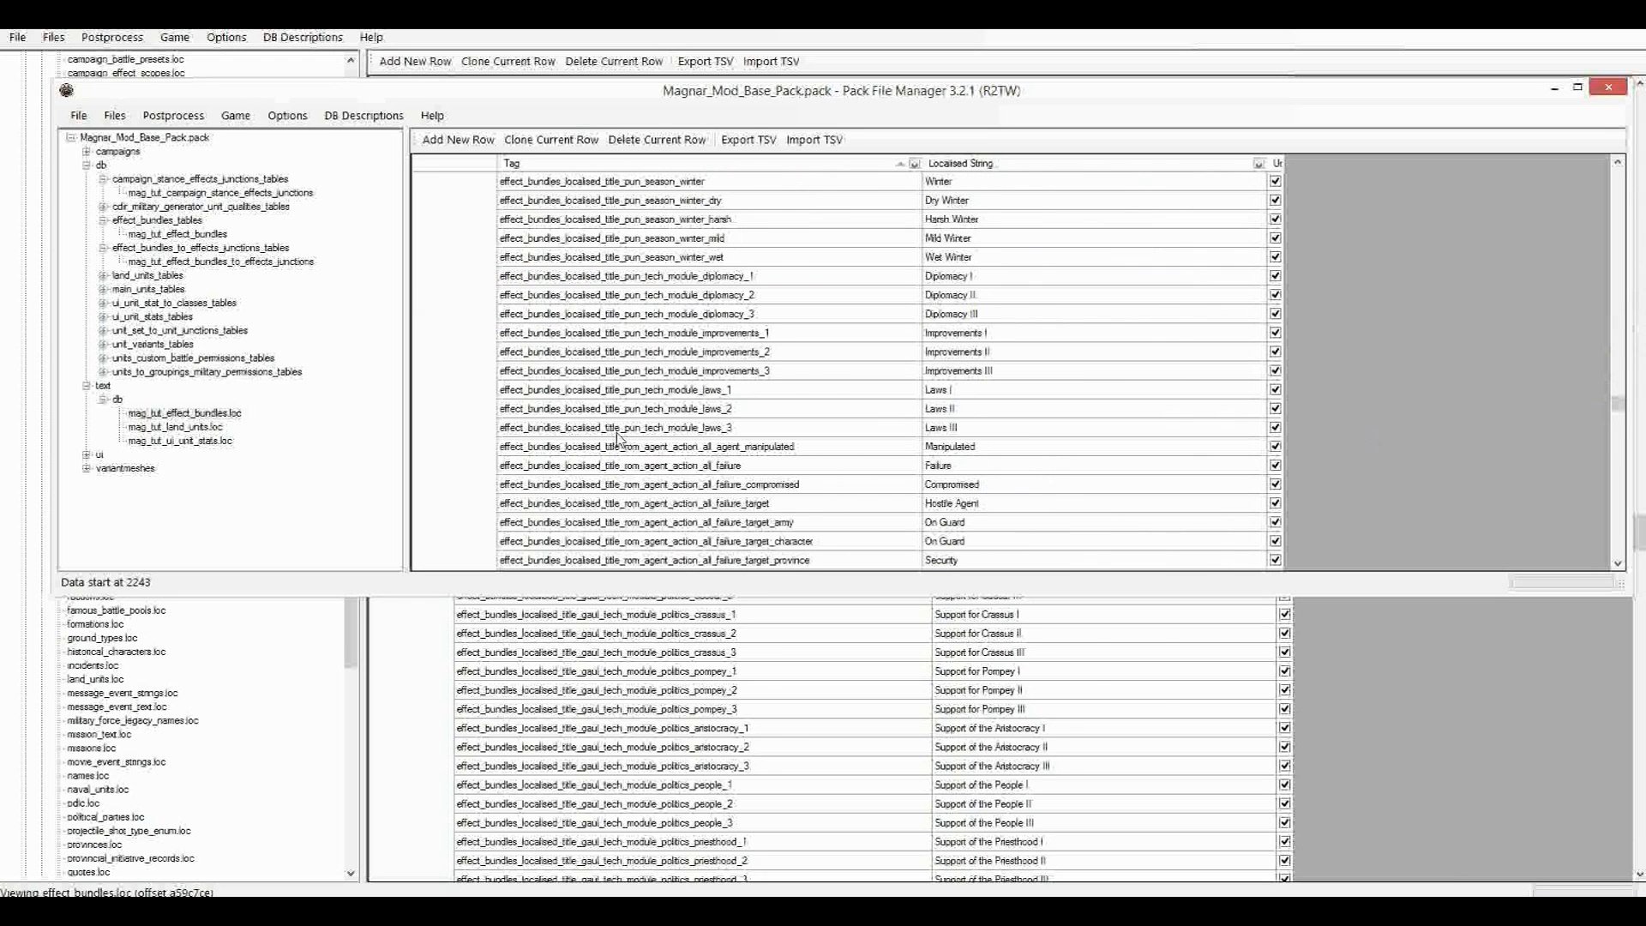
pyautogui.moveTo(1628, 411); pyautogui.dragTo(1620, 521)
pyautogui.click(906, 350)
pyautogui.click(797, 294)
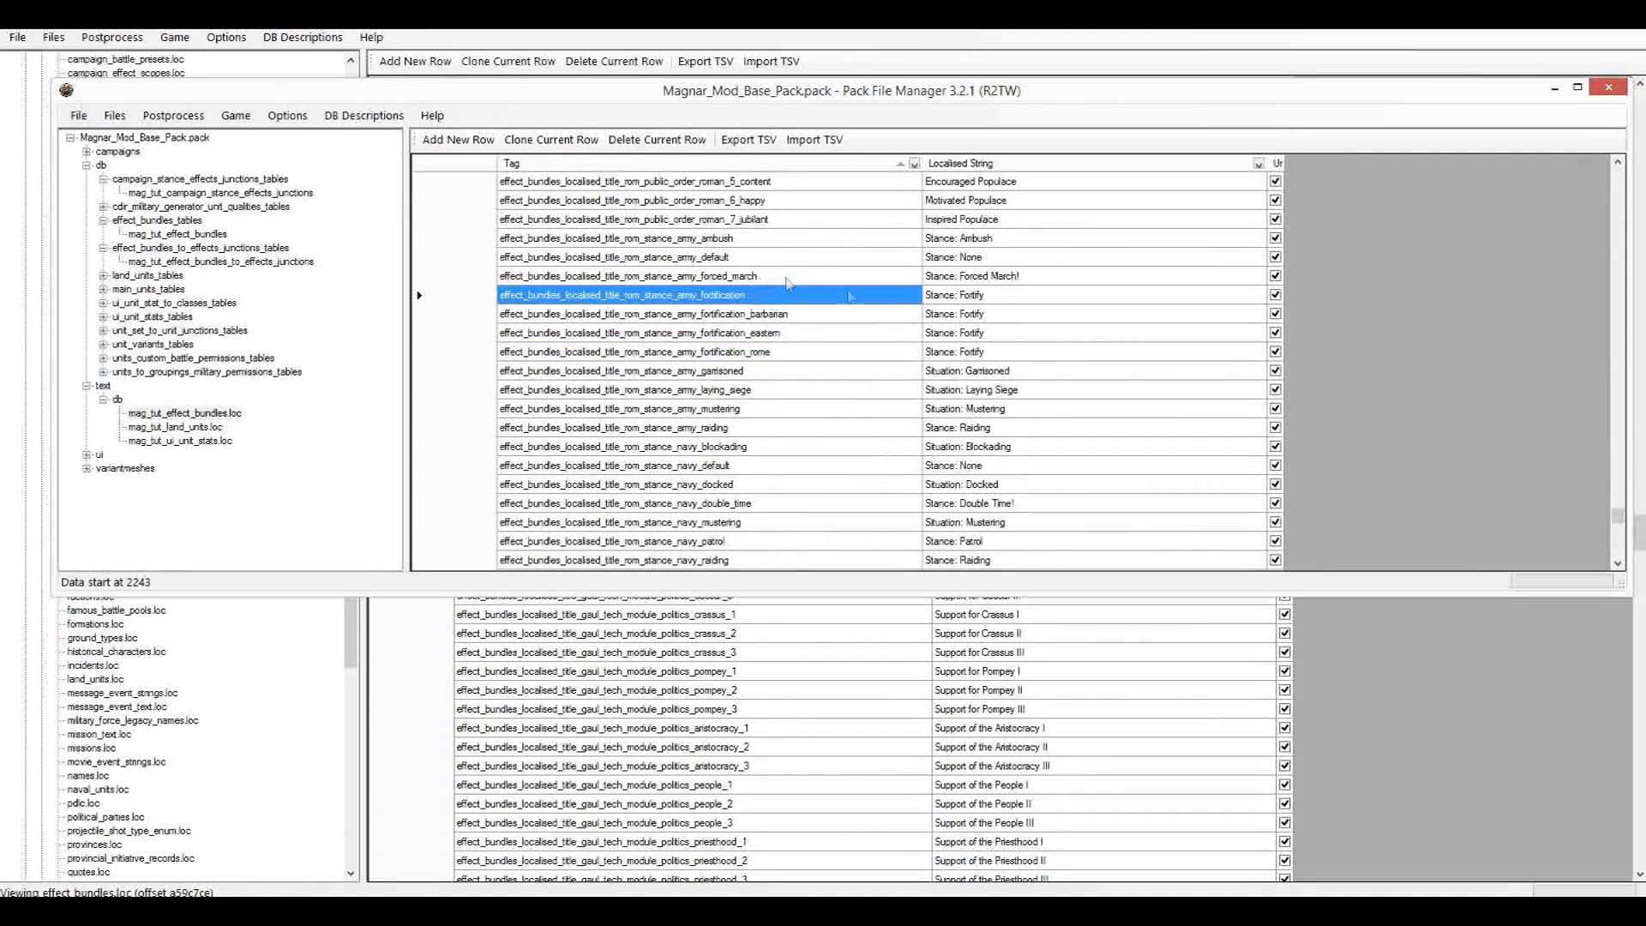
pyautogui.click(1028, 276)
pyautogui.click(467, 279)
pyautogui.click(529, 148)
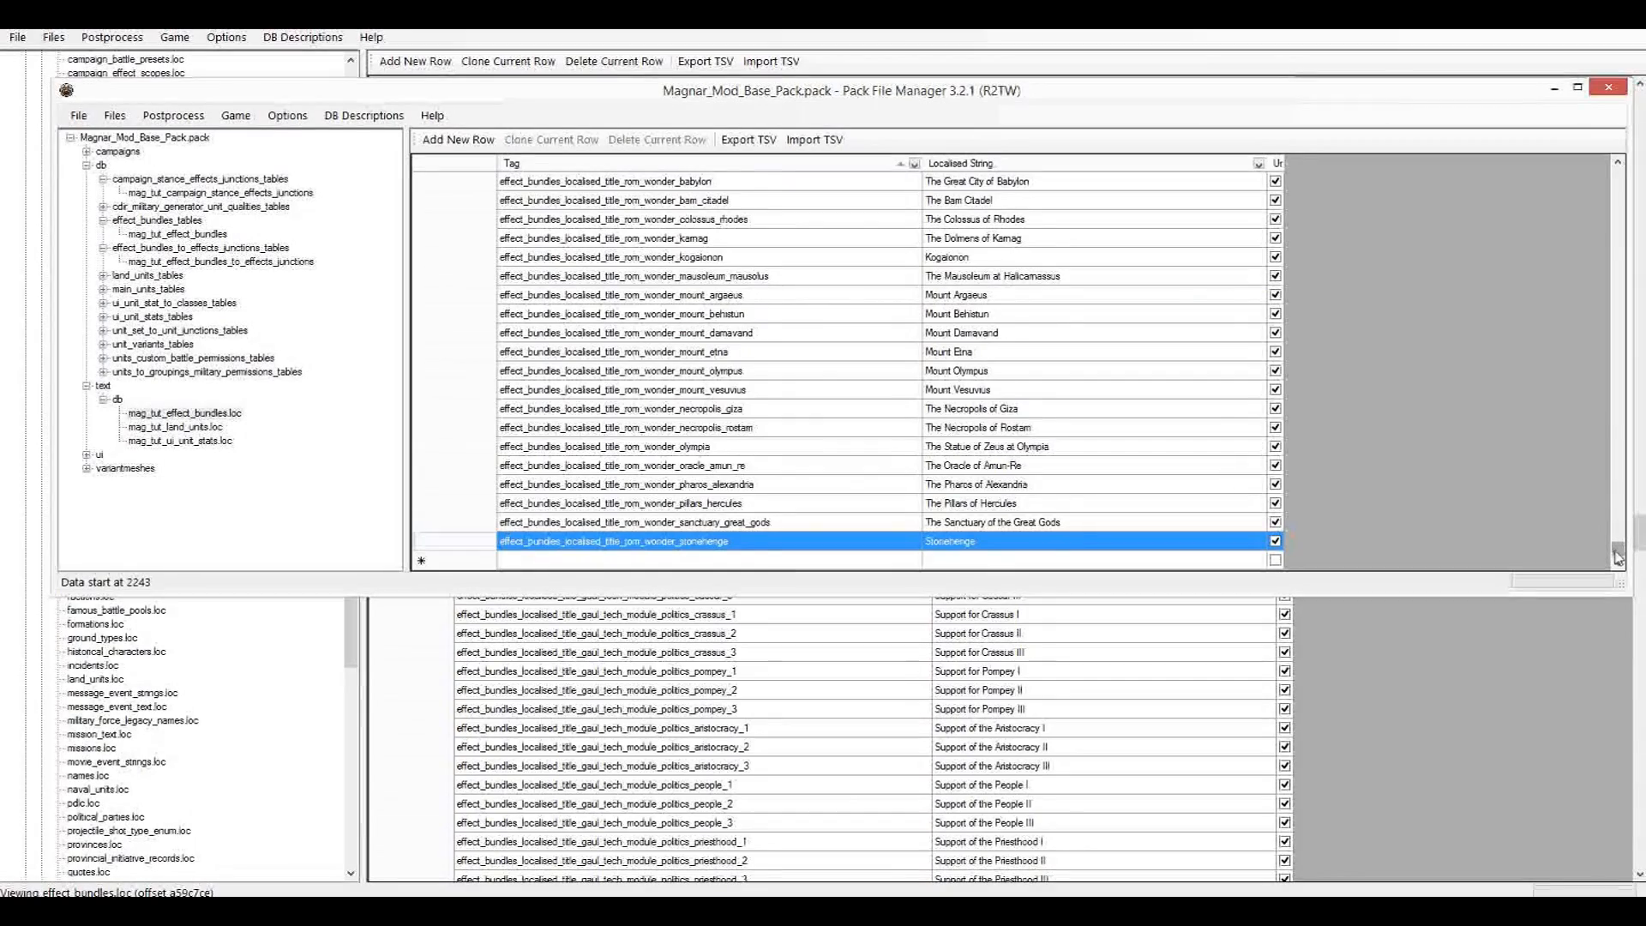
# Clone the effect_bundles_localised_description_rom_stance_army_forced_march row.
pyautogui.moveTo(1617, 558); pyautogui.dragTo(1641, 338)
pyautogui.click(643, 220)
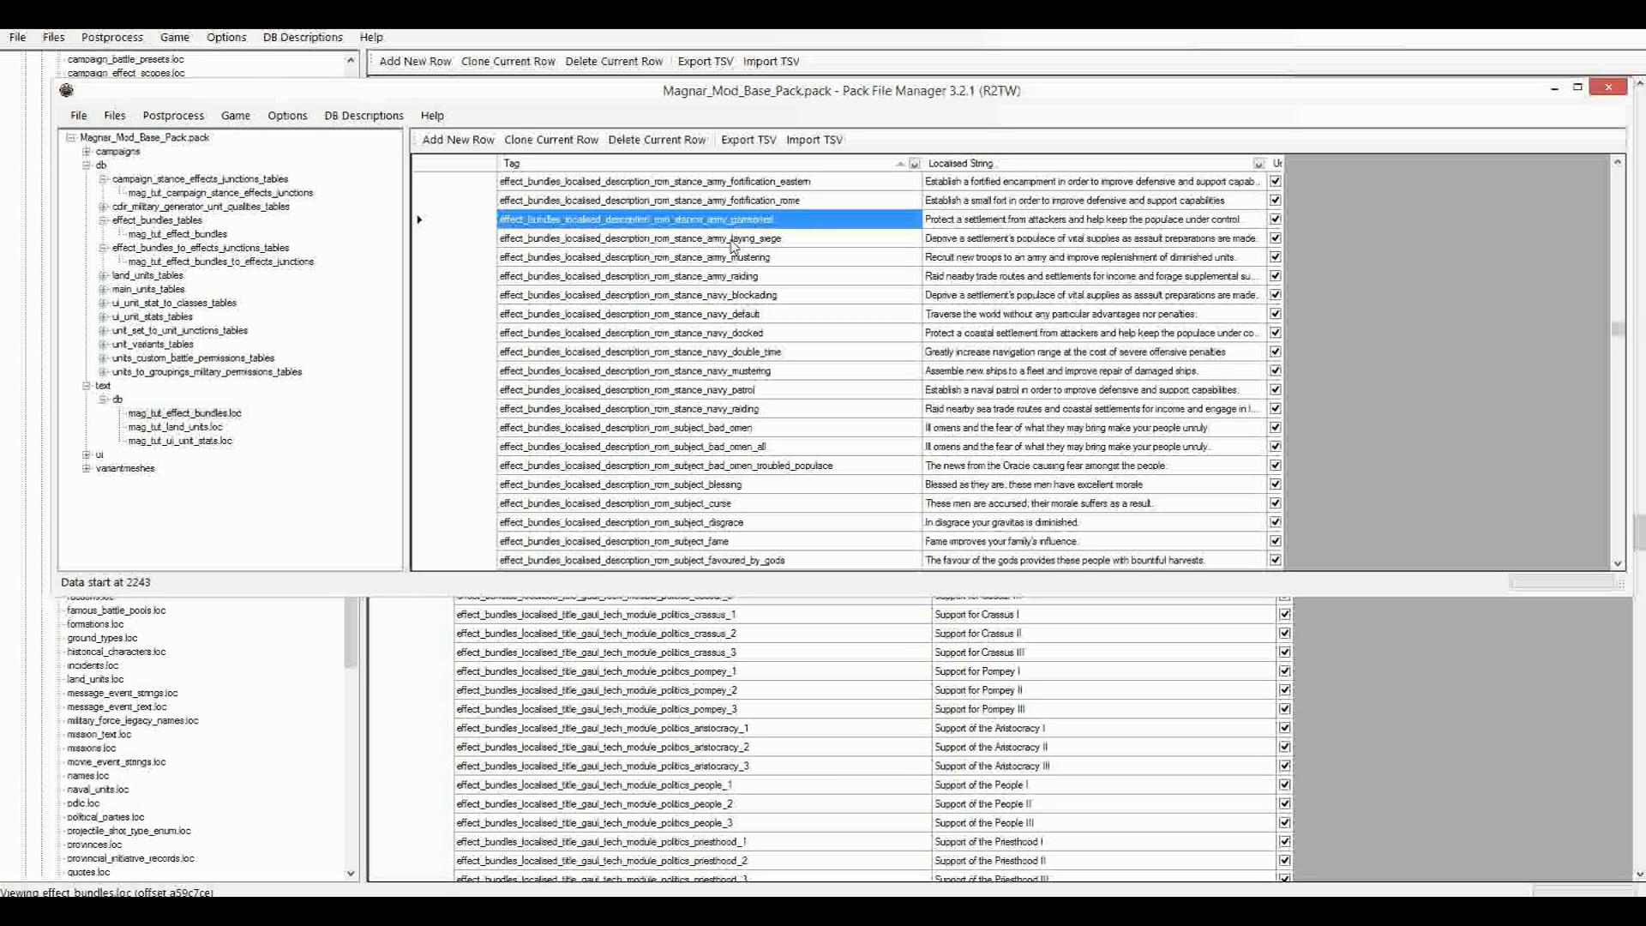
pyautogui.click(736, 183)
pyautogui.scroll(4, 739, 257)
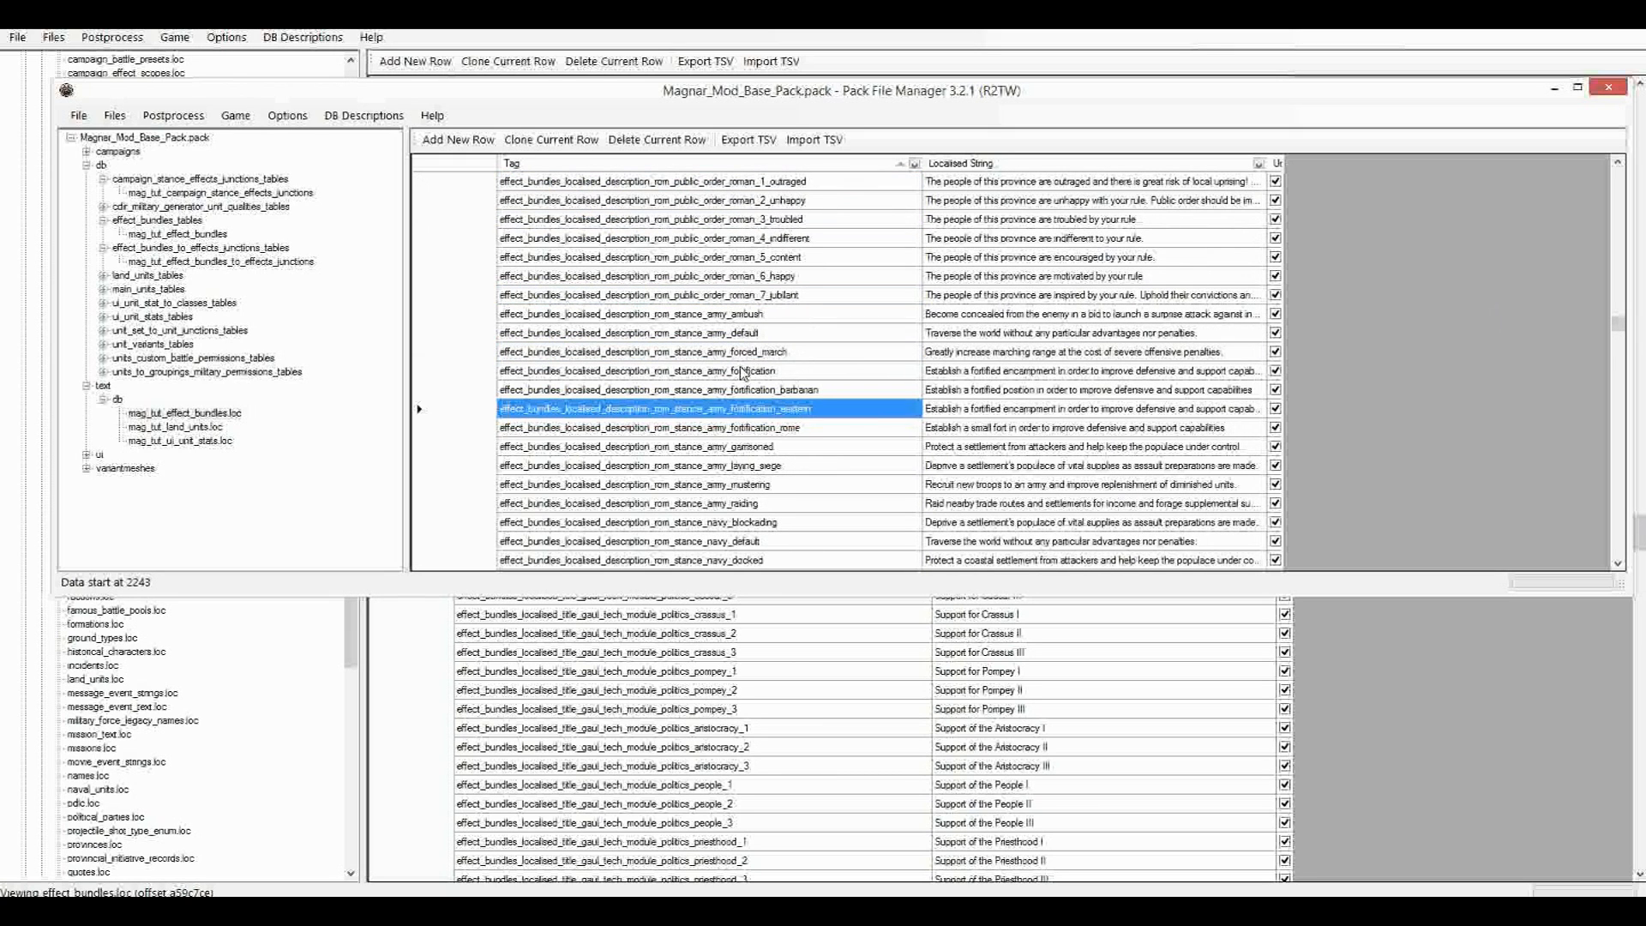
pyautogui.click(739, 355)
pyautogui.click(444, 351)
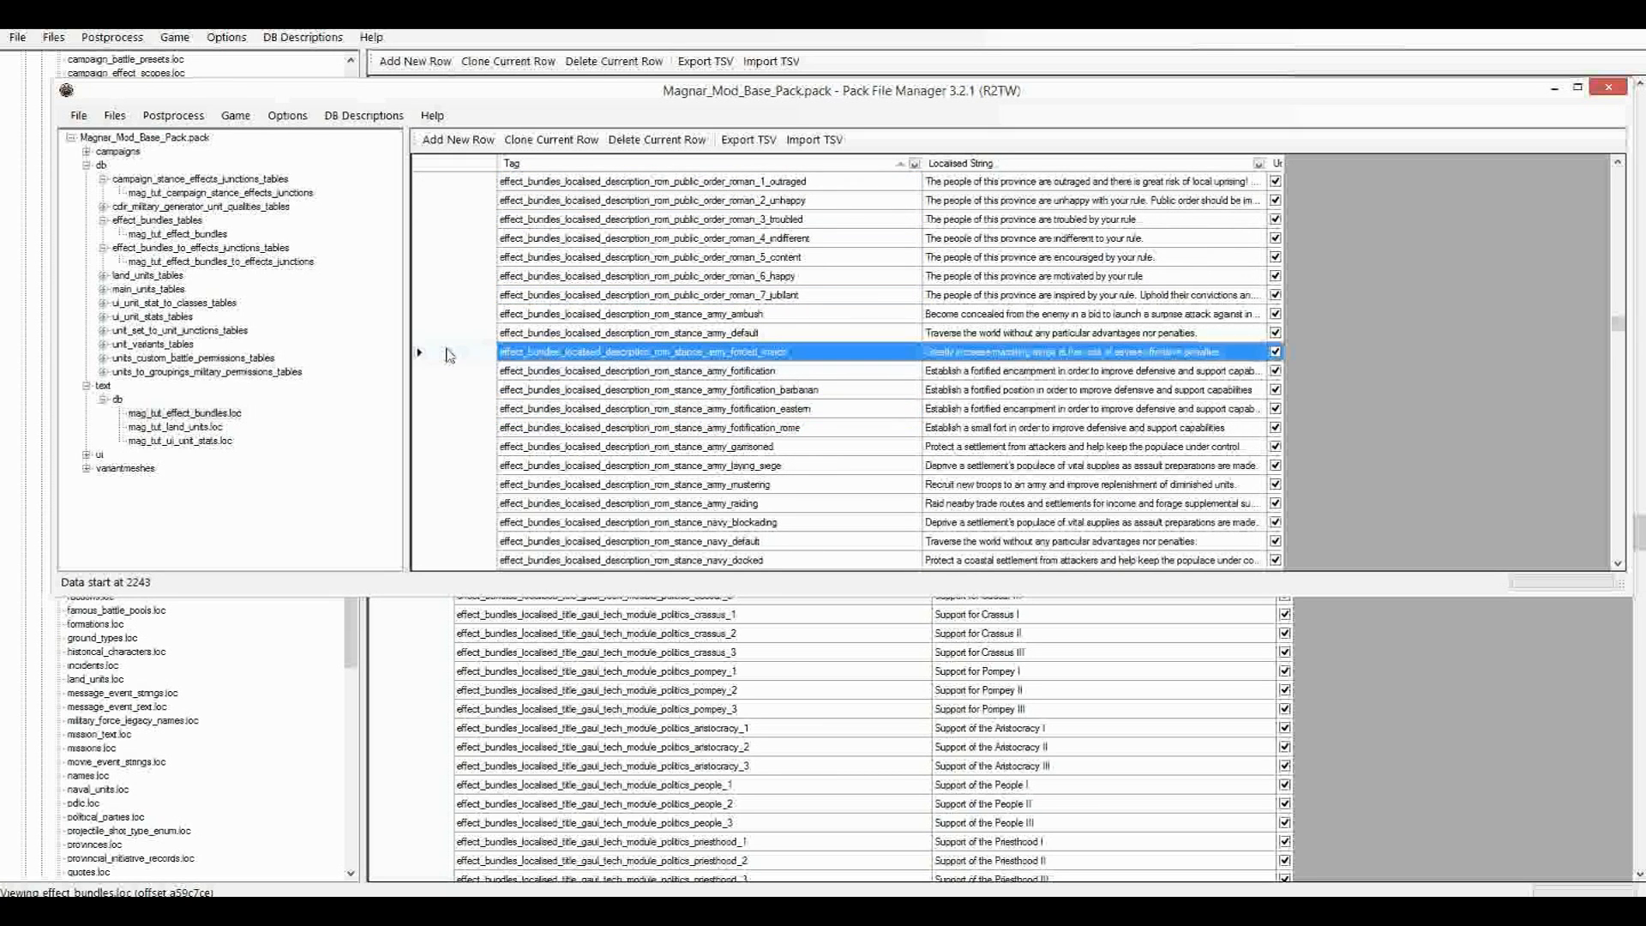
pyautogui.click(527, 141)
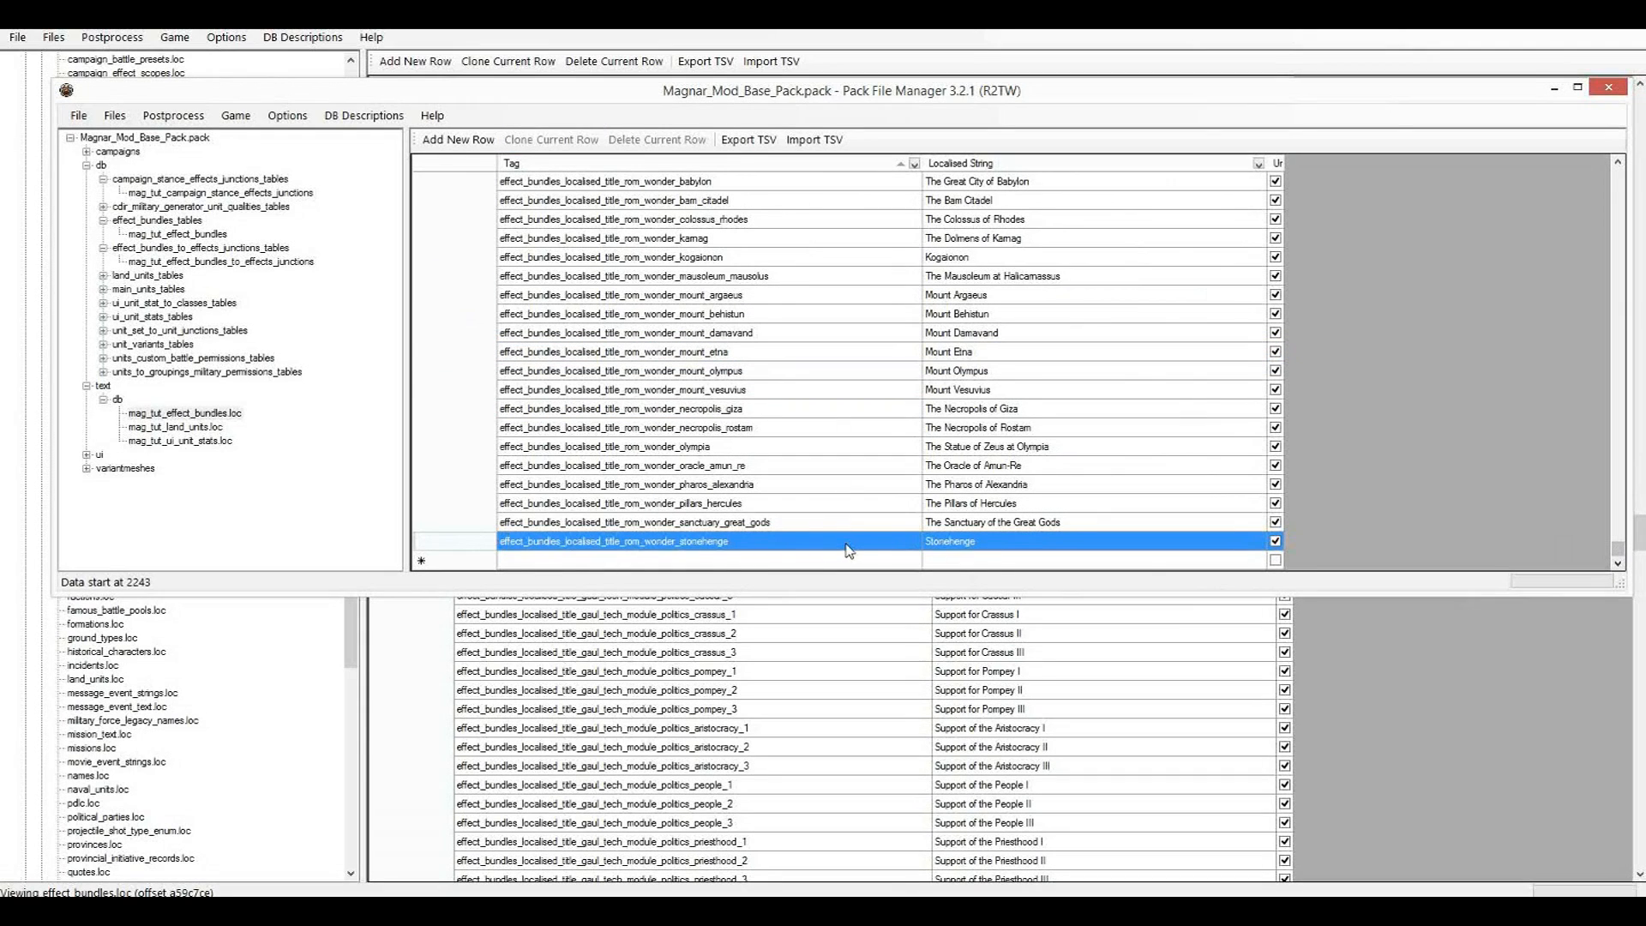
pyautogui.click(839, 504)
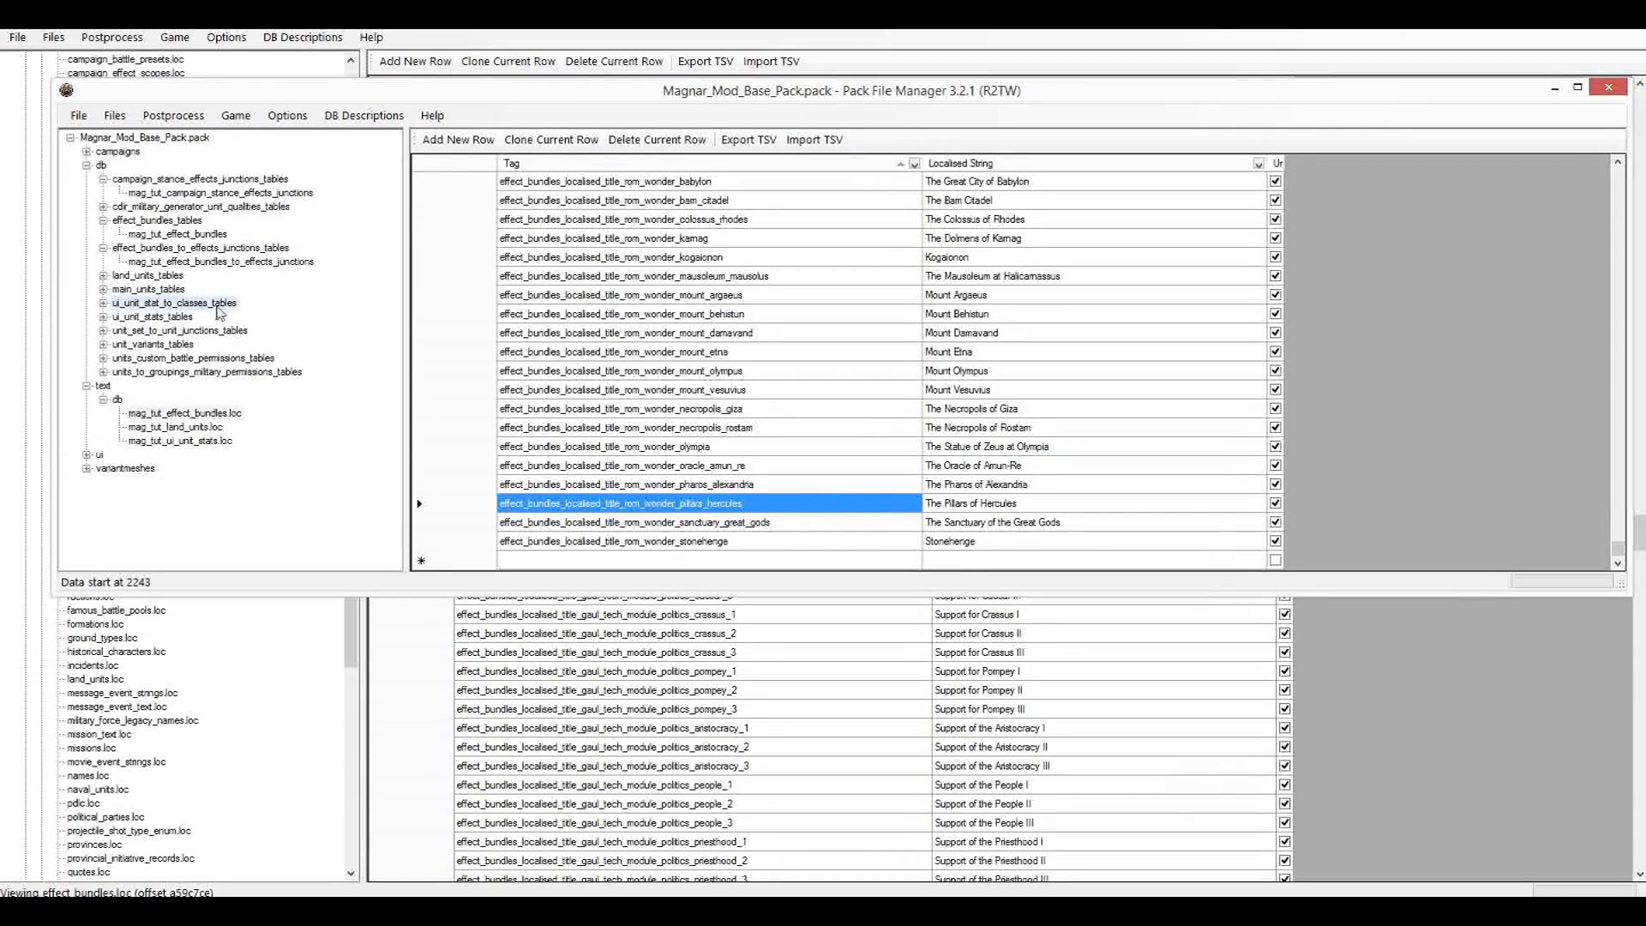
# Reload mag_tut_effect_bundles.loc, sort its rows by tag in descending order and go to the army stance titles.
pyautogui.click(184, 412)
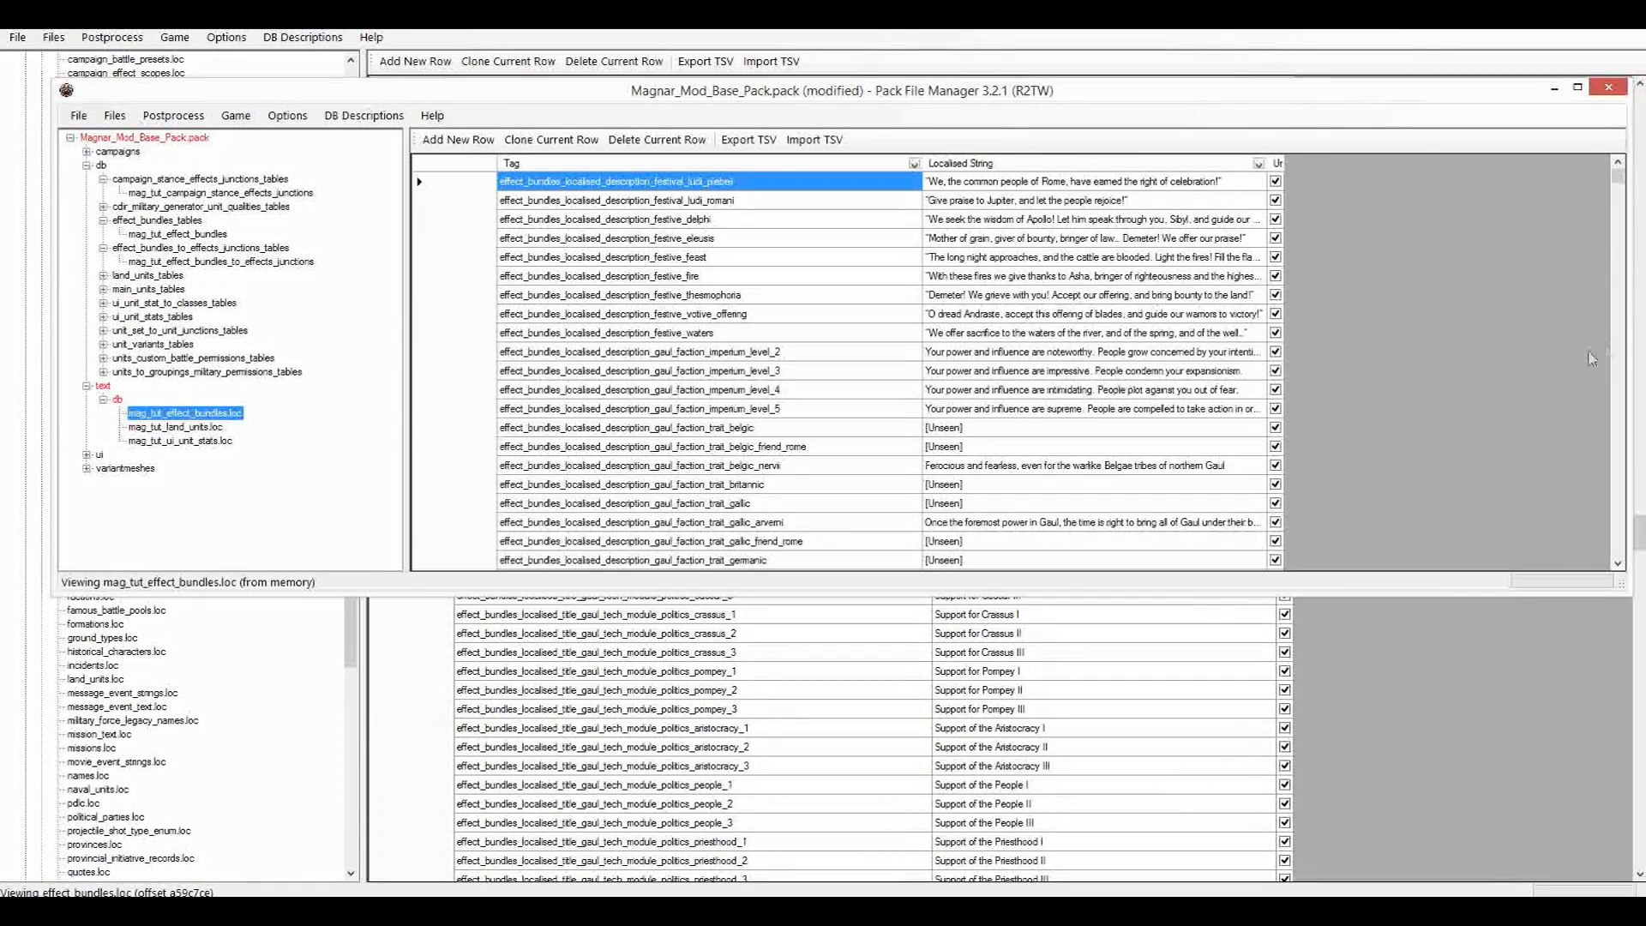
pyautogui.moveTo(1618, 177); pyautogui.dragTo(1620, 570)
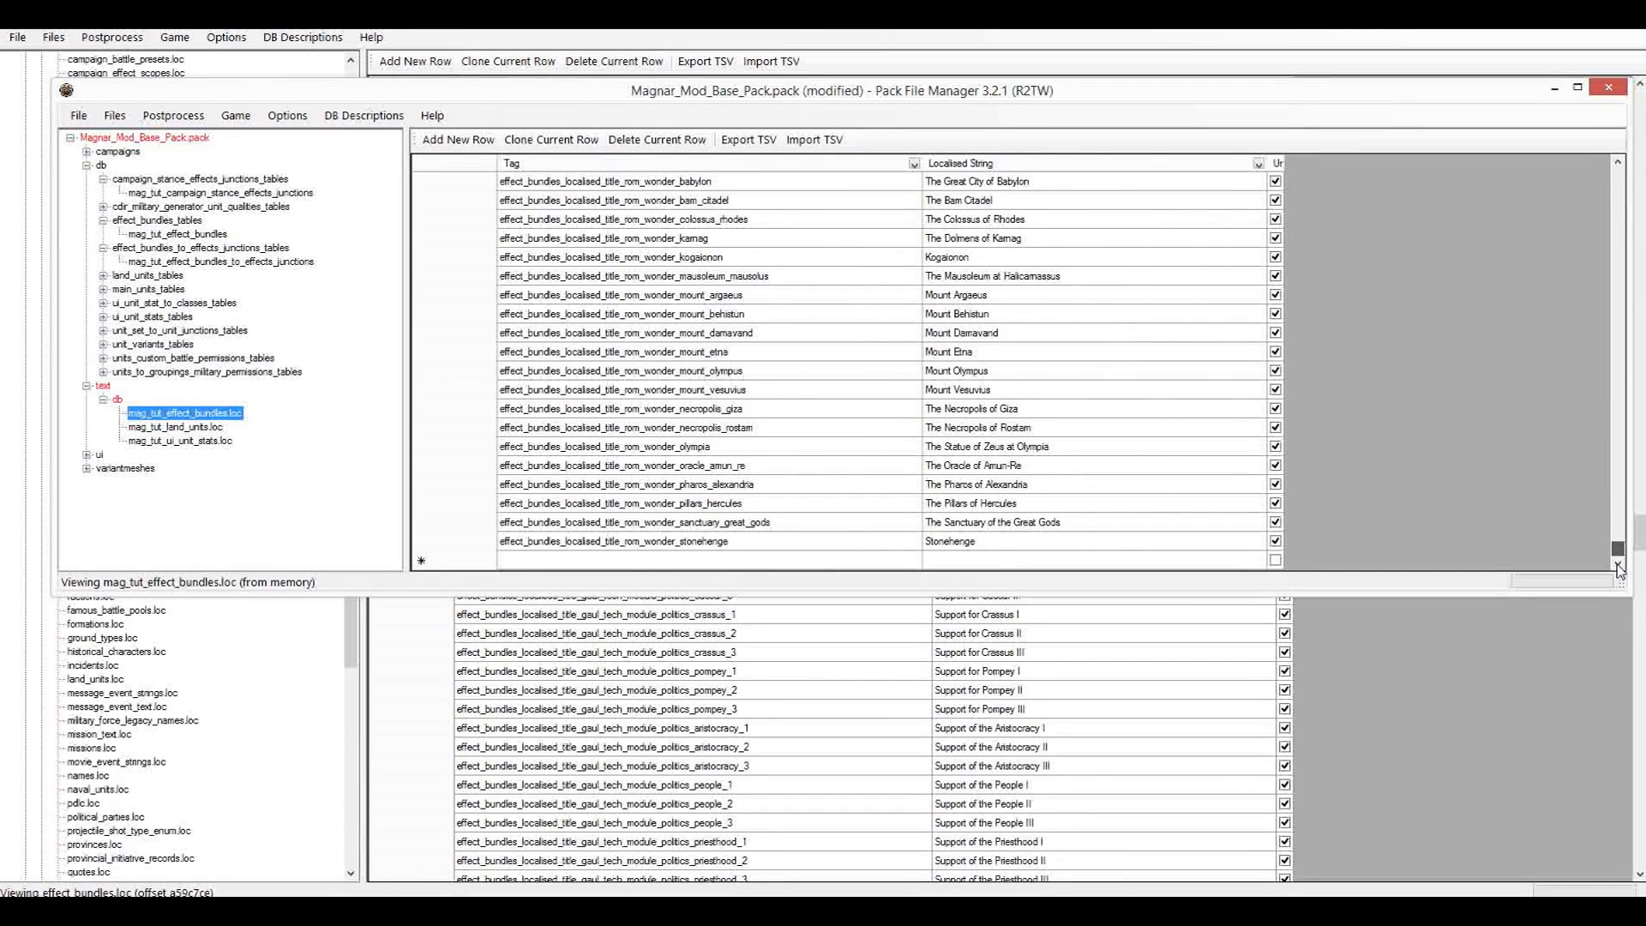
pyautogui.click(1618, 489)
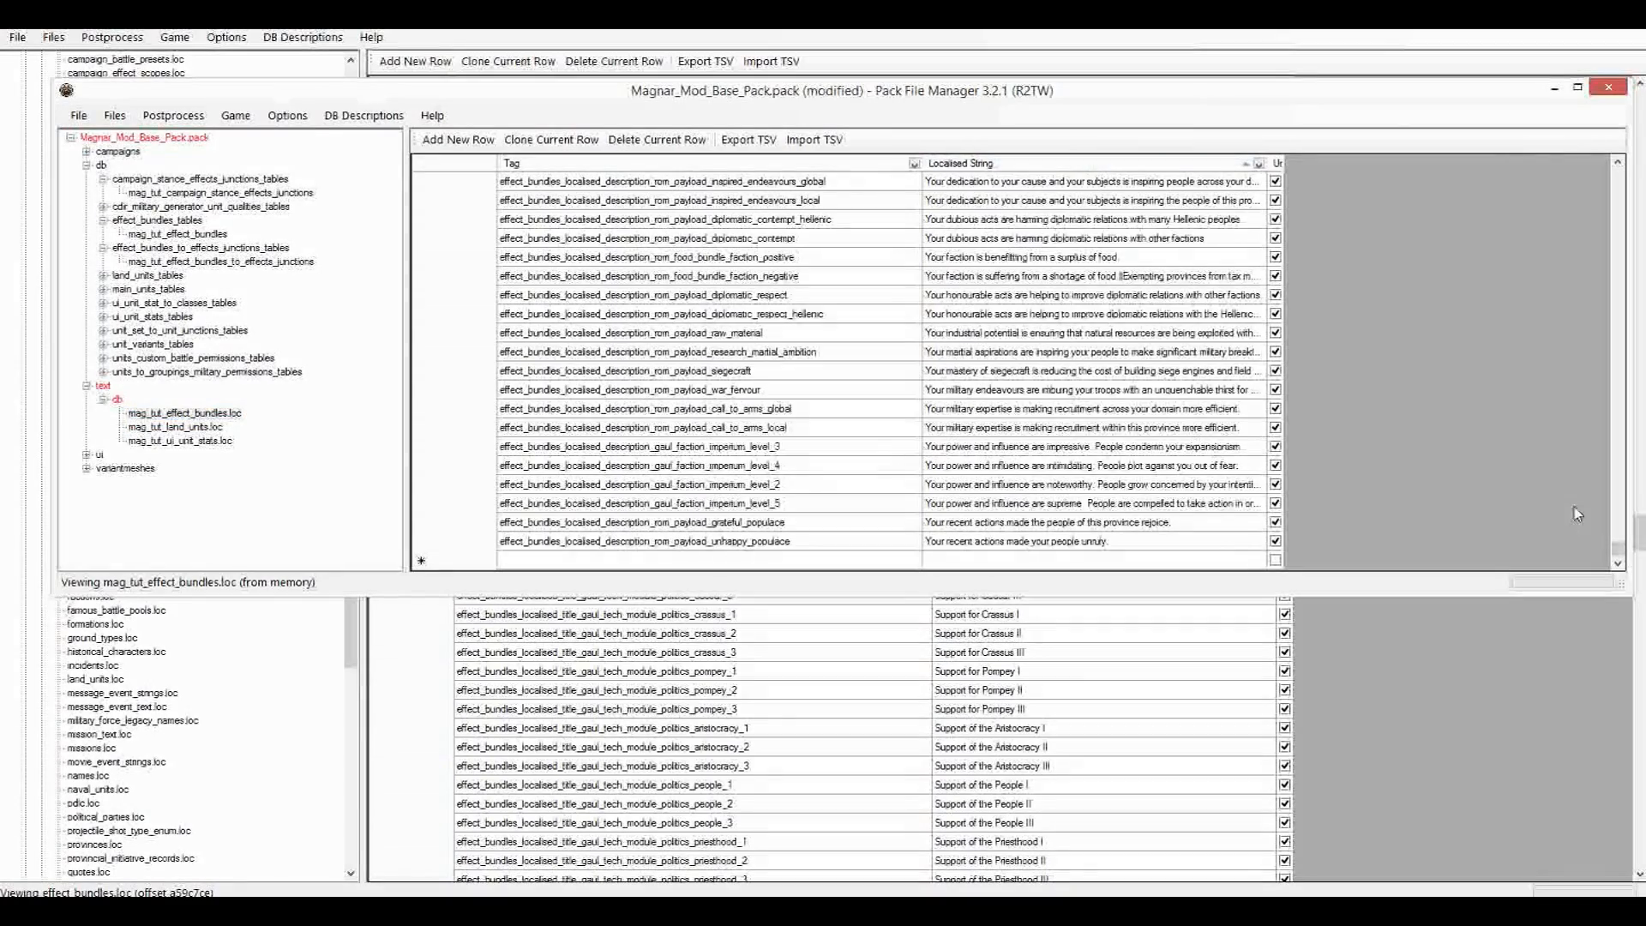
pyautogui.moveTo(1618, 489); pyautogui.dragTo(1615, 175)
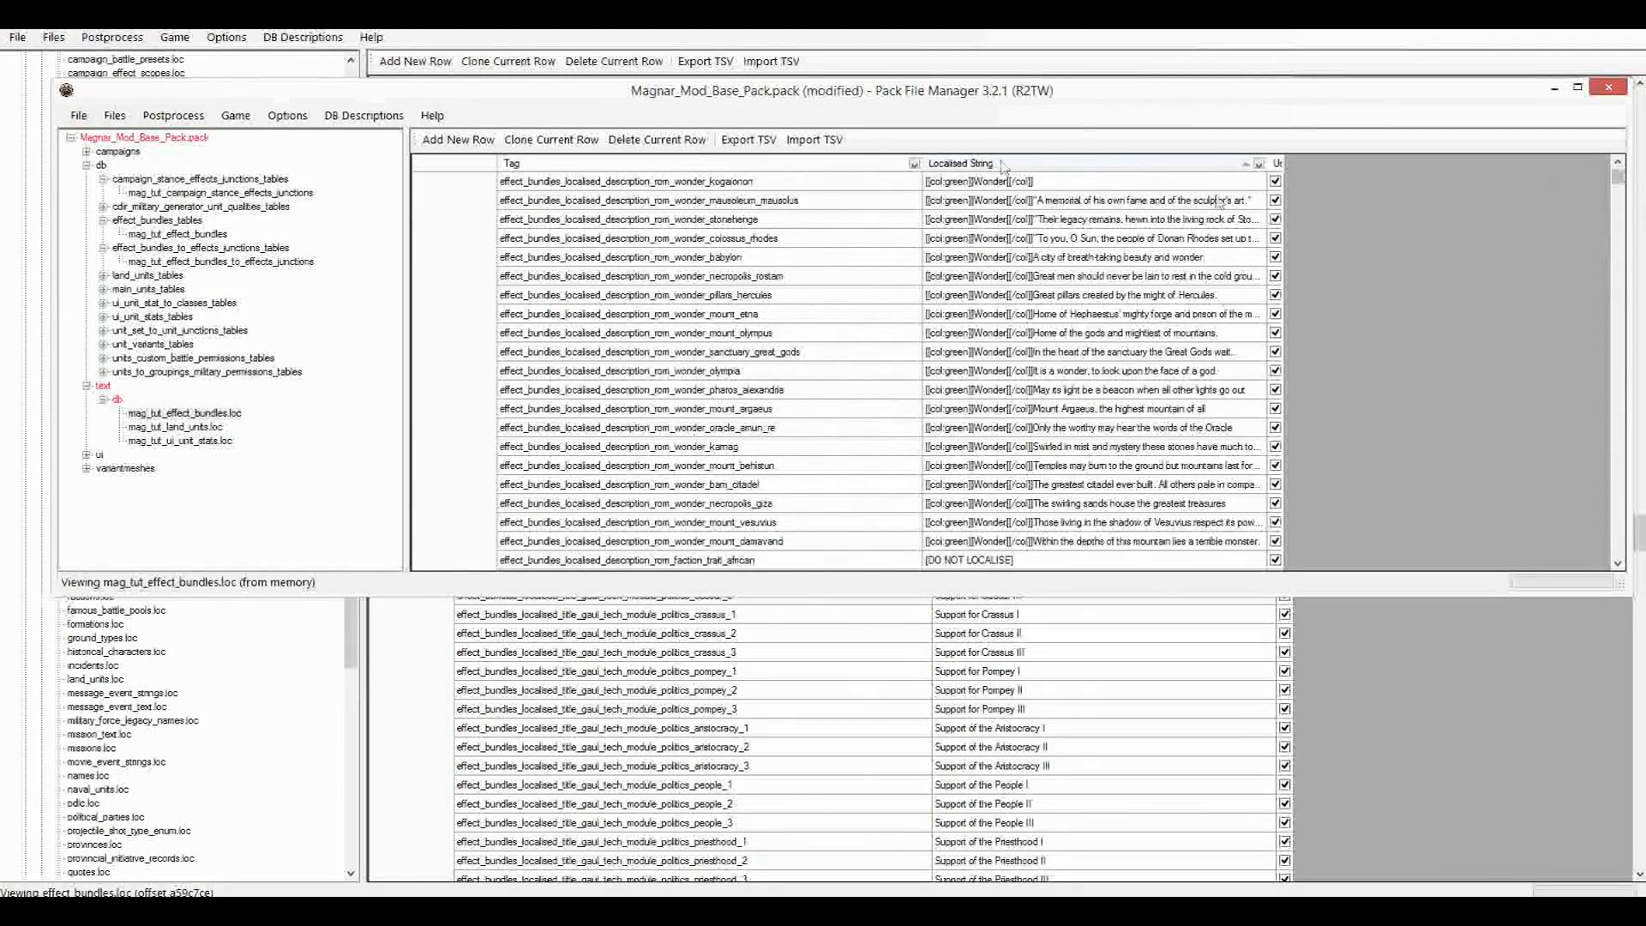
pyautogui.click(691, 164)
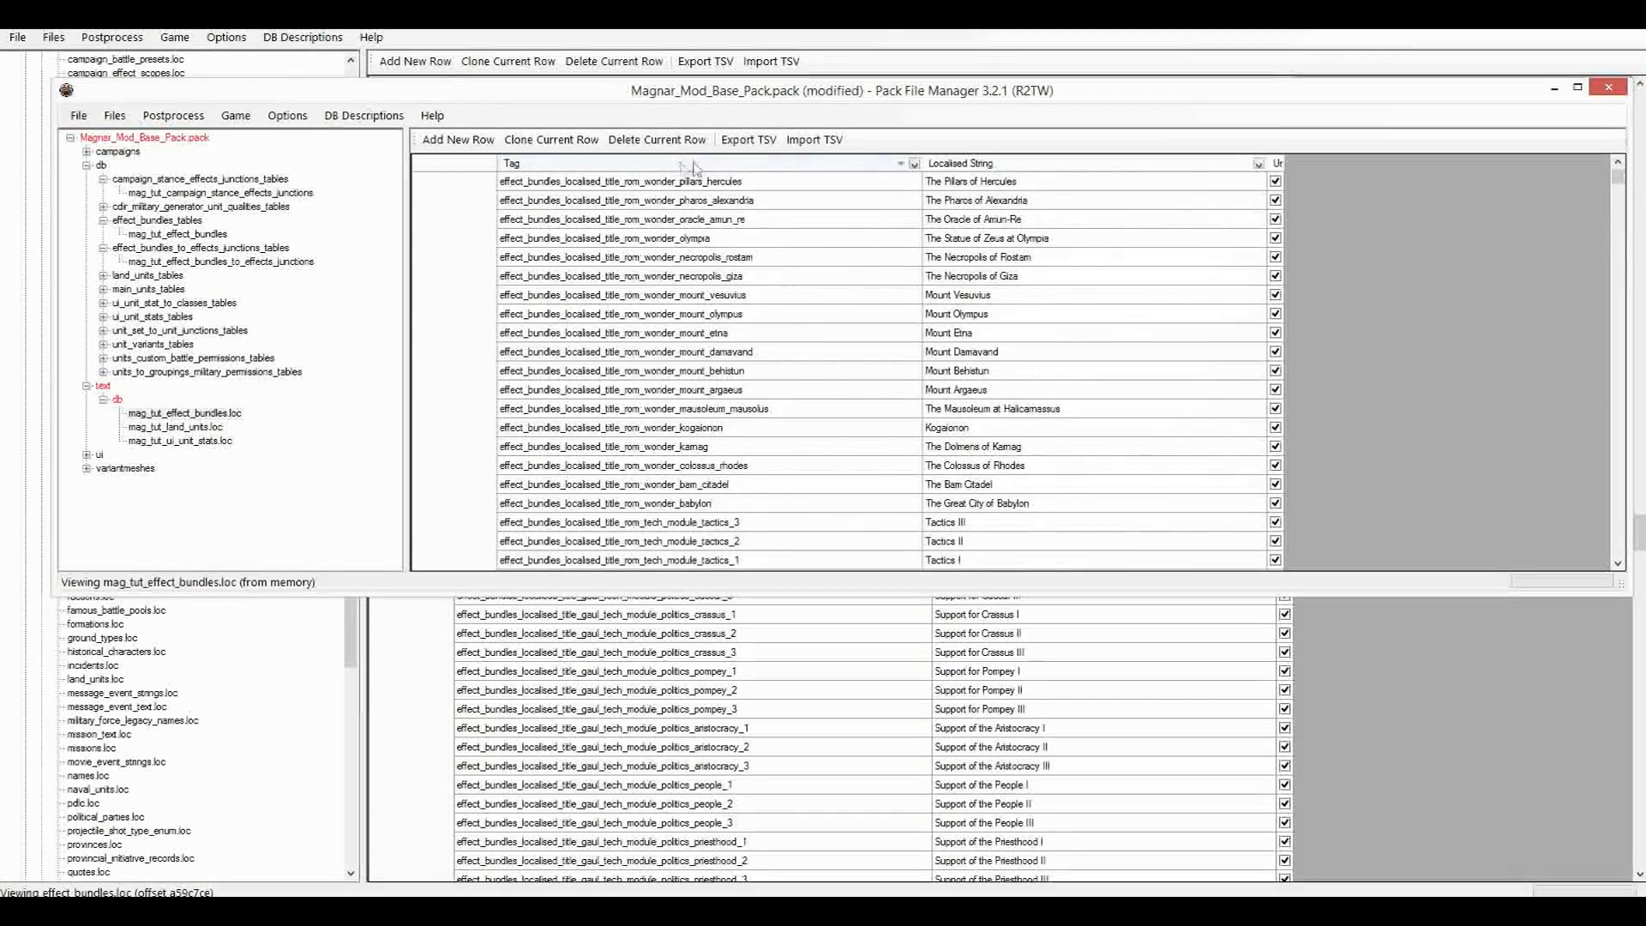
pyautogui.moveTo(1624, 199)
pyautogui.mouseDown()
pyautogui.moveTo(1631, 289)
pyautogui.moveTo(1638, 211)
pyautogui.mouseUp()
# Append _rome to the tag of the upper duplicate forced march title and set its localised string to "Stance: Roman Forced March!".
pyautogui.click(950, 204)
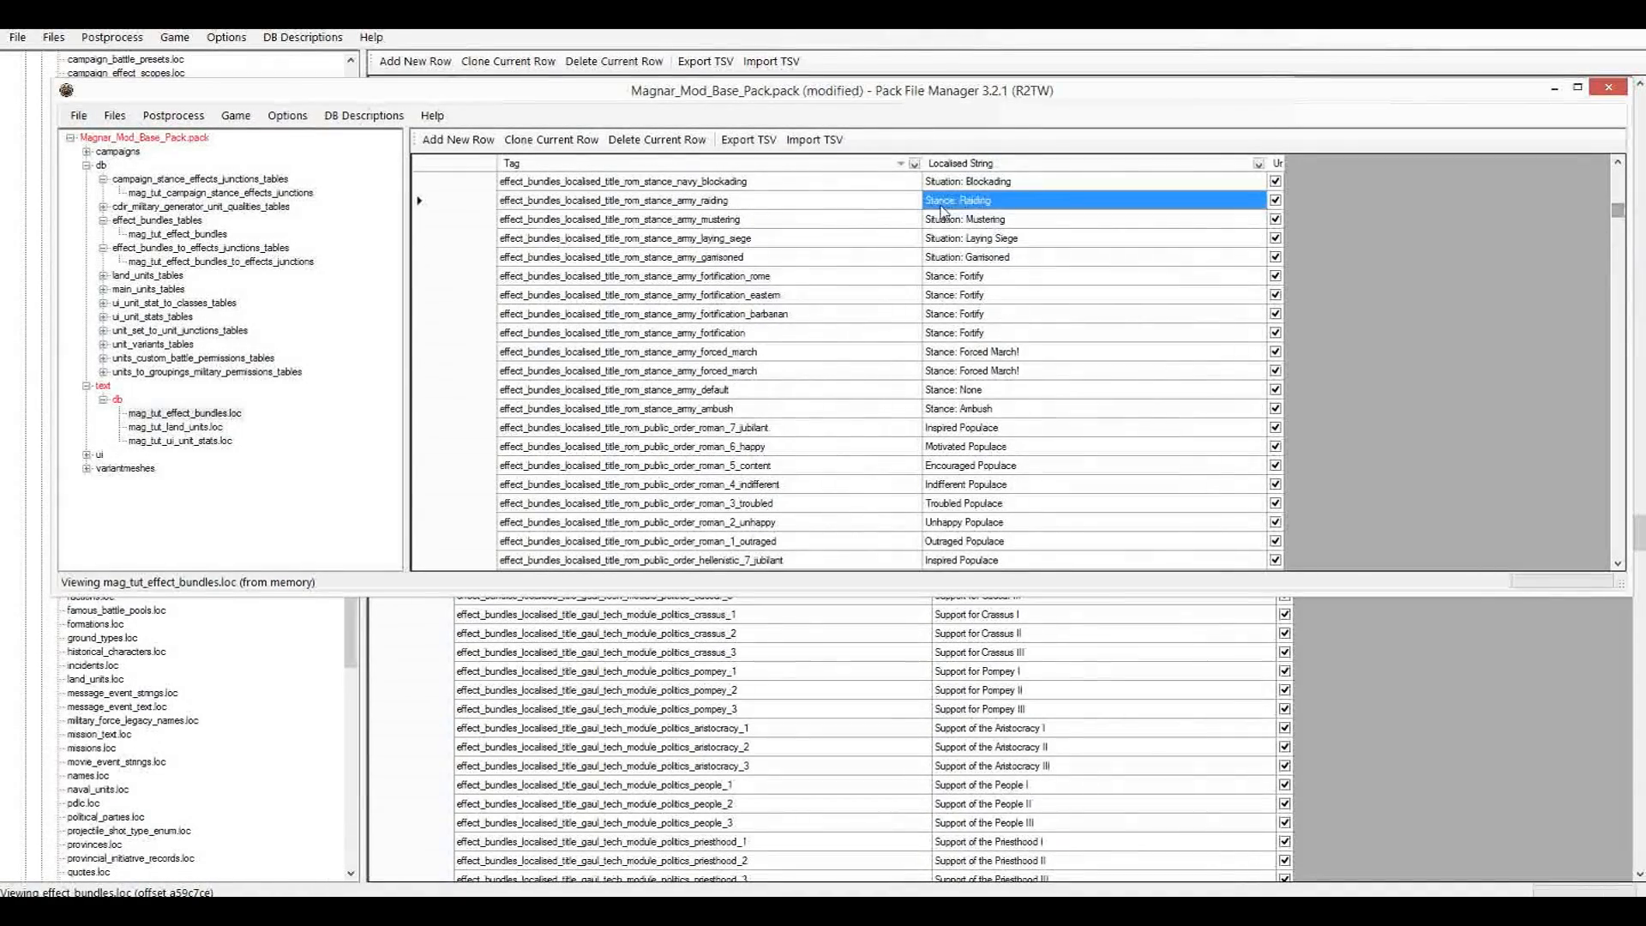
pyautogui.scroll(3, 866, 258)
pyautogui.click(710, 484)
pyautogui.click(724, 429)
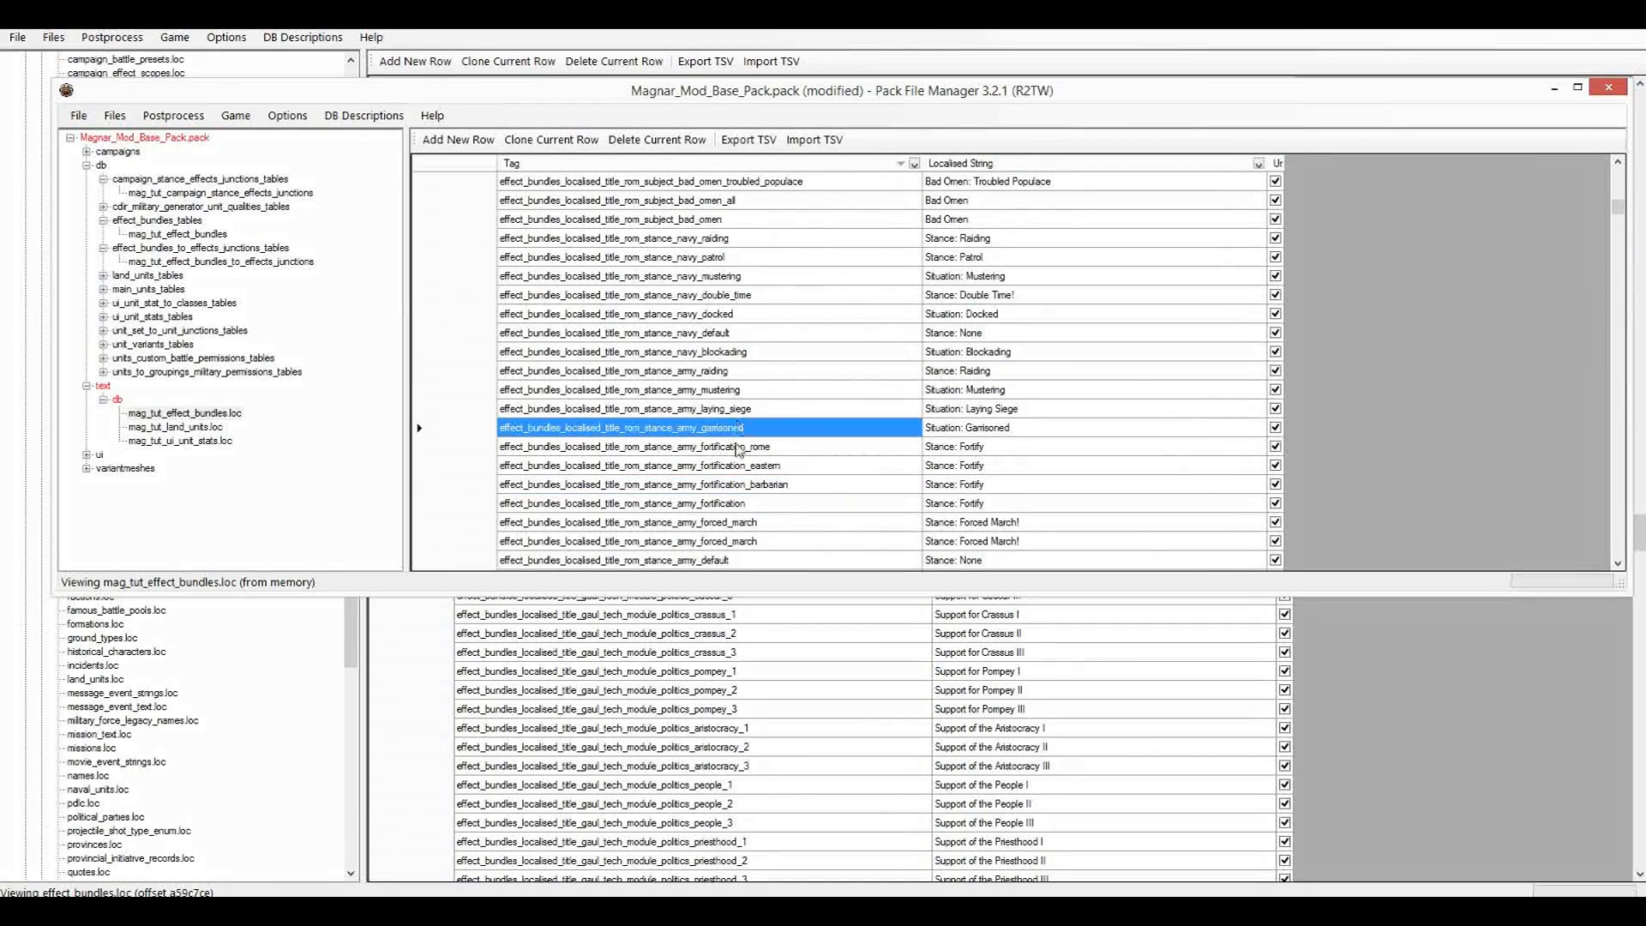
pyautogui.click(744, 524)
pyautogui.scroll(-2, 747, 524)
pyautogui.click(767, 413)
pyautogui.click(769, 411)
pyautogui.write('_rome')
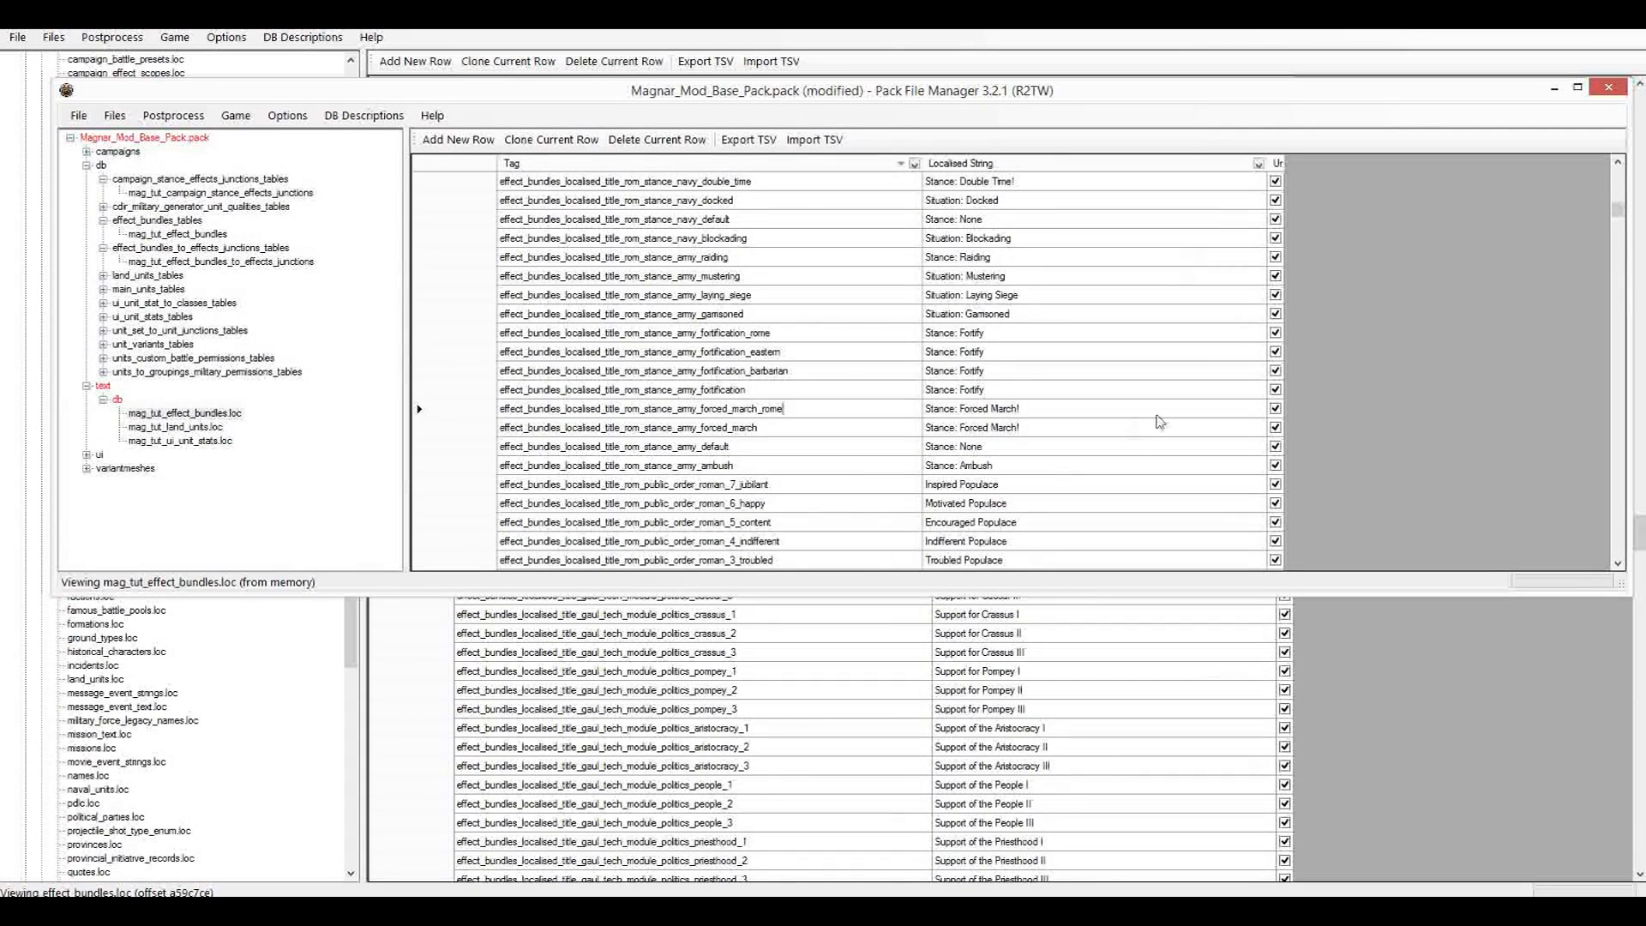
pyautogui.click(1037, 411)
pyautogui.click(997, 414)
# Delete all rows above the Roman forced march title and the block of rows directly below it.
pyautogui.moveTo(467, 389); pyautogui.dragTo(463, 159)
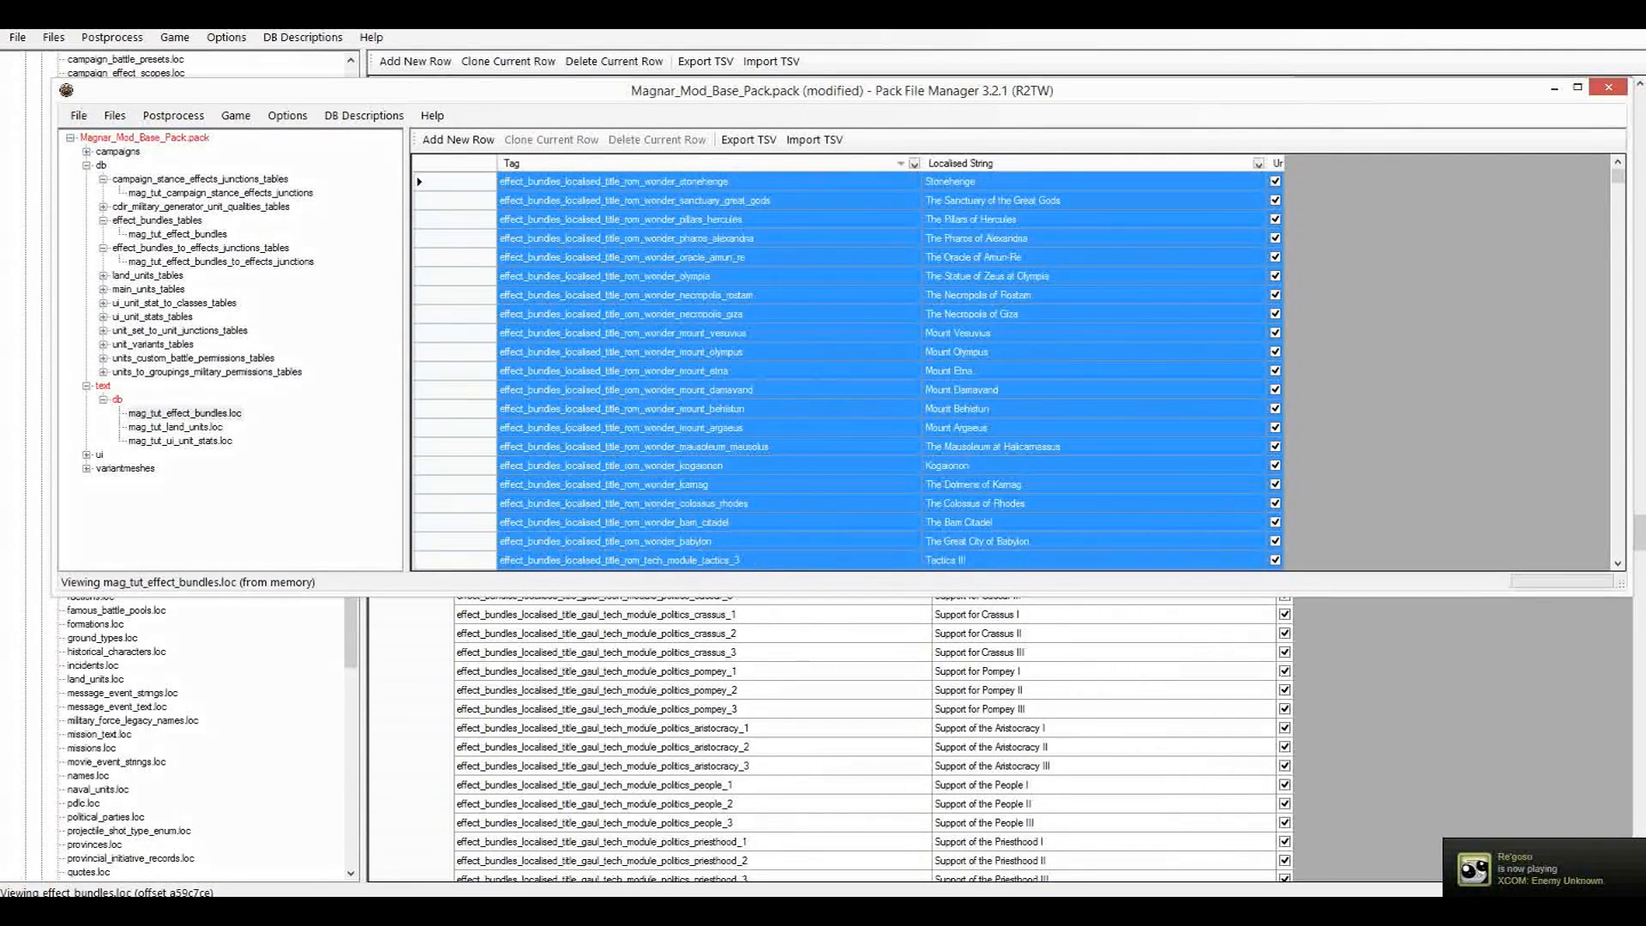
pyautogui.press('Delete')
pyautogui.click(790, 259)
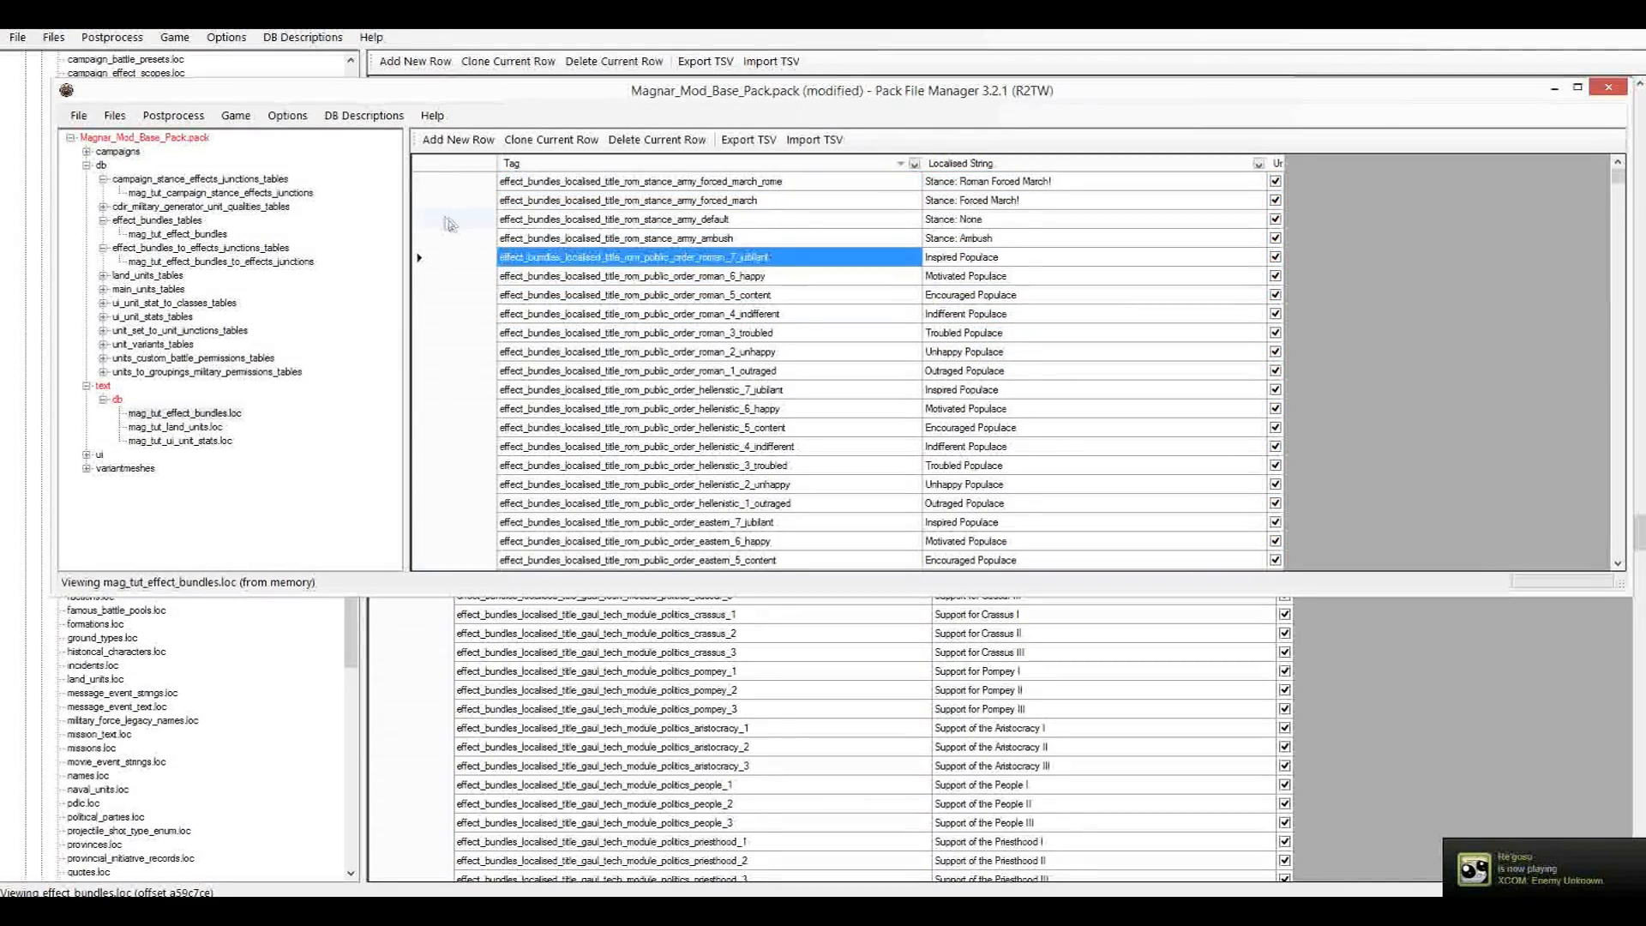
pyautogui.click(447, 203)
pyautogui.moveTo(476, 203); pyautogui.dragTo(577, 293)
pyautogui.press('Delete')
pyautogui.scroll(-10, 1413, 383)
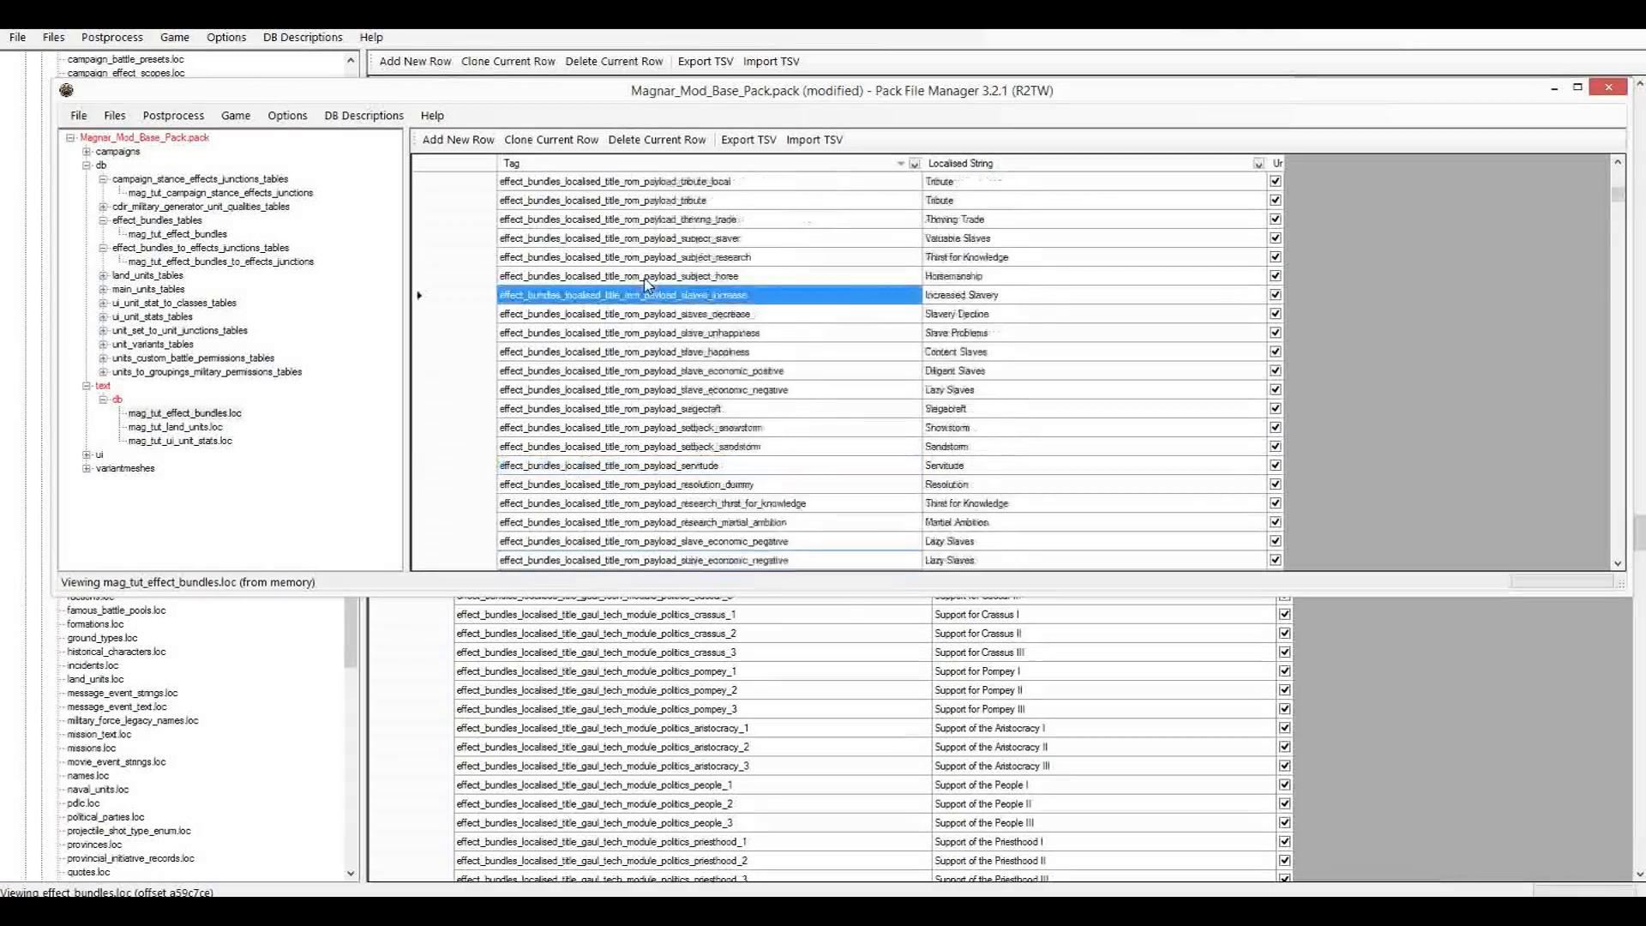
# Set the upper duplicate forced march description's localised string to "Tutorial forced march fro rome" and append _rome to its tag.
pyautogui.moveTo(1618, 221); pyautogui.dragTo(1638, 387)
pyautogui.click(858, 294)
pyautogui.click(752, 333)
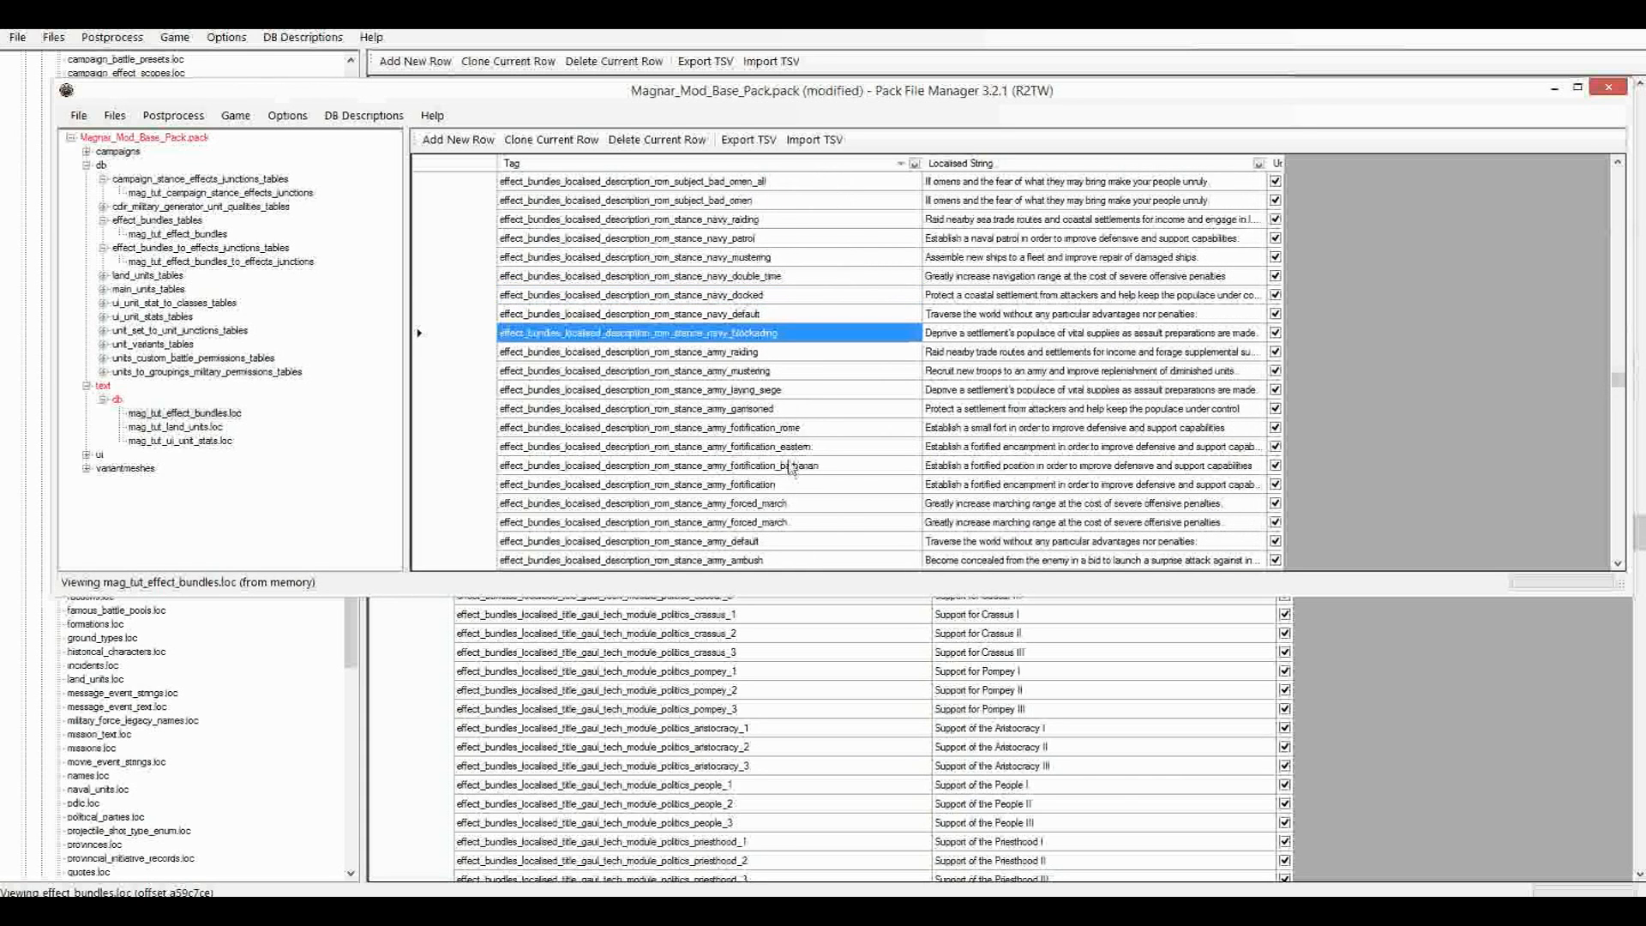
pyautogui.click(806, 521)
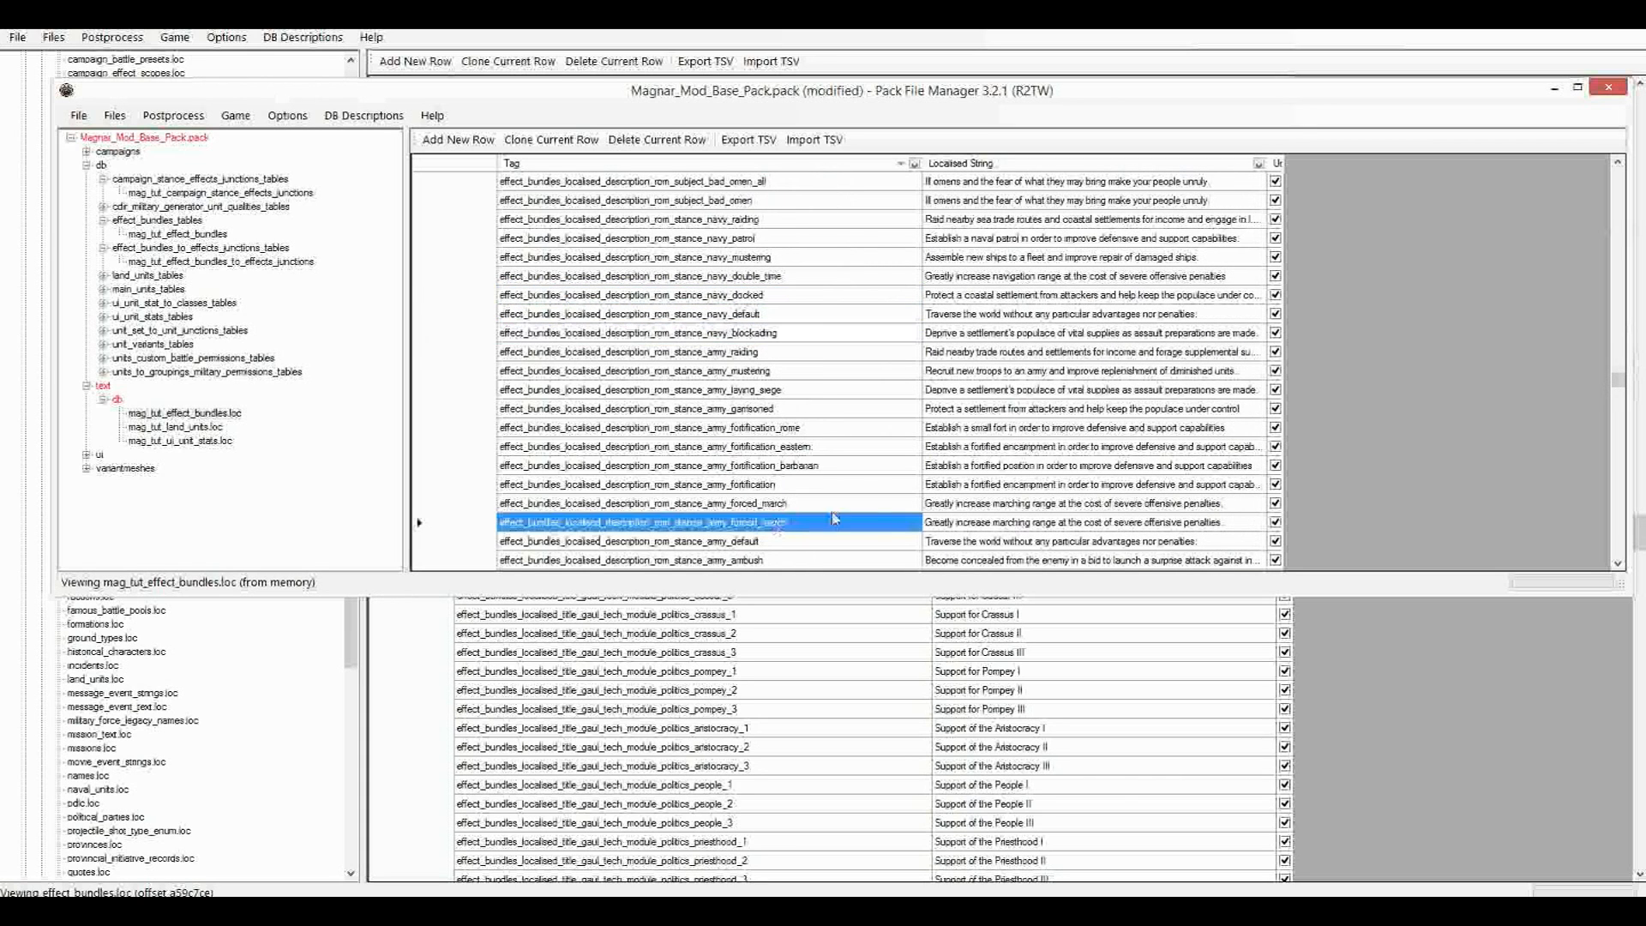
pyautogui.click(970, 504)
pyautogui.click(969, 504)
pyautogui.write('T')
pyautogui.write('utorial forced march fro mine')
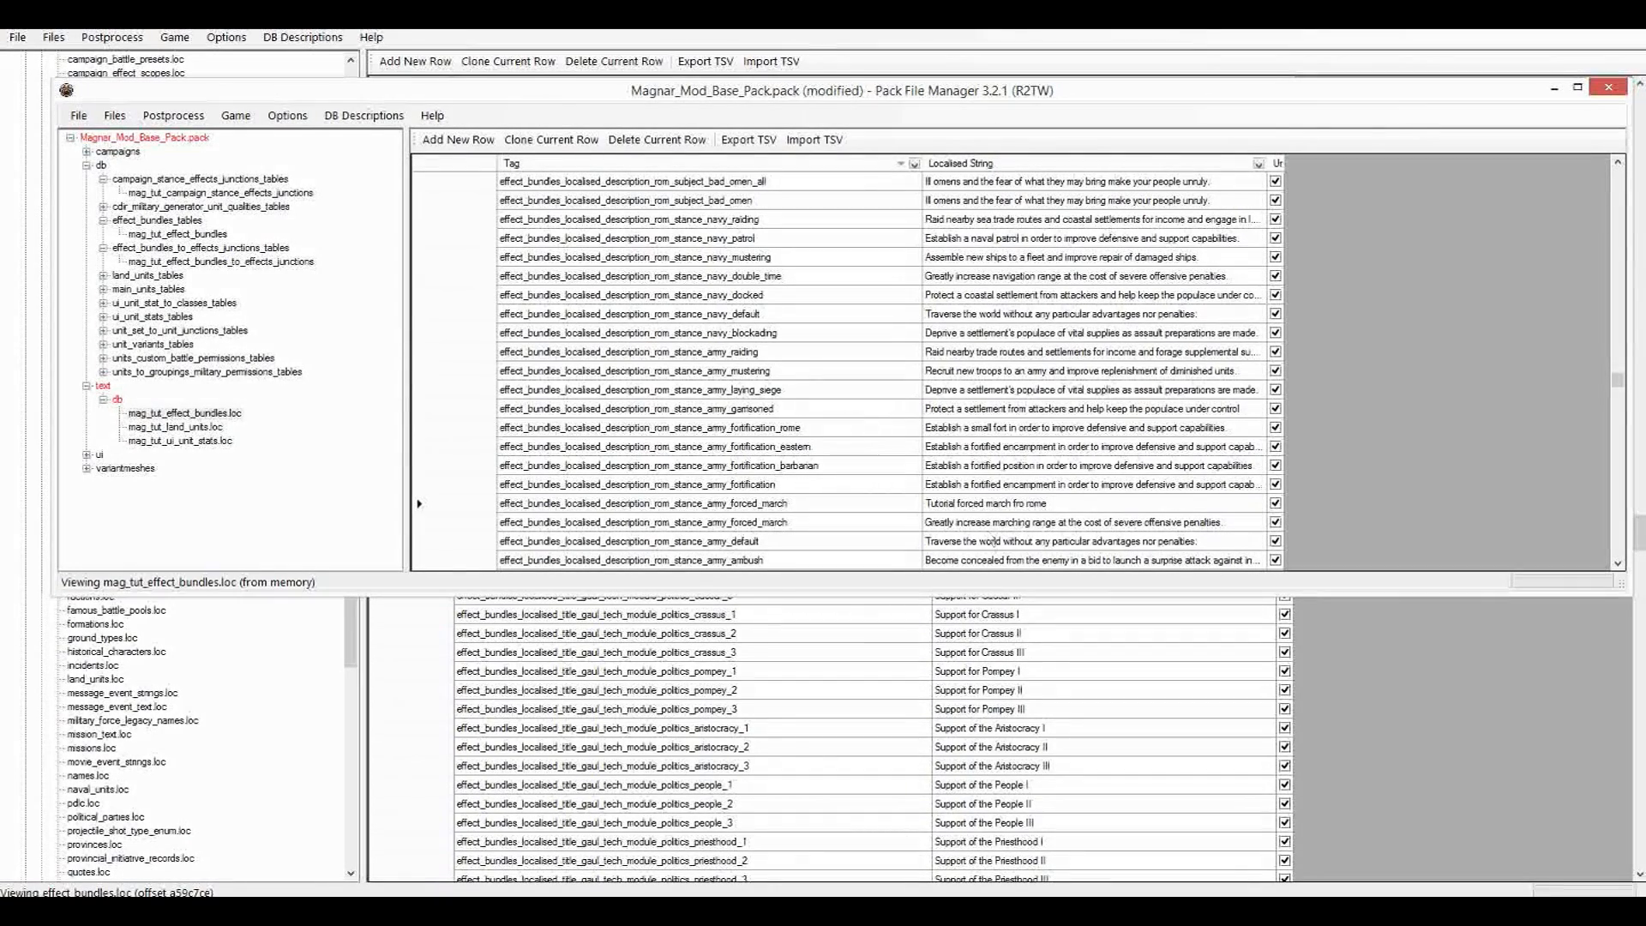
pyautogui.click(768, 504)
pyautogui.click(767, 505)
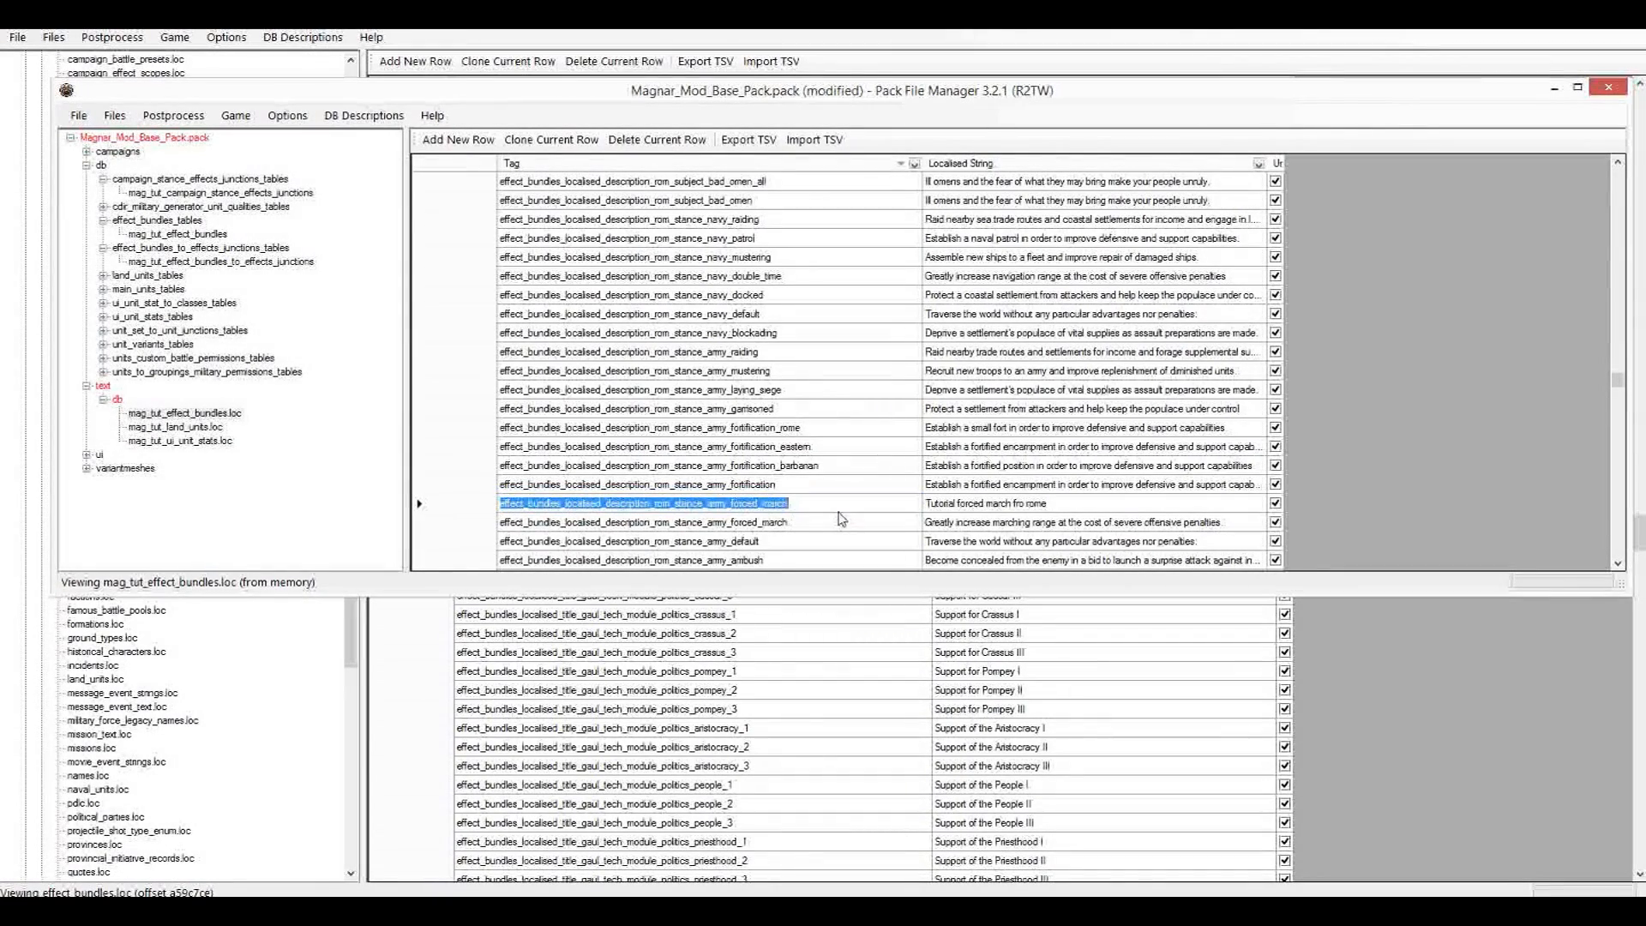
pyautogui.write('_rome')
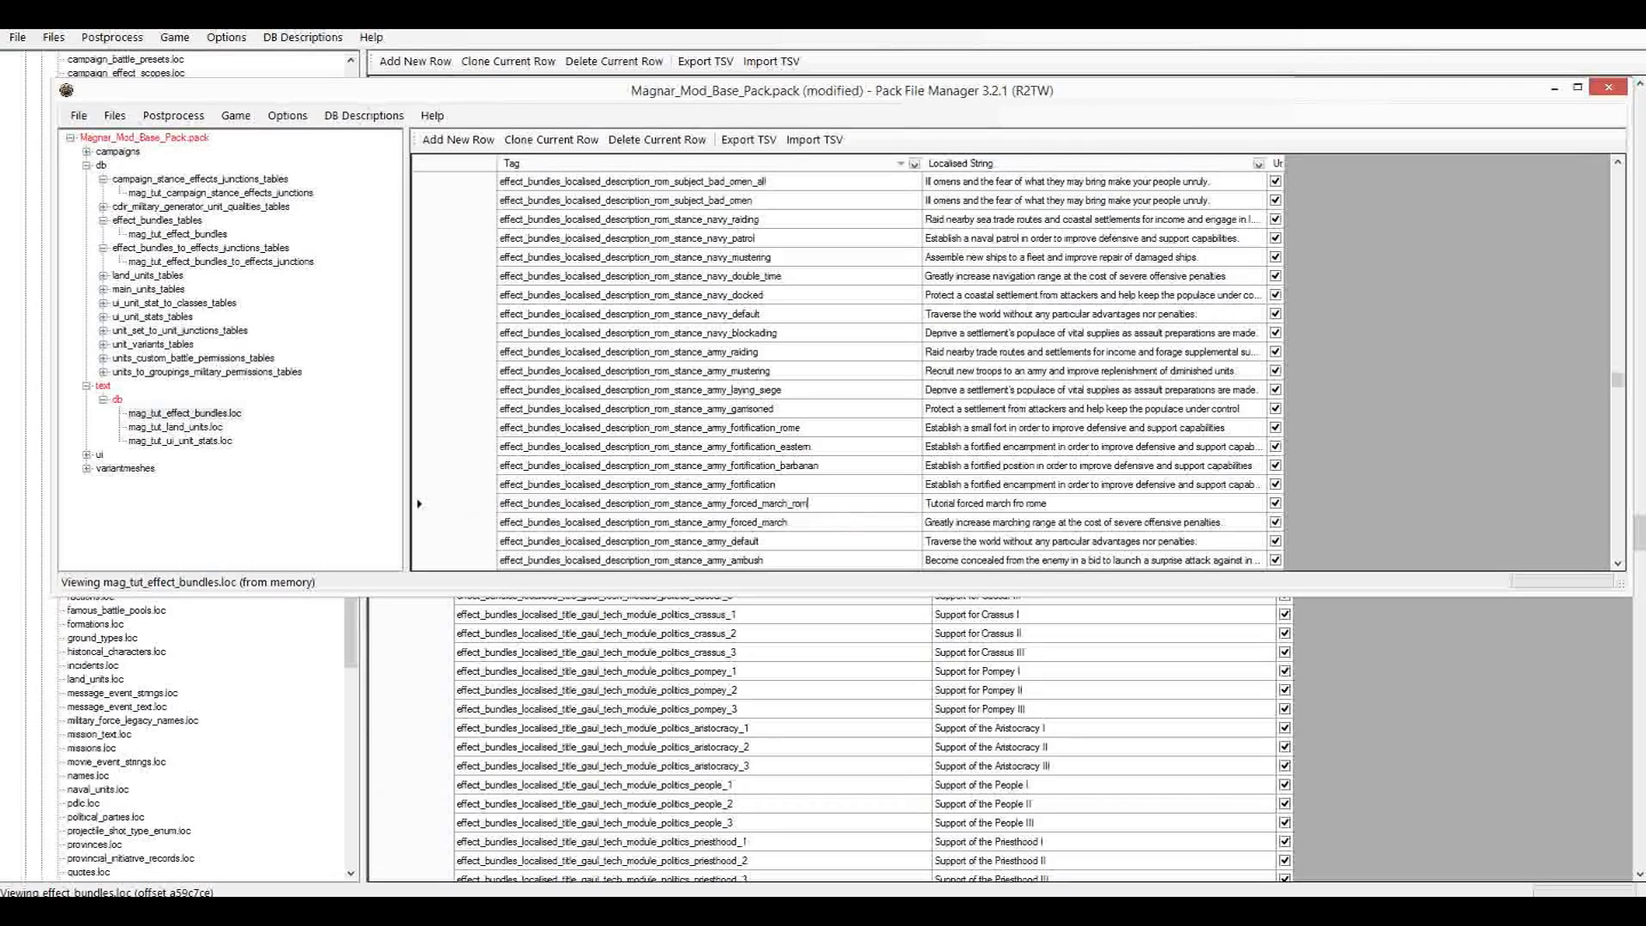
# Delete every remaining row in mag_tut_effect_bundles.loc except the Roman forced march title and description.
pyautogui.press('Return')
pyautogui.moveTo(487, 526); pyautogui.dragTo(772, 891)
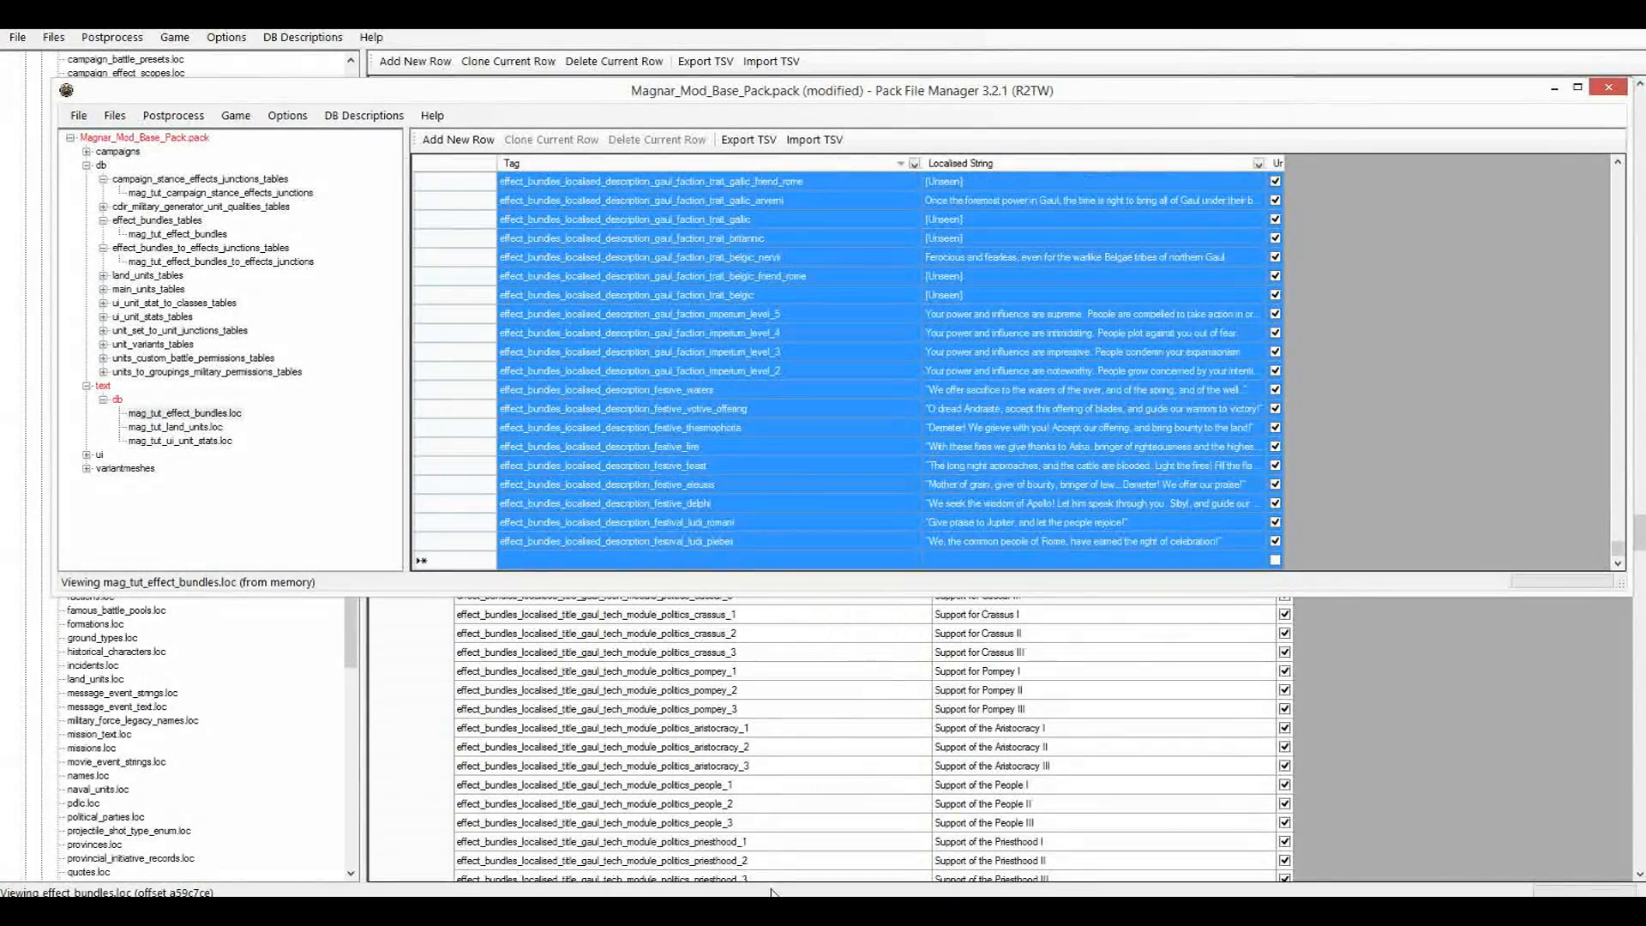
pyautogui.click(817, 409)
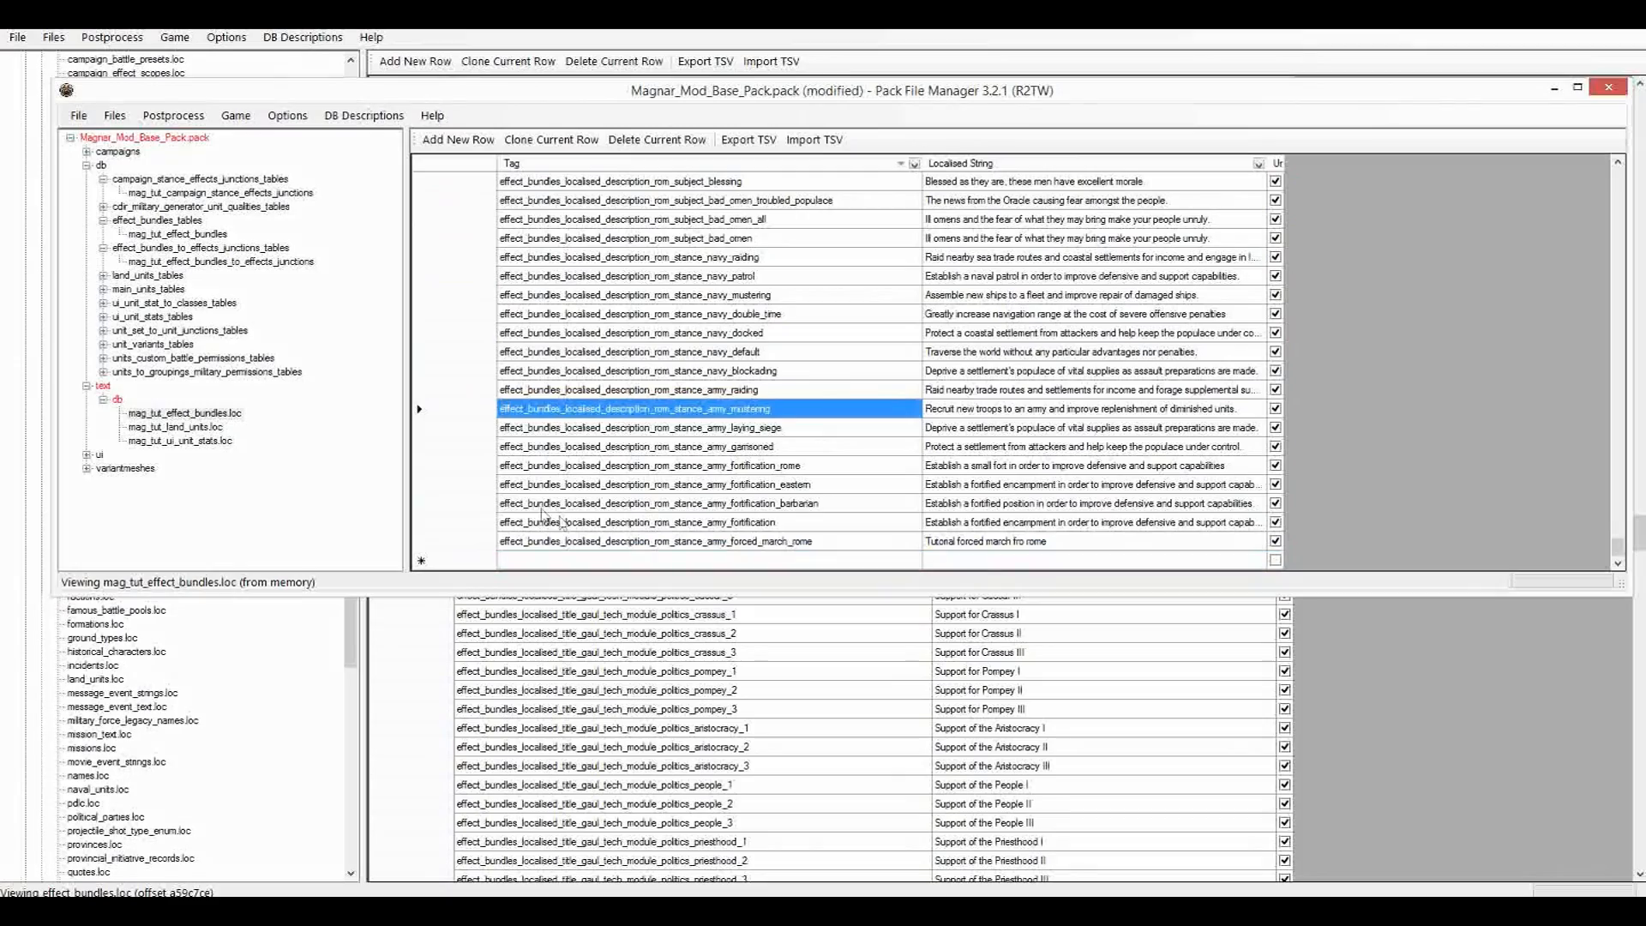
pyautogui.moveTo(460, 529); pyautogui.dragTo(711, 247)
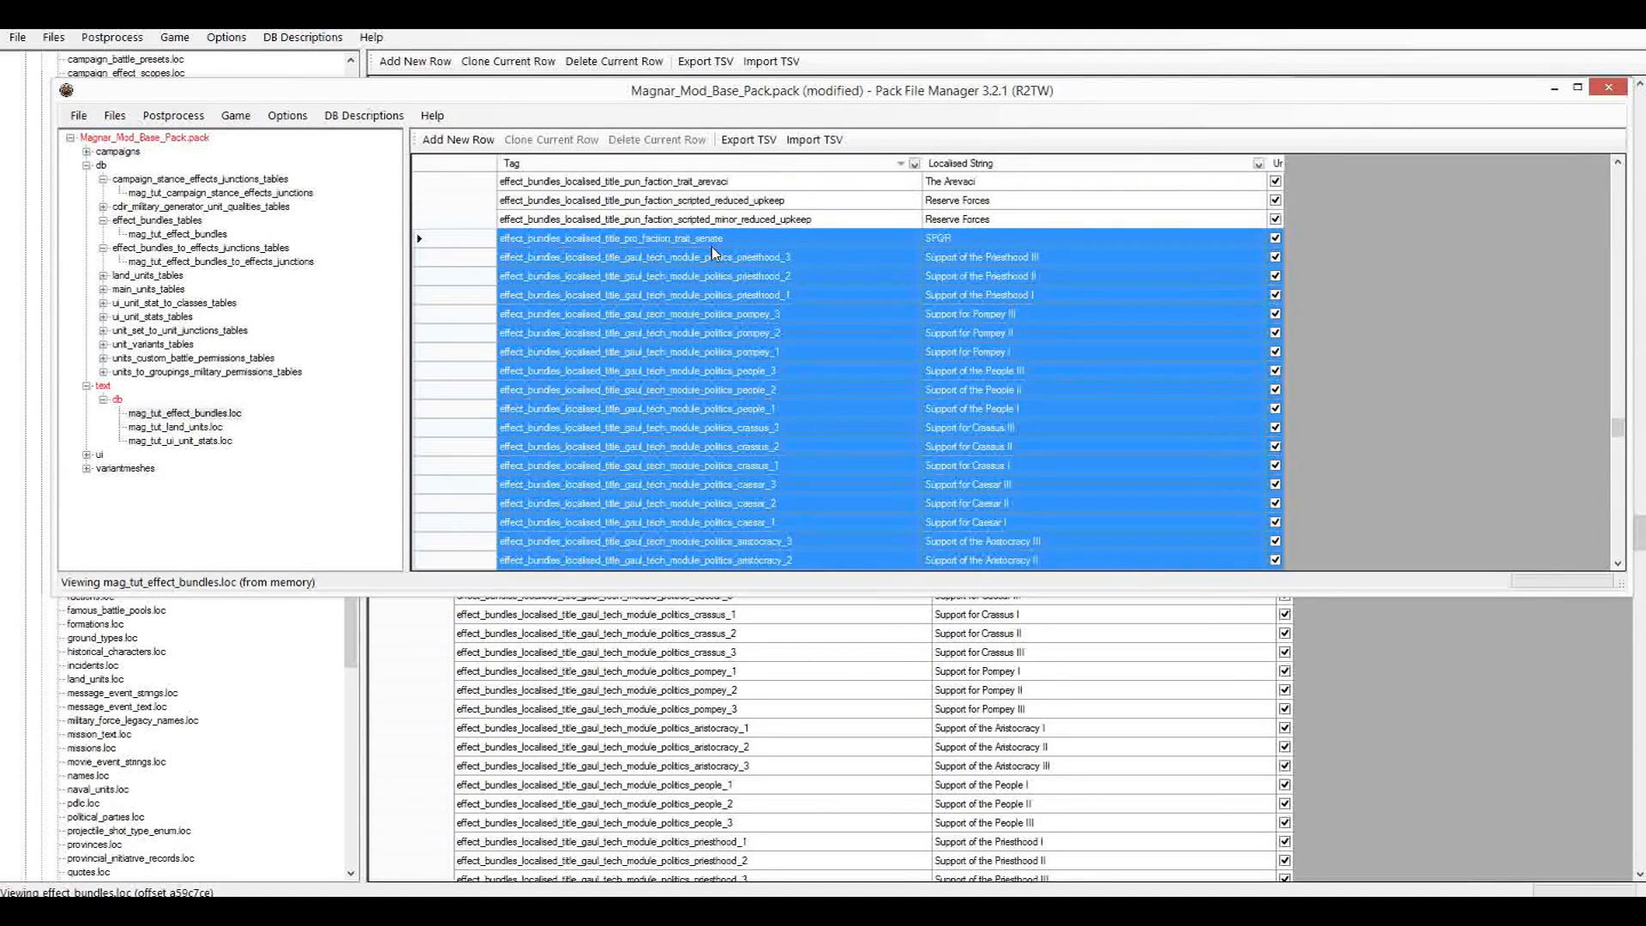
pyautogui.hotkey('shift', 'Down')
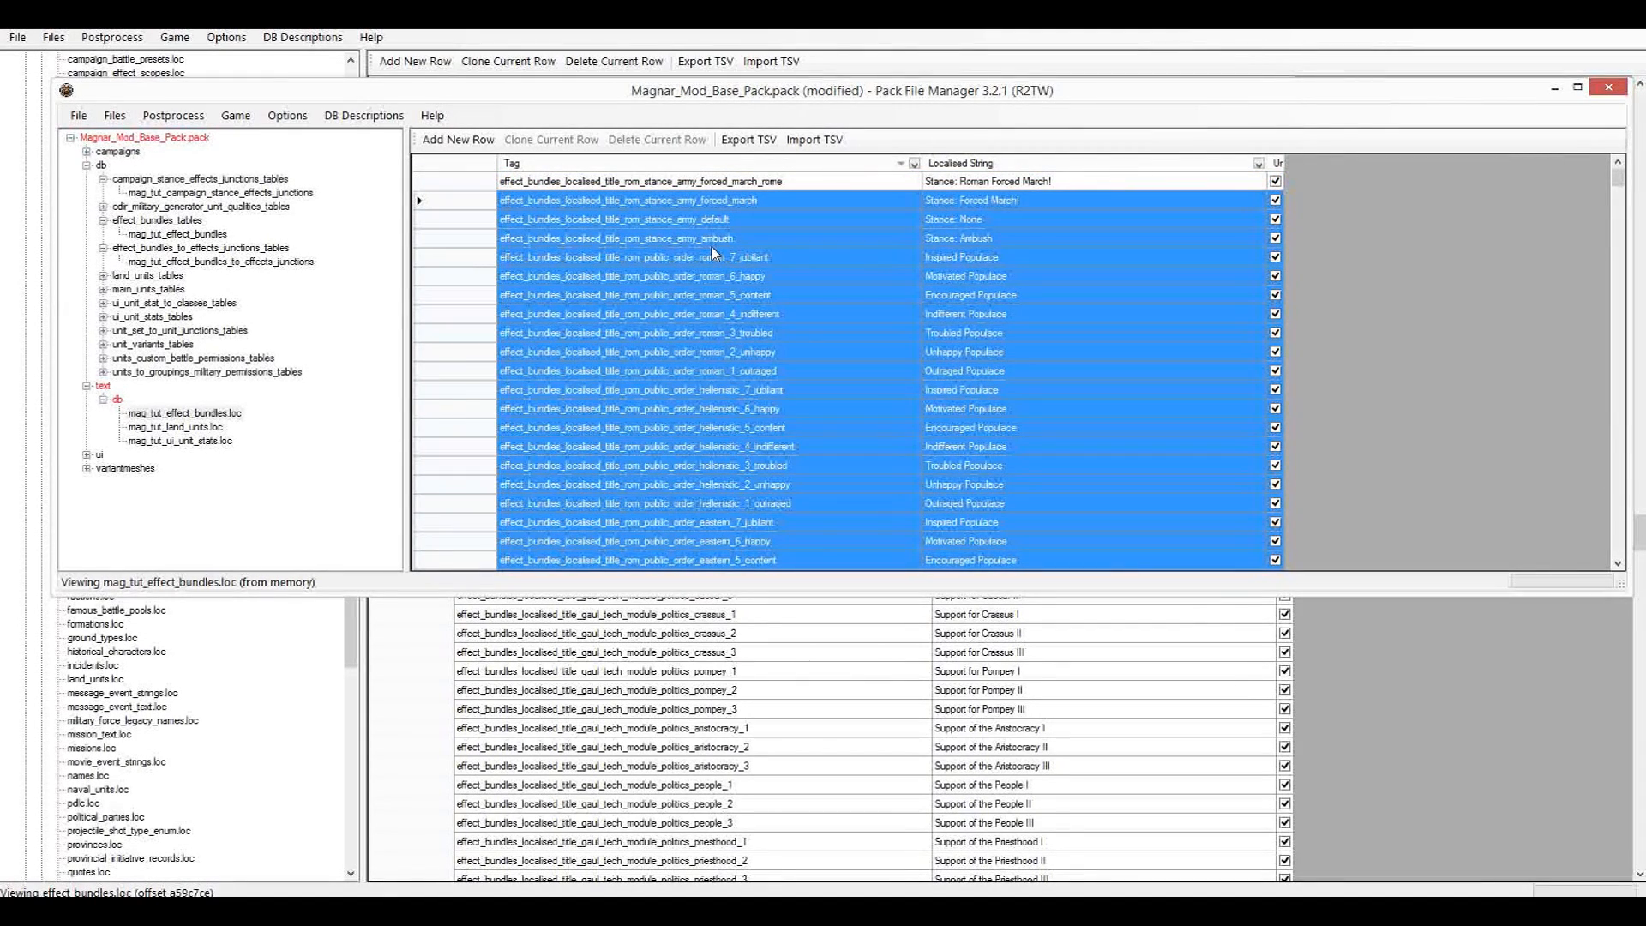
pyautogui.press('Delete')
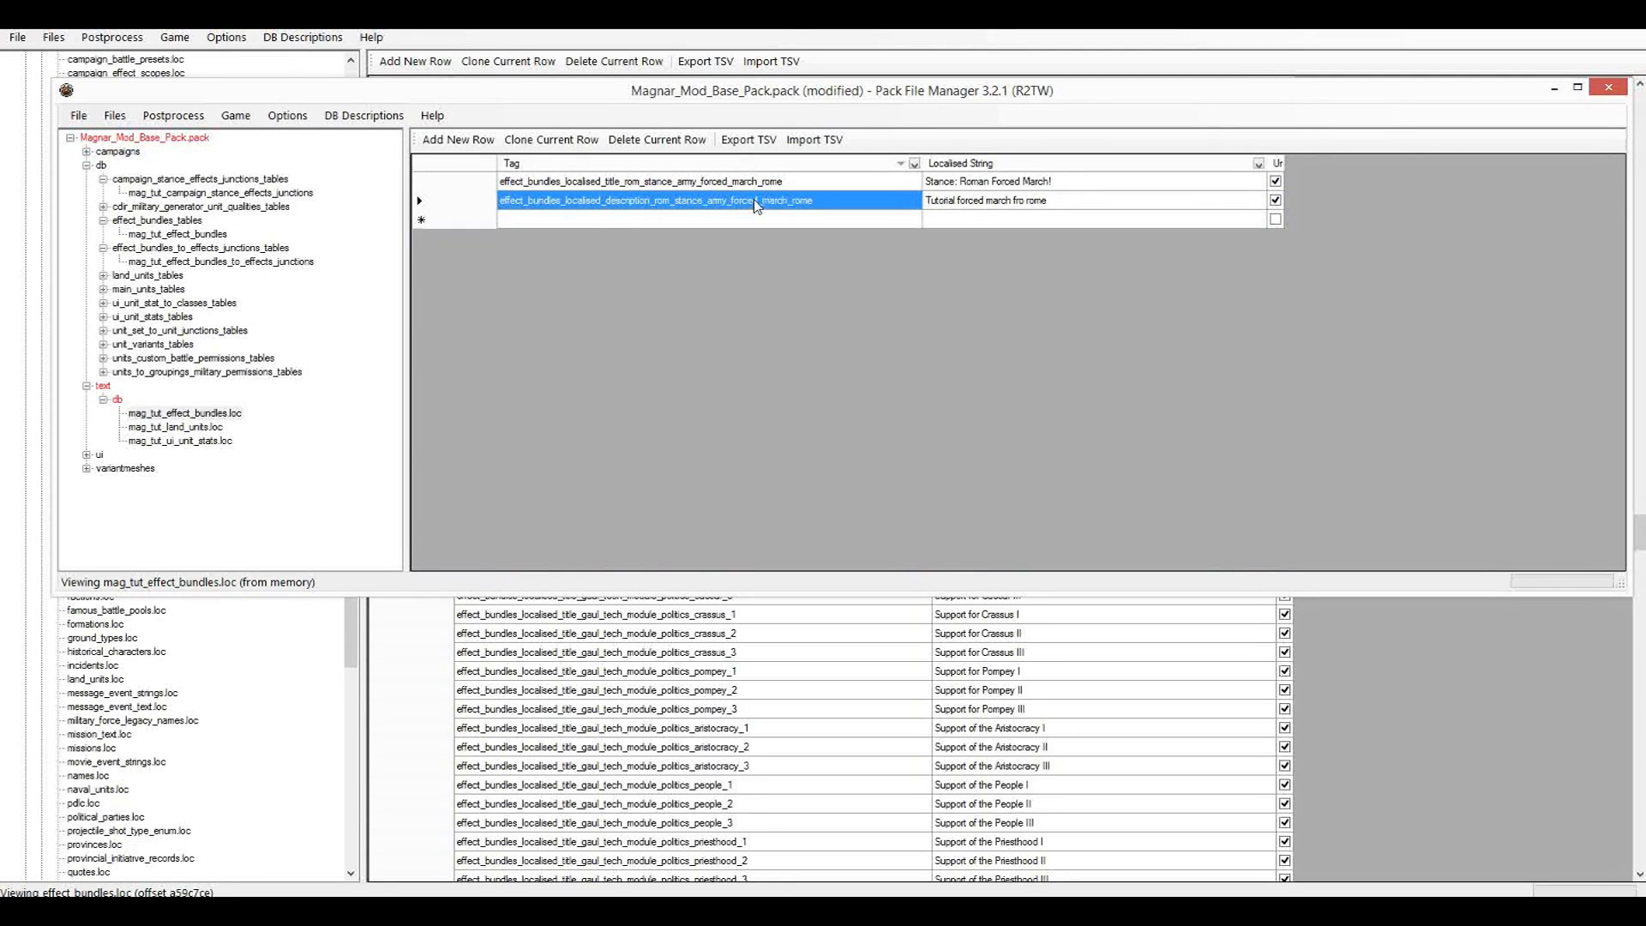
pyautogui.press('Up')
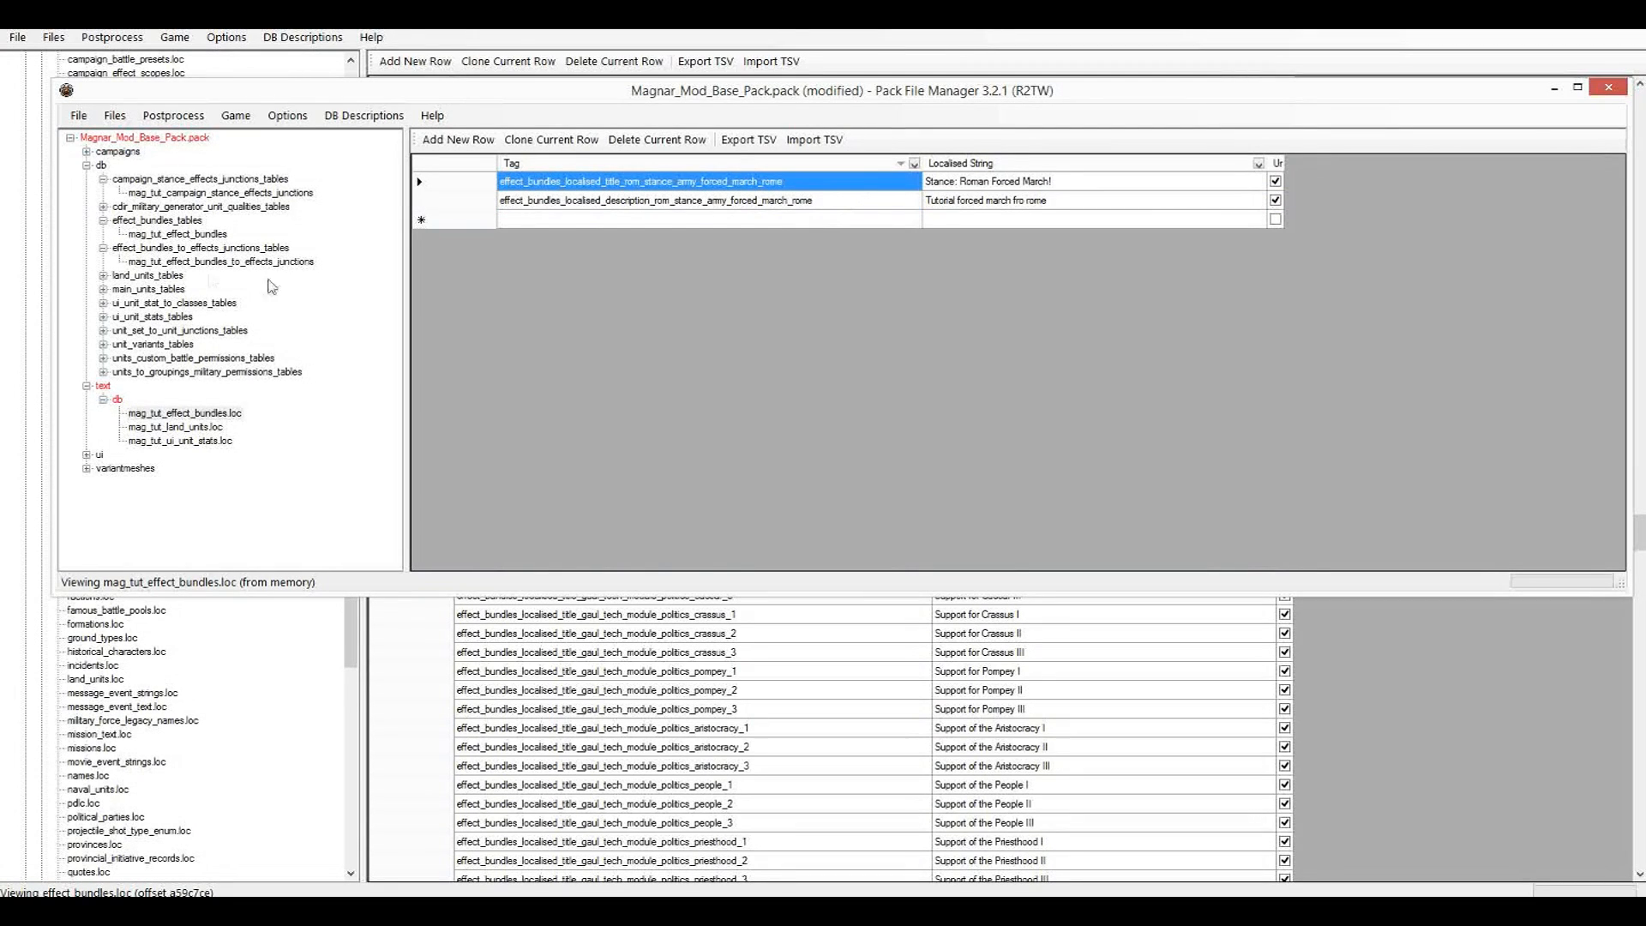
# Save the mod pack and reopen mag_tut_effect_bundles.loc to check the Roman forced march title and description rows.
pyautogui.click(124, 304)
pyautogui.hotkey('ctrl', 's')
pyautogui.click(203, 415)
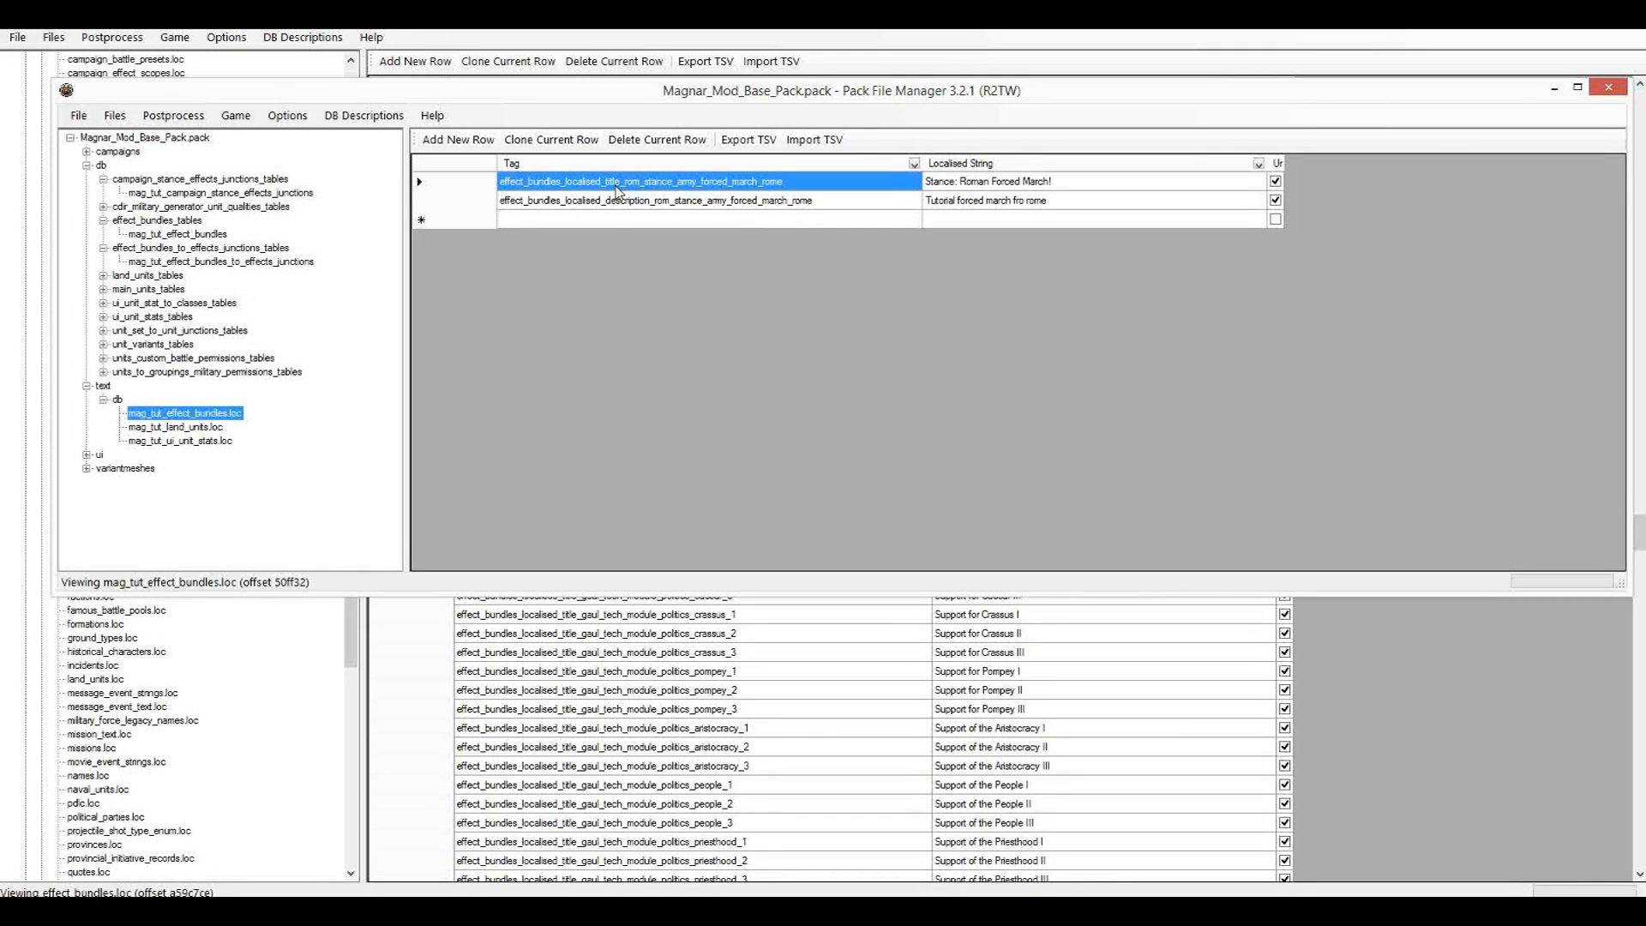
pyautogui.click(625, 204)
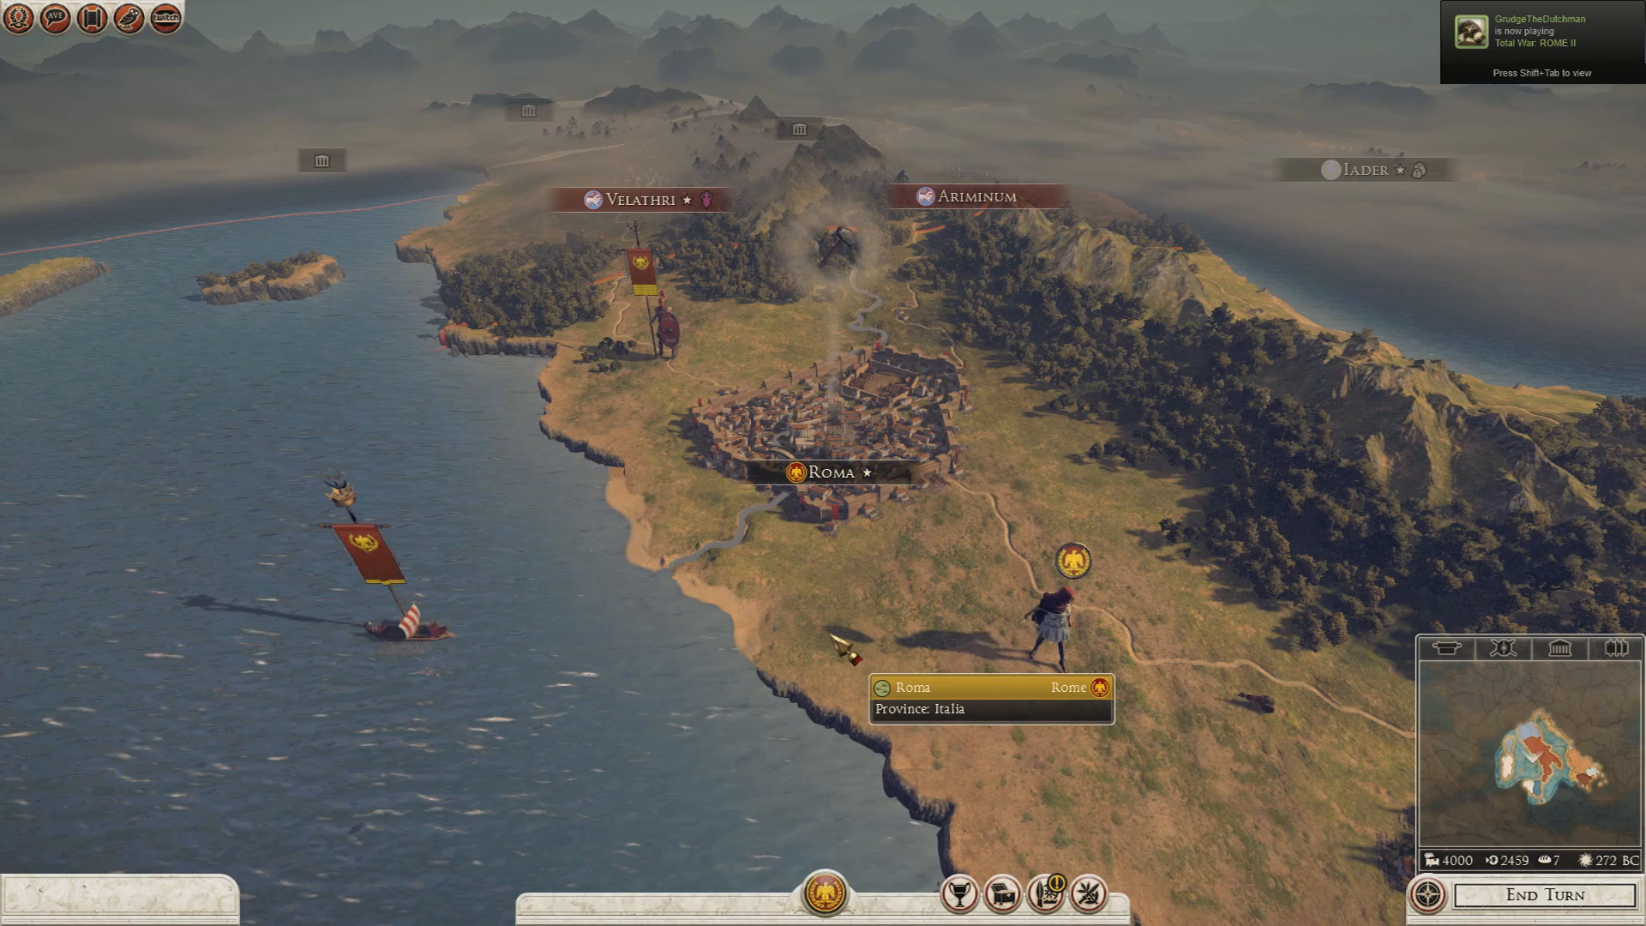
# Switch to Total War: Rome II, select the Legio I Italica army near Roma and examine its stance options.
pyautogui.click(678, 312)
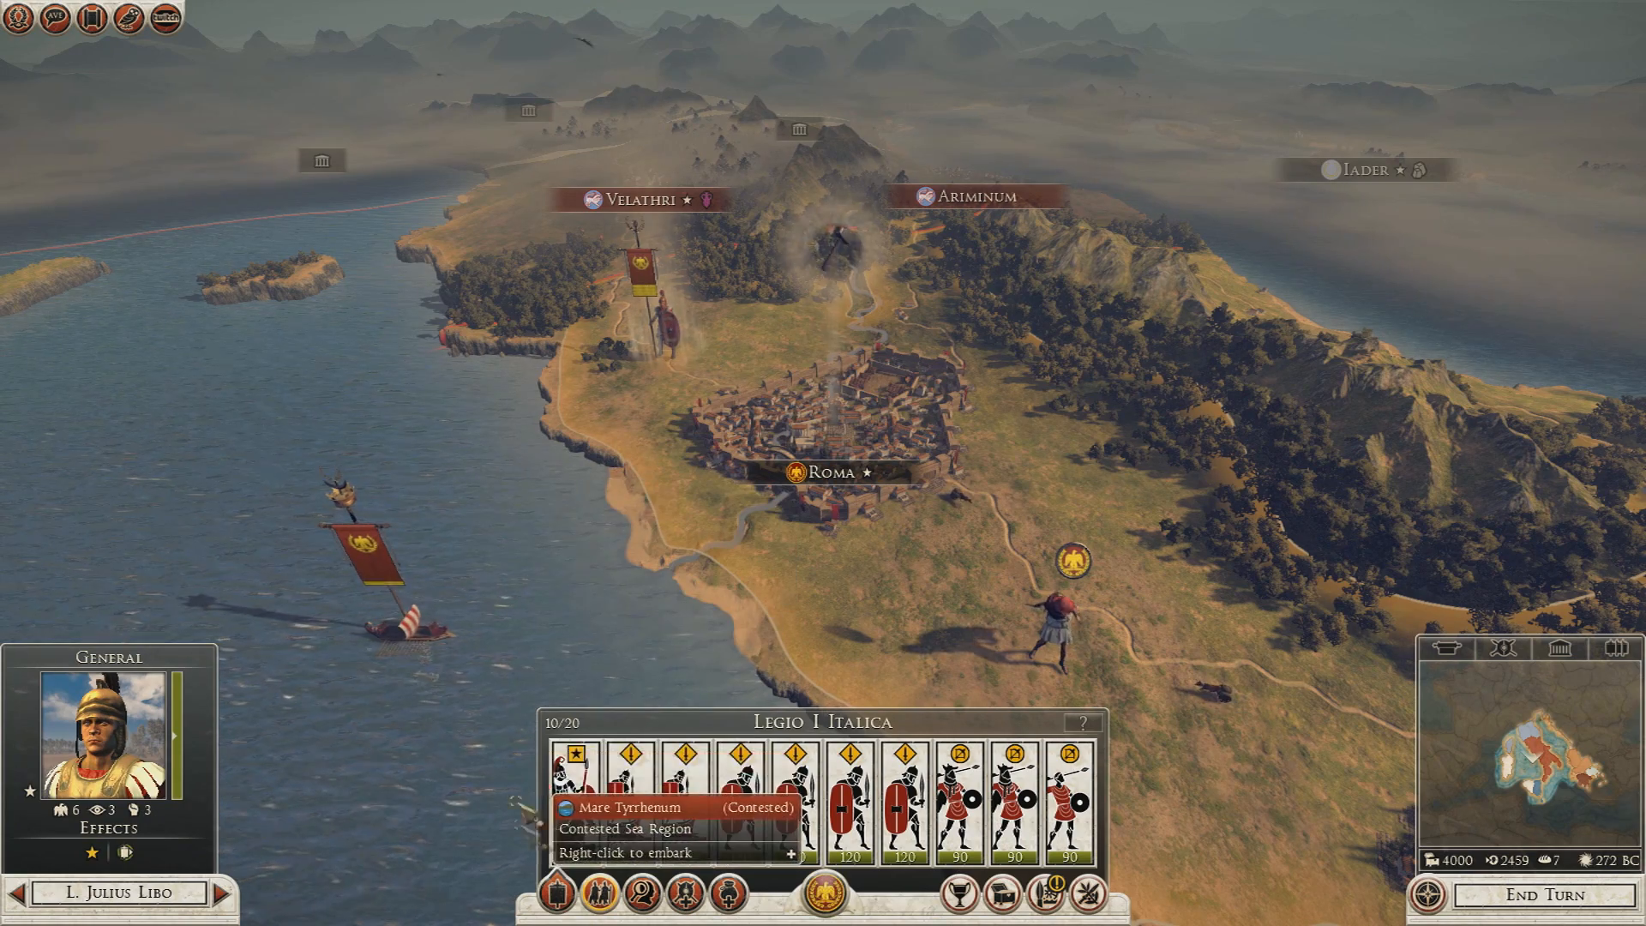
pyautogui.moveTo(561, 898)
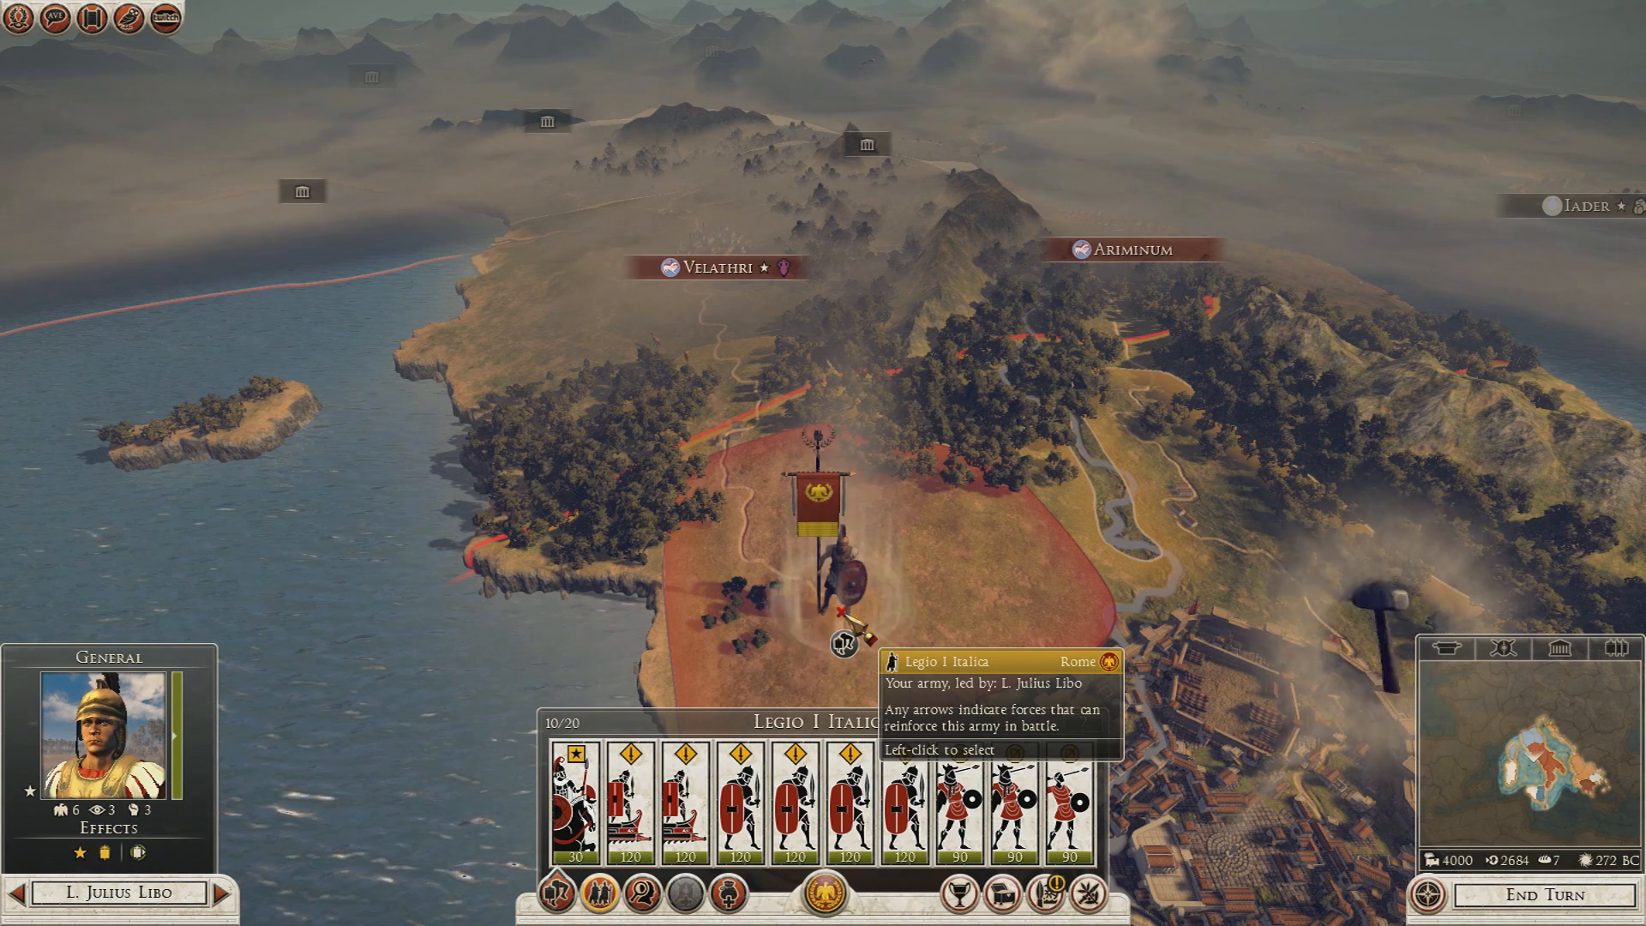
pyautogui.click(555, 893)
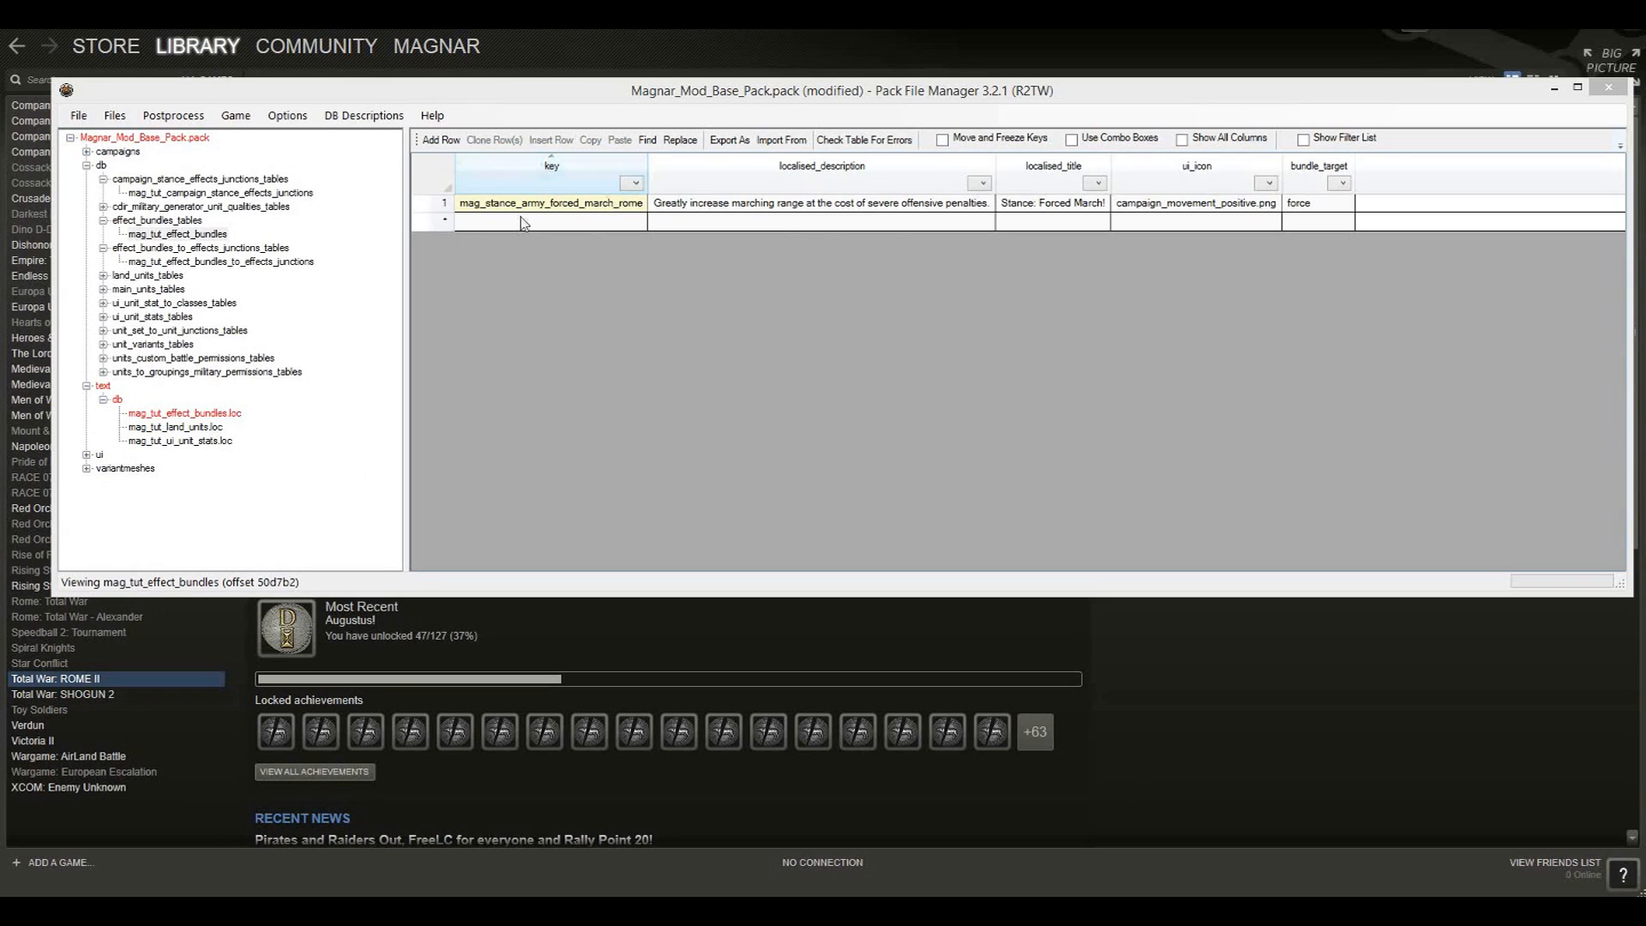
# Switch to Pack File Manager, replace rom with mag in the description row's tag in mag_tut_effect_bundles.loc and sort the rows by tag ascending.
pyautogui.click(205, 415)
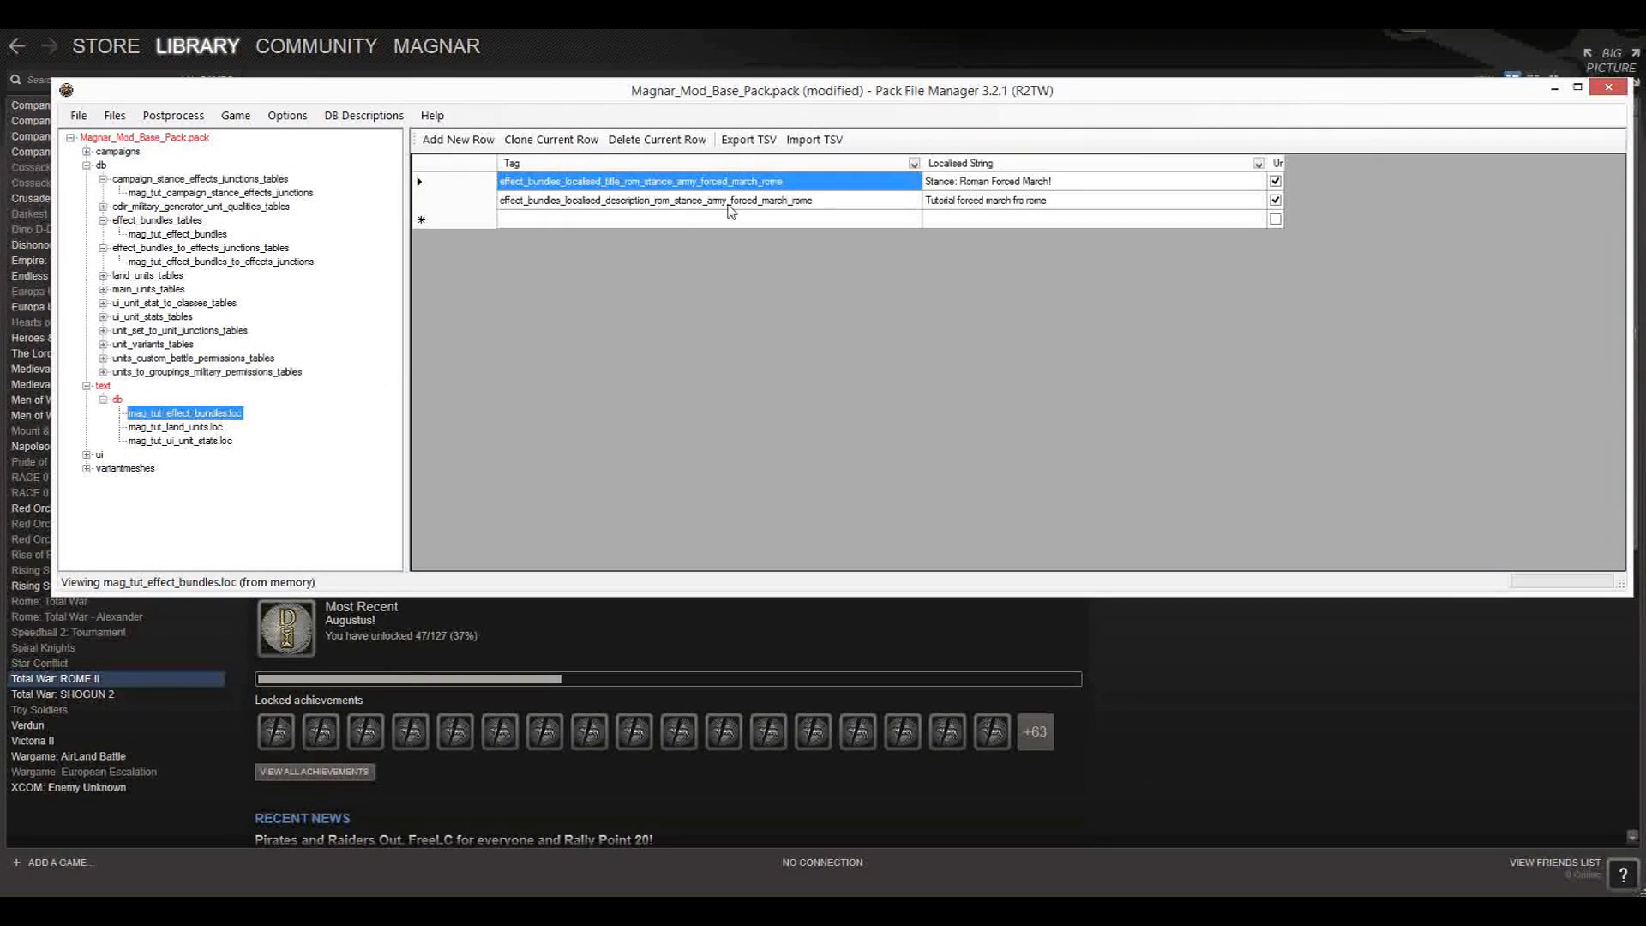
pyautogui.click(657, 201)
pyautogui.click(657, 201)
pyautogui.click(670, 200)
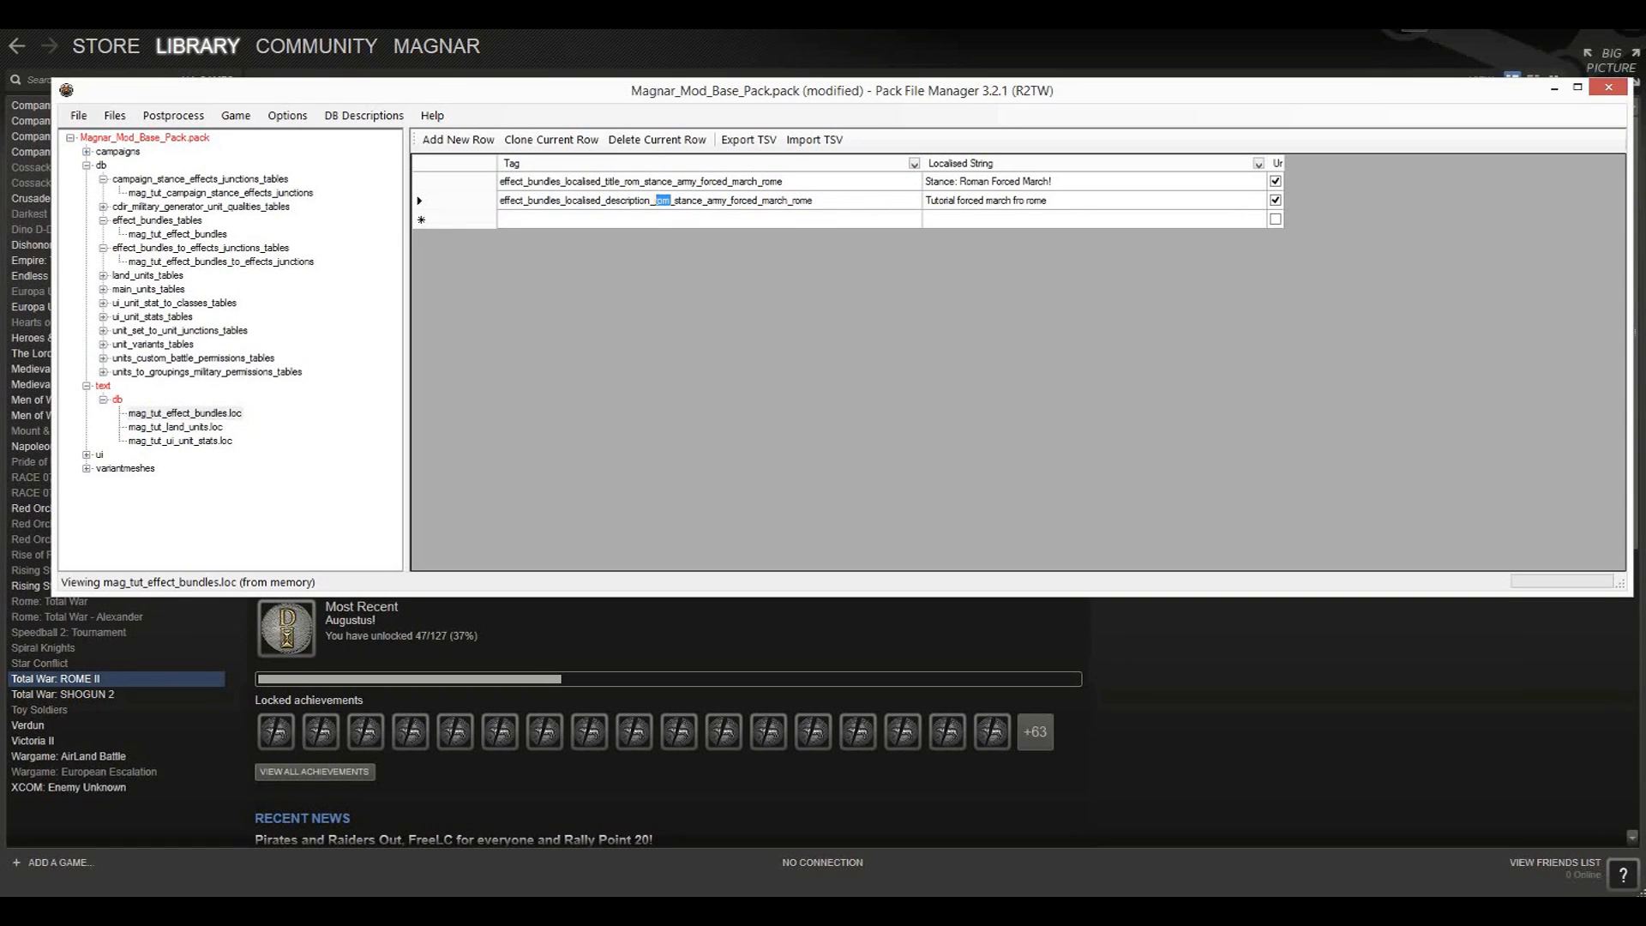
pyautogui.write('mag')
pyautogui.click(636, 163)
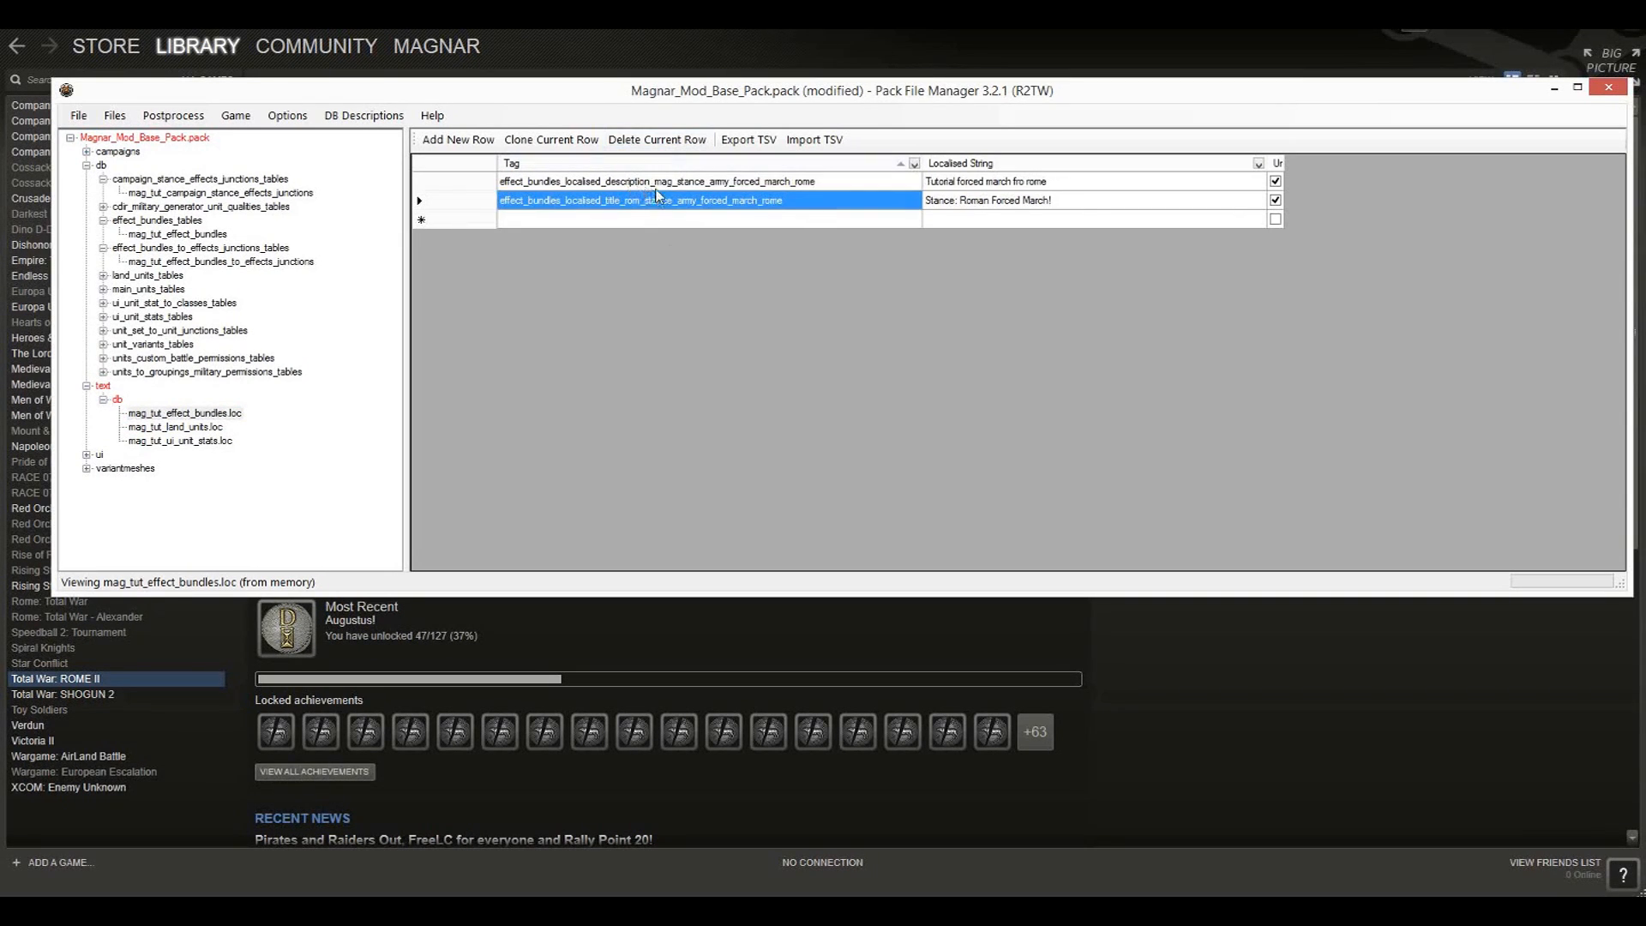
# Replace rom with mag in the title row's tag so it reads effect_bundles_localised_title_mag_stance_army_forced_march_rome.
pyautogui.click(653, 200)
pyautogui.click(645, 200)
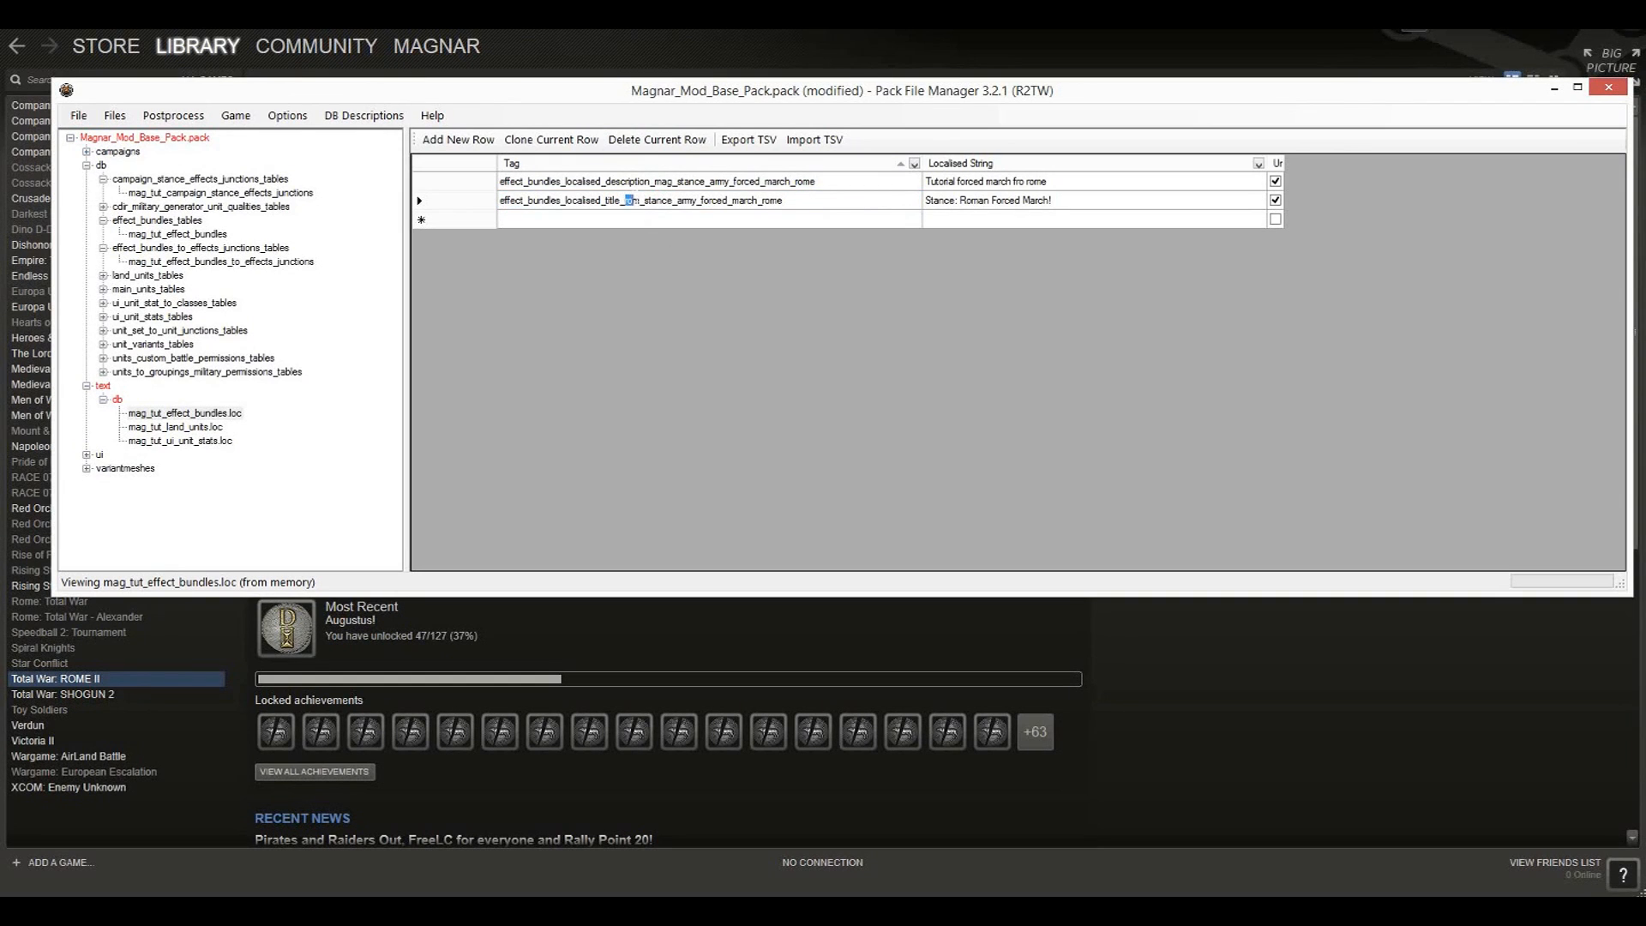
pyautogui.write('mag')
pyautogui.click(766, 190)
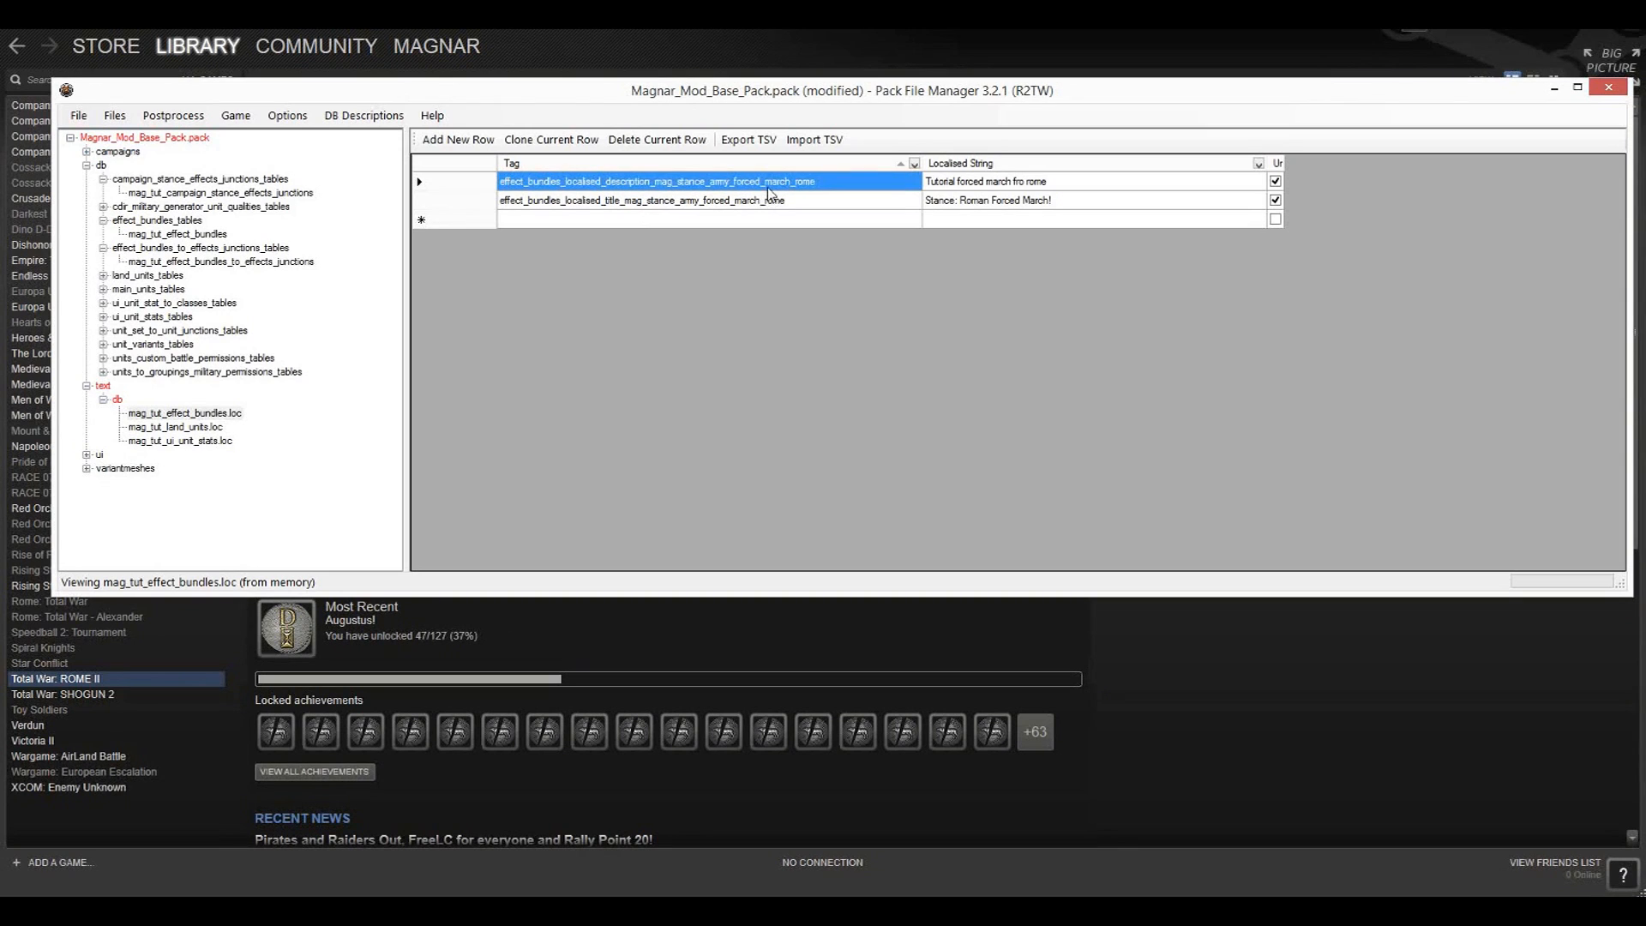